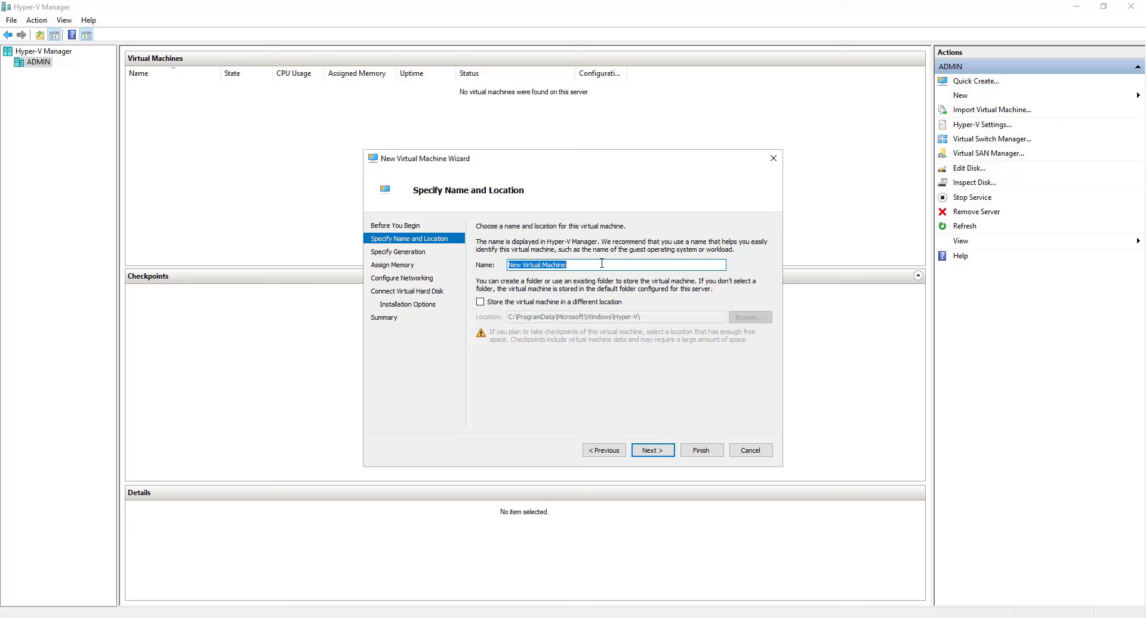
{"action": "type", "text": "DOmain"}
{"action": "key", "text": "BackSpace"}
{"action": "key", "text": "BackSpace"}
{"action": "key", "text": "BackSpace"}
{"action": "key", "text": "BackSpace"}
{"action": "key", "text": "BackSpace"}
{"action": "type", "text": "DomainCon"}
{"action": "key", "text": "BackSpace"}
{"action": "key", "text": "BackSpace"}
{"action": "key", "text": "BackSpace"}
{"action": "key", "text": "BackSpace"}
{"action": "key", "text": "BackSpace"}
{"action": "key", "text": "BackSpace"}
{"action": "key", "text": "BackSpace"}
{"action": "key", "text": "BackSpace"}
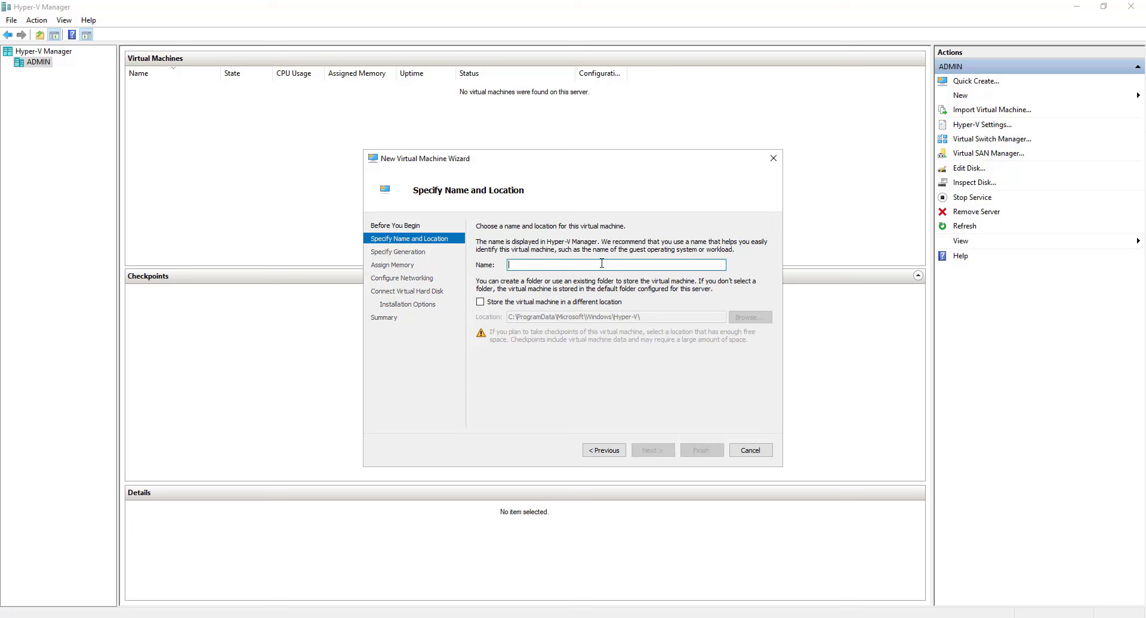
Name the new virtual machine DCServer and keep it as Generation 1.
{"action": "type", "text": "DC"}
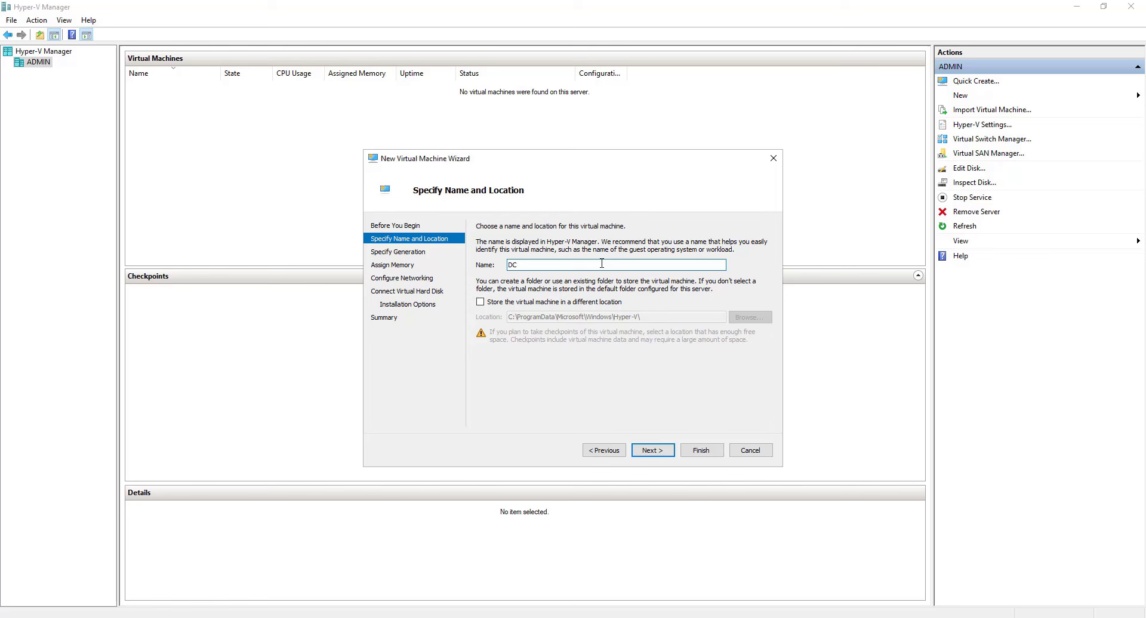
{"action": "type", "text": "Server"}
{"action": "left_click", "coordinate": [649, 450]}
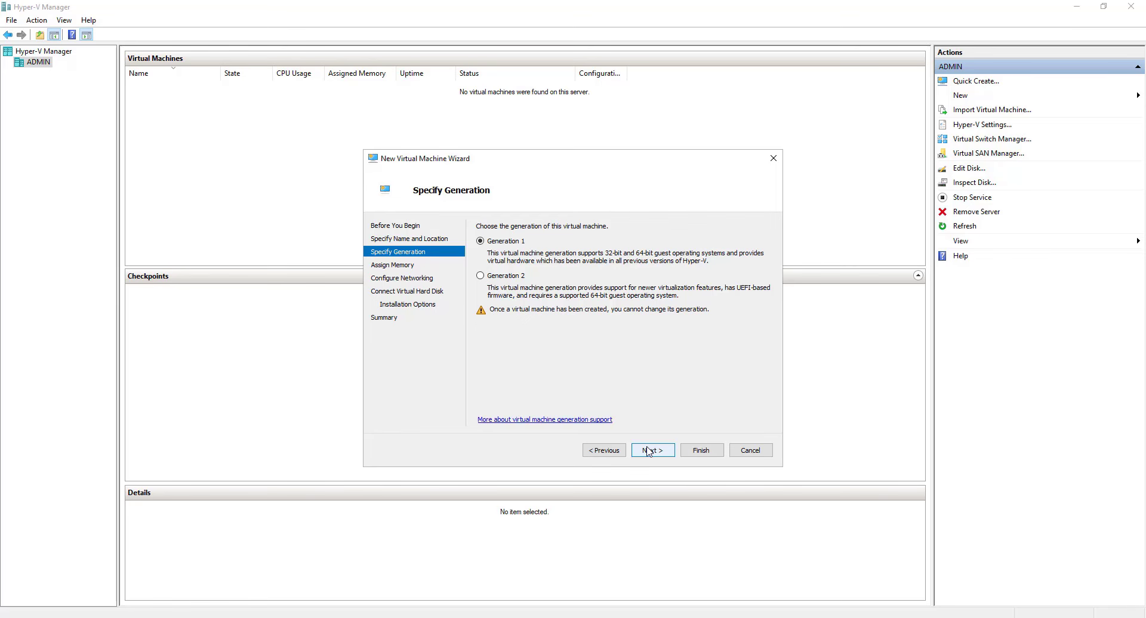
{"action": "left_click", "coordinate": [649, 451]}
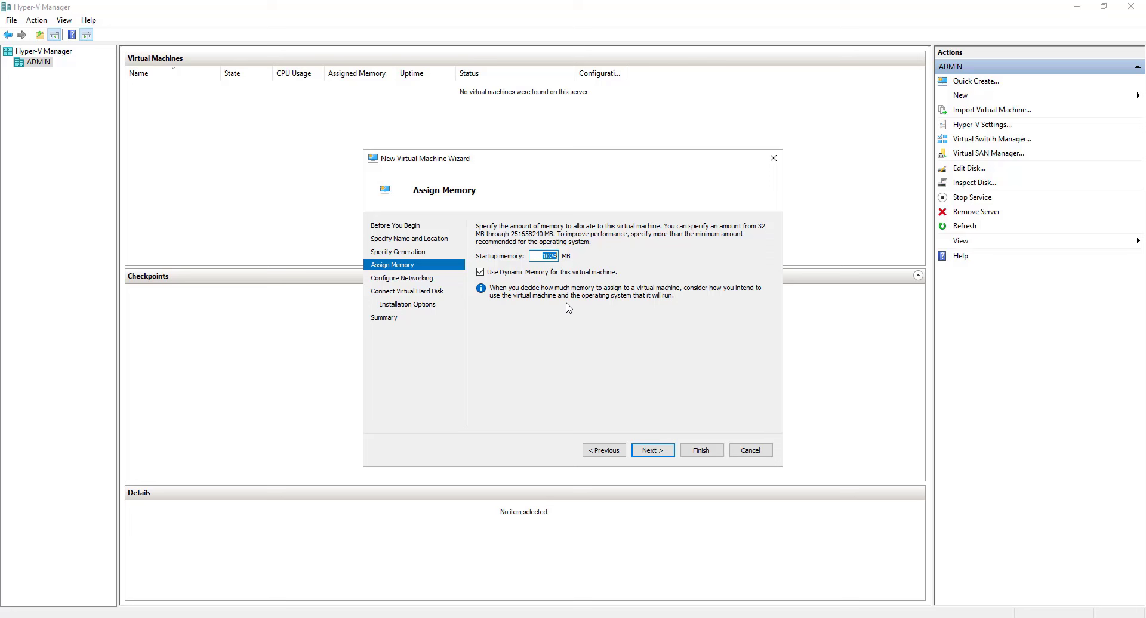
{"action": "key", "text": "BackSpace"}
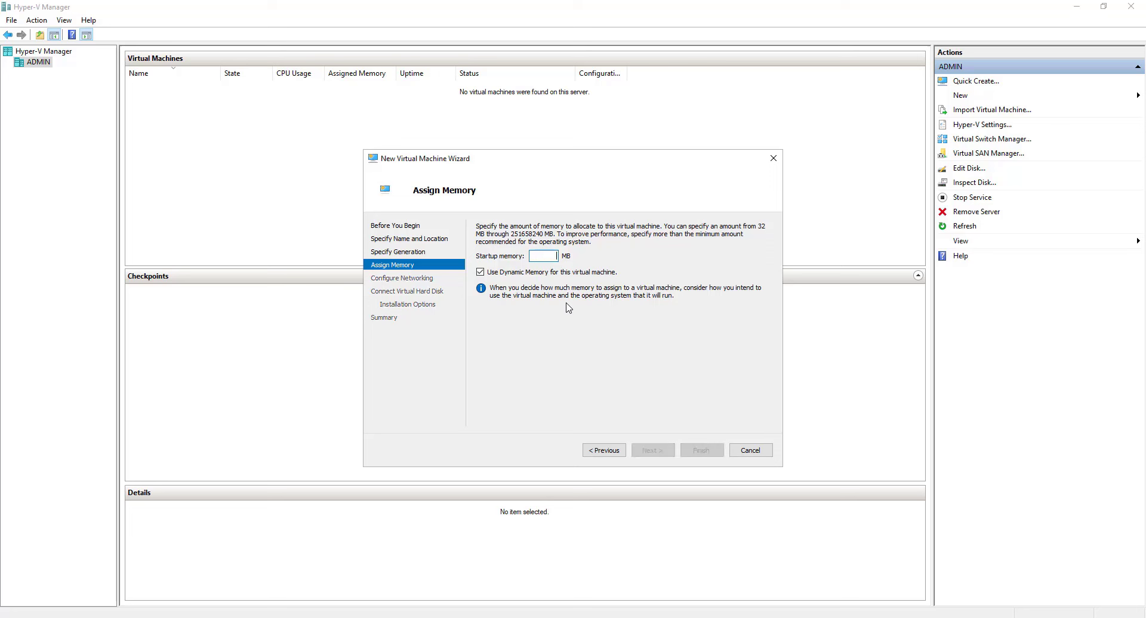
{"action": "type", "text": "10"}
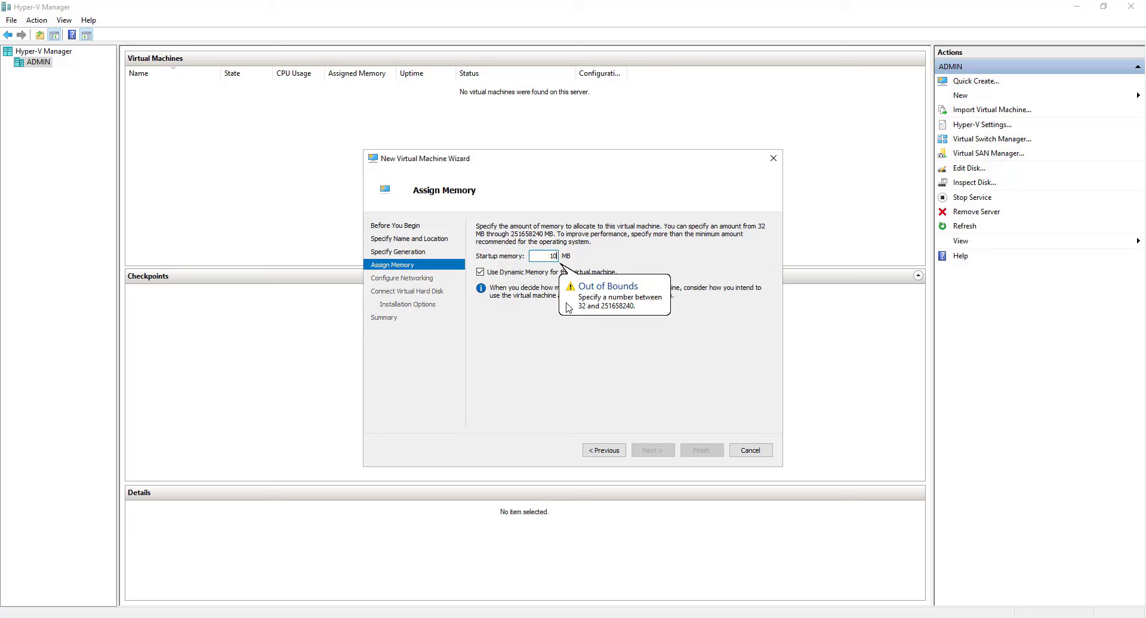
{"action": "type", "text": "48"}
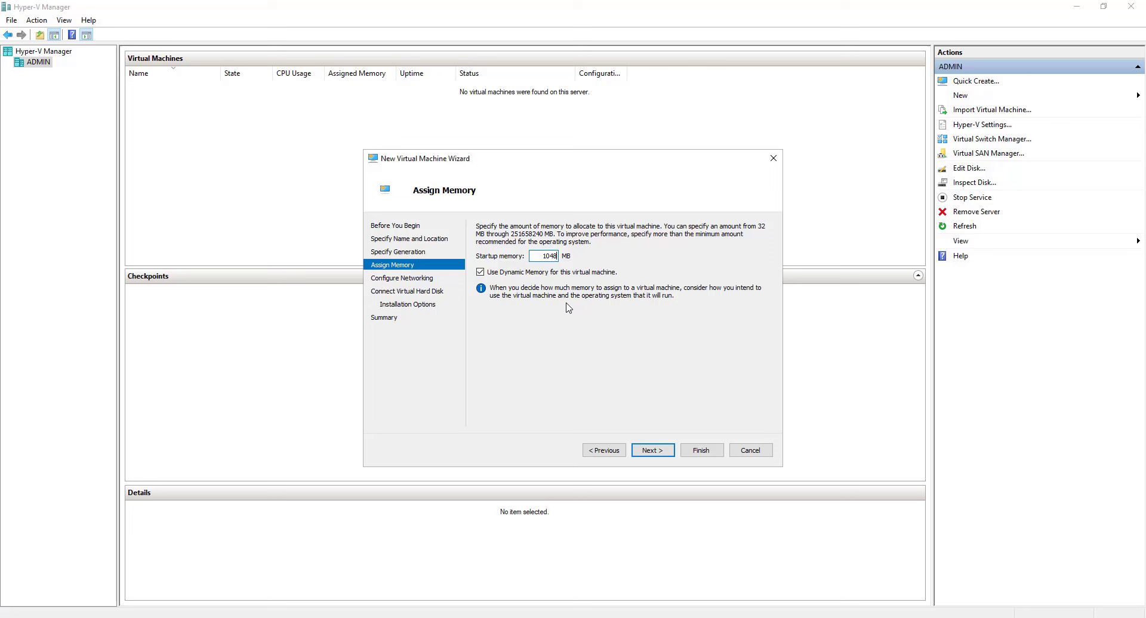
{"action": "key", "text": "BackSpace"}
{"action": "key", "text": "BackSpace"}
{"action": "key", "text": "BackSpace"}
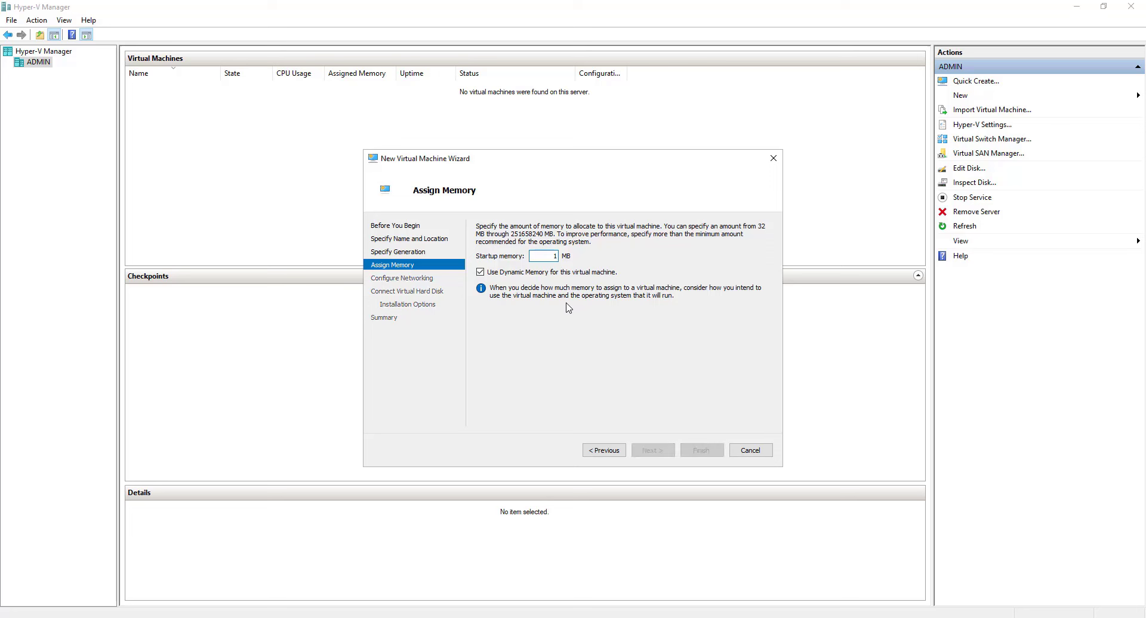
Set the startup memory to 8048 MB and connect the network adapter to the External switch.
{"action": "type", "text": "8048"}
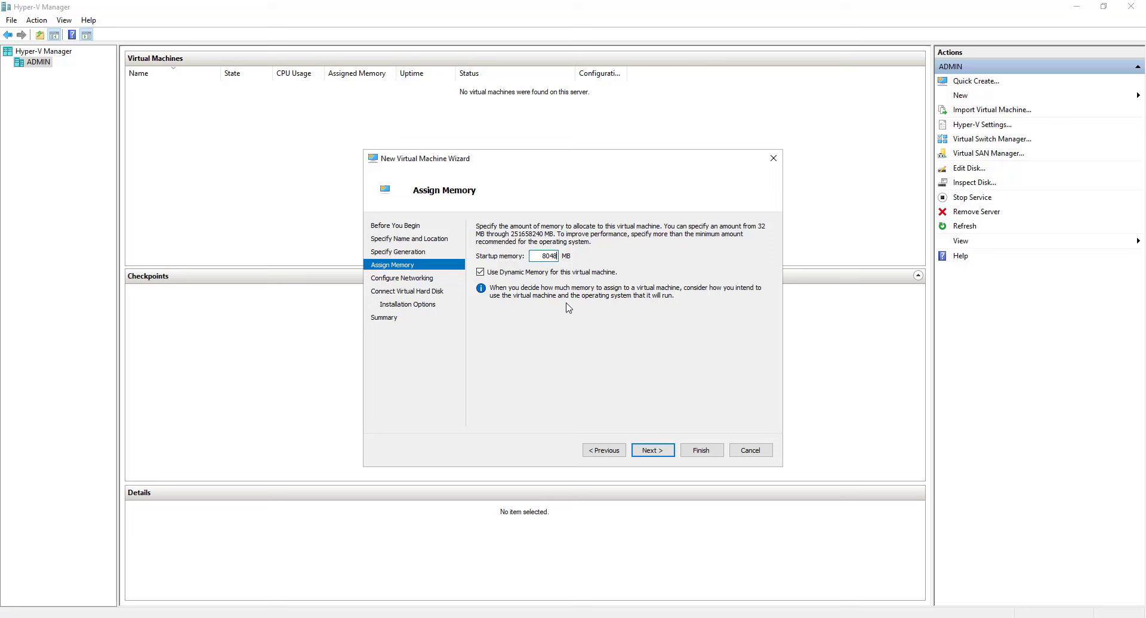
{"action": "left_click", "coordinate": [652, 450]}
{"action": "left_click", "coordinate": [616, 250]}
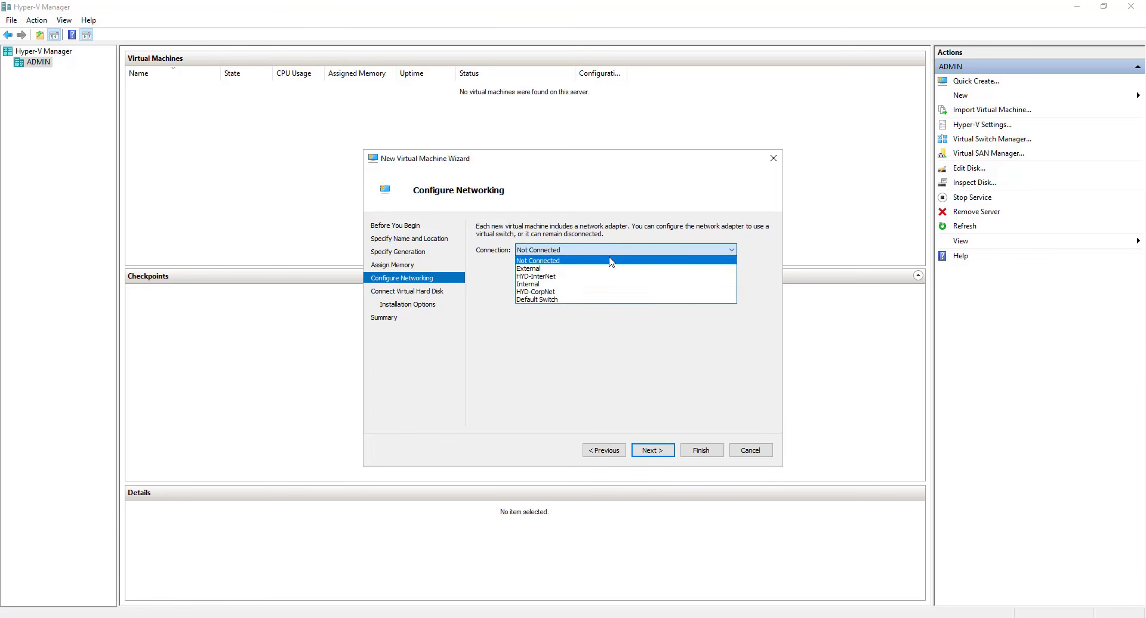
{"action": "left_click", "coordinate": [573, 270]}
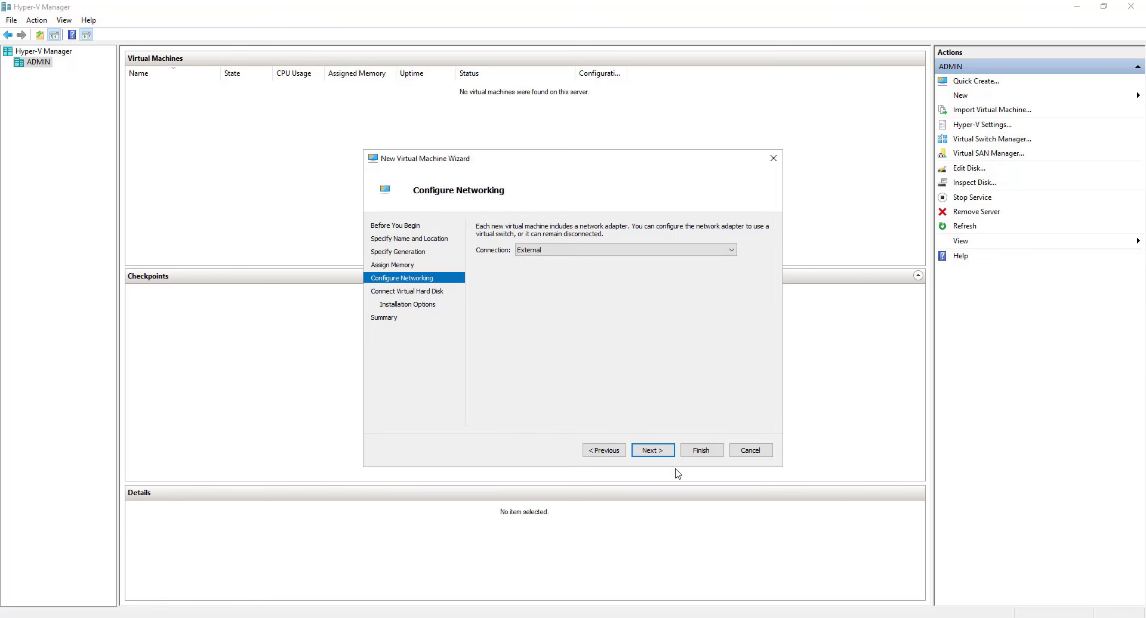
{"action": "left_click", "coordinate": [652, 454]}
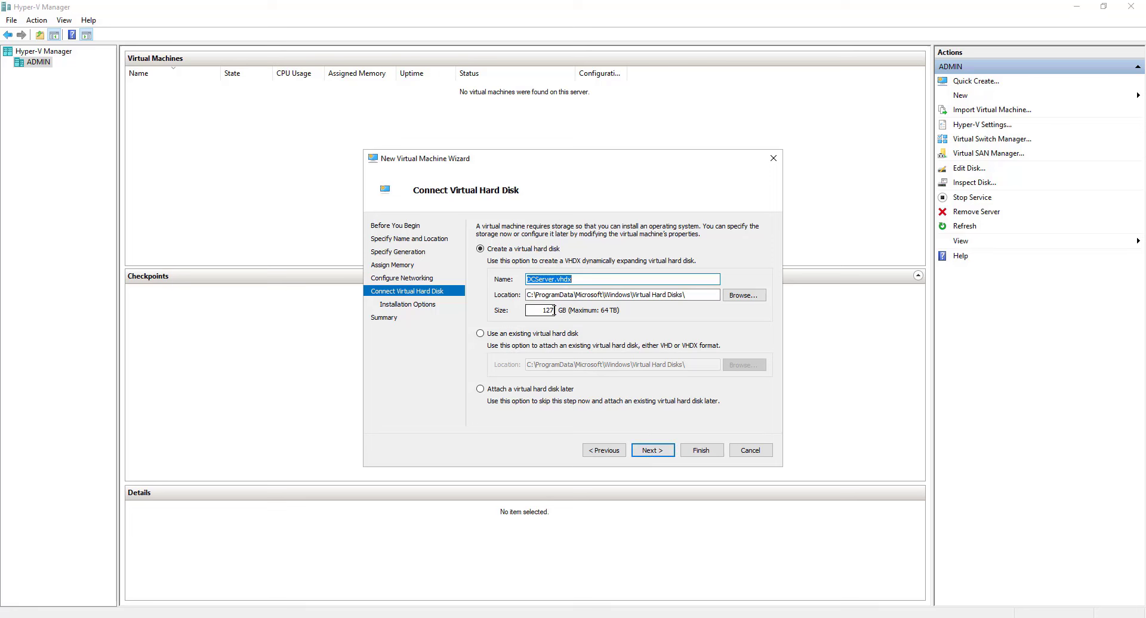
{"action": "left_click_drag", "start_coordinate": [551, 311], "coordinate": [428, 322]}
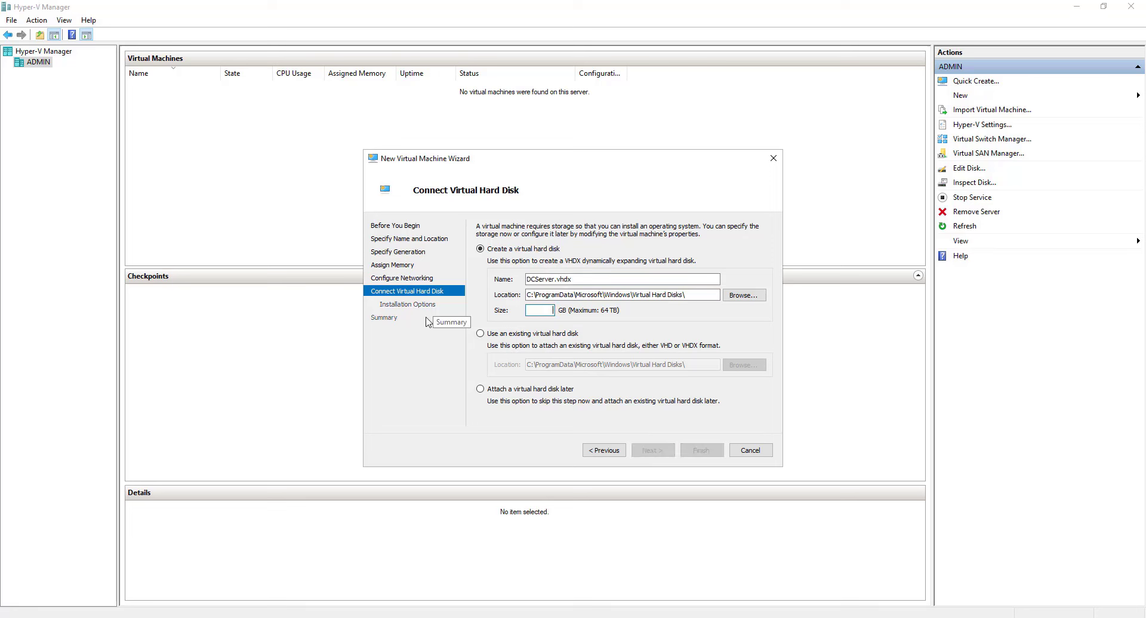
{"action": "type", "text": "500"}
{"action": "key", "text": "Delete"}
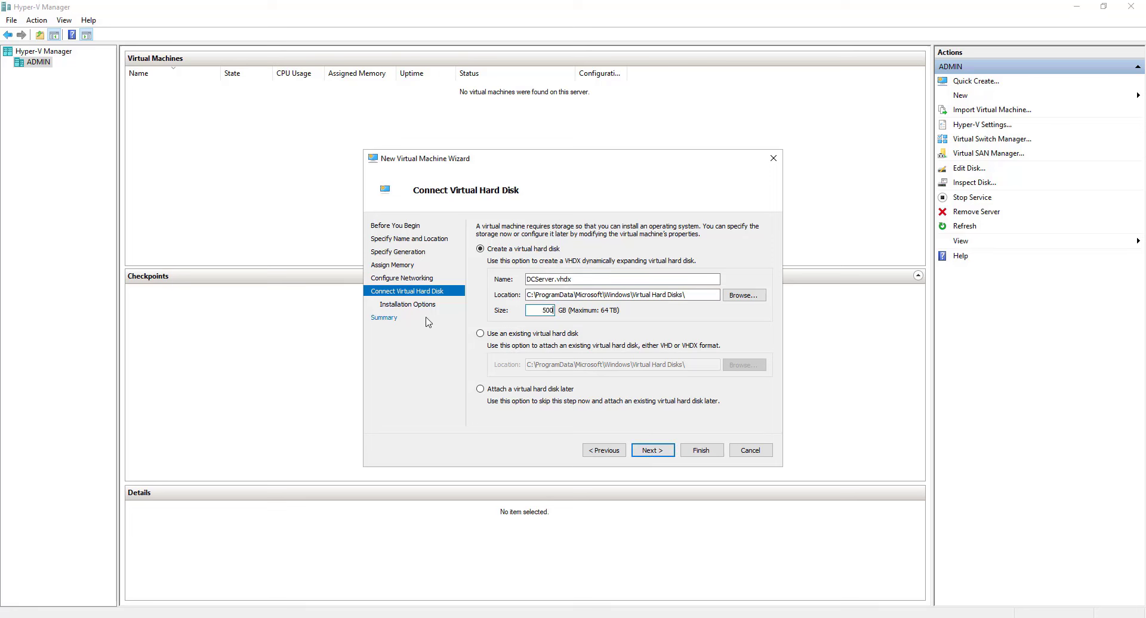
{"action": "left_click", "coordinate": [660, 453]}
Set the size of the new DCServer.vhdx virtual hard disk to 100 GB and proceed to the installation options.
{"action": "left_click_drag", "start_coordinate": [553, 311], "coordinate": [425, 310]}
{"action": "type", "text": "100"}
{"action": "left_click", "coordinate": [652, 450]}
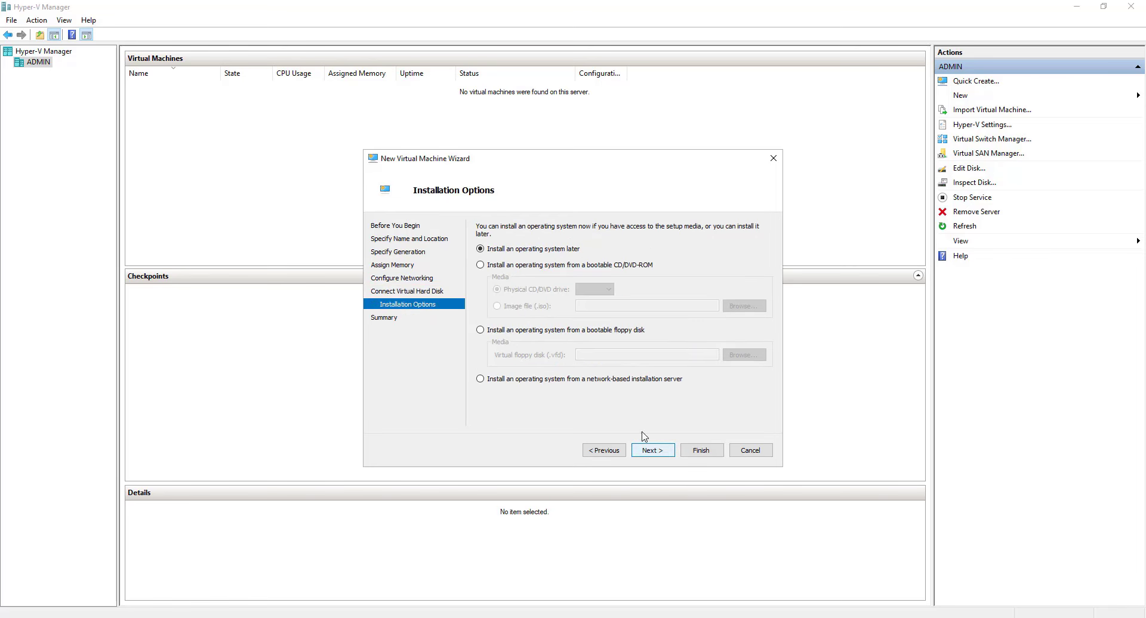
Set the OS installation source to the Windows_InsiderPreview_Server_vNext_en-us_26040.iso image on the G: drive and finish creating the virtual machine.
{"action": "left_click", "coordinate": [525, 265]}
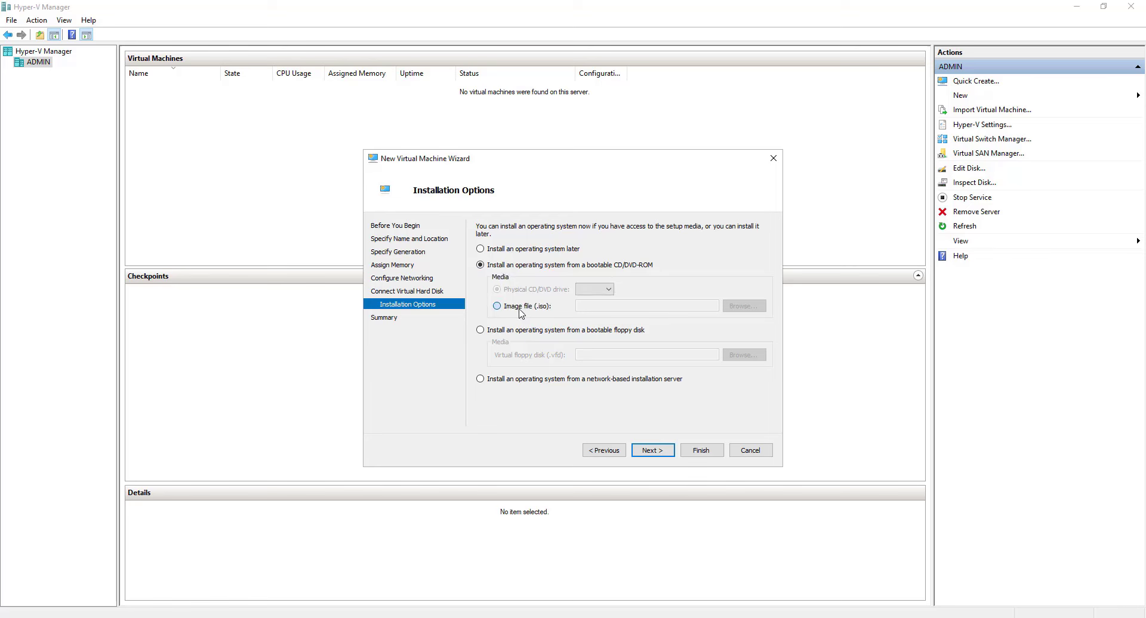
{"action": "left_click", "coordinate": [523, 310]}
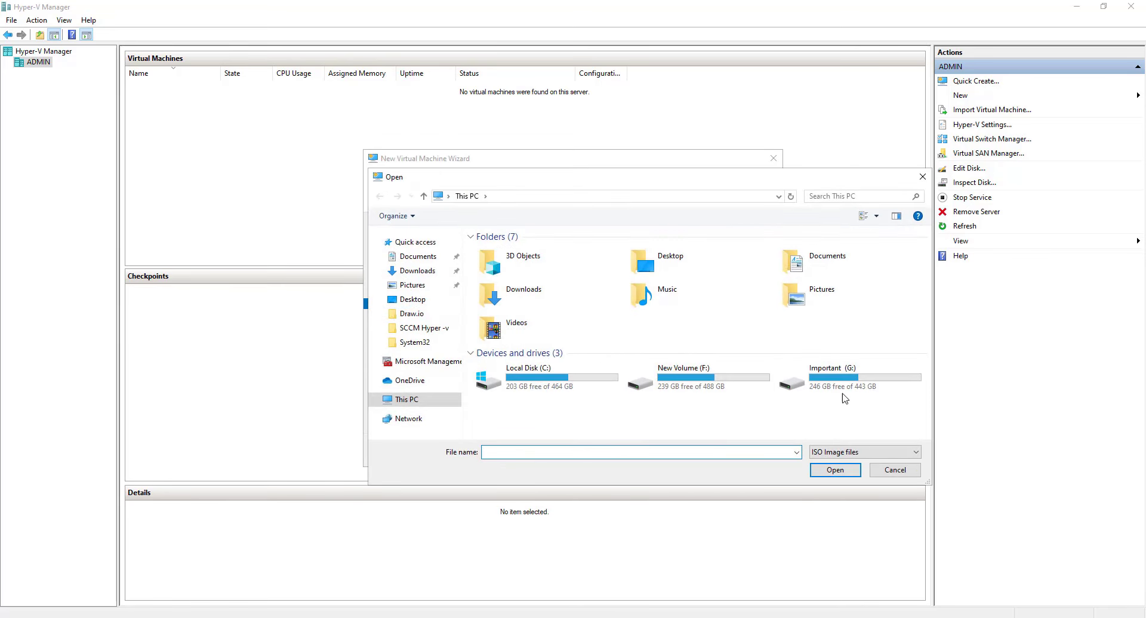
{"action": "double_click", "coordinate": [843, 393]}
{"action": "scroll", "coordinate": [601, 376], "scroll_direction": "down", "scroll_amount": 3}
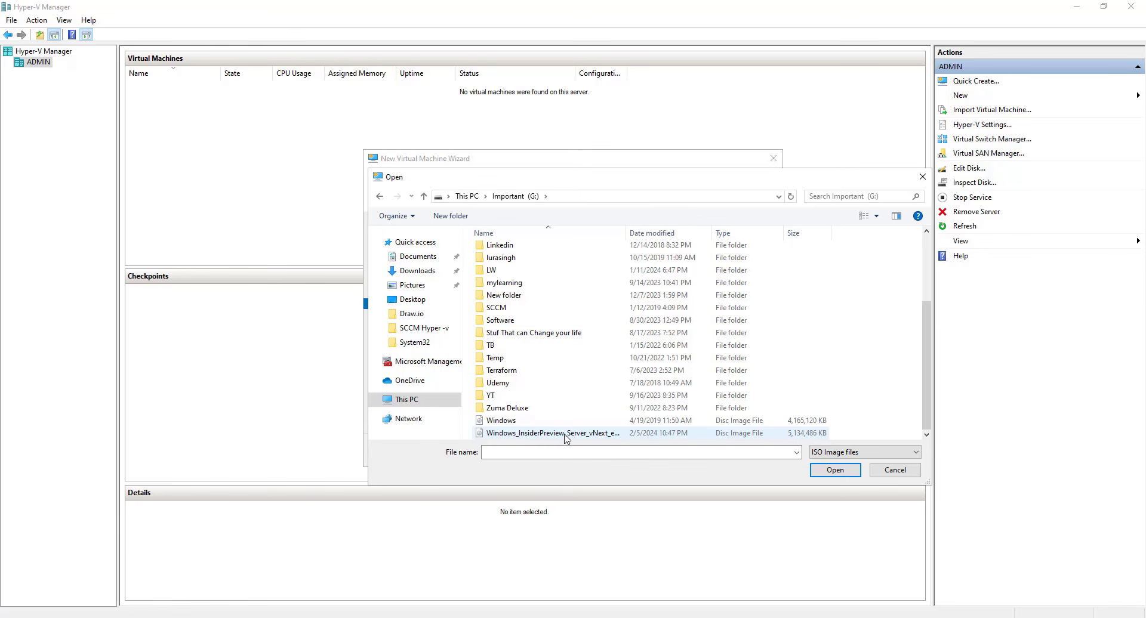
{"action": "left_click", "coordinate": [525, 434]}
{"action": "left_click", "coordinate": [835, 470]}
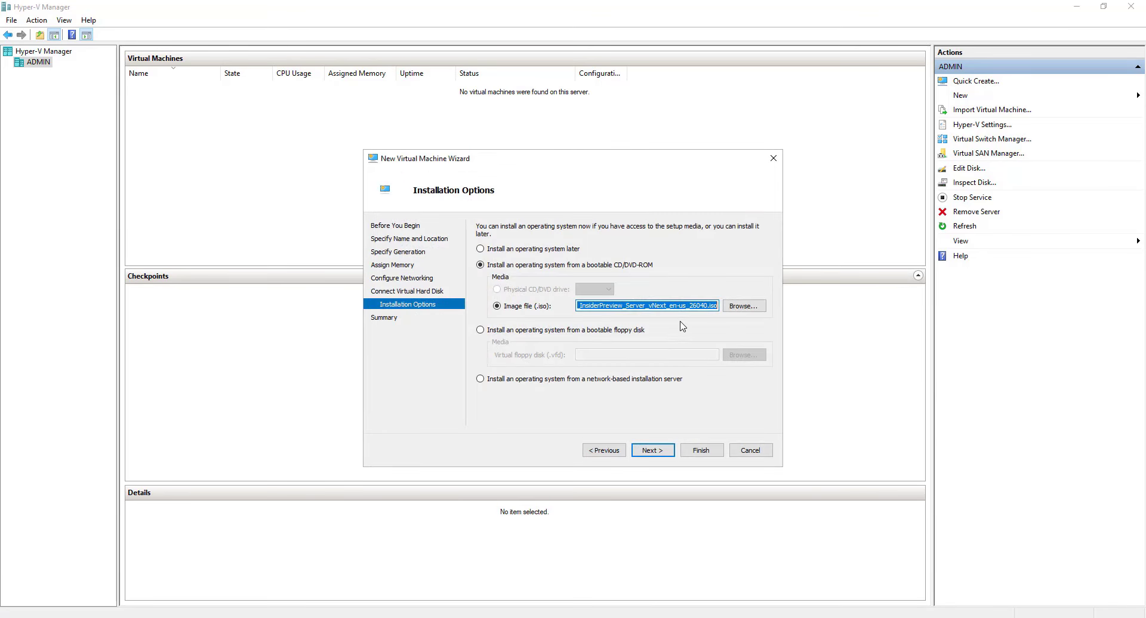
{"action": "left_click_drag", "start_coordinate": [625, 307], "coordinate": [794, 305]}
{"action": "left_click", "coordinate": [657, 454]}
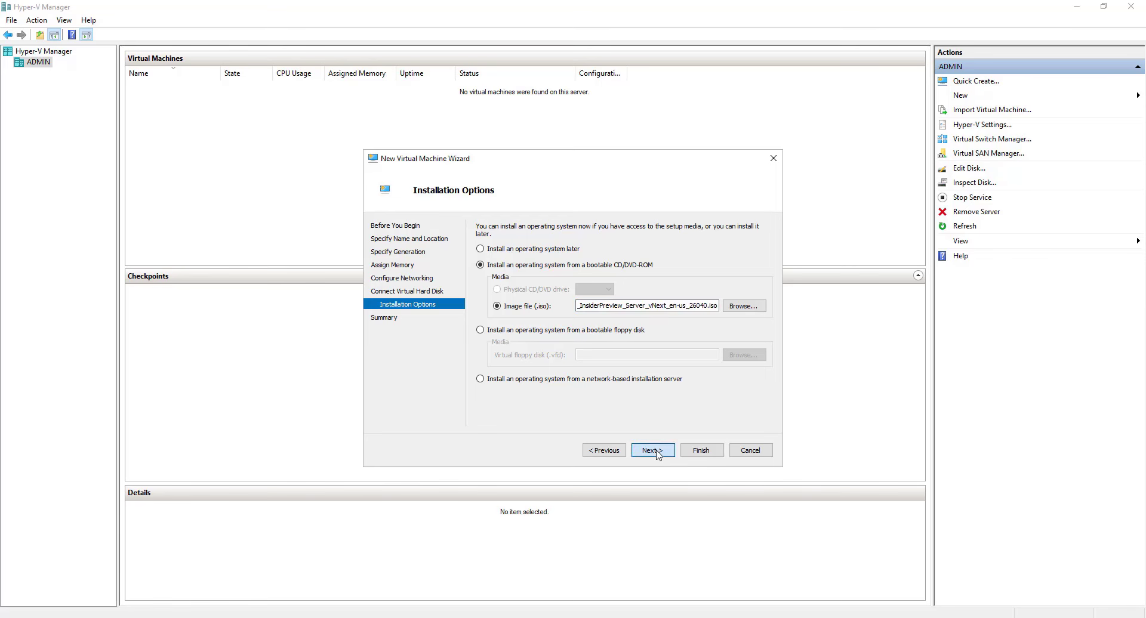
{"action": "left_click", "coordinate": [705, 454]}
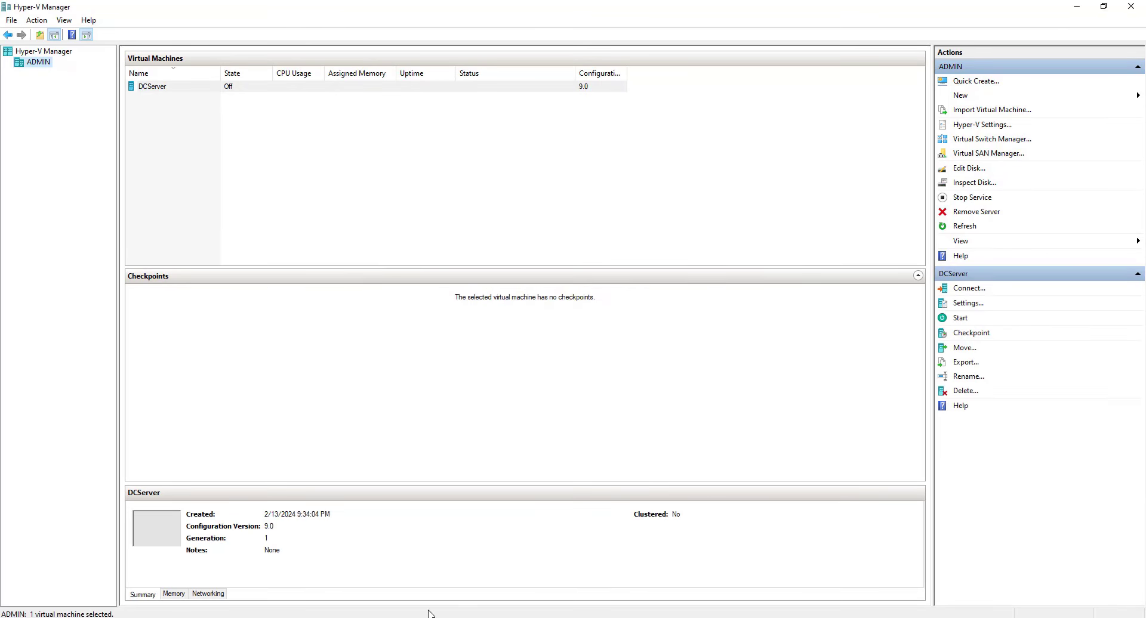
Start the DCServer virtual machine and connect to it, showing its console full screen.
{"action": "right_click", "coordinate": [155, 86]}
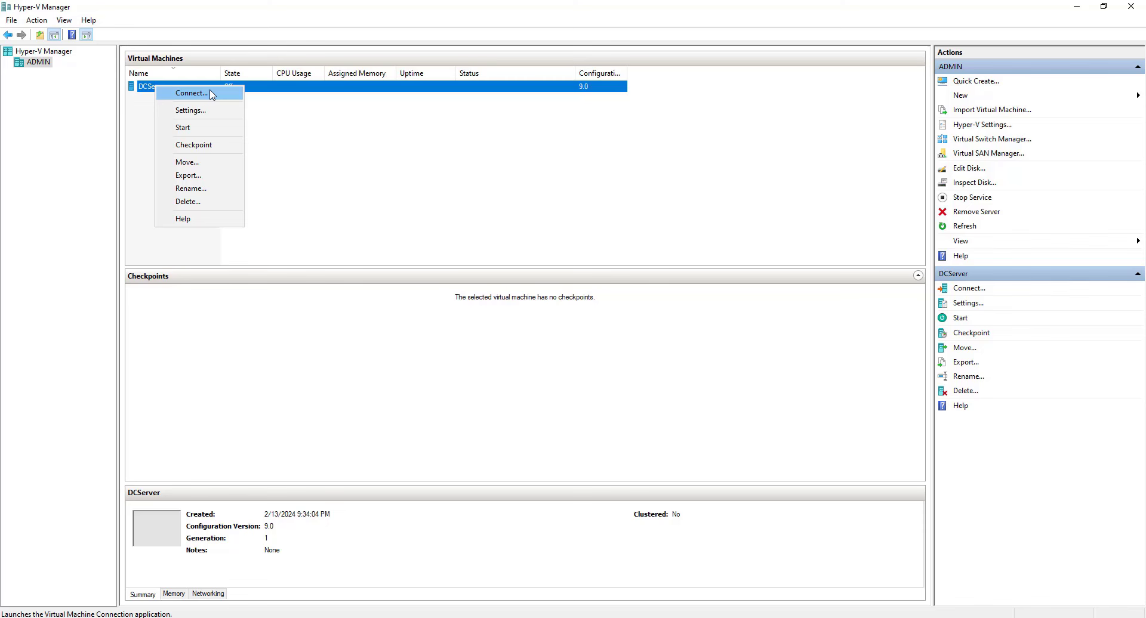
{"action": "left_click", "coordinate": [210, 145]}
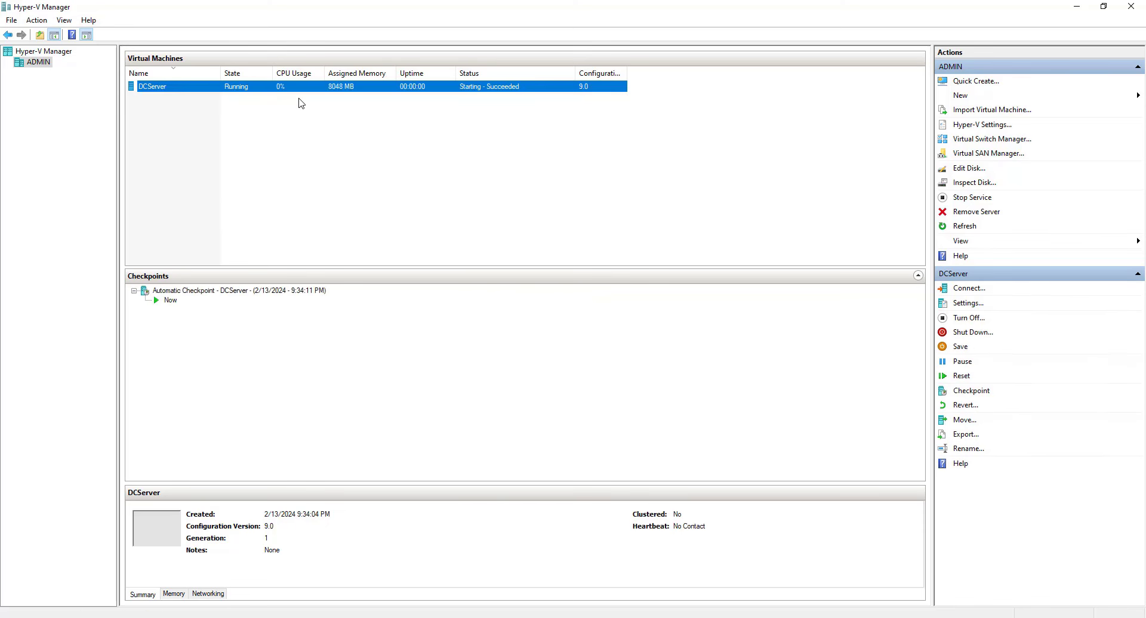
{"action": "right_click", "coordinate": [278, 89]}
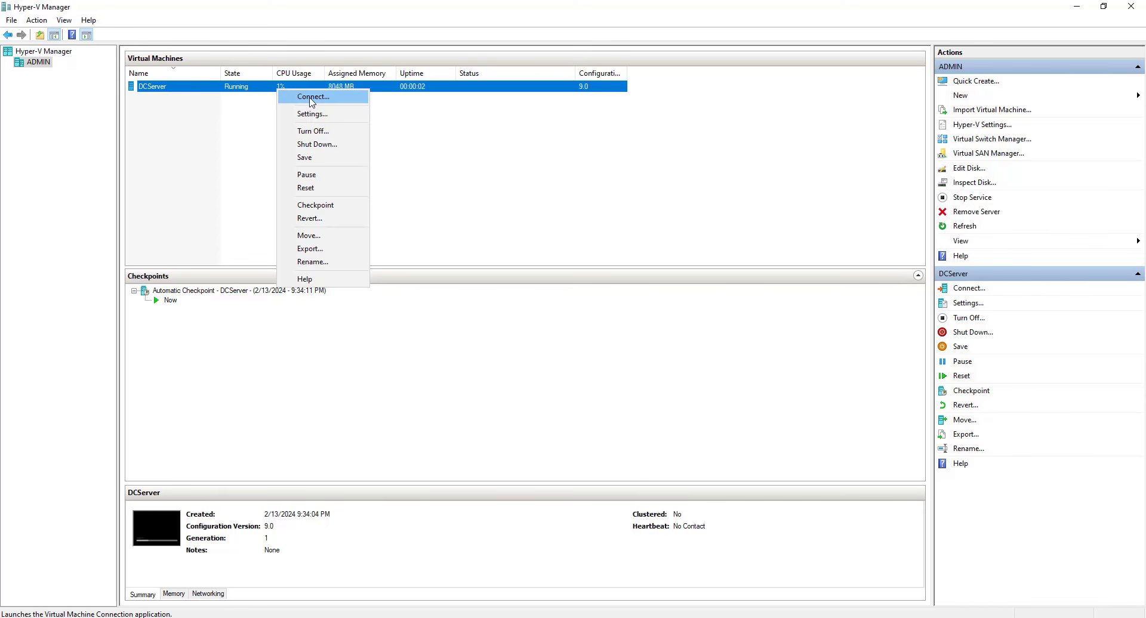
{"action": "left_click", "coordinate": [311, 97]}
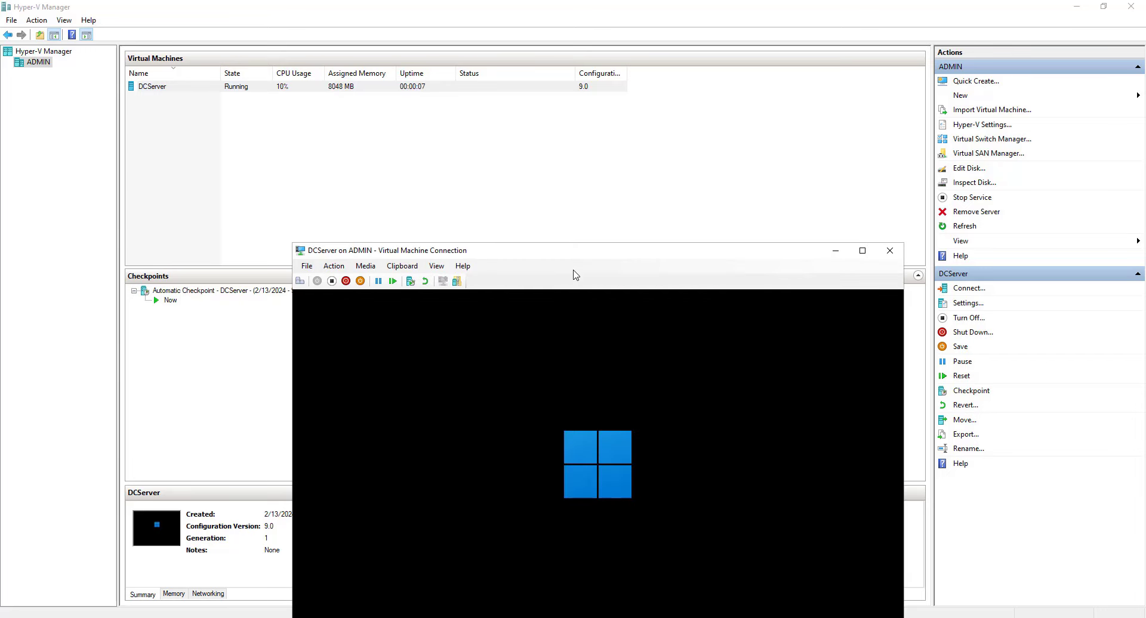
{"action": "left_click_drag", "start_coordinate": [573, 247], "coordinate": [462, 31]}
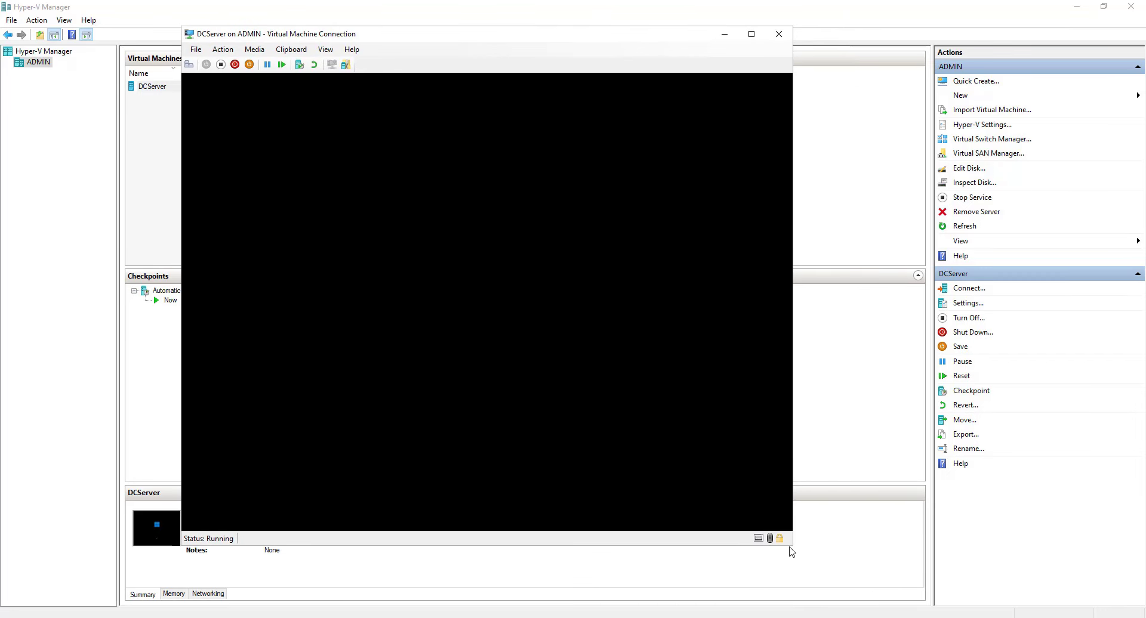
{"action": "left_click_drag", "start_coordinate": [608, 37], "coordinate": [556, 16]}
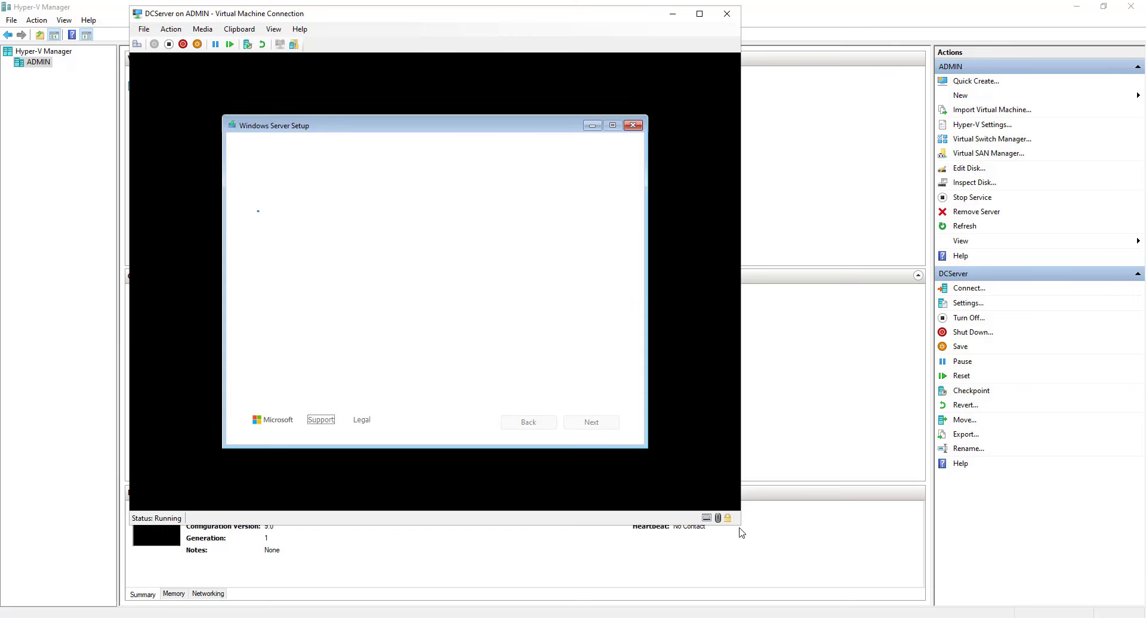
{"action": "left_click", "coordinate": [700, 14]}
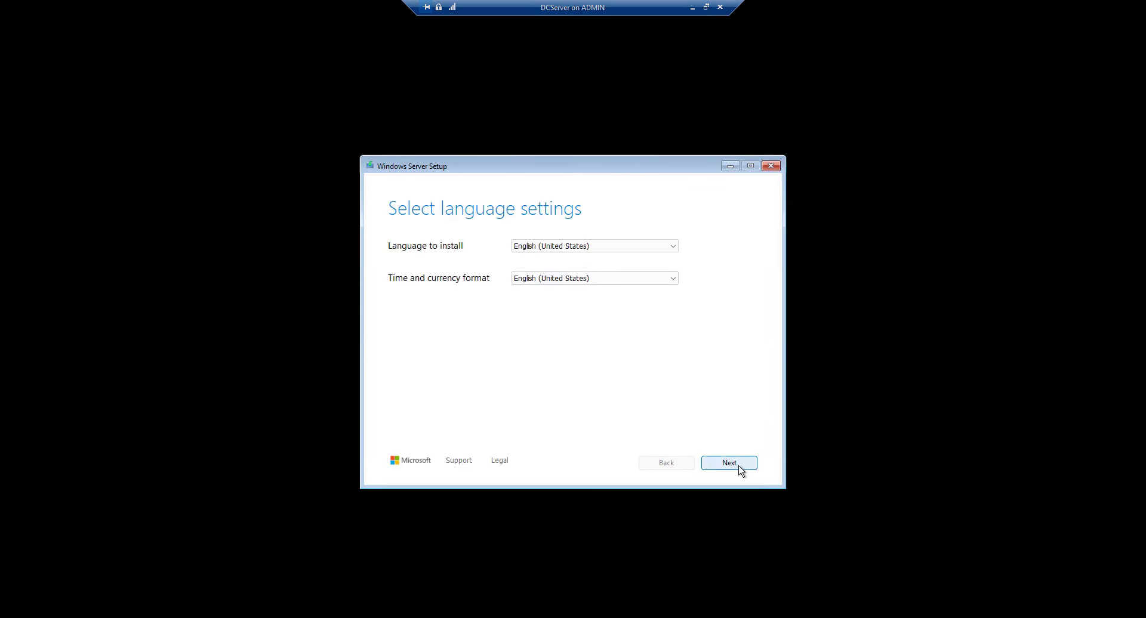
Keep the default language and keyboard settings, choose to install Windows Server, and agree that everything will be deleted.
{"action": "left_click", "coordinate": [740, 469]}
{"action": "left_click", "coordinate": [740, 470]}
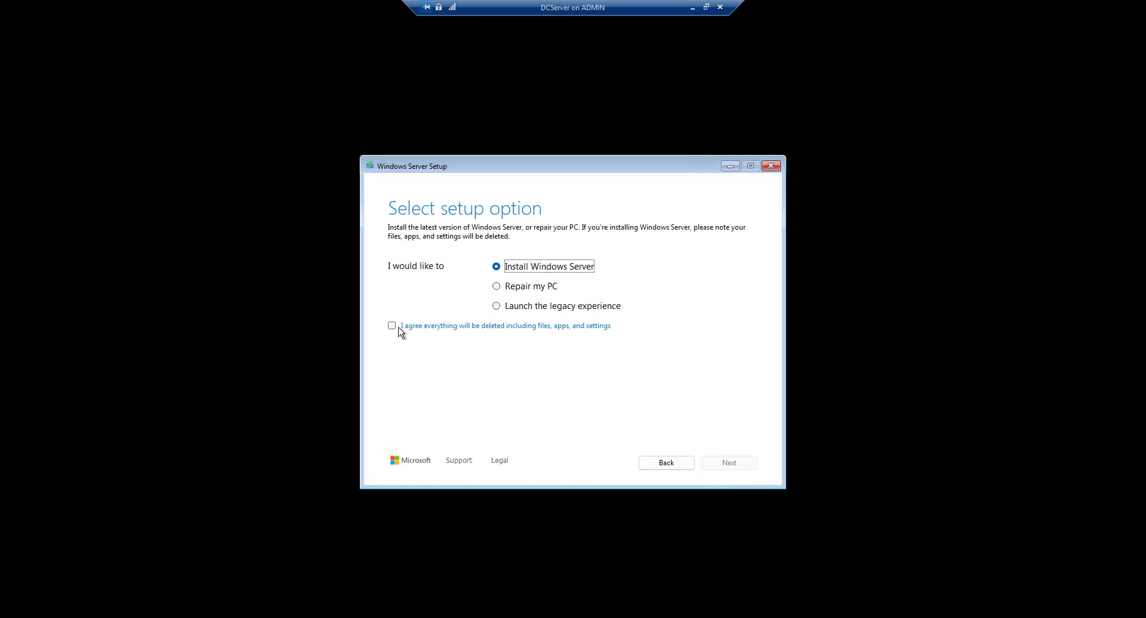
{"action": "left_click", "coordinate": [394, 327]}
{"action": "left_click", "coordinate": [730, 464]}
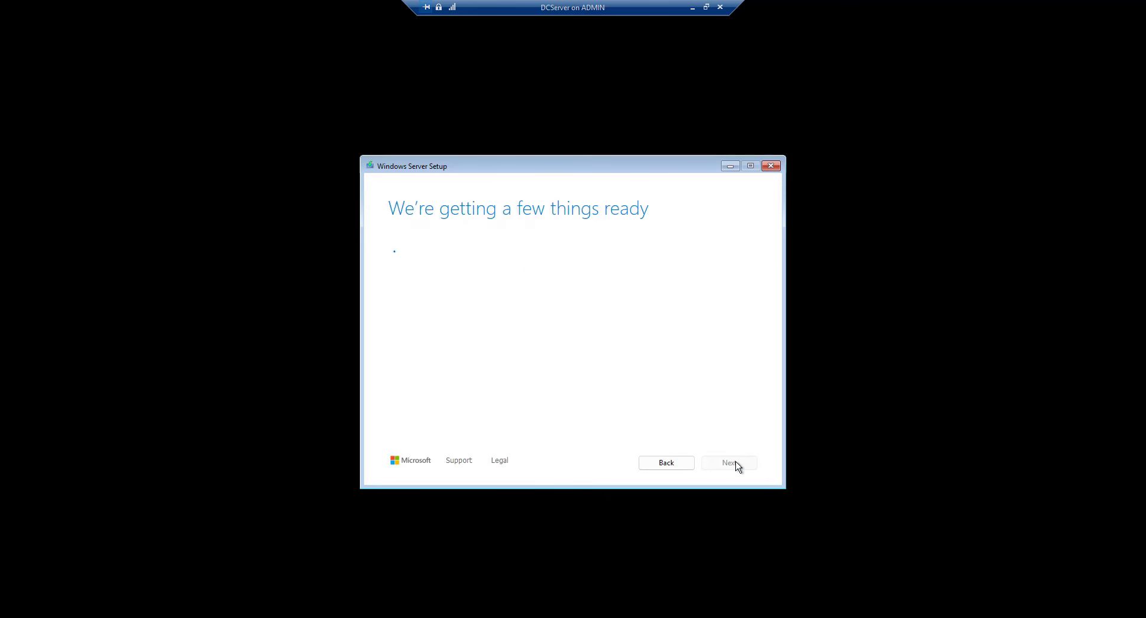
Choose Windows Server 2025 Datacenter (Desktop Experience) as the image to install.
{"action": "left_click", "coordinate": [429, 426]}
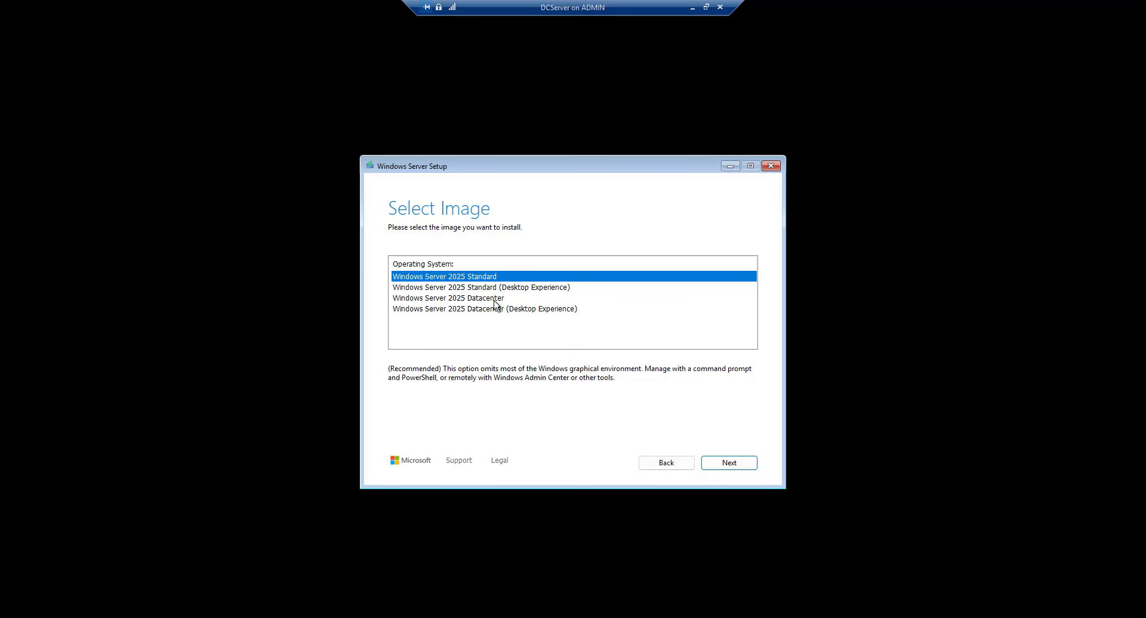
{"action": "left_click", "coordinate": [500, 310]}
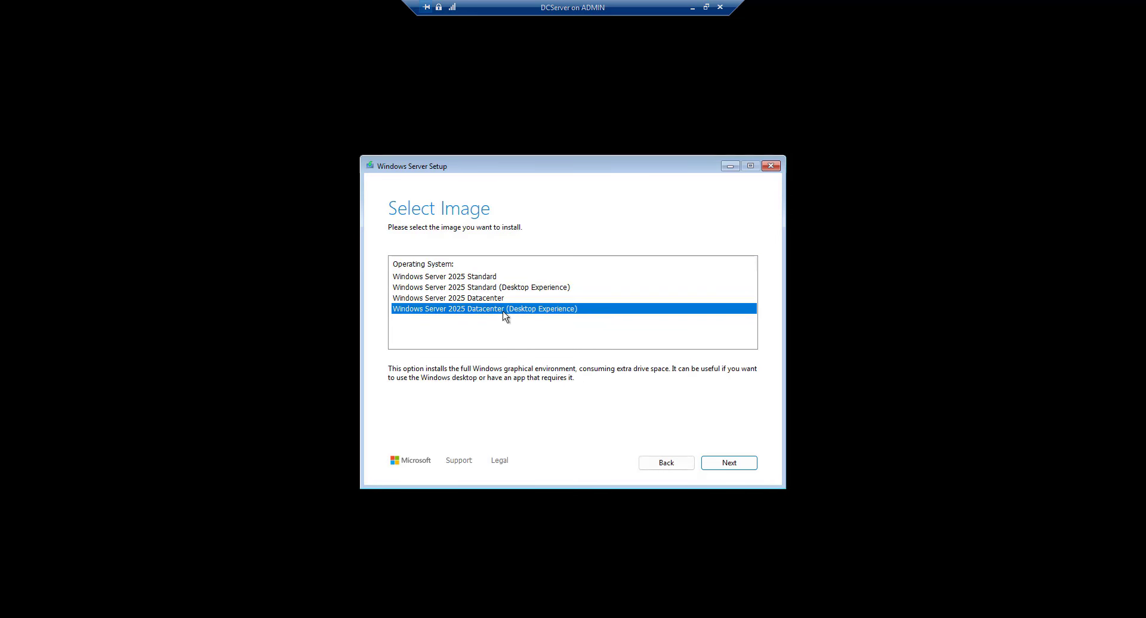
{"action": "left_click", "coordinate": [729, 463]}
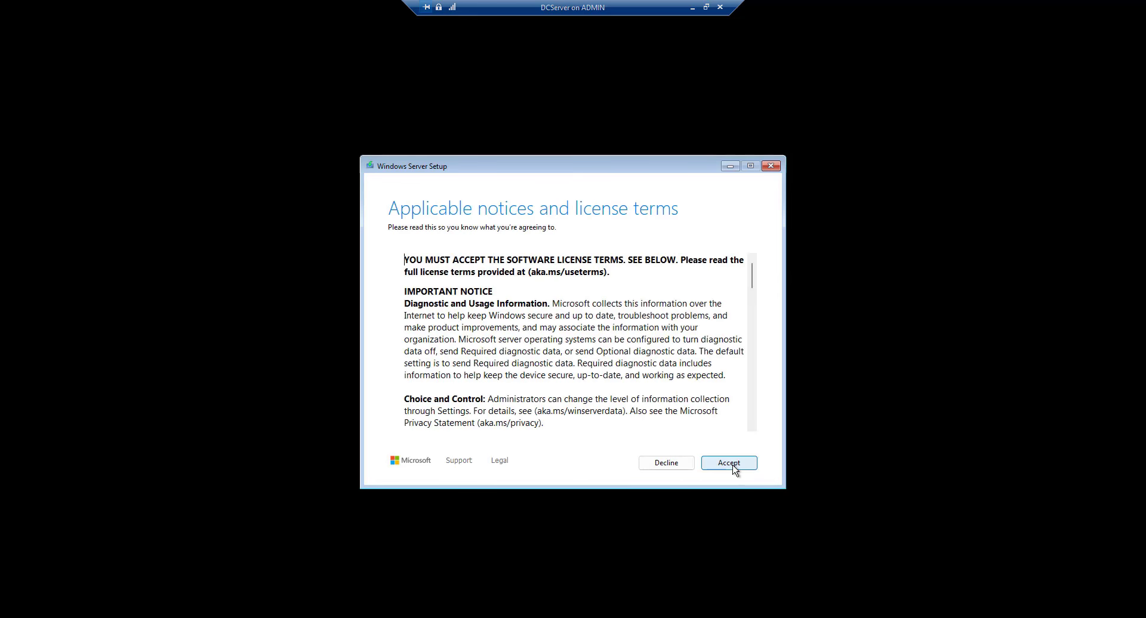
Accept the license terms and use the unallocated space on Disk 0 as the installation location.
{"action": "left_click", "coordinate": [733, 465]}
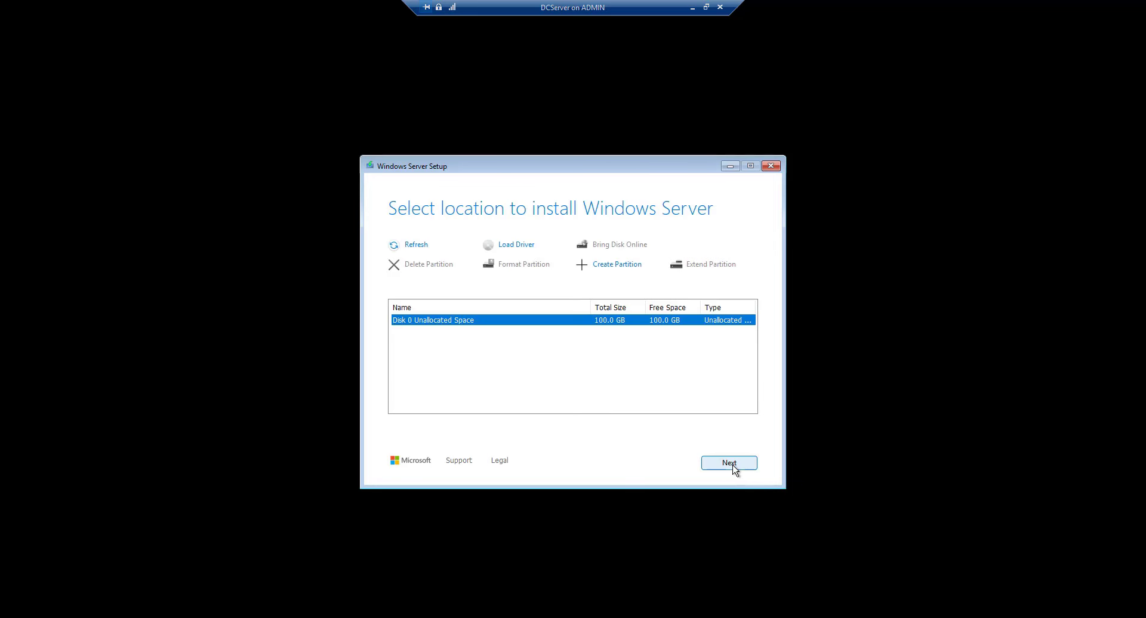
{"action": "left_click", "coordinate": [730, 463]}
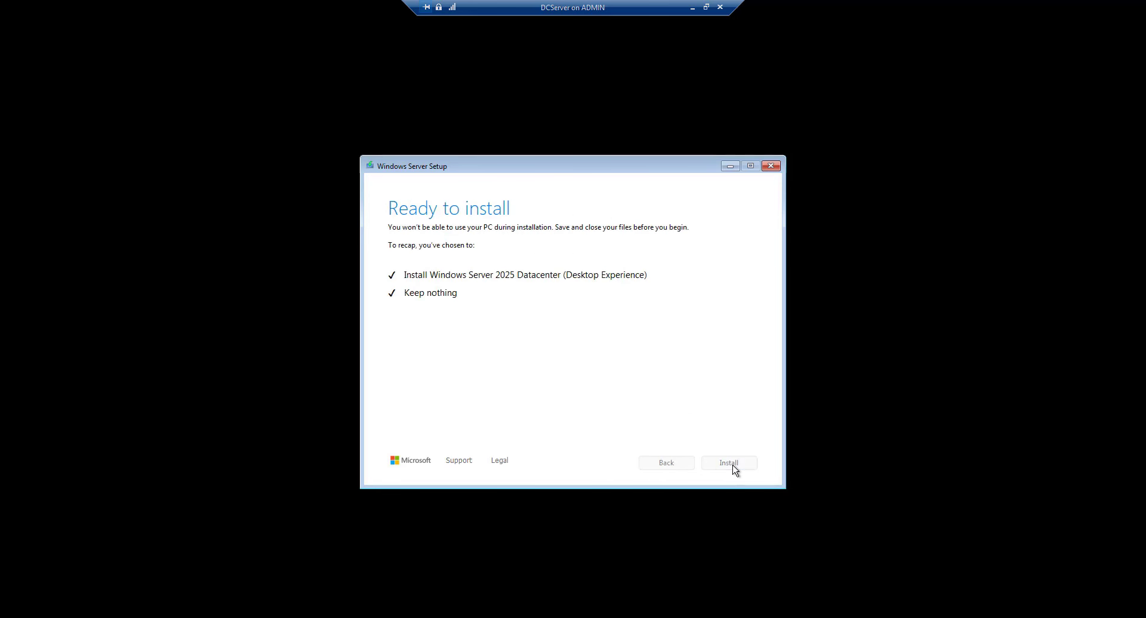
Start installing Windows Server 2025 Datacenter (Desktop Experience) with nothing kept.
{"action": "left_click", "coordinate": [733, 464]}
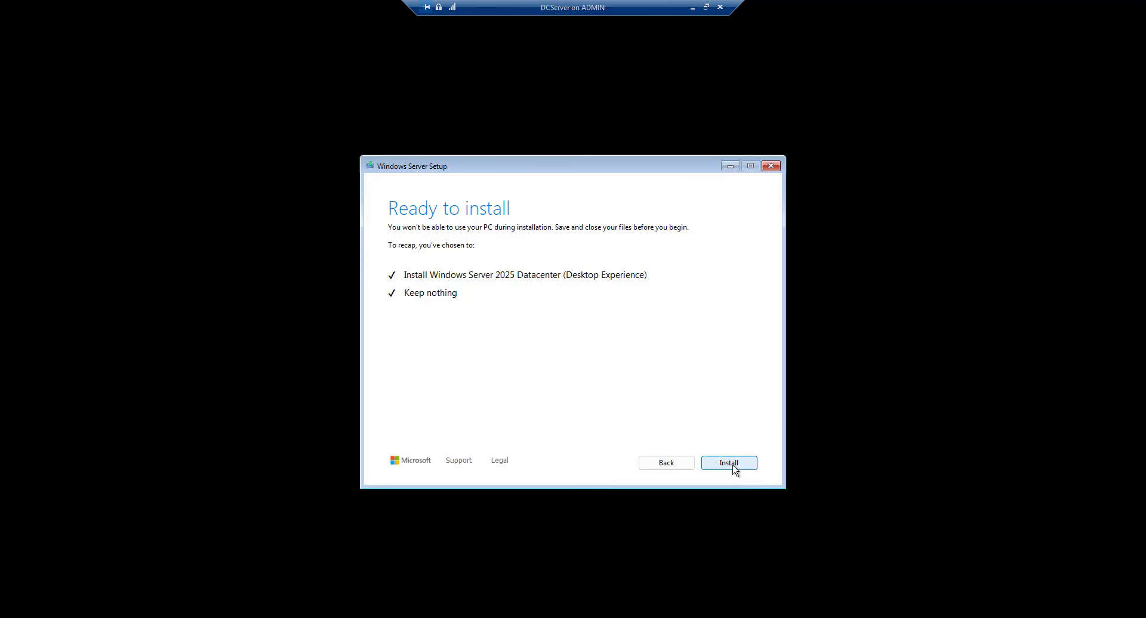
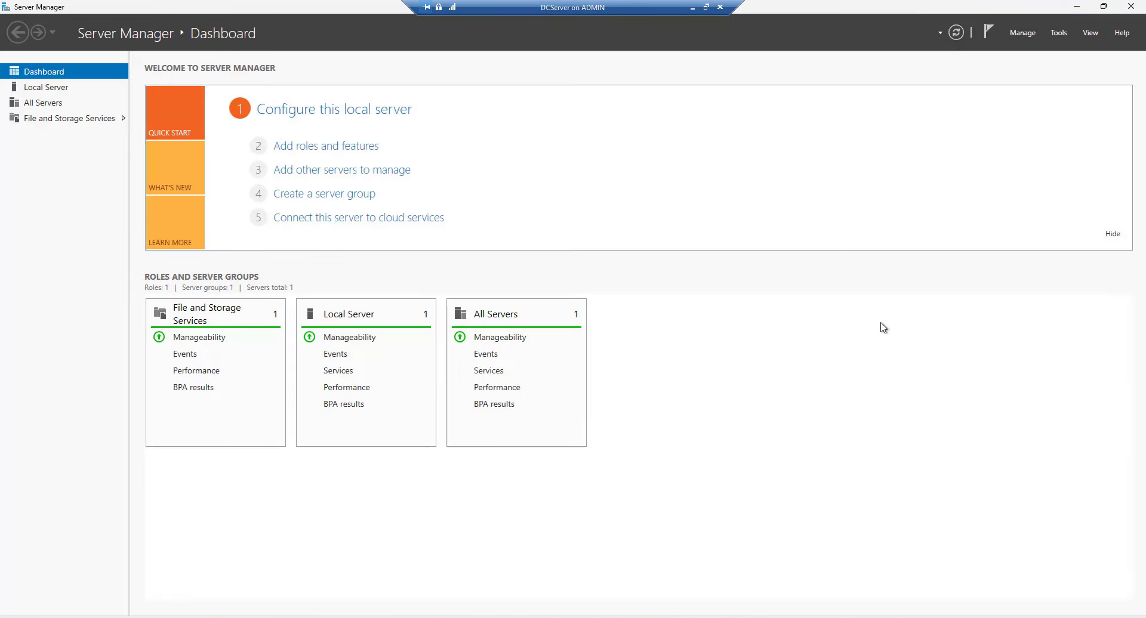
{"action": "left_click", "coordinate": [1023, 32]}
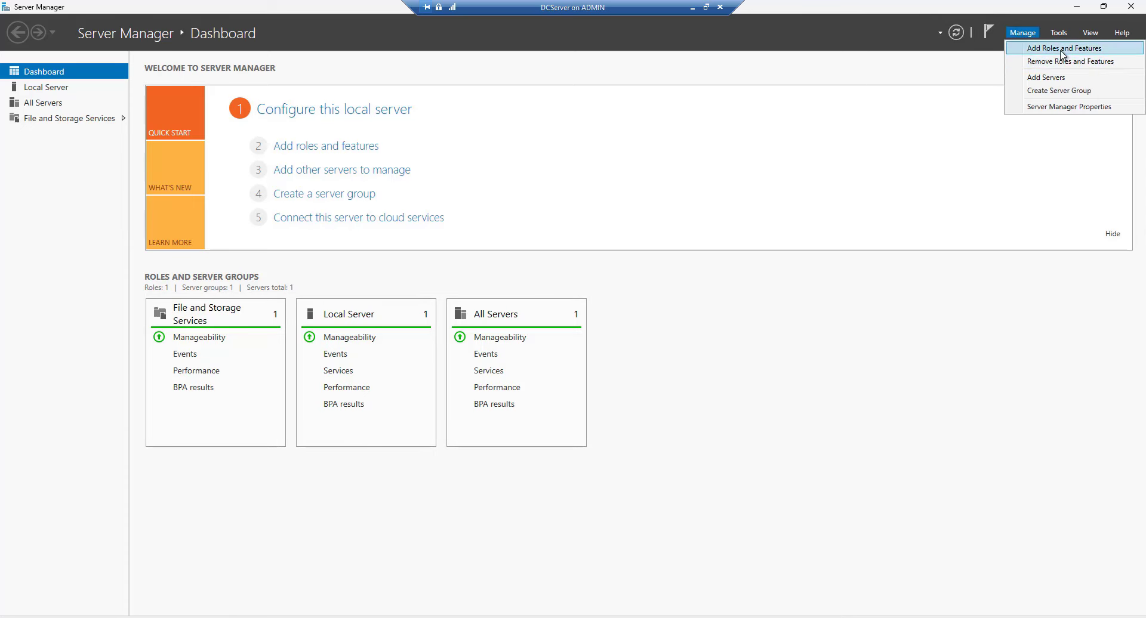
{"action": "left_click", "coordinate": [1046, 46]}
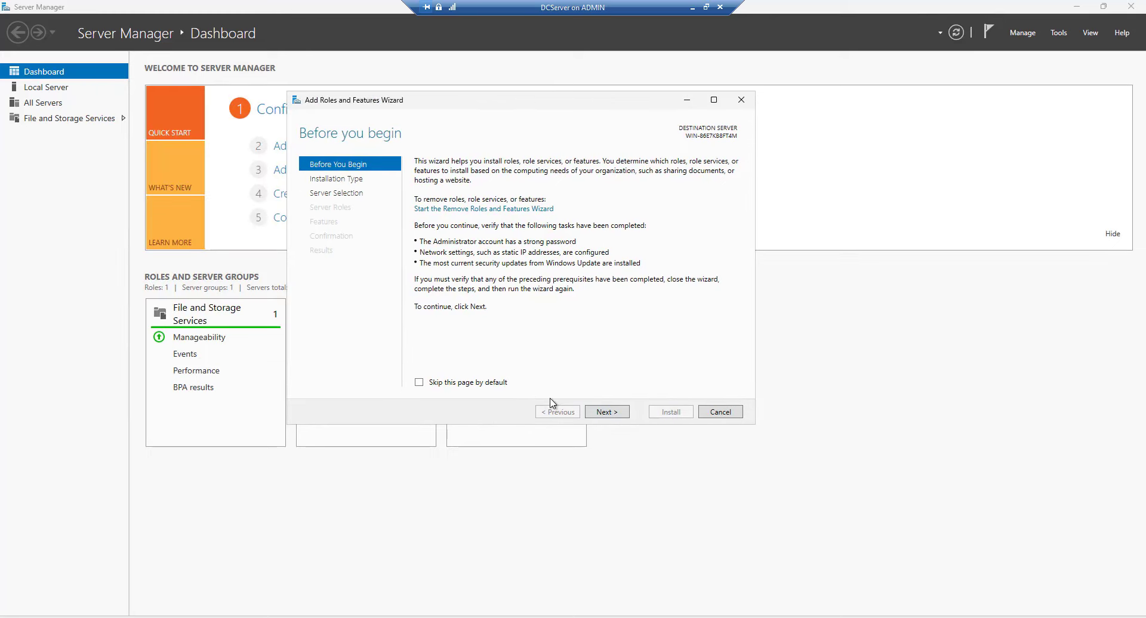
{"action": "left_click", "coordinate": [615, 414]}
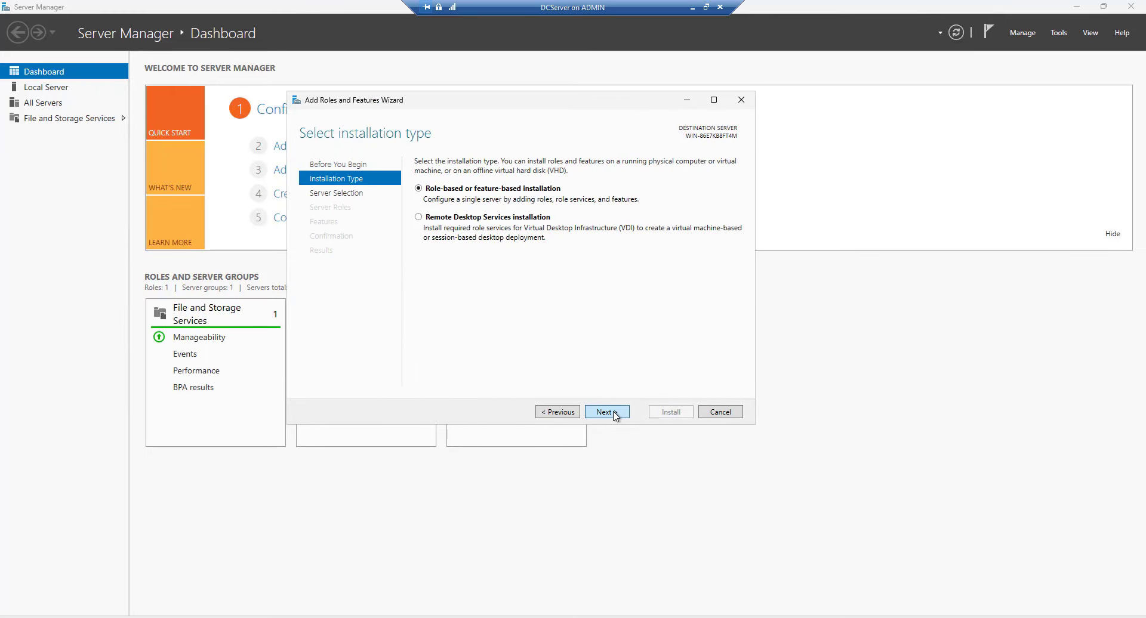
{"action": "left_click", "coordinate": [615, 414]}
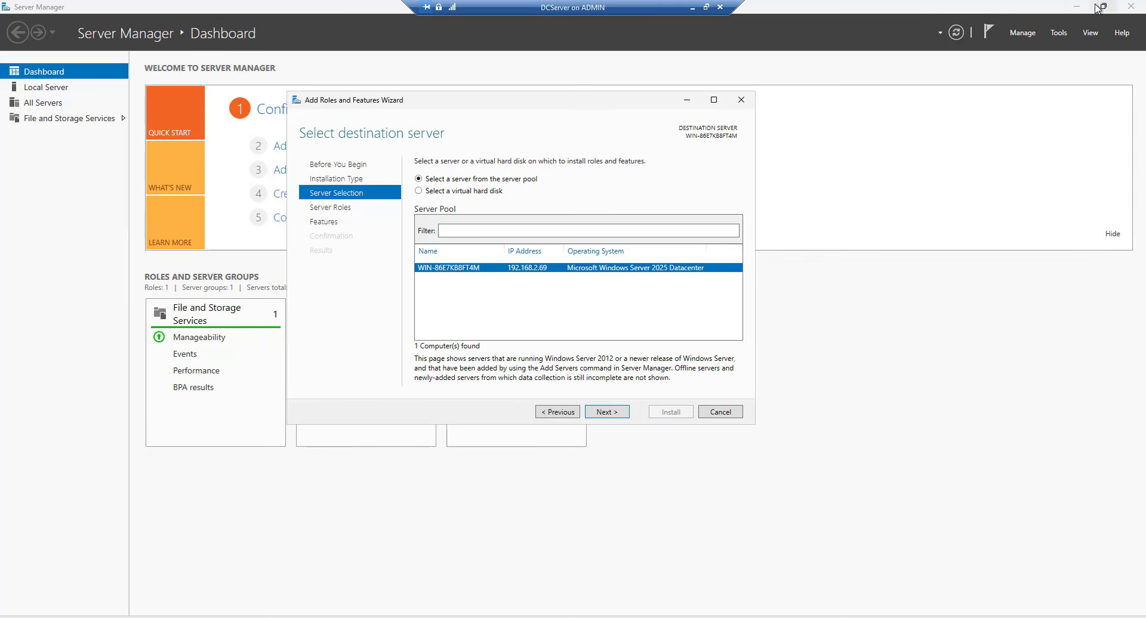
Rename the PC to DomainServer in the system settings, postpone the restart, and close the settings.
{"action": "left_click", "coordinate": [1076, 7]}
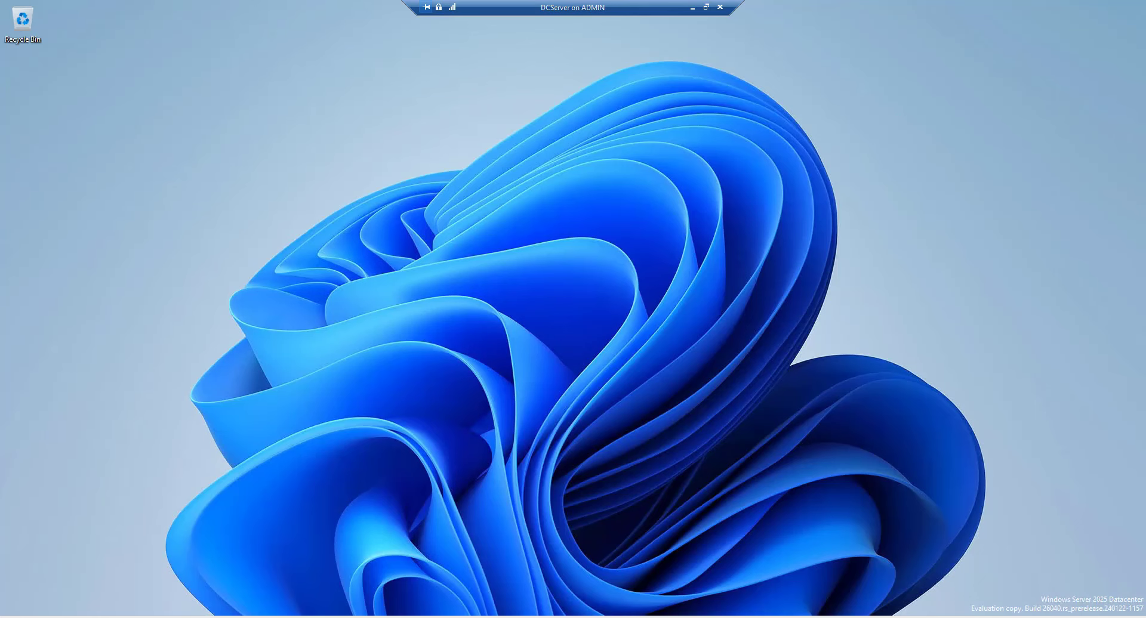
{"action": "key", "text": "super"}
{"action": "key", "text": "super+x"}
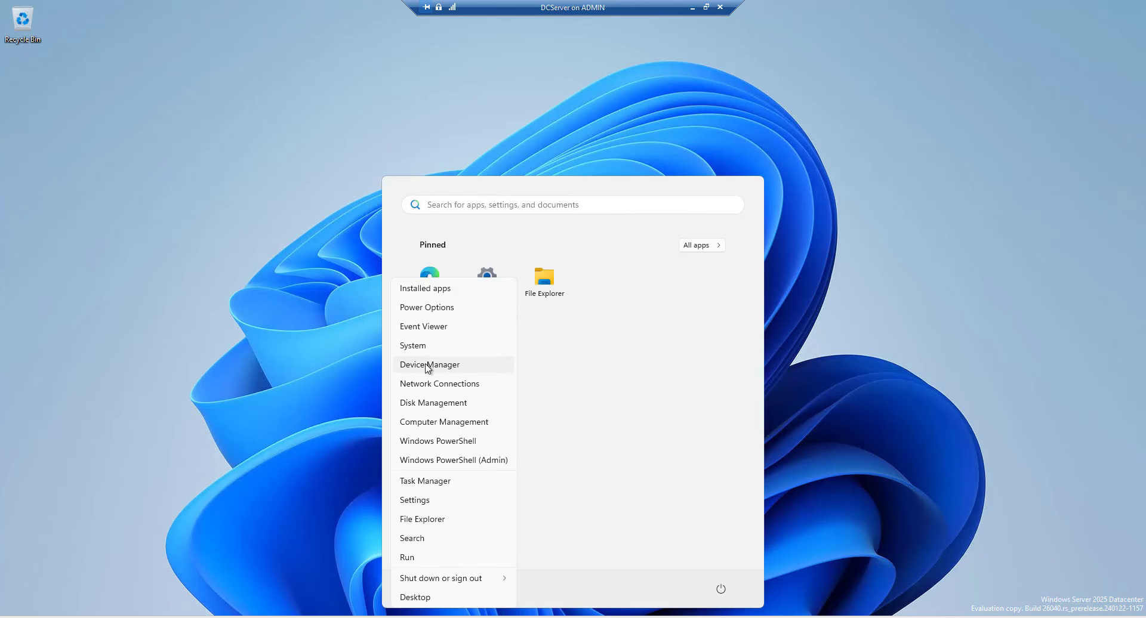
{"action": "left_click", "coordinate": [423, 346]}
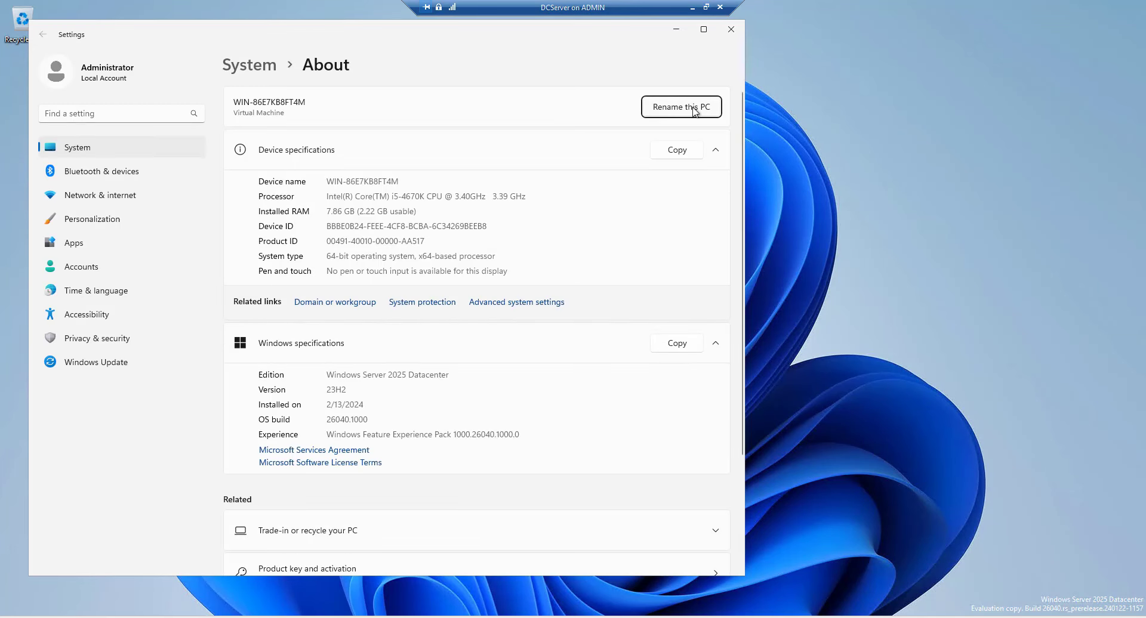
{"action": "left_click", "coordinate": [695, 112]}
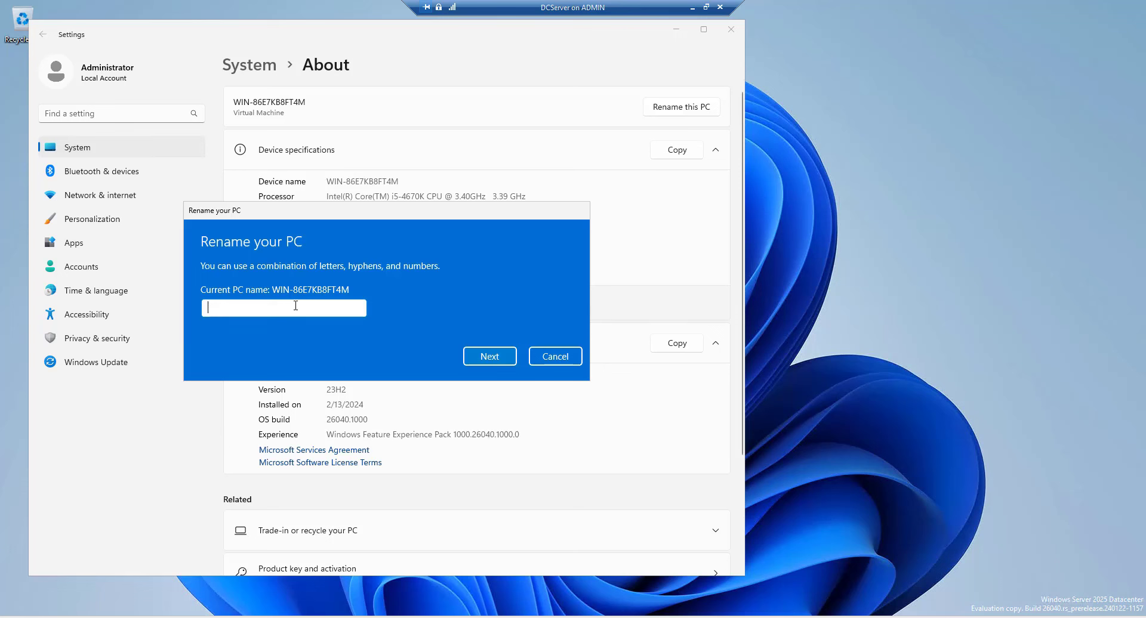
{"action": "type", "text": "DomainServer"}
{"action": "left_click", "coordinate": [492, 357]}
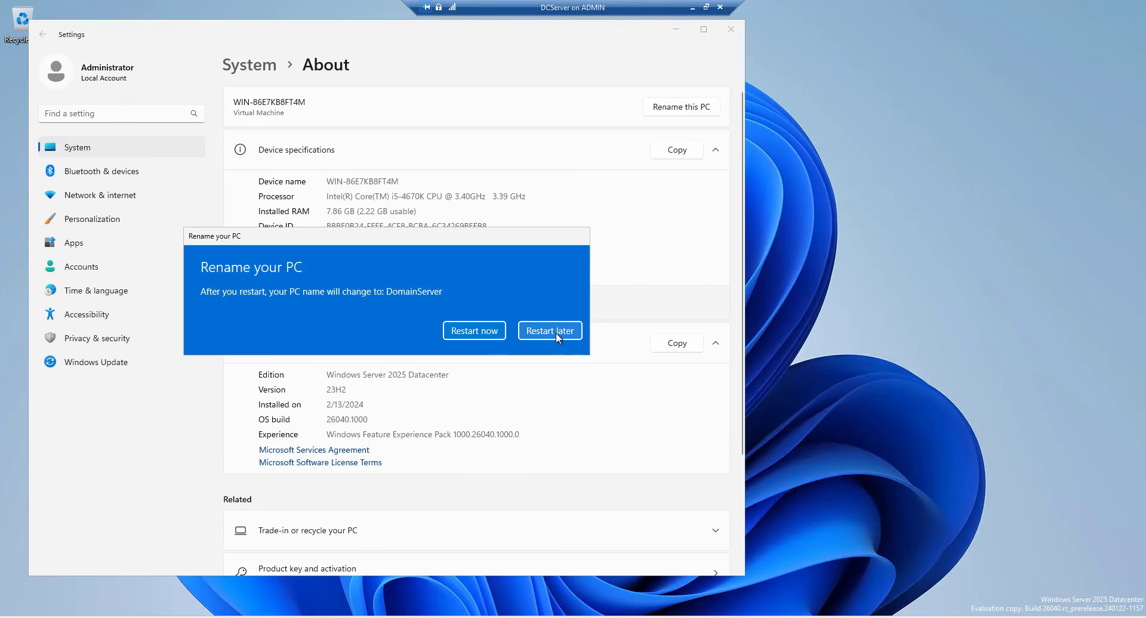
{"action": "left_click", "coordinate": [556, 332]}
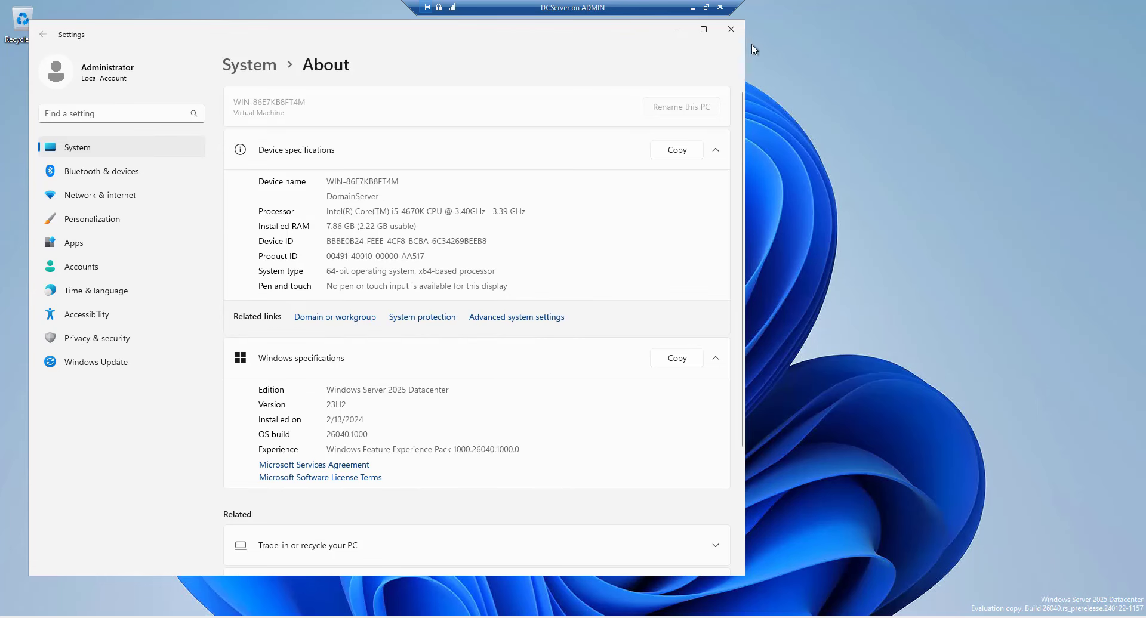
{"action": "left_click", "coordinate": [730, 29]}
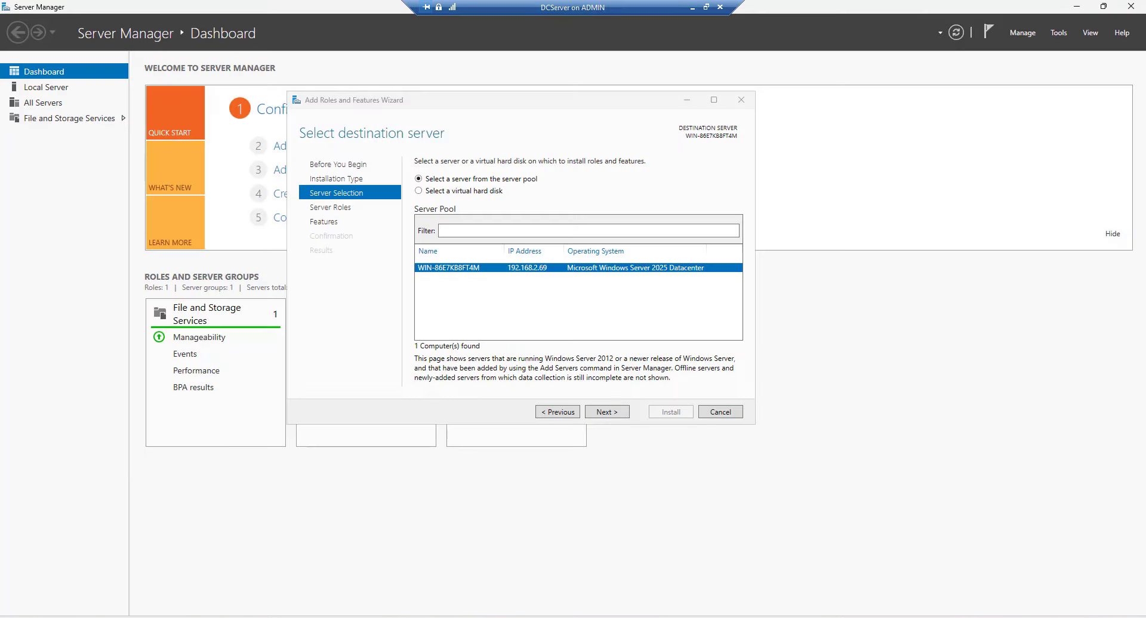
{"action": "left_click", "coordinate": [720, 413]}
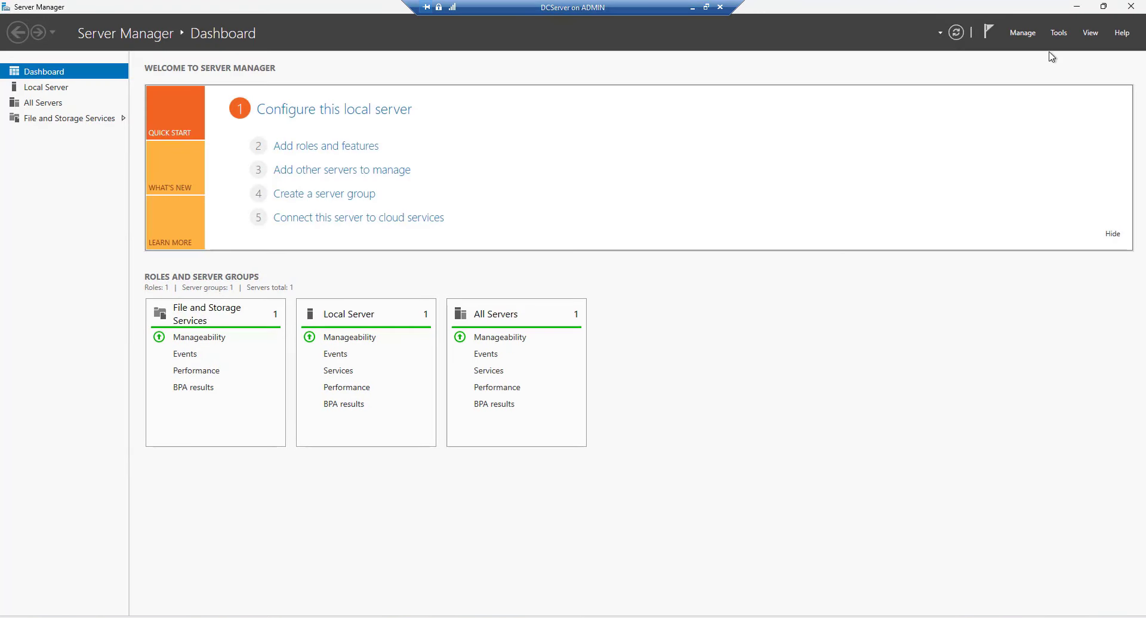
{"action": "left_click", "coordinate": [1024, 33]}
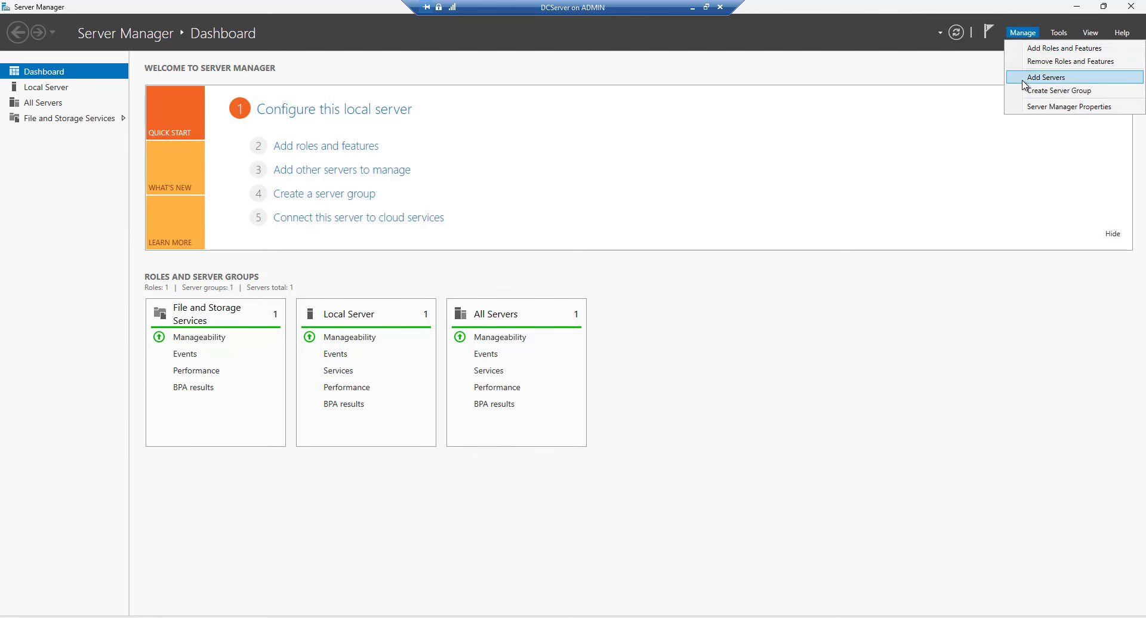
{"action": "left_click", "coordinate": [1036, 46]}
{"action": "left_click", "coordinate": [432, 431]}
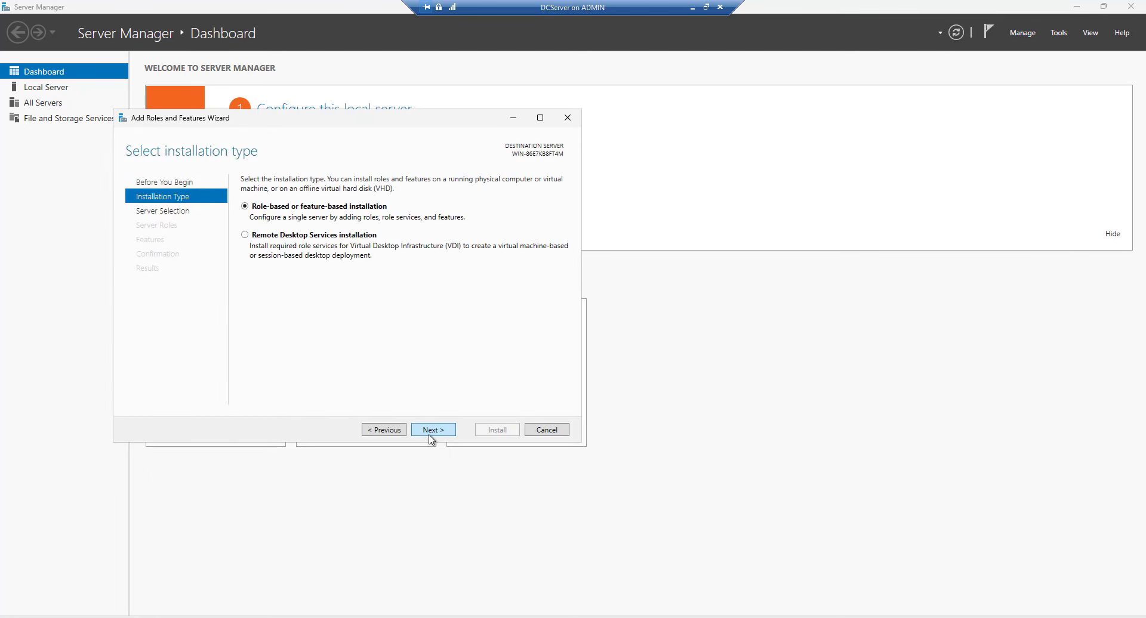
{"action": "left_click", "coordinate": [432, 431]}
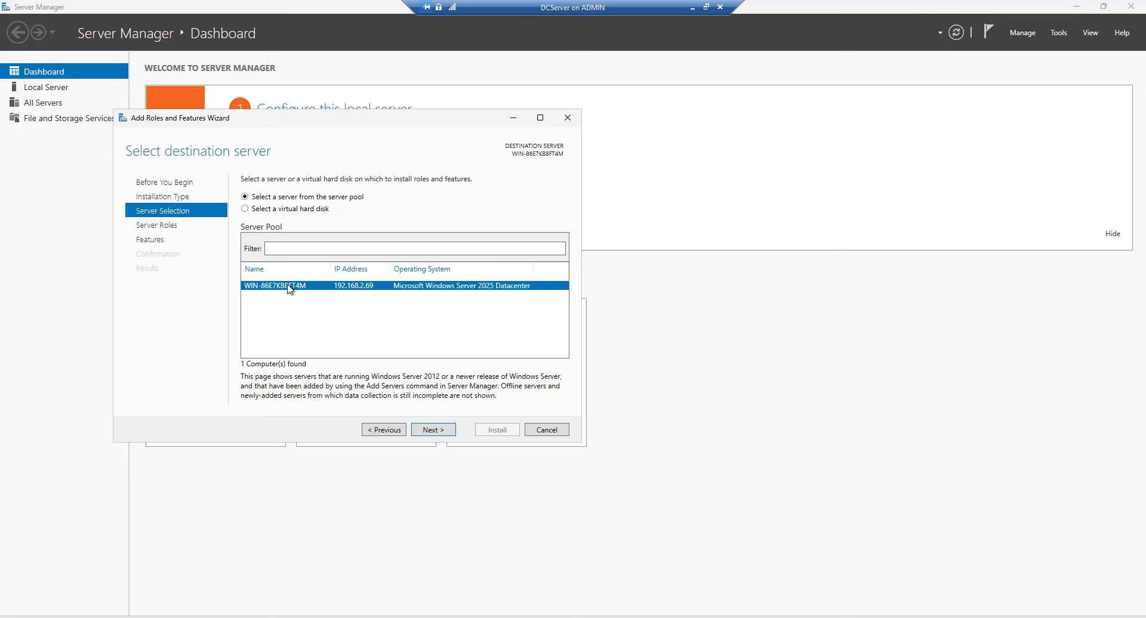
{"action": "left_click", "coordinate": [549, 430]}
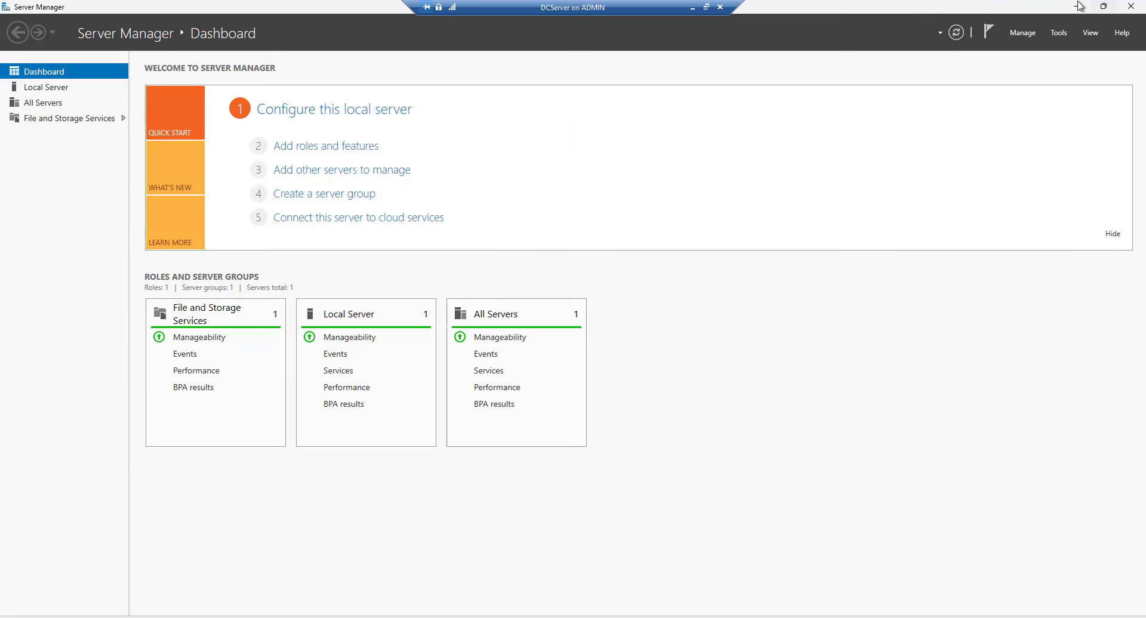
Close Server Manager and restart the server to apply the new computer name.
{"action": "left_click", "coordinate": [1131, 7]}
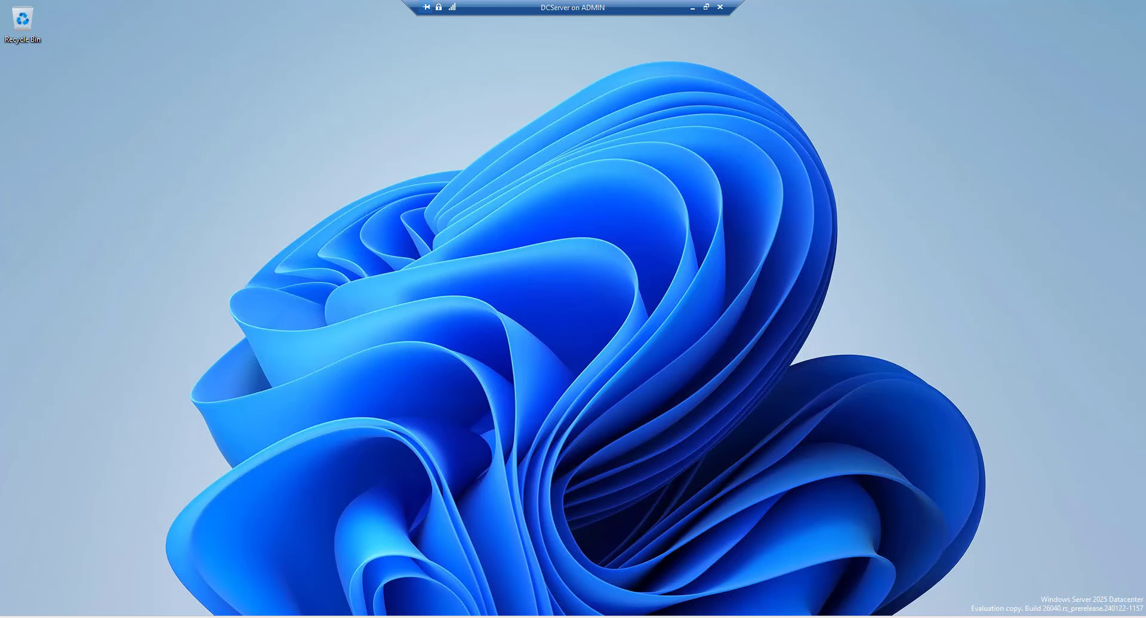
{"action": "key", "text": "super+x"}
{"action": "mouse_move", "coordinate": [507, 588]}
{"action": "left_click", "coordinate": [567, 579]}
{"action": "left_click", "coordinate": [546, 595]}
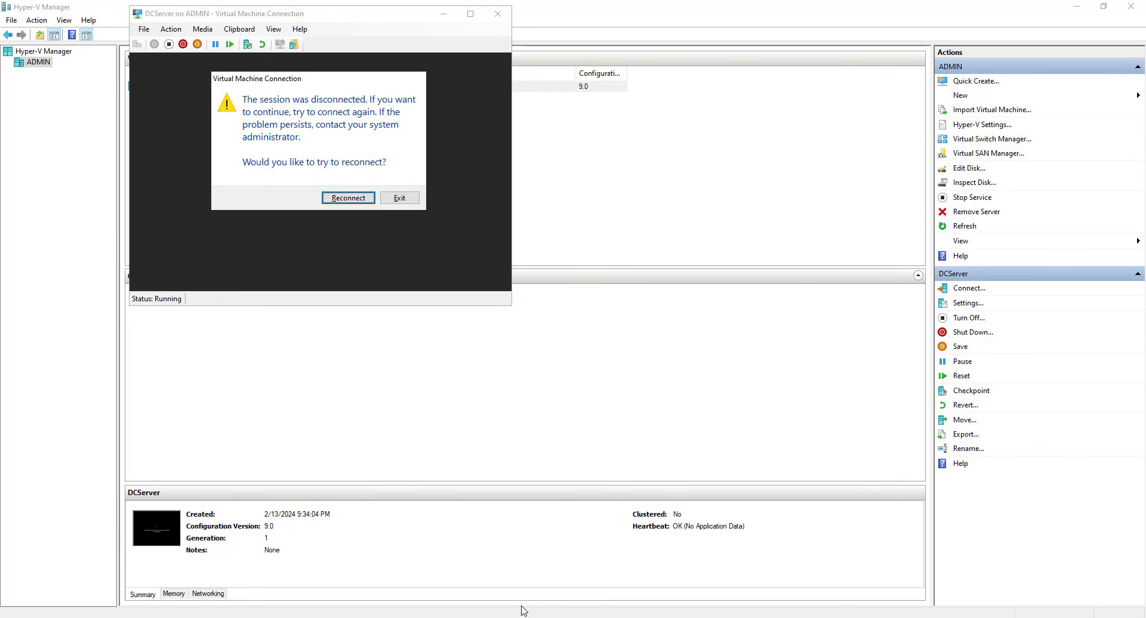
Exit the disconnected session and connect to the DCServer virtual machine again from Hyper-V Manager.
{"action": "left_click", "coordinate": [411, 200]}
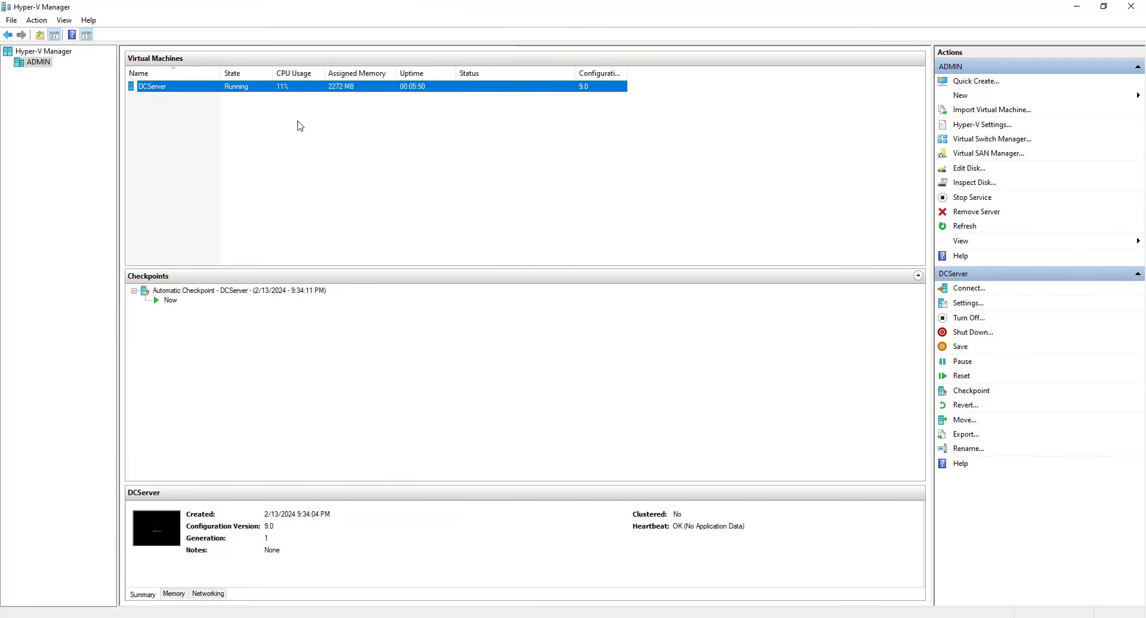
{"action": "right_click", "coordinate": [249, 87]}
{"action": "left_click", "coordinate": [273, 99]}
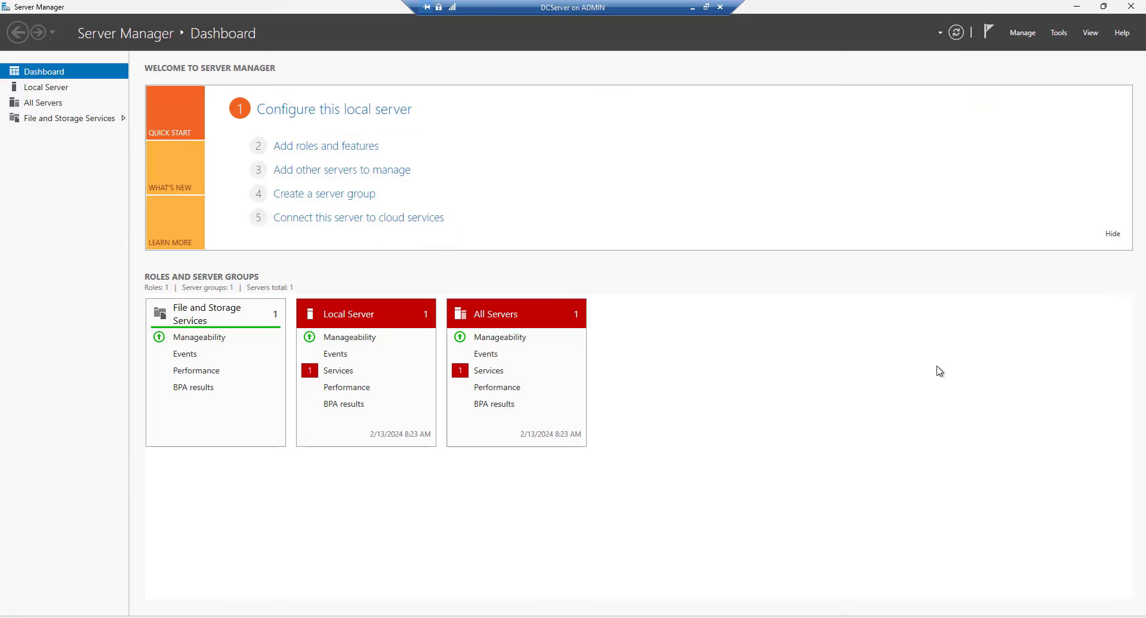
Start adding roles and features with a role-based or feature-based installation on the DomainServer server from the server pool.
{"action": "left_click", "coordinate": [1026, 34]}
{"action": "left_click", "coordinate": [1052, 44]}
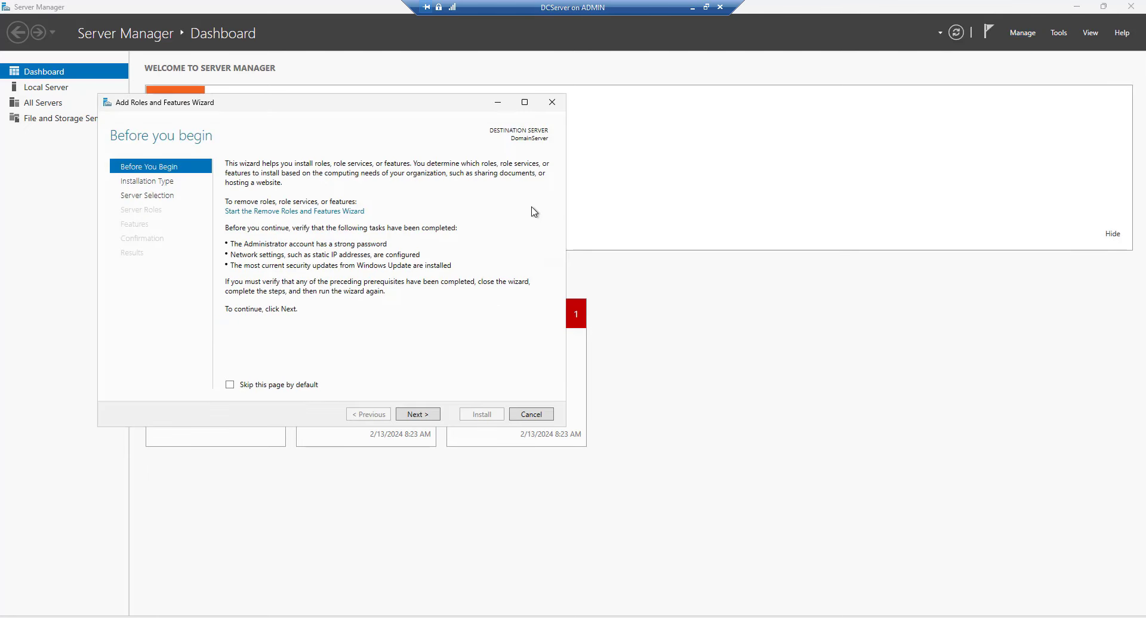
{"action": "left_click", "coordinate": [425, 419]}
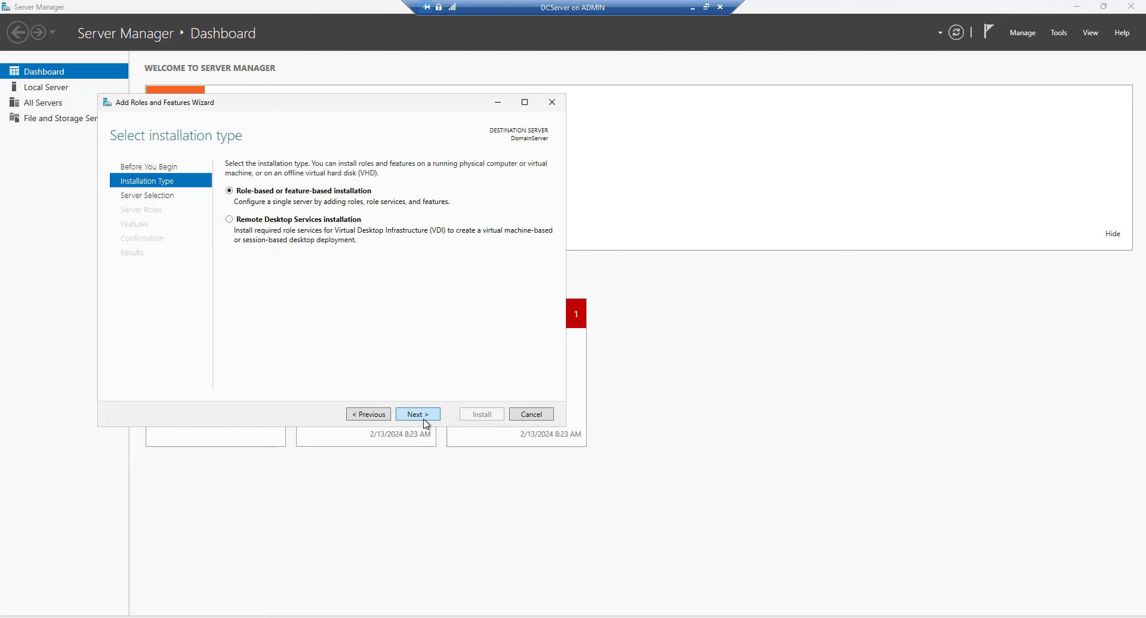
{"action": "left_click", "coordinate": [425, 416]}
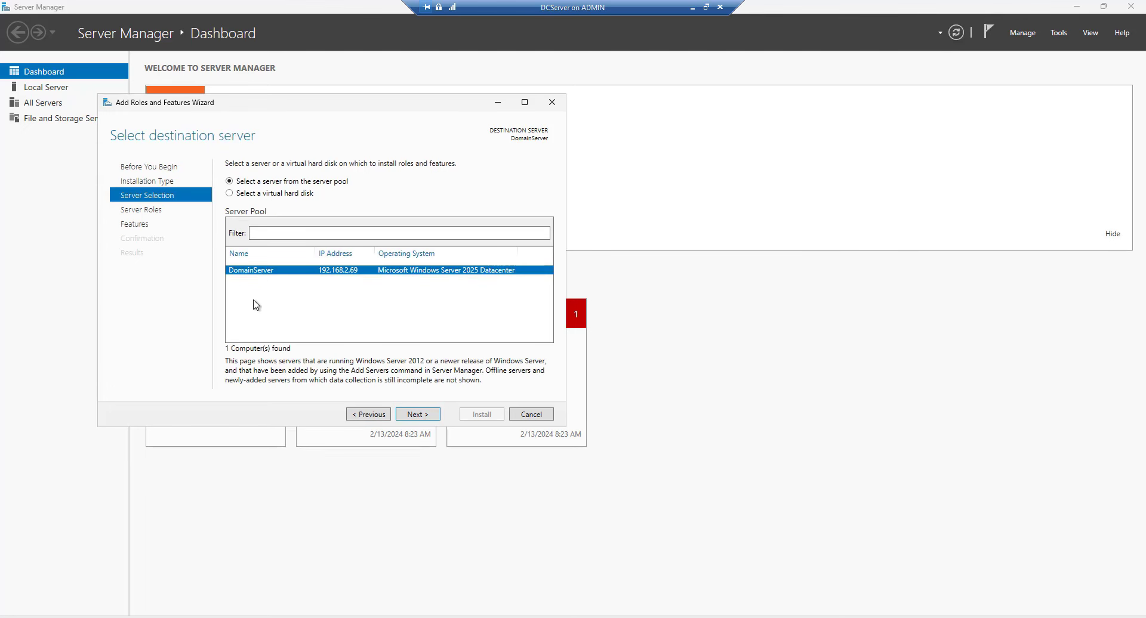
{"action": "left_click", "coordinate": [421, 417]}
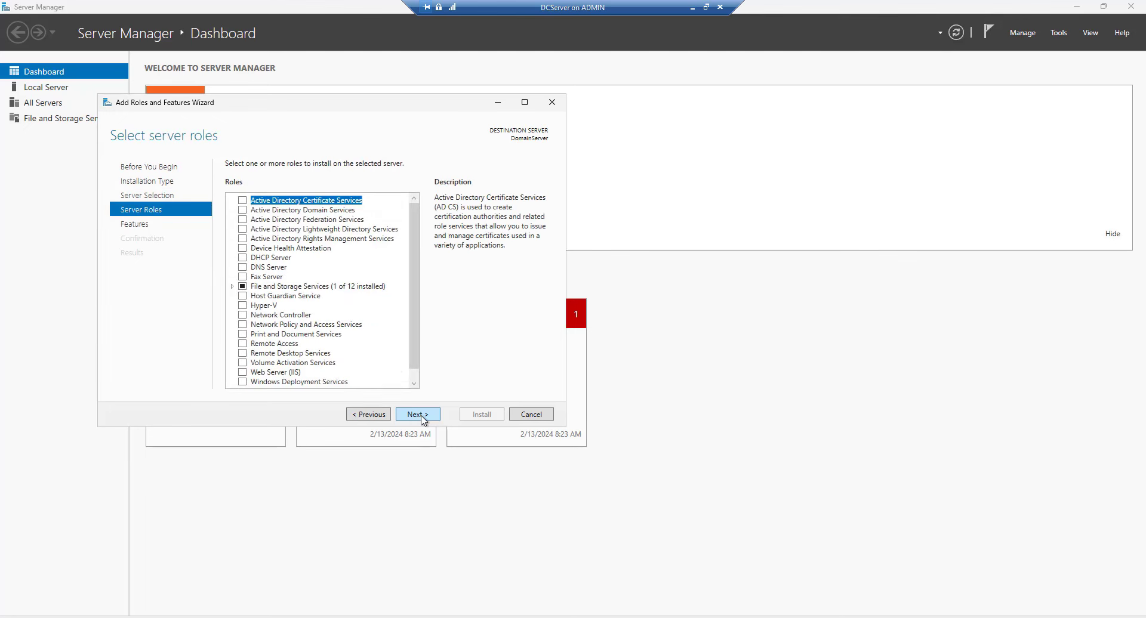
Select the Active Directory Domain Services and DNS Server roles with their required features, and continue despite the missing static IP address.
{"action": "left_click", "coordinate": [243, 210]}
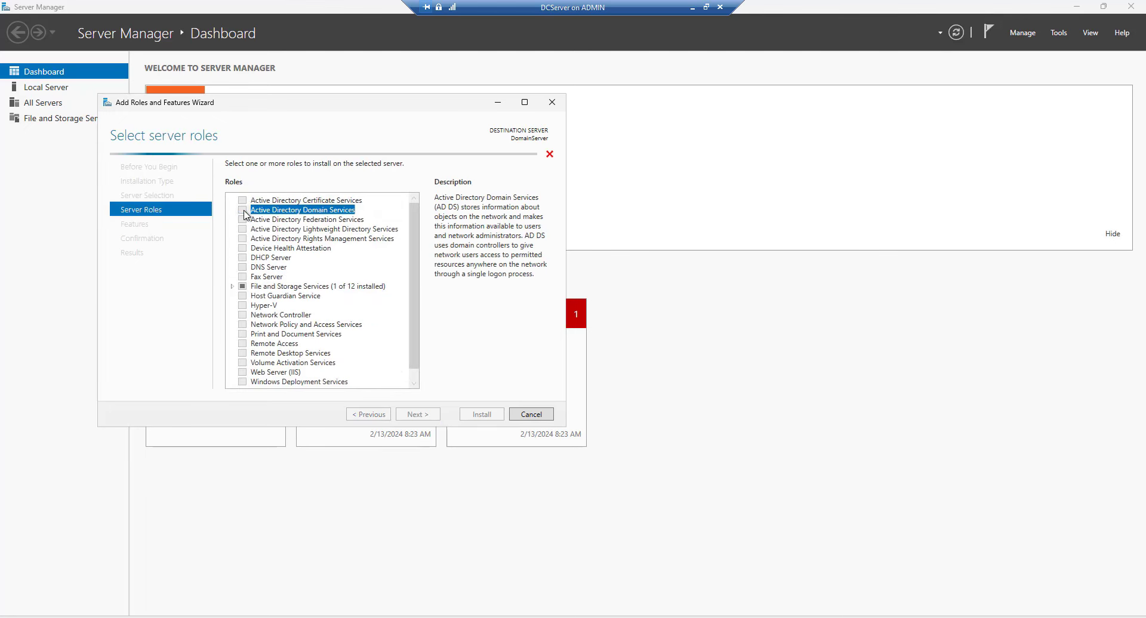
{"action": "left_click", "coordinate": [376, 371]}
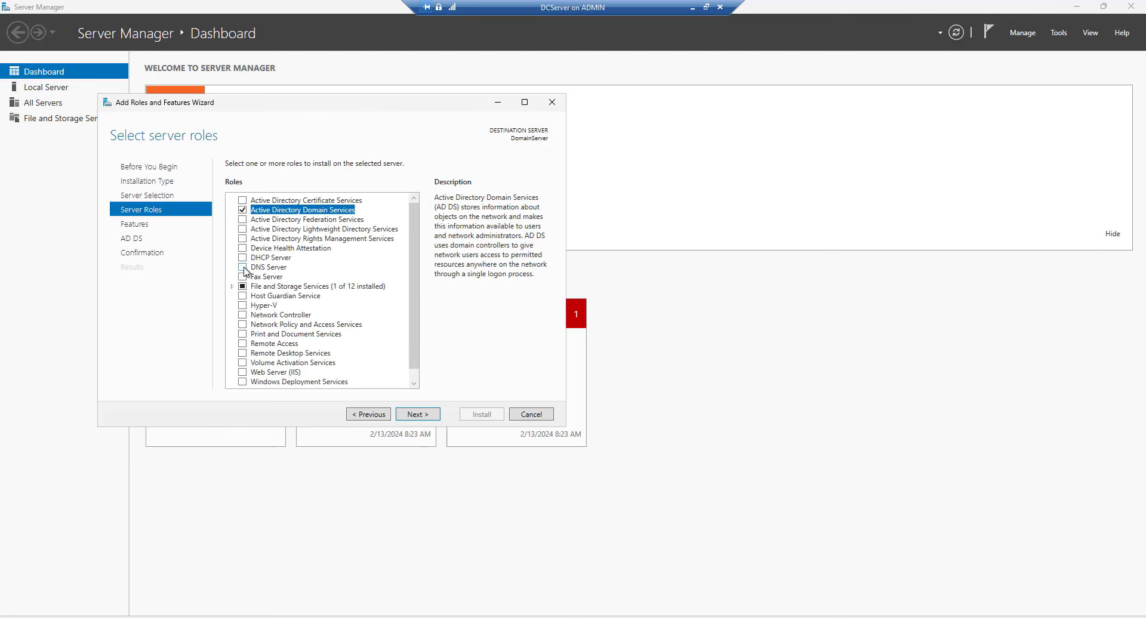
{"action": "left_click", "coordinate": [243, 268]}
{"action": "left_click", "coordinate": [369, 362]}
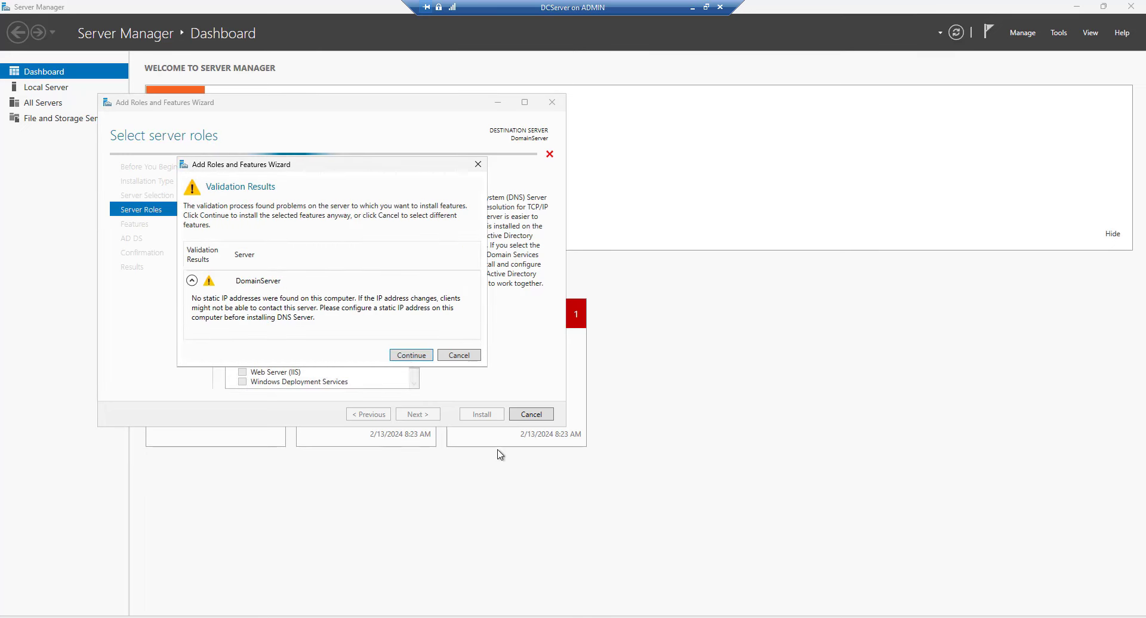
{"action": "left_click", "coordinate": [411, 355]}
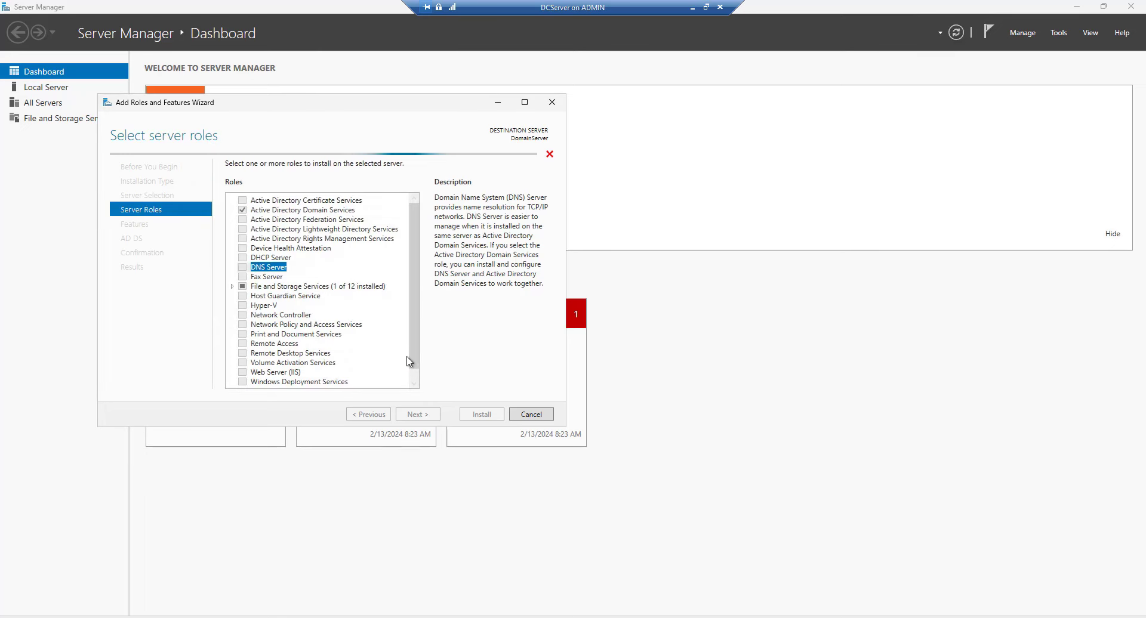
{"action": "left_click", "coordinate": [418, 414]}
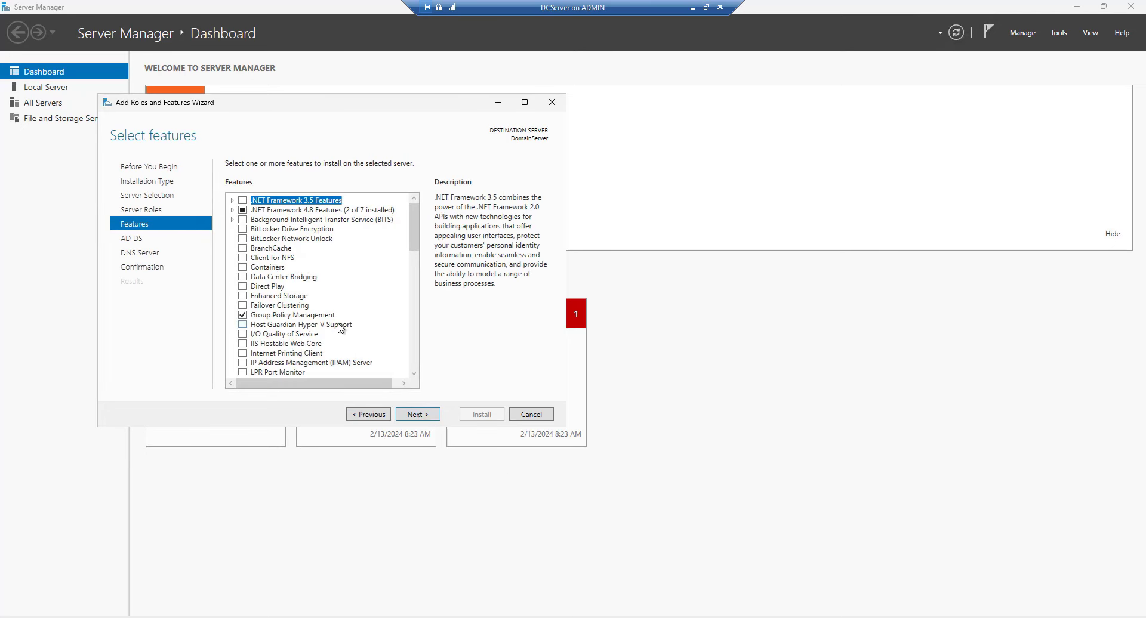
Look through the list of features, keep the default selection, and proceed to the AD DS information page.
{"action": "scroll", "coordinate": [309, 267], "scroll_direction": "down", "scroll_amount": 6}
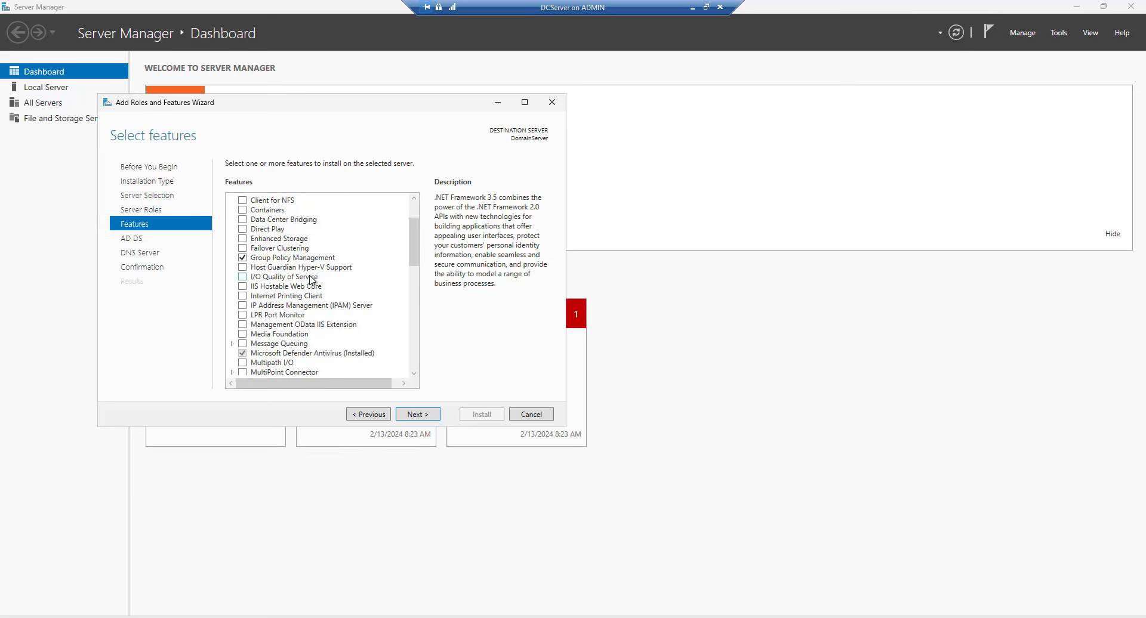
{"action": "scroll", "coordinate": [316, 302], "scroll_direction": "down", "scroll_amount": 9}
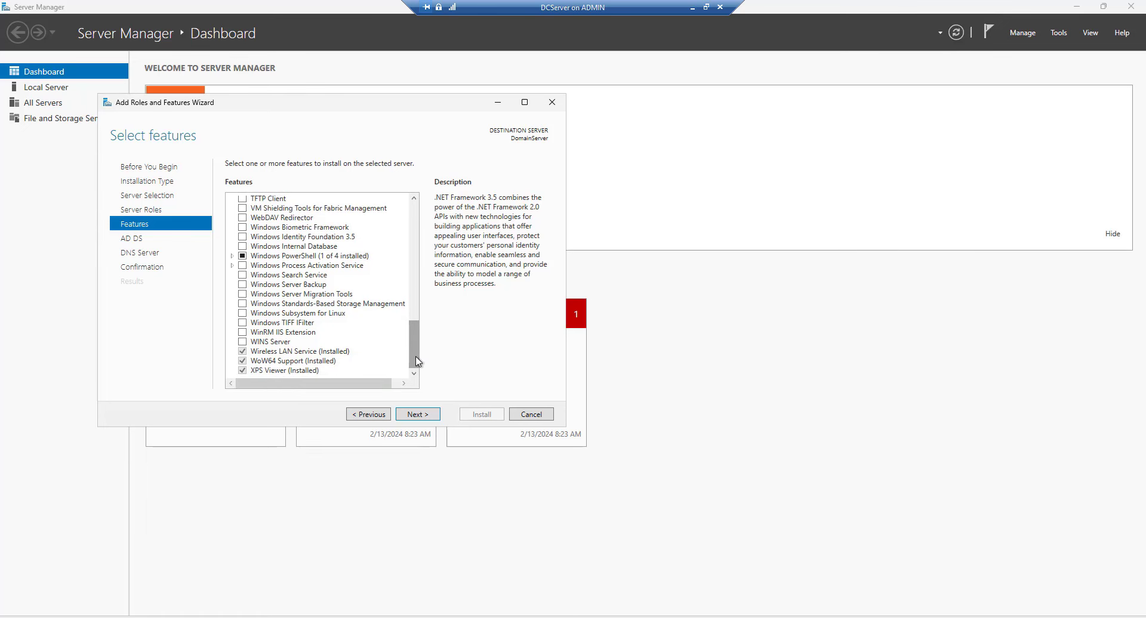
{"action": "left_click_drag", "start_coordinate": [412, 349], "coordinate": [412, 211]}
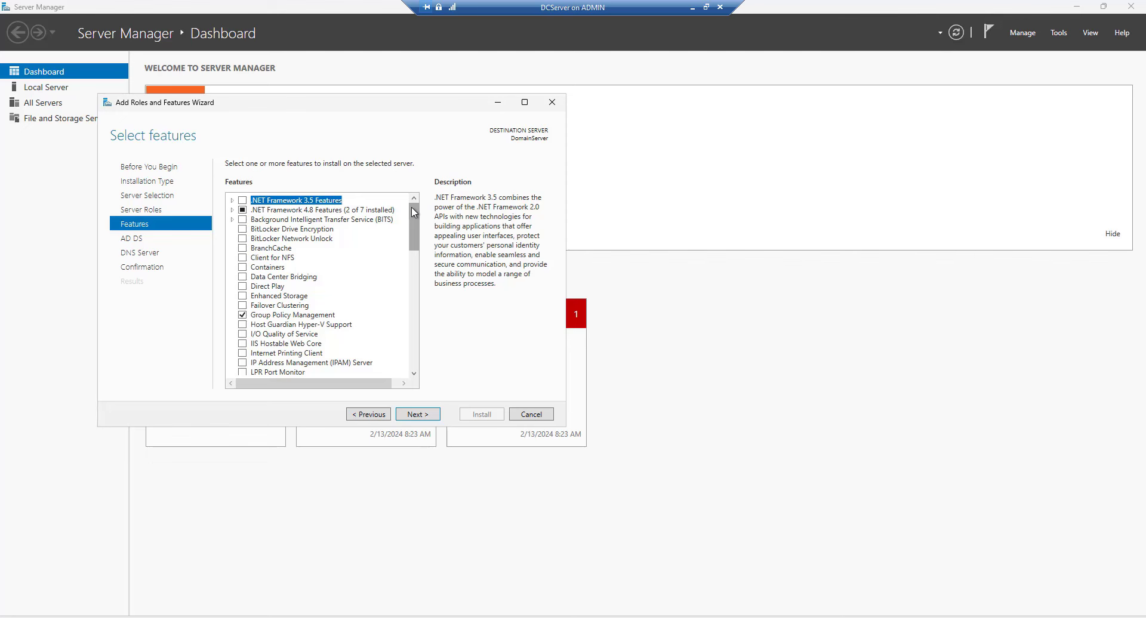
{"action": "left_click", "coordinate": [420, 414]}
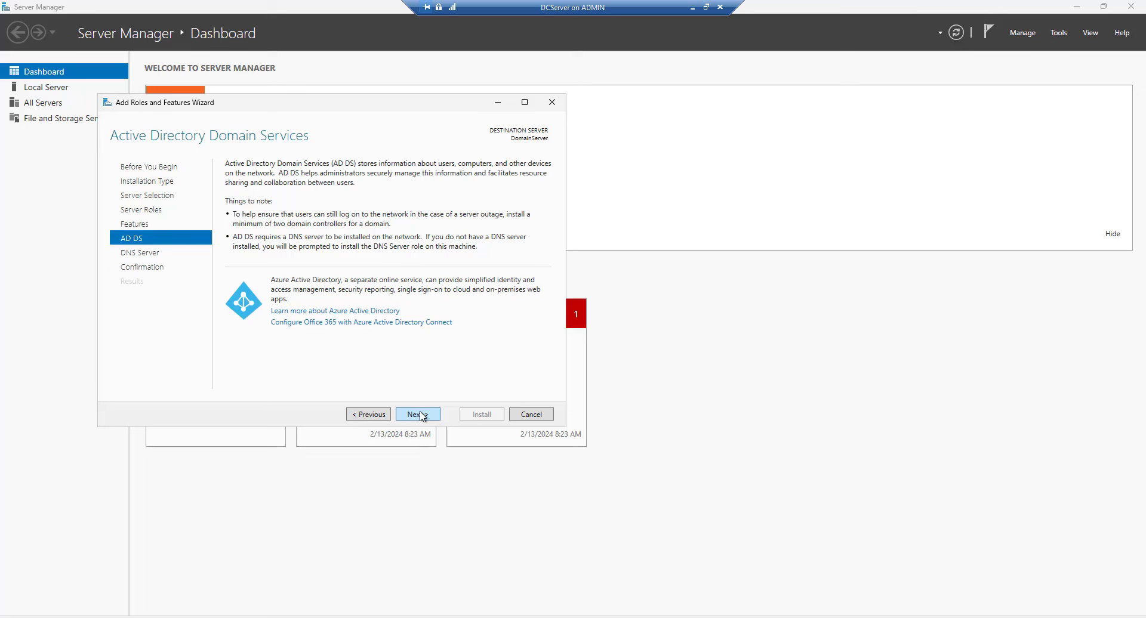
Accept the AD DS and DNS Server information pages and install the selected roles on DomainServer without automatic restart.
{"action": "left_click", "coordinate": [421, 417]}
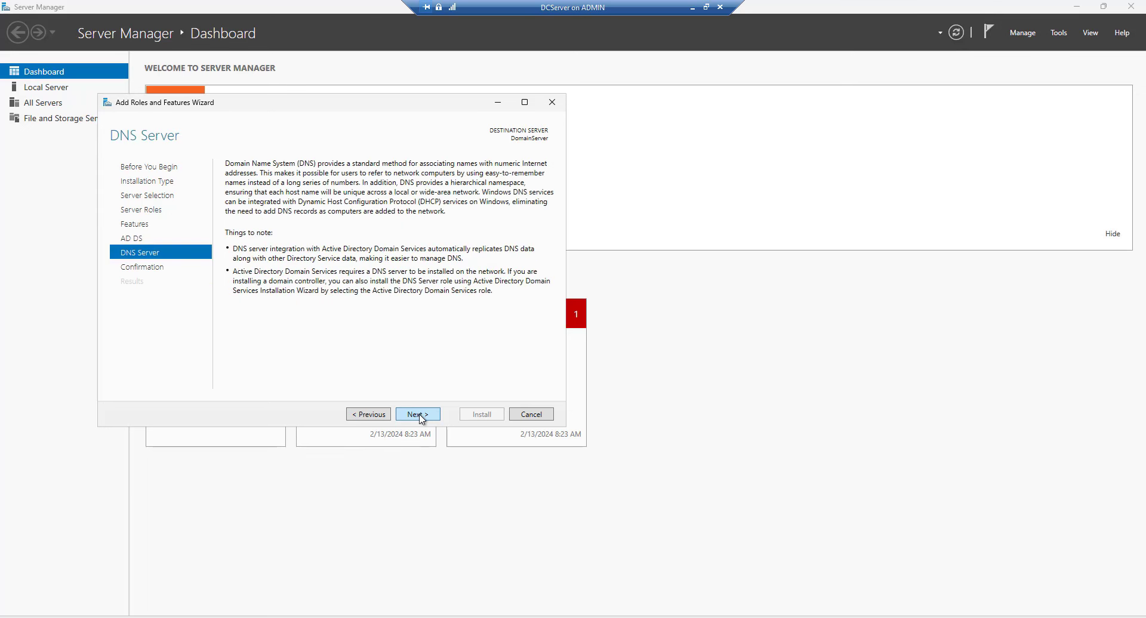
{"action": "left_click", "coordinate": [421, 416]}
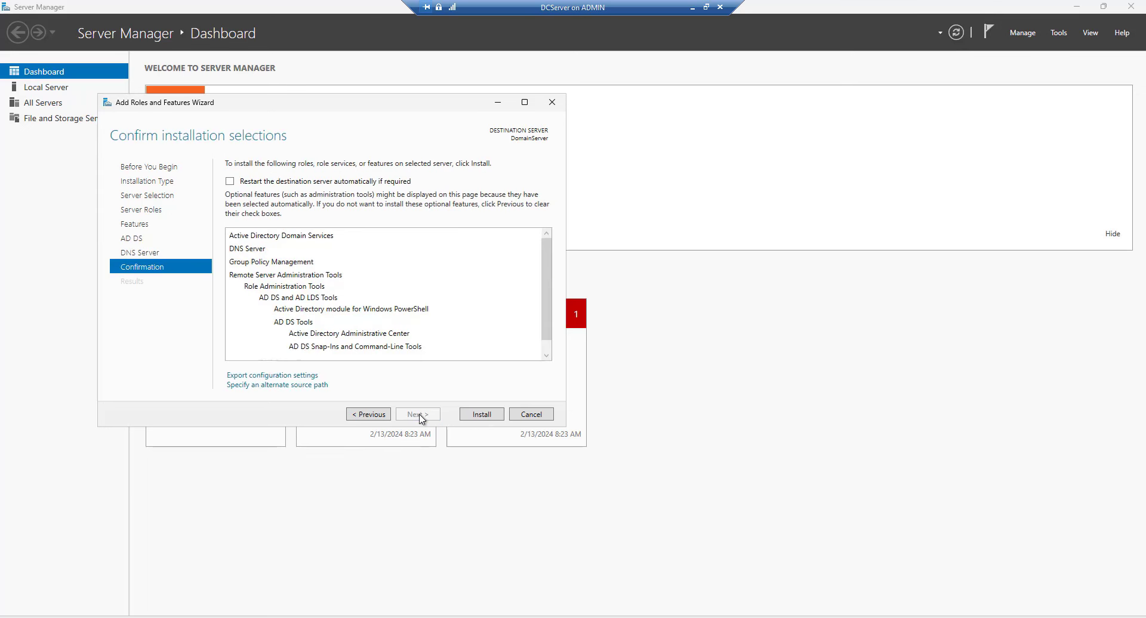
{"action": "left_click", "coordinate": [482, 415]}
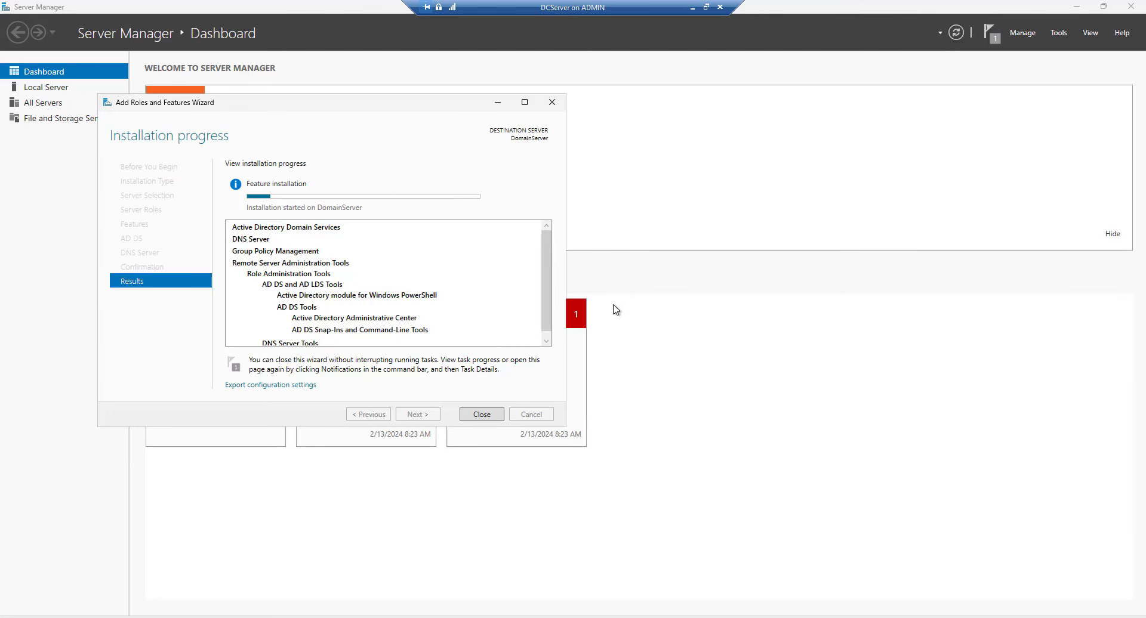
Open the feature installation's task details, check its installation results, and close the results window.
{"action": "left_click", "coordinate": [991, 33]}
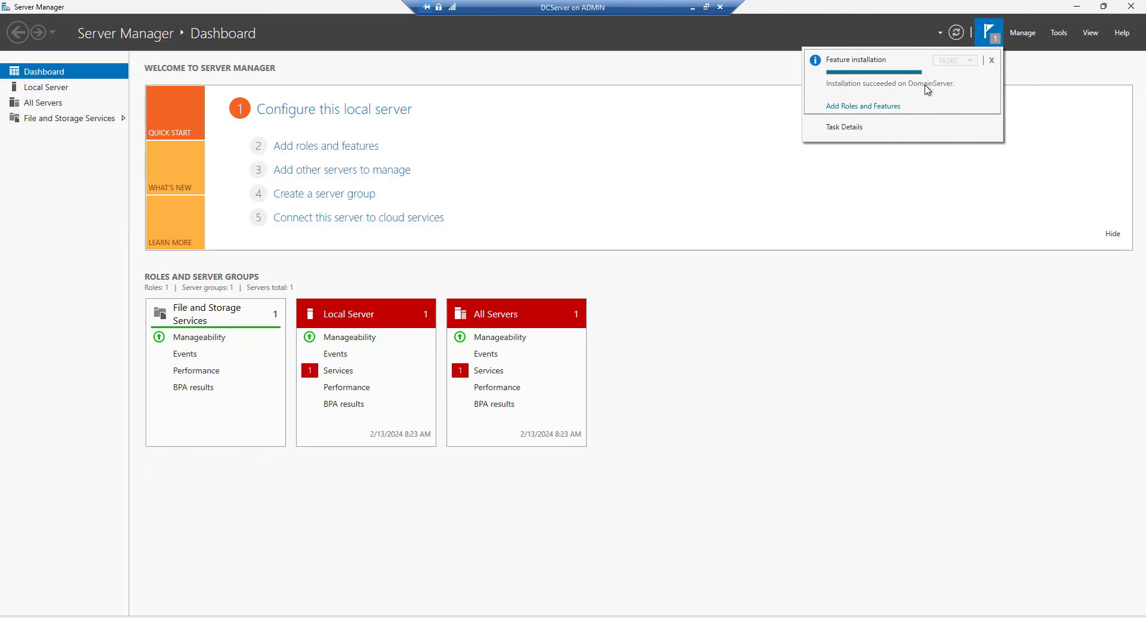
{"action": "left_click", "coordinate": [850, 128]}
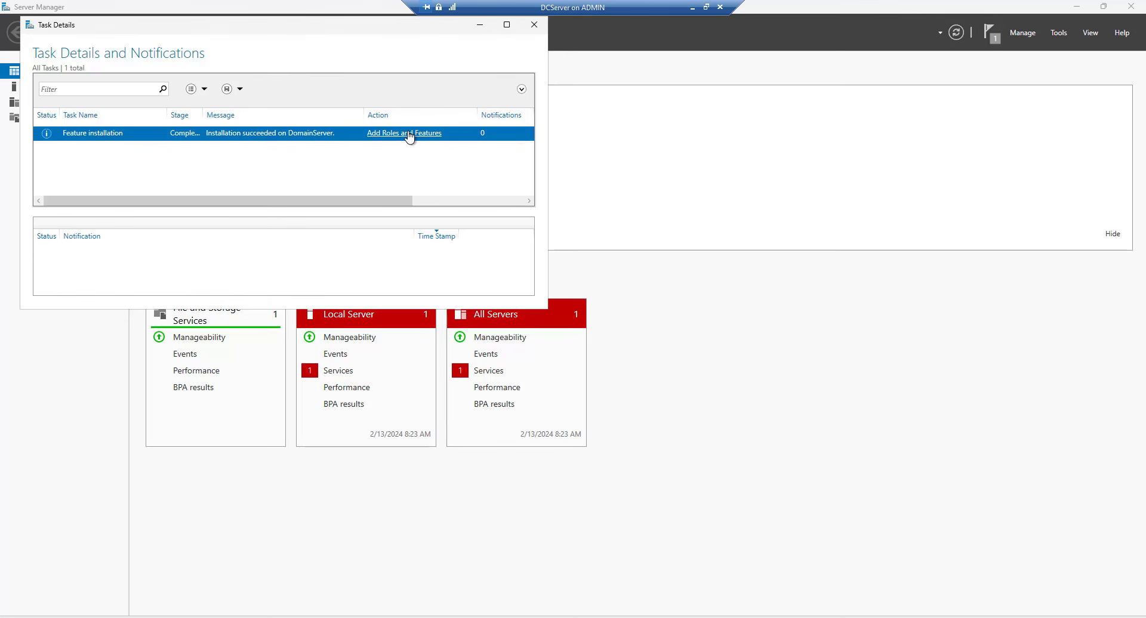
{"action": "left_click", "coordinate": [409, 134]}
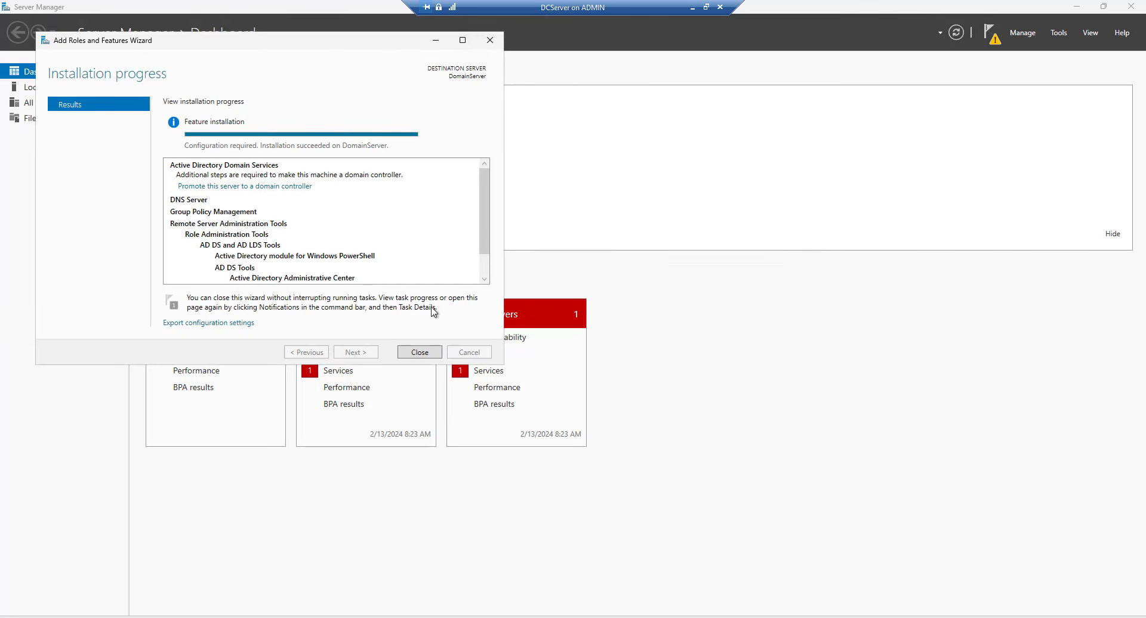
{"action": "left_click", "coordinate": [420, 352]}
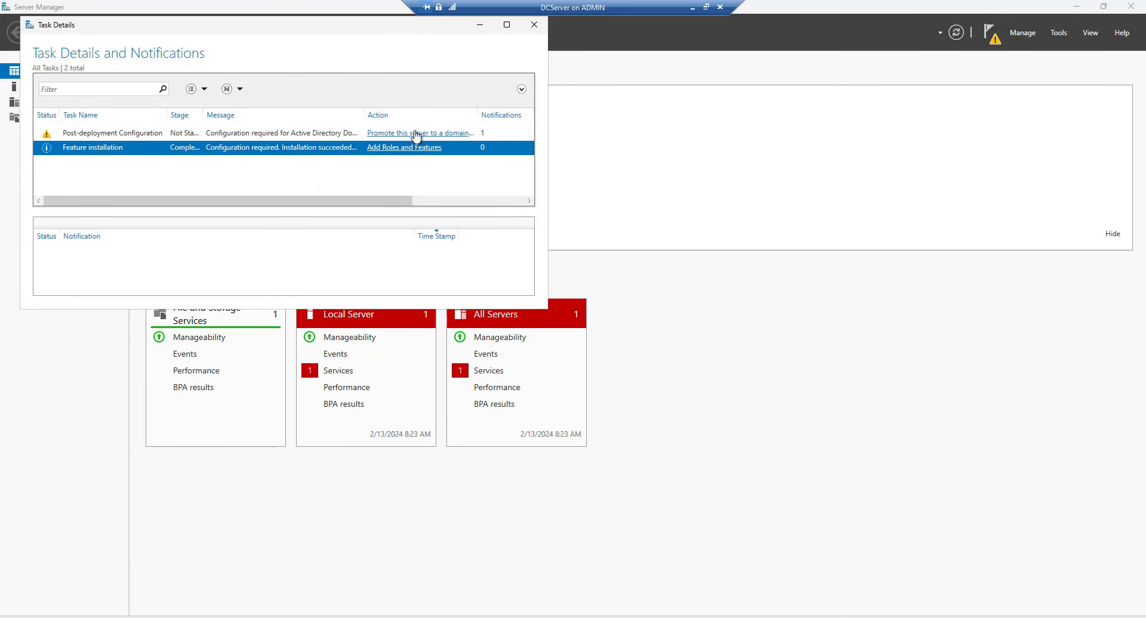
Start promoting the server to a domain controller and add a new forest with the root domain name mydomain.com.
{"action": "left_click_drag", "start_coordinate": [317, 31], "coordinate": [601, 191]}
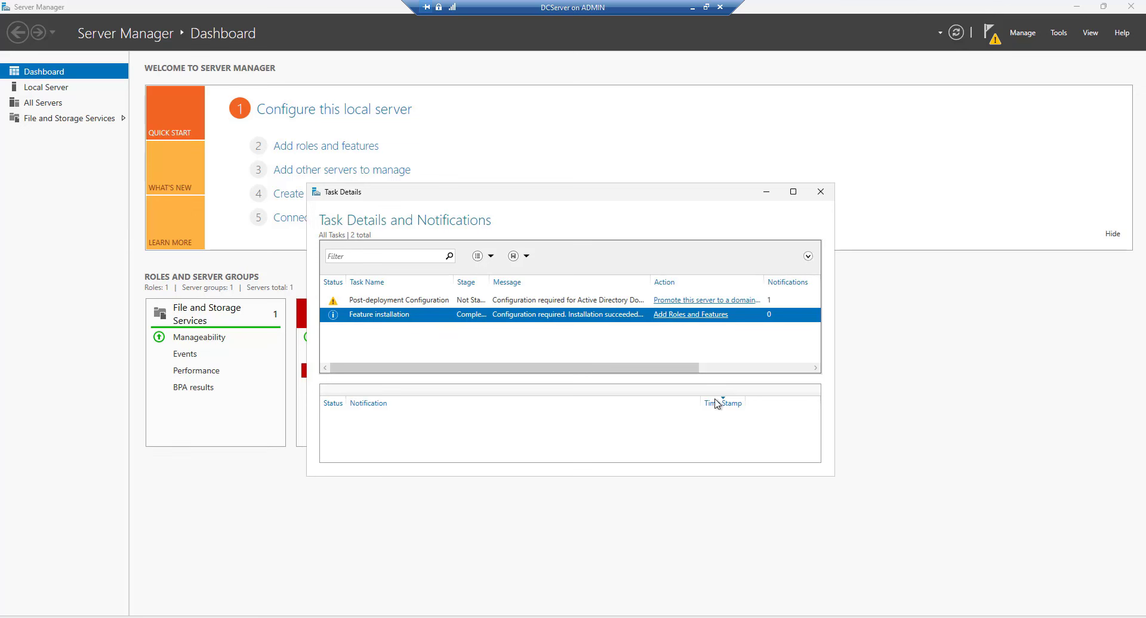
{"action": "left_click", "coordinate": [699, 301]}
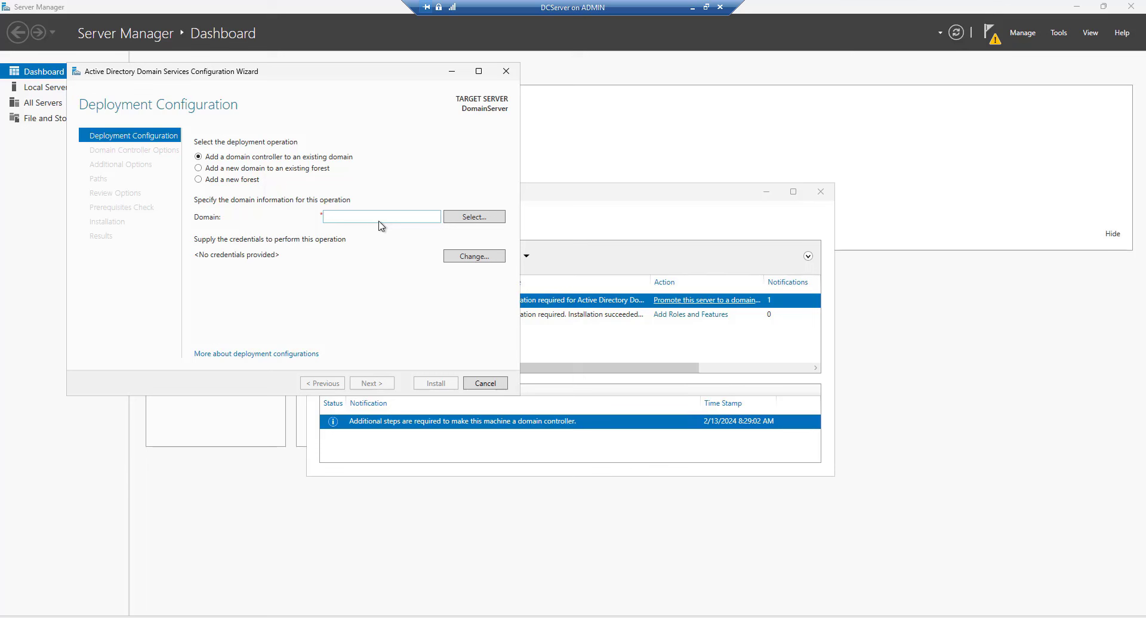
{"action": "left_click", "coordinate": [198, 179]}
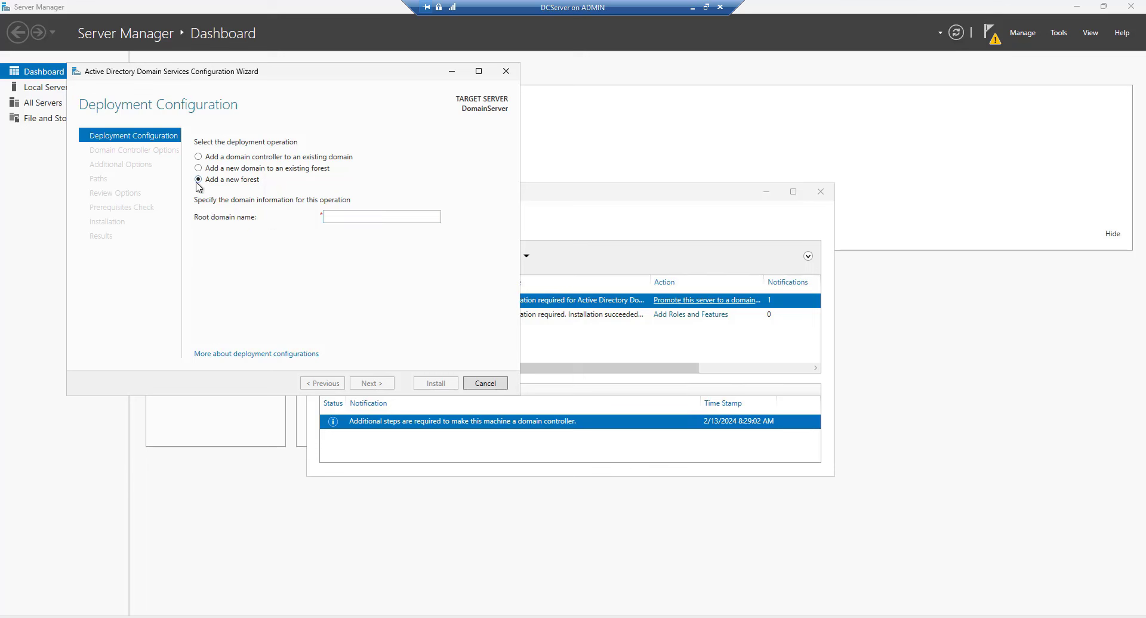
{"action": "left_click", "coordinate": [372, 218]}
{"action": "type", "text": "mydomain"}
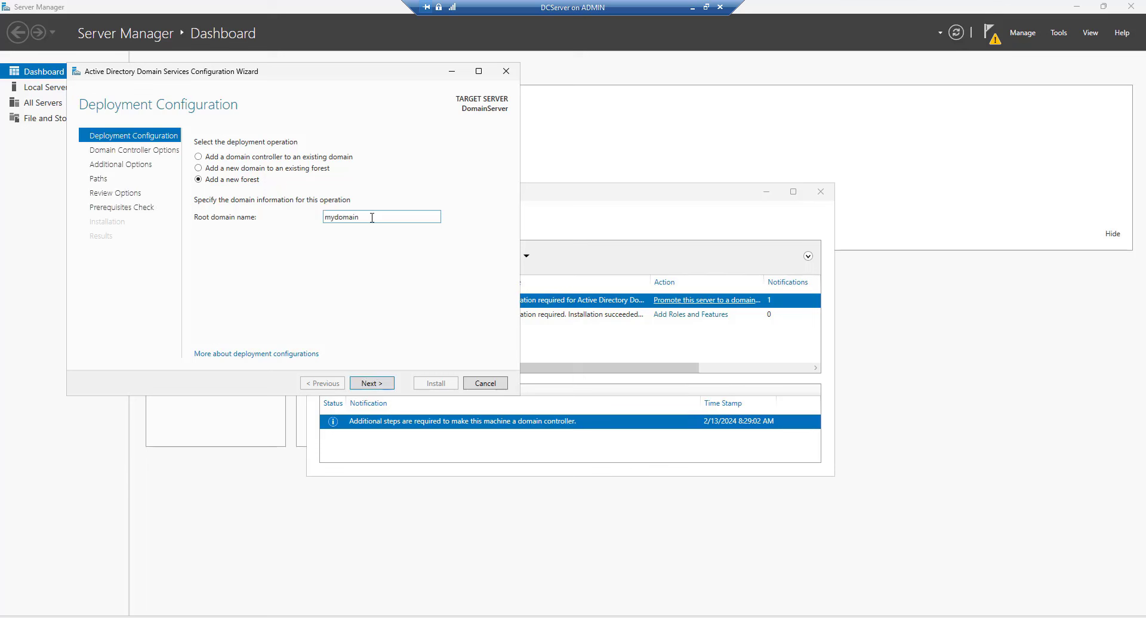
{"action": "type", "text": ".com"}
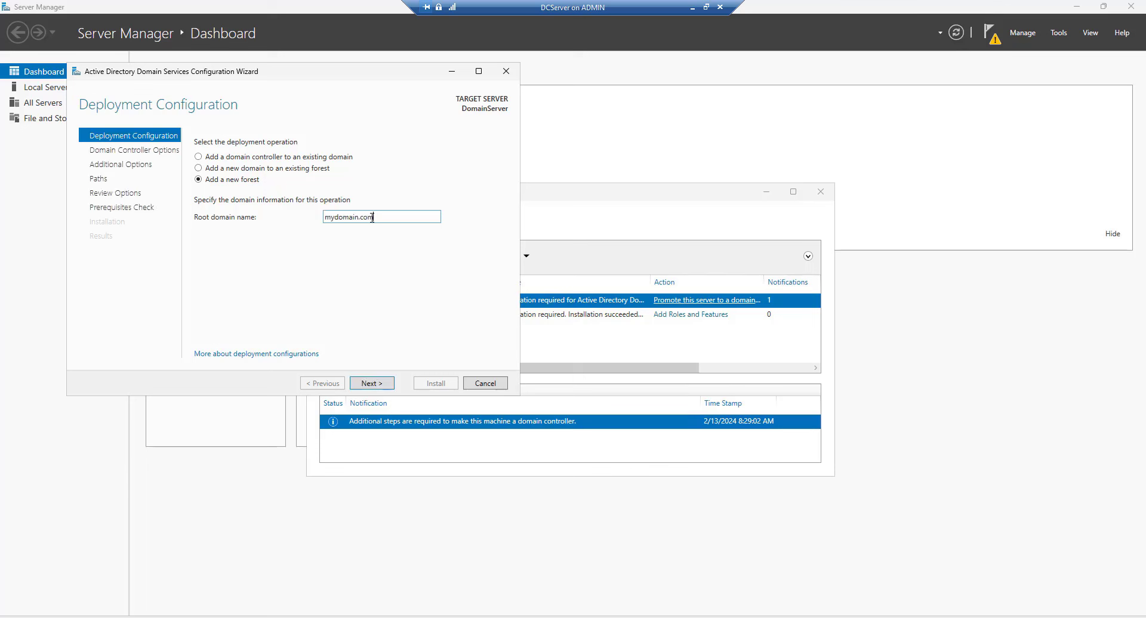
{"action": "left_click", "coordinate": [377, 388]}
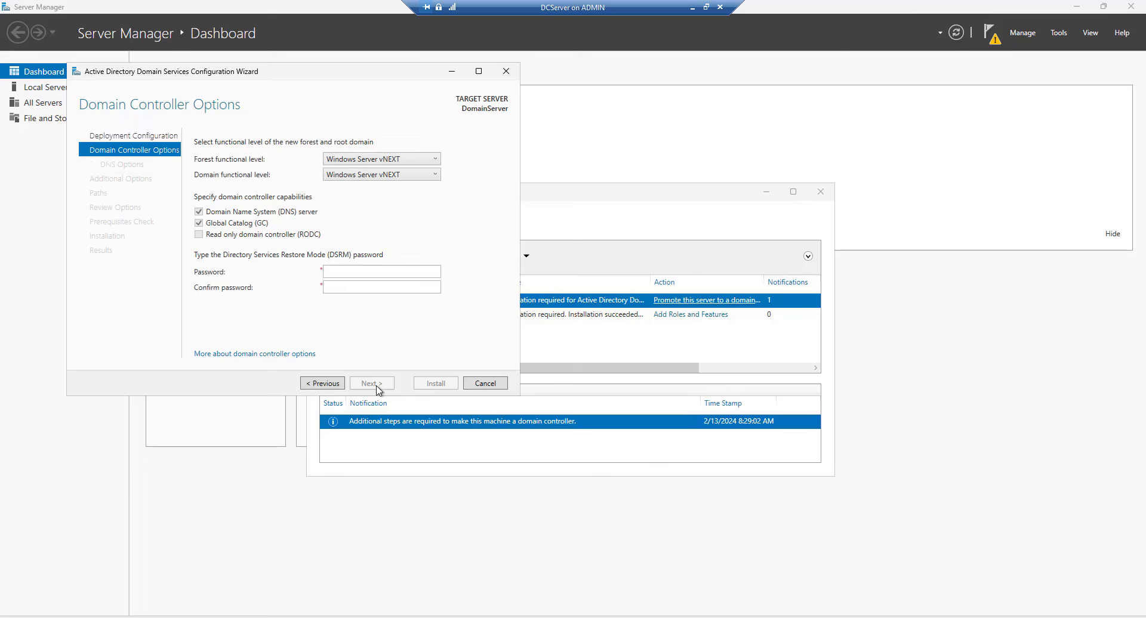
Enter and confirm the Directory Services Restore Mode password, keep the default functional levels and capabilities, and proceed to the DNS options.
{"action": "left_click", "coordinate": [353, 273]}
{"action": "type", "text": "***********"}
{"action": "key", "text": "Tab"}
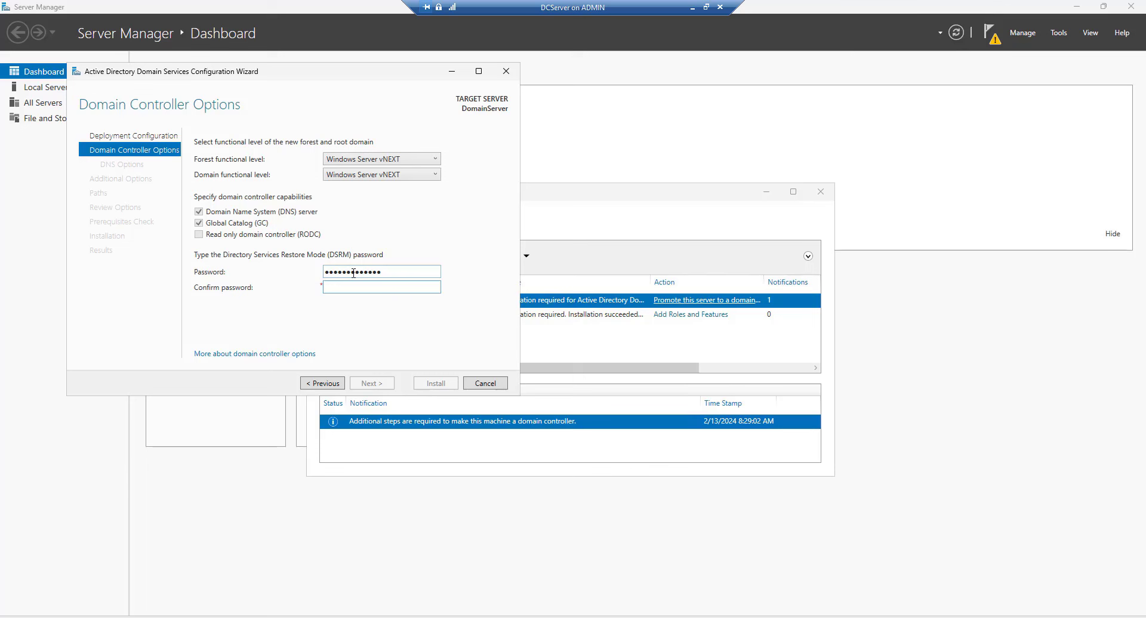
{"action": "type", "text": "*************"}
{"action": "key", "text": "BackSpace"}
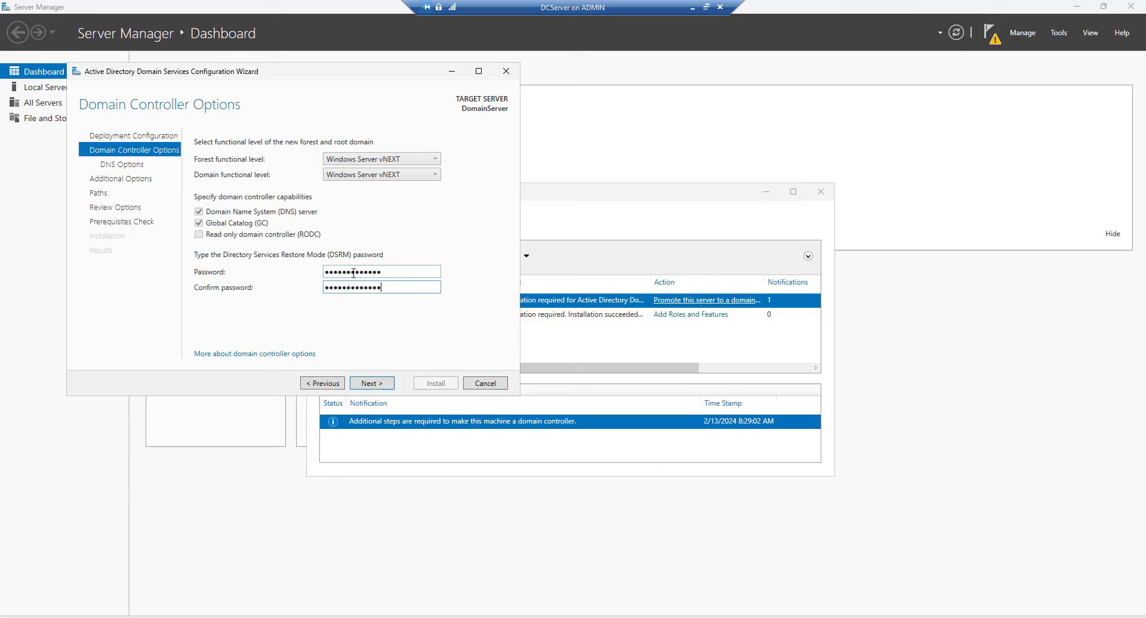
{"action": "key", "text": "ctrl+a"}
{"action": "type", "text": "**********"}
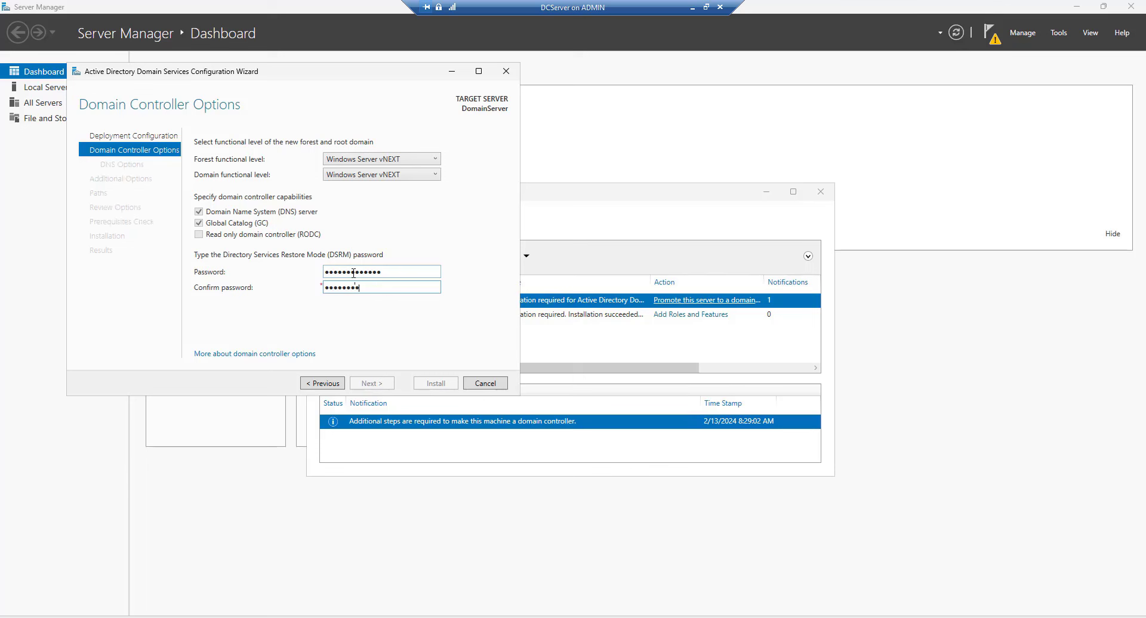
{"action": "type", "text": "**"}
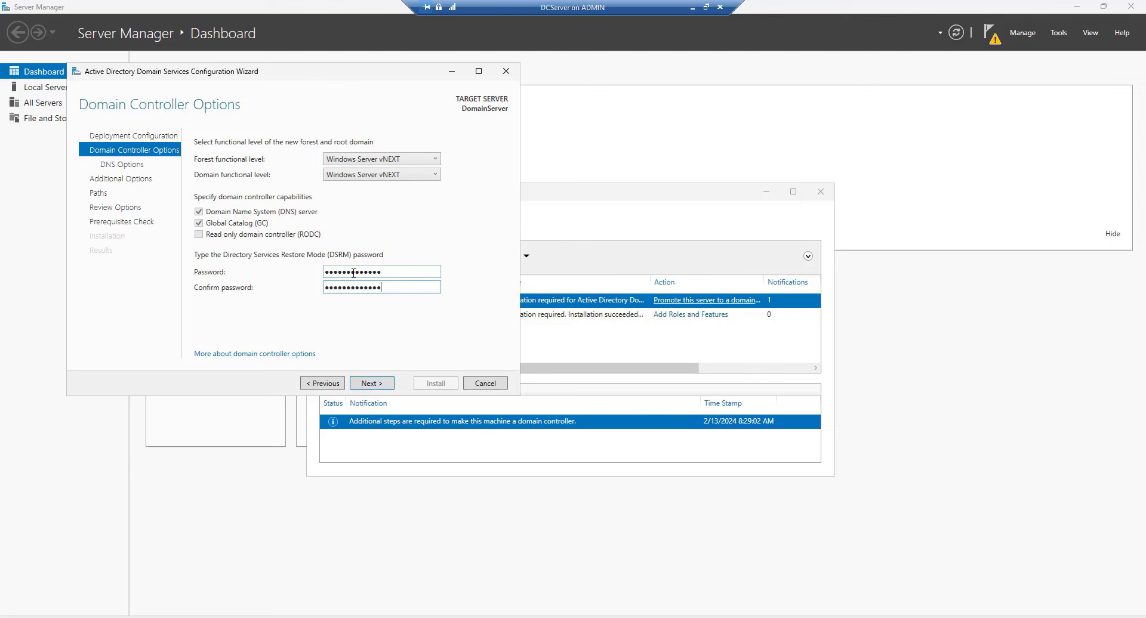
{"action": "left_click", "coordinate": [372, 383]}
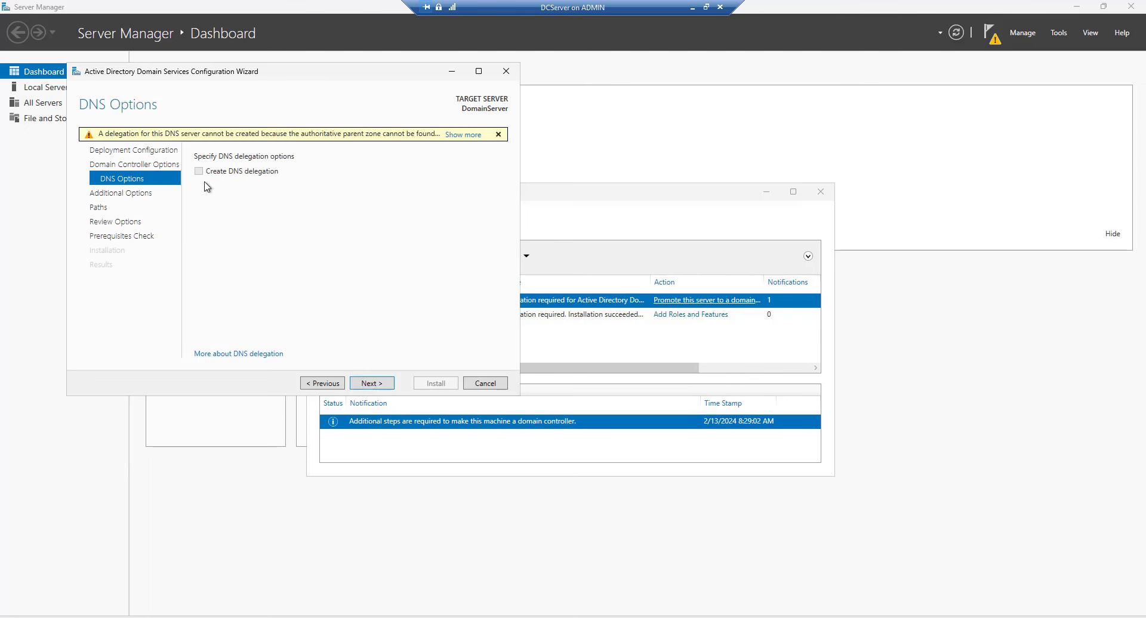
Keep the default DNS delegation setting, NetBIOS name MYDOMAIN and AD DS folder paths, and run the prerequisites check.
{"action": "left_click", "coordinate": [368, 383]}
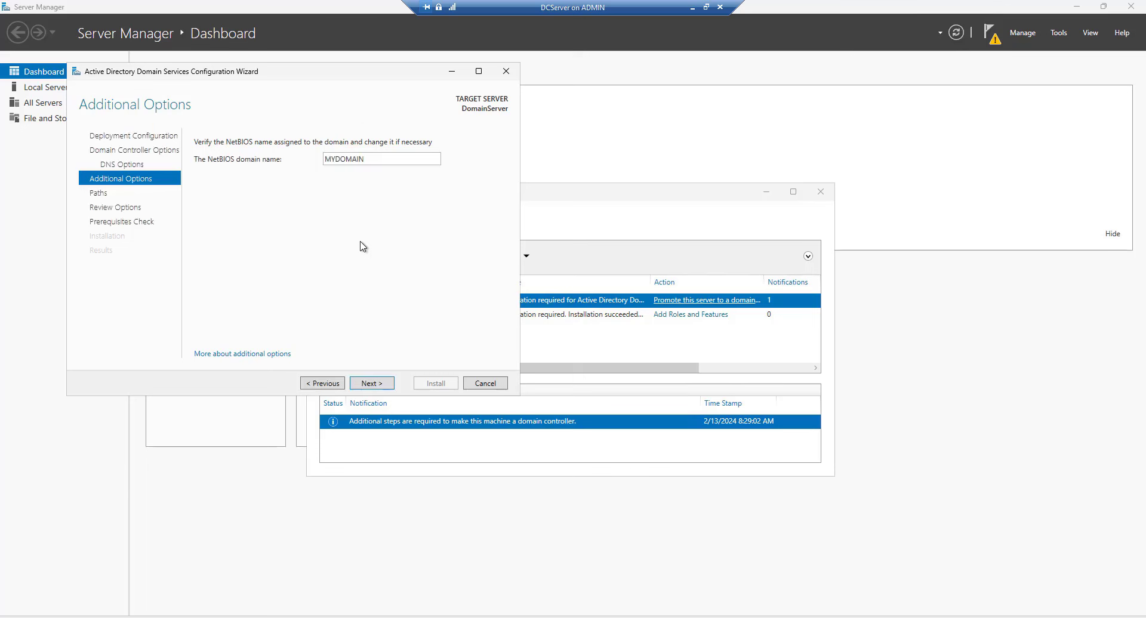
{"action": "left_click", "coordinate": [376, 384]}
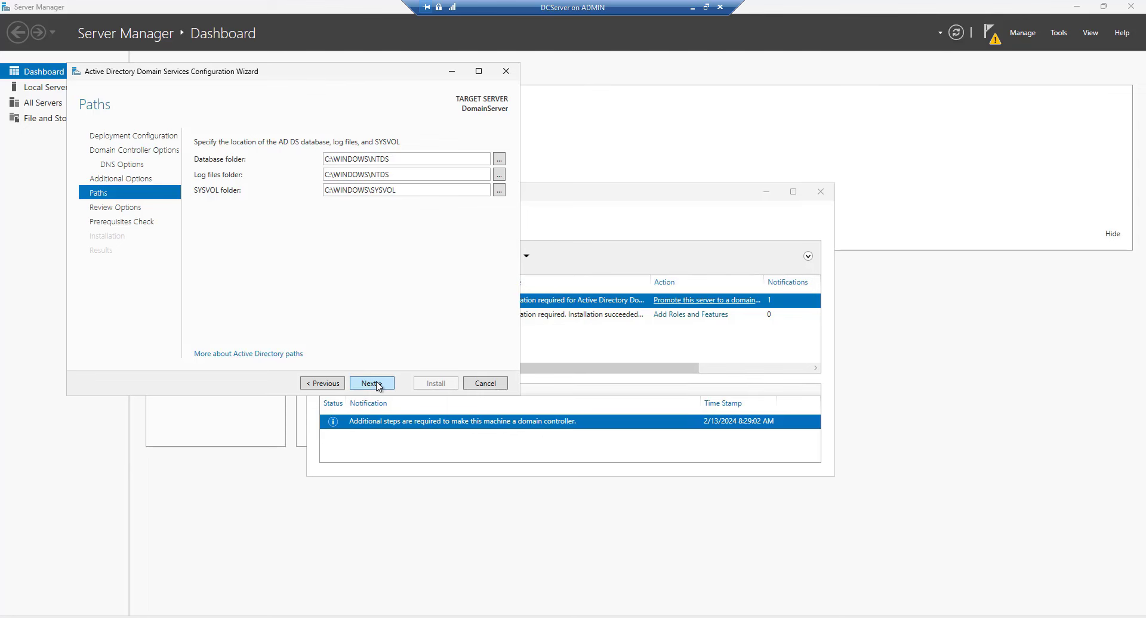
{"action": "left_click", "coordinate": [371, 383]}
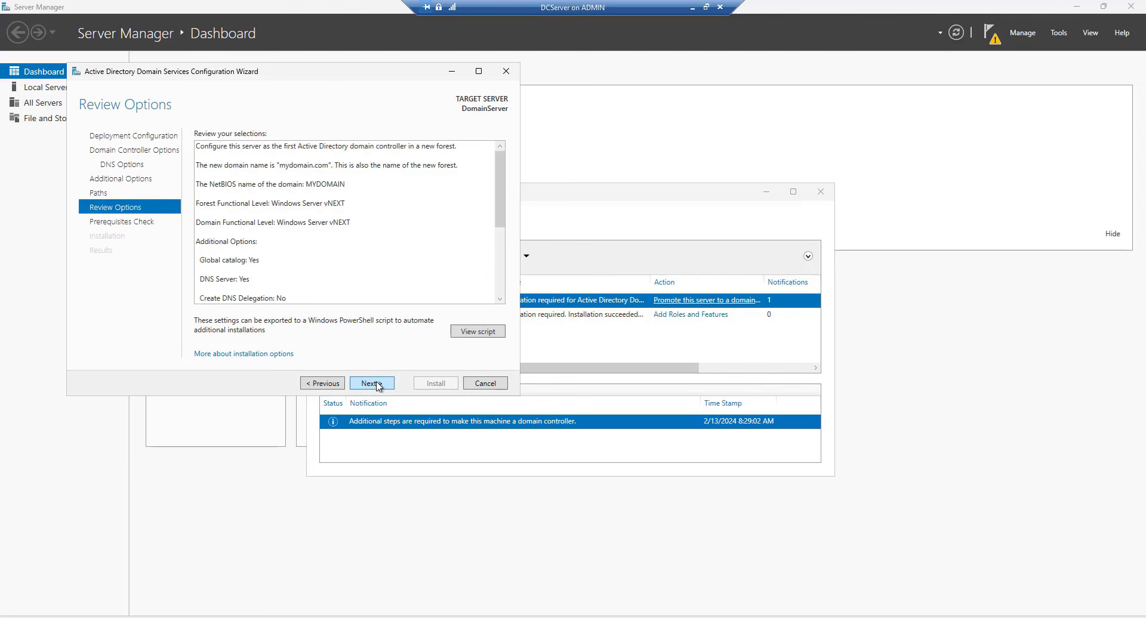
{"action": "left_click", "coordinate": [371, 383]}
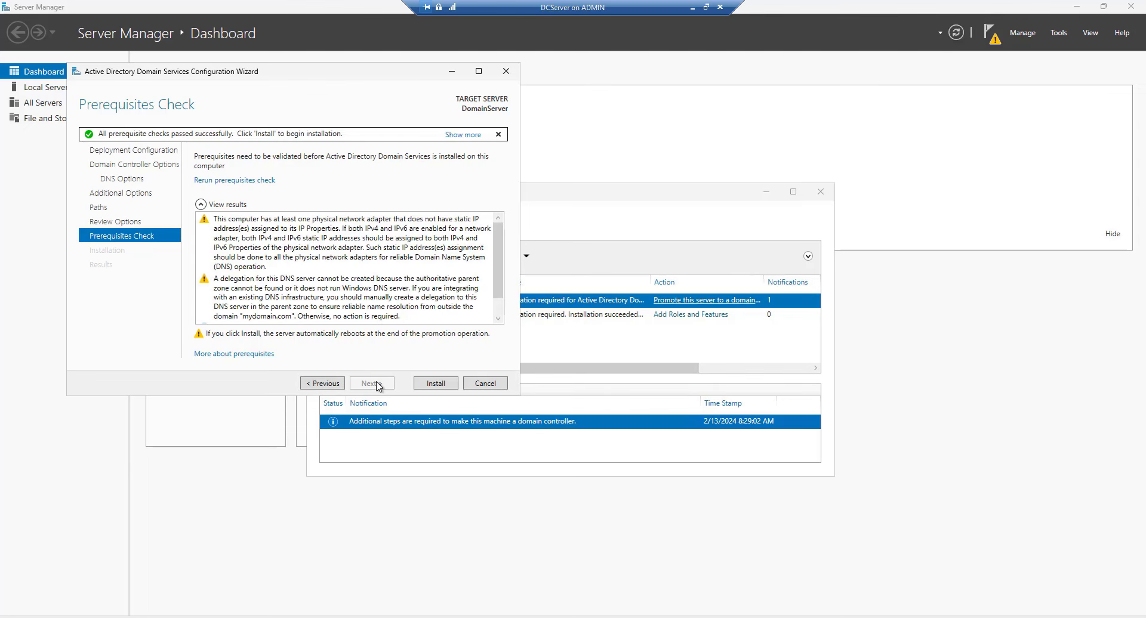
Review the prerequisite check results, install the domain controller configuration, and dismiss the restart notice.
{"action": "scroll", "coordinate": [382, 278], "scroll_direction": "down", "scroll_amount": 2}
{"action": "scroll", "coordinate": [322, 253], "scroll_direction": "up", "scroll_amount": 2}
{"action": "scroll", "coordinate": [370, 293], "scroll_direction": "down", "scroll_amount": 2}
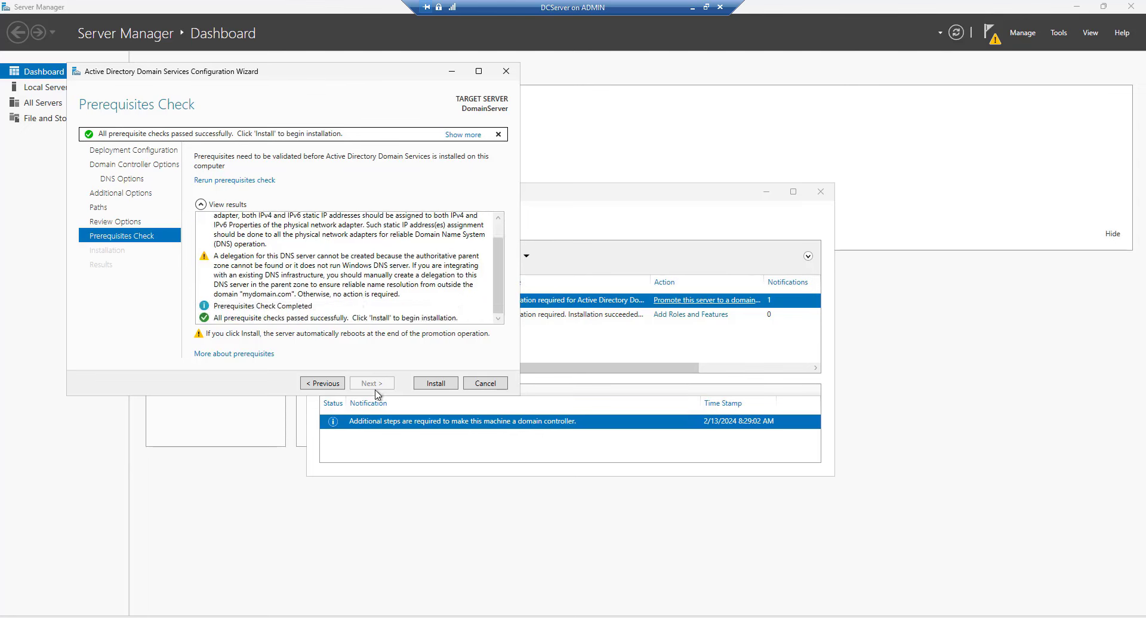
{"action": "left_click", "coordinate": [437, 385]}
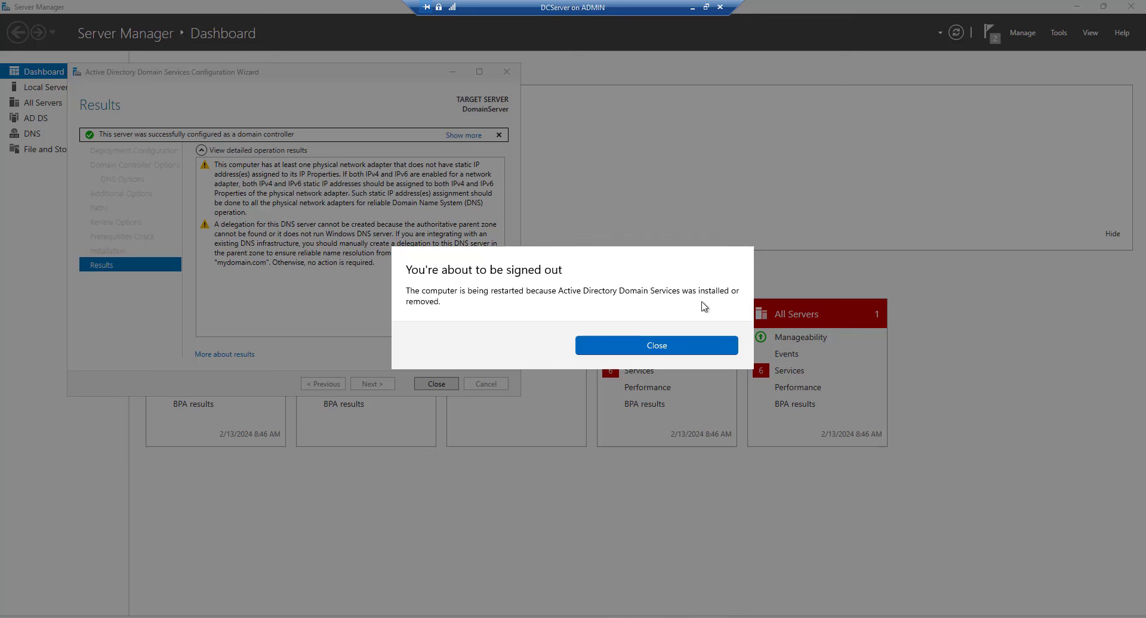
{"action": "left_click", "coordinate": [679, 349]}
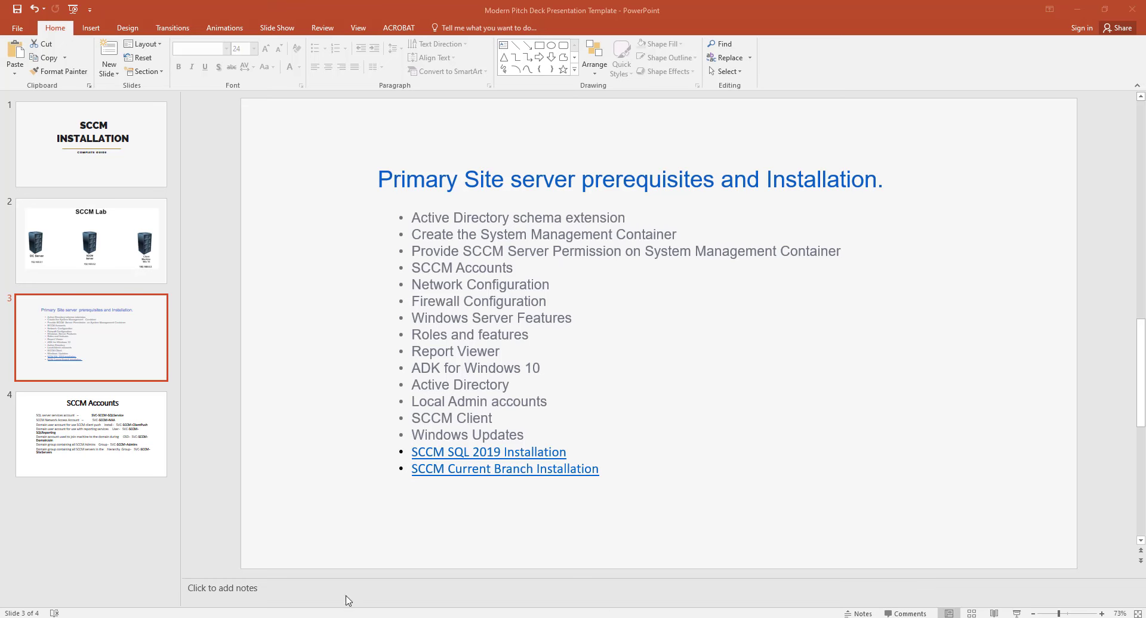
Switch from the PowerPoint presentation to the domain controller's desktop and open Active Directory Users and Computers.
{"action": "left_click", "coordinate": [1086, 576]}
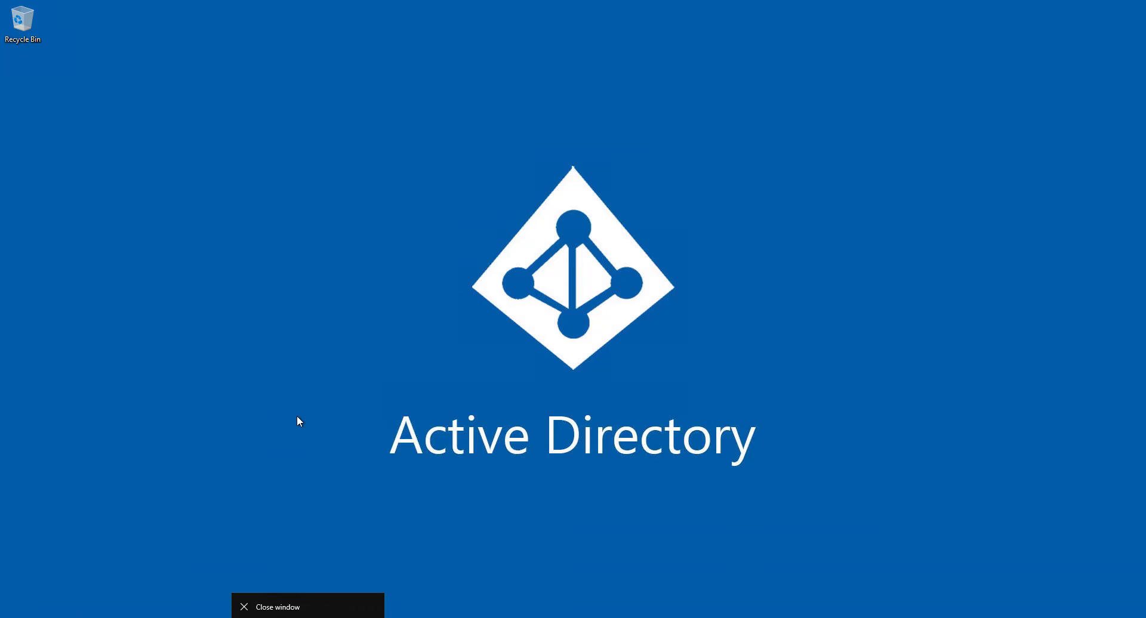
{"action": "key", "text": "super+x"}
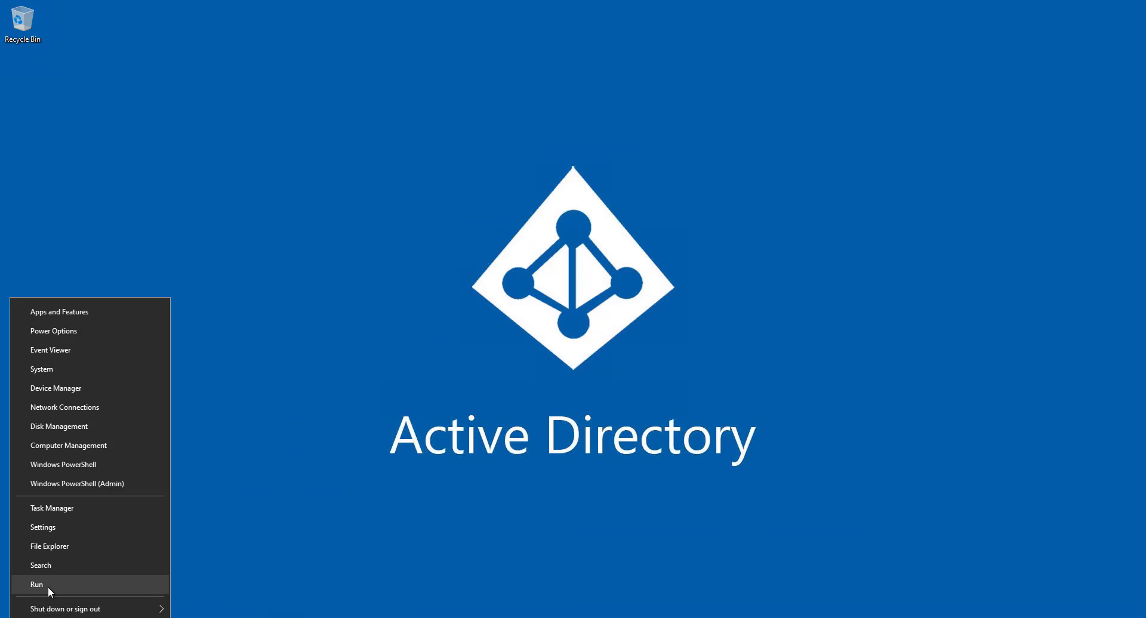
{"action": "left_click", "coordinate": [48, 586]}
{"action": "left_click", "coordinate": [106, 601]}
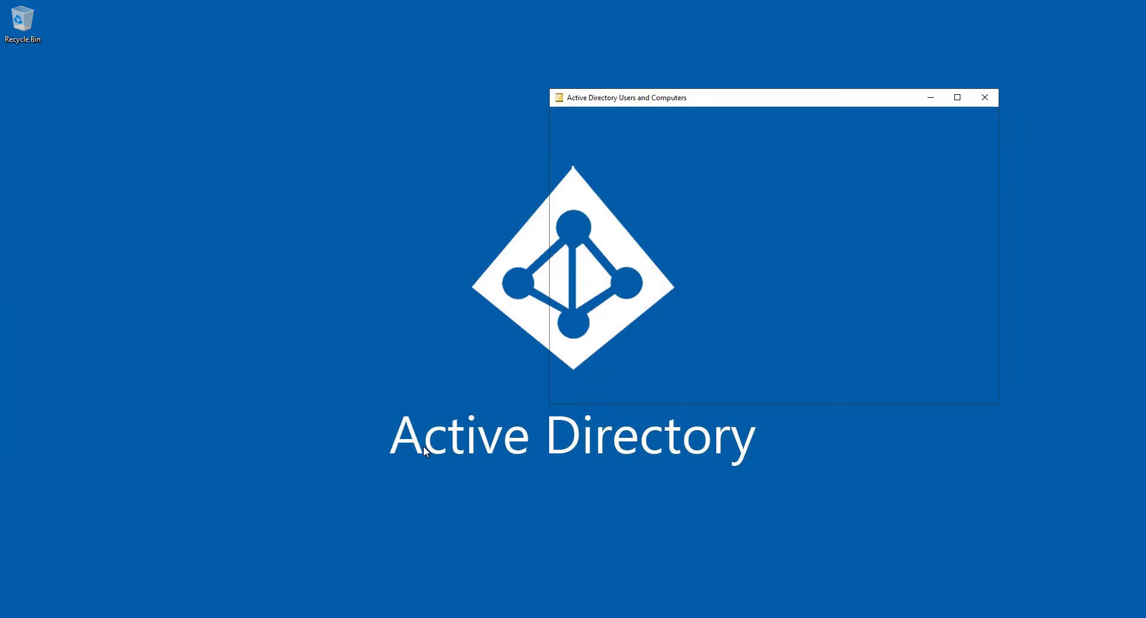
Expand the mydomain.com domain and look through the accounts and groups in its Users container.
{"action": "left_click", "coordinate": [558, 167]}
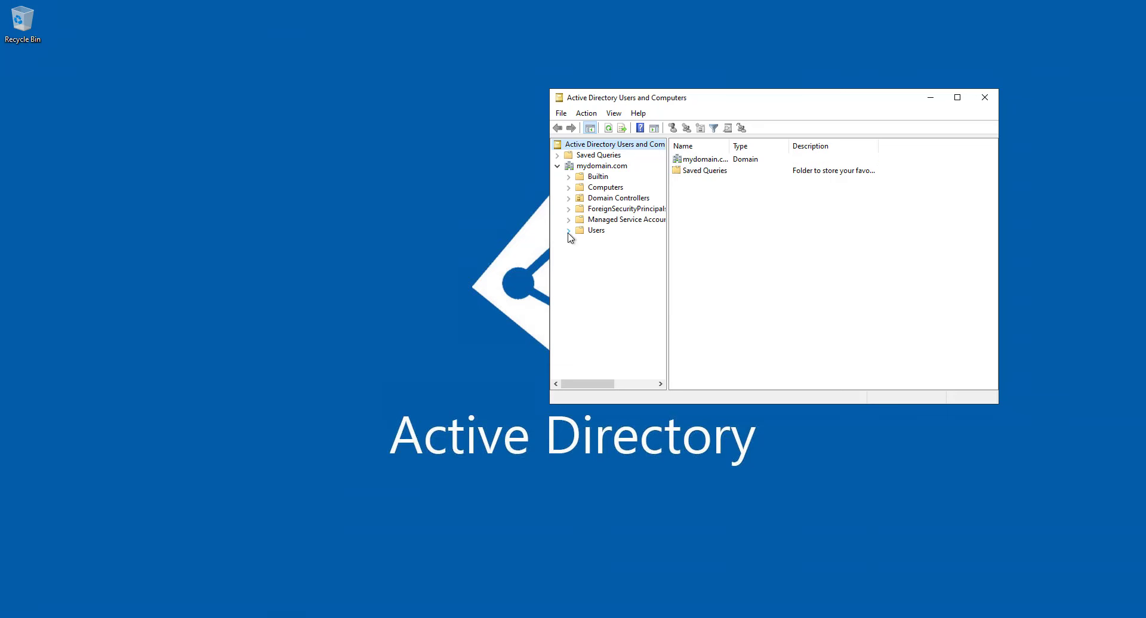
{"action": "left_click", "coordinate": [600, 231]}
{"action": "left_click", "coordinate": [619, 223]}
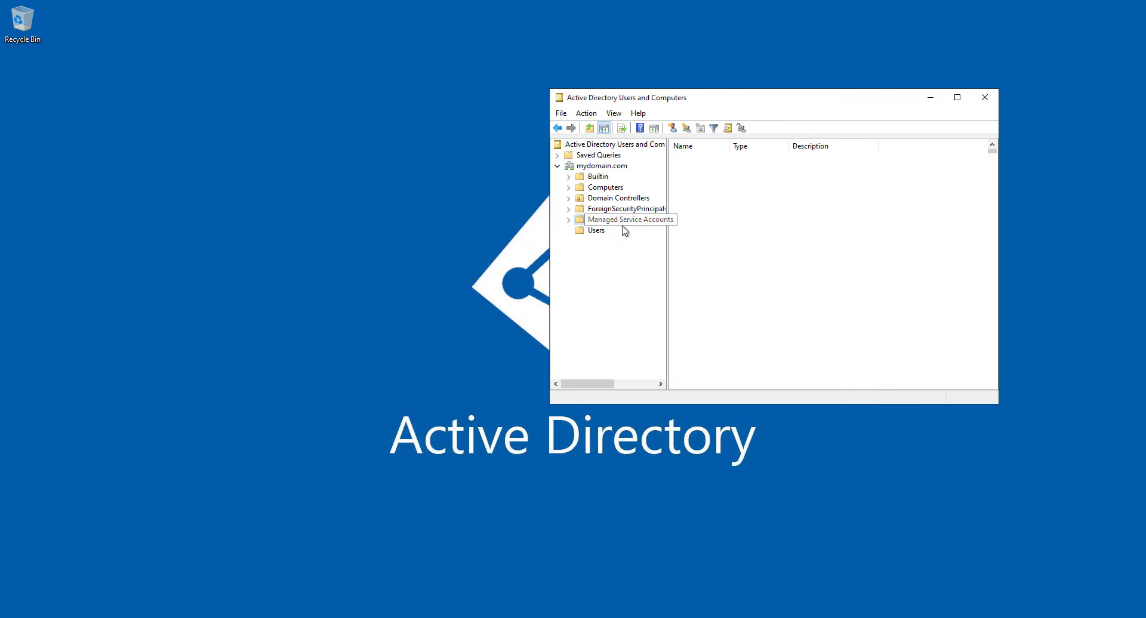
{"action": "left_click", "coordinate": [600, 231]}
{"action": "scroll", "coordinate": [738, 238], "scroll_direction": "down", "scroll_amount": 1}
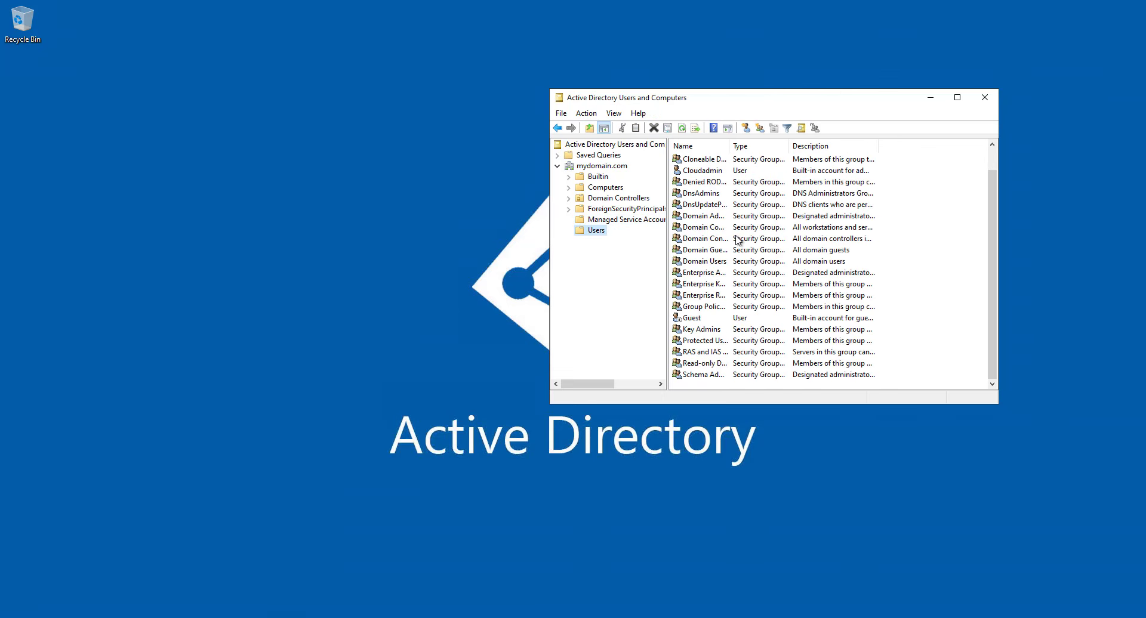
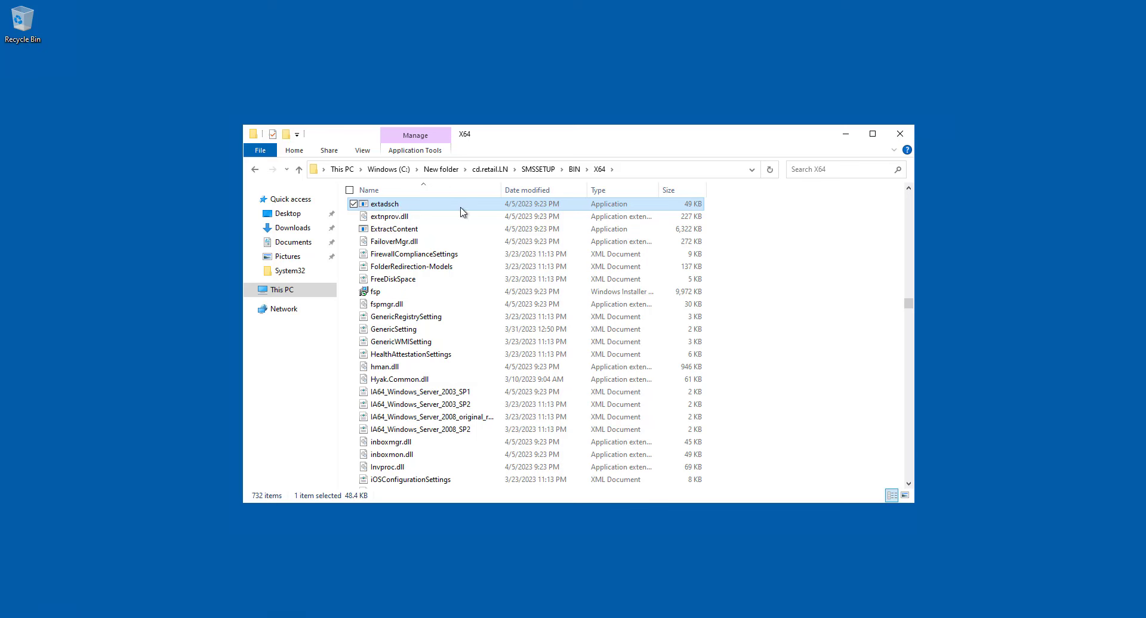
Show the full path of the SMSSETUP\BIN\X64 folder and run extadsch as administrator.
{"action": "left_click", "coordinate": [642, 168]}
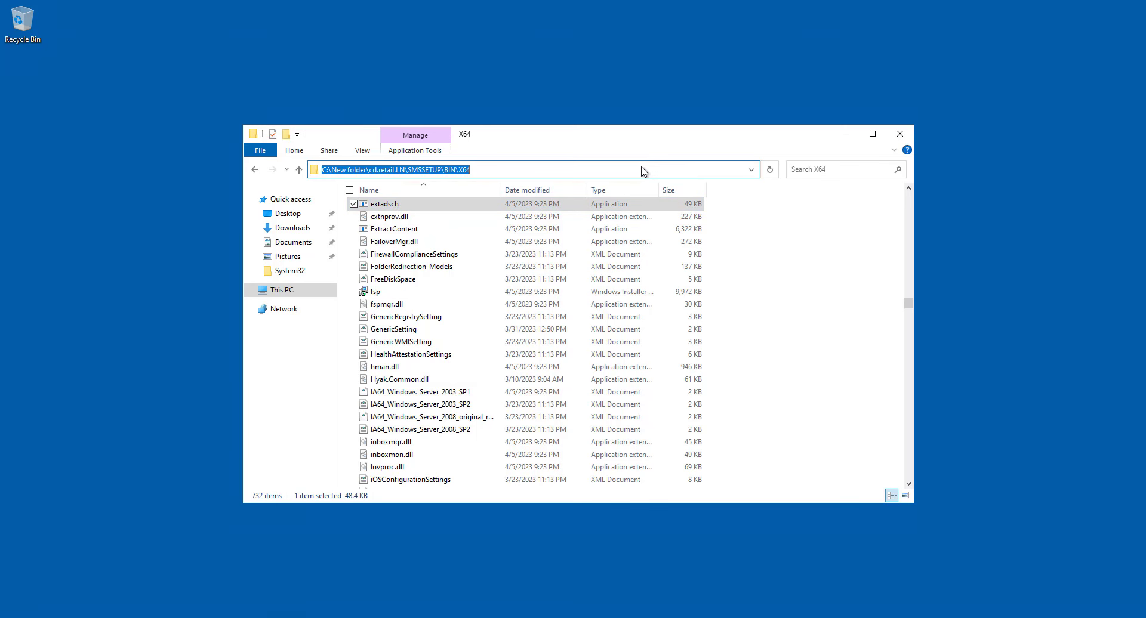
{"action": "right_click", "coordinate": [397, 204]}
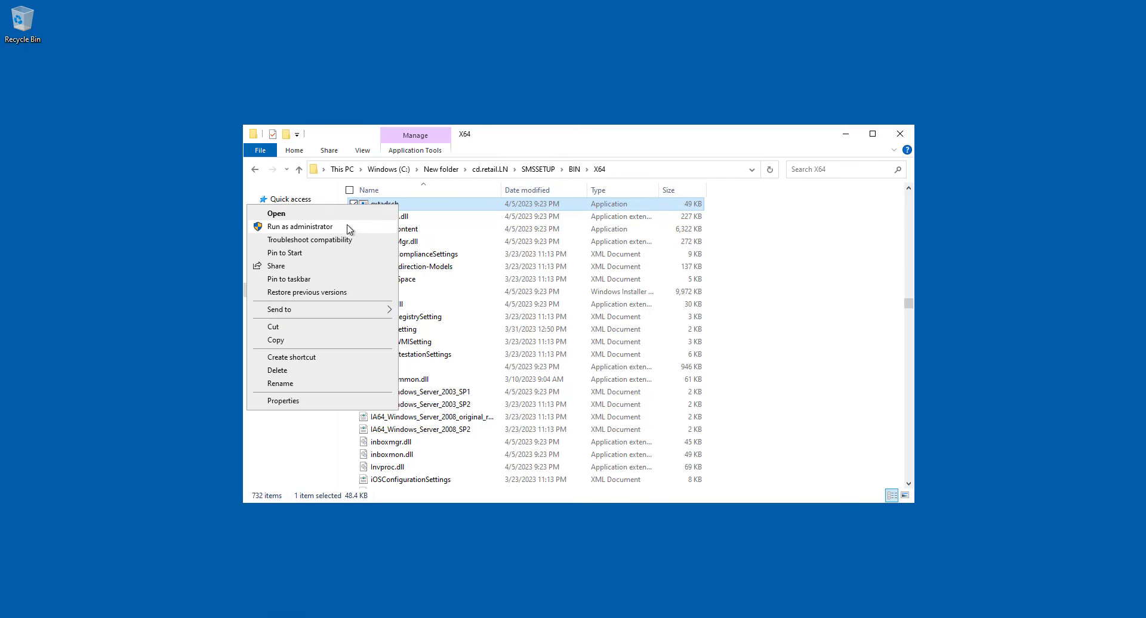
{"action": "left_click", "coordinate": [301, 227]}
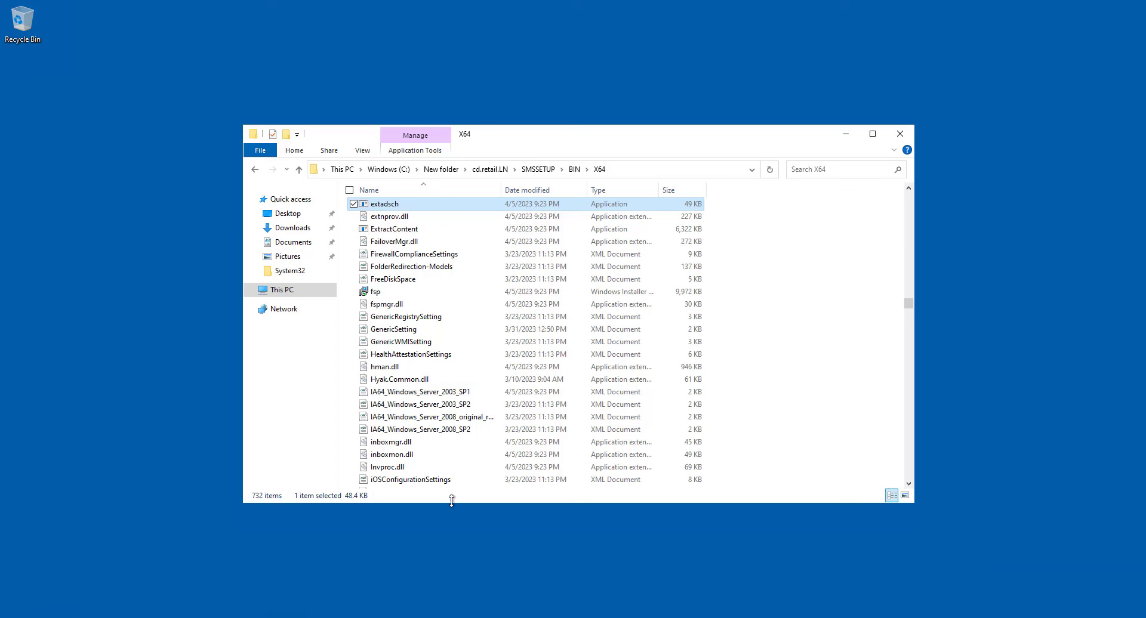
Open the ExtADSch log from the Windows (C:) drive and check the line reporting the schema extension result.
{"action": "left_click", "coordinate": [276, 292]}
{"action": "double_click", "coordinate": [456, 346]}
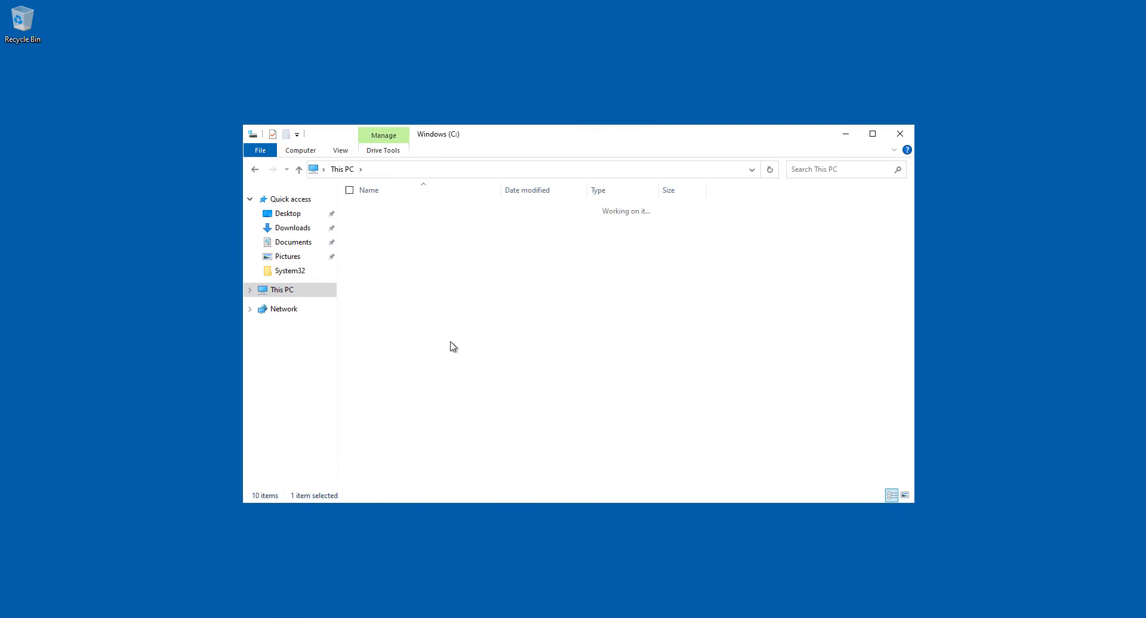
{"action": "double_click", "coordinate": [386, 322]}
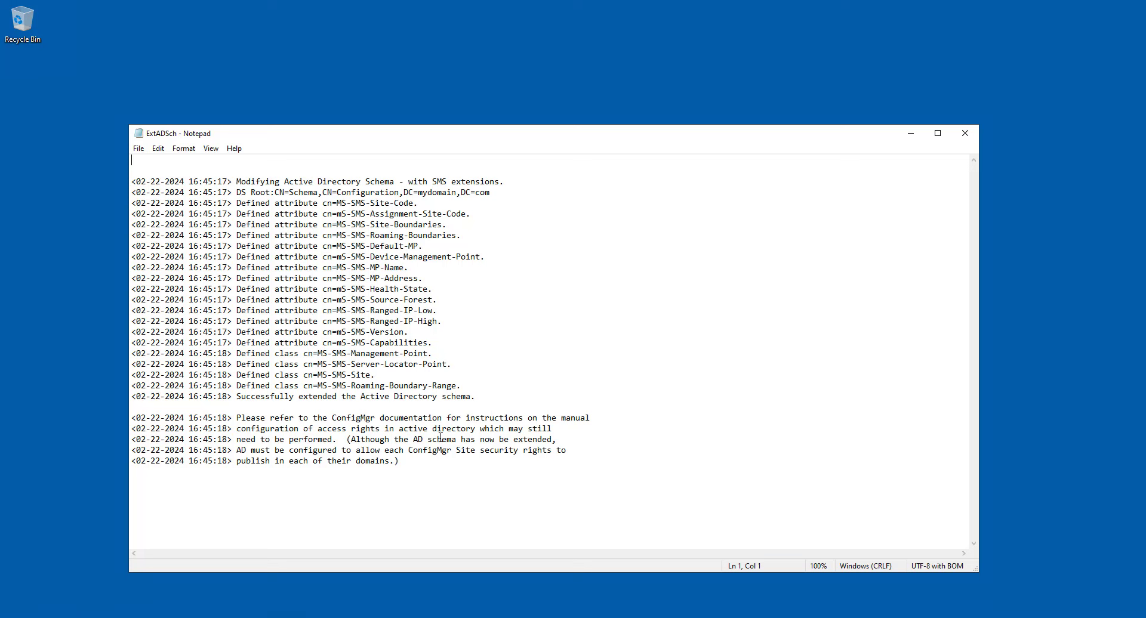
{"action": "left_click_drag", "start_coordinate": [483, 396], "coordinate": [233, 397]}
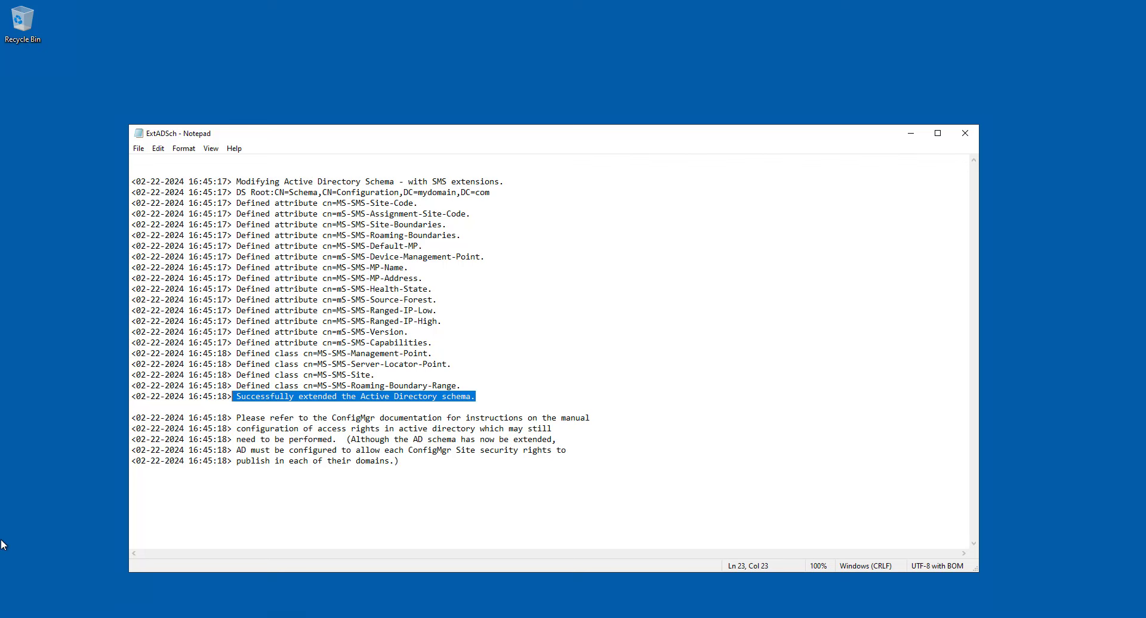
Open Server Manager, launch ADSI Edit from it, and dismiss the Windows Admin Center and Azure Arc notice.
{"action": "right_click", "coordinate": [8, 617]}
{"action": "left_click", "coordinate": [265, 516]}
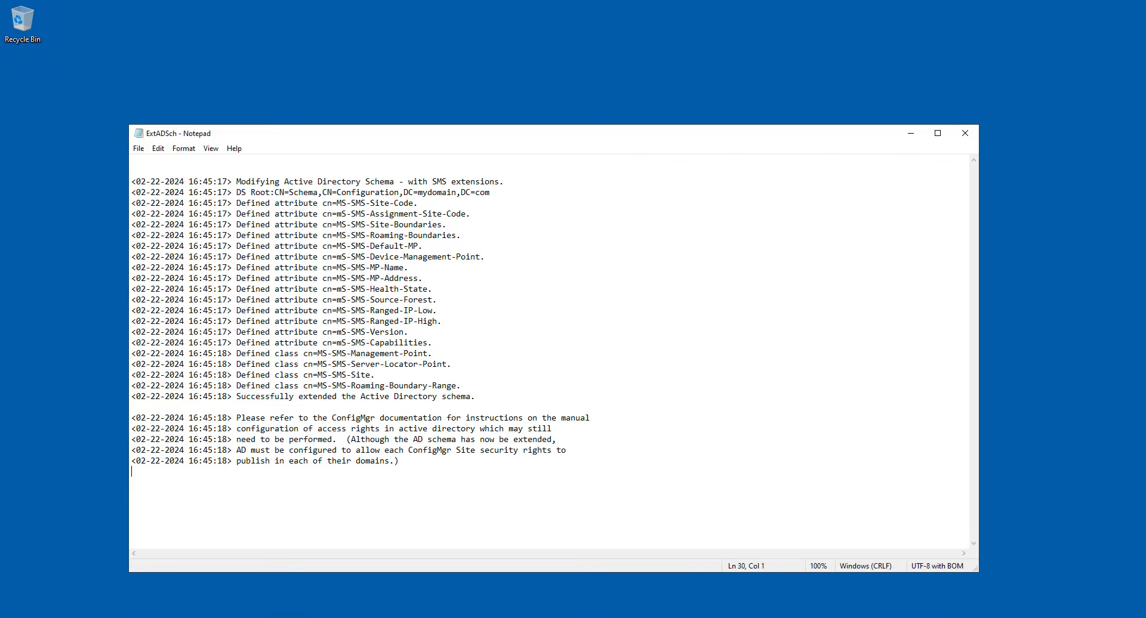
{"action": "left_click", "coordinate": [13, 611]}
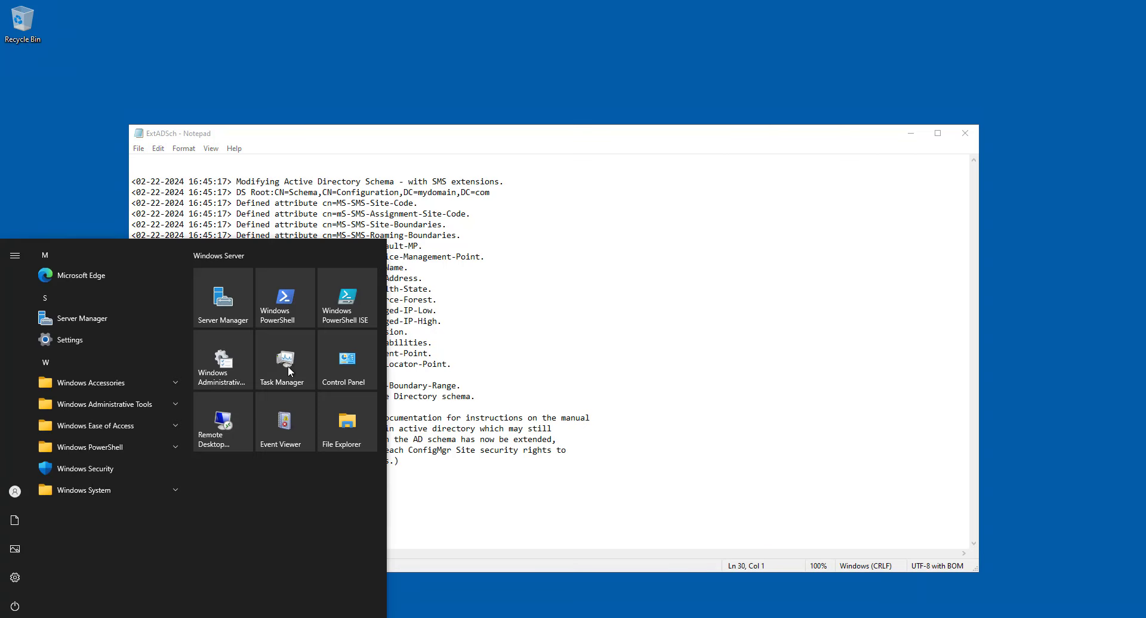
{"action": "left_click", "coordinate": [235, 304]}
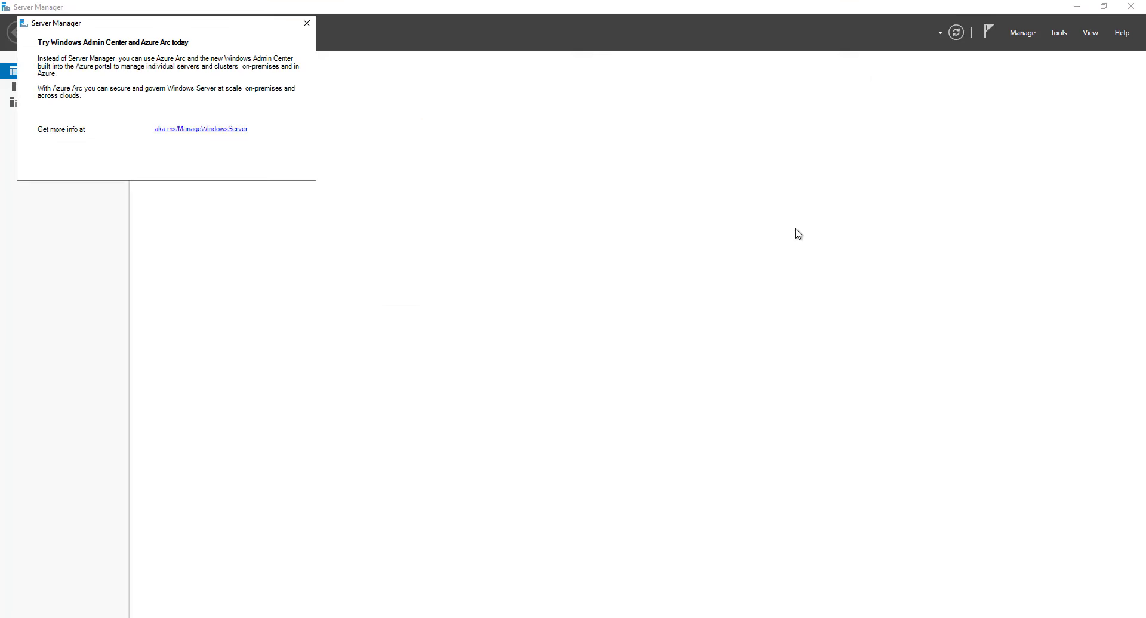
{"action": "left_click", "coordinate": [1082, 34]}
{"action": "left_click", "coordinate": [1065, 29]}
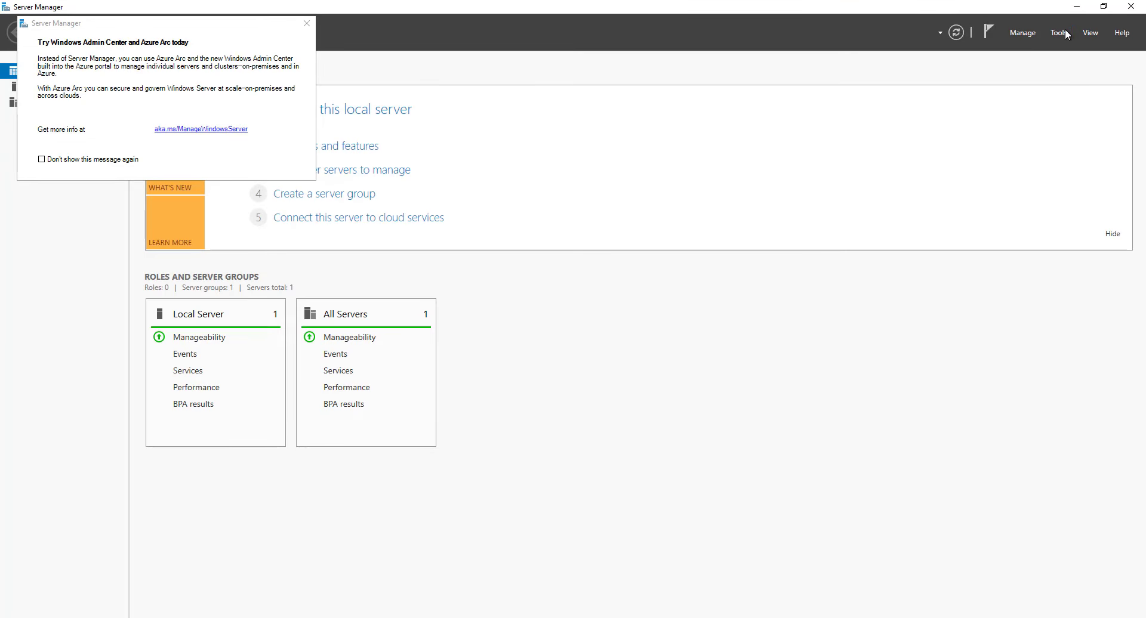
{"action": "left_click", "coordinate": [1060, 33]}
{"action": "left_click", "coordinate": [903, 113]}
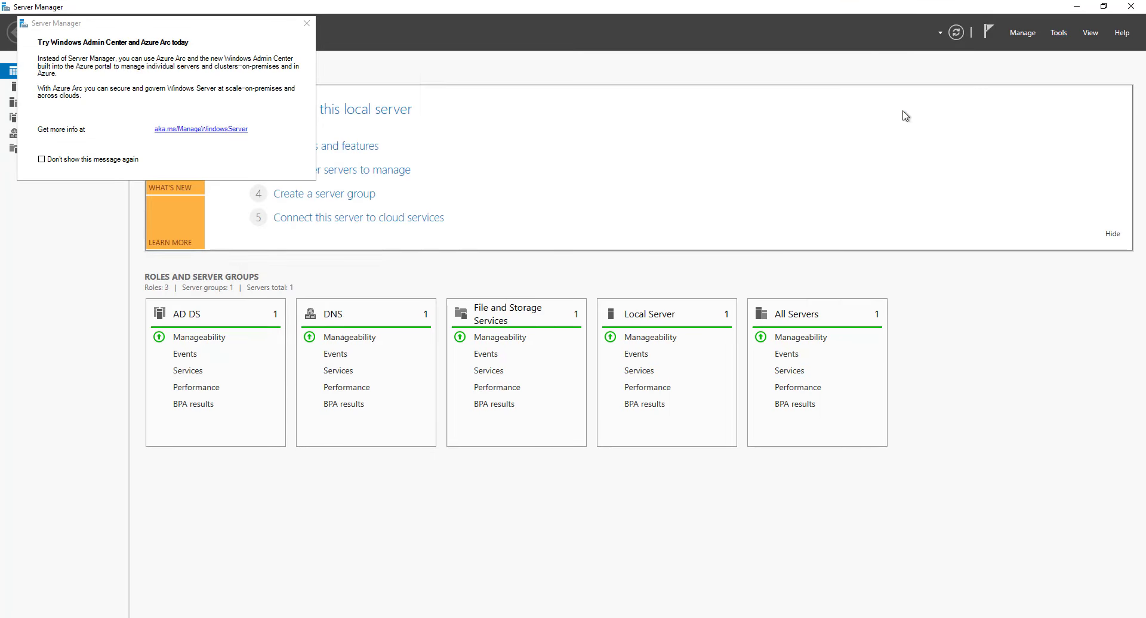
{"action": "left_click", "coordinate": [307, 23]}
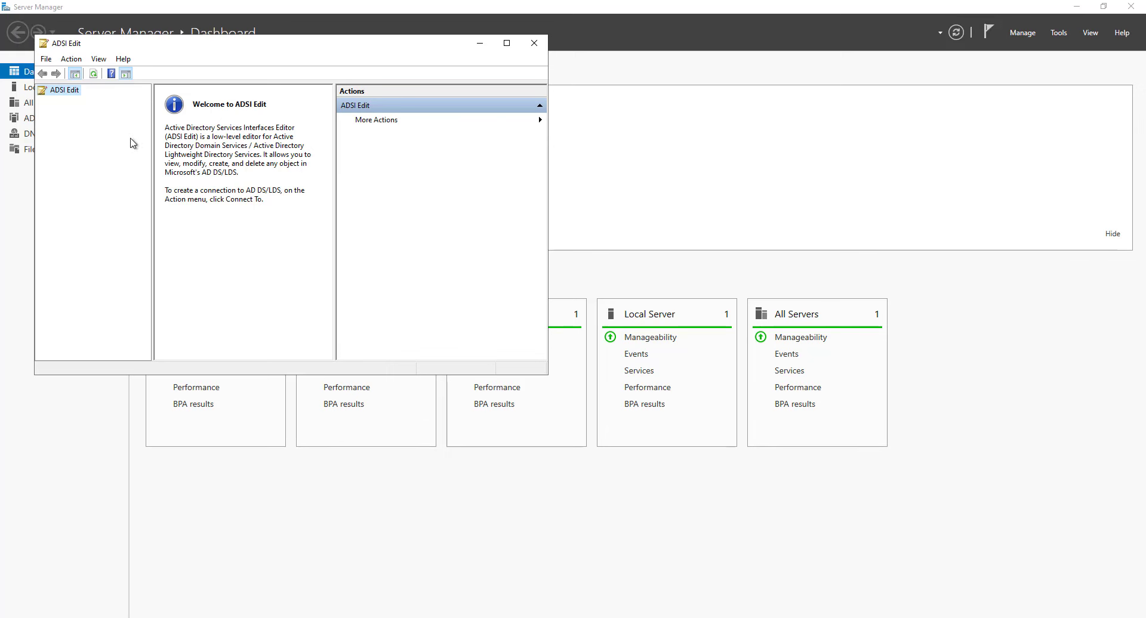
Connect ADSI Edit to the default naming context and expand DC=mydomain,DC=com in a maximized window with a wider tree.
{"action": "right_click", "coordinate": [67, 95]}
{"action": "left_click", "coordinate": [101, 99]}
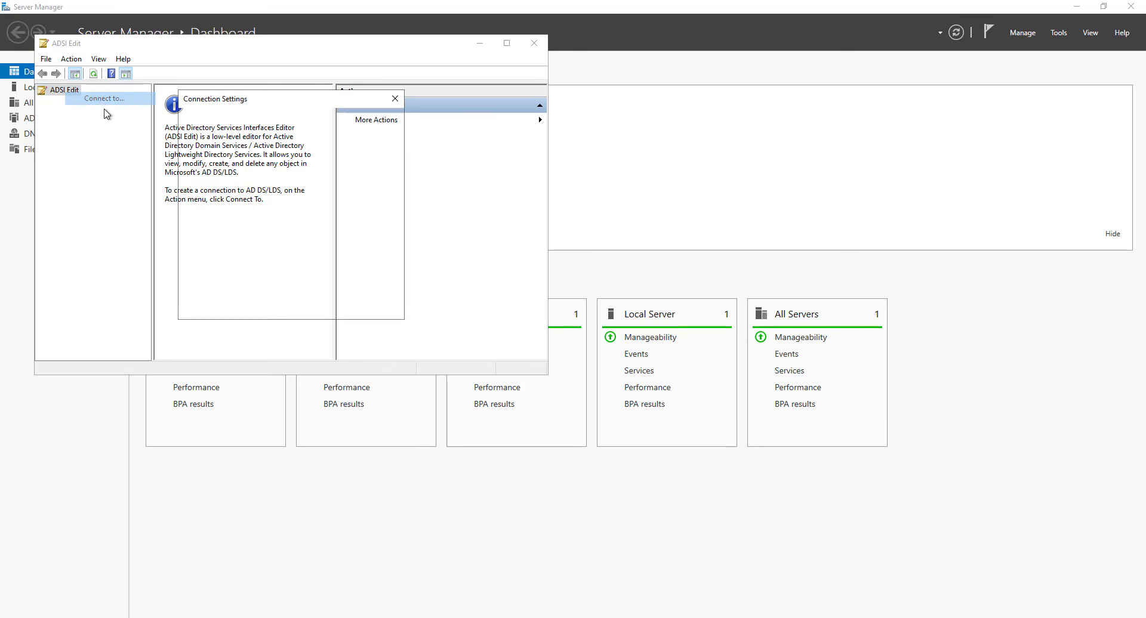
{"action": "left_click", "coordinate": [317, 307]}
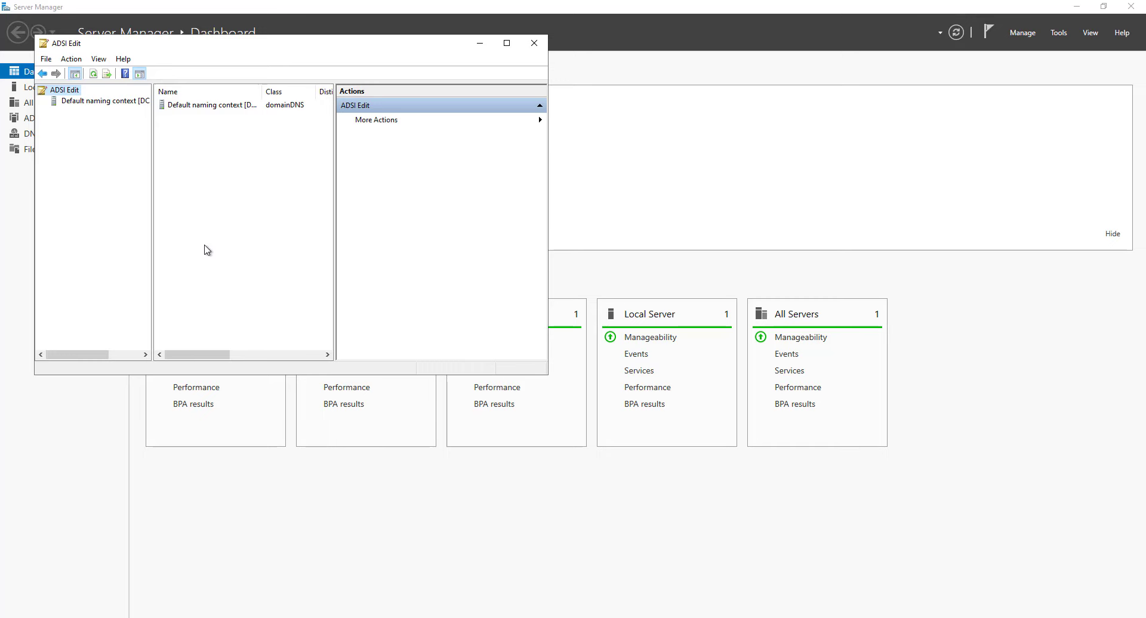
{"action": "double_click", "coordinate": [99, 103]}
{"action": "left_click", "coordinate": [78, 113]}
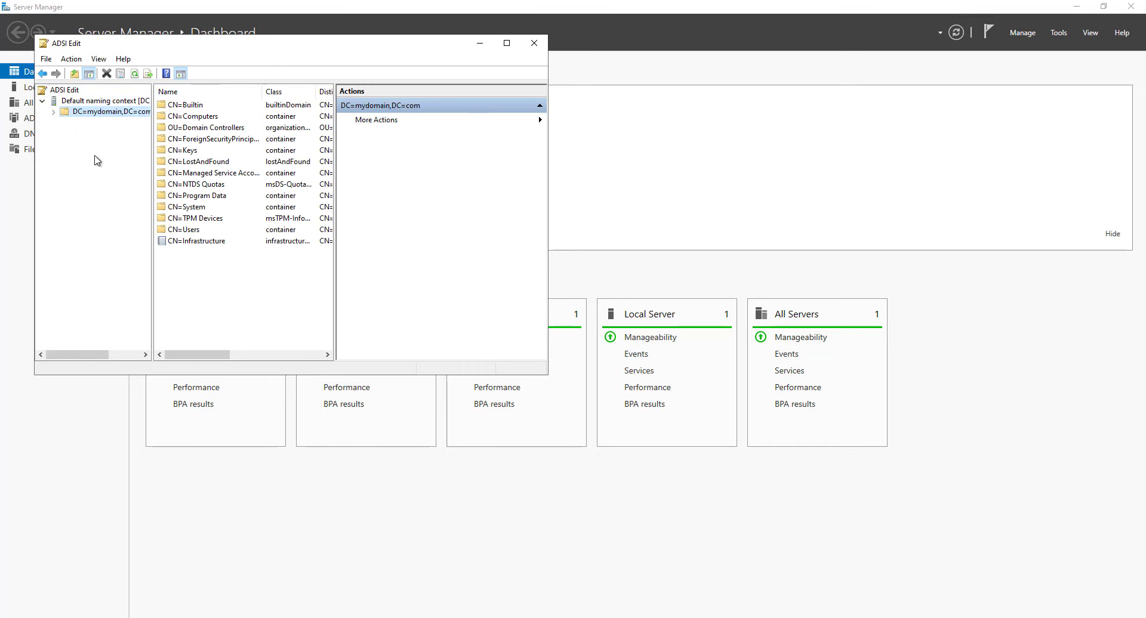
{"action": "left_click", "coordinate": [55, 113]}
{"action": "left_click", "coordinate": [507, 43]}
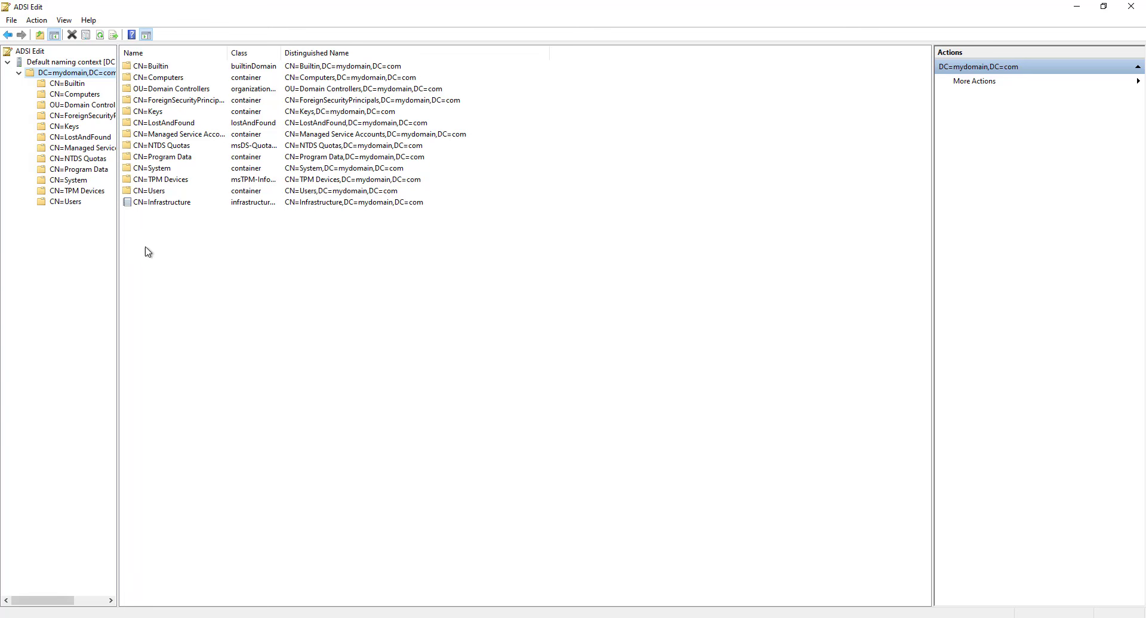
{"action": "left_click_drag", "start_coordinate": [117, 249], "coordinate": [190, 250]}
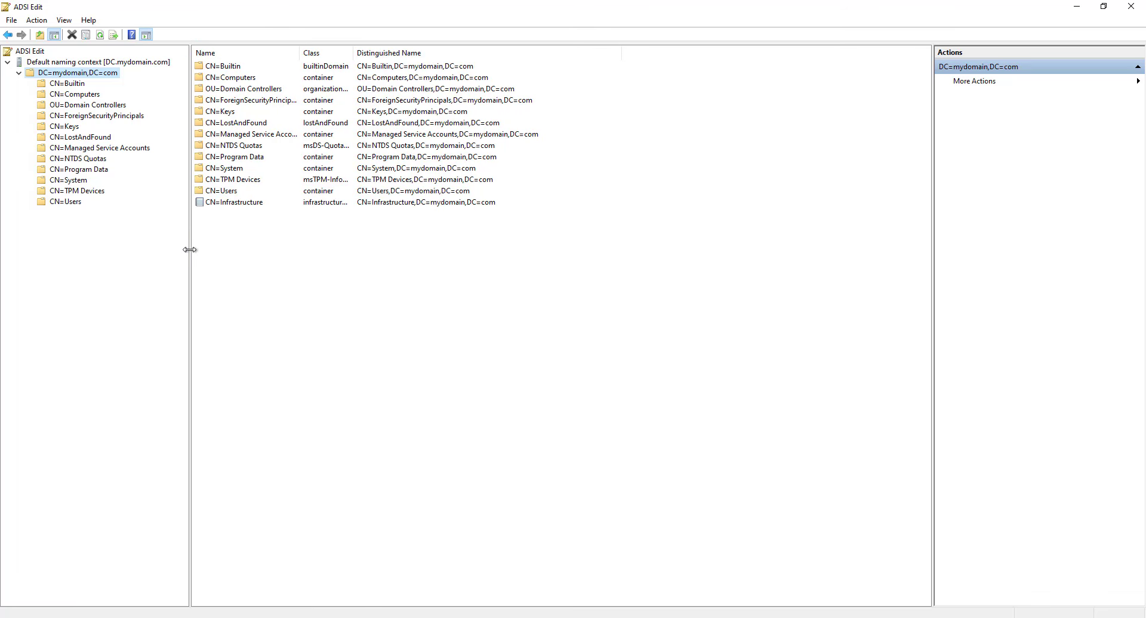
Start creating a new object of class container under CN=System.
{"action": "right_click", "coordinate": [78, 182]}
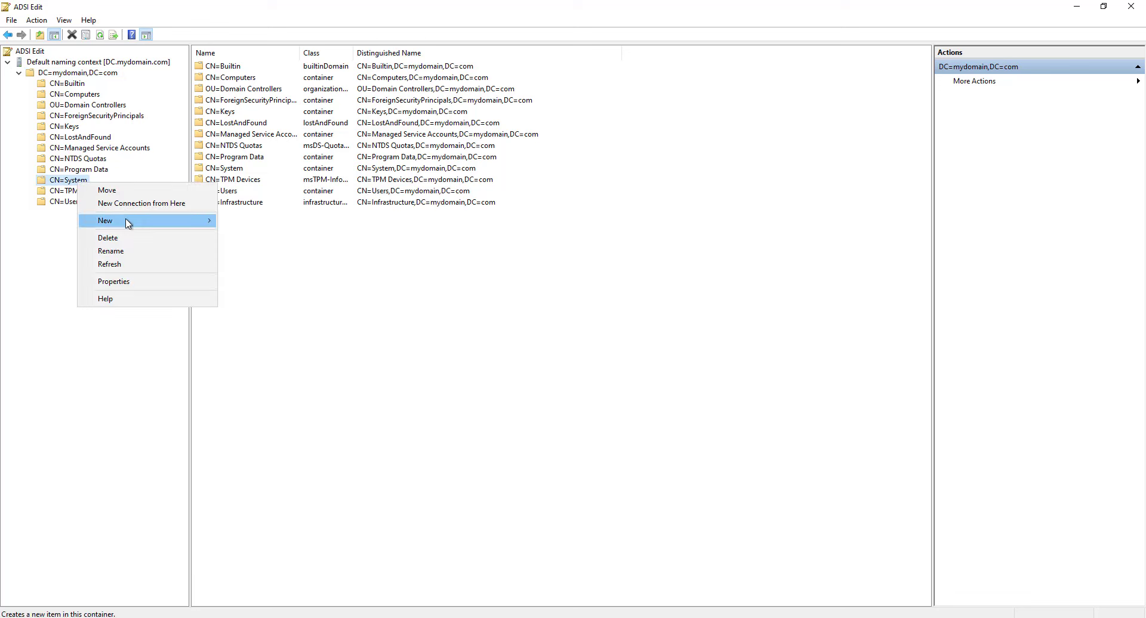
{"action": "mouse_move", "coordinate": [129, 223]}
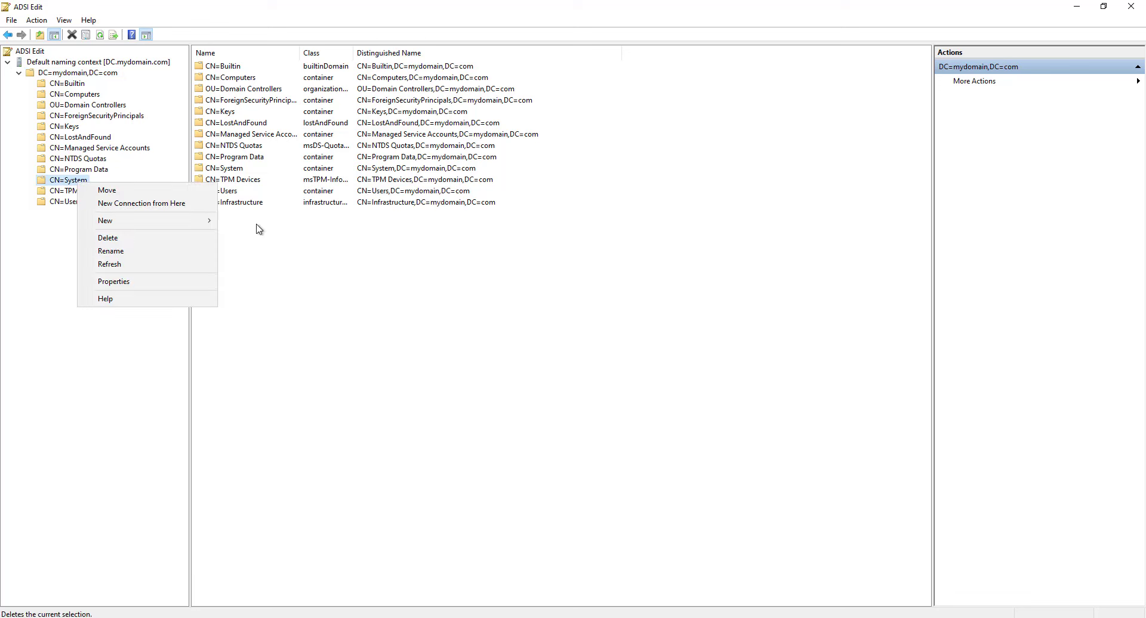
{"action": "mouse_move", "coordinate": [169, 225]}
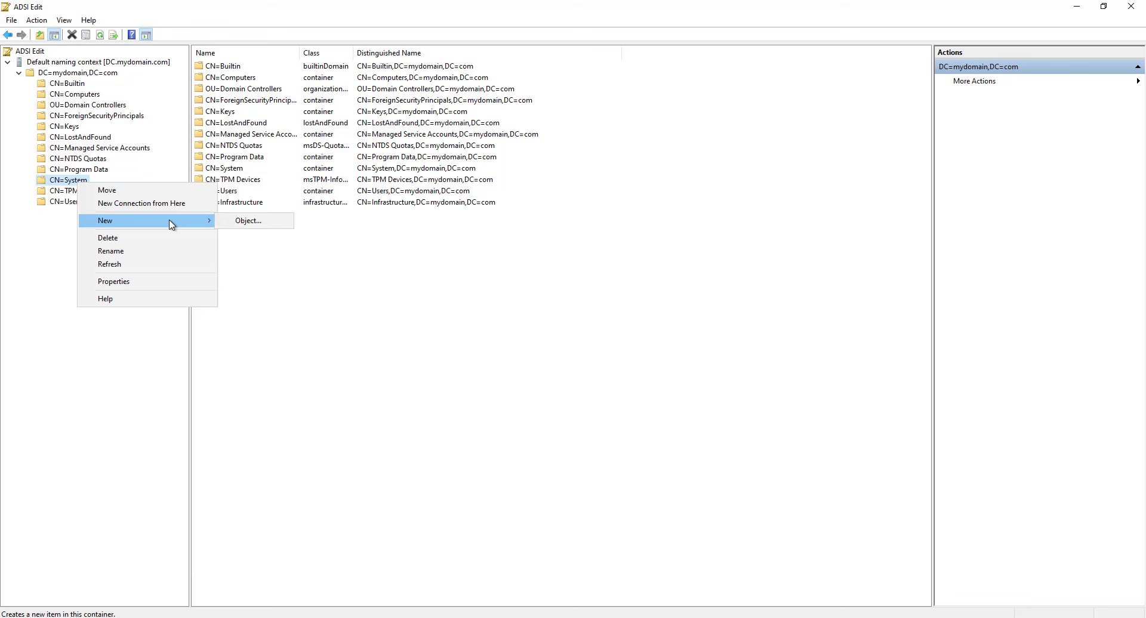
{"action": "left_click", "coordinate": [262, 229]}
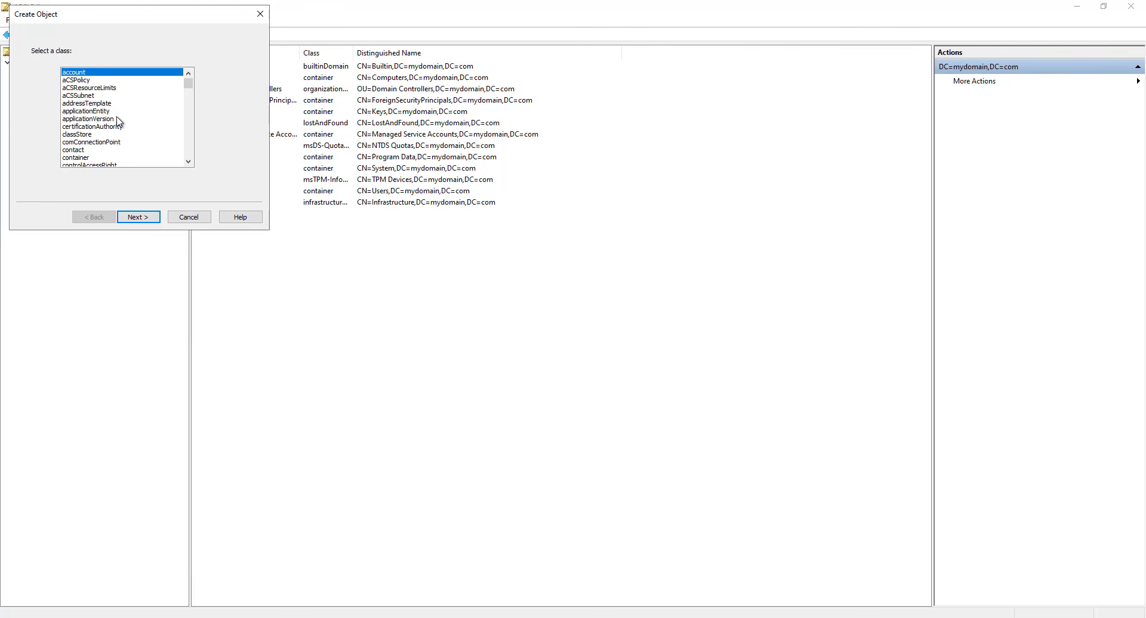
{"action": "left_click", "coordinate": [86, 158]}
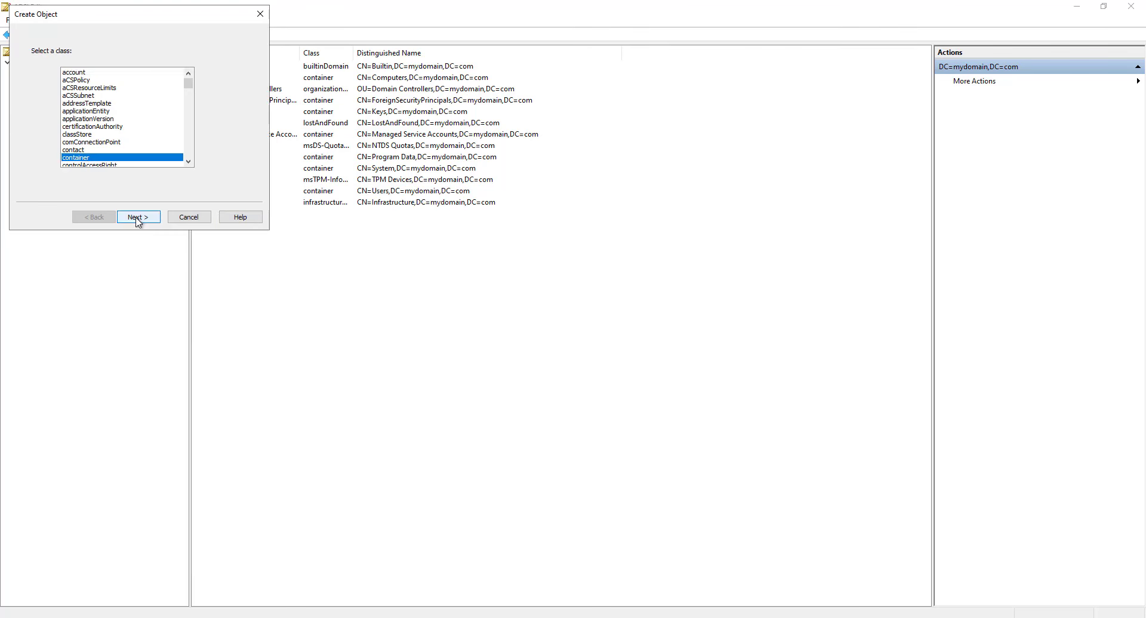
{"action": "left_click", "coordinate": [138, 218]}
{"action": "left_click_drag", "start_coordinate": [156, 21], "coordinate": [445, 179]}
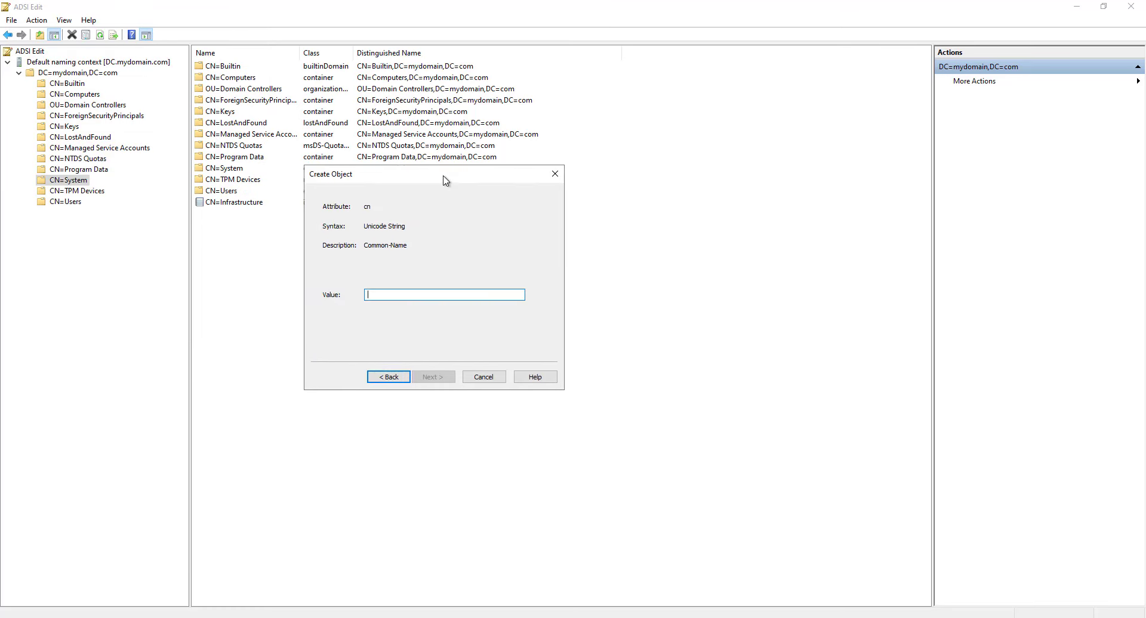
{"action": "right_click", "coordinate": [411, 296]}
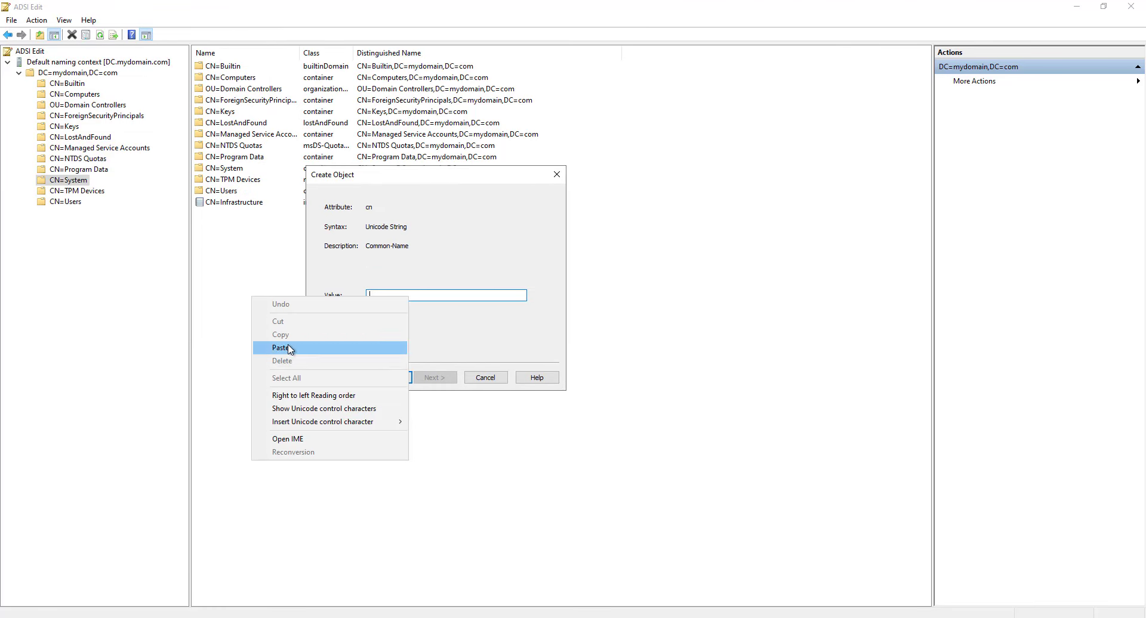
{"action": "left_click", "coordinate": [297, 350]}
{"action": "left_click_drag", "start_coordinate": [473, 298], "coordinate": [182, 297]}
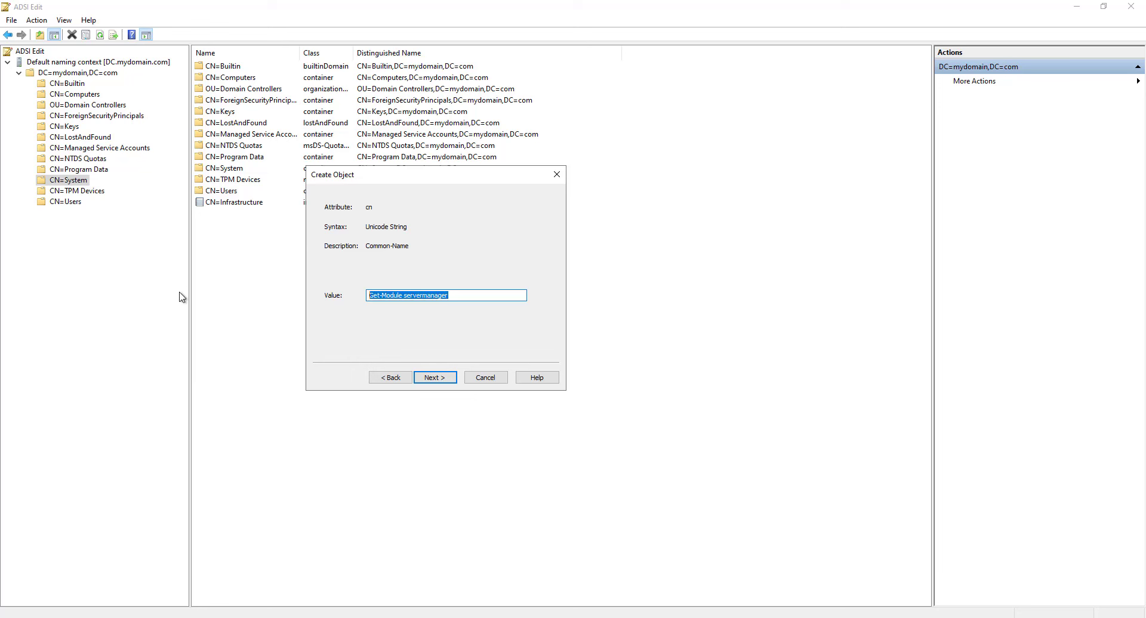
{"action": "key", "text": "BackSpace"}
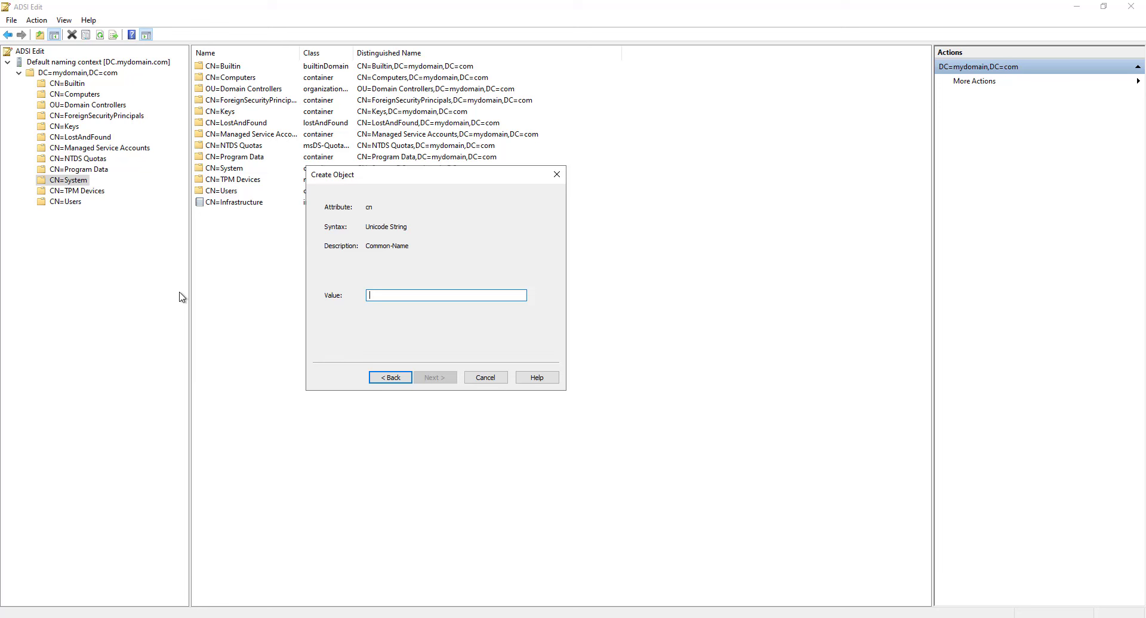
Set the new container's common name to System Management and finish creating the object.
{"action": "type", "text": "Syste"}
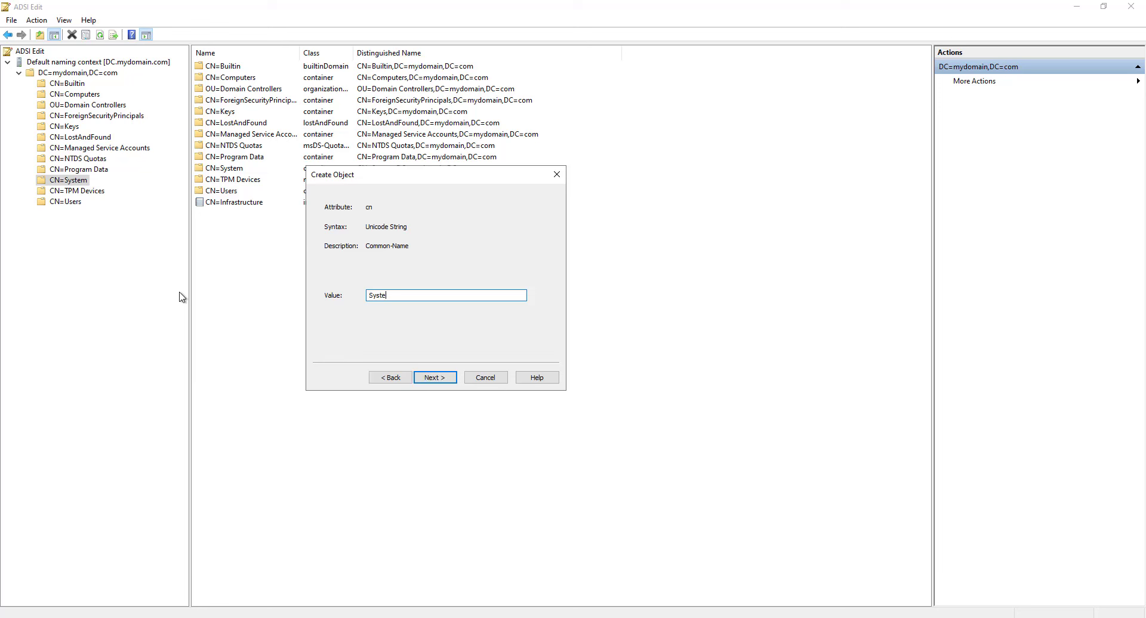
{"action": "type", "text": "m Management"}
{"action": "left_click_drag", "start_coordinate": [368, 295], "coordinate": [449, 324]}
{"action": "left_click", "coordinate": [439, 378]}
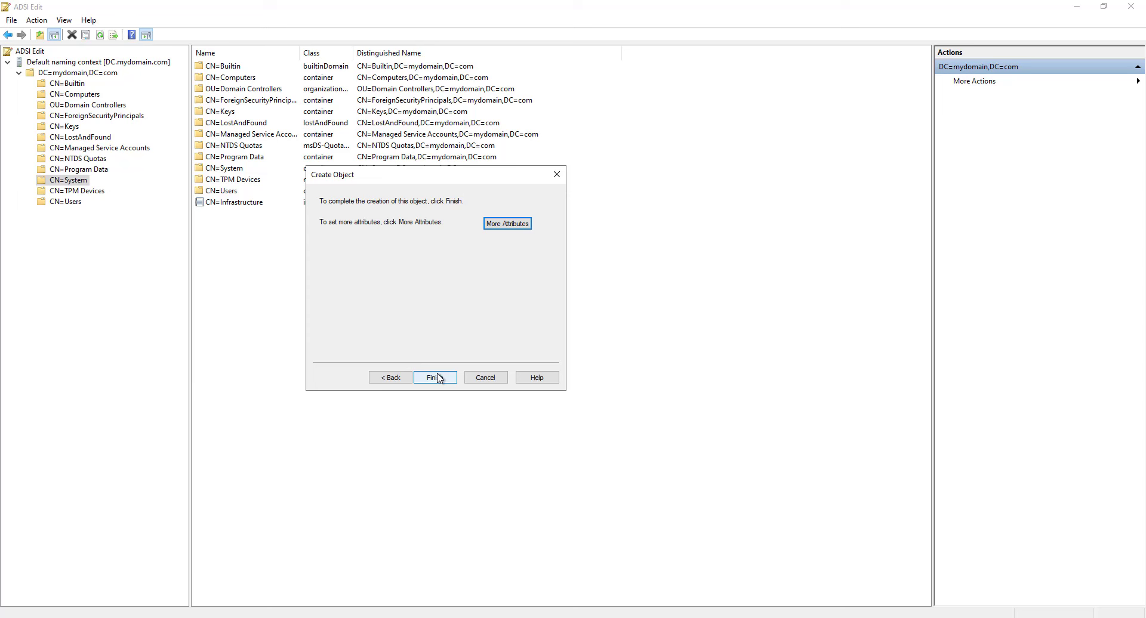
{"action": "left_click", "coordinate": [440, 378]}
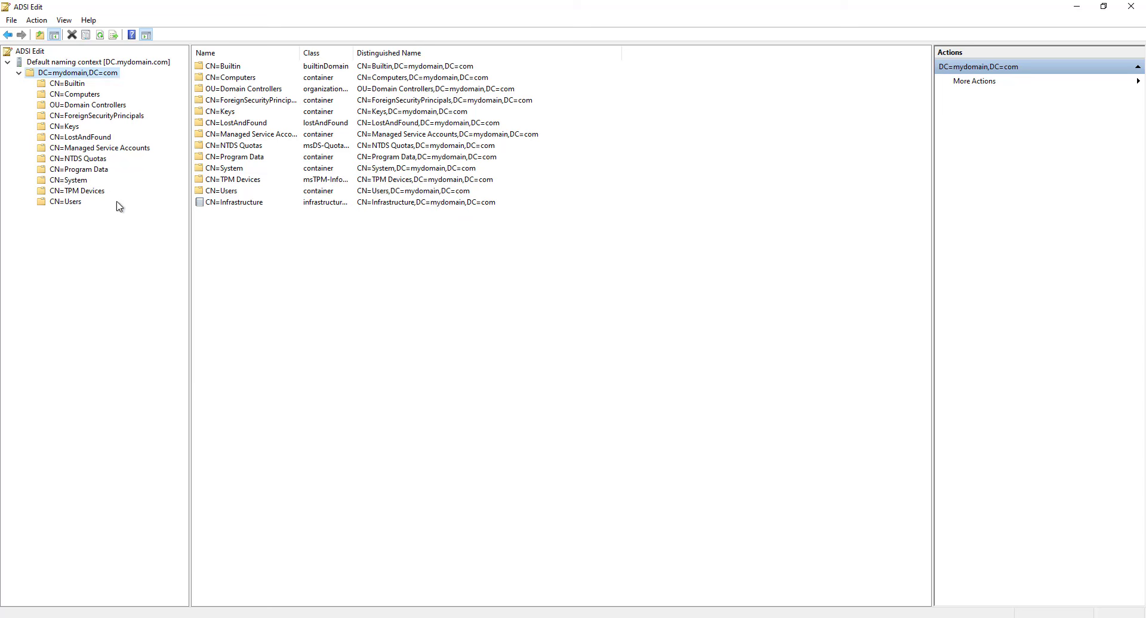
Expand CN=System and open the security permissions of the CN=System Management container.
{"action": "left_click", "coordinate": [82, 180]}
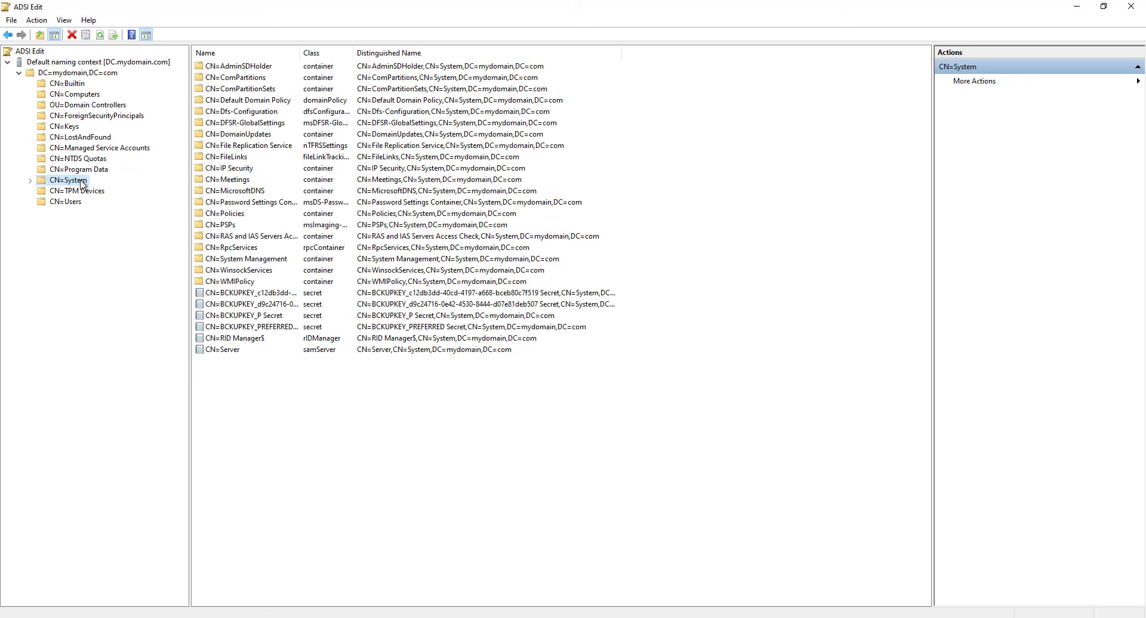
{"action": "left_click", "coordinate": [30, 180]}
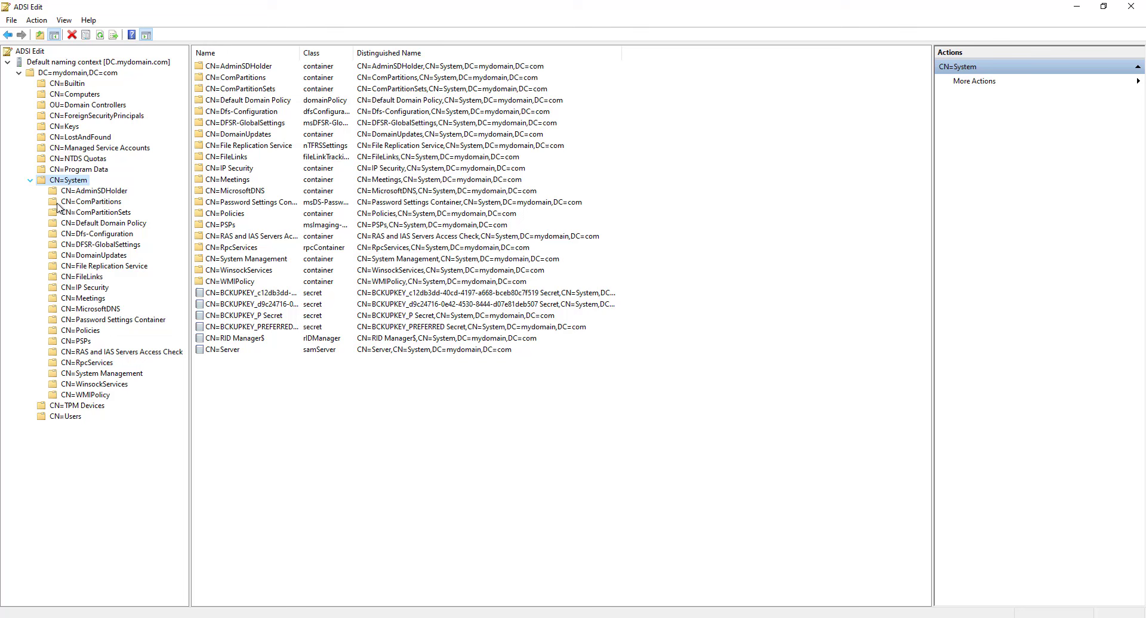
{"action": "left_click", "coordinate": [119, 375]}
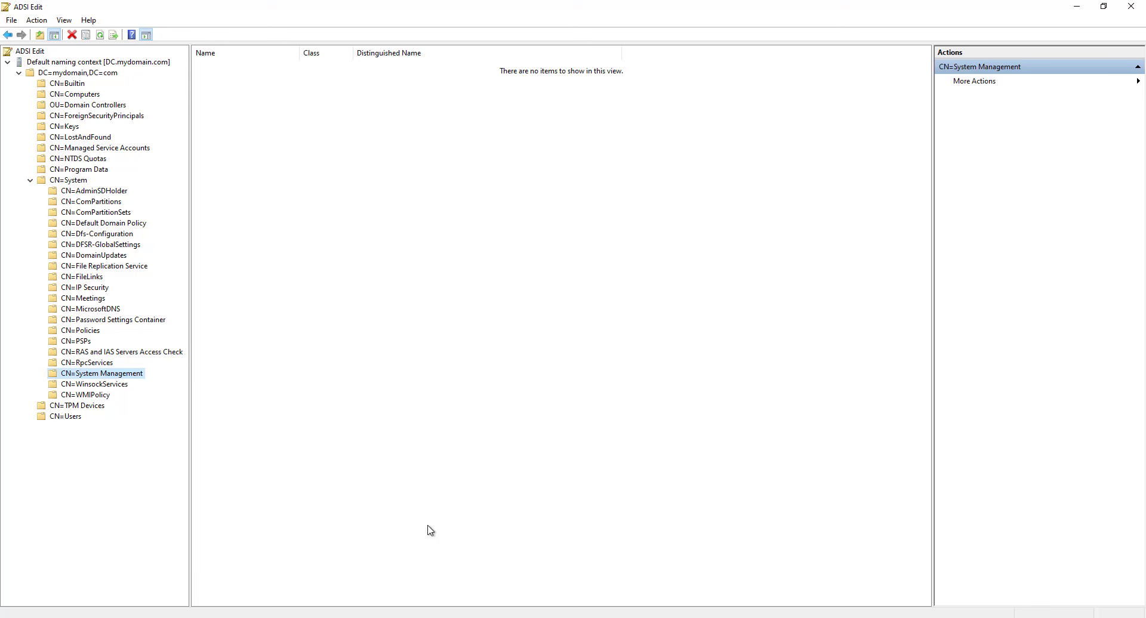
{"action": "right_click", "coordinate": [109, 374]}
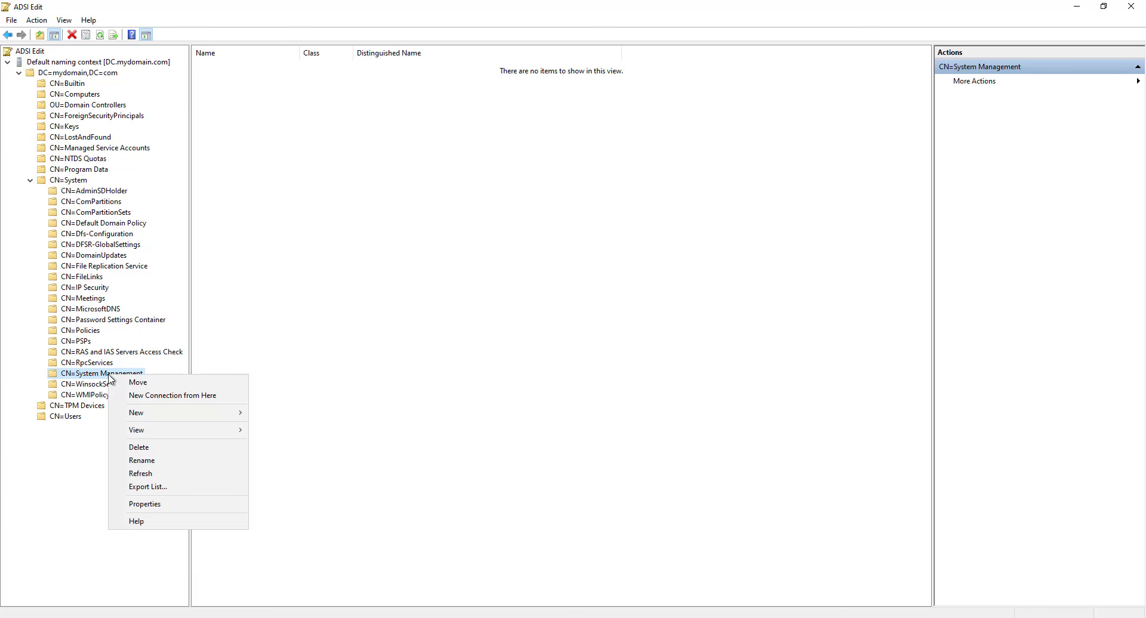
{"action": "left_click", "coordinate": [170, 507]}
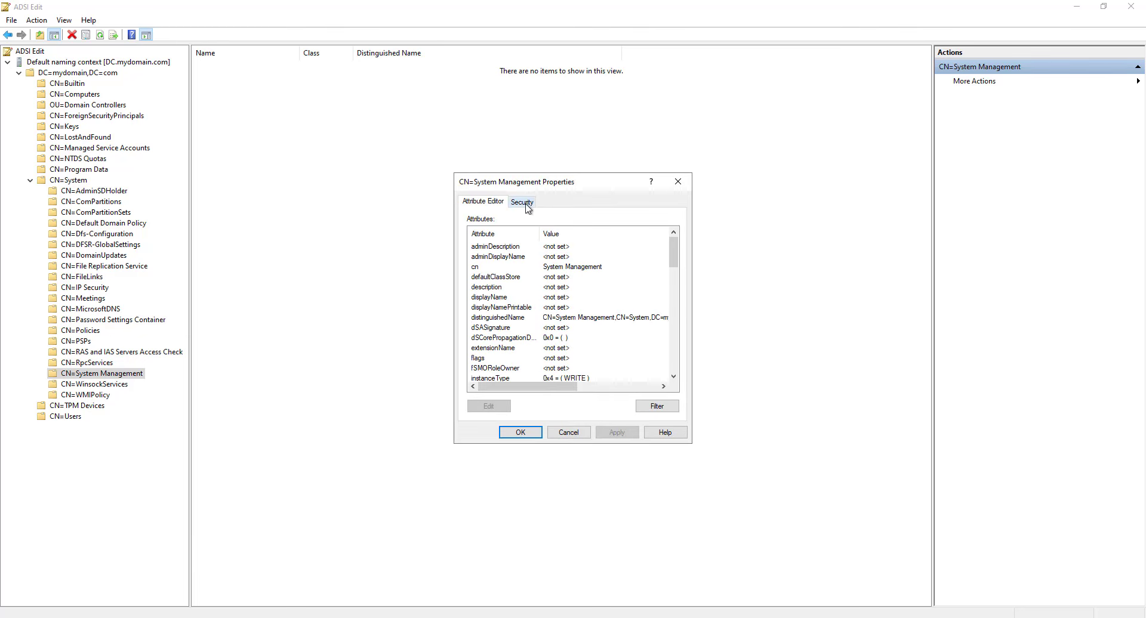
{"action": "left_click", "coordinate": [528, 203]}
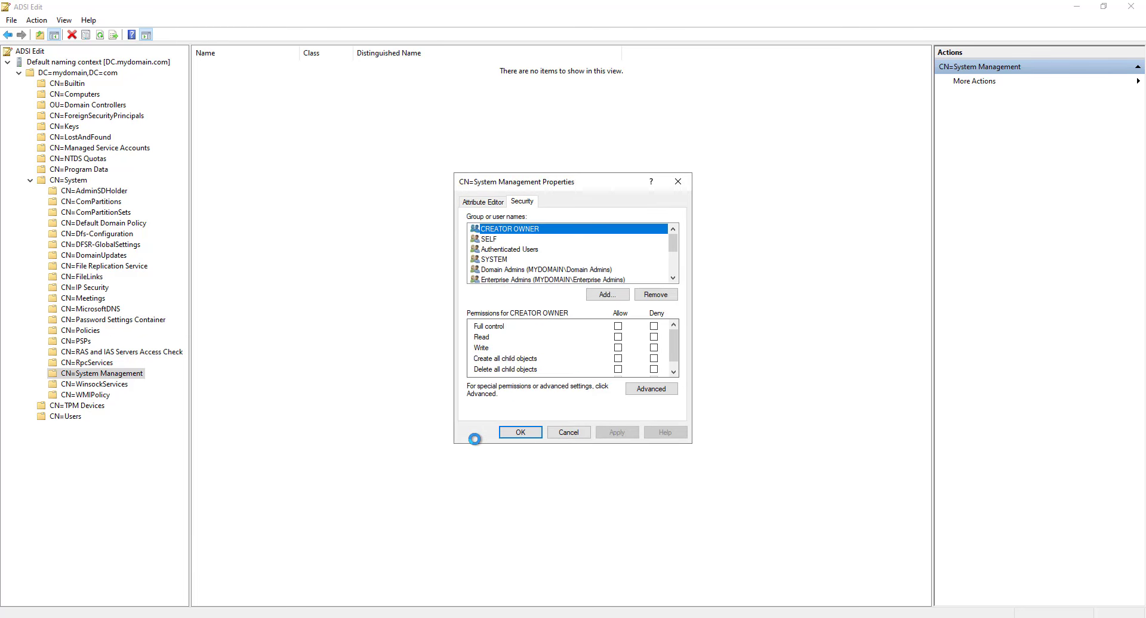
Add the SCCM computer account to the System Management container's permissions, with Computers included in the searched object types.
{"action": "left_click", "coordinate": [615, 295]}
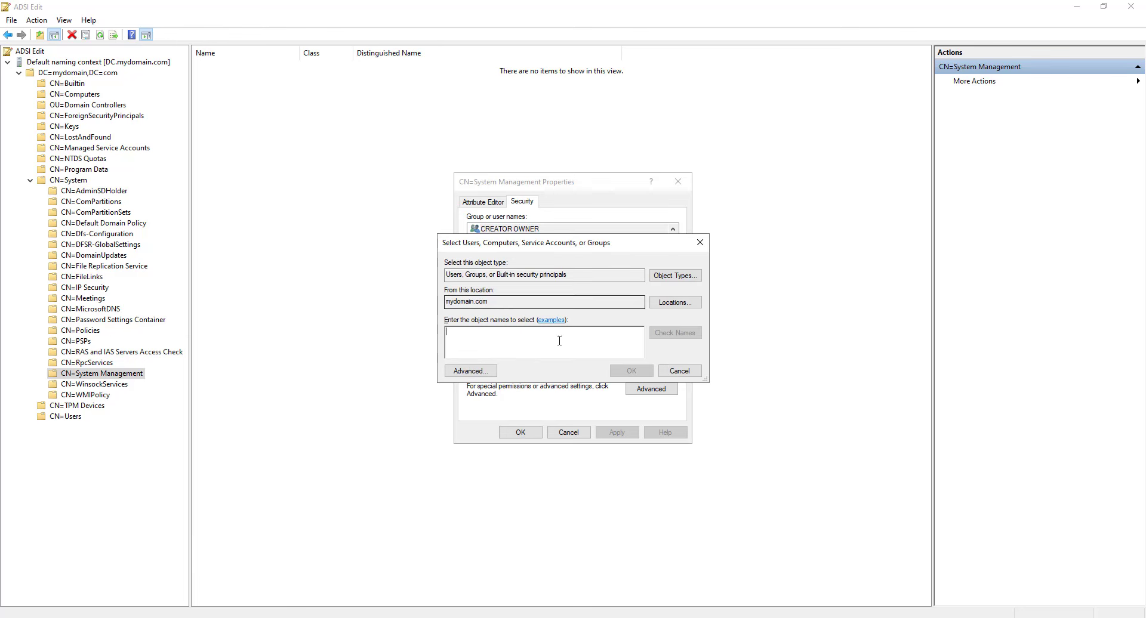
{"action": "left_click", "coordinate": [676, 277]}
{"action": "left_click", "coordinate": [440, 303]}
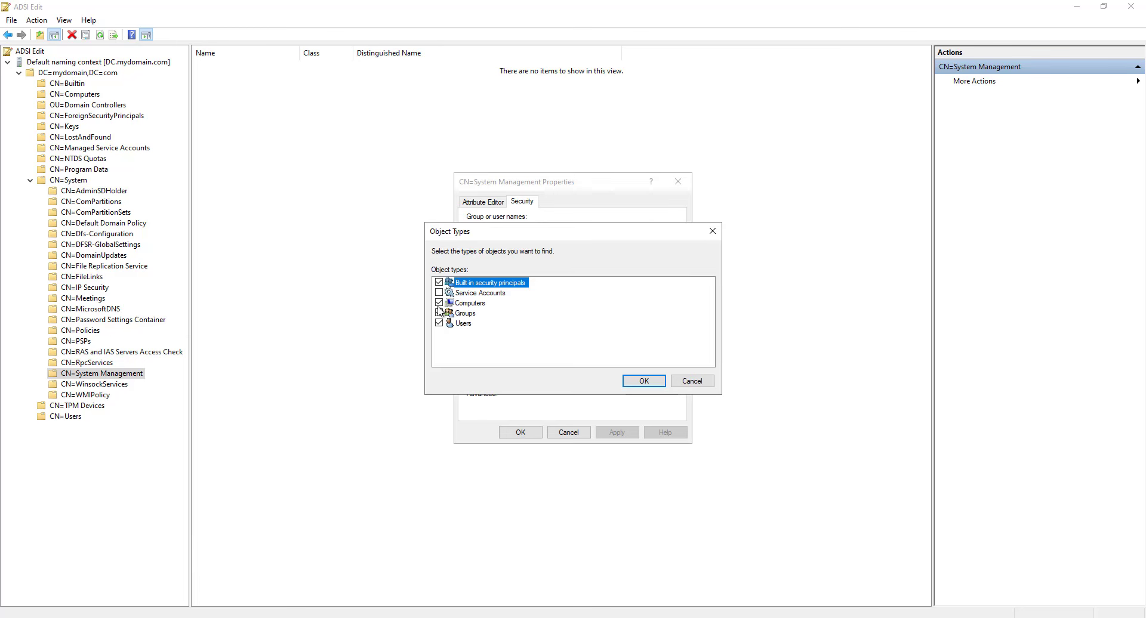
{"action": "left_click", "coordinate": [639, 381]}
{"action": "type", "text": "SCCM"}
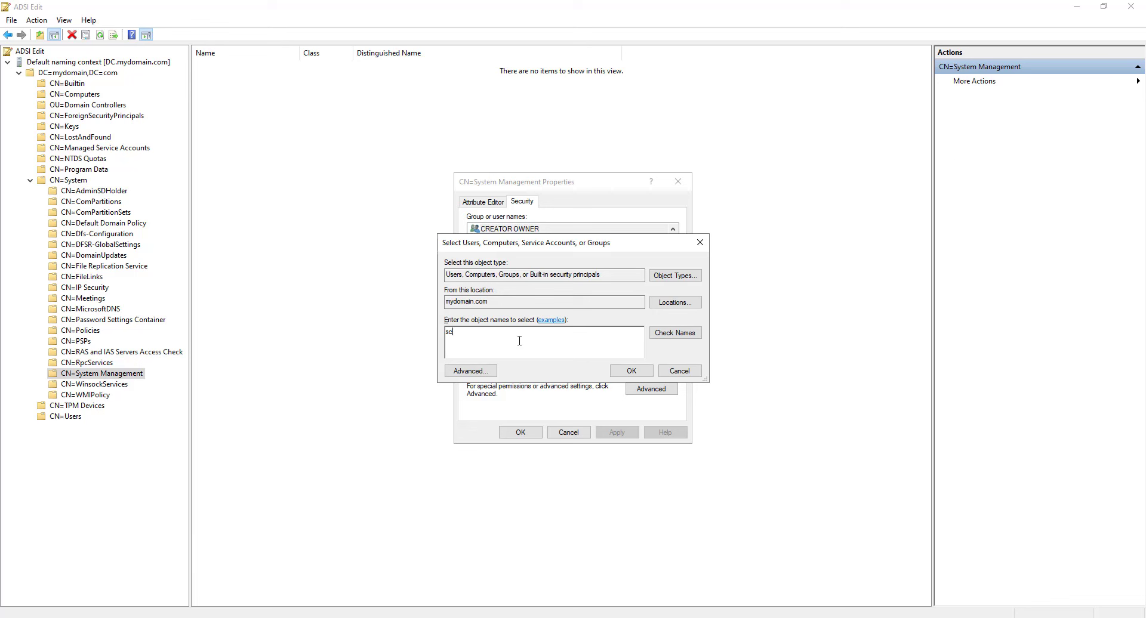
{"action": "double_click", "coordinate": [455, 331]}
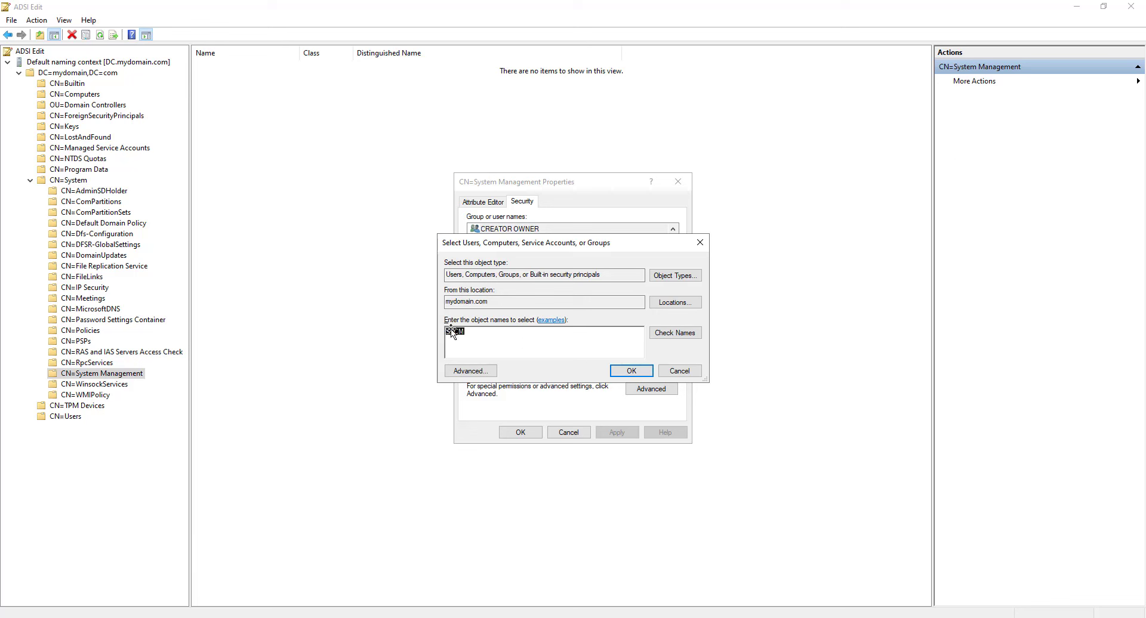
{"action": "left_click", "coordinate": [634, 372]}
Allow SCCM Full control on the System Management container, apply the permissions and close its properties.
{"action": "left_click", "coordinate": [618, 326]}
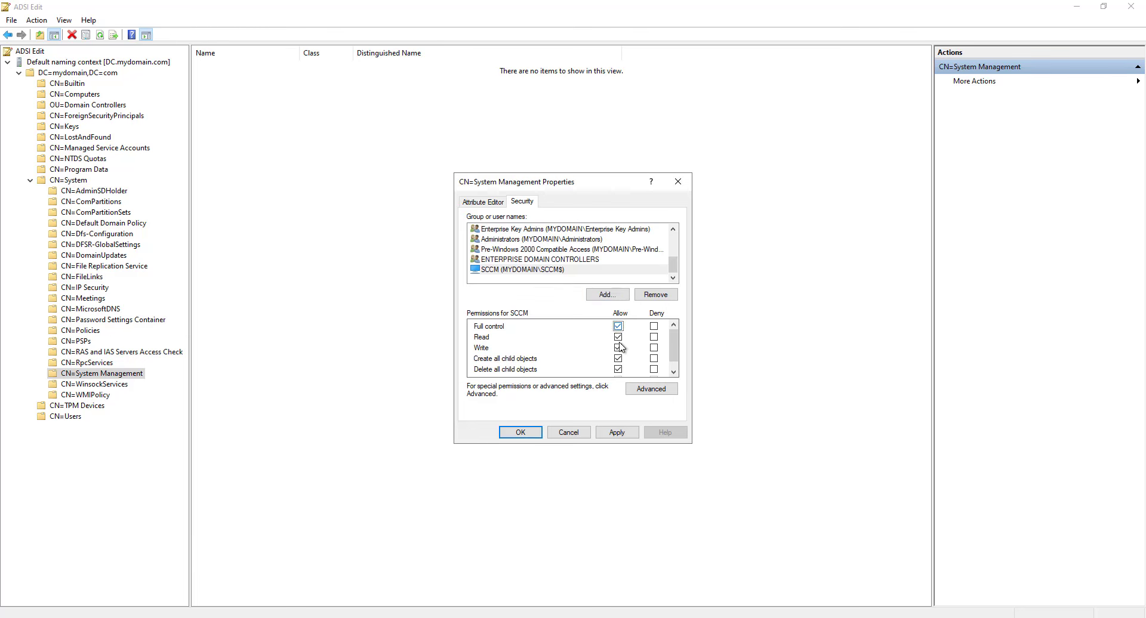
{"action": "left_click", "coordinate": [617, 432]}
{"action": "left_click", "coordinate": [520, 433]}
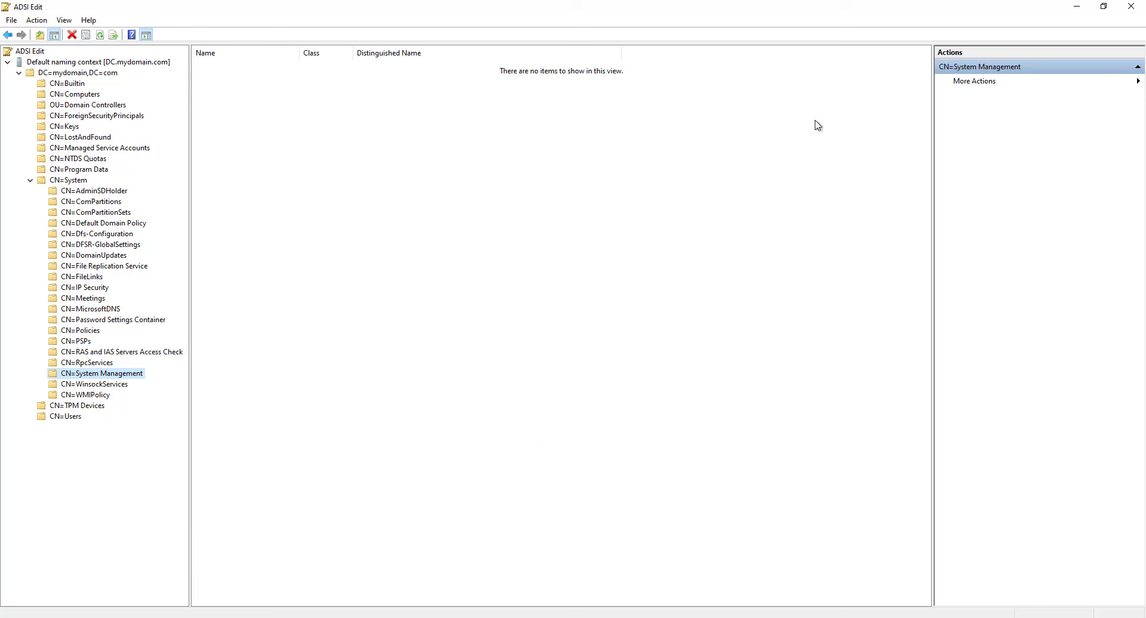
Switch to PowerPoint and present the deck up to the "Primary Site server prerequisites and Installation" slide.
{"action": "mouse_move", "coordinate": [653, 6]}
{"action": "left_click", "coordinate": [693, 8]}
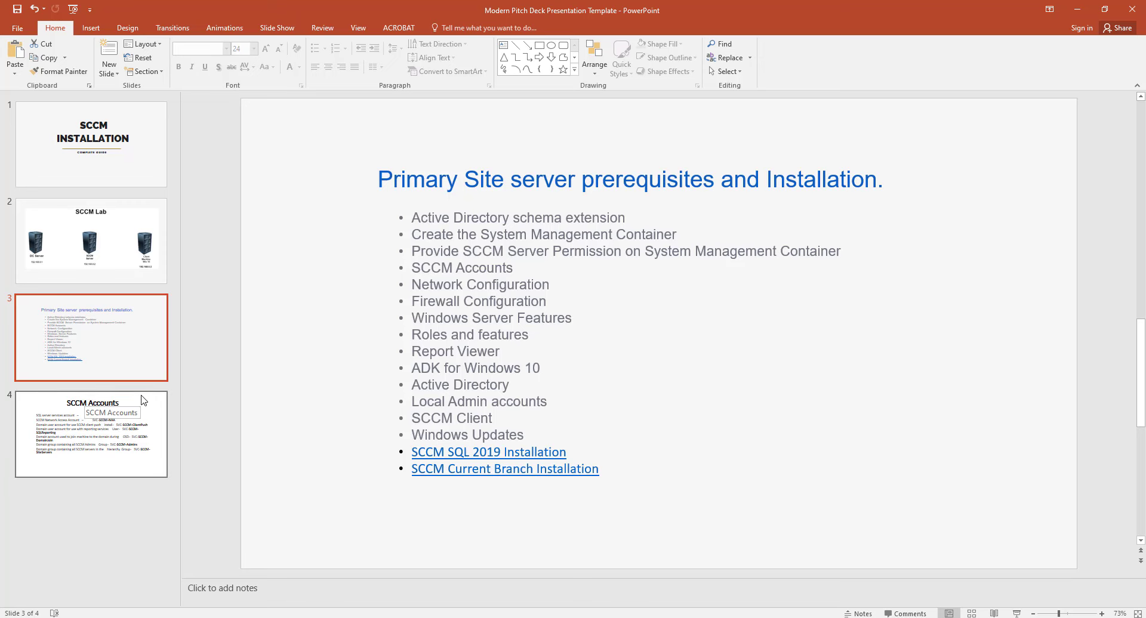
{"action": "key", "text": "F5"}
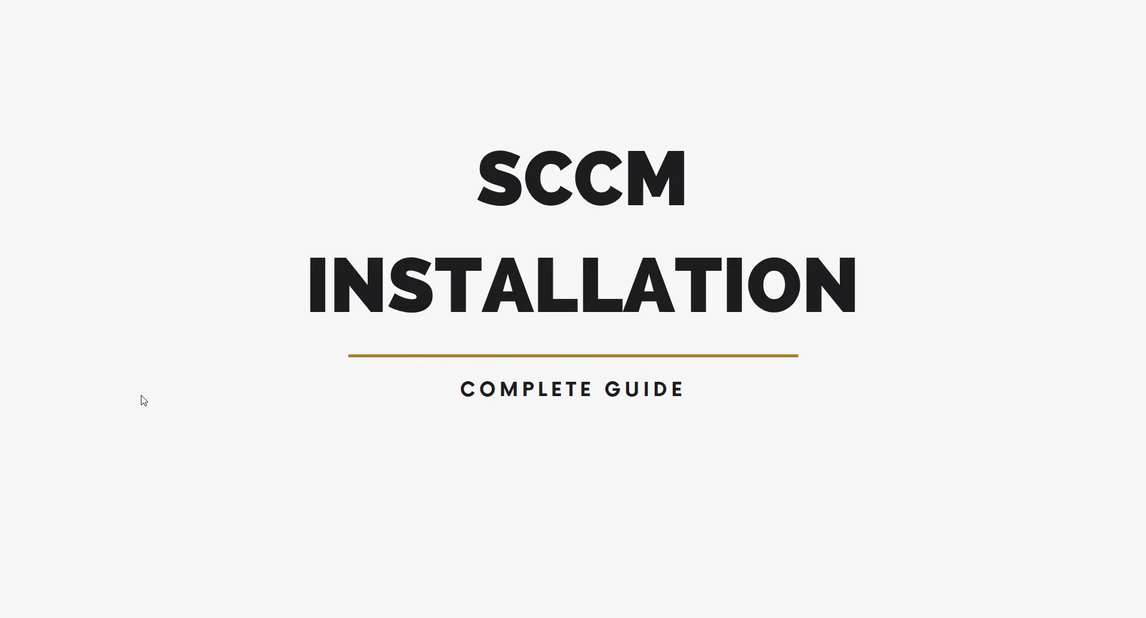
{"action": "key", "text": "Right"}
{"action": "key", "text": "Right"}
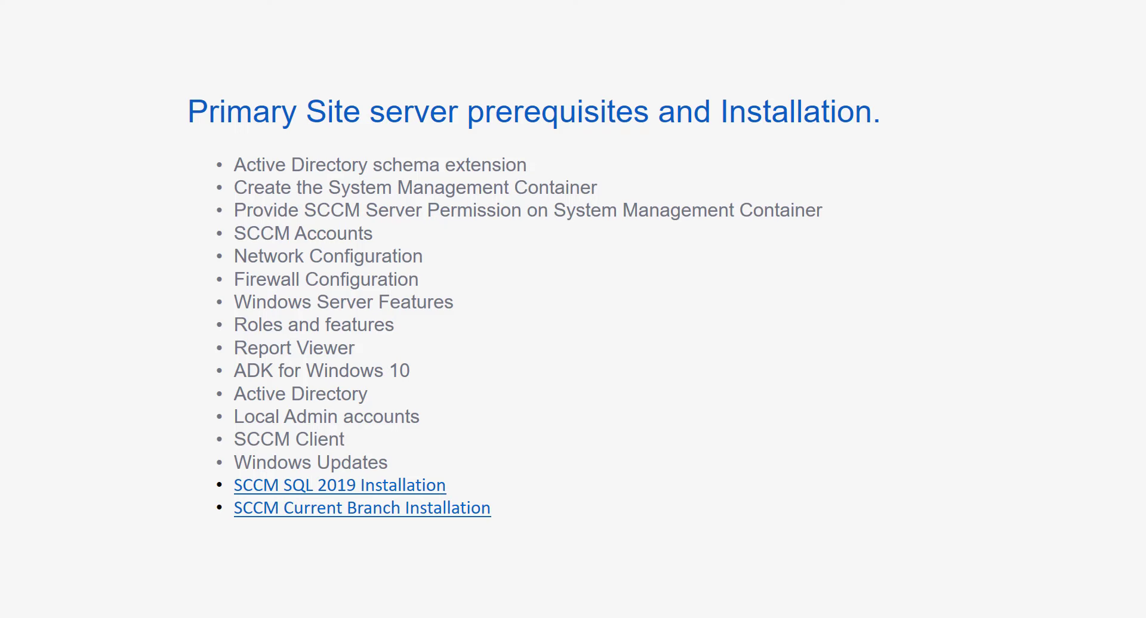
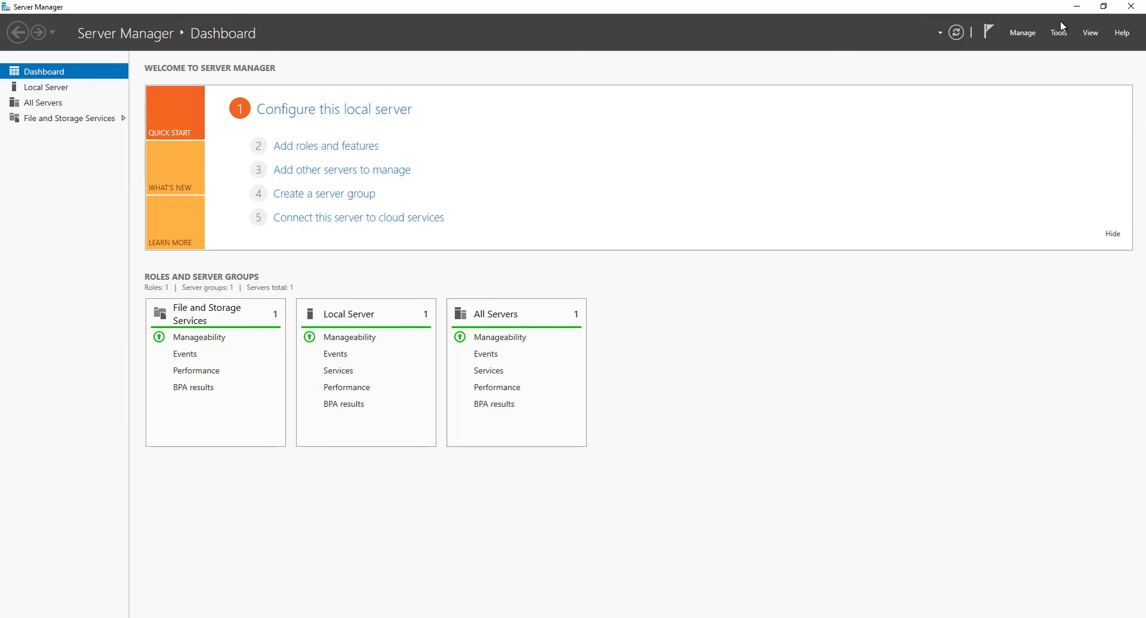
Start adding roles and features on SCCM.mydomain.com as a role-based installation and proceed to the server roles selection.
{"action": "left_click", "coordinate": [1058, 33]}
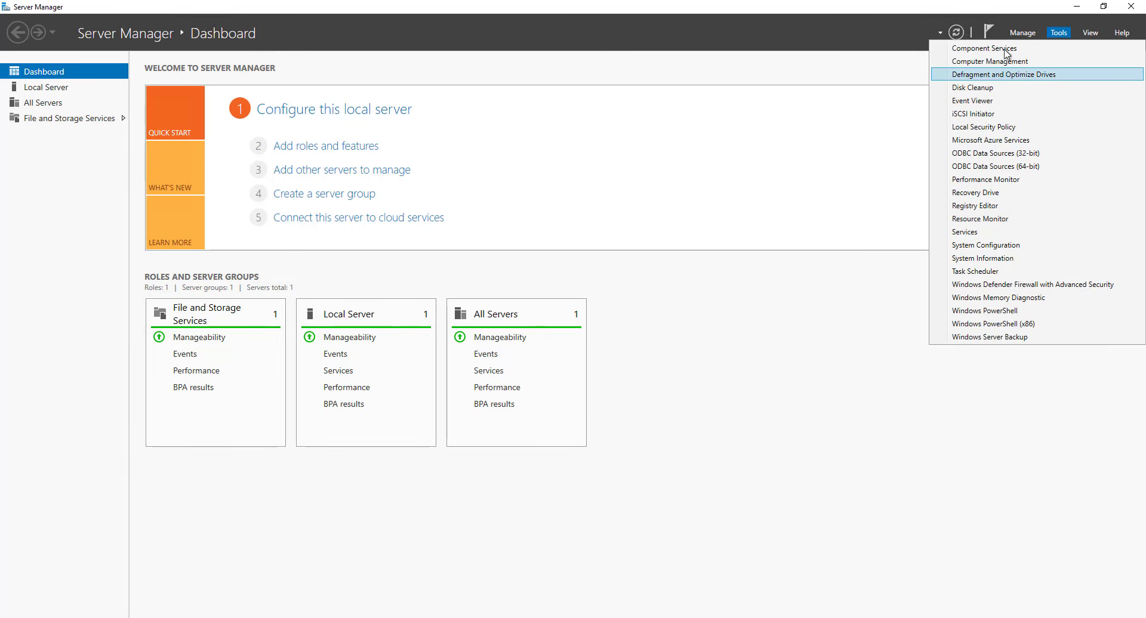
{"action": "left_click", "coordinate": [1022, 33]}
{"action": "left_click", "coordinate": [1023, 33]}
{"action": "left_click", "coordinate": [1057, 50]}
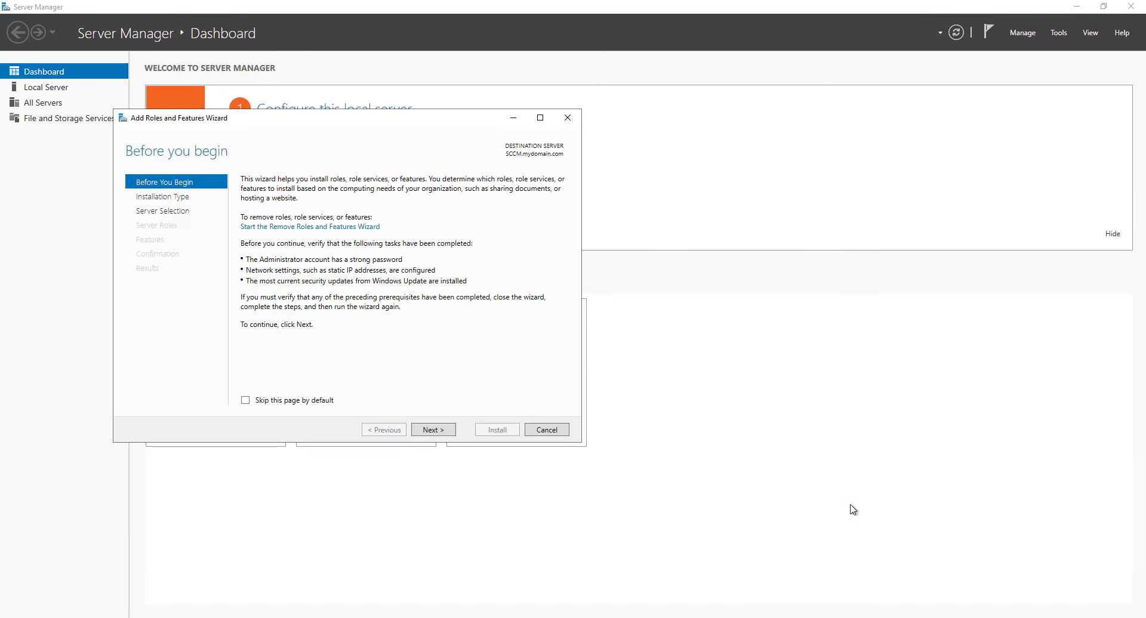
{"action": "left_click", "coordinate": [446, 436]}
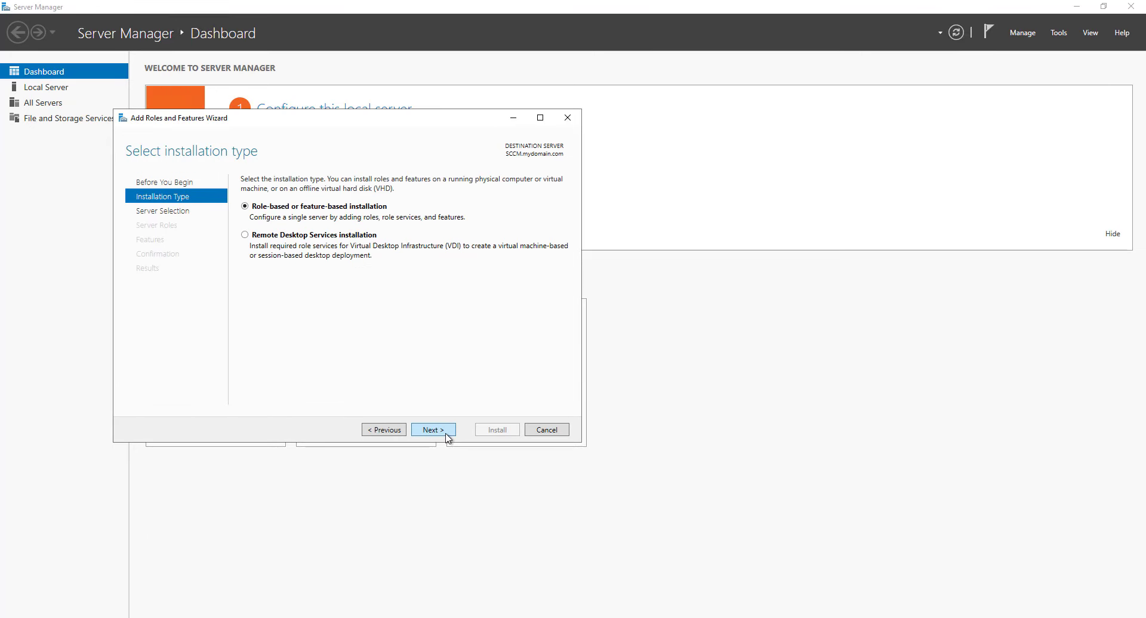
{"action": "left_click", "coordinate": [447, 435]}
{"action": "left_click", "coordinate": [446, 435]}
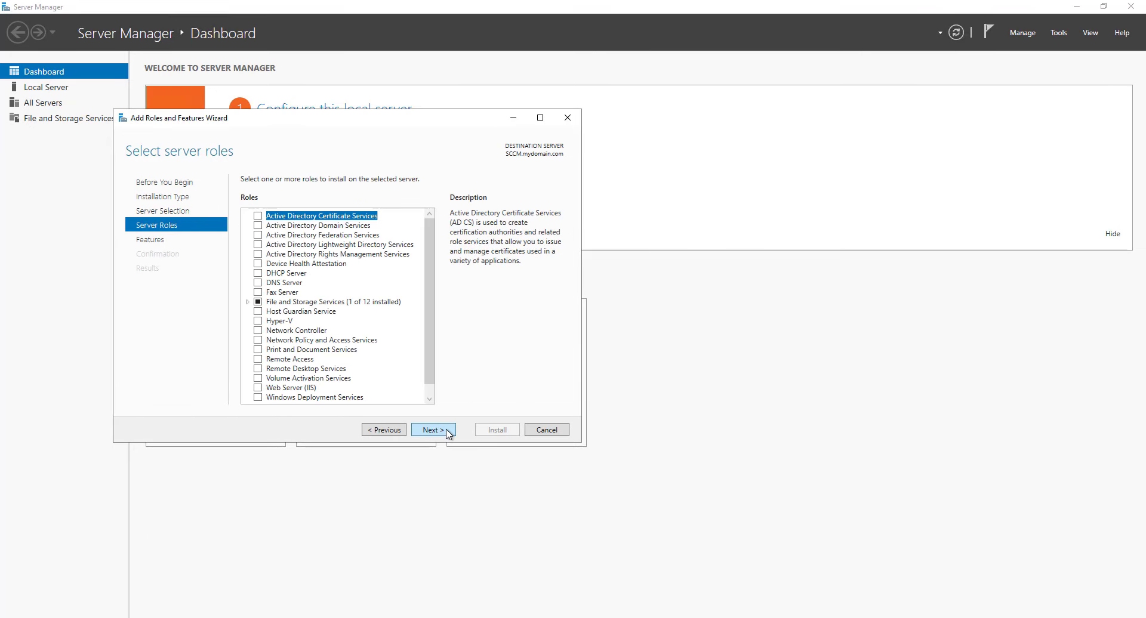
Select the Web Server (IIS) role with its required management tools and continue to the features selection.
{"action": "scroll", "coordinate": [322, 315], "scroll_direction": "down", "scroll_amount": 1}
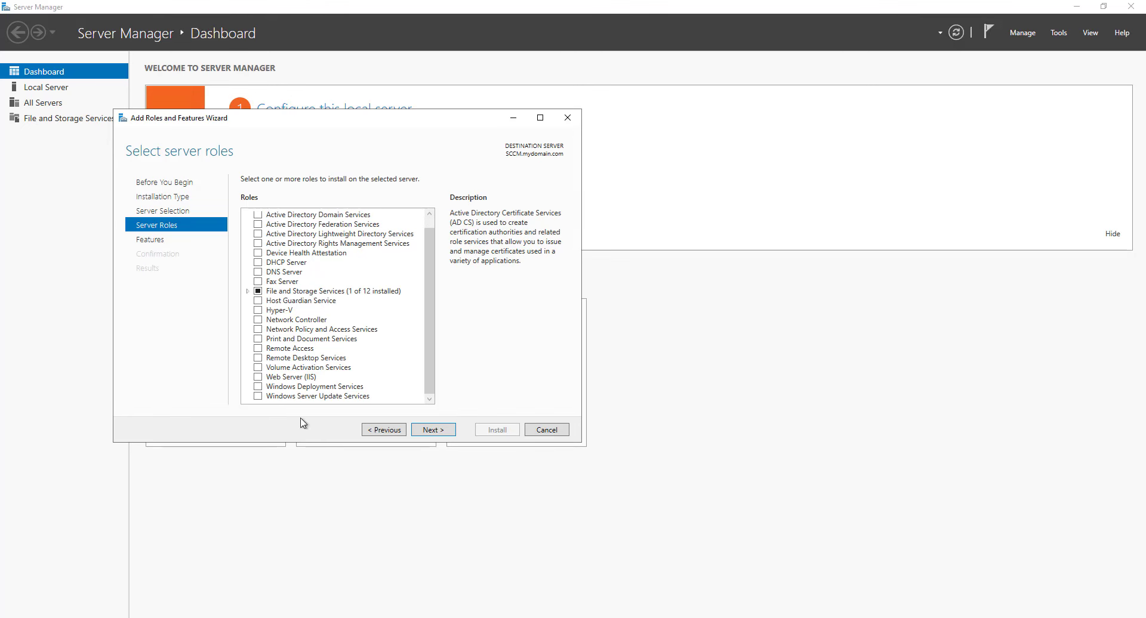
{"action": "left_click", "coordinate": [258, 377]}
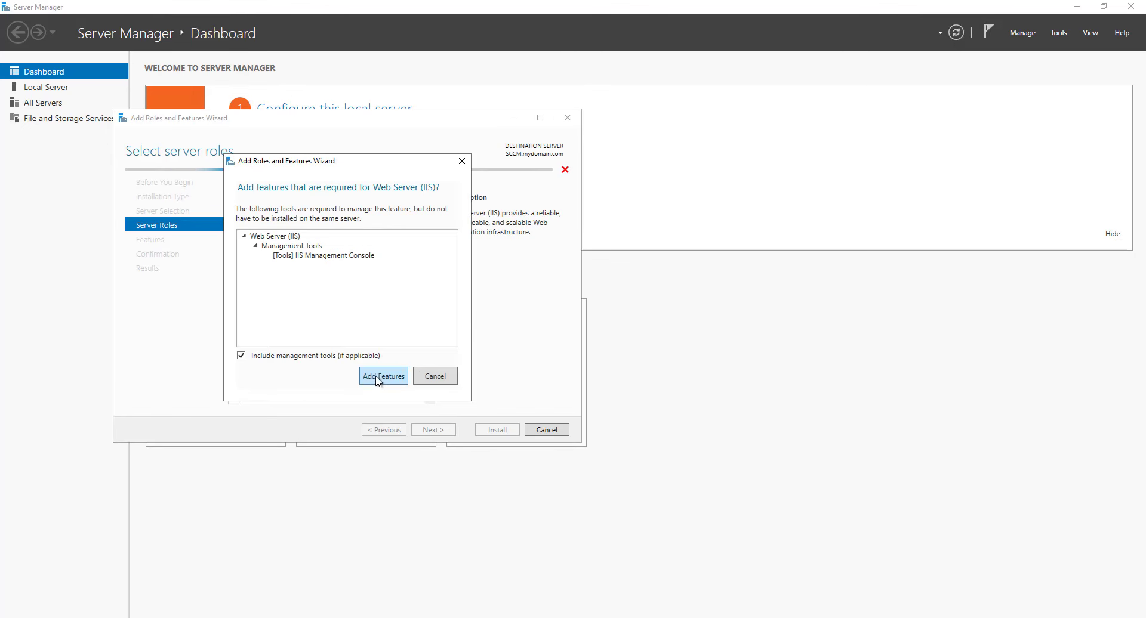
{"action": "left_click", "coordinate": [378, 382]}
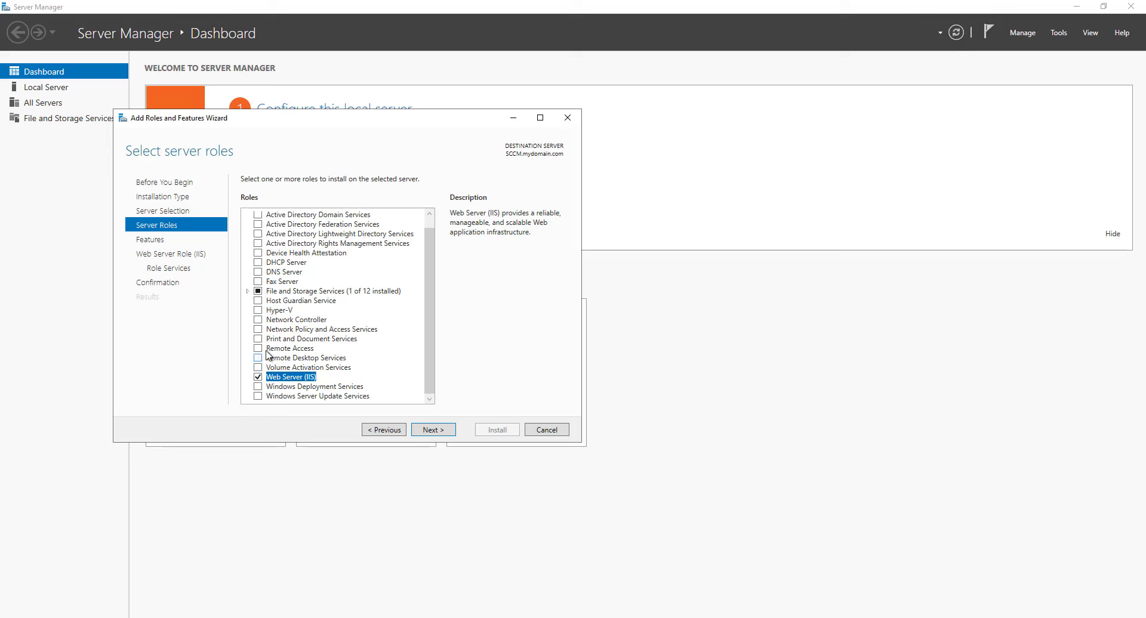
{"action": "scroll", "coordinate": [283, 341], "scroll_direction": "up", "scroll_amount": 1}
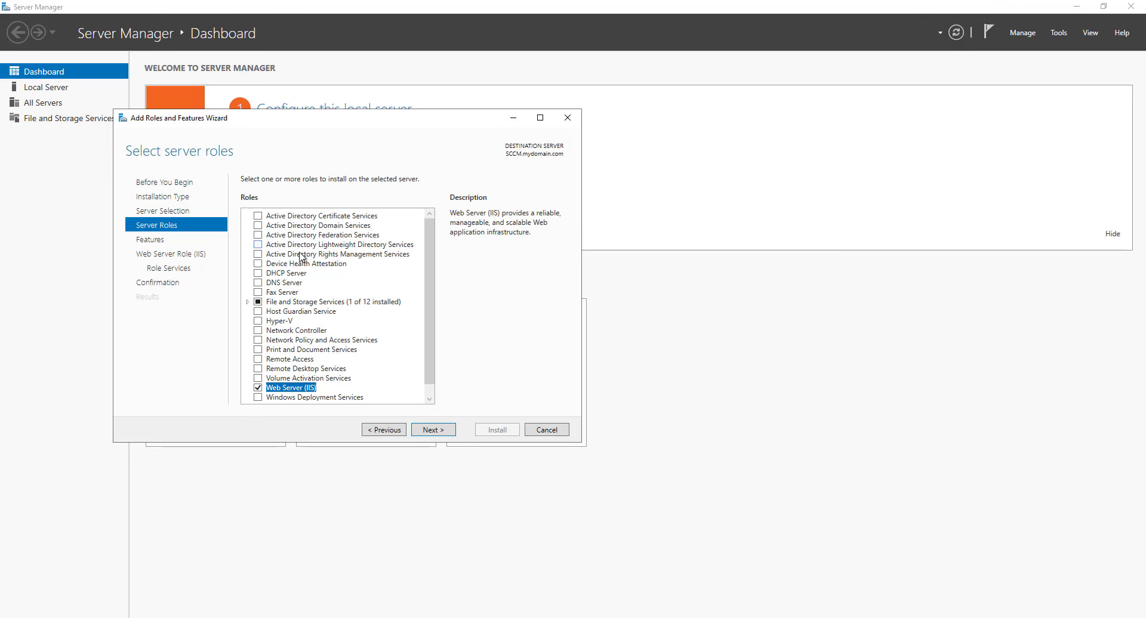
{"action": "scroll", "coordinate": [305, 277], "scroll_direction": "down", "scroll_amount": 1}
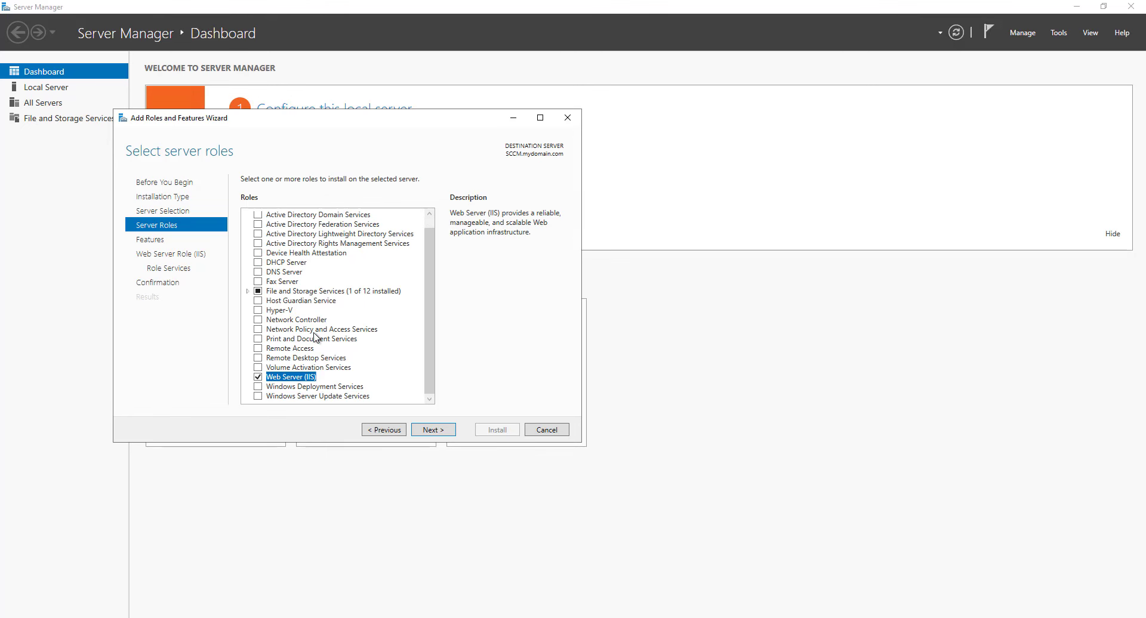
{"action": "left_click", "coordinate": [426, 434]}
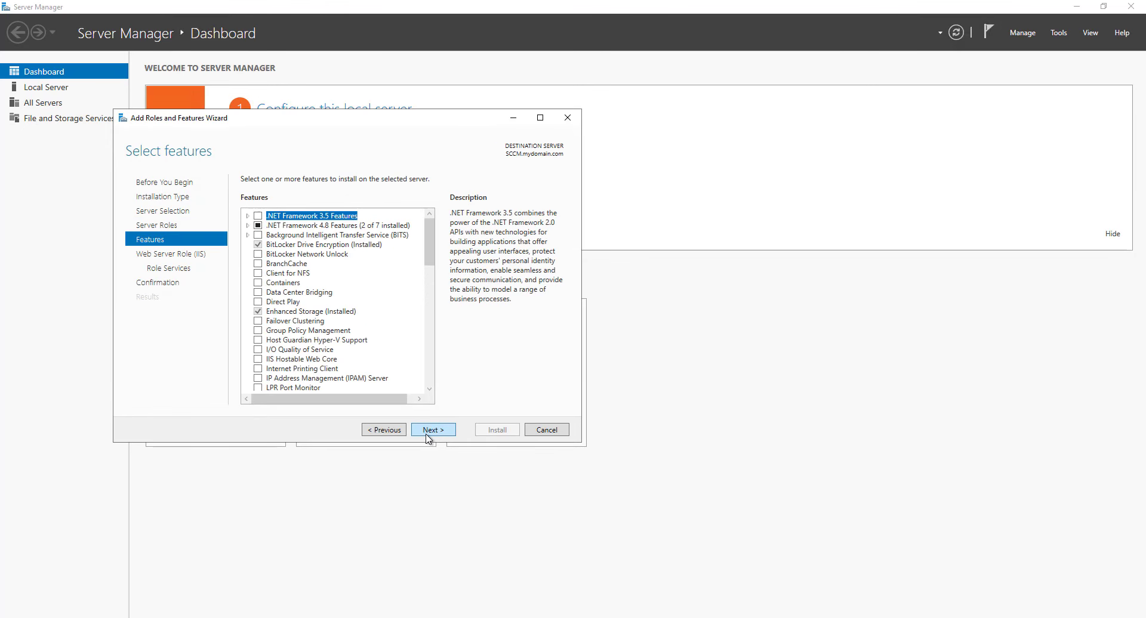
Select .NET Framework 3.5 Features and Background Intelligent Transfer Service (BITS) together with its required role services and tools.
{"action": "left_click", "coordinate": [248, 225]}
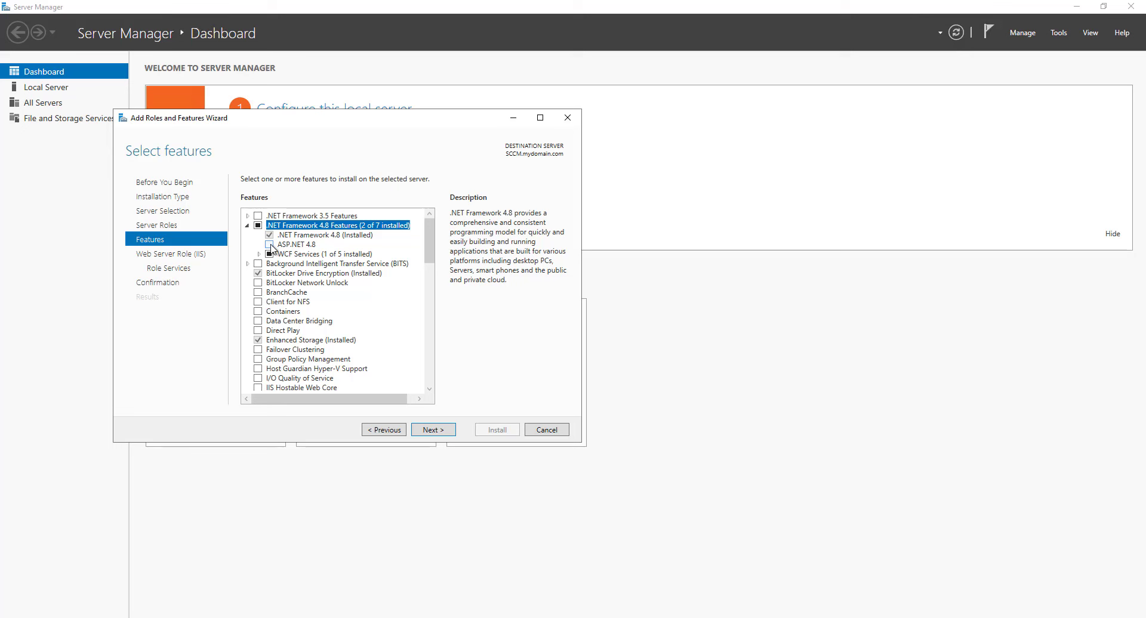
{"action": "left_click", "coordinate": [247, 226]}
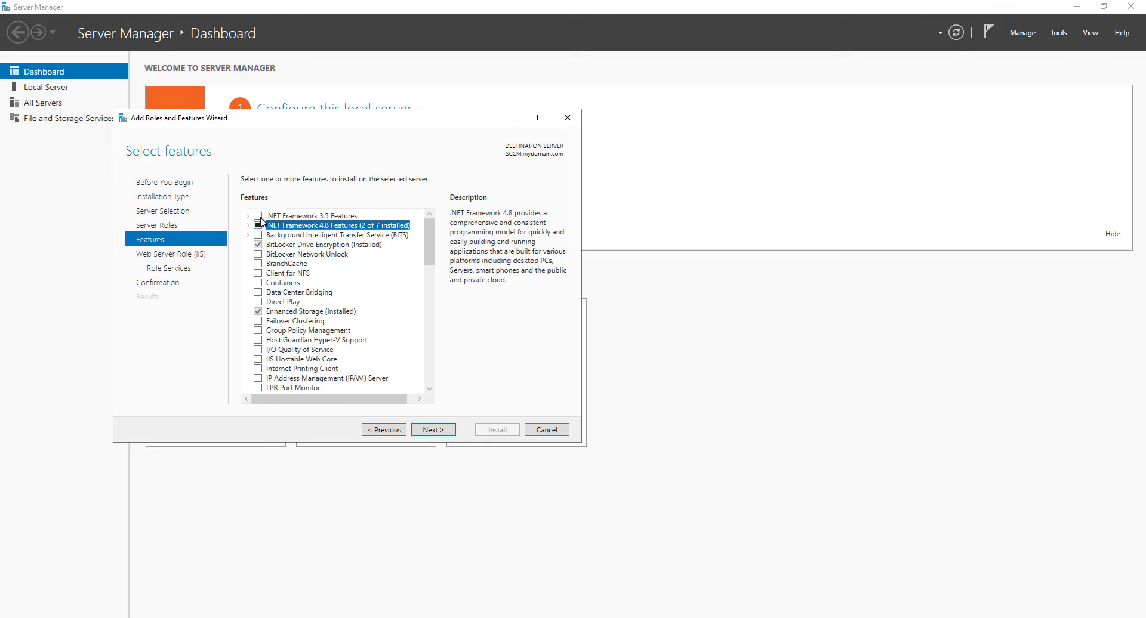
{"action": "left_click", "coordinate": [257, 216]}
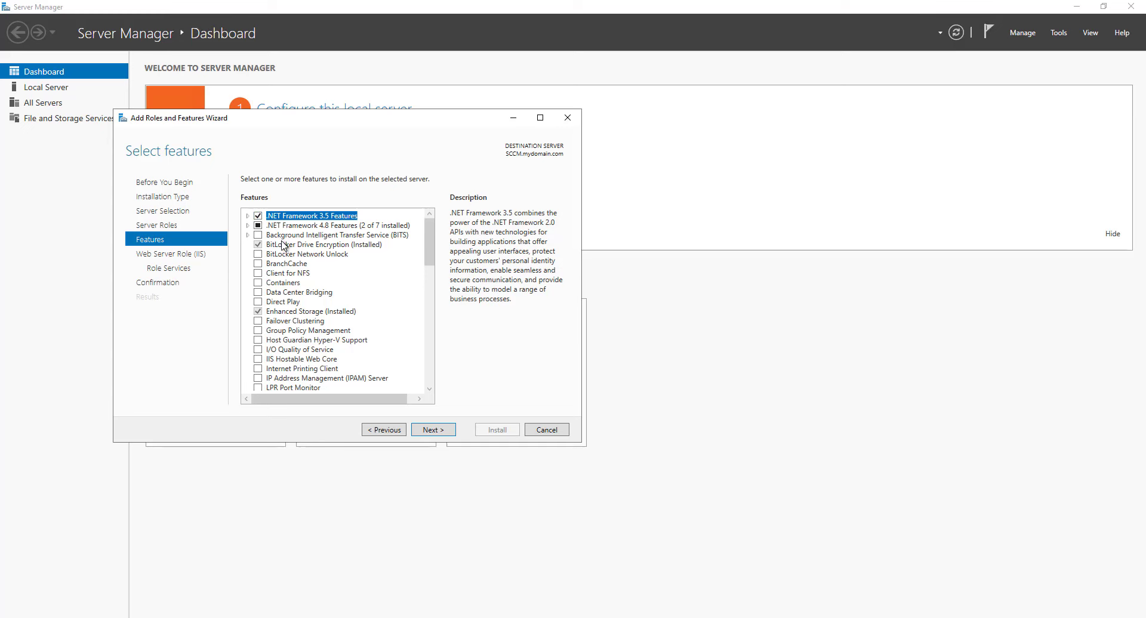
{"action": "left_click", "coordinate": [258, 235]}
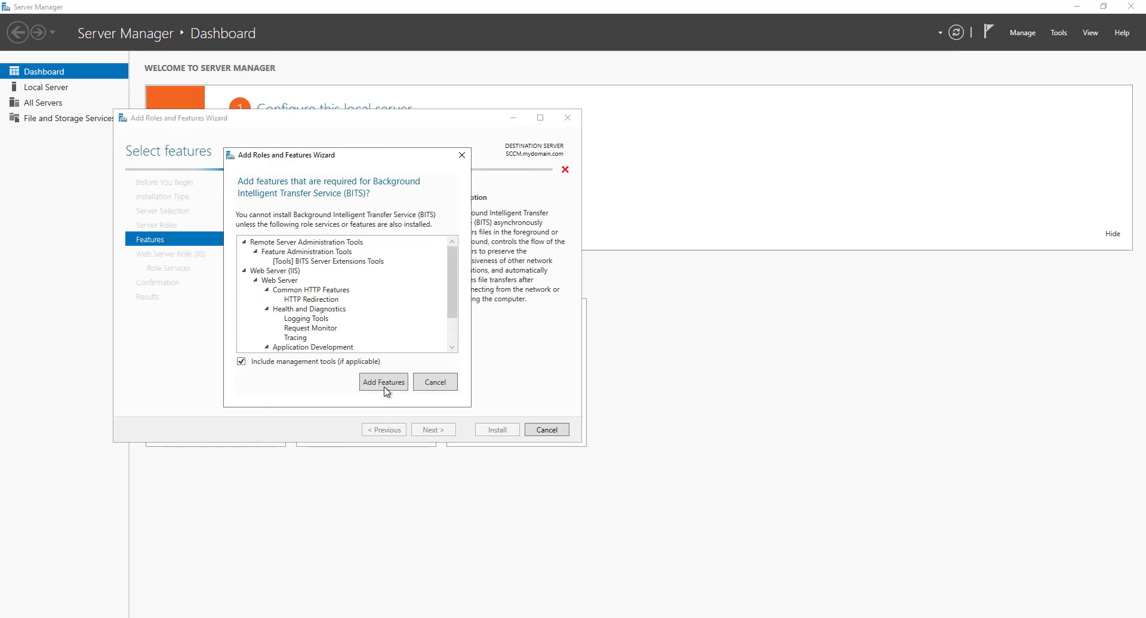
{"action": "left_click", "coordinate": [382, 386]}
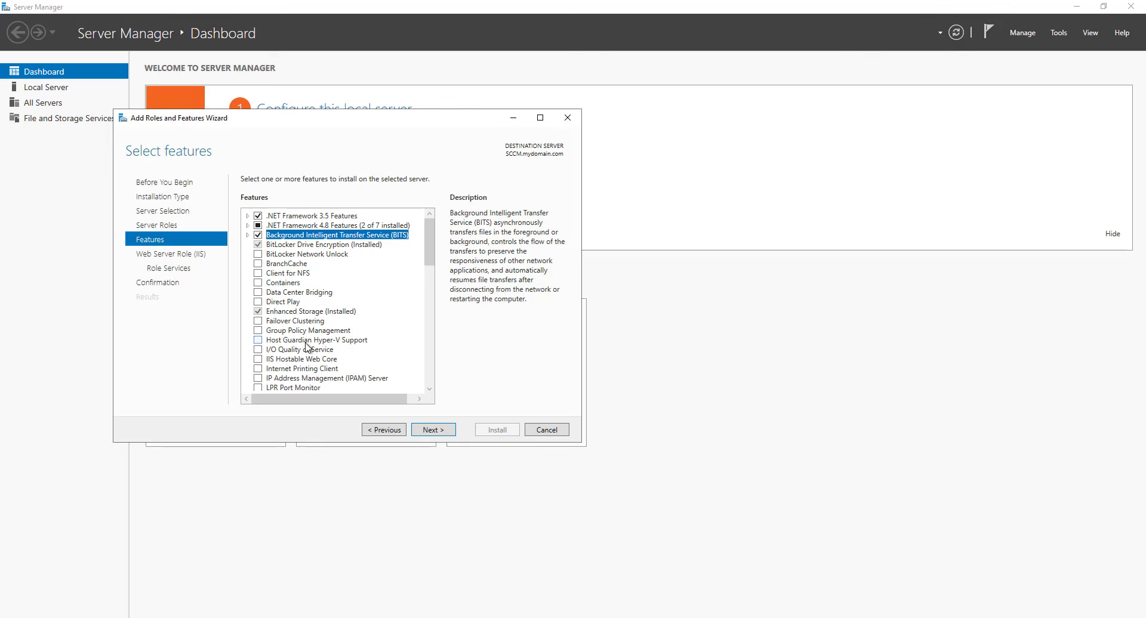
Select the Remote Differential Compression feature for installation.
{"action": "scroll", "coordinate": [302, 303], "scroll_direction": "down", "scroll_amount": 13}
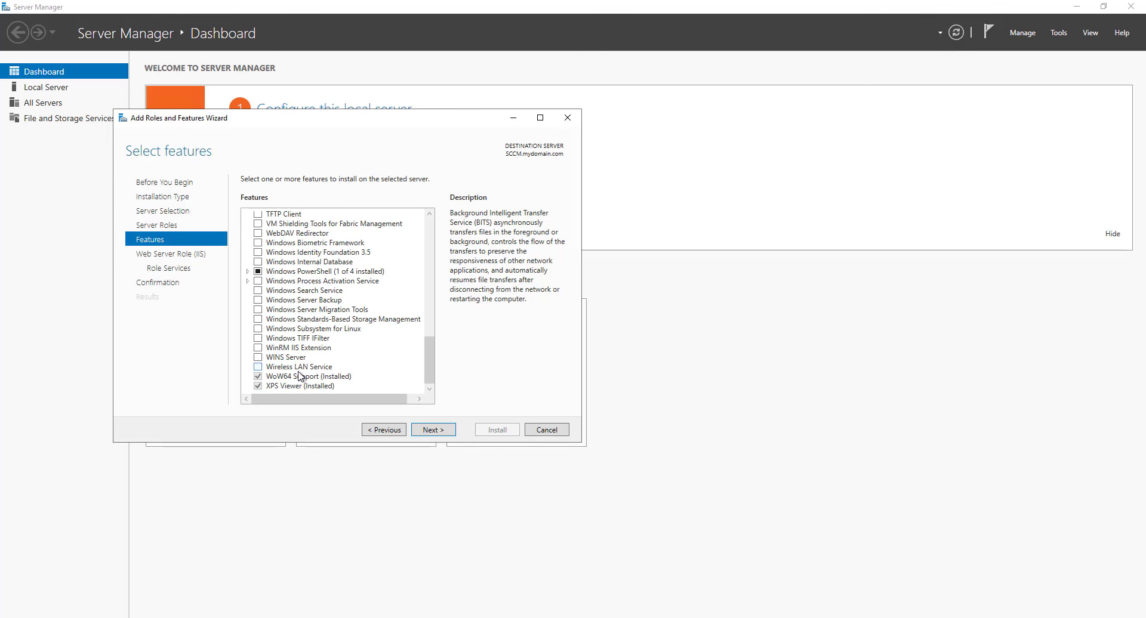
{"action": "scroll", "coordinate": [300, 368], "scroll_direction": "up", "scroll_amount": 5}
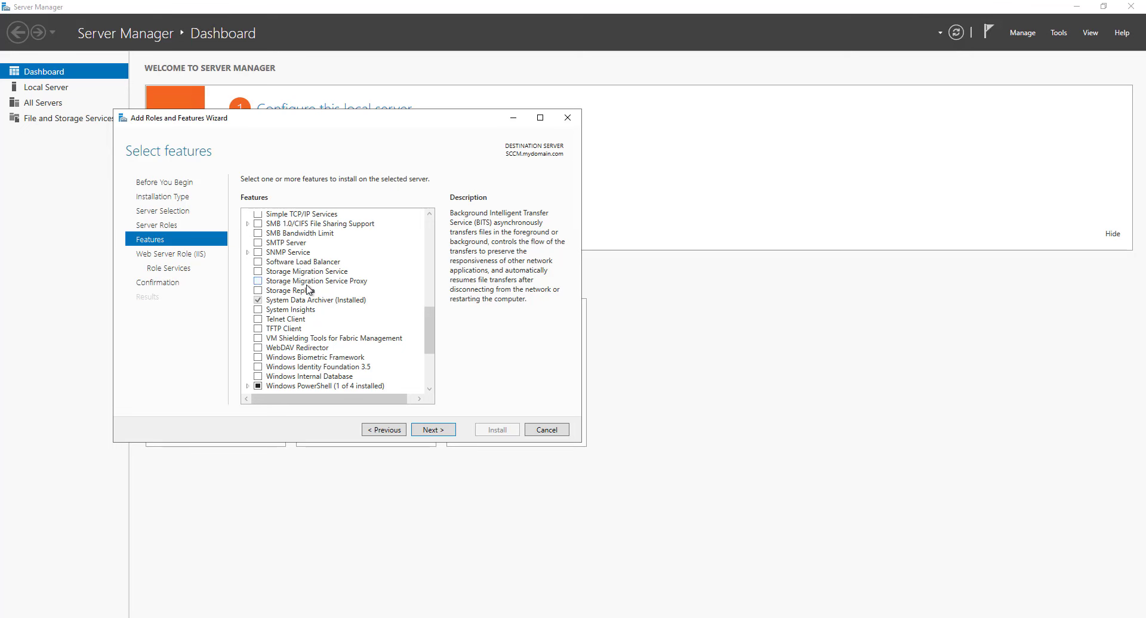
{"action": "scroll", "coordinate": [288, 332], "scroll_direction": "up", "scroll_amount": 1}
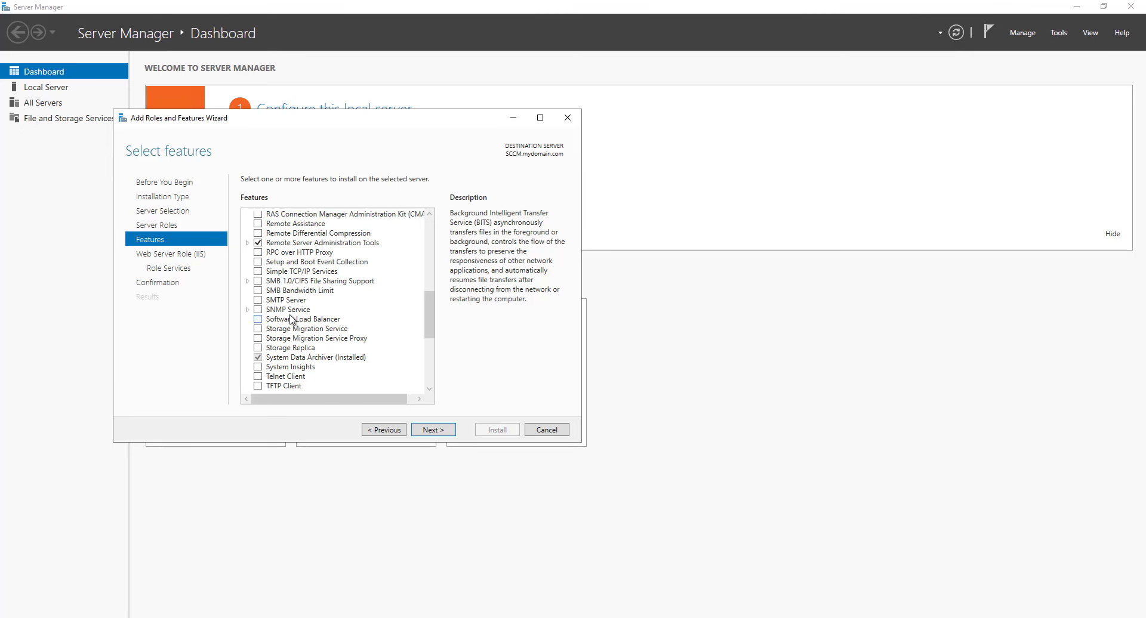
{"action": "left_click", "coordinate": [258, 233]}
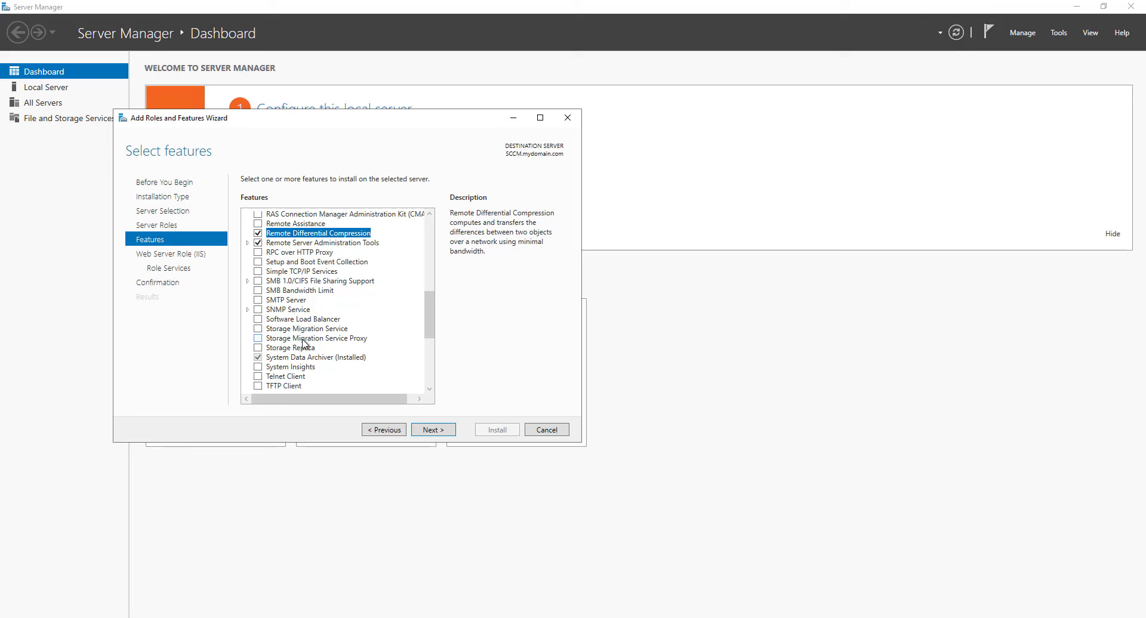
Review the whole features list to check which features are selected for installation.
{"action": "scroll", "coordinate": [304, 344], "scroll_direction": "down", "scroll_amount": 2}
{"action": "scroll", "coordinate": [303, 344], "scroll_direction": "up", "scroll_amount": 12}
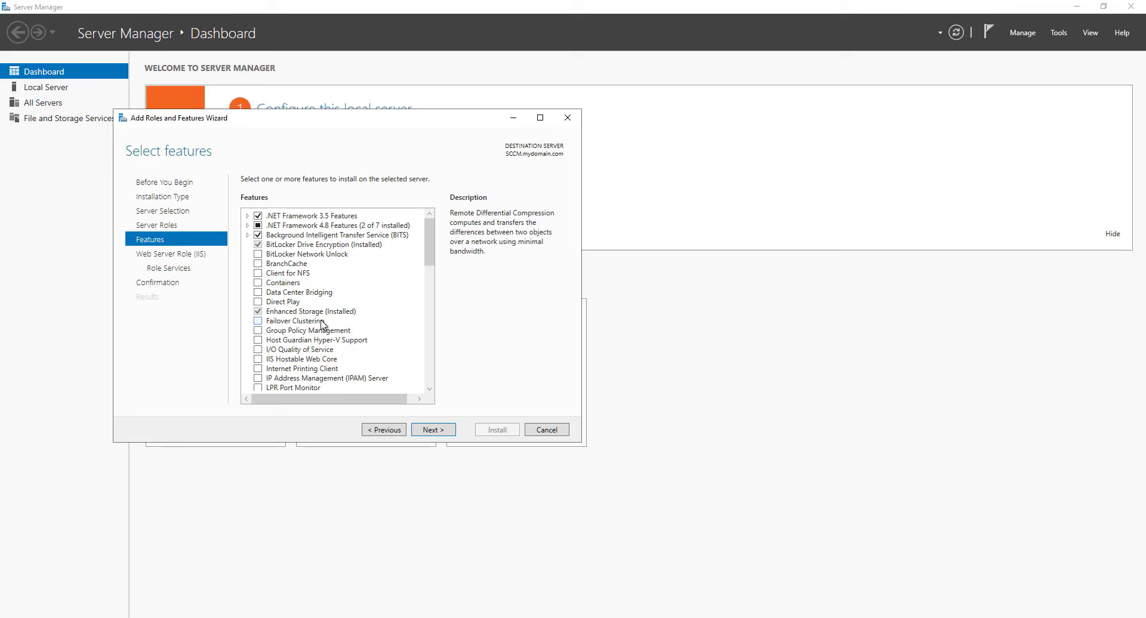
{"action": "scroll", "coordinate": [321, 324], "scroll_direction": "down", "scroll_amount": 4}
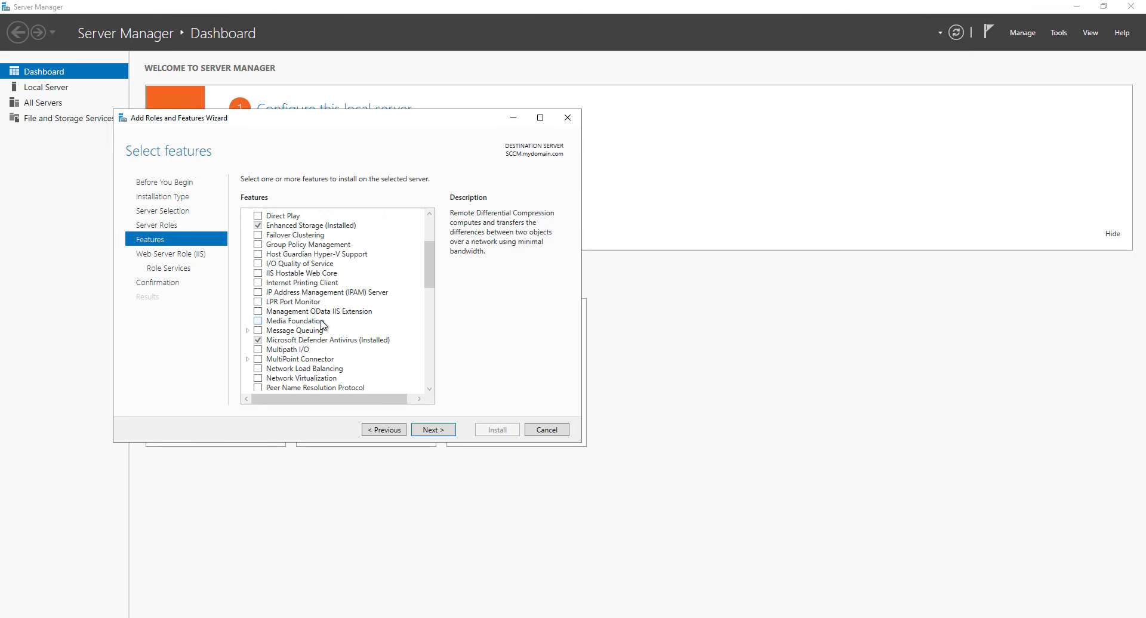
{"action": "scroll", "coordinate": [321, 325], "scroll_direction": "down", "scroll_amount": 2}
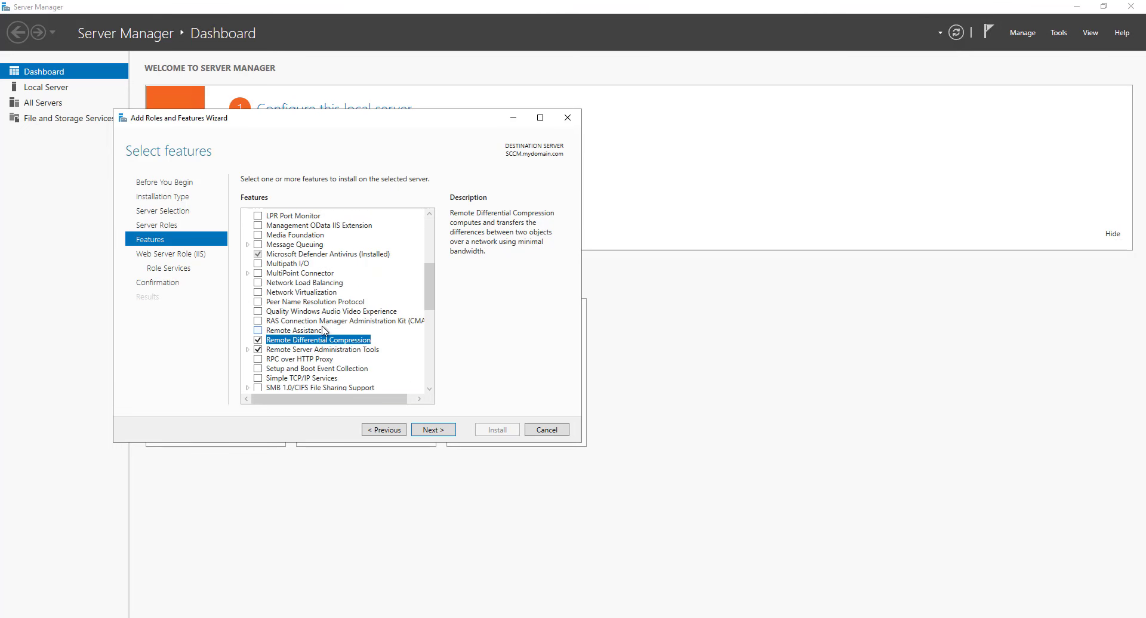
{"action": "scroll", "coordinate": [323, 332], "scroll_direction": "down", "scroll_amount": 4}
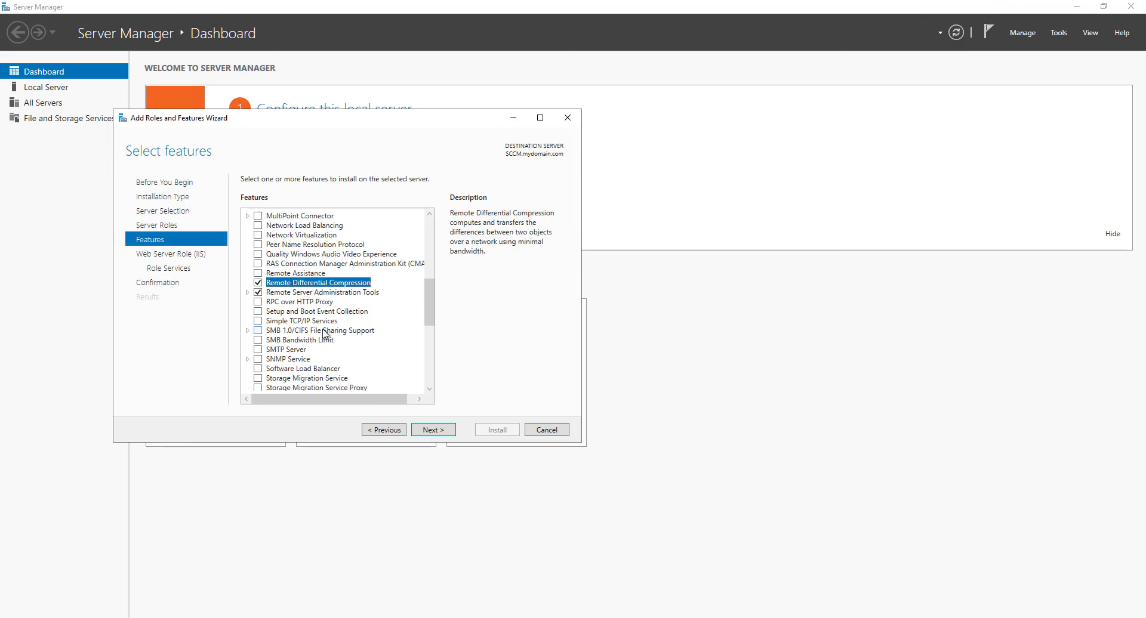
{"action": "scroll", "coordinate": [326, 334], "scroll_direction": "down", "scroll_amount": 6}
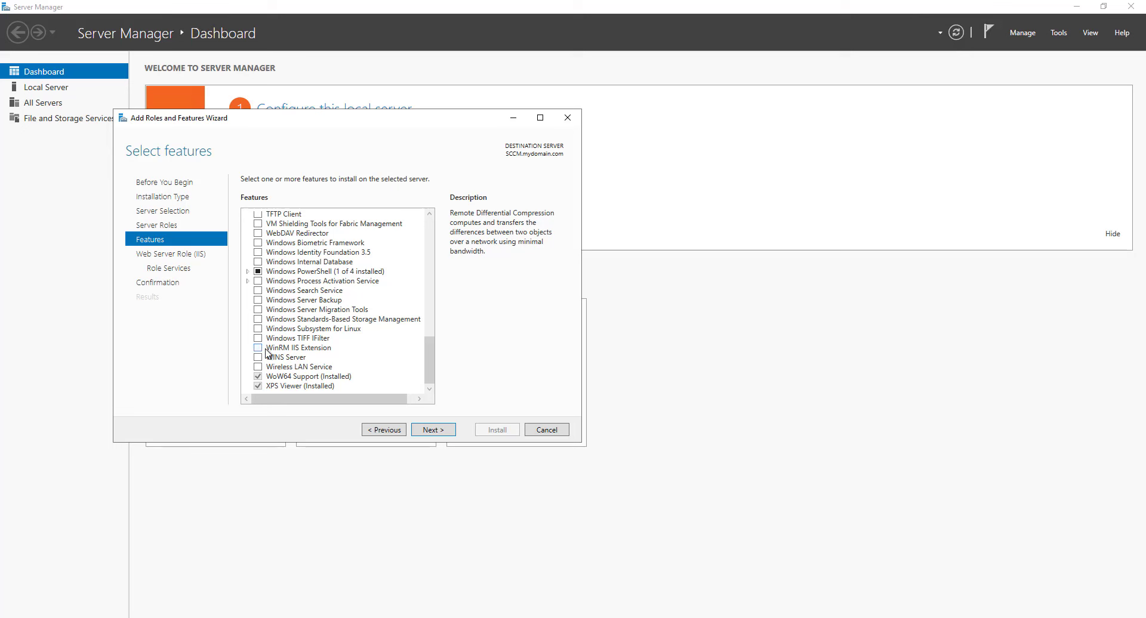
{"action": "scroll", "coordinate": [311, 346], "scroll_direction": "up", "scroll_amount": 15}
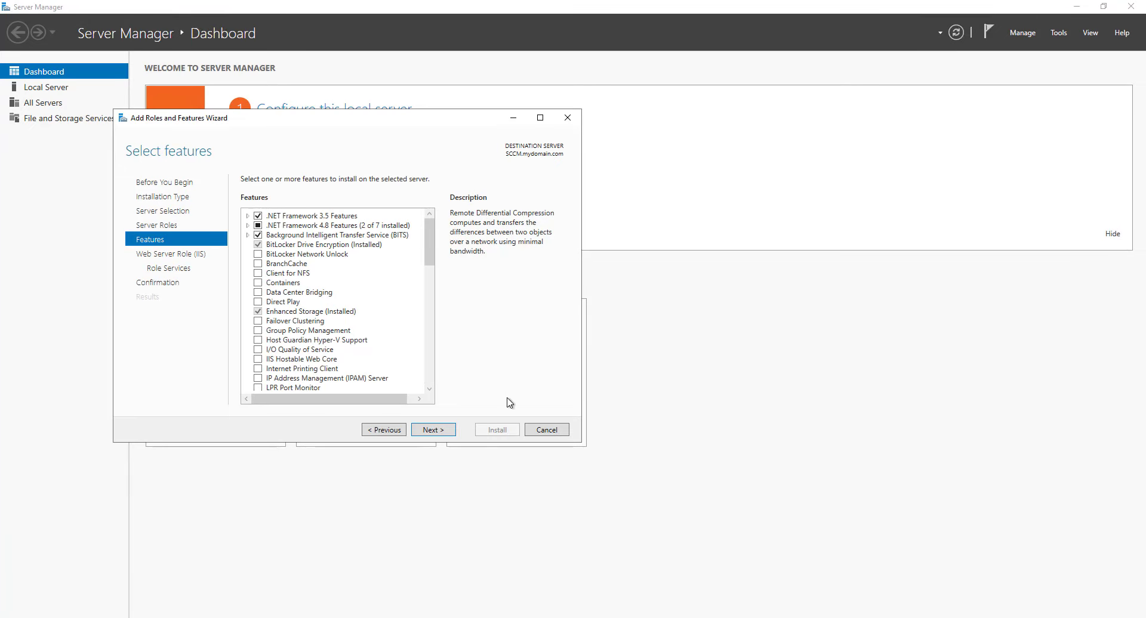
Add HTTP Activation with its required features and Non-HTTP Activation under .NET Framework 3.5 Features.
{"action": "left_click", "coordinate": [433, 430]}
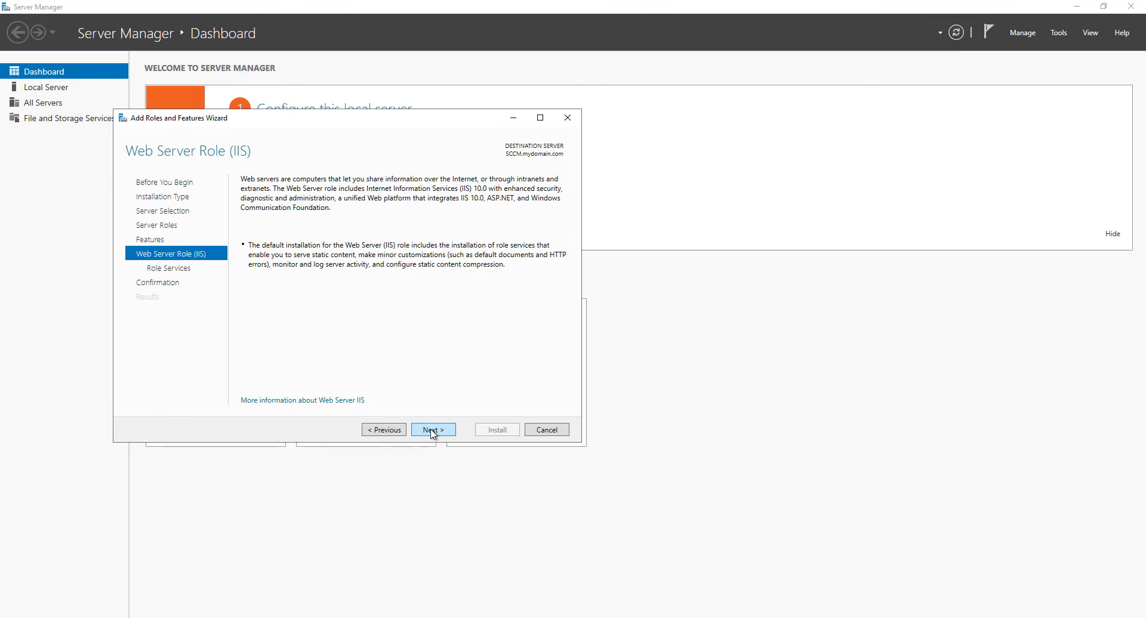
{"action": "left_click", "coordinate": [386, 431]}
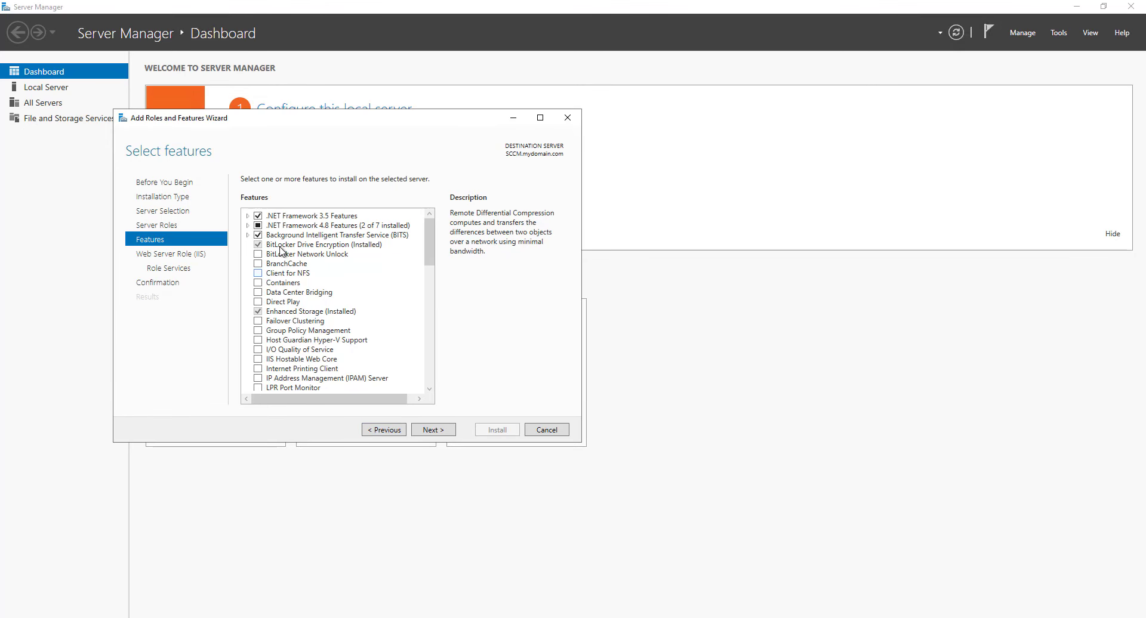
{"action": "left_click", "coordinate": [247, 216]}
{"action": "left_click", "coordinate": [270, 236]}
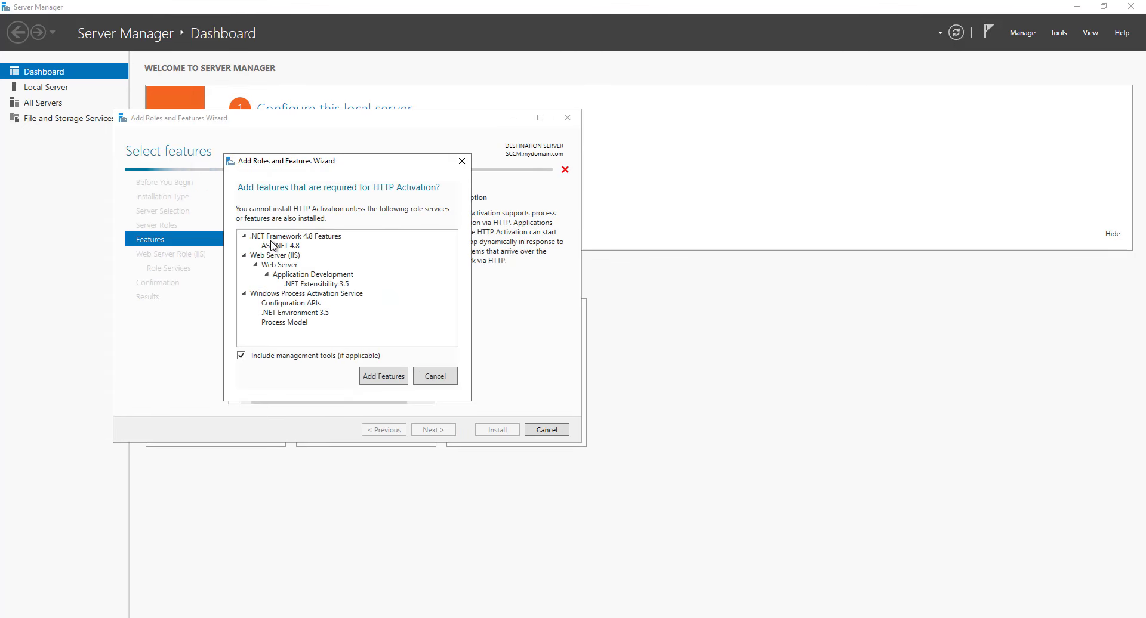
{"action": "left_click", "coordinate": [388, 377]}
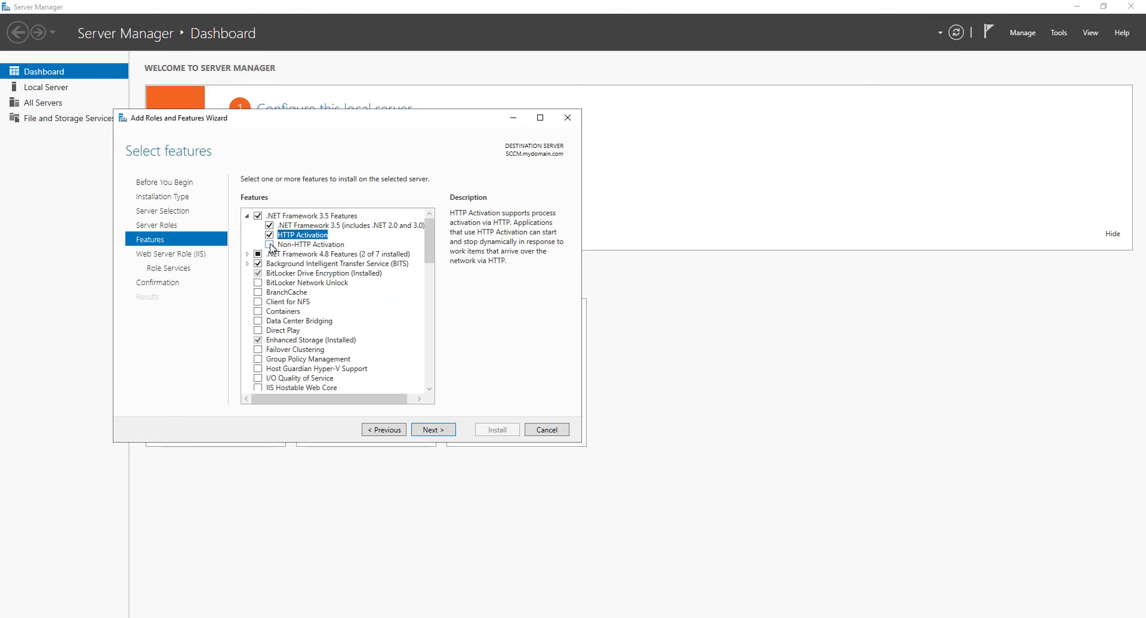
{"action": "left_click", "coordinate": [270, 245]}
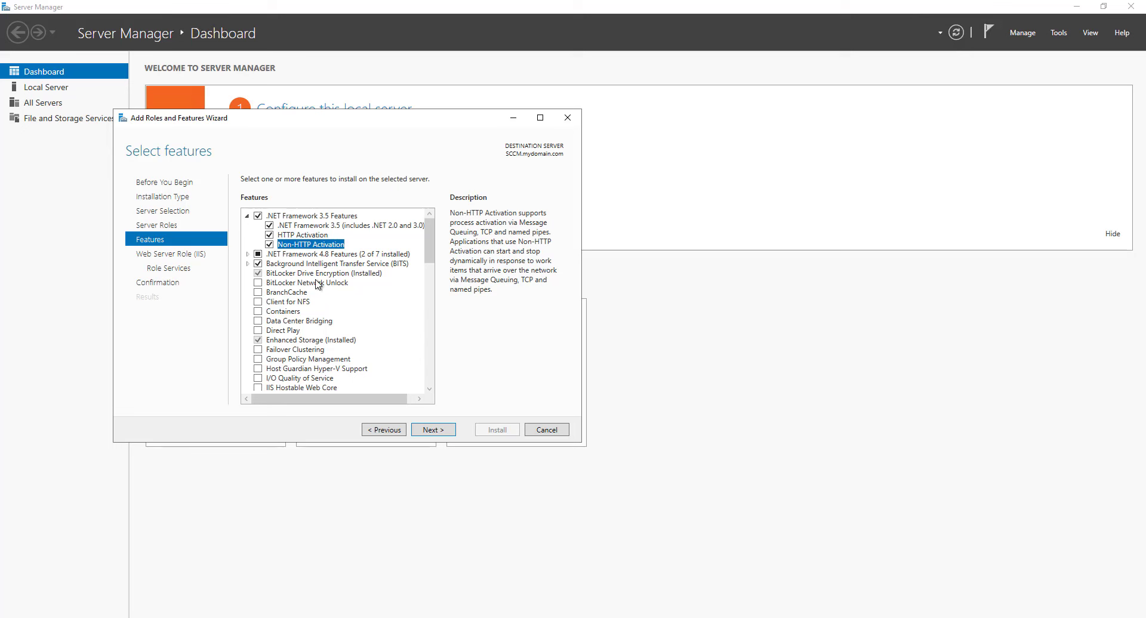
Select HTTP, Message Queuing (MSMQ), Named Pipe and TCP Activation under the .NET Framework 4.8 WCF Services, including their required features.
{"action": "left_click", "coordinate": [247, 264]}
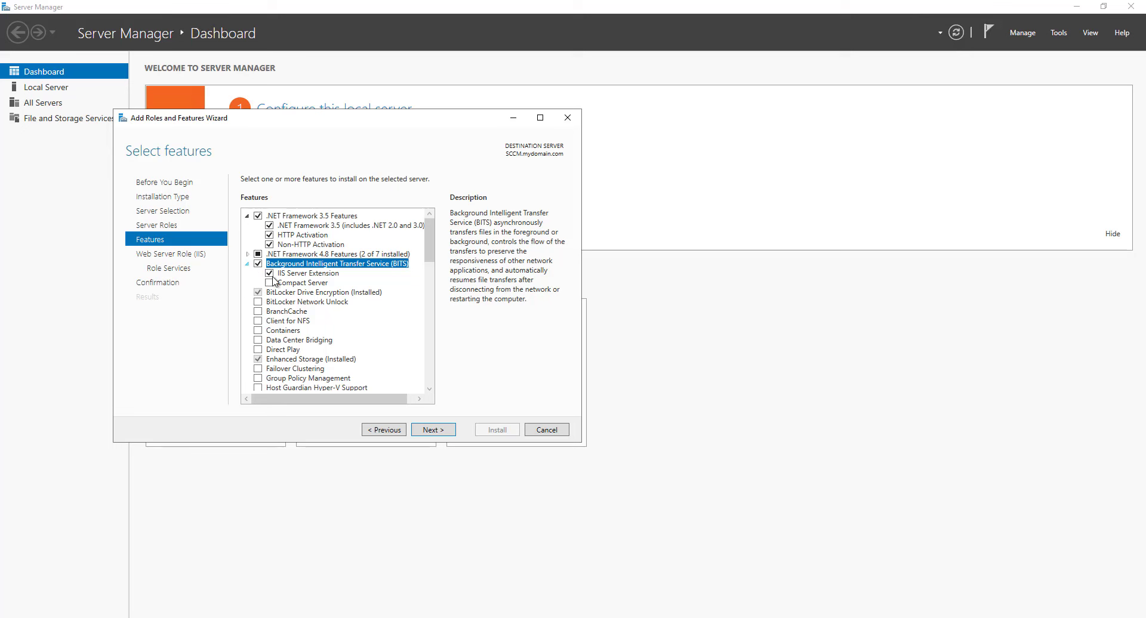
{"action": "left_click", "coordinate": [247, 255]}
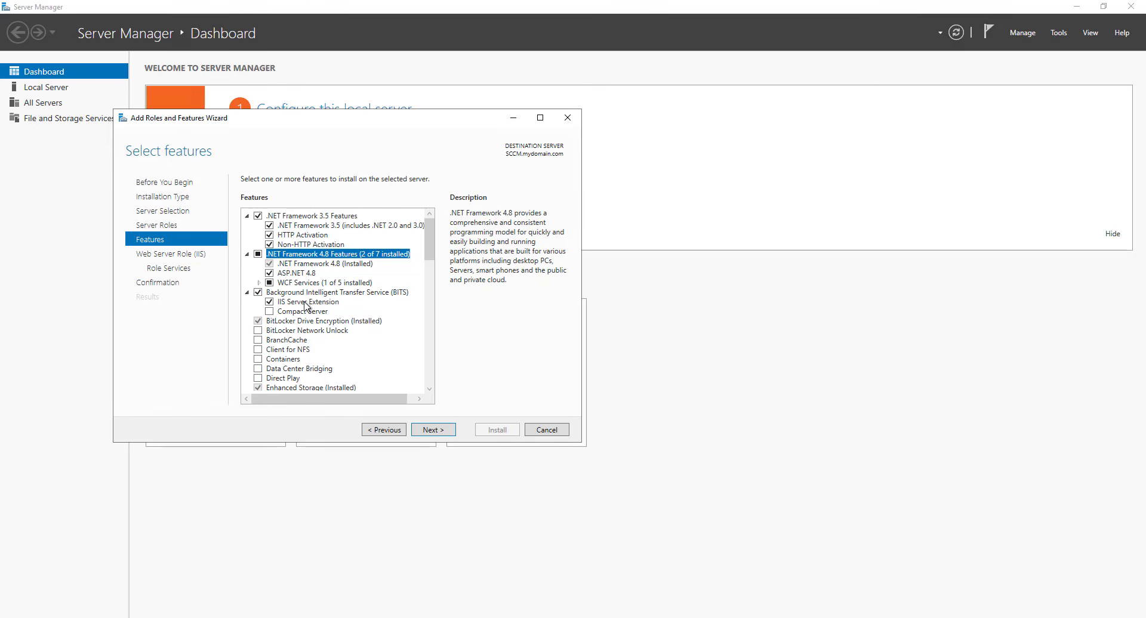
{"action": "left_click", "coordinate": [259, 283]}
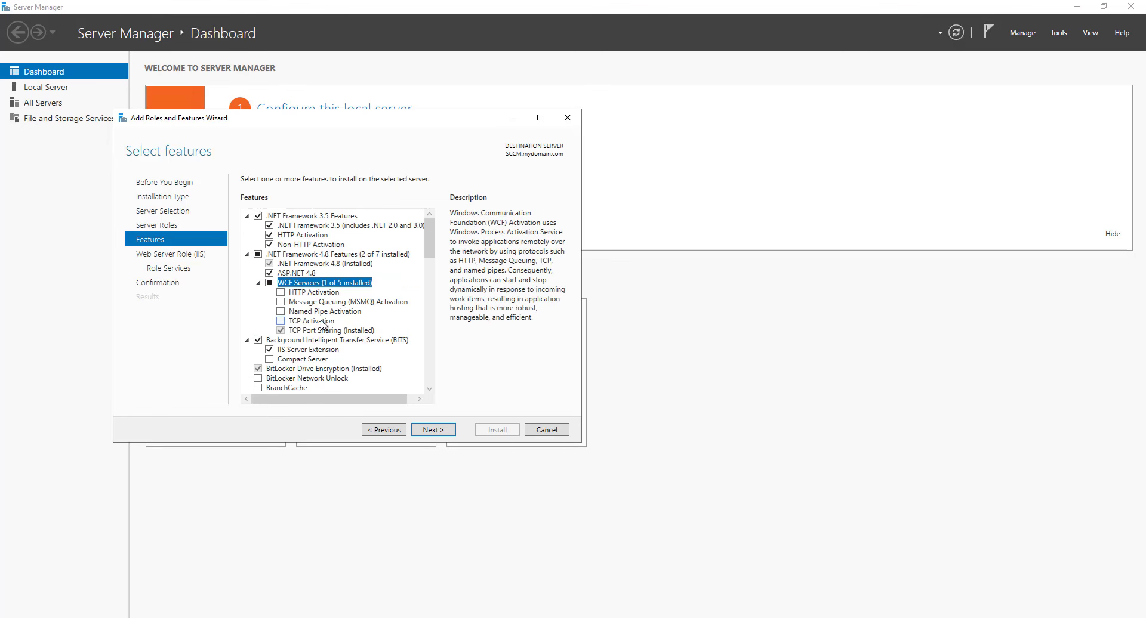
{"action": "left_click", "coordinate": [281, 293]}
{"action": "left_click", "coordinate": [383, 376]}
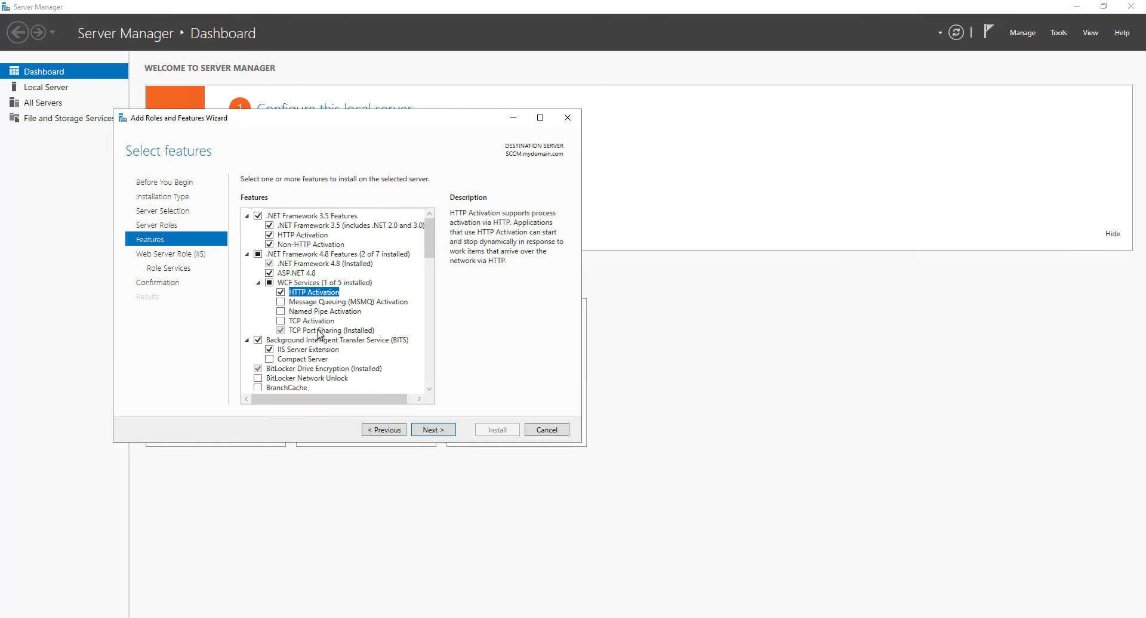
{"action": "left_click", "coordinate": [283, 302]}
{"action": "left_click", "coordinate": [385, 382]}
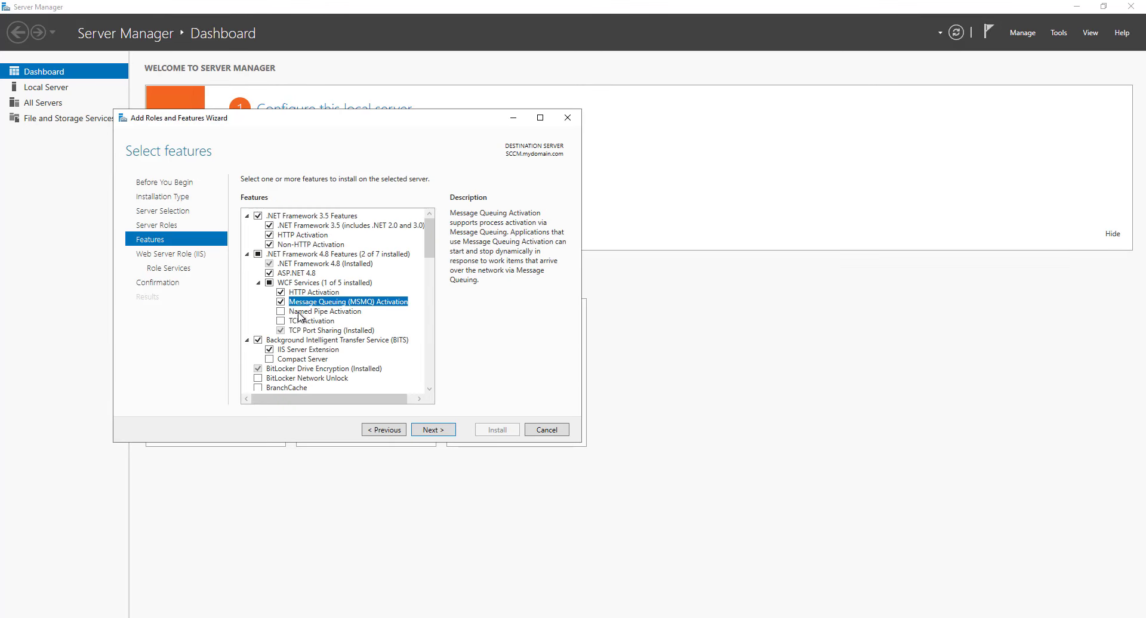
{"action": "left_click", "coordinate": [281, 311]}
{"action": "left_click", "coordinate": [280, 321]}
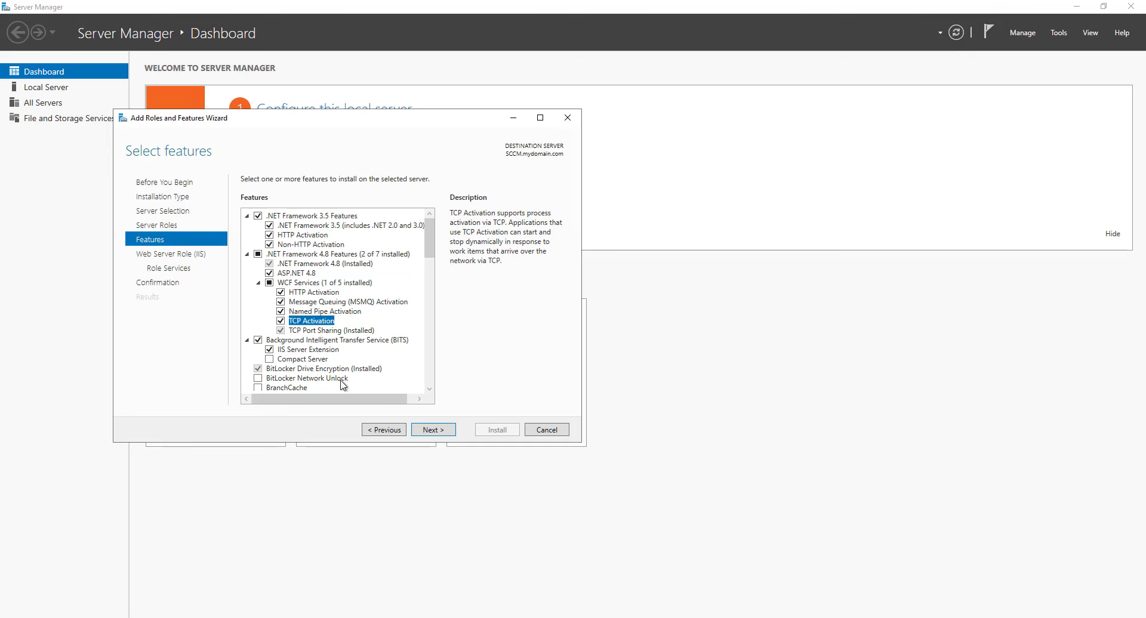
{"action": "left_click", "coordinate": [258, 283]}
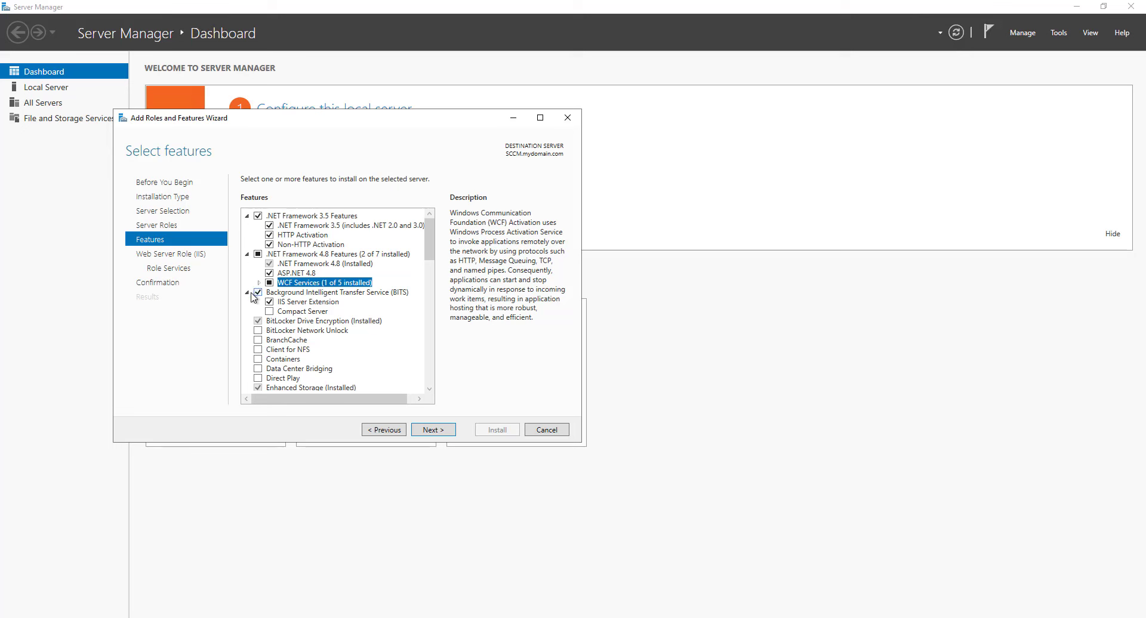
Select the BITS Compact Server feature and continue to the Web Server (IIS) role services selection.
{"action": "left_click", "coordinate": [270, 311]}
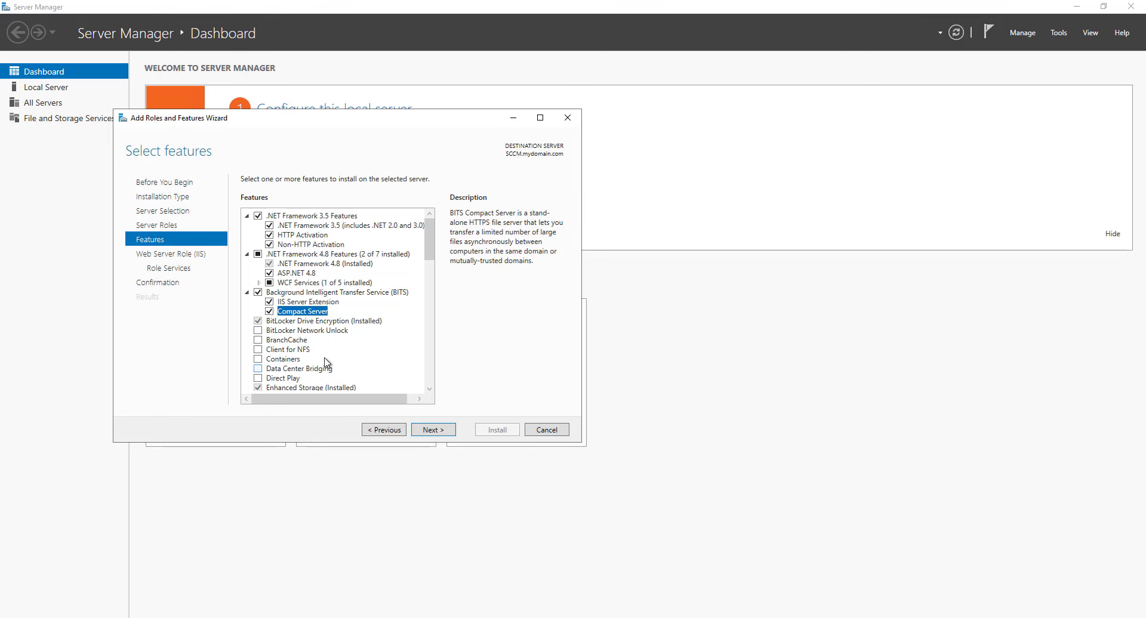
{"action": "scroll", "coordinate": [322, 338], "scroll_direction": "down", "scroll_amount": 3}
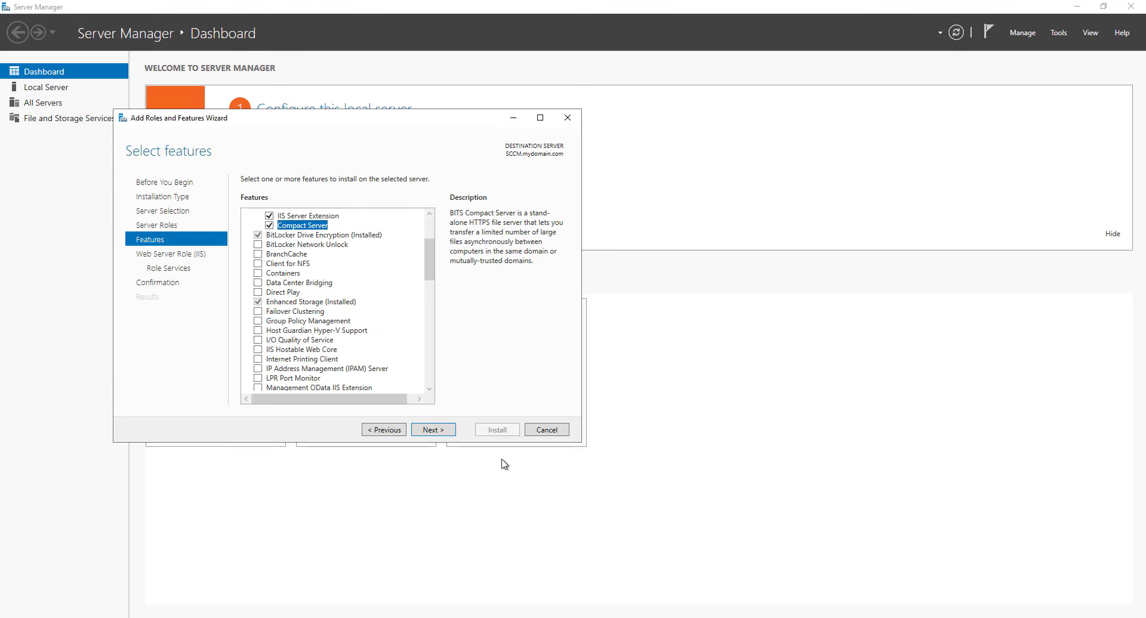
{"action": "left_click", "coordinate": [446, 432]}
{"action": "left_click", "coordinate": [445, 432]}
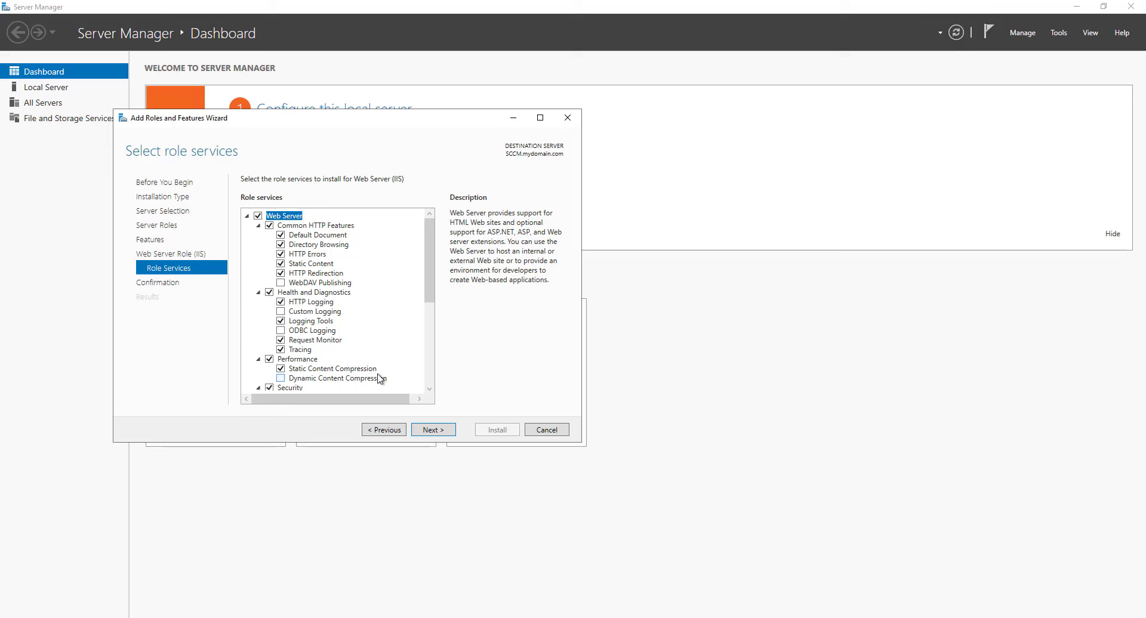
Select the Windows Authentication role service under the Web Server's Security group.
{"action": "scroll", "coordinate": [303, 387], "scroll_direction": "down", "scroll_amount": 1}
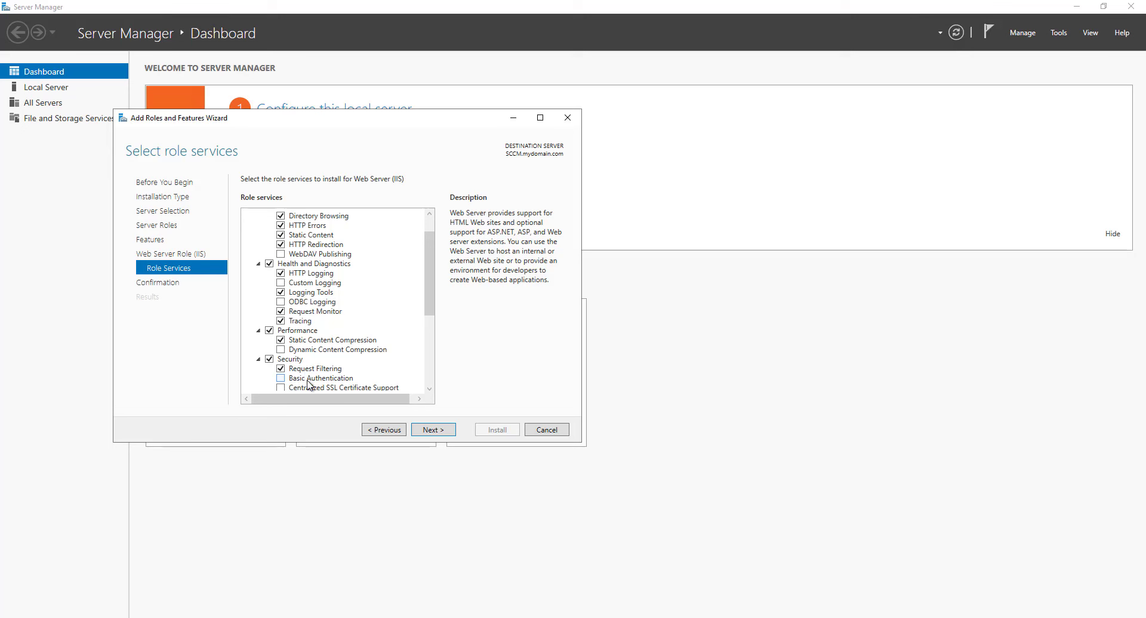
{"action": "scroll", "coordinate": [350, 363], "scroll_direction": "down", "scroll_amount": 1}
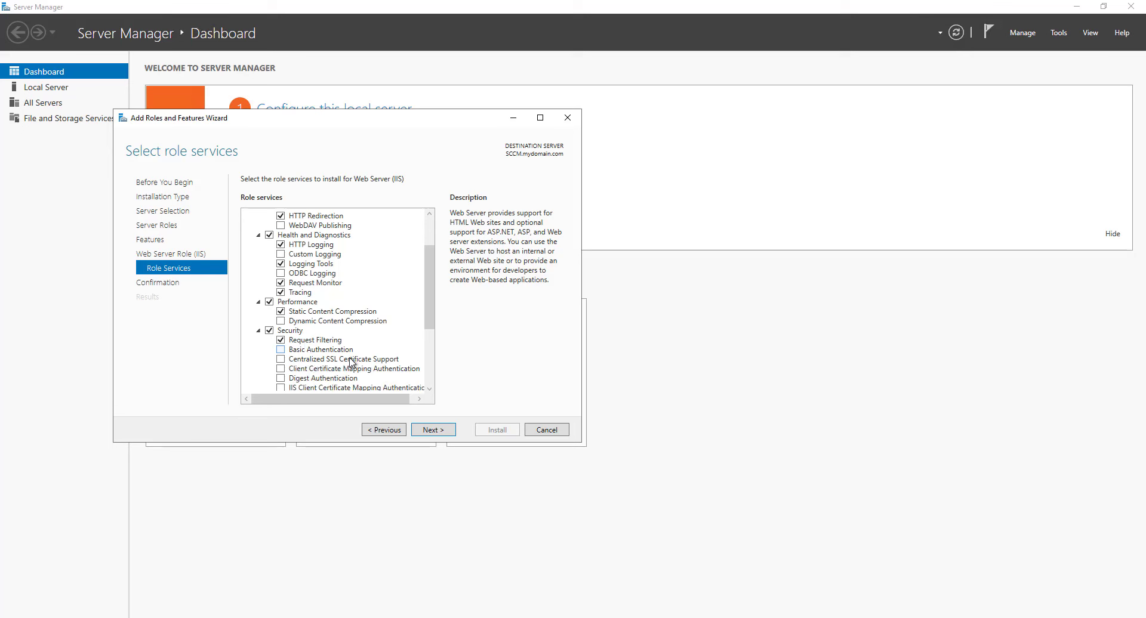
{"action": "scroll", "coordinate": [349, 366], "scroll_direction": "down", "scroll_amount": 2}
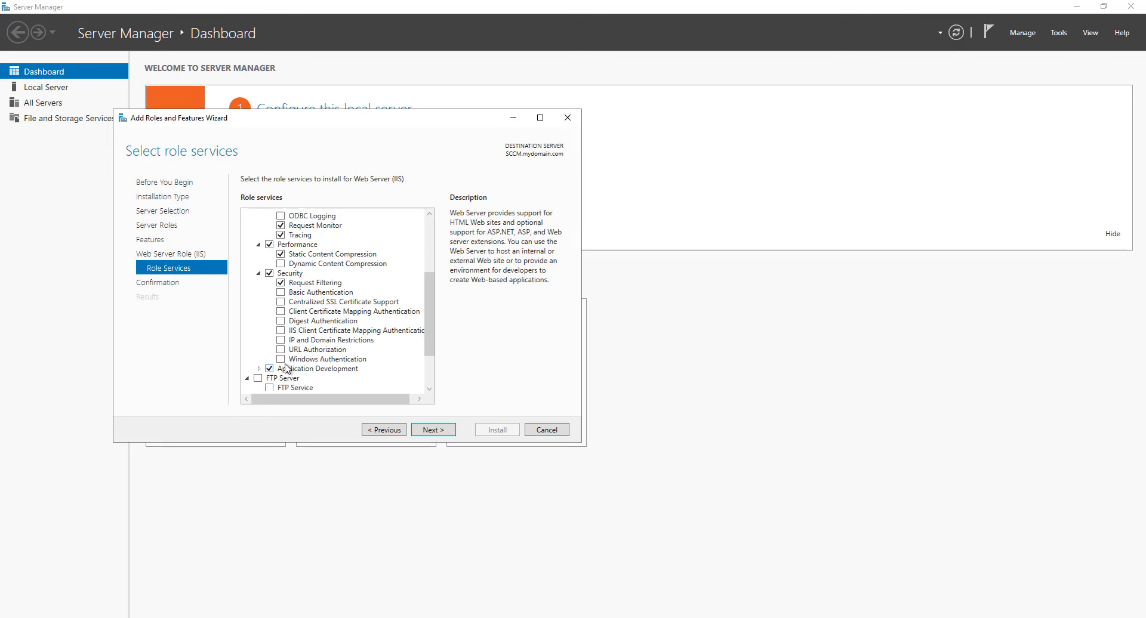
{"action": "left_click", "coordinate": [280, 359]}
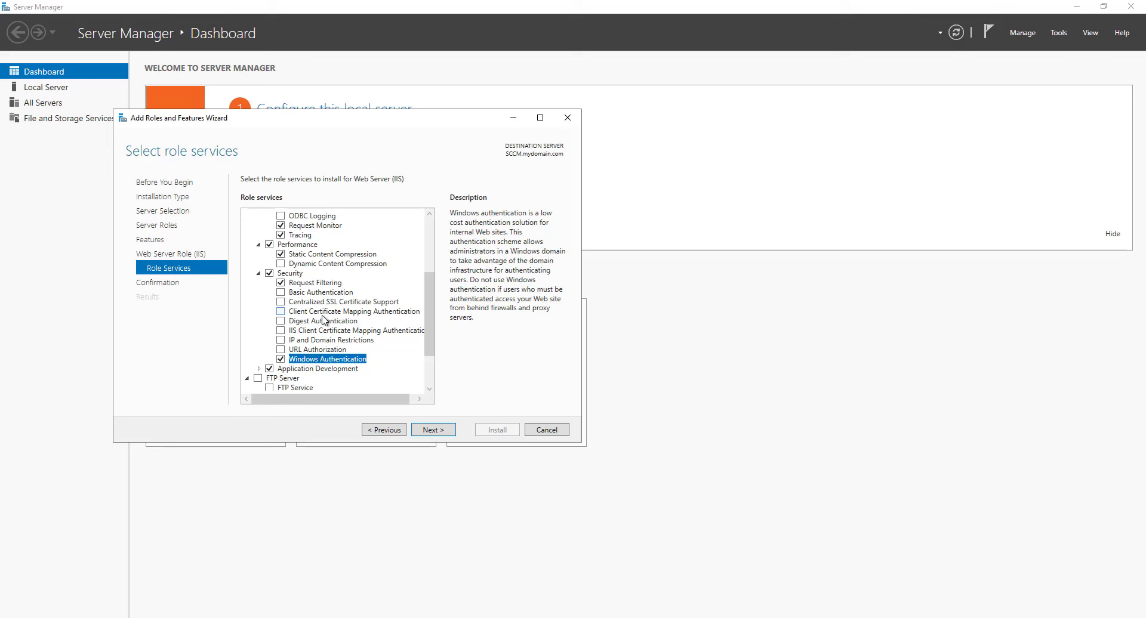
Select the ASP.NET 3.5 role service under the Web Server's Application Development group.
{"action": "scroll", "coordinate": [323, 321], "scroll_direction": "down", "scroll_amount": 2}
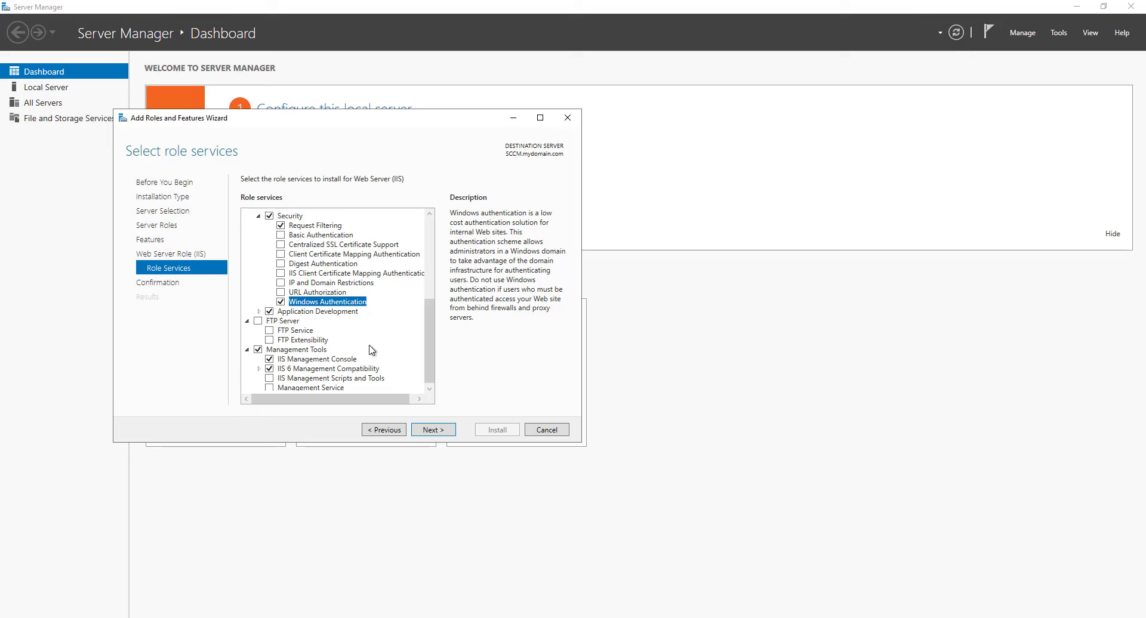
{"action": "scroll", "coordinate": [373, 351], "scroll_direction": "down", "scroll_amount": 1}
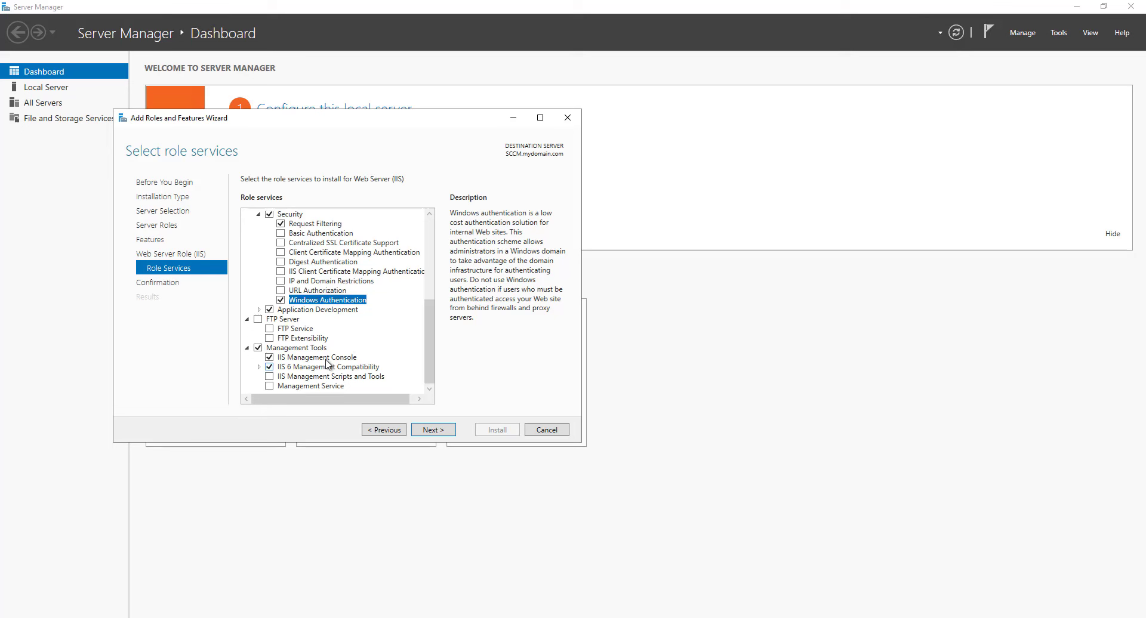
{"action": "scroll", "coordinate": [327, 362], "scroll_direction": "up", "scroll_amount": 6}
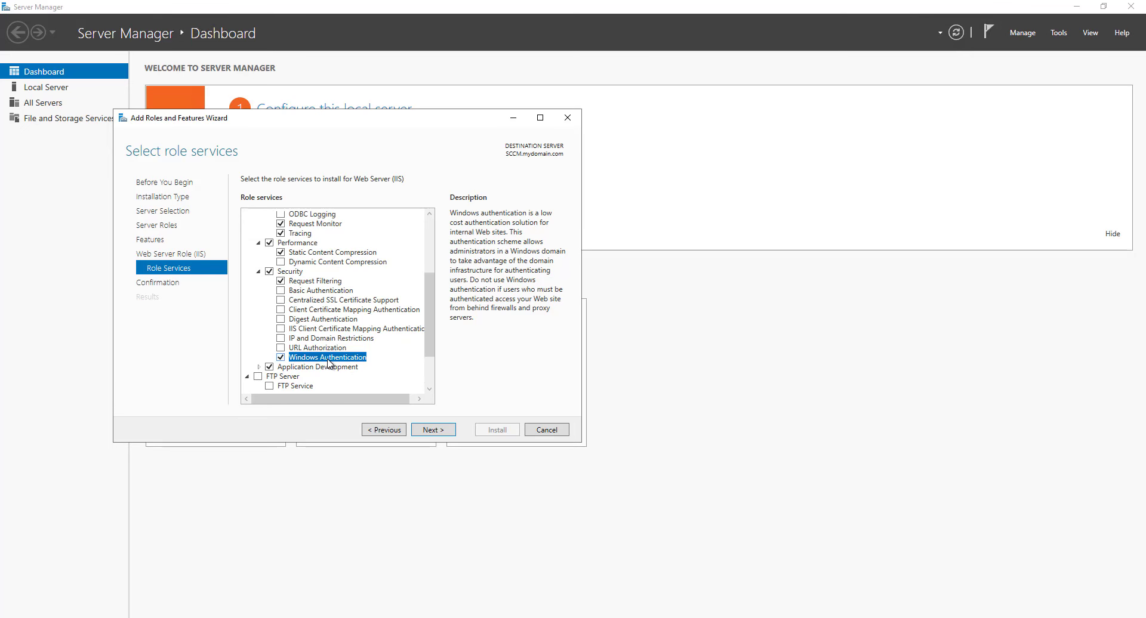
{"action": "scroll", "coordinate": [338, 332], "scroll_direction": "up", "scroll_amount": 2}
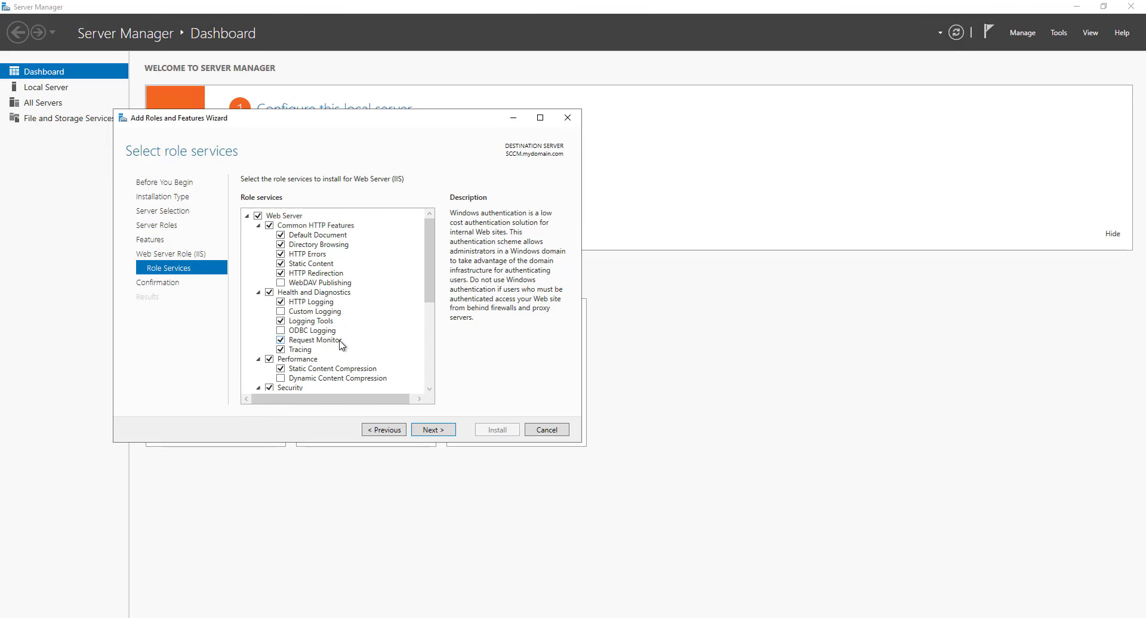
{"action": "scroll", "coordinate": [340, 339], "scroll_direction": "down", "scroll_amount": 5}
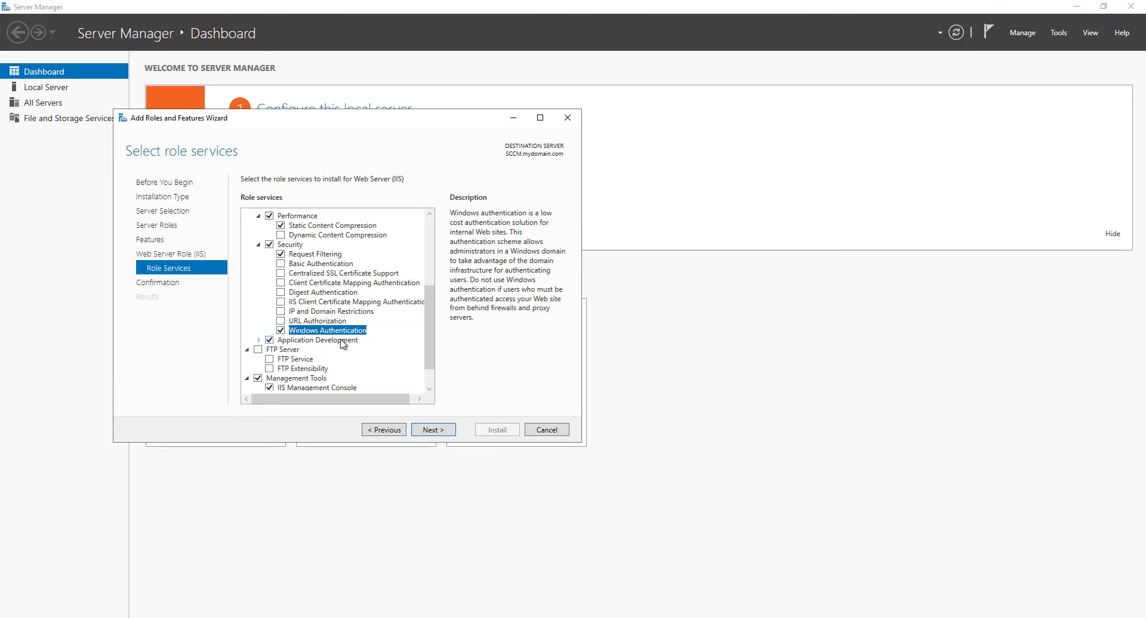
{"action": "scroll", "coordinate": [343, 344], "scroll_direction": "down", "scroll_amount": 1}
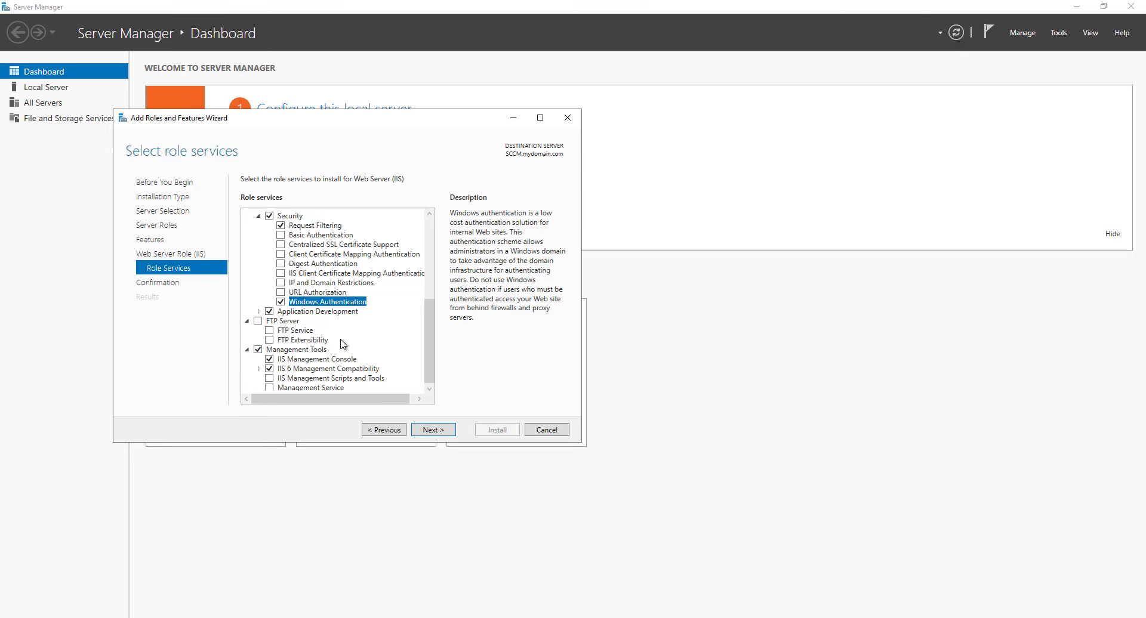
{"action": "left_click", "coordinate": [259, 309]}
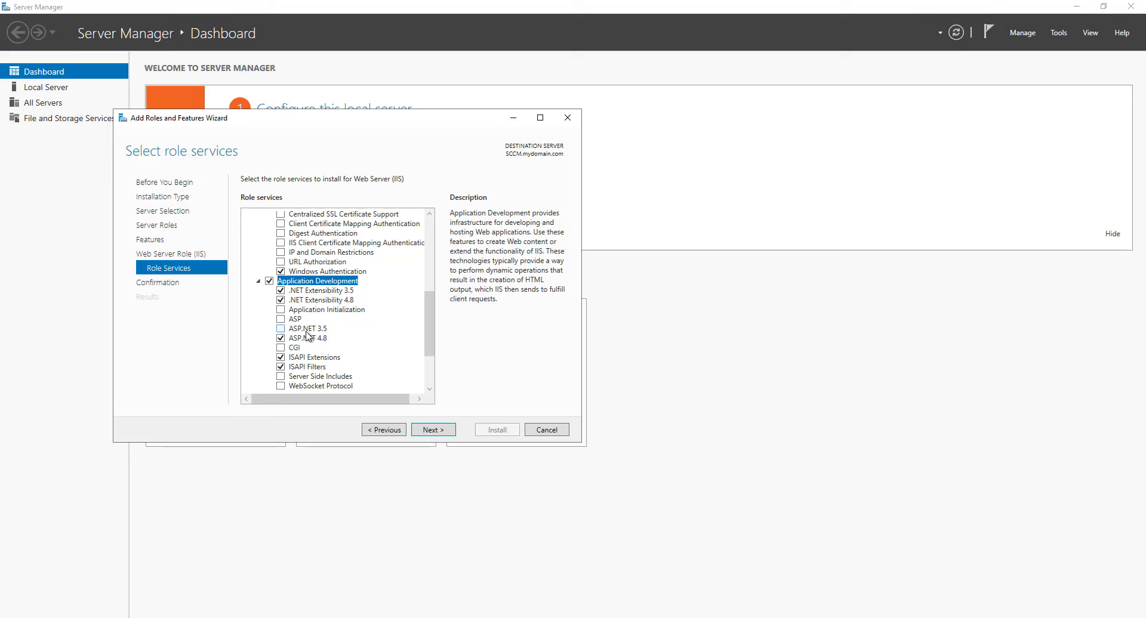
{"action": "left_click", "coordinate": [281, 329]}
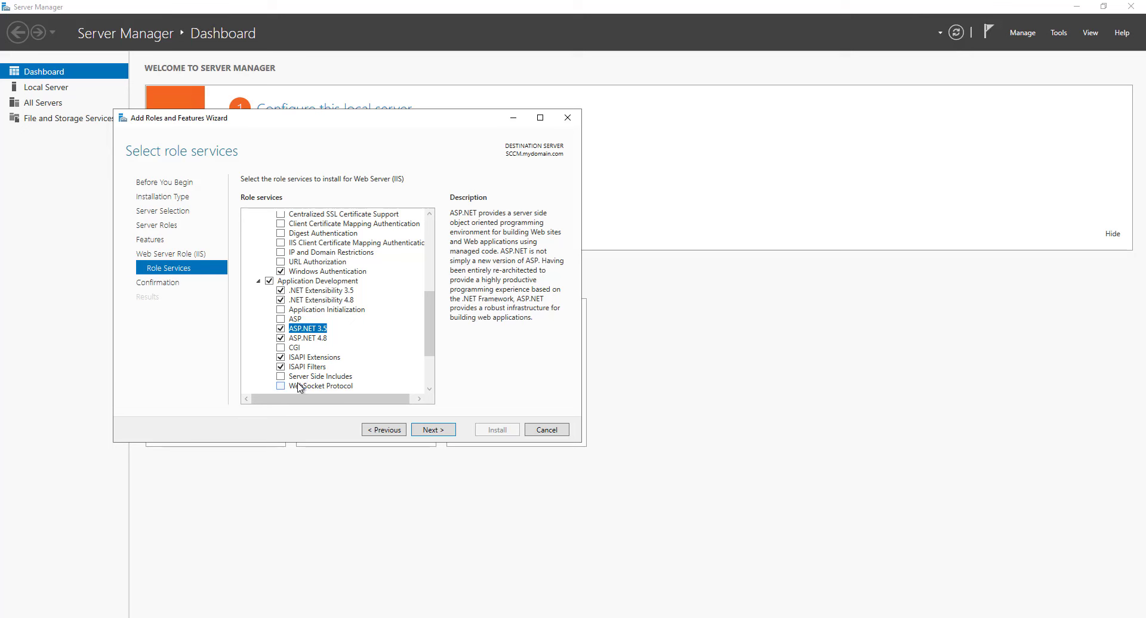
Select IIS Management Scripts and Tools under the Web Server's Management Tools.
{"action": "scroll", "coordinate": [336, 362], "scroll_direction": "down", "scroll_amount": 1}
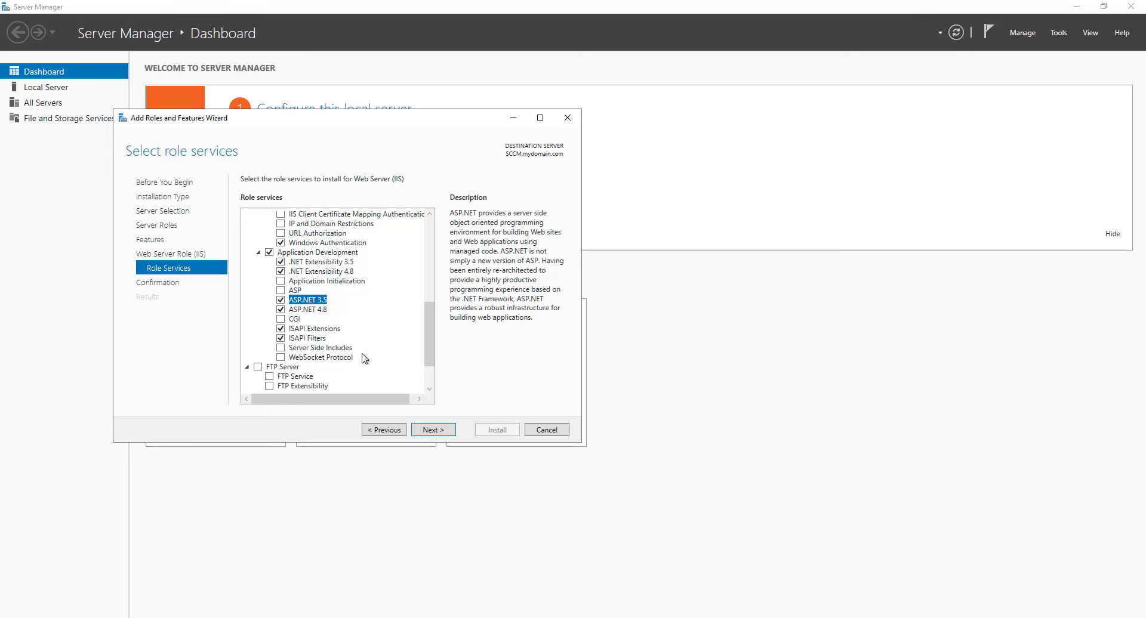
{"action": "scroll", "coordinate": [364, 359], "scroll_direction": "down", "scroll_amount": 1}
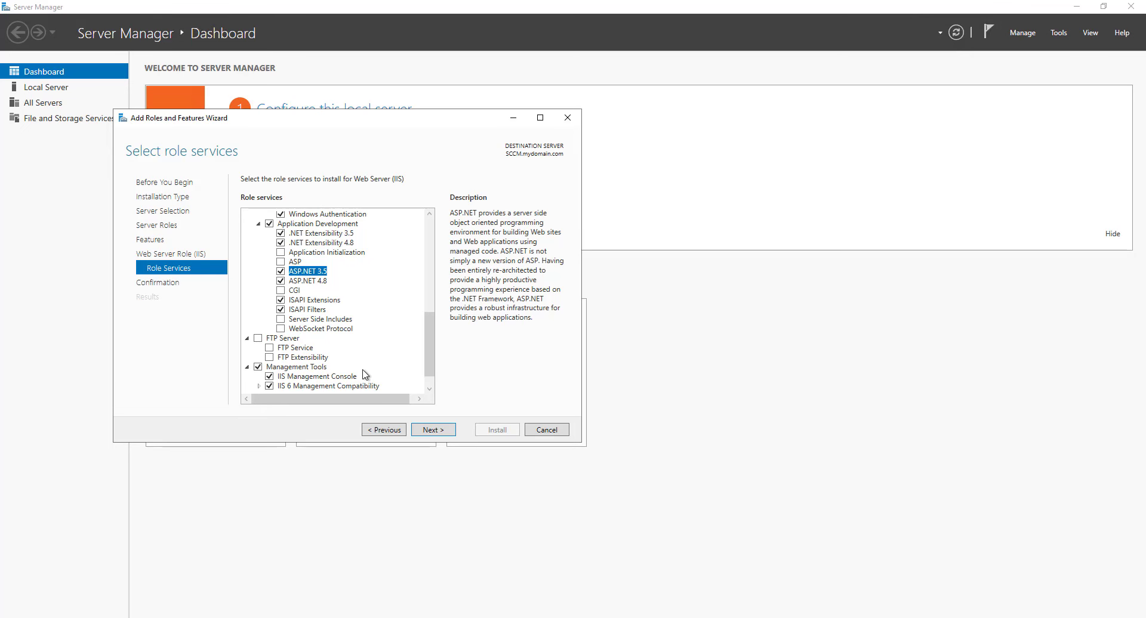
{"action": "scroll", "coordinate": [365, 374], "scroll_direction": "down", "scroll_amount": 1}
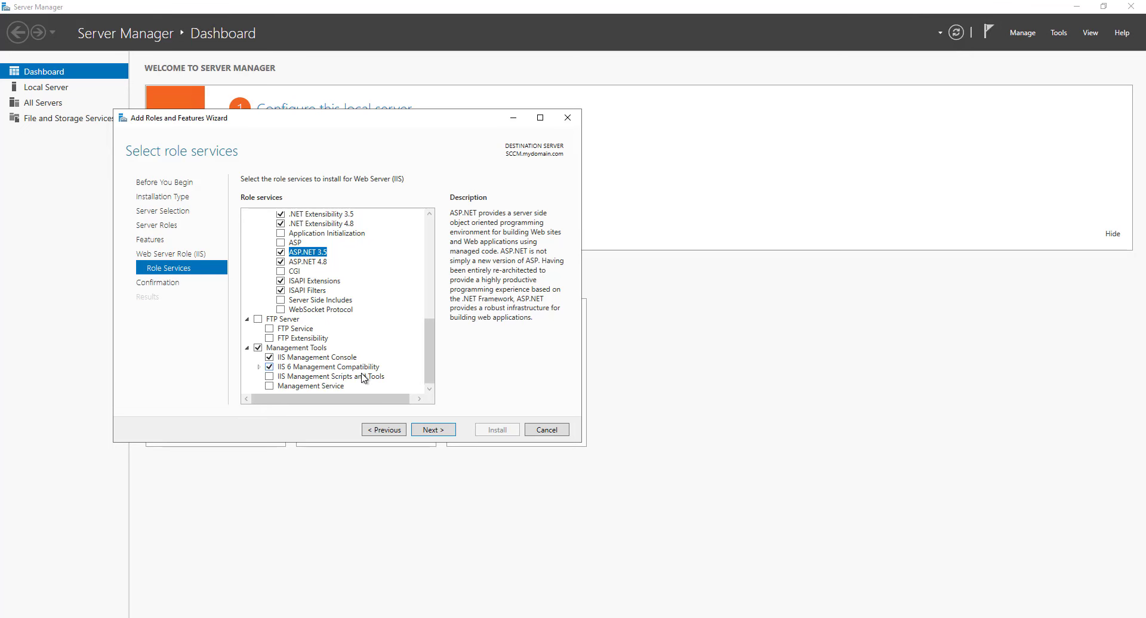
{"action": "left_click", "coordinate": [269, 376]}
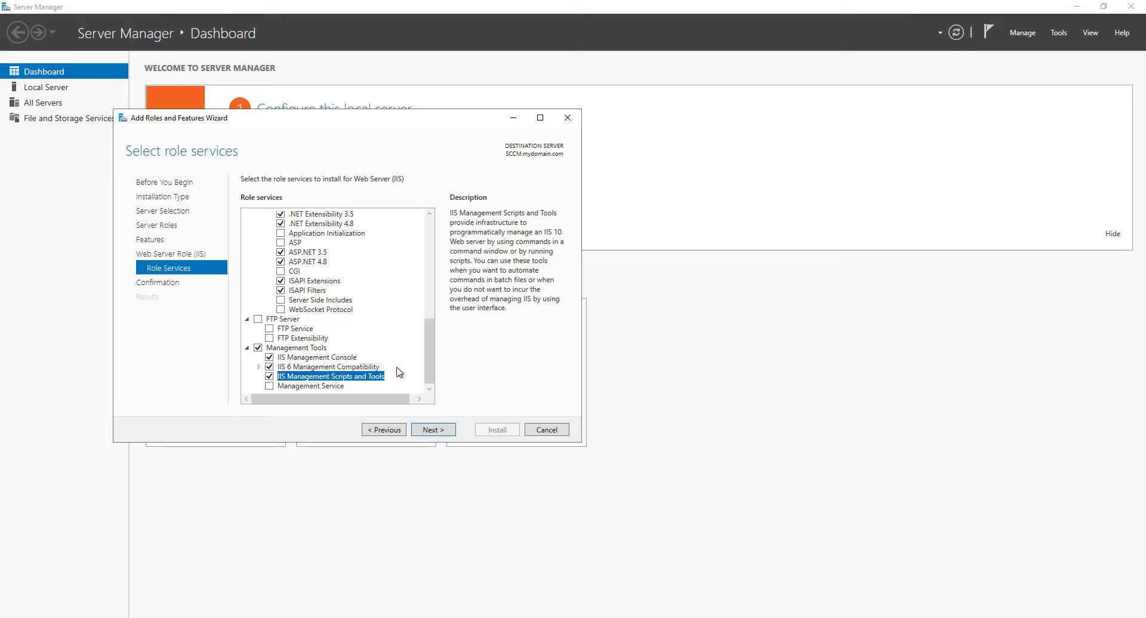
Check the selected role services and the installation confirmation summary, and return to the role services selection.
{"action": "scroll", "coordinate": [398, 367], "scroll_direction": "up", "scroll_amount": 10}
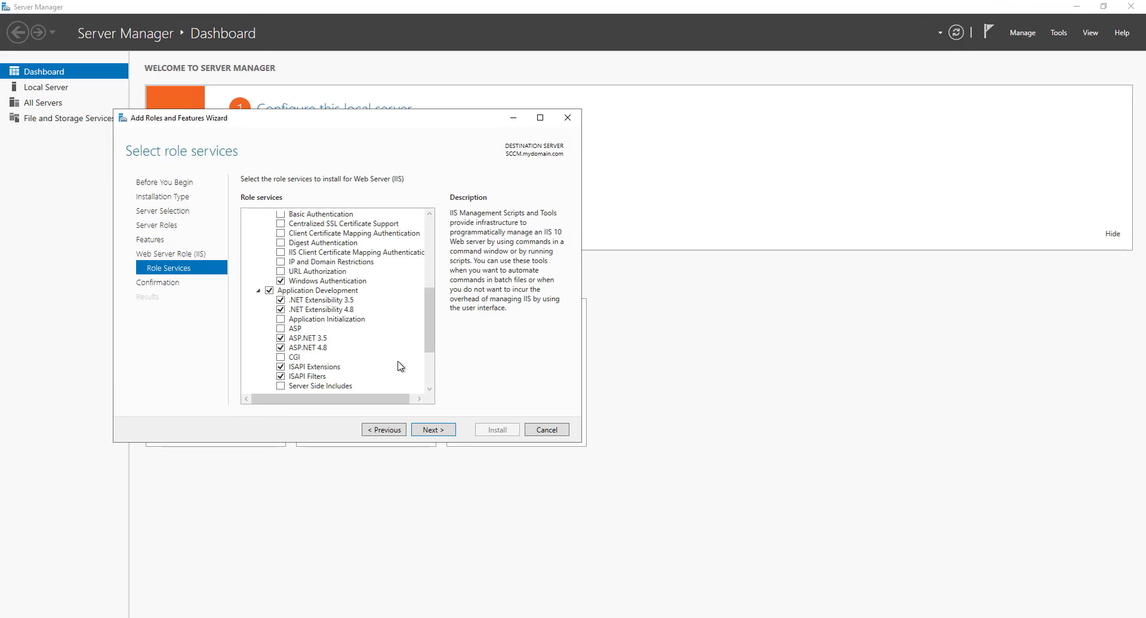
{"action": "scroll", "coordinate": [402, 369], "scroll_direction": "down", "scroll_amount": 8}
{"action": "scroll", "coordinate": [405, 376], "scroll_direction": "down", "scroll_amount": 2}
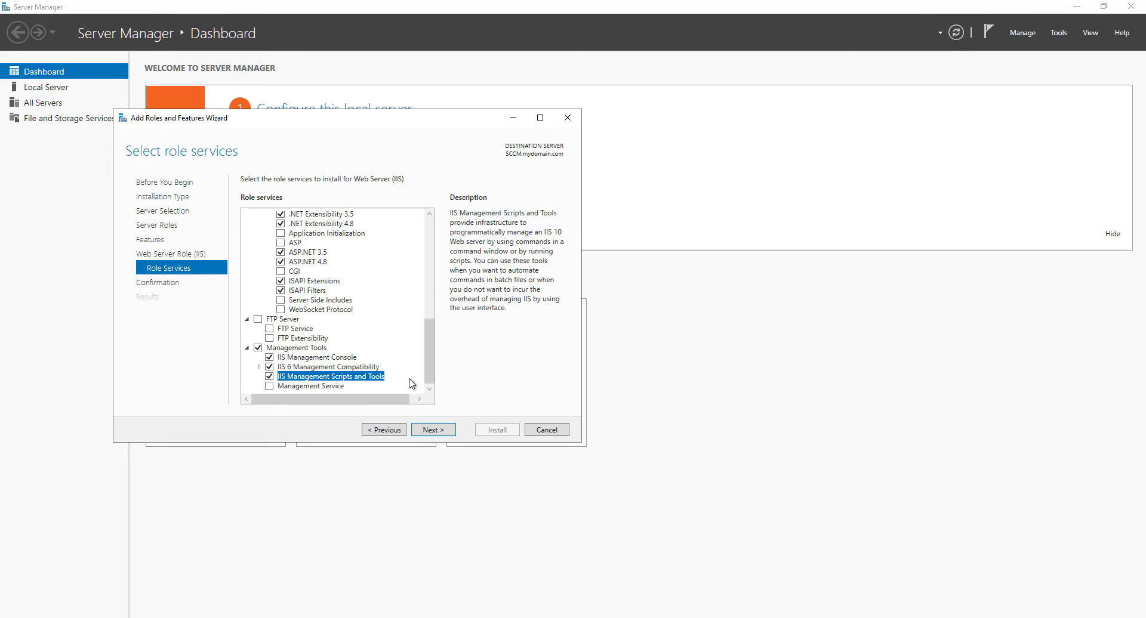
{"action": "left_click", "coordinate": [438, 434]}
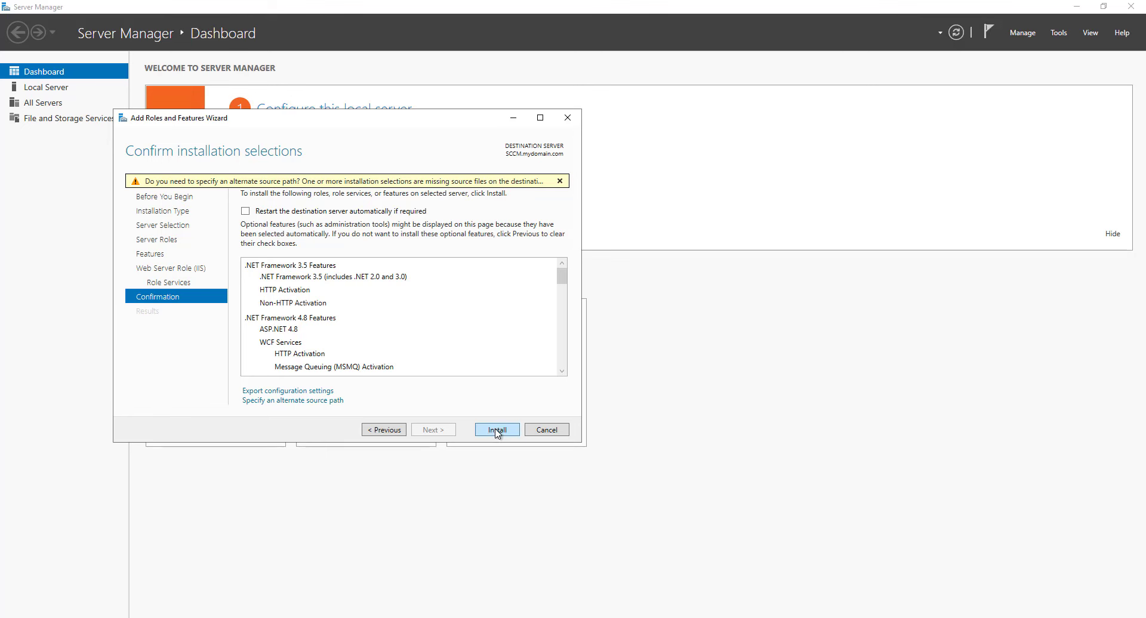
{"action": "left_click", "coordinate": [384, 430]}
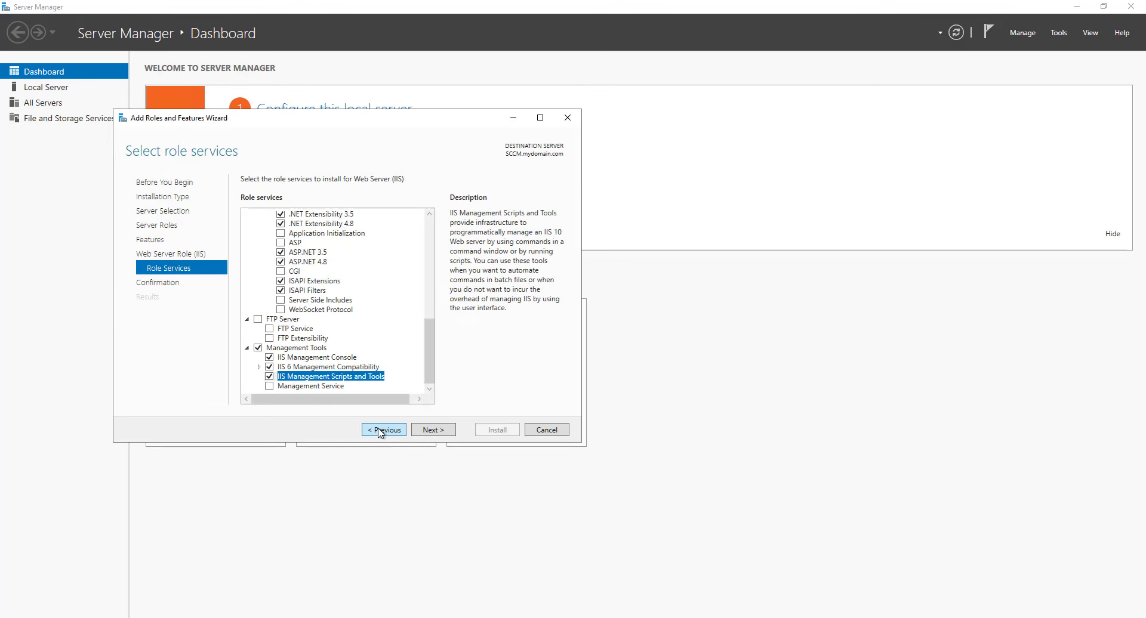
Select the IIS 6 WMI Compatibility role service under Management Tools' IIS 6 Management Compatibility group.
{"action": "scroll", "coordinate": [362, 377], "scroll_direction": "up", "scroll_amount": 3}
{"action": "scroll", "coordinate": [361, 377], "scroll_direction": "up", "scroll_amount": 2}
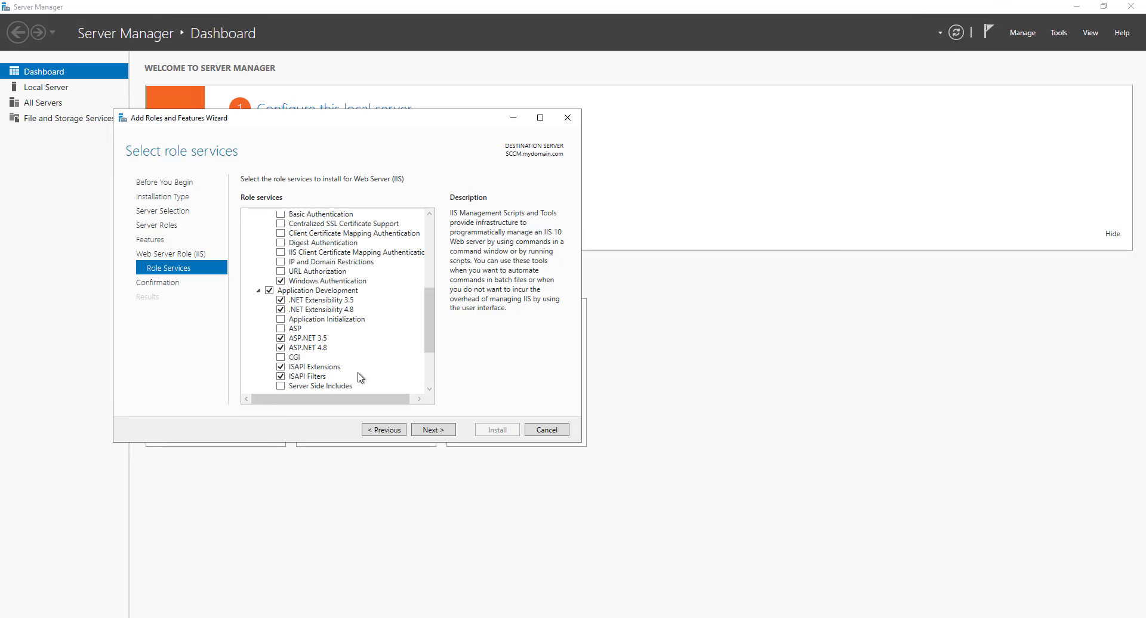
{"action": "scroll", "coordinate": [357, 382], "scroll_direction": "down", "scroll_amount": 3}
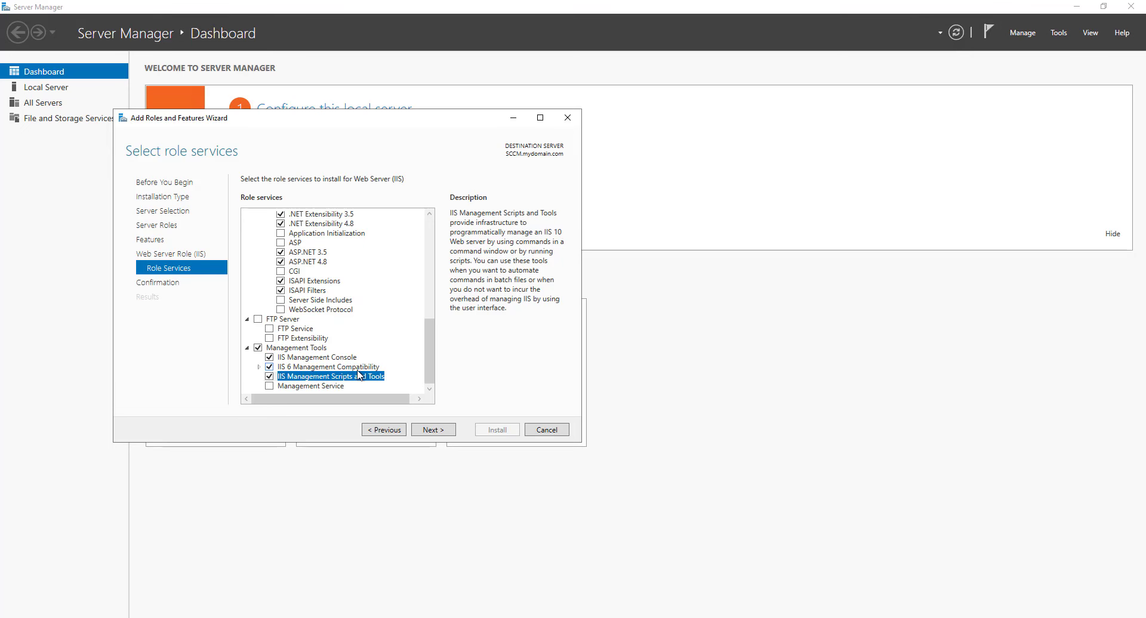
{"action": "left_click", "coordinate": [259, 366]}
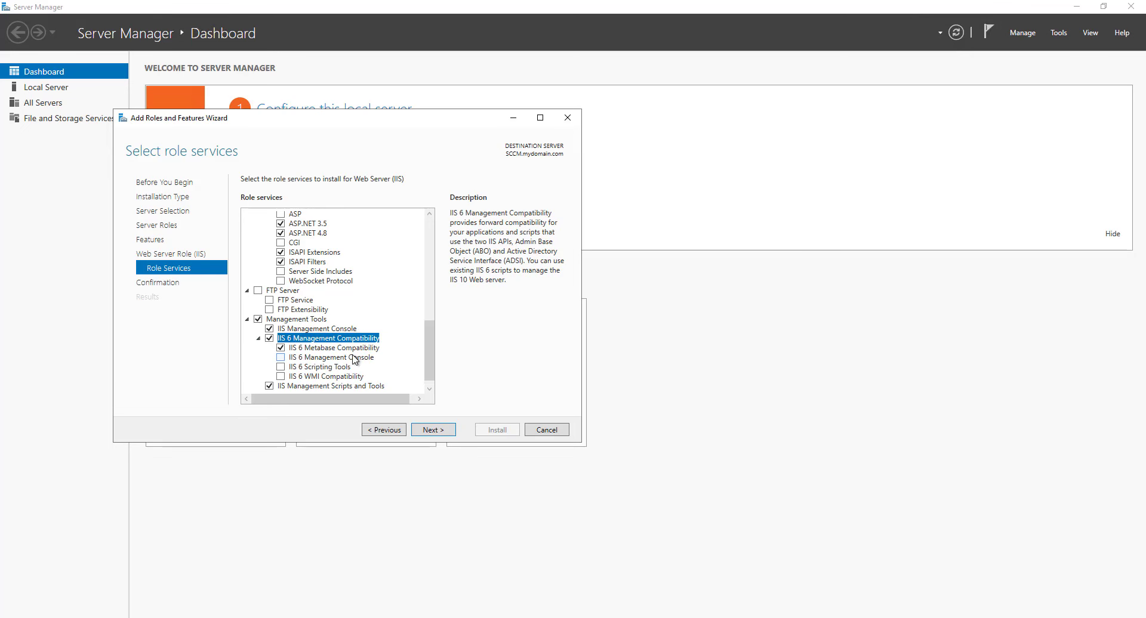
{"action": "left_click", "coordinate": [282, 377]}
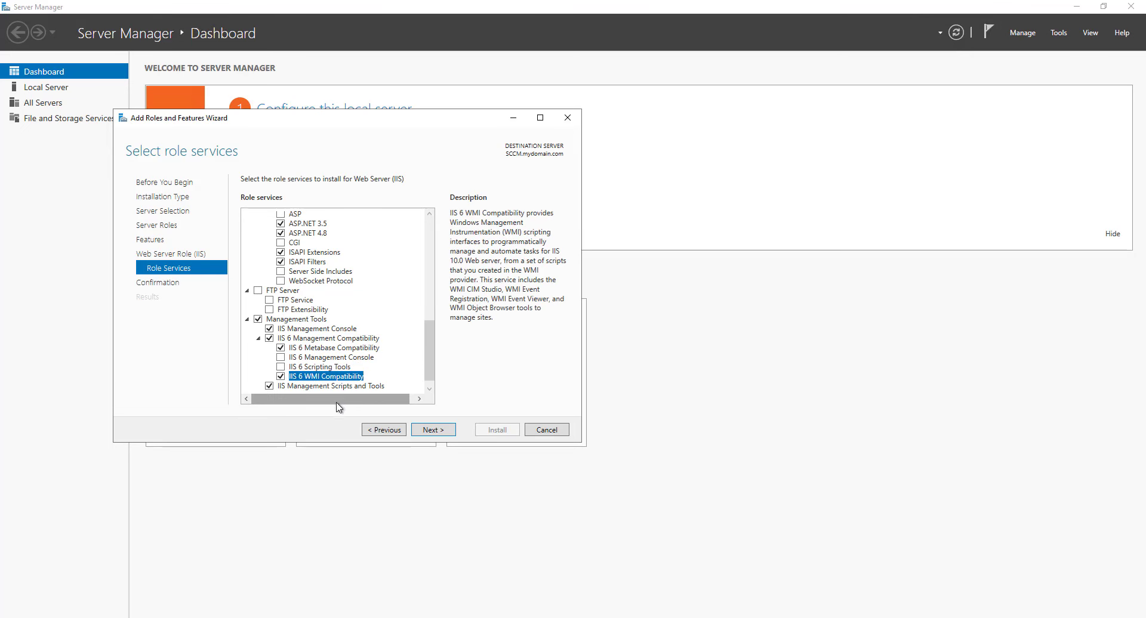
{"action": "scroll", "coordinate": [325, 399], "scroll_direction": "down", "scroll_amount": 1}
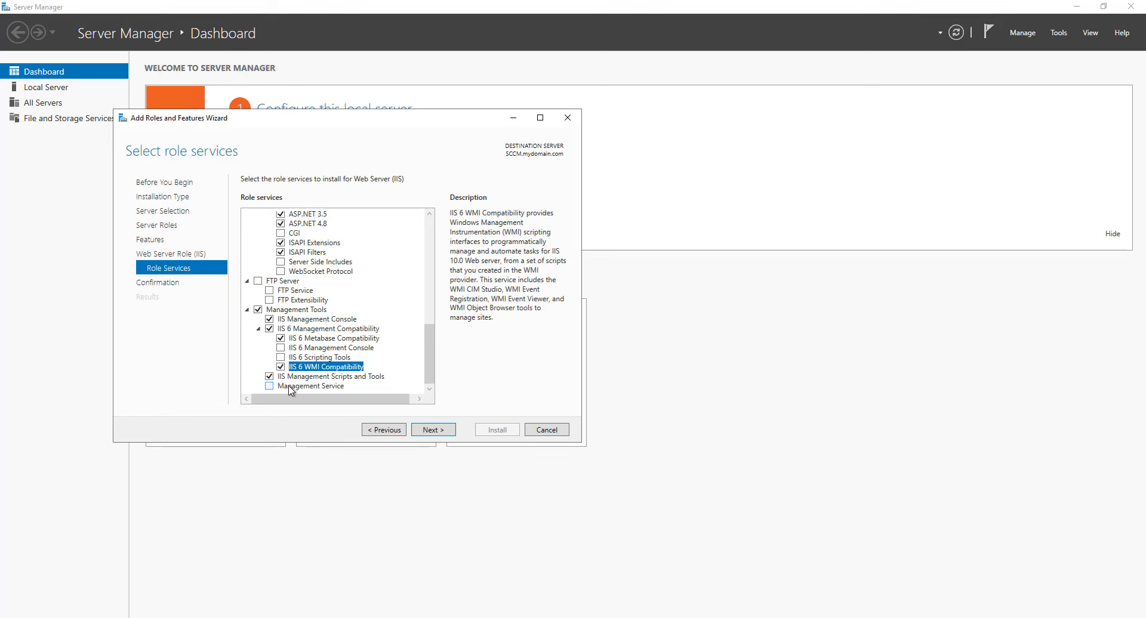
Confirm the installation selections and start installing the roles and features on SCCM.mydomain.com.
{"action": "left_click", "coordinate": [432, 430]}
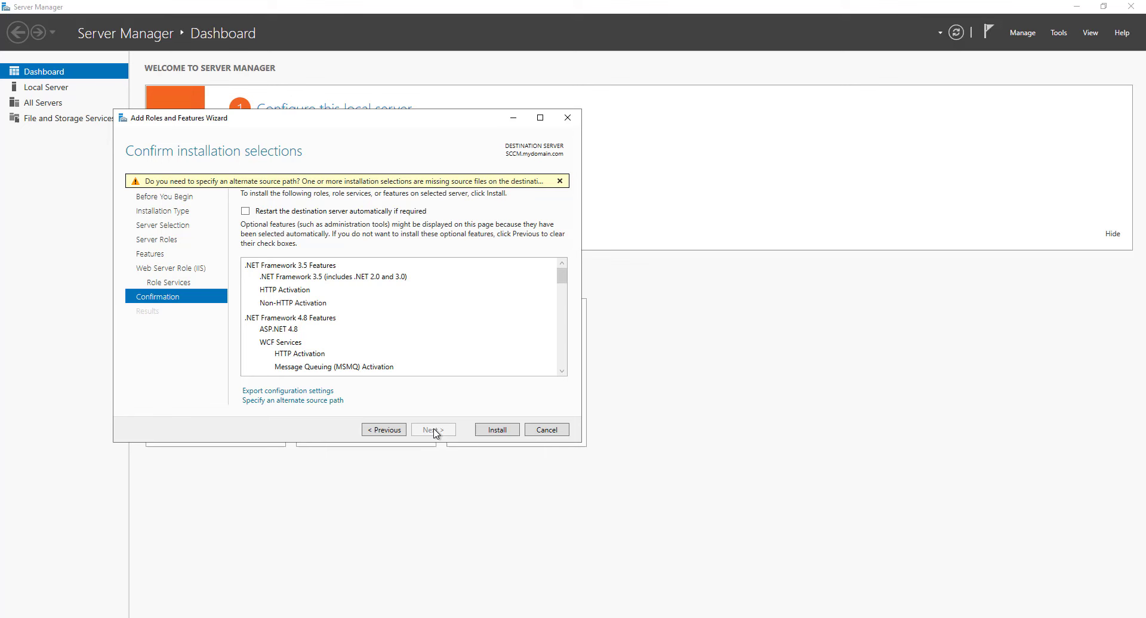
{"action": "left_click", "coordinate": [493, 430]}
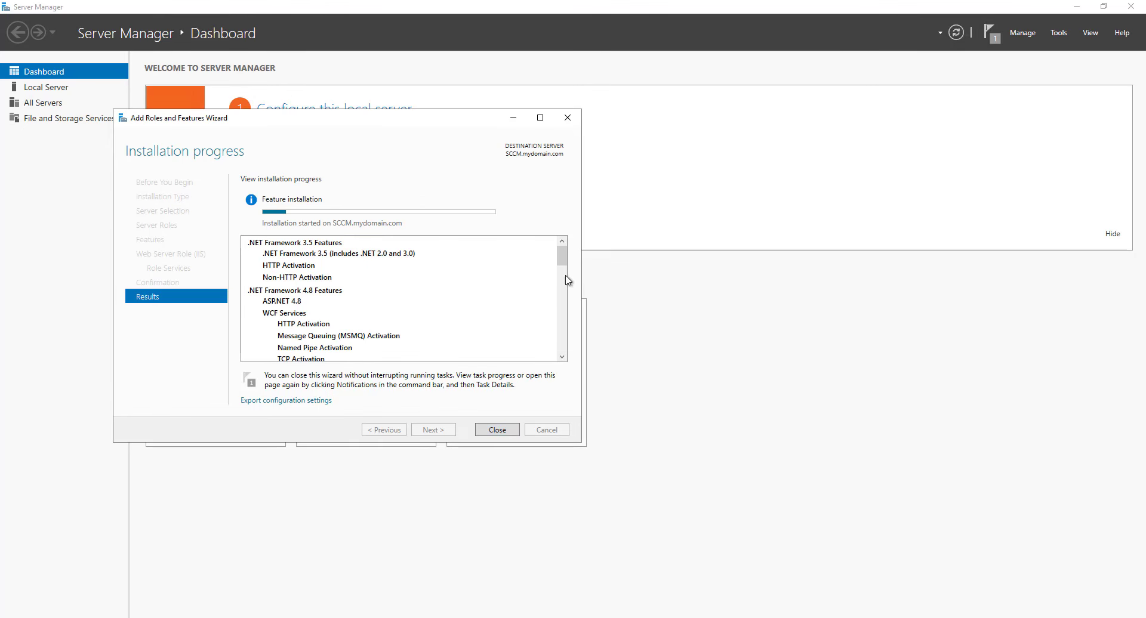
{"action": "mouse_move", "coordinate": [565, 256]}
{"action": "left_mouse_down"}
{"action": "mouse_move", "coordinate": [564, 344]}
{"action": "mouse_move", "coordinate": [581, 245]}
{"action": "left_mouse_up"}
Switch to File Explorer and examine the SQL Server setup files in the sql folder under C:\SCCM.
{"action": "key", "text": "alt+Tab"}
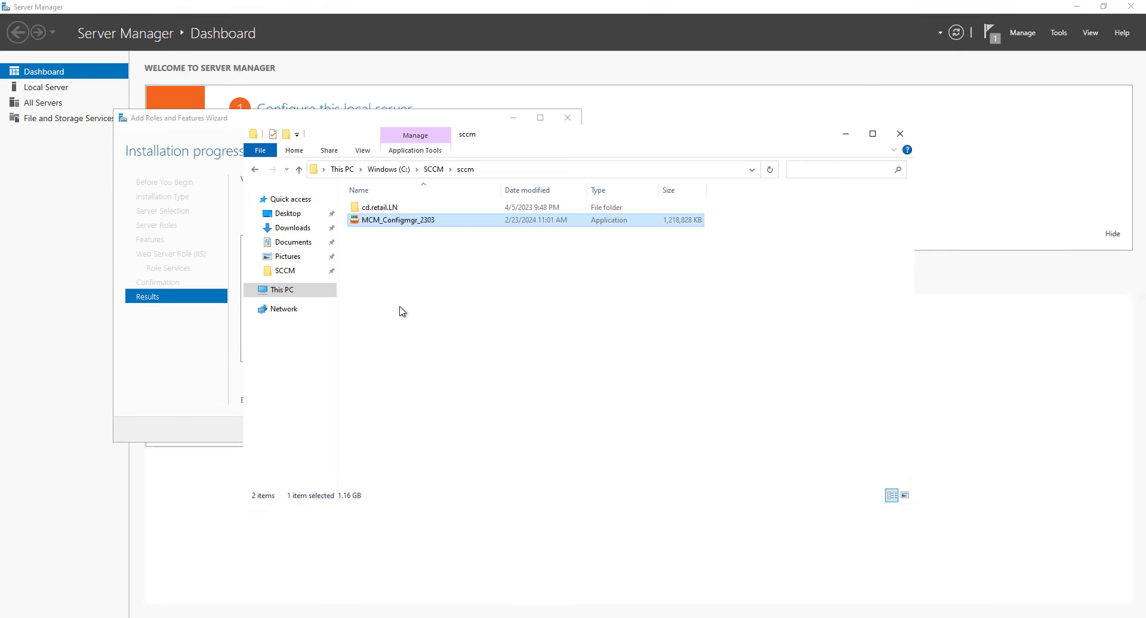
{"action": "left_click", "coordinate": [415, 258]}
{"action": "left_click", "coordinate": [431, 171]}
{"action": "double_click", "coordinate": [367, 220]}
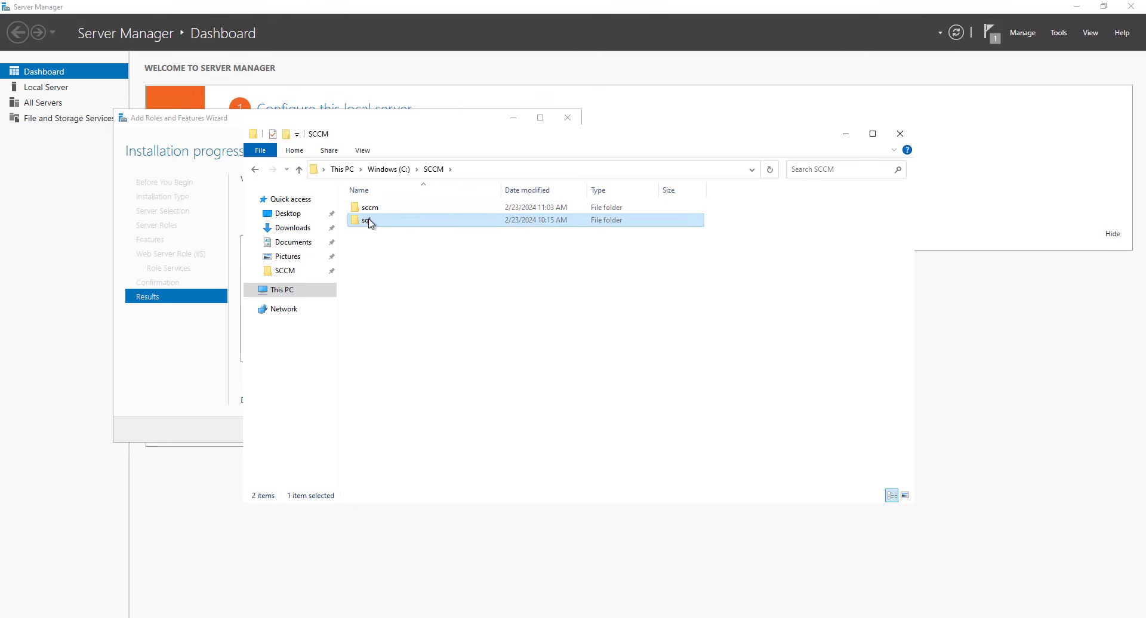
{"action": "left_click_drag", "start_coordinate": [417, 392], "coordinate": [430, 209]}
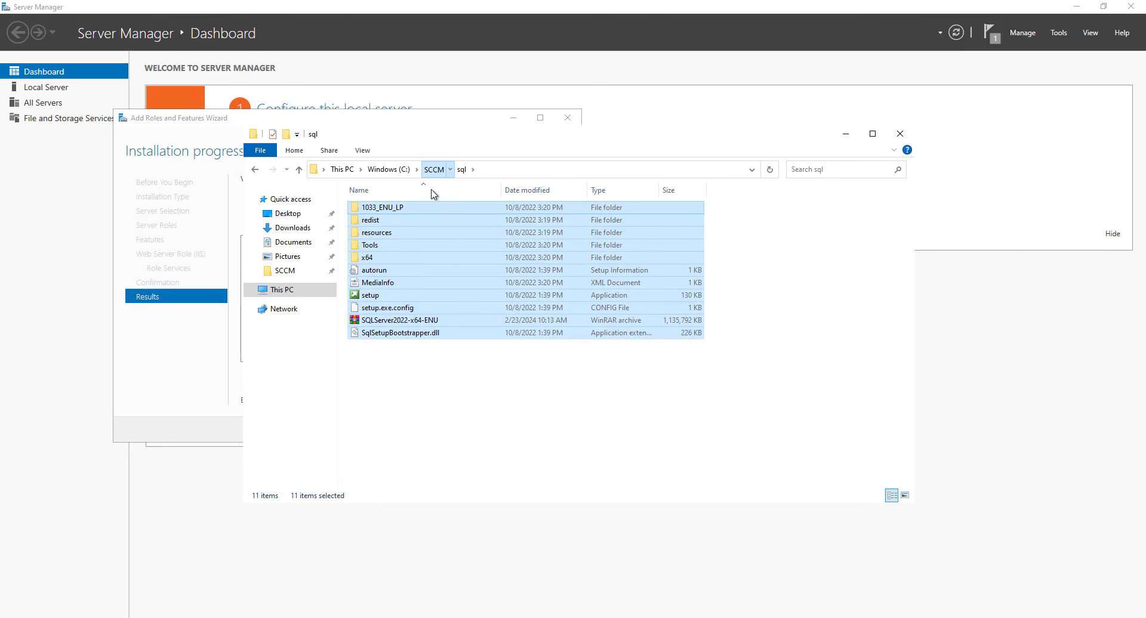
Examine the sccm folder and its cd.retail.LN subfolder under C:\SCCM, and return to the sql folder.
{"action": "left_click", "coordinate": [434, 170]}
{"action": "left_click", "coordinate": [372, 213]}
{"action": "double_click", "coordinate": [374, 213]}
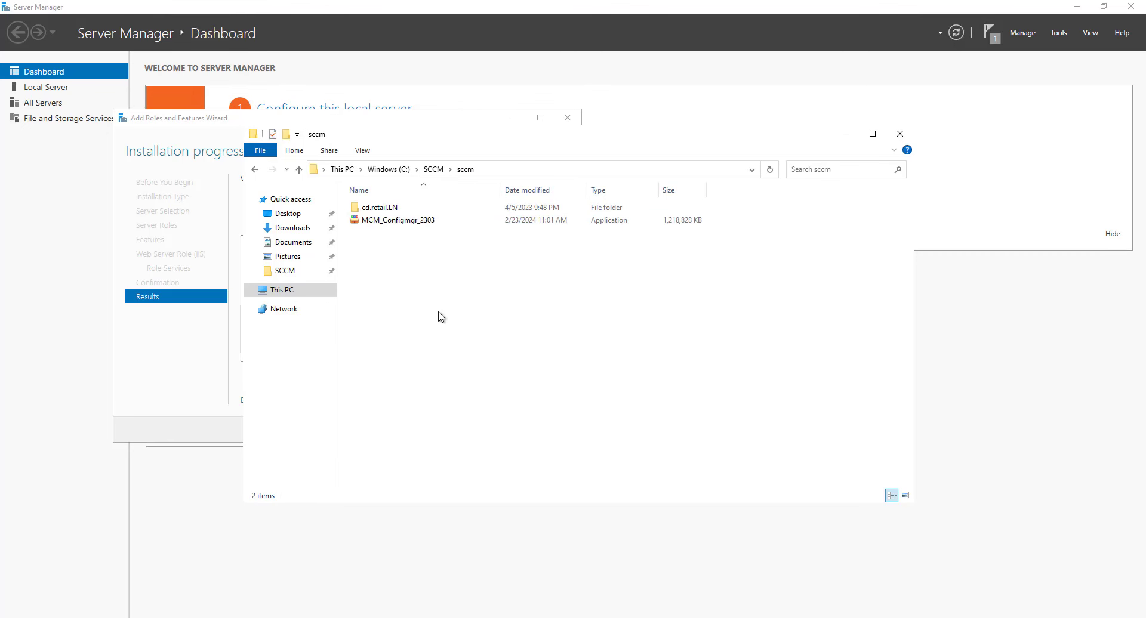
{"action": "double_click", "coordinate": [396, 209]}
{"action": "left_click_drag", "start_coordinate": [428, 232], "coordinate": [430, 203]}
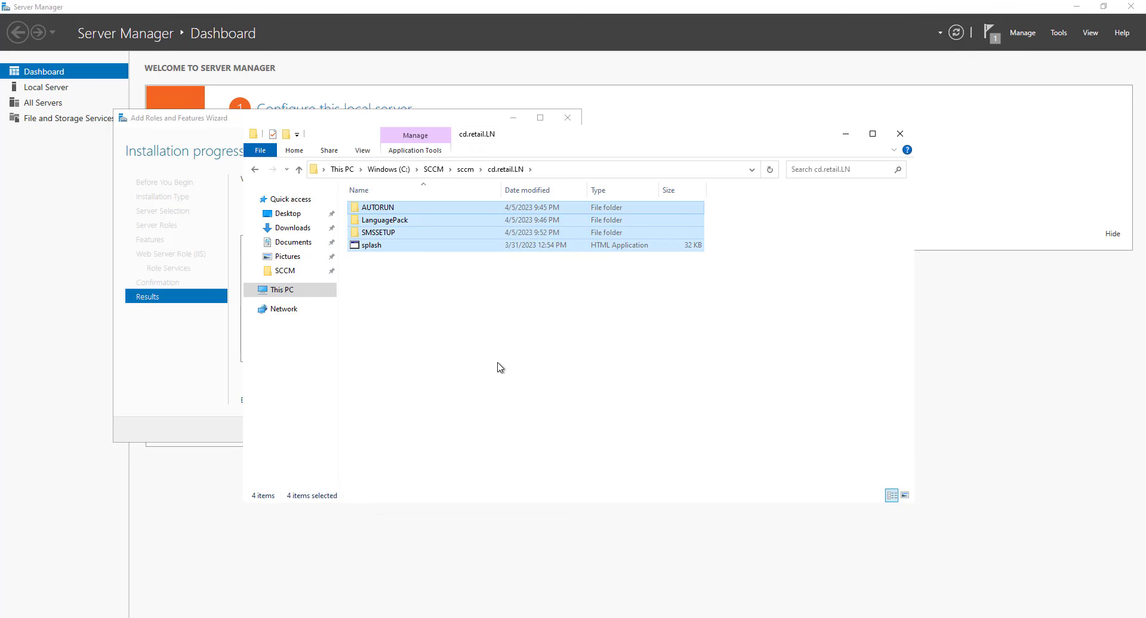
{"action": "left_click", "coordinate": [465, 169]}
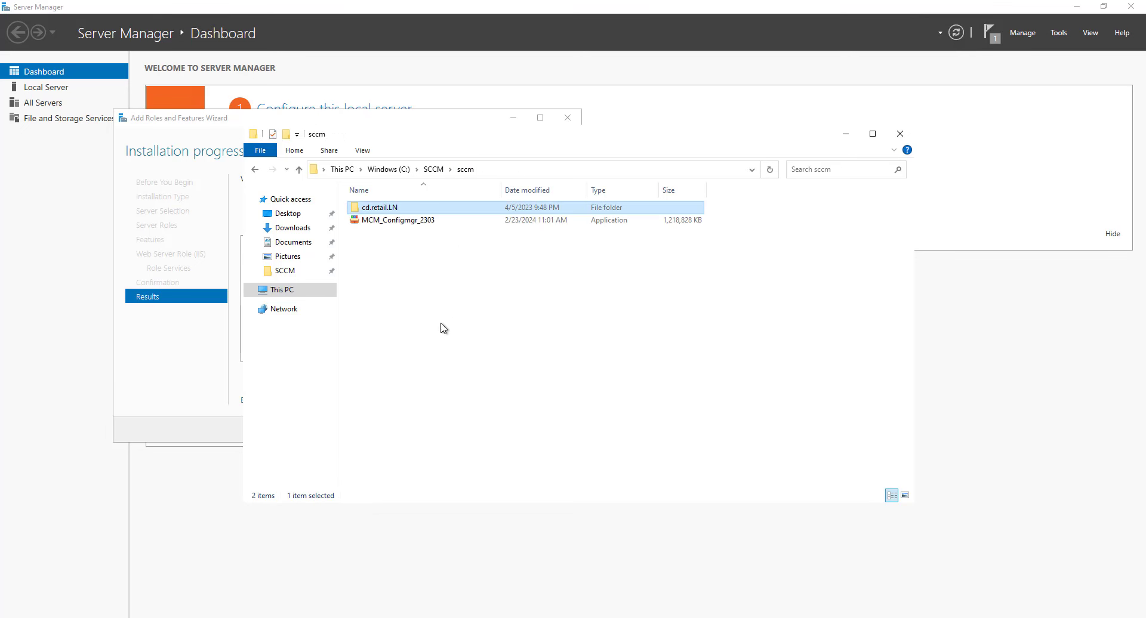
{"action": "left_click", "coordinate": [439, 171]}
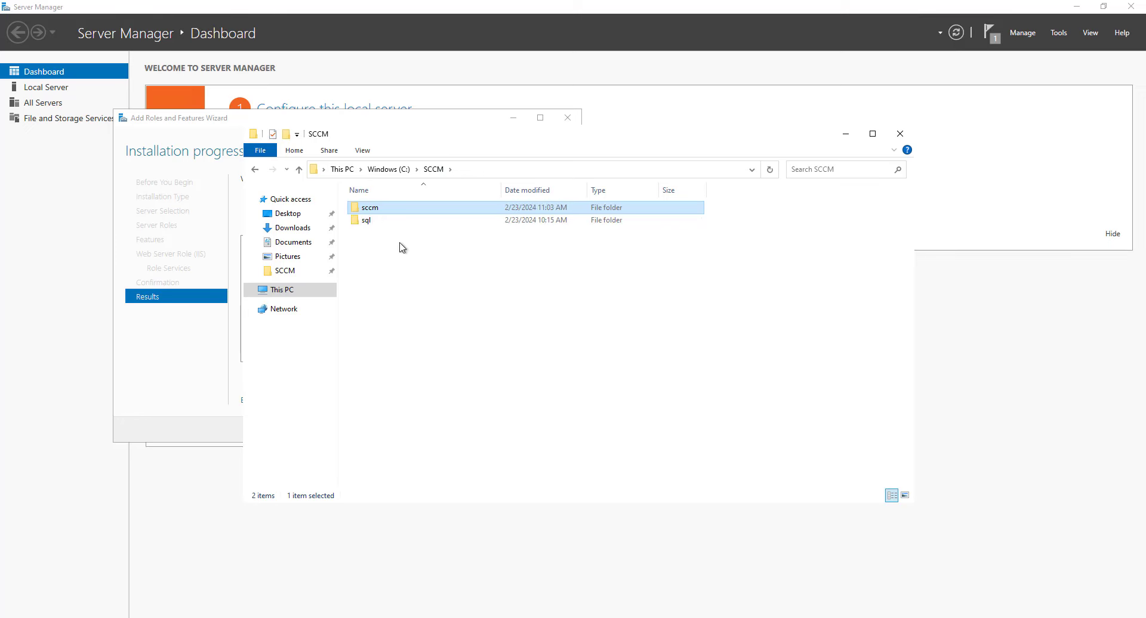
{"action": "double_click", "coordinate": [384, 221]}
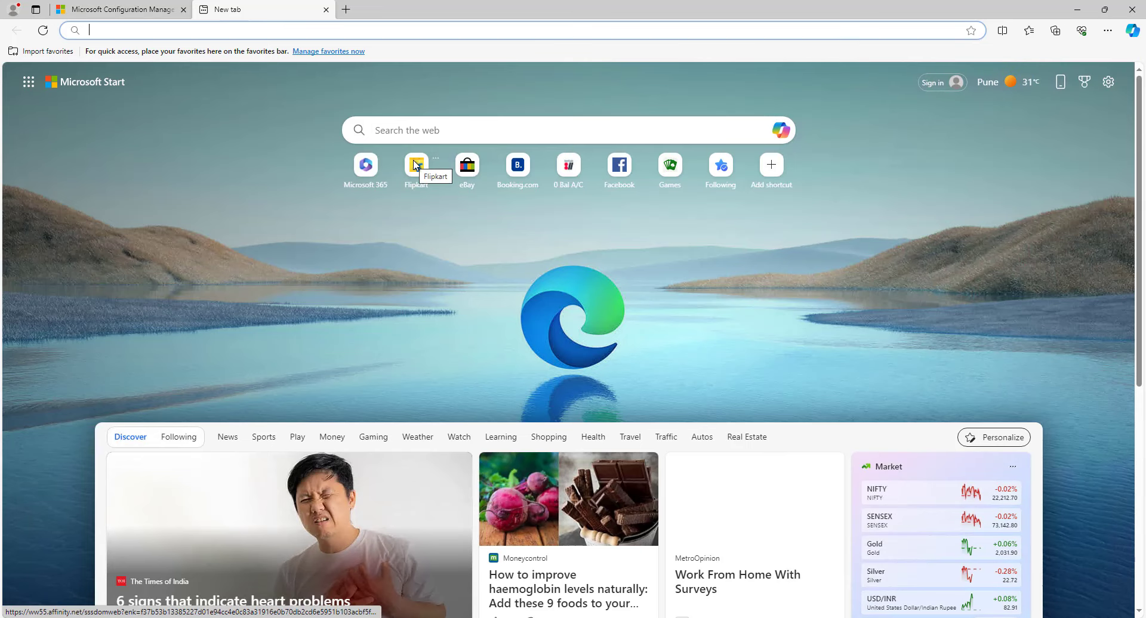
Switch to Microsoft Edge, open Google in the new tab and dismiss its recommendation to use Chrome.
{"action": "type", "text": "goog"}
{"action": "key", "text": "Return"}
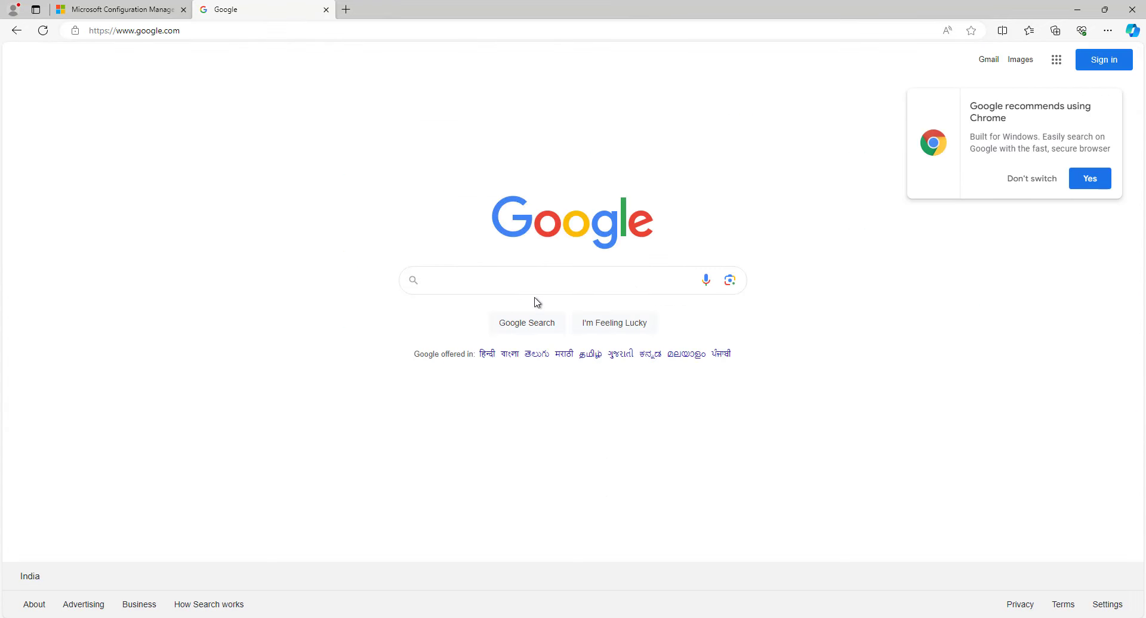
{"action": "left_click", "coordinate": [527, 284]}
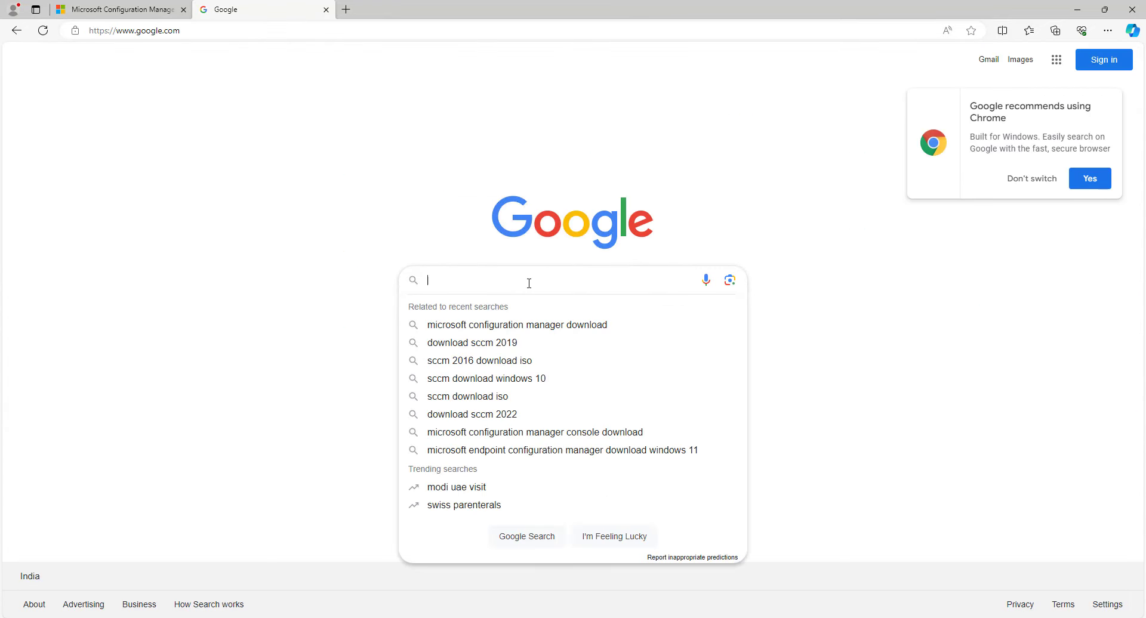
{"action": "left_click", "coordinate": [1030, 180]}
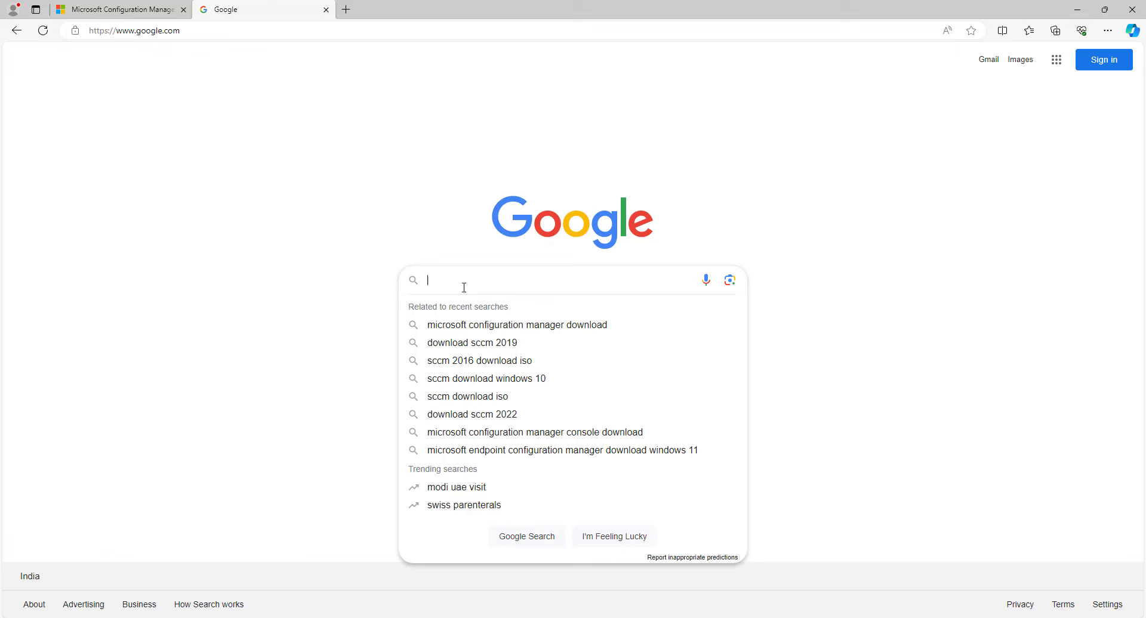
{"action": "type", "text": "win"}
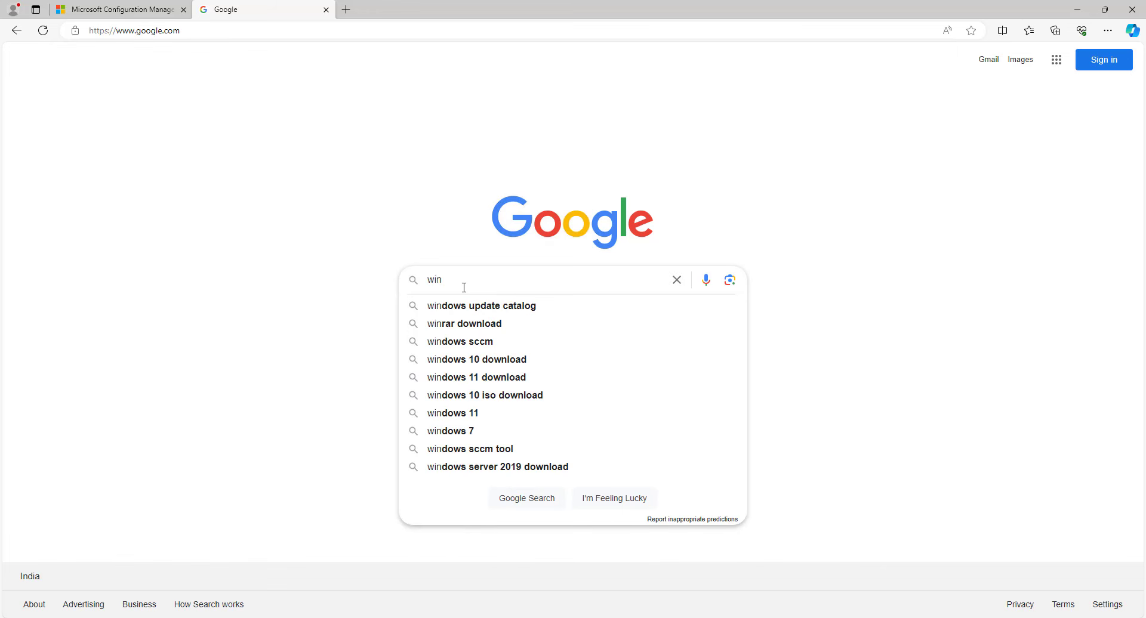
{"action": "key", "text": "BackSpace"}
{"action": "key", "text": "BackSpace"}
{"action": "key", "text": "BackSpace"}
Search Google for "adk for windows 11".
{"action": "type", "text": "AKD"}
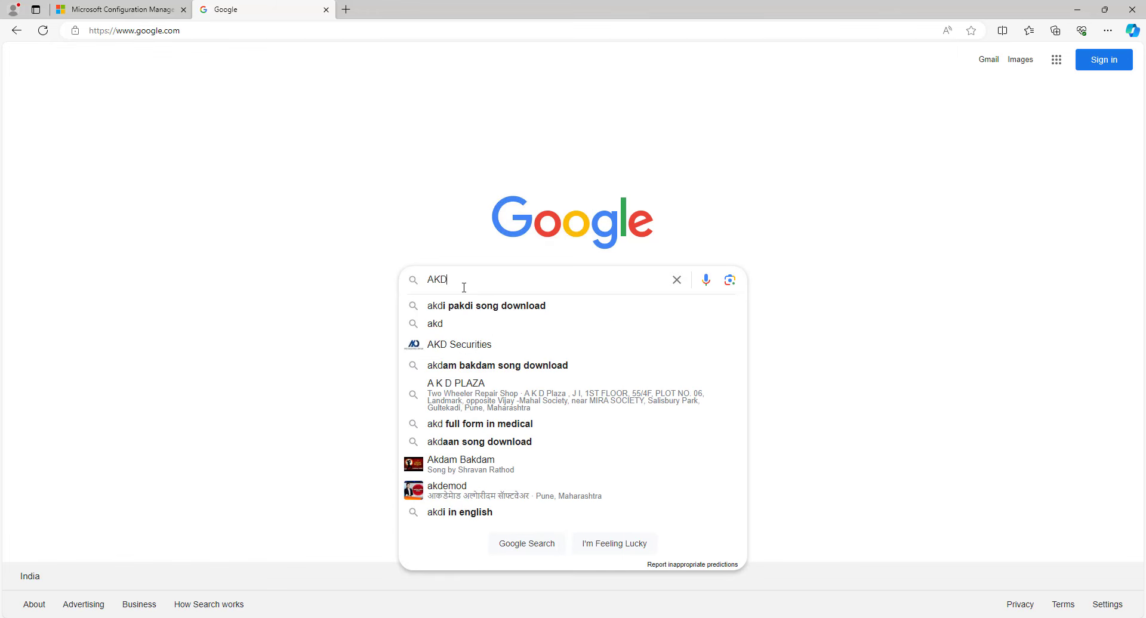
{"action": "key", "text": "BackSpace"}
{"action": "key", "text": "BackSpace"}
{"action": "type", "text": "DKL"}
{"action": "key", "text": "BackSpace"}
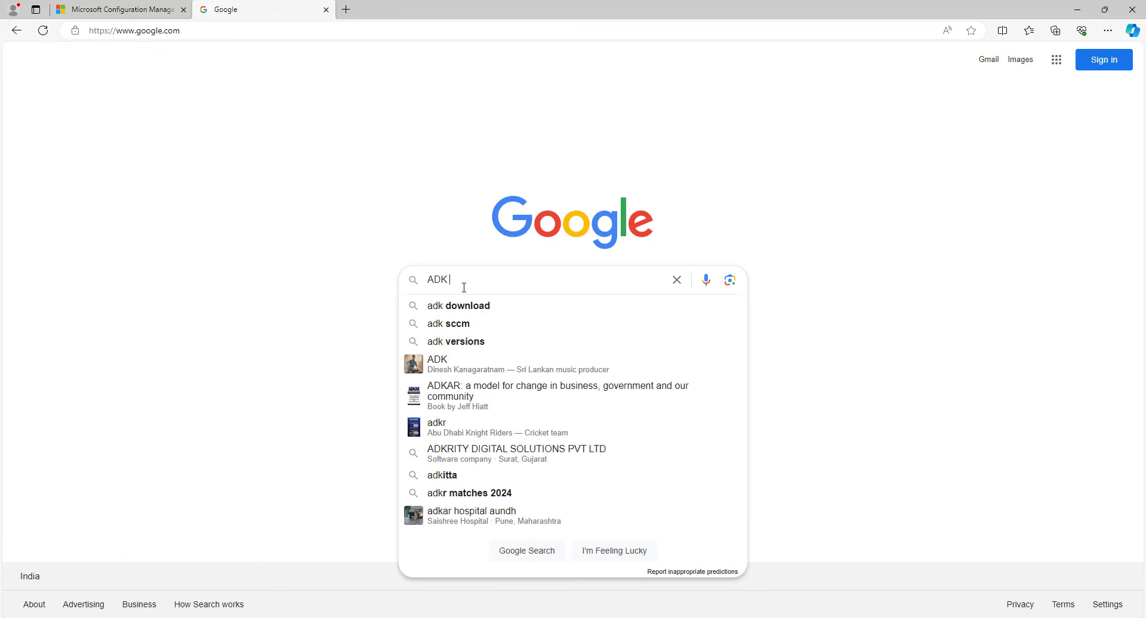
{"action": "type", "text": "for"}
{"action": "key", "text": "Down"}
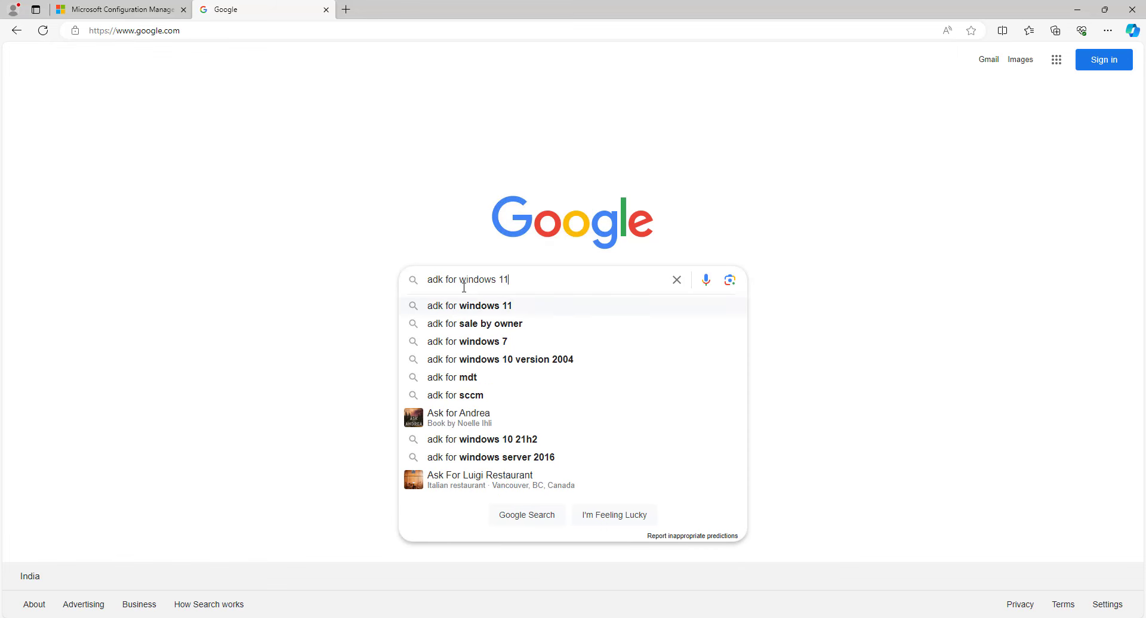
{"action": "key", "text": "Return"}
Open Microsoft Learn's "Download and install the Windows ADK" search result in a new tab and show it.
{"action": "right_click", "coordinate": [283, 193]}
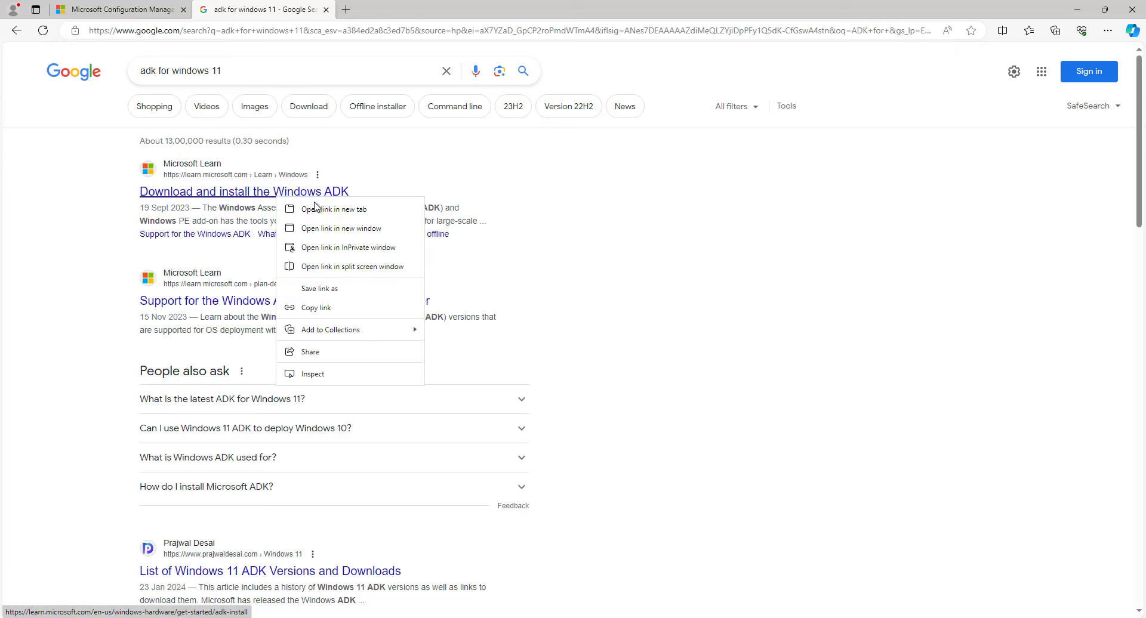
{"action": "left_click", "coordinate": [334, 209]}
{"action": "key", "text": "ctrl+Tab"}
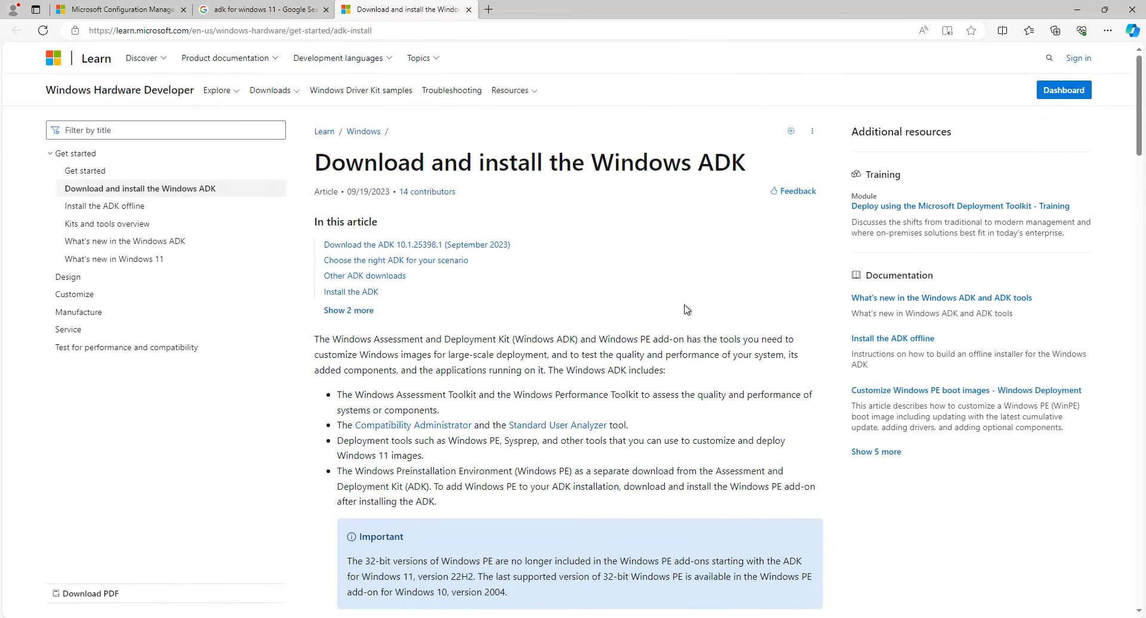
Download the ADK for Windows Server 2022 and the matching Windows PE add-on from the other ADK downloads table.
{"action": "scroll", "coordinate": [620, 320], "scroll_direction": "down", "scroll_amount": 20}
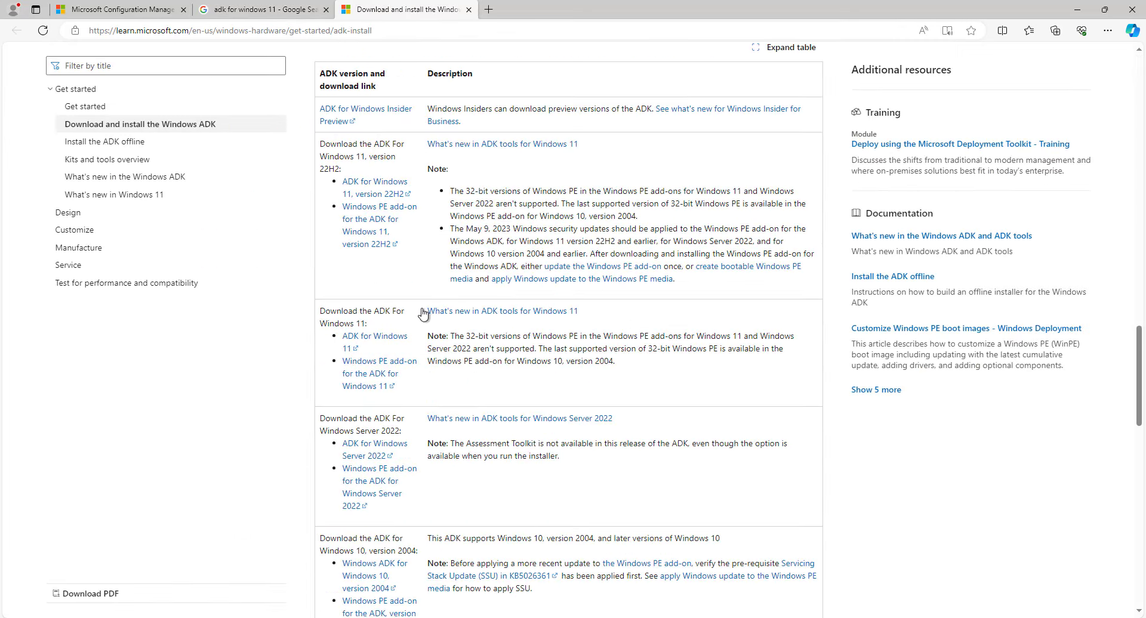
{"action": "scroll", "coordinate": [410, 314], "scroll_direction": "down", "scroll_amount": 1}
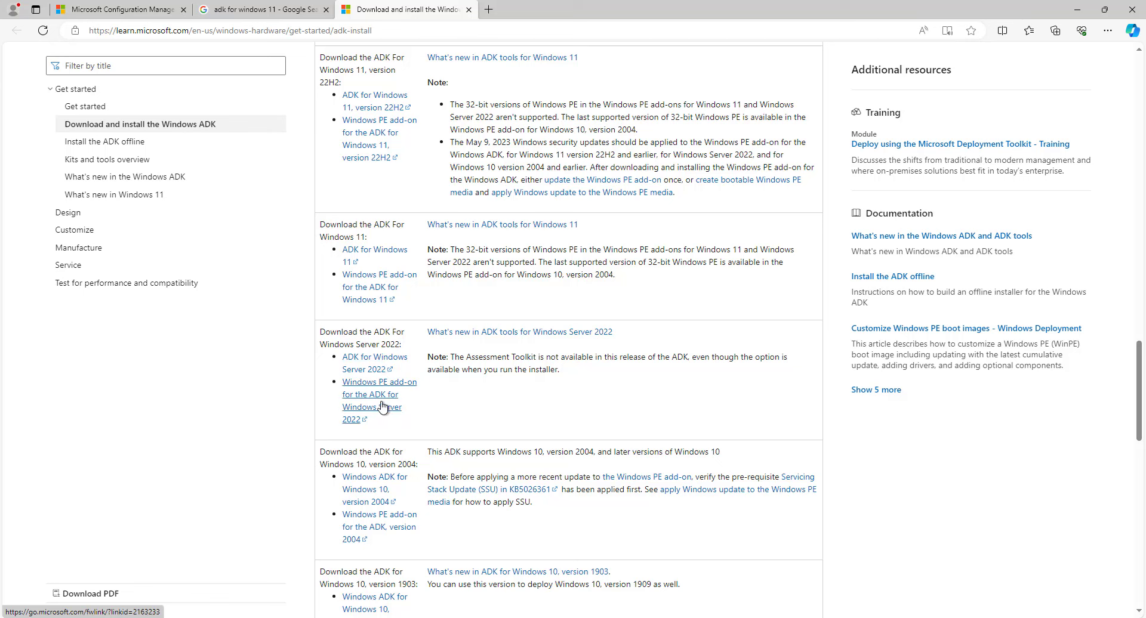
{"action": "left_click", "coordinate": [381, 364]}
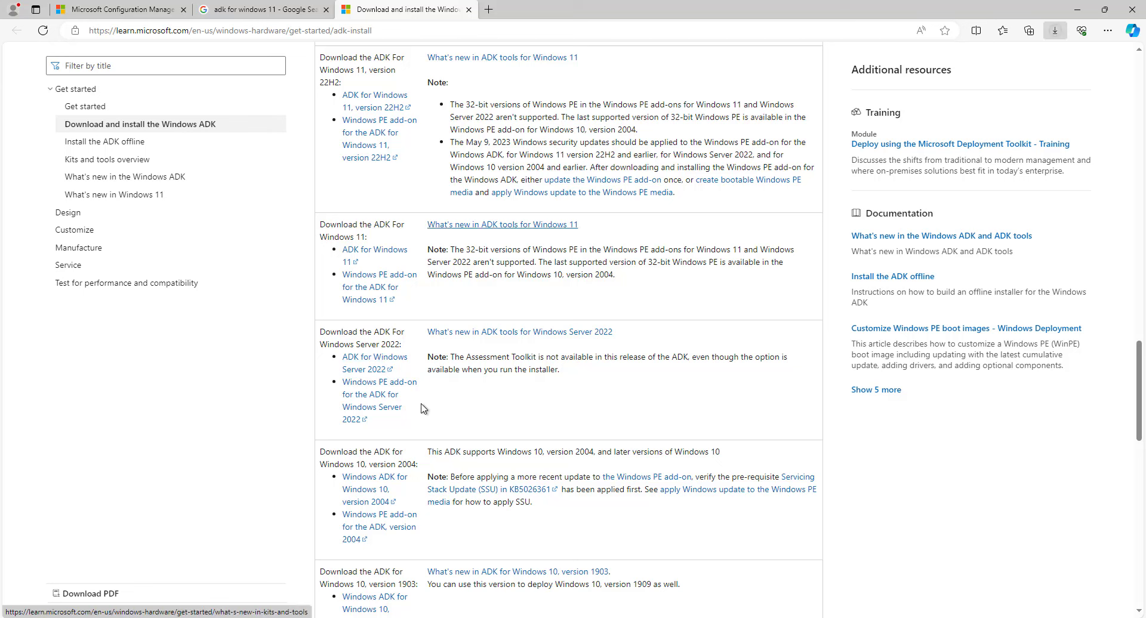
{"action": "left_click", "coordinate": [378, 397]}
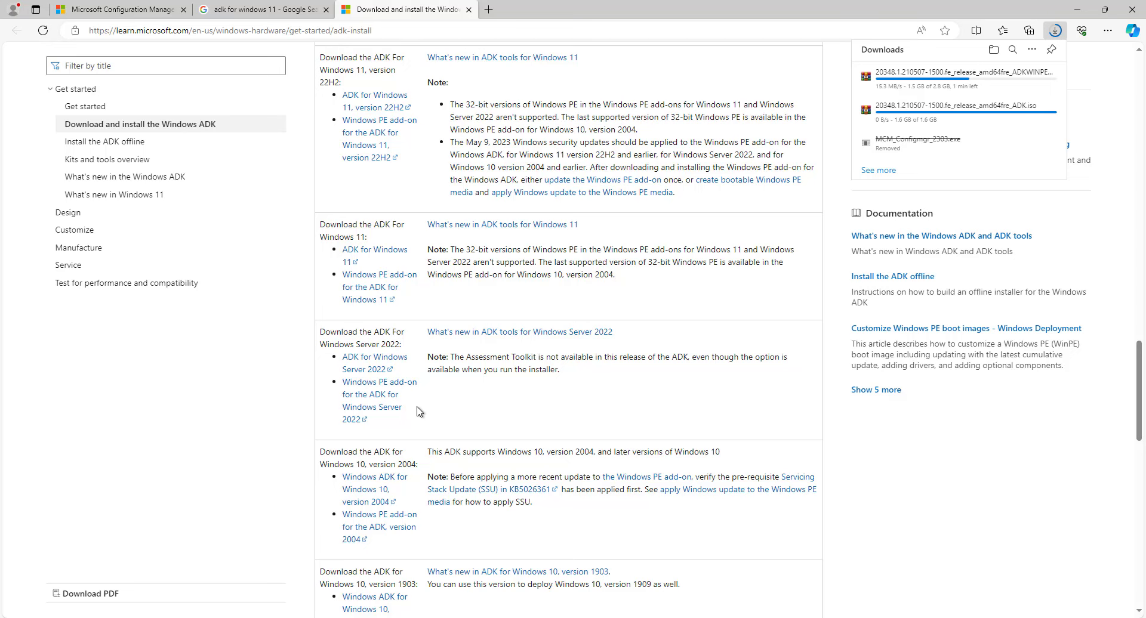
Minimize the browser, move the Add Roles and Features Wizard aside and check the feature installation's progress in Server Manager.
{"action": "left_click", "coordinate": [1077, 9]}
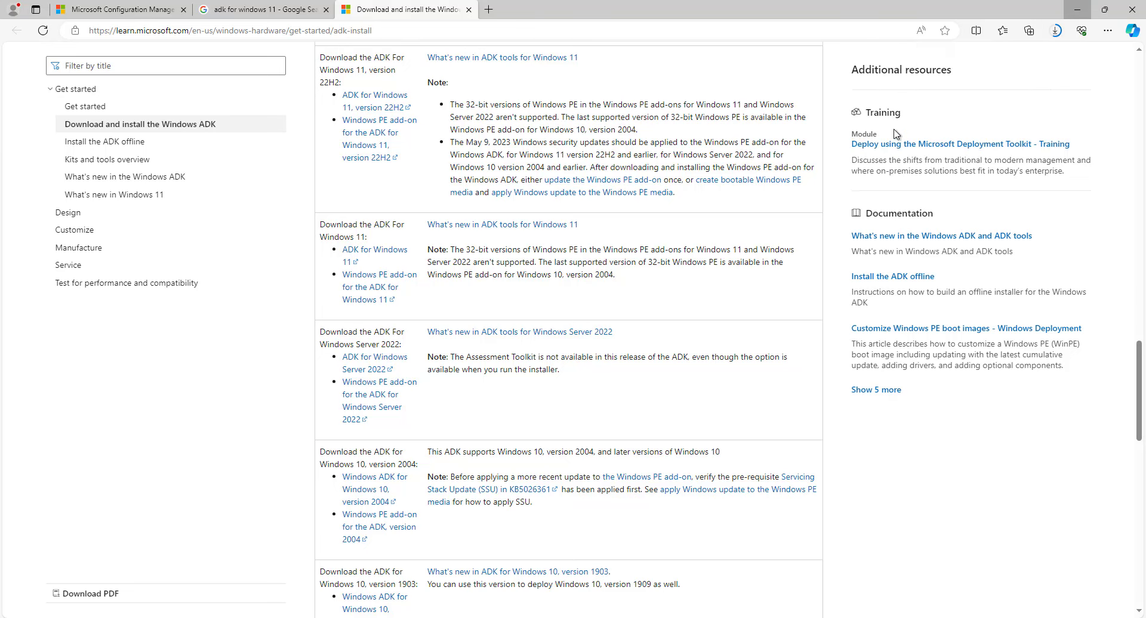
{"action": "left_click_drag", "start_coordinate": [387, 124], "coordinate": [734, 191]}
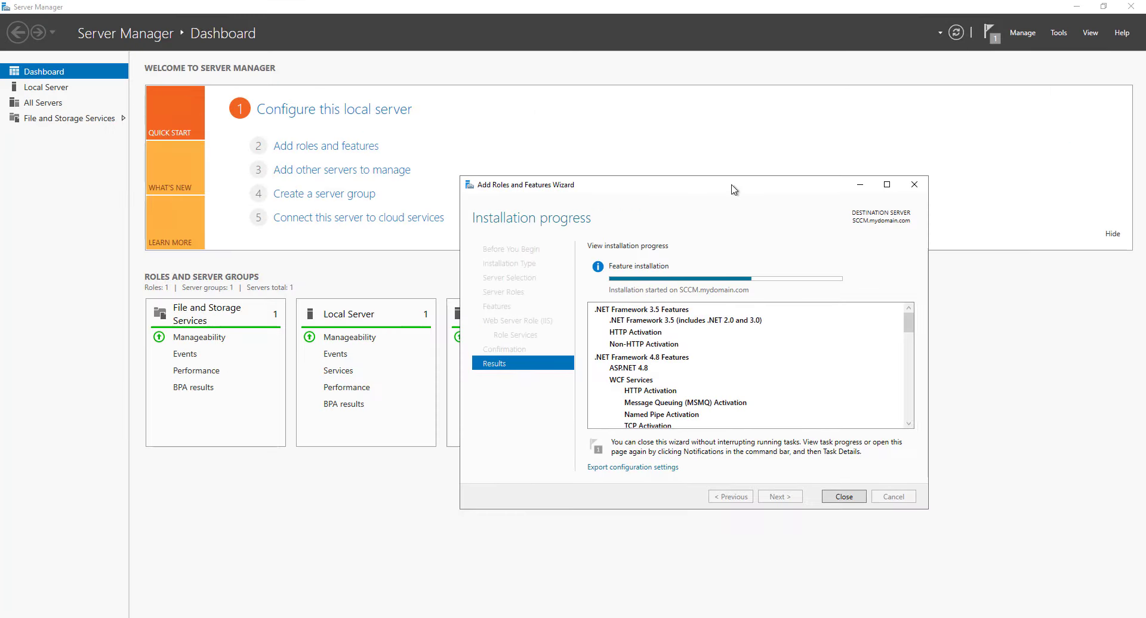
{"action": "left_click", "coordinate": [992, 33]}
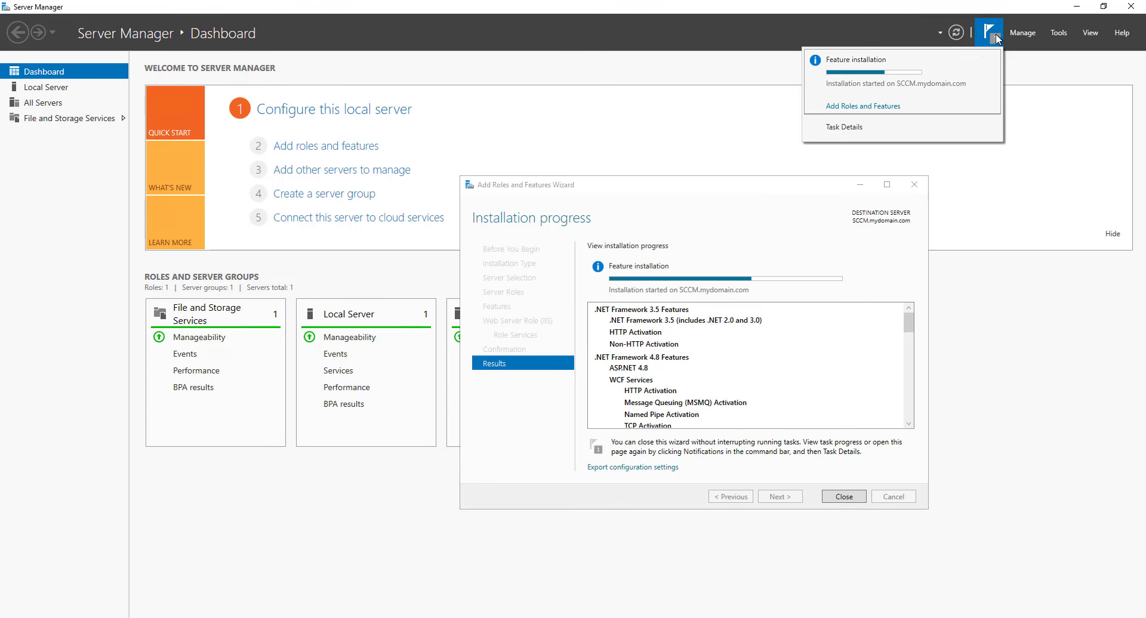
{"action": "left_click", "coordinate": [670, 214]}
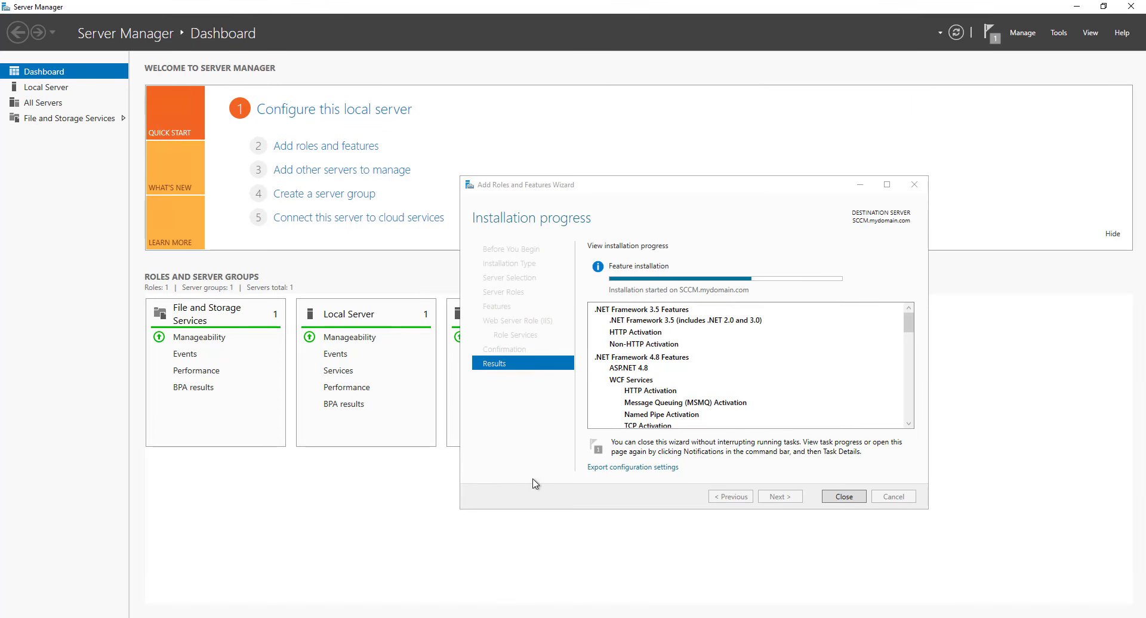
Put Server Manager and the browser away and switch to the File Explorer window showing C:\SCCM\sql.
{"action": "left_click", "coordinate": [1138, 9]}
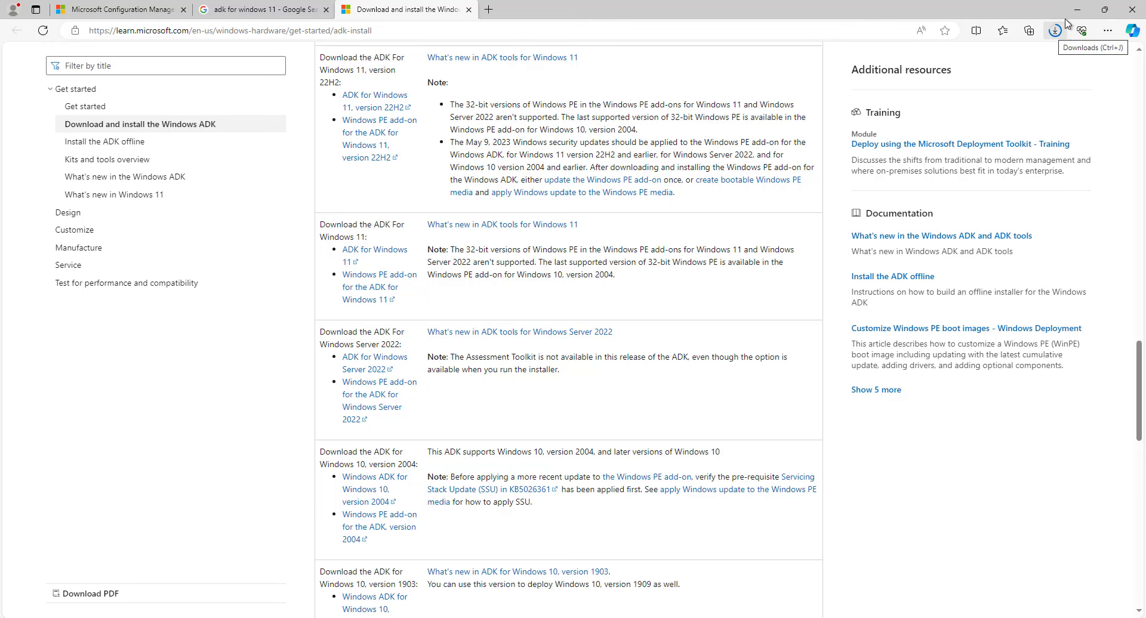
{"action": "left_click", "coordinate": [1078, 10]}
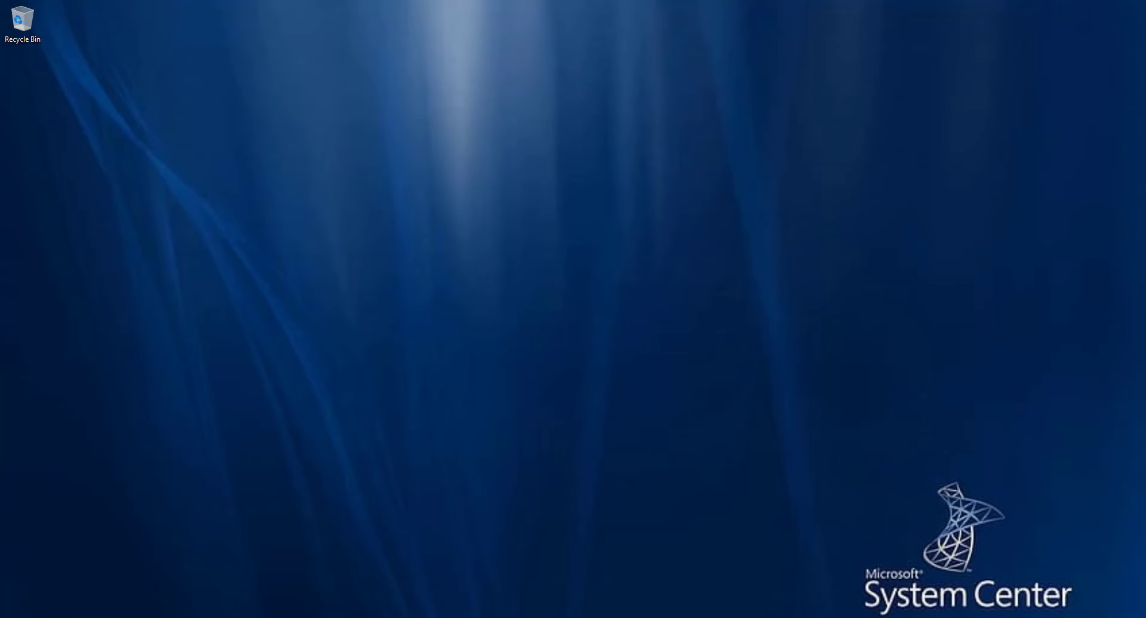
{"action": "key", "text": "alt+Tab"}
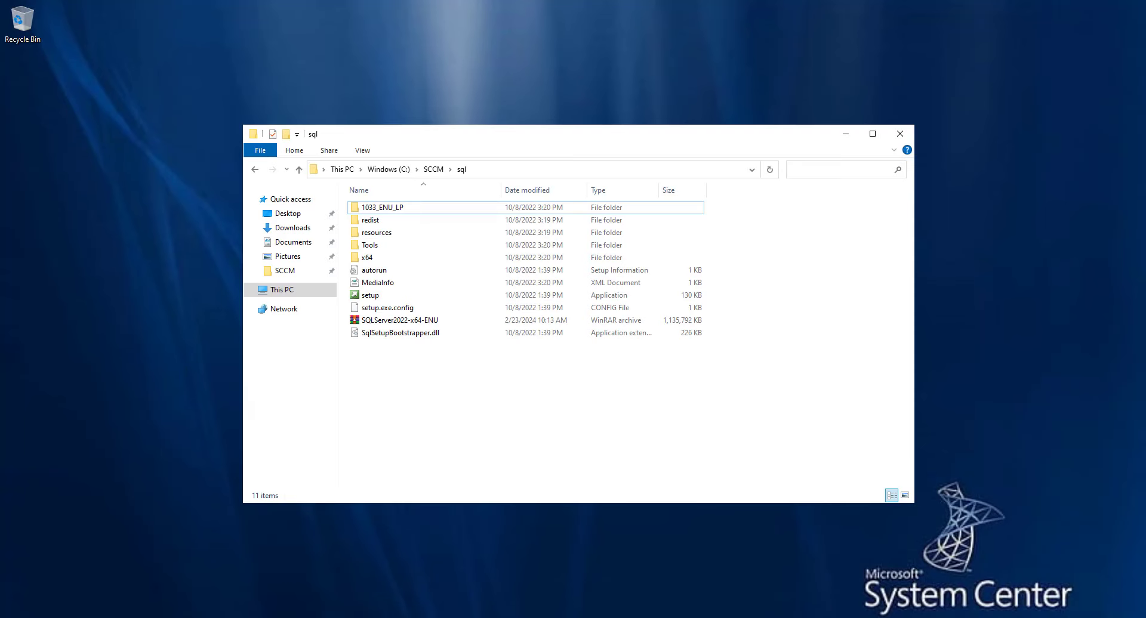
Open the Downloads folder and check the state of the ADK downloads there and in the browser.
{"action": "left_click", "coordinate": [295, 228]}
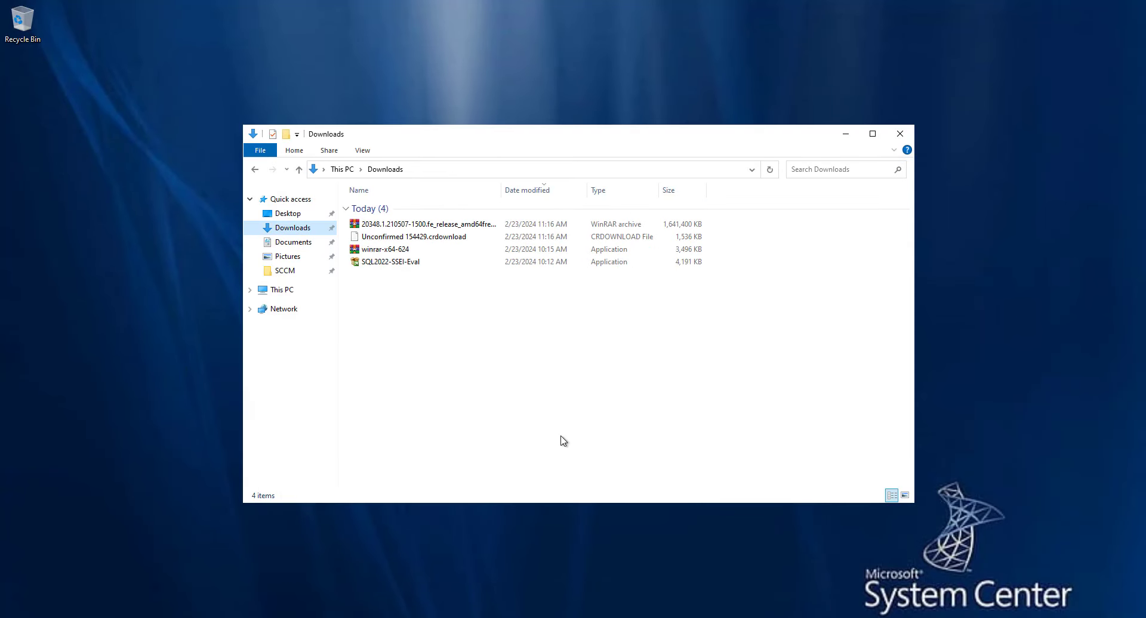
{"action": "left_click", "coordinate": [560, 427]}
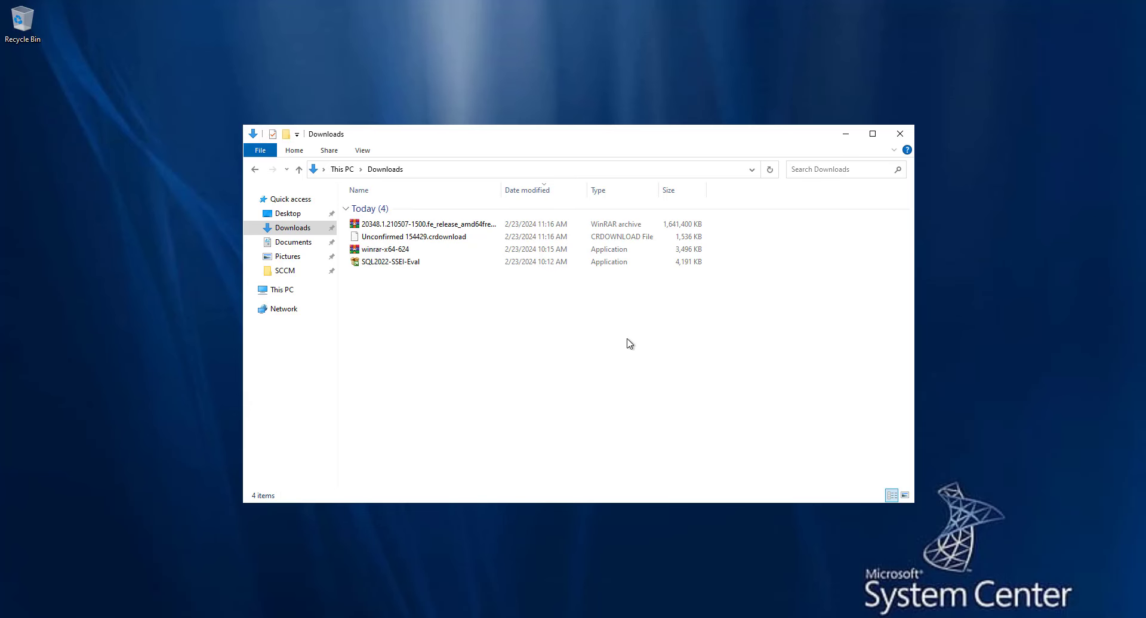
{"action": "key", "text": "alt+Tab"}
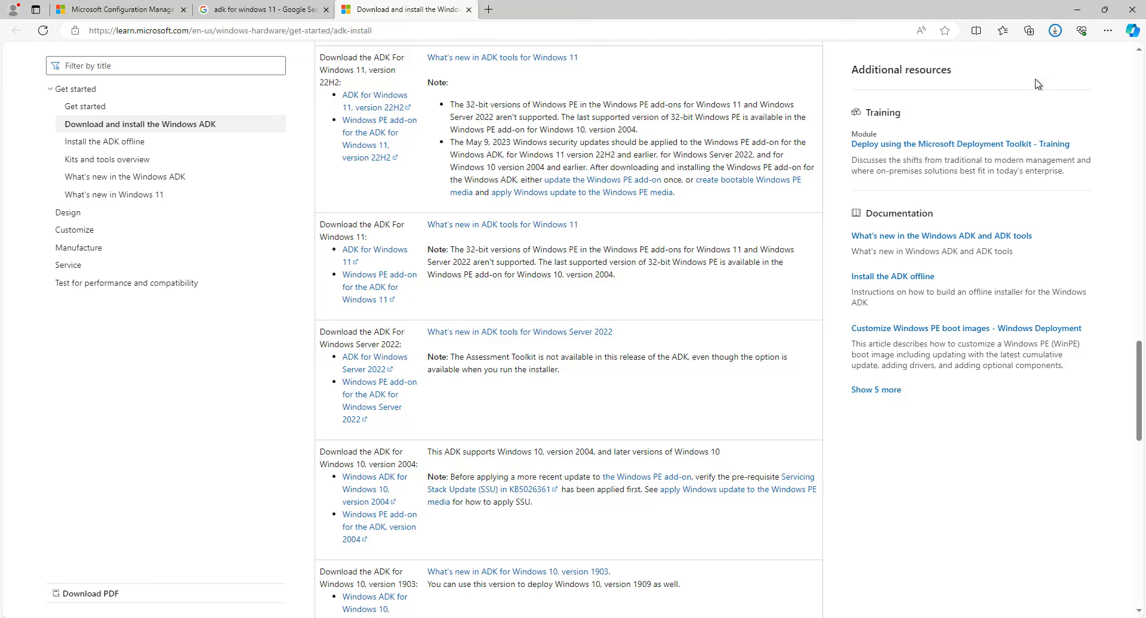
{"action": "left_click", "coordinate": [1078, 9]}
Move the two downloaded 20348.1 ADK archives from Downloads into C:\SCCM and widen the Name column to fit their full names.
{"action": "left_click", "coordinate": [418, 225]}
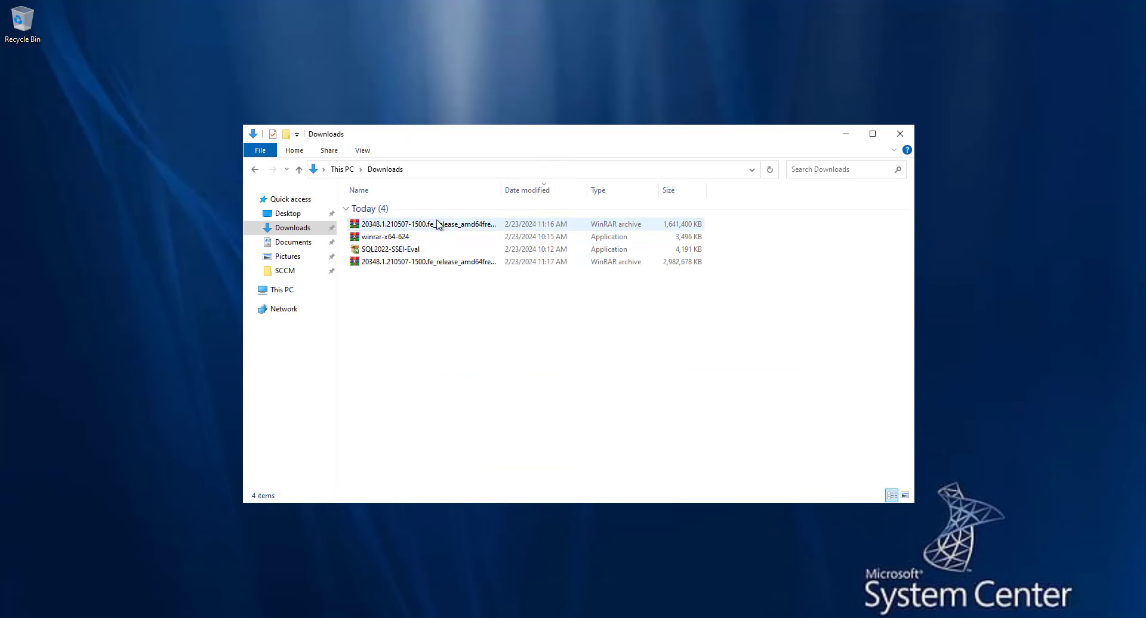
{"action": "left_click", "coordinate": [451, 263], "text": "ctrl"}
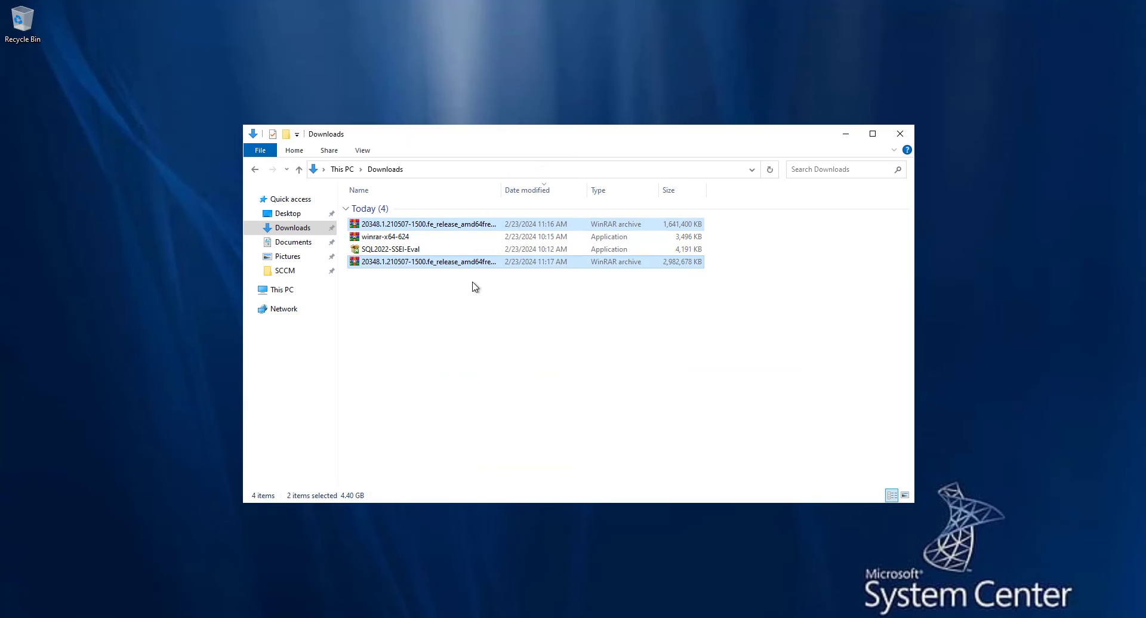
{"action": "key", "text": "ctrl+x"}
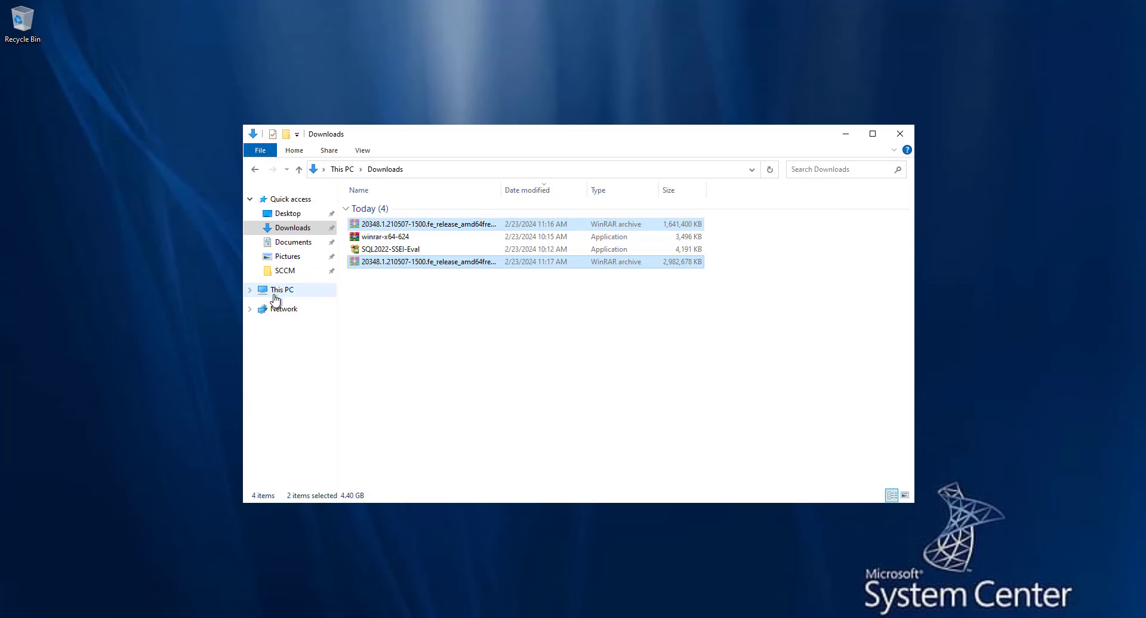
{"action": "left_click", "coordinate": [282, 290]}
{"action": "double_click", "coordinate": [386, 402]}
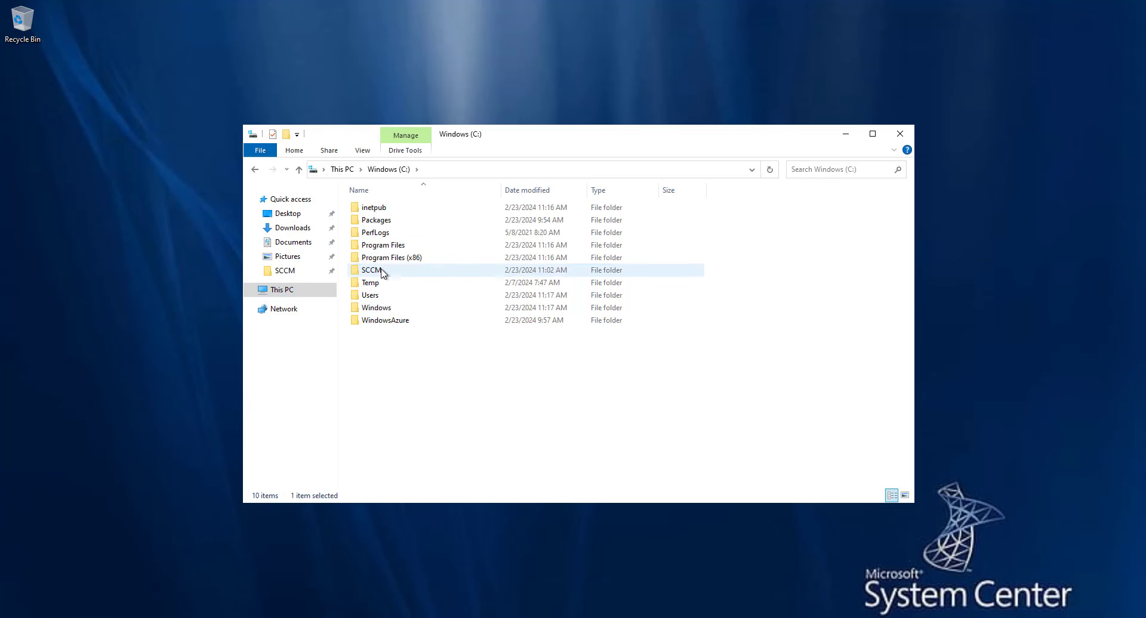
{"action": "double_click", "coordinate": [373, 270]}
{"action": "right_click", "coordinate": [369, 281]}
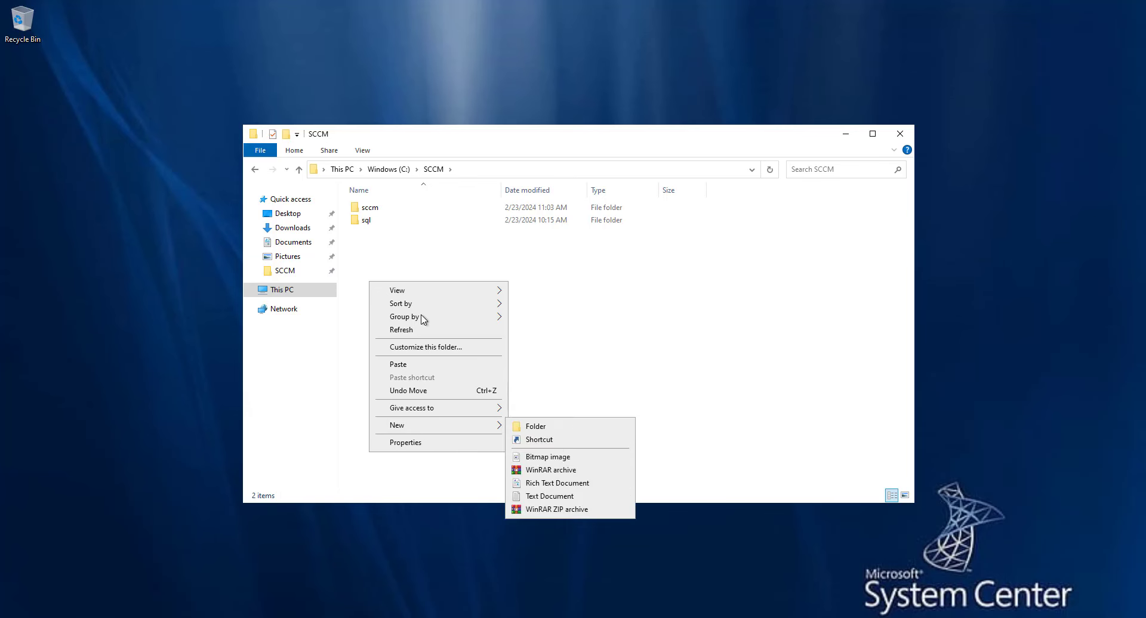
{"action": "left_click", "coordinate": [398, 364]}
{"action": "left_click", "coordinate": [567, 326]}
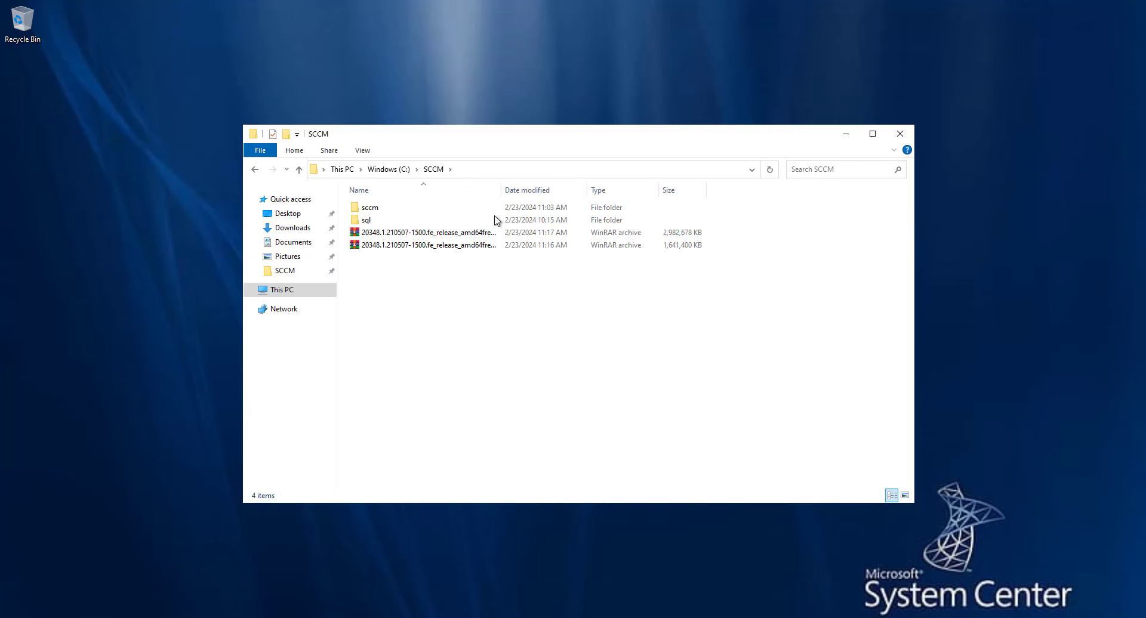
{"action": "double_click", "coordinate": [504, 190]}
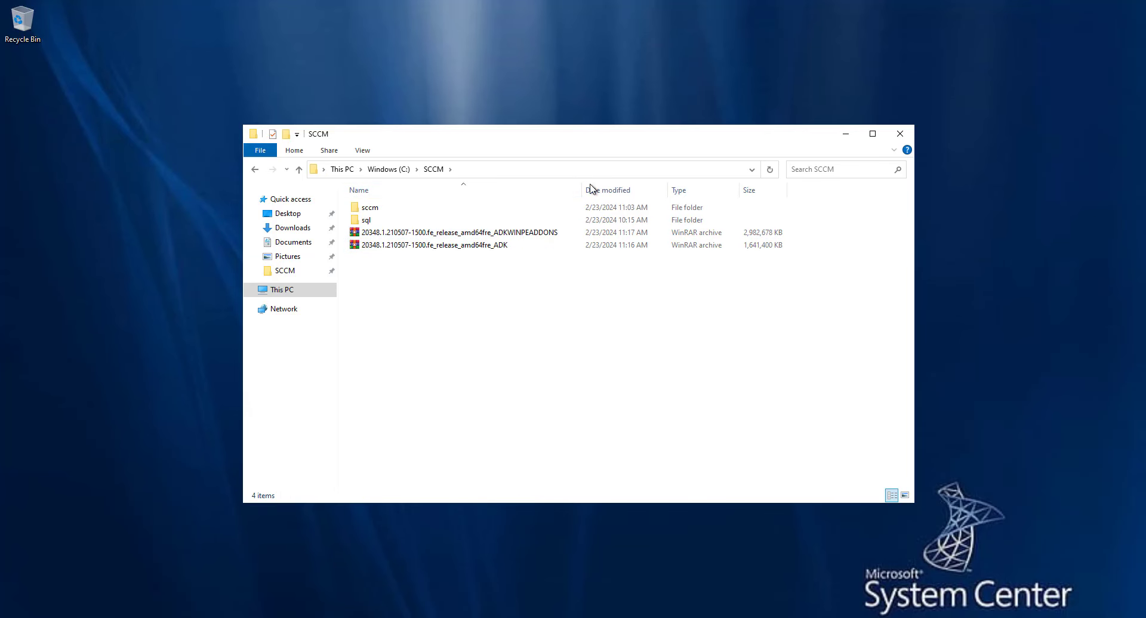
Create a folder named ADK in C:\SCCM.
{"action": "right_click", "coordinate": [374, 308]}
{"action": "mouse_move", "coordinate": [421, 452]}
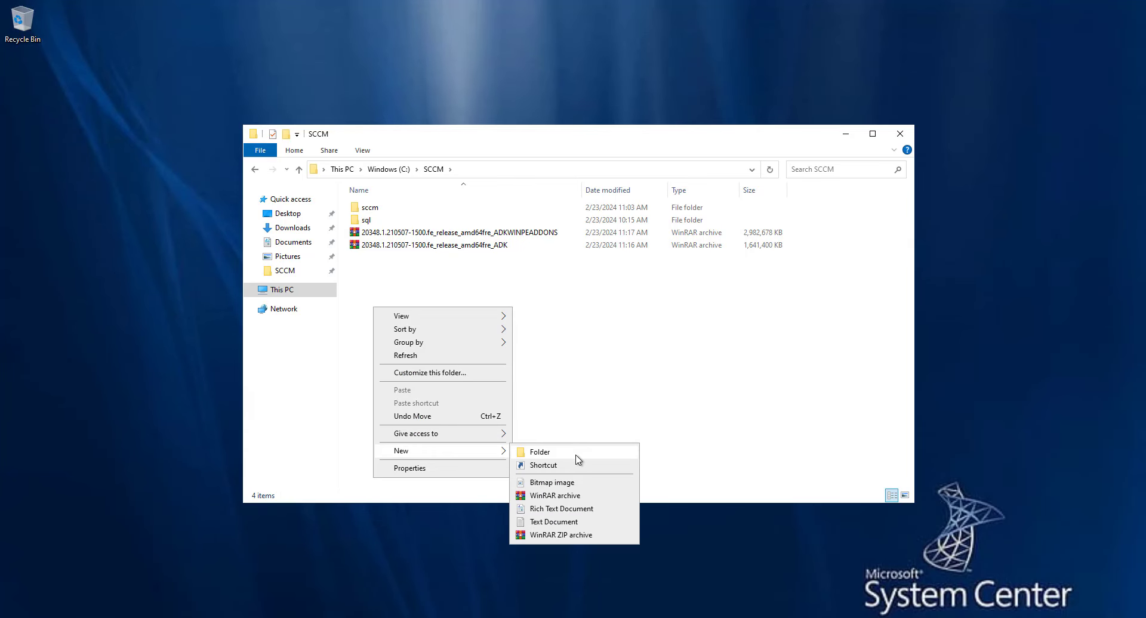
{"action": "left_click", "coordinate": [576, 454]}
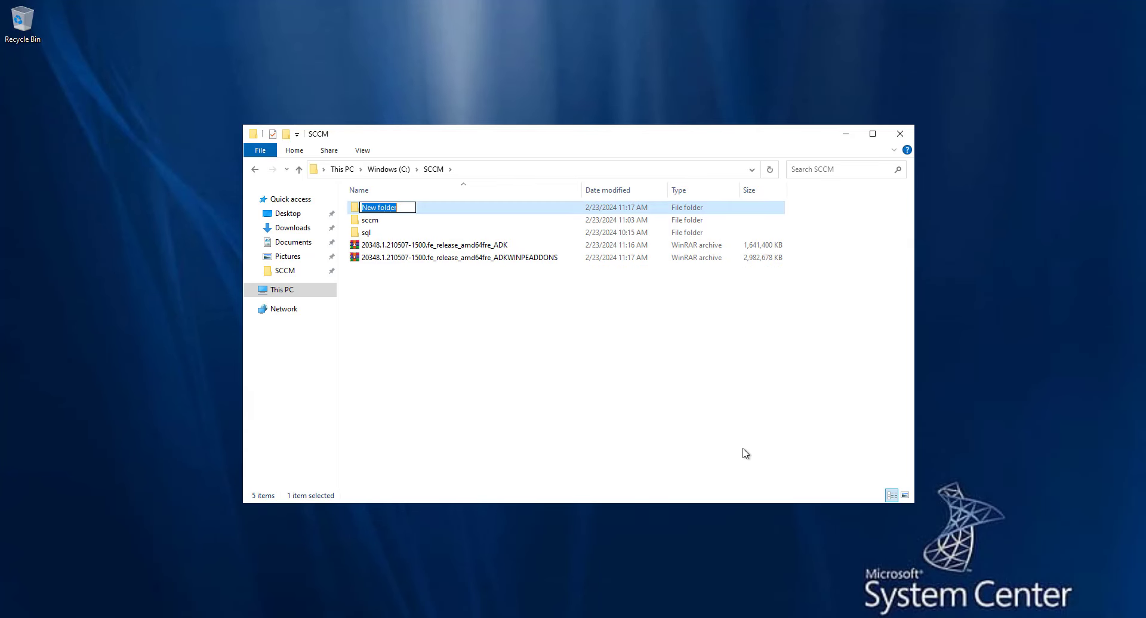
{"action": "type", "text": "ADK"}
{"action": "key", "text": "Return"}
Create a second folder named ADKWINpe in C:\SCCM.
{"action": "right_click", "coordinate": [374, 366]}
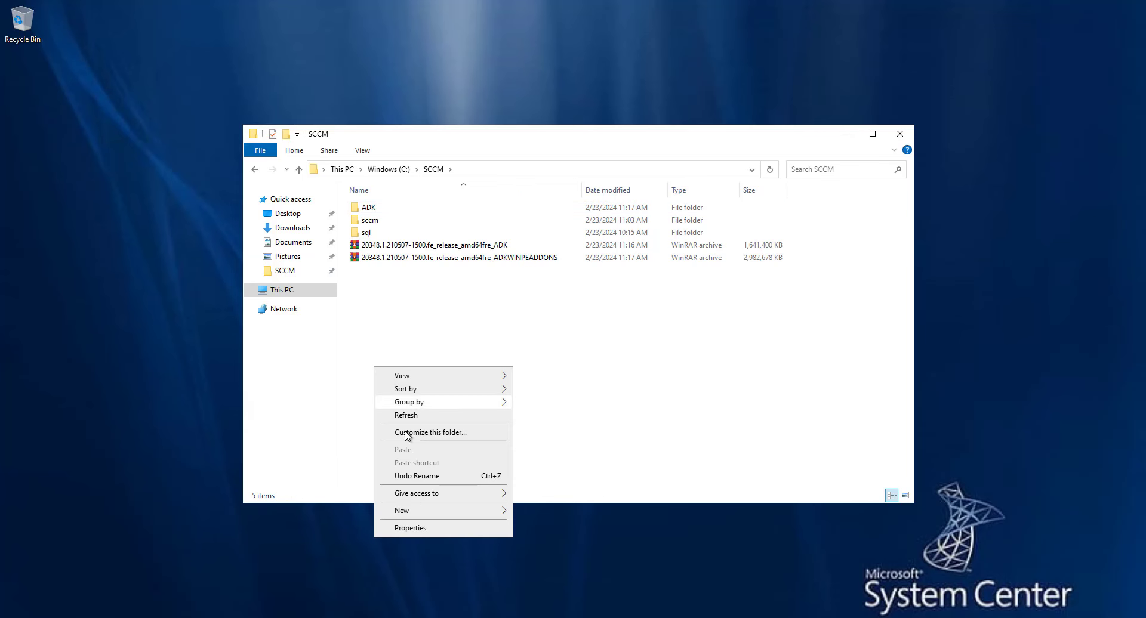
{"action": "mouse_move", "coordinate": [429, 515]}
{"action": "left_click", "coordinate": [585, 514]}
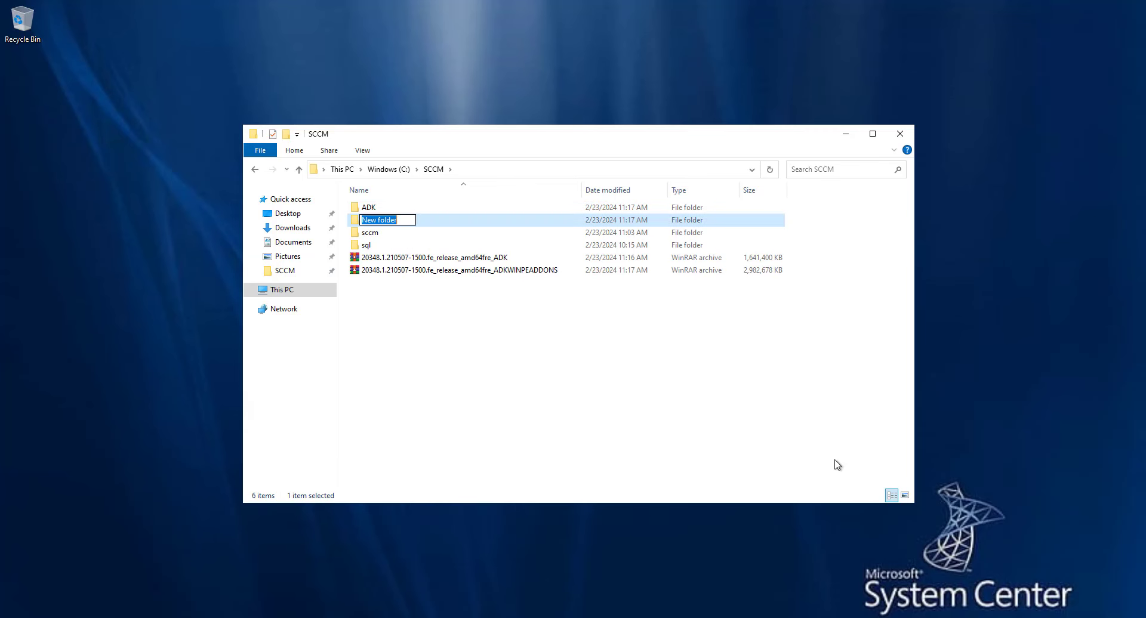
{"action": "type", "text": "ADKWINpe"}
{"action": "key", "text": "Return"}
Move the ADK and Windows PE add-on archives into their matching folders and open the ADK folder.
{"action": "left_click_drag", "start_coordinate": [468, 257], "coordinate": [385, 221]}
{"action": "double_click", "coordinate": [367, 209]}
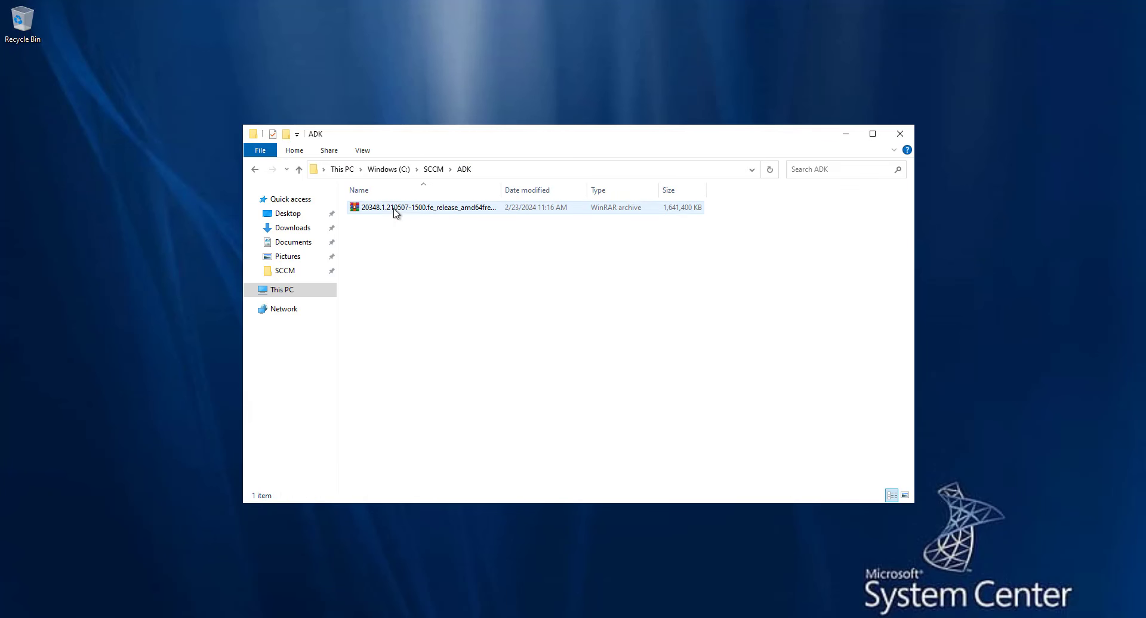
{"action": "right_click", "coordinate": [393, 207]}
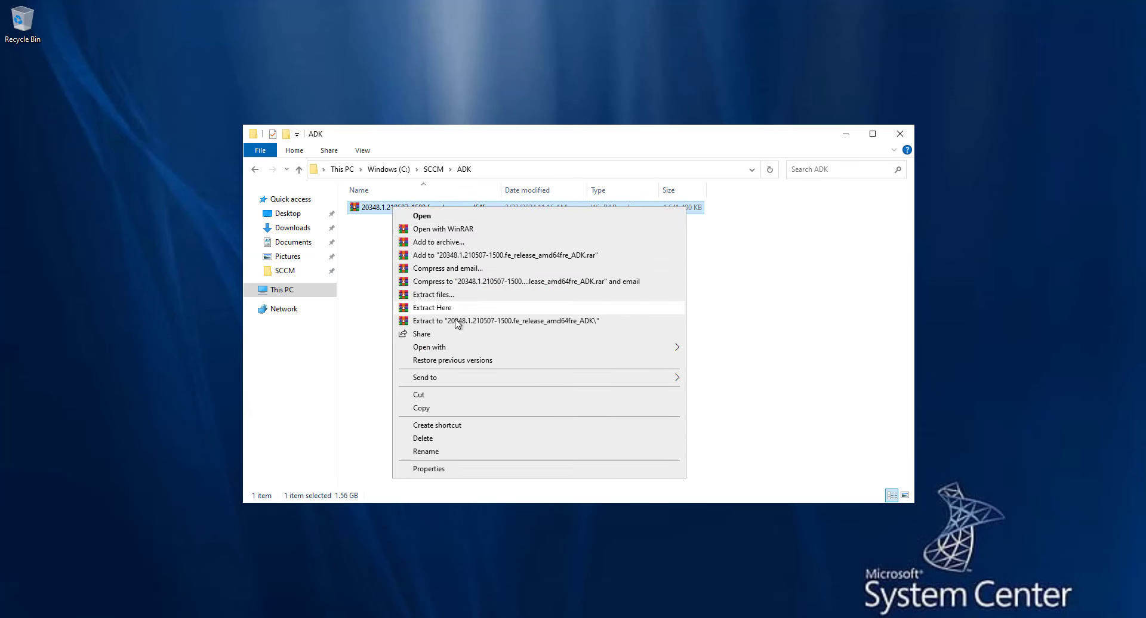
{"action": "left_click", "coordinate": [442, 295]}
{"action": "left_click", "coordinate": [656, 450]}
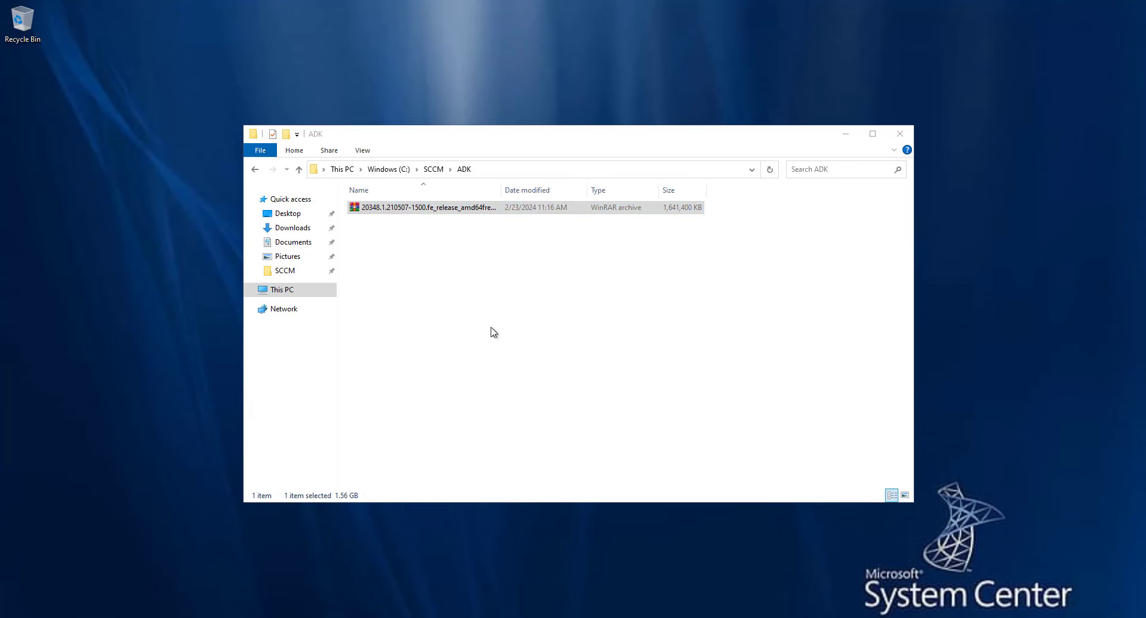
Extract the ADK archive directly into the ADK folder and the Windows PE add-on archive directly into the ADKWINpe folder.
{"action": "right_click", "coordinate": [391, 211]}
{"action": "left_click", "coordinate": [444, 311]}
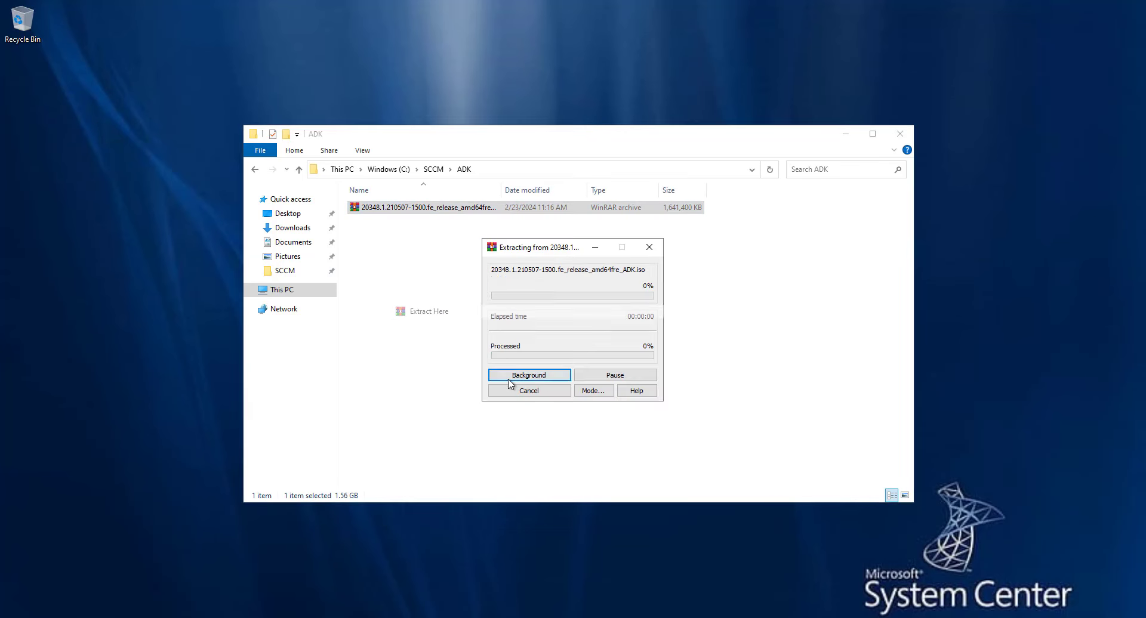
{"action": "left_click", "coordinate": [433, 169]}
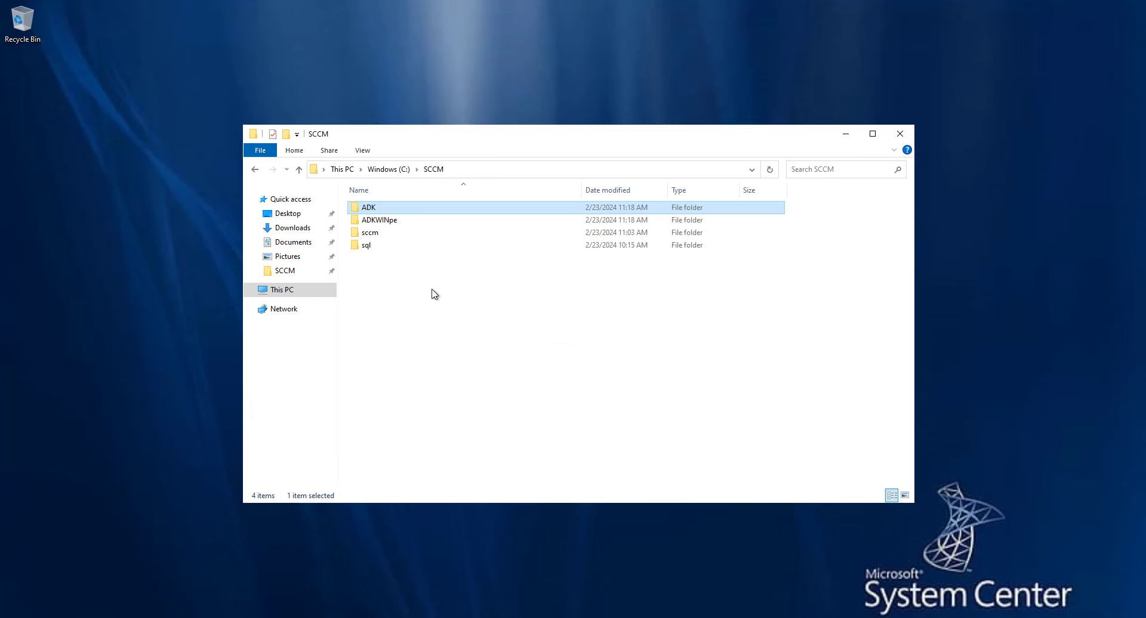
{"action": "double_click", "coordinate": [384, 221]}
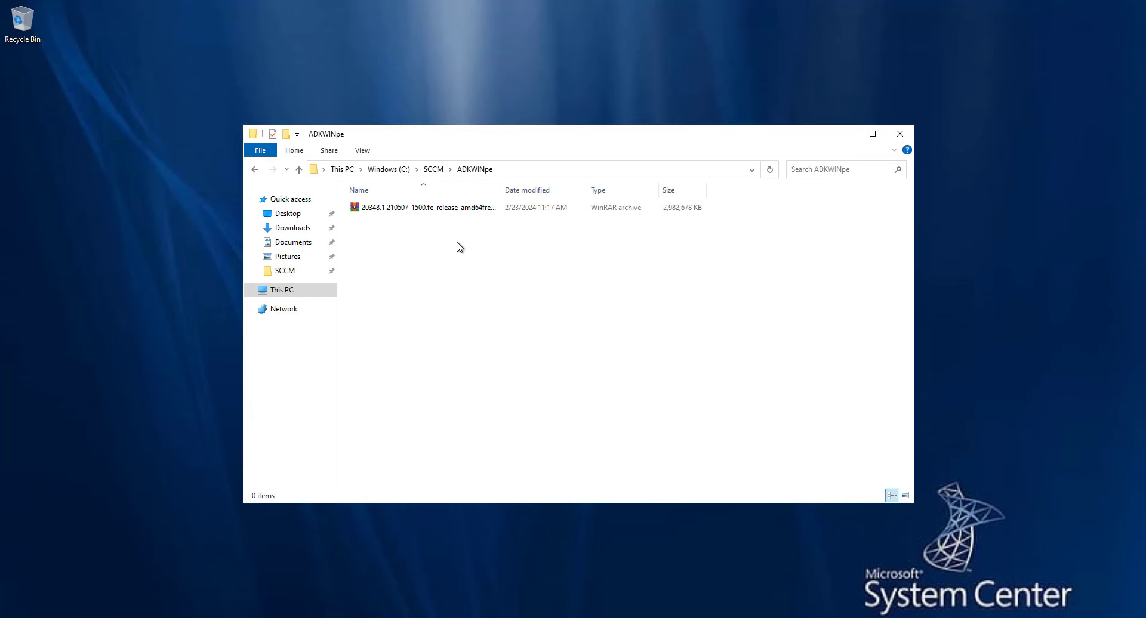
{"action": "right_click", "coordinate": [408, 208]}
{"action": "left_click", "coordinate": [457, 309]}
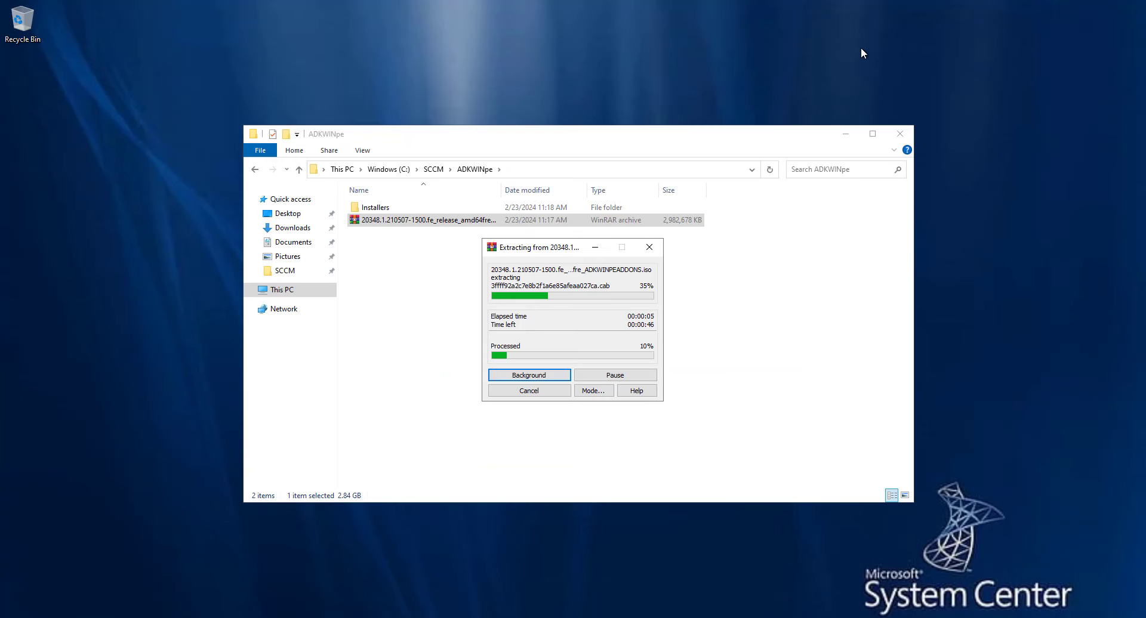
{"action": "left_click", "coordinate": [433, 169]}
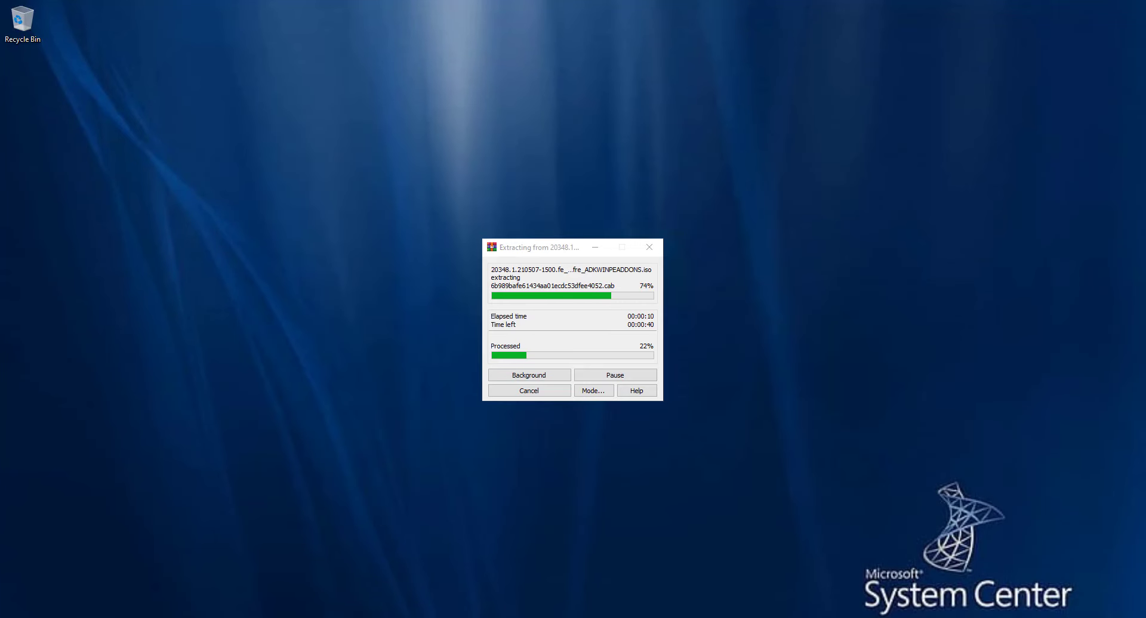
Launch Server Manager and move the archive extraction window aside while following its progress.
{"action": "key", "text": "super"}
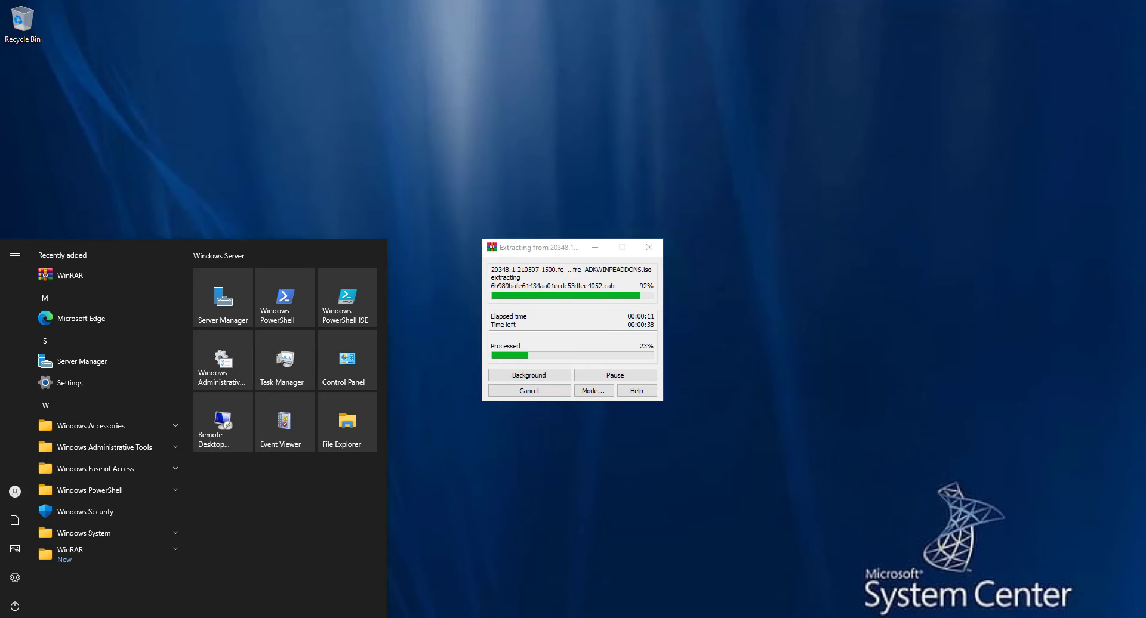
{"action": "left_click", "coordinate": [224, 311]}
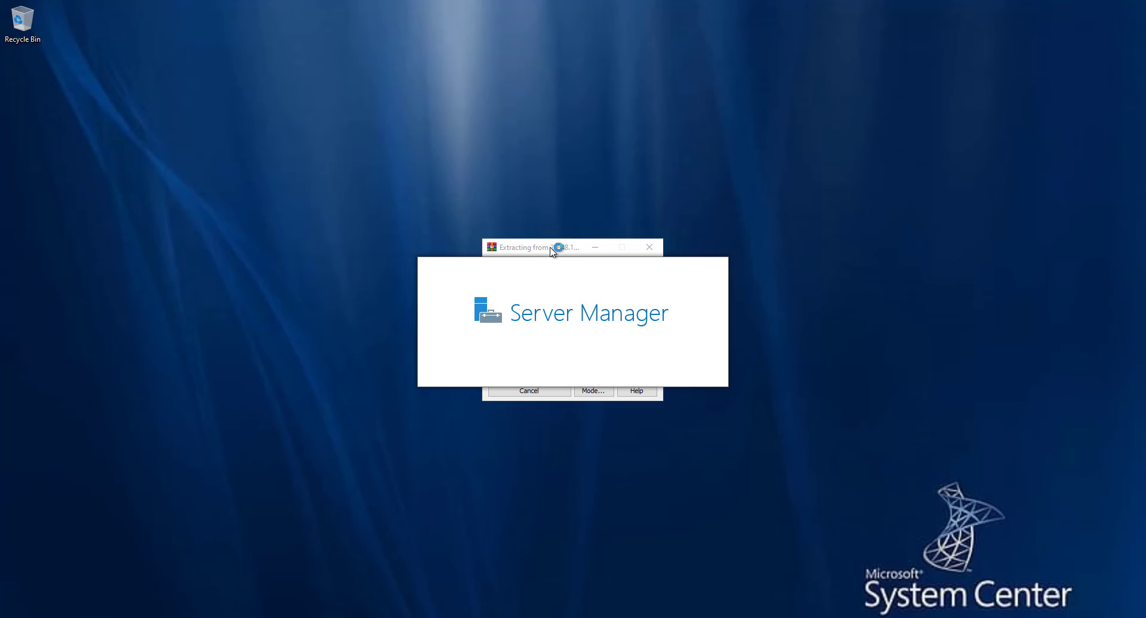
{"action": "left_click_drag", "start_coordinate": [555, 249], "coordinate": [493, 133]}
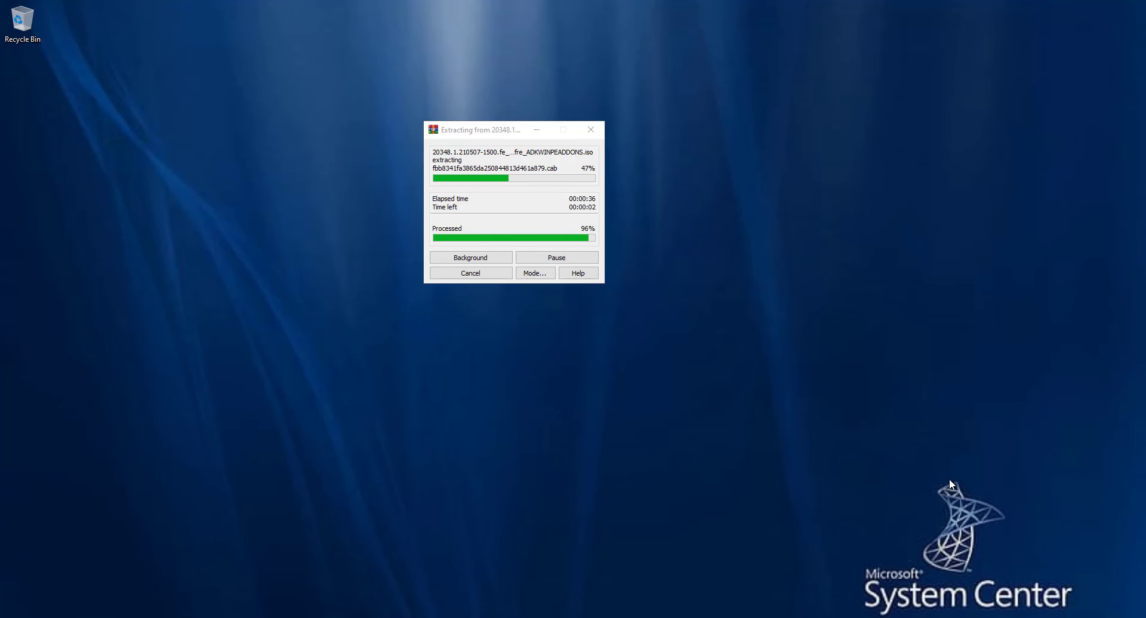
{"action": "mouse_move", "coordinate": [775, 2]}
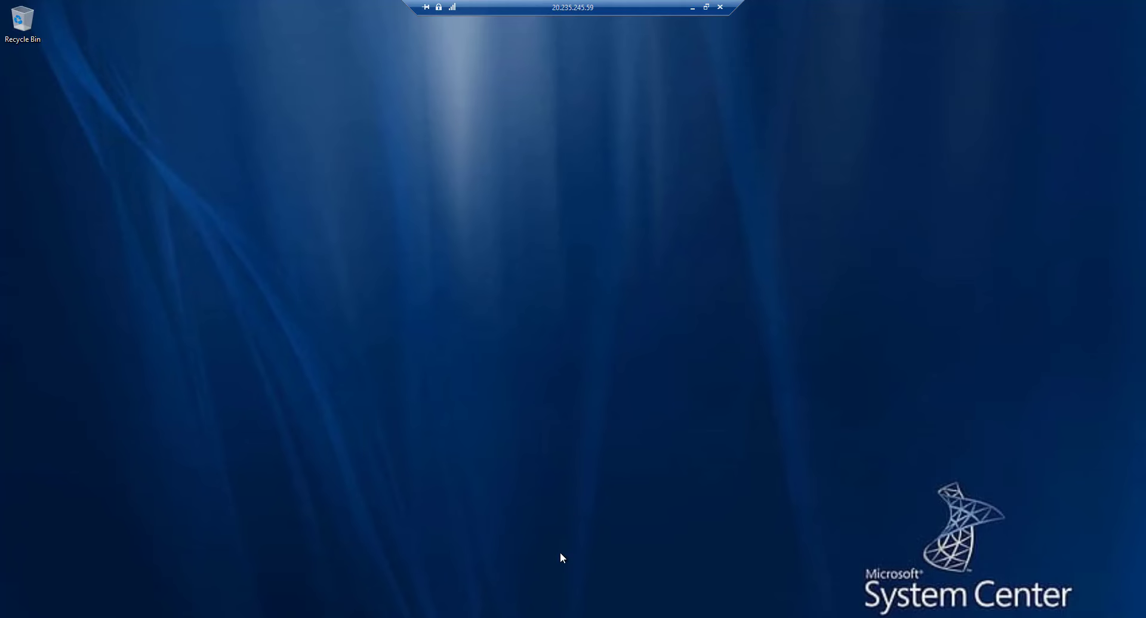
Bring up Server Manager again, move the Add Roles and Features Wizard aside and check the feature installation in the notifications.
{"action": "key", "text": "super"}
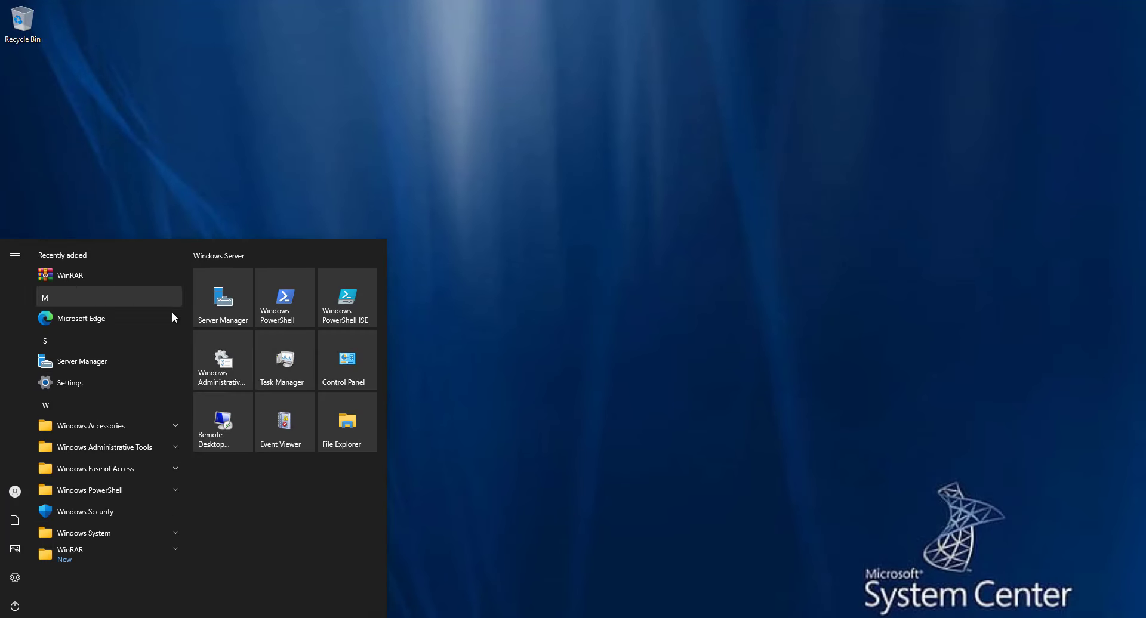
{"action": "left_click", "coordinate": [227, 299]}
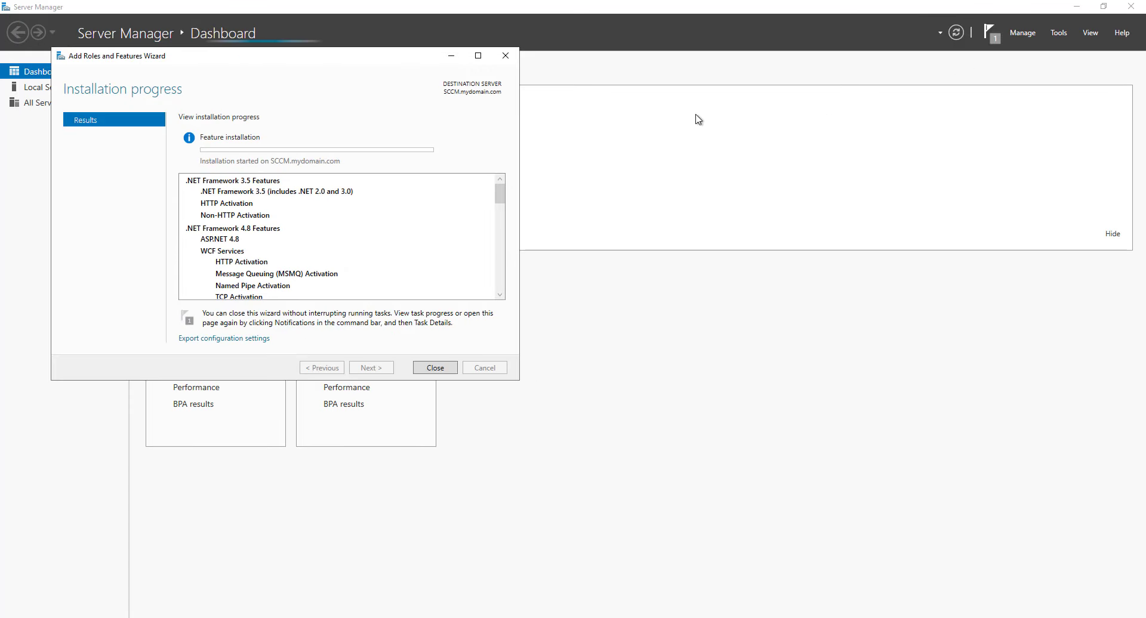
{"action": "left_click_drag", "start_coordinate": [286, 64], "coordinate": [642, 125]}
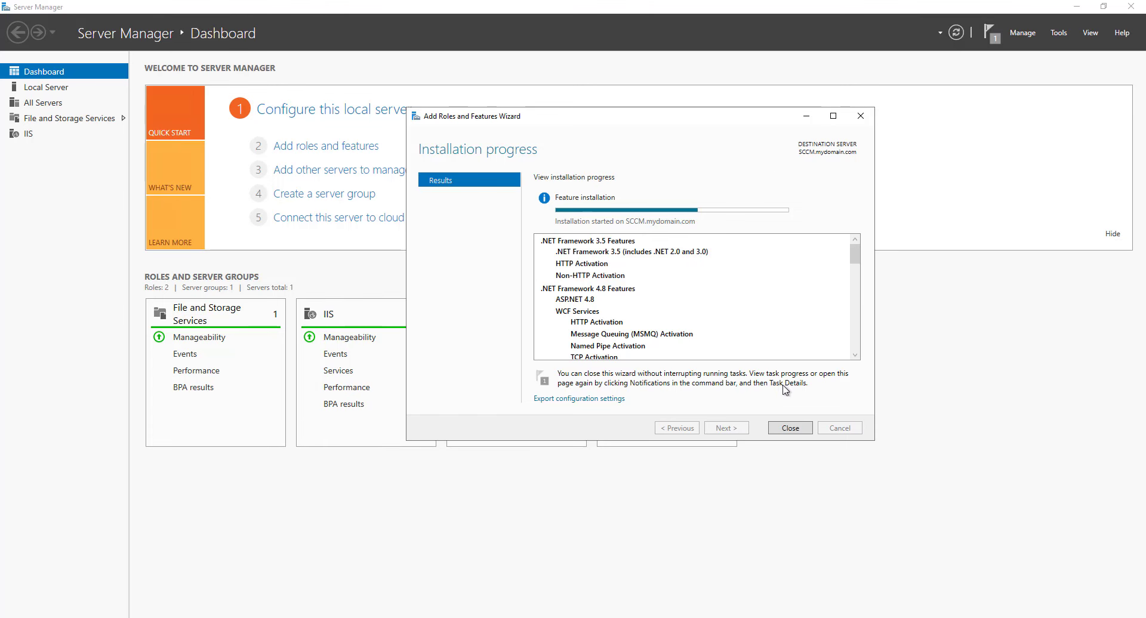
{"action": "left_click", "coordinate": [987, 34]}
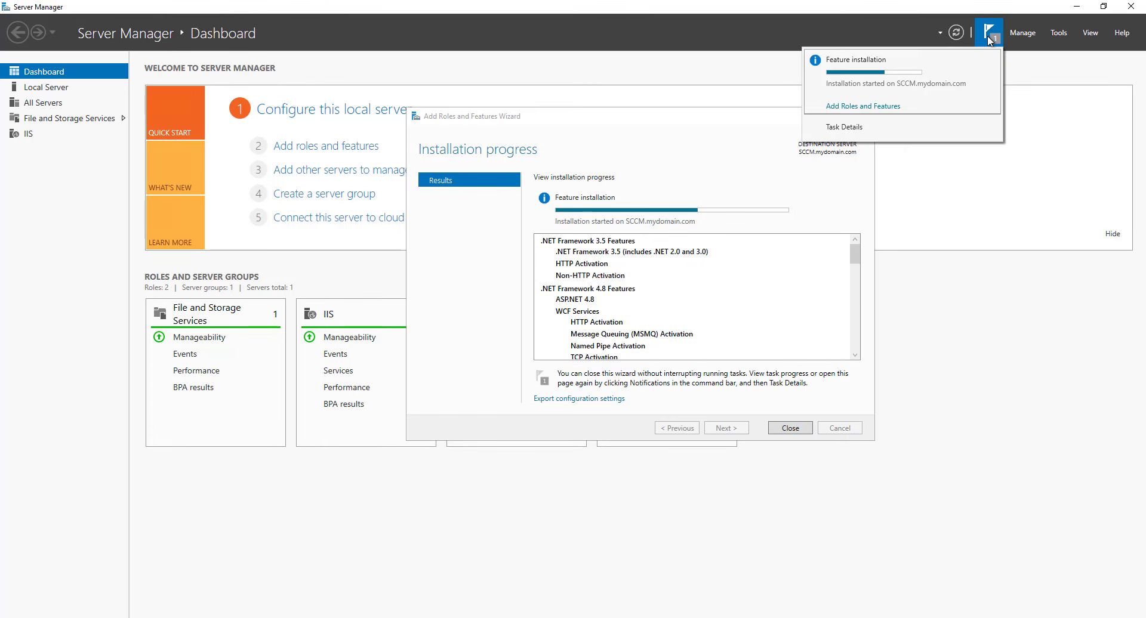
{"action": "mouse_move", "coordinate": [598, 14]}
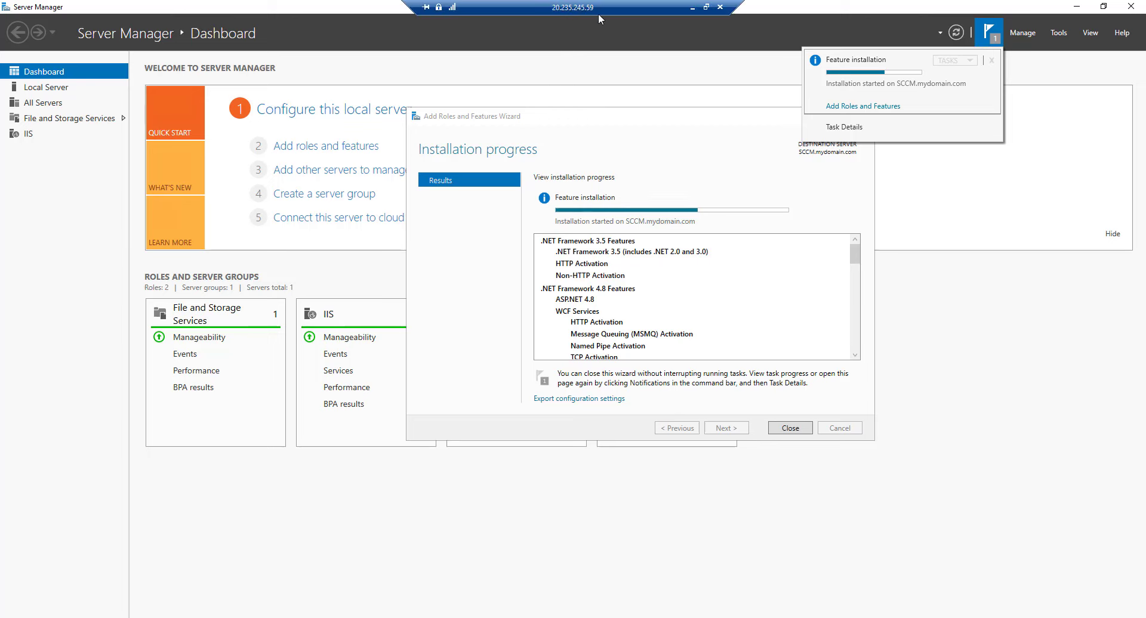
{"action": "left_click", "coordinate": [692, 8]}
{"action": "left_click", "coordinate": [846, 135]}
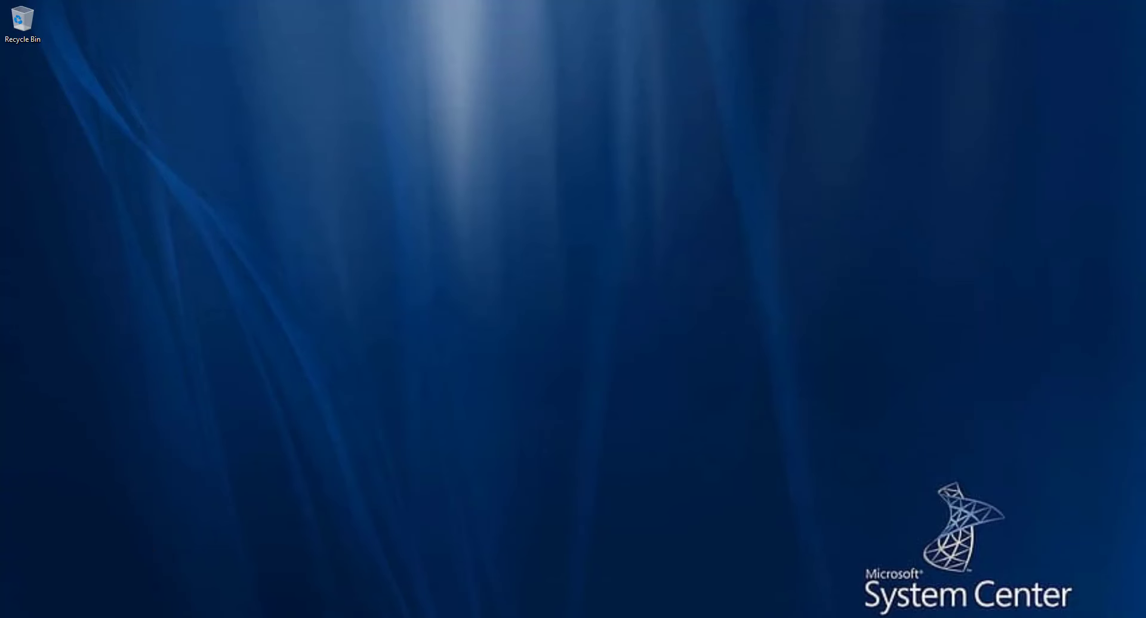
Restart the server with the reason Other (Unplanned) and open the SCCM folder in File Explorer once it is back.
{"action": "key", "text": "super+x"}
{"action": "mouse_move", "coordinate": [120, 600]}
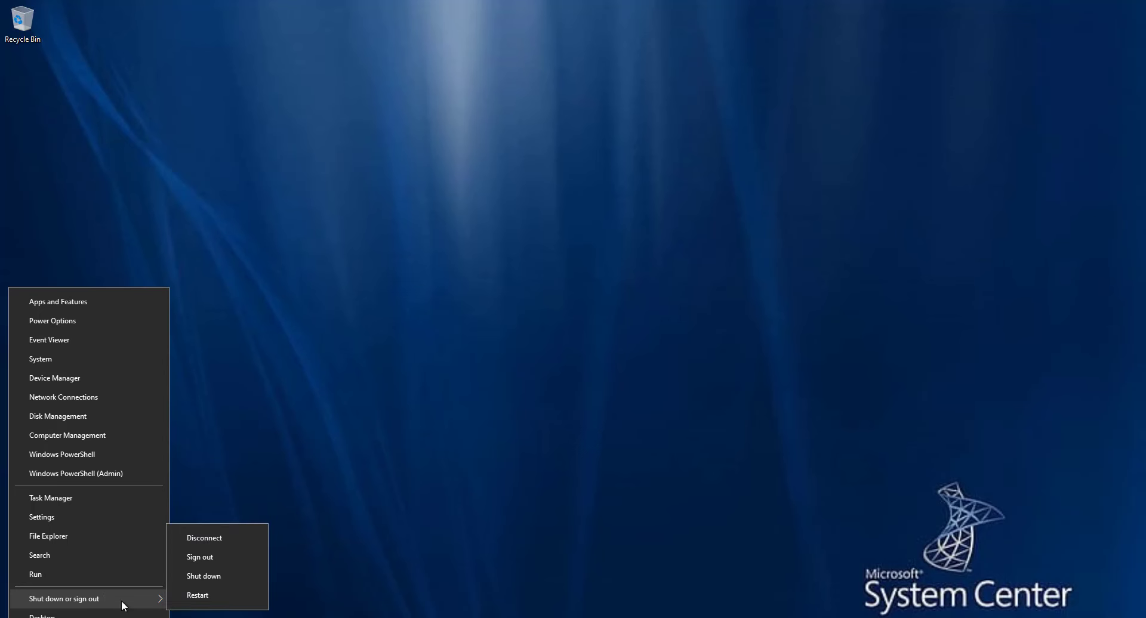
{"action": "left_click", "coordinate": [225, 596]}
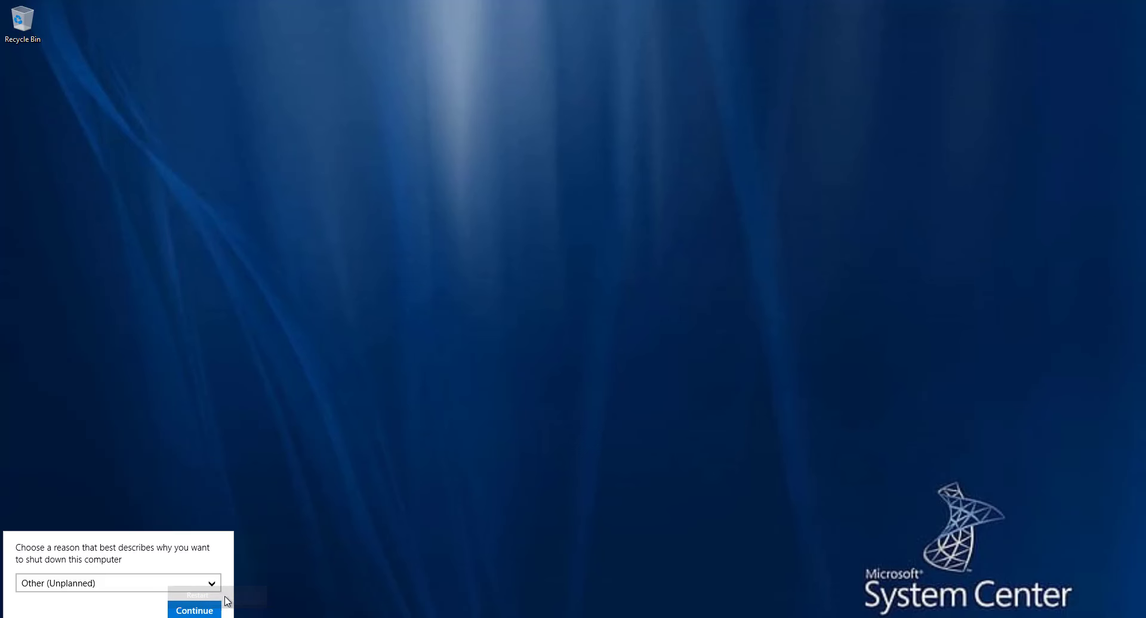
{"action": "left_click", "coordinate": [203, 609]}
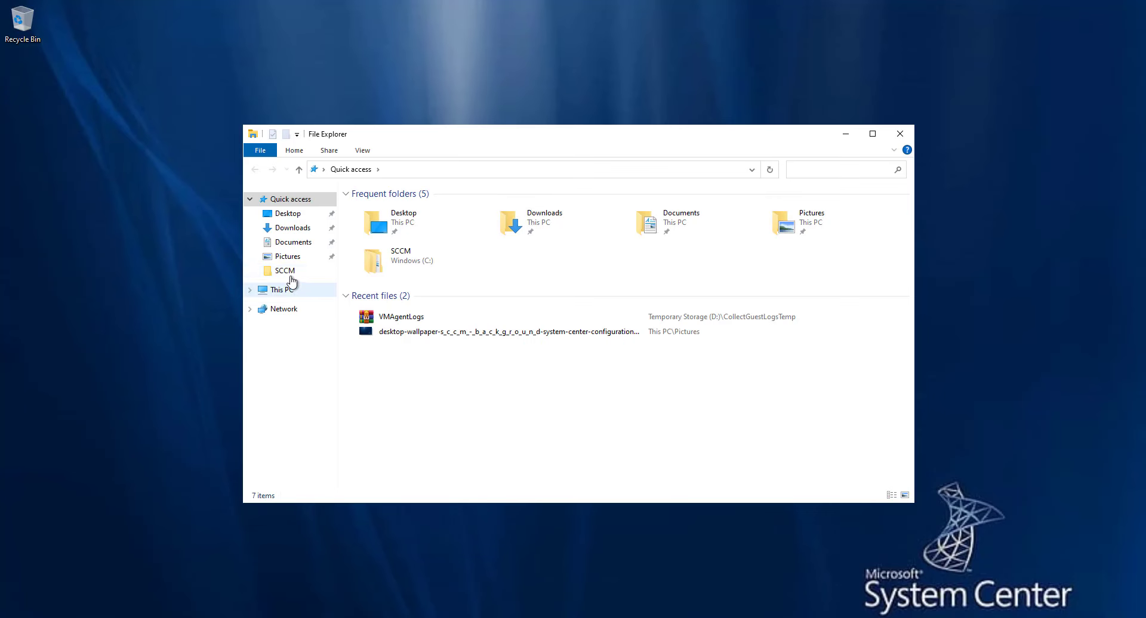
{"action": "left_click", "coordinate": [285, 271]}
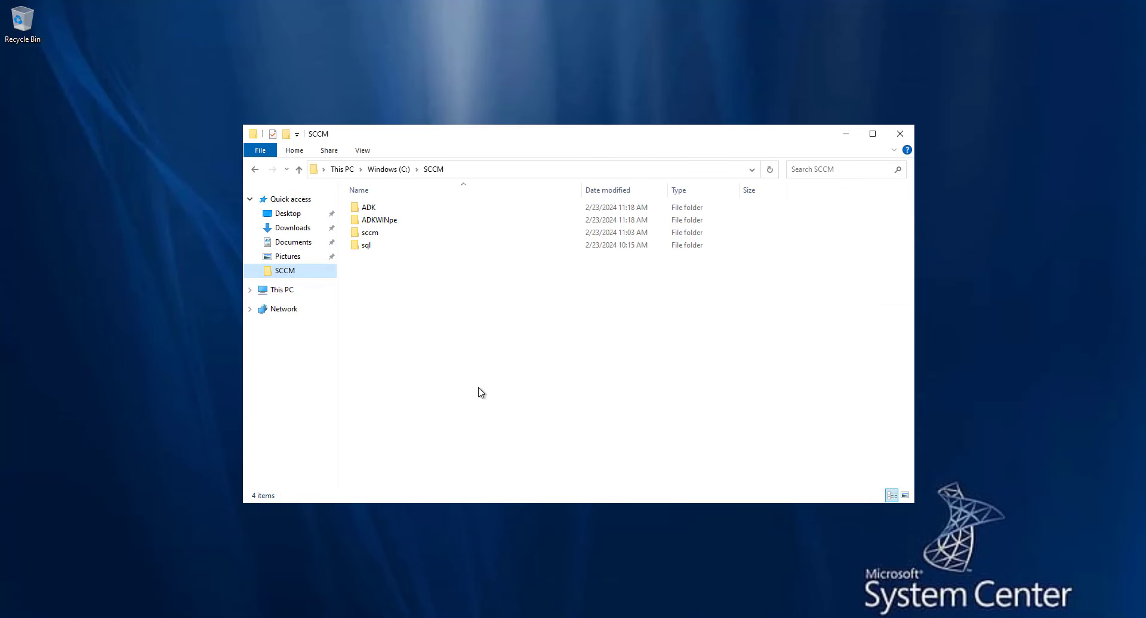
Launch the ADK setup from the ADK folder, choose installation to this computer with the default path, and accept the license agreement.
{"action": "double_click", "coordinate": [391, 209]}
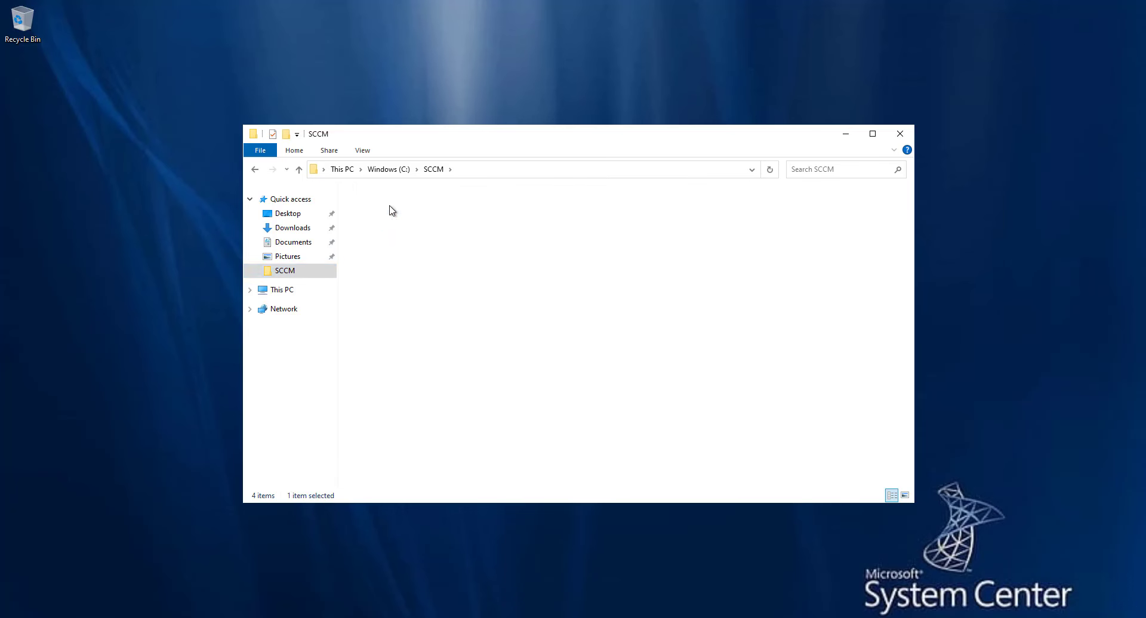
{"action": "double_click", "coordinate": [386, 238]}
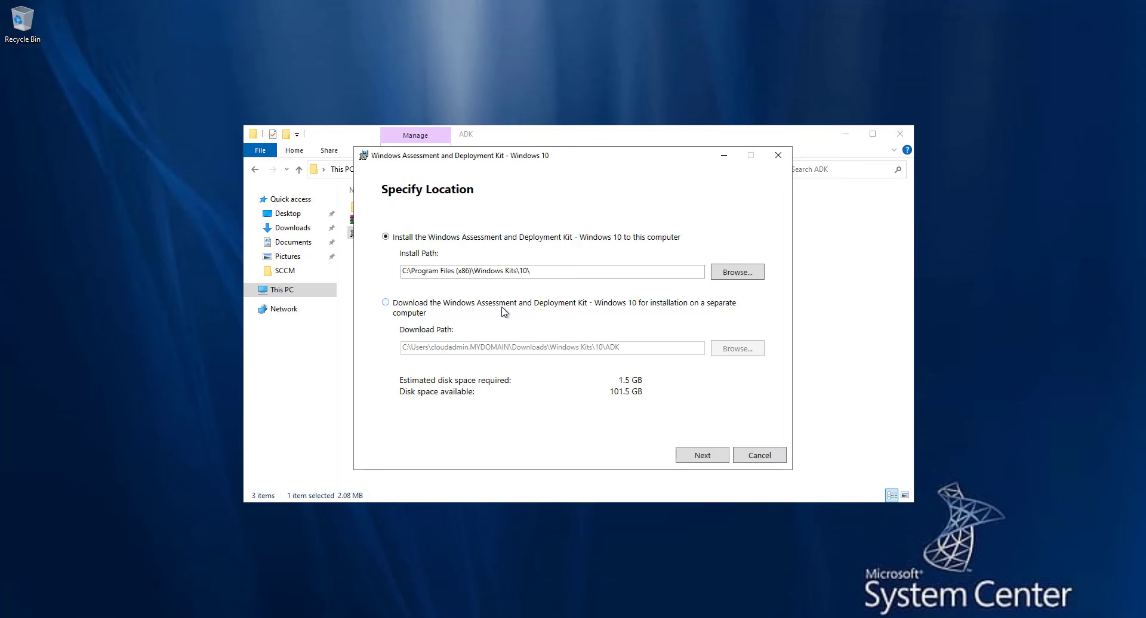
{"action": "left_click", "coordinate": [409, 305]}
{"action": "left_click", "coordinate": [450, 239]}
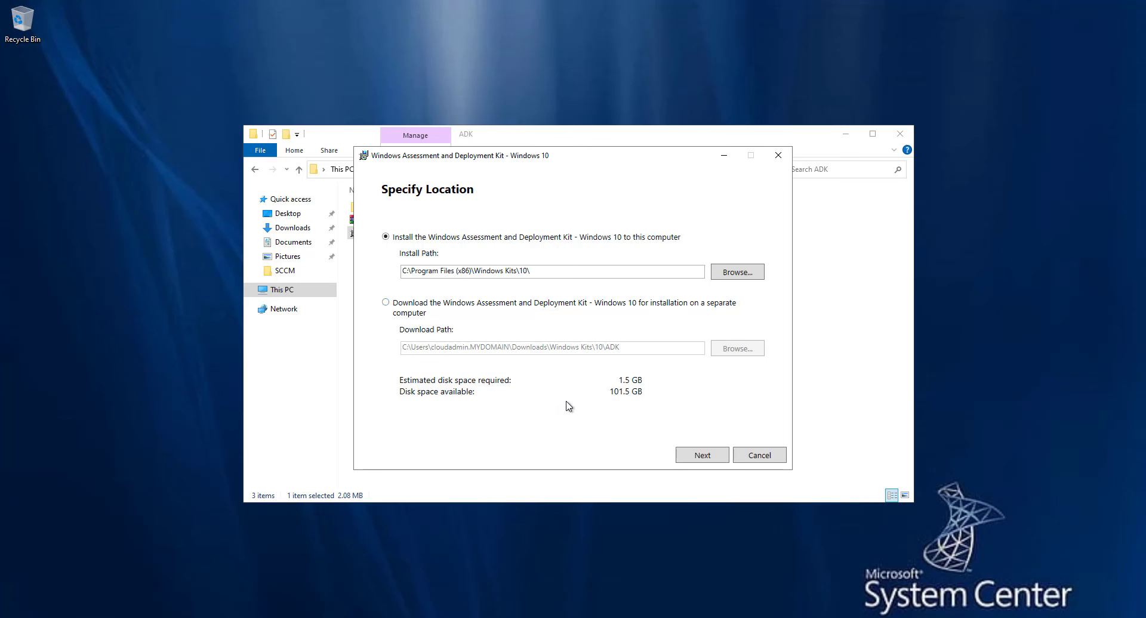
{"action": "left_click", "coordinate": [707, 457]}
{"action": "left_click", "coordinate": [707, 458]}
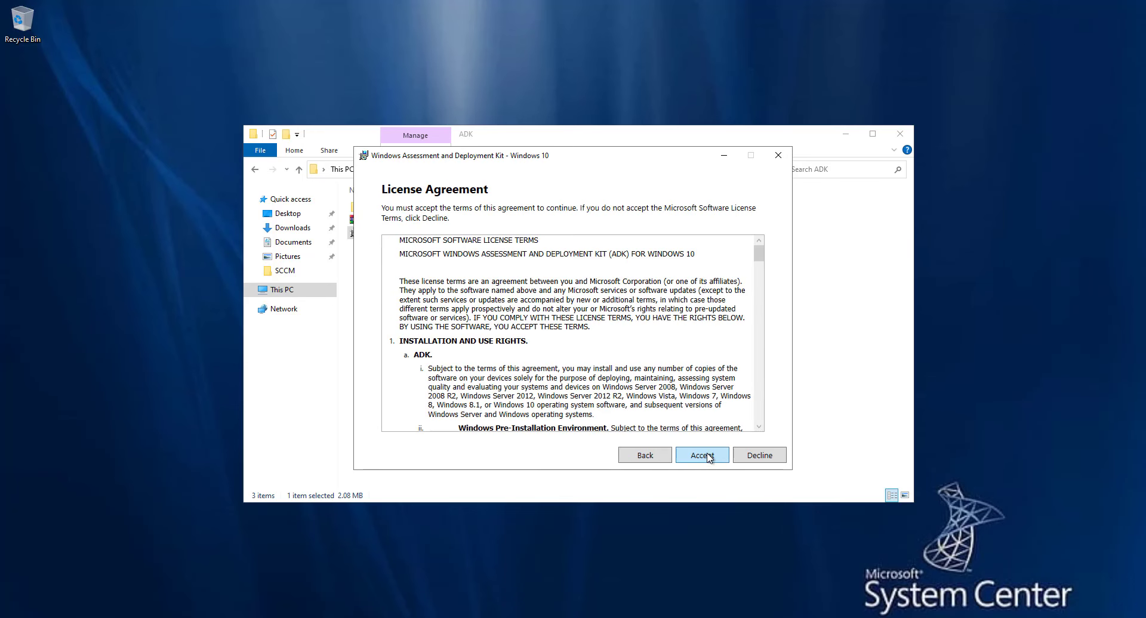
{"action": "left_click", "coordinate": [707, 457]}
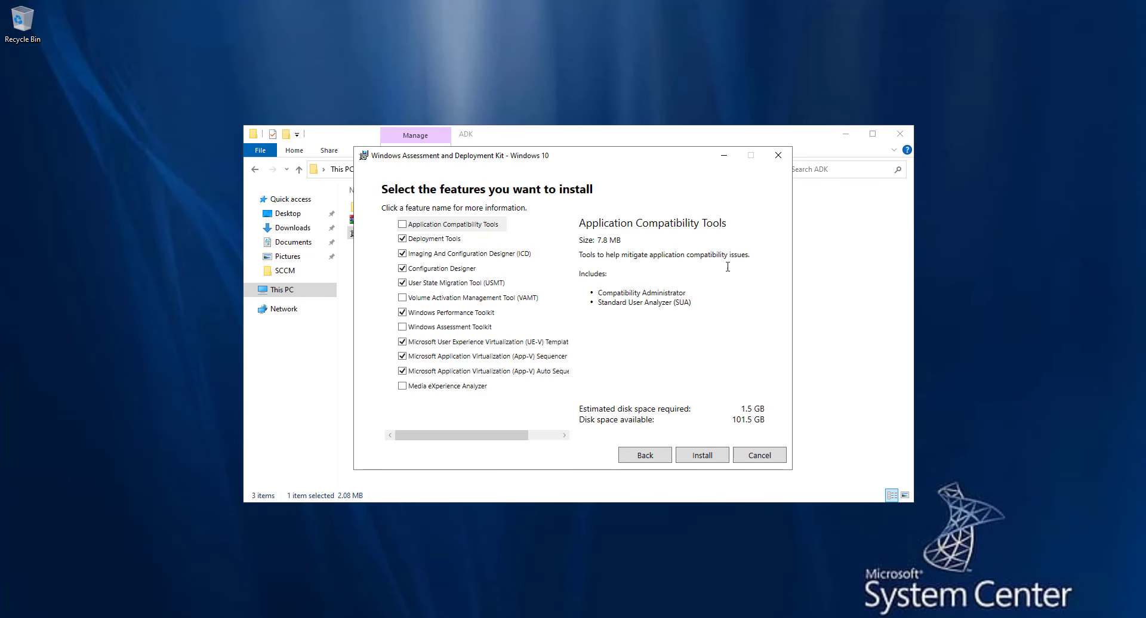
Install the ADK with only Deployment Tools and User State Migration Tool (USMT) selected, clearing the other preselected features.
{"action": "left_click", "coordinate": [448, 255]}
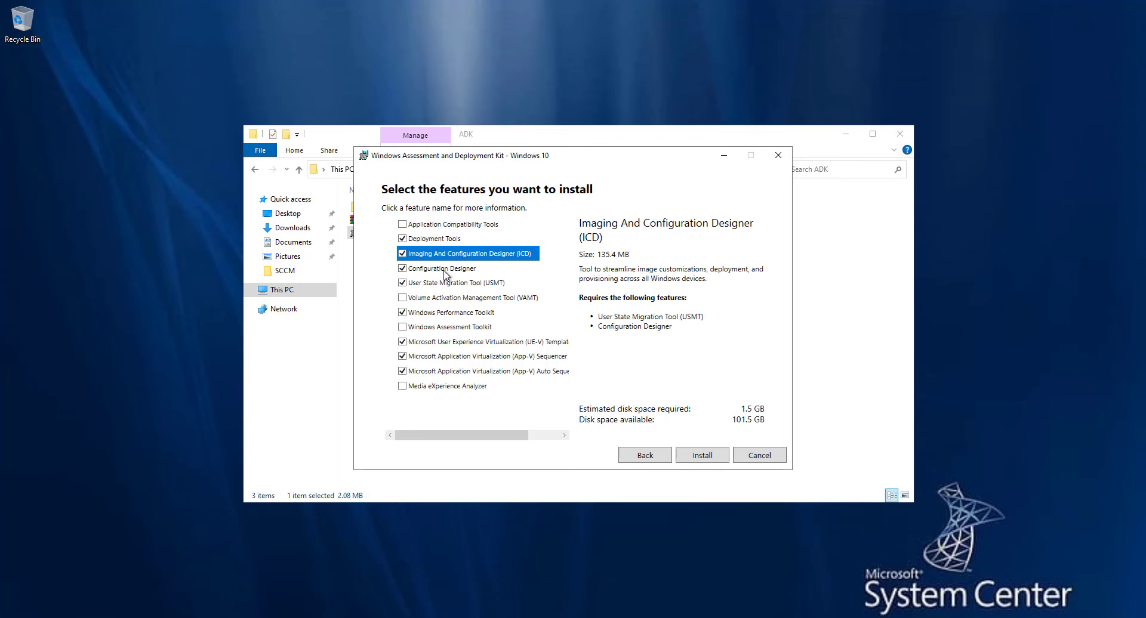
{"action": "left_click", "coordinate": [444, 270]}
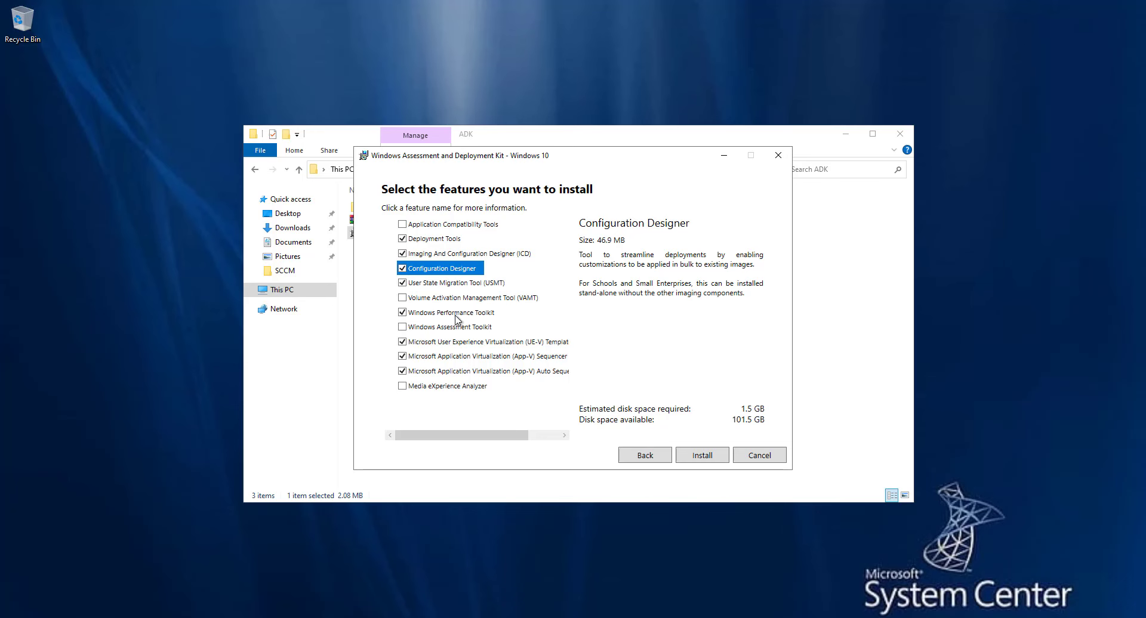
{"action": "left_click", "coordinate": [445, 314]}
{"action": "left_click", "coordinate": [450, 342]}
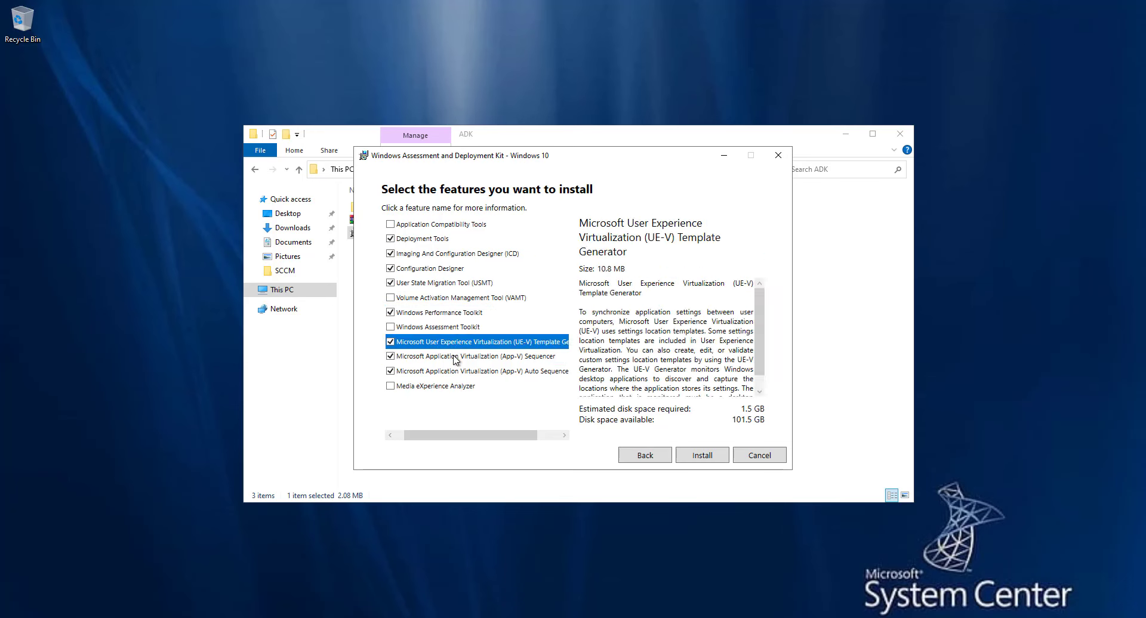
{"action": "left_click", "coordinate": [452, 357]}
{"action": "left_click", "coordinate": [448, 371]}
{"action": "left_click", "coordinate": [390, 312]}
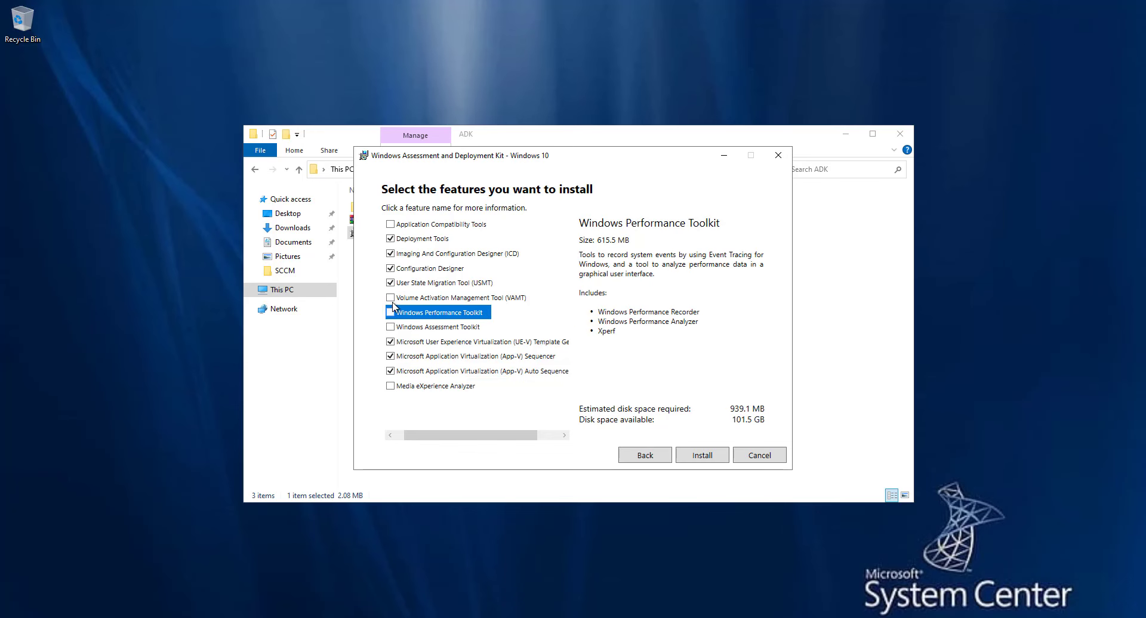
{"action": "left_click", "coordinate": [390, 268]}
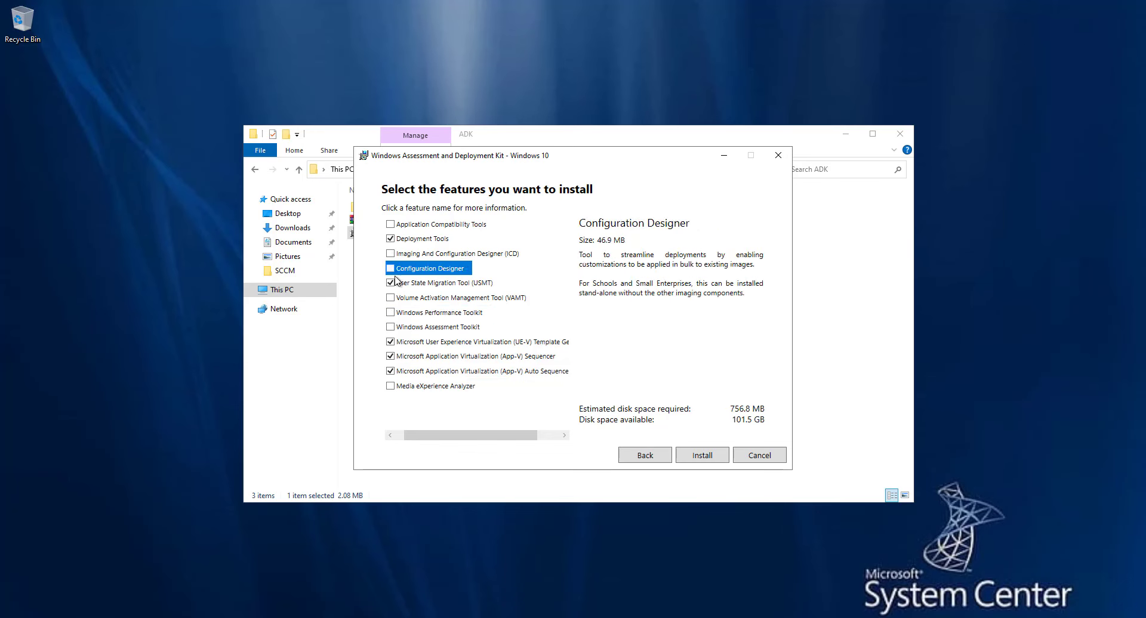
{"action": "left_click", "coordinate": [391, 342]}
{"action": "left_click", "coordinate": [390, 356]}
{"action": "left_click", "coordinate": [391, 371]}
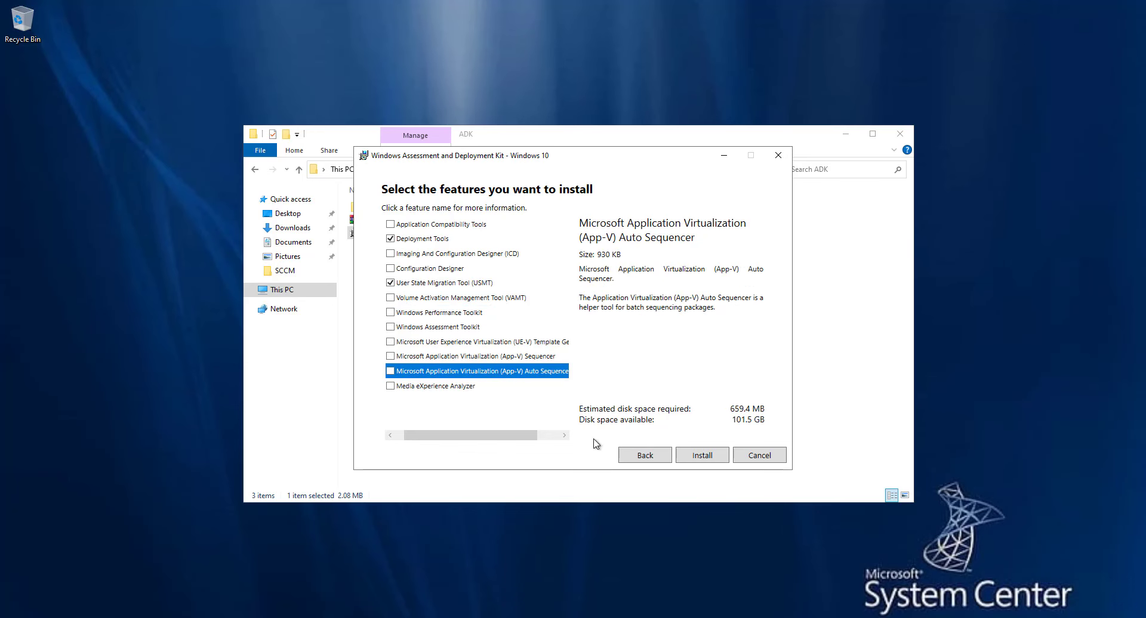
{"action": "left_click", "coordinate": [706, 458]}
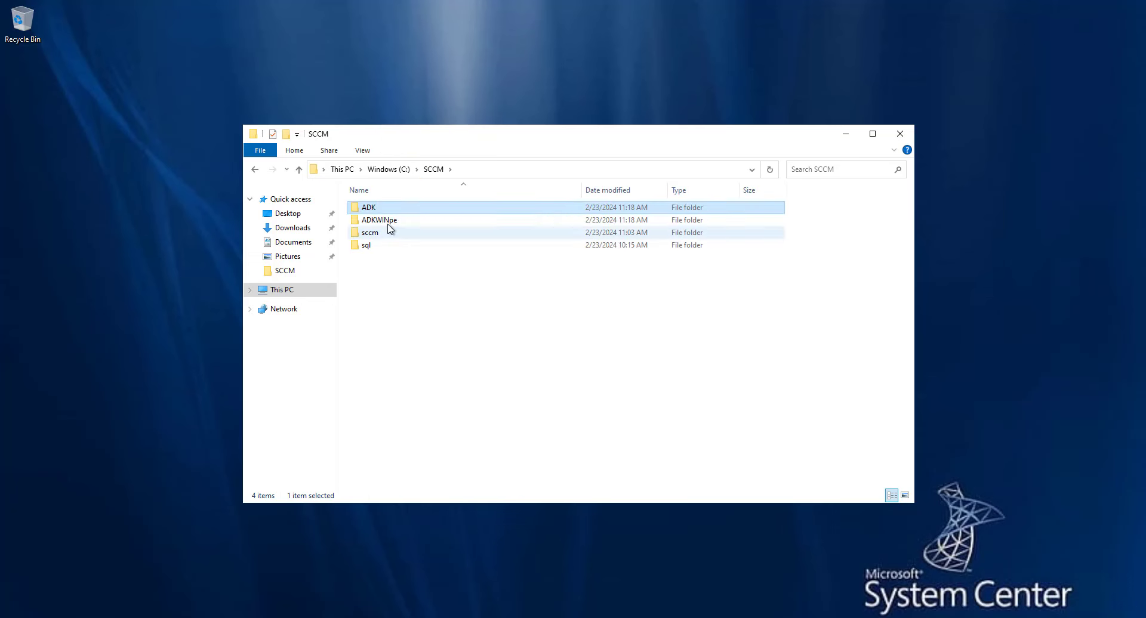
Close the finished ADK installer and launch adkwinpesetup from the ADKWINpe folder.
{"action": "double_click", "coordinate": [409, 221]}
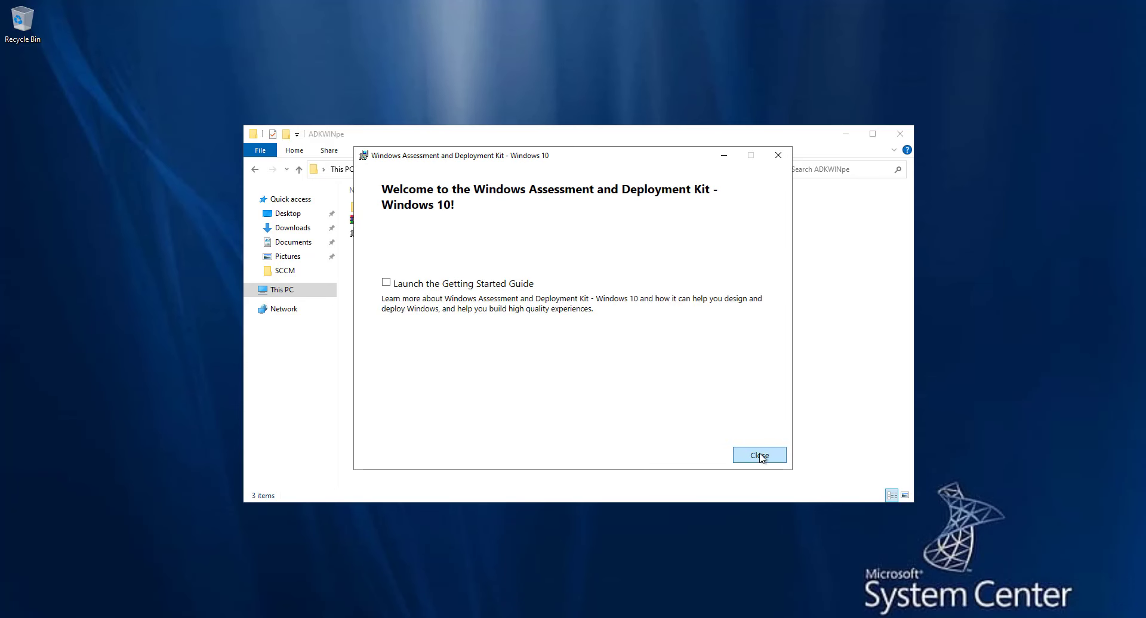
{"action": "left_click", "coordinate": [760, 457]}
{"action": "double_click", "coordinate": [409, 231]}
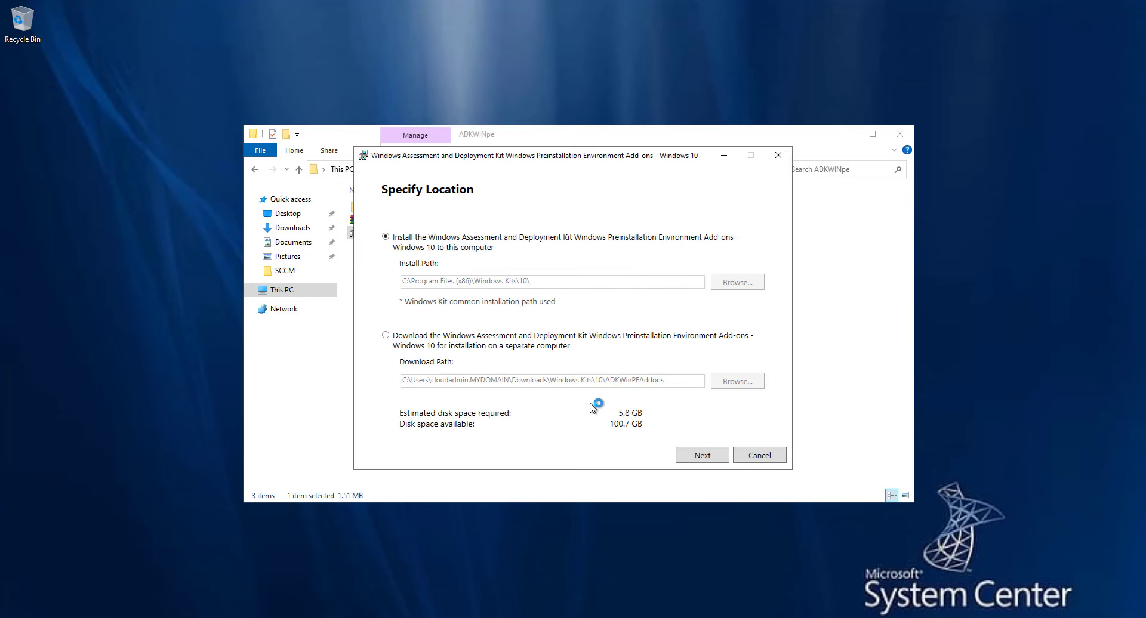
Install the Windows Preinstallation Environment add-ons to this computer in the common kit path, accepting the license agreement.
{"action": "left_click", "coordinate": [703, 458]}
{"action": "left_click", "coordinate": [705, 459]}
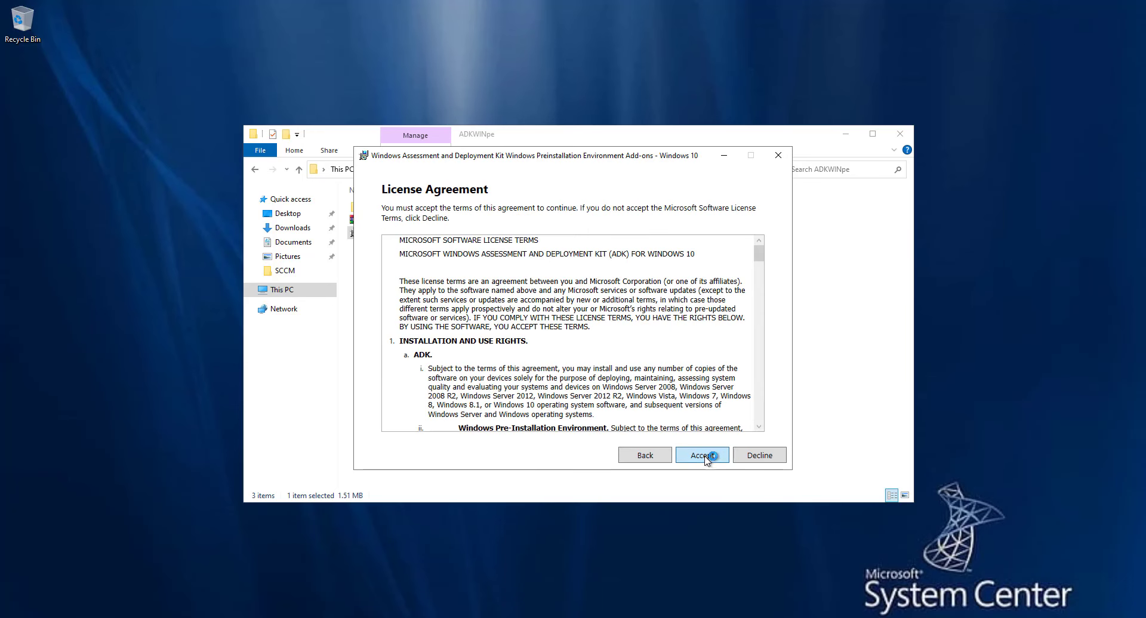
{"action": "left_click", "coordinate": [705, 458]}
{"action": "left_click", "coordinate": [707, 459]}
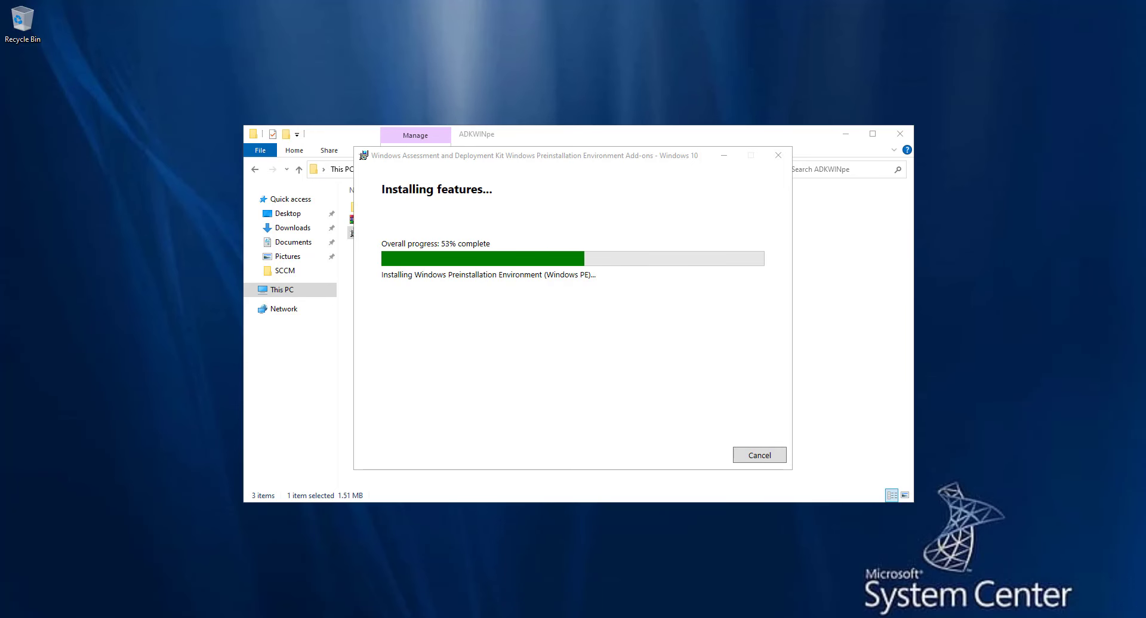
Close the Windows PE add-ons installer once it finishes, along with the ADKWINpe folder window.
{"action": "left_click", "coordinate": [13, 617]}
{"action": "left_click", "coordinate": [951, 57]}
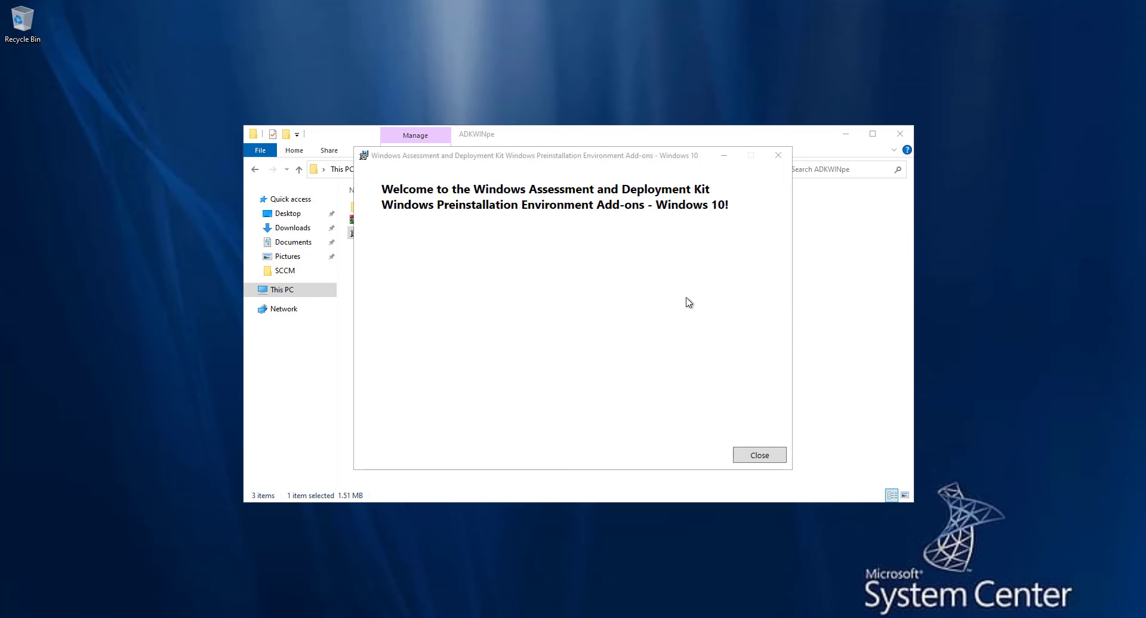
{"action": "left_click", "coordinate": [759, 456]}
{"action": "left_click", "coordinate": [843, 336]}
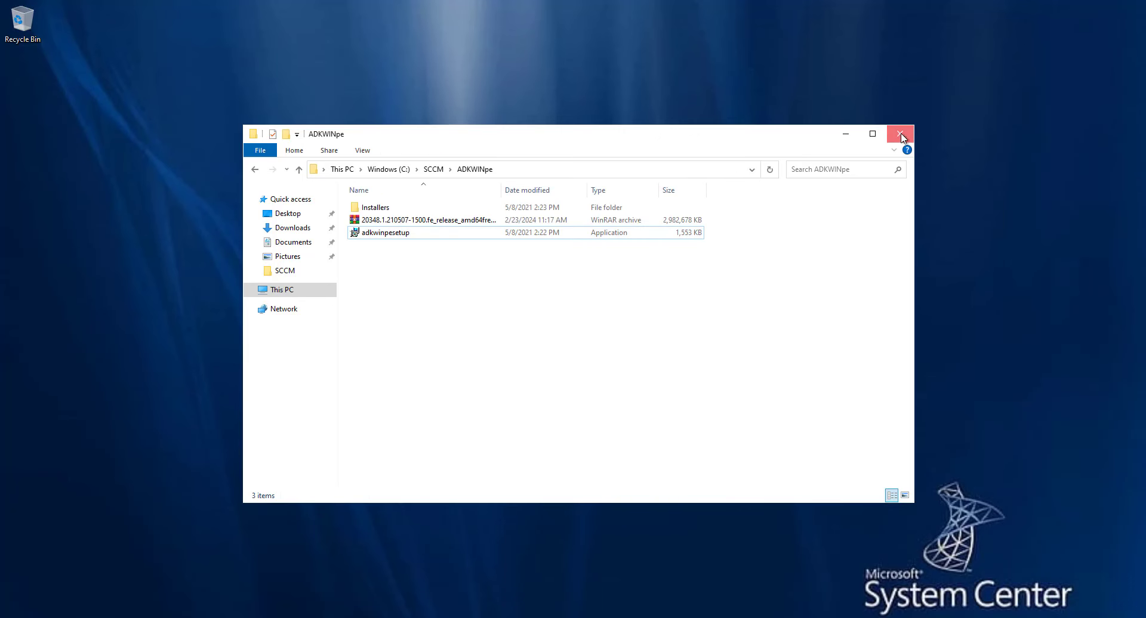
{"action": "left_click", "coordinate": [900, 135]}
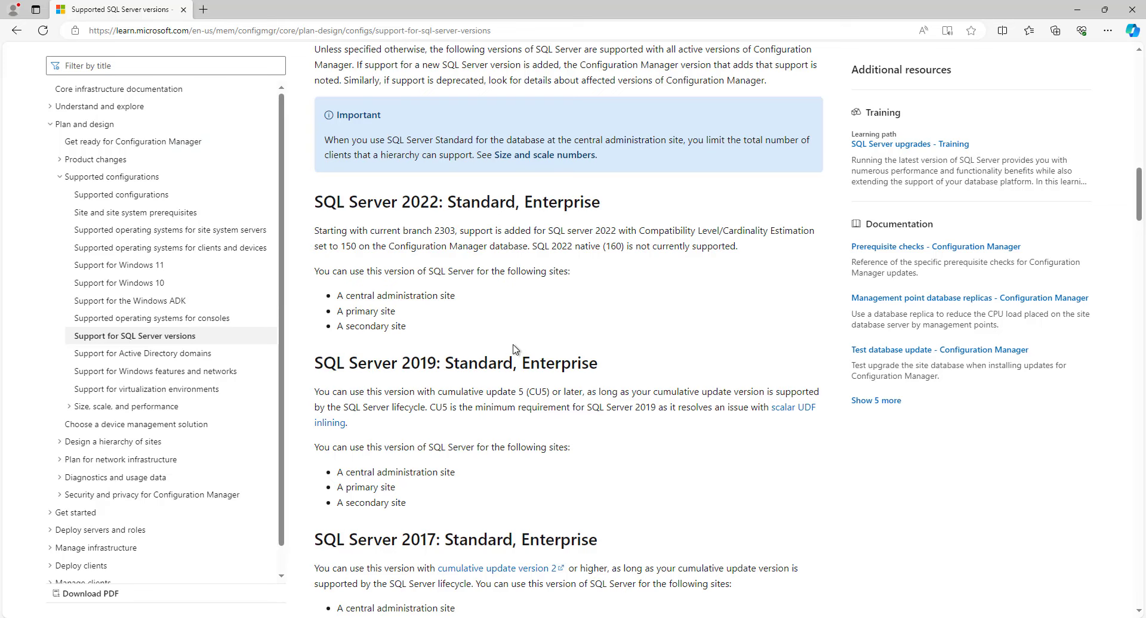
Review the supported SQL Server versions article for Configuration Manager, focusing on SQL Server 2022 and its usable site types, and minimize the browser.
{"action": "scroll", "coordinate": [573, 323], "scroll_direction": "up", "scroll_amount": 15}
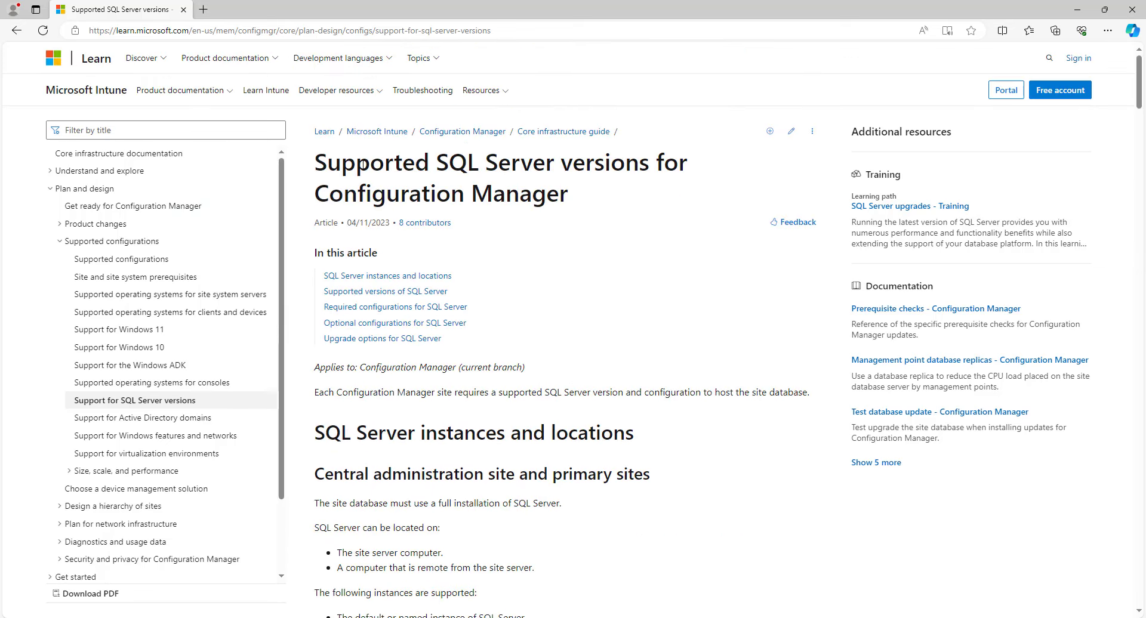
{"action": "left_click_drag", "start_coordinate": [342, 162], "coordinate": [639, 162]}
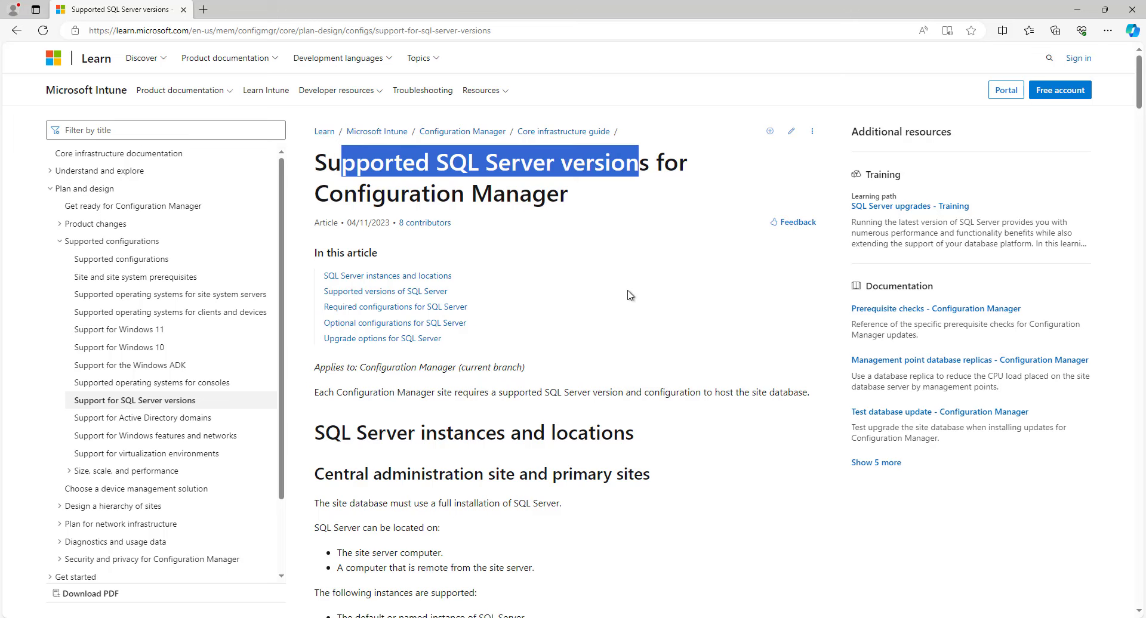
{"action": "scroll", "coordinate": [630, 295], "scroll_direction": "down", "scroll_amount": 20}
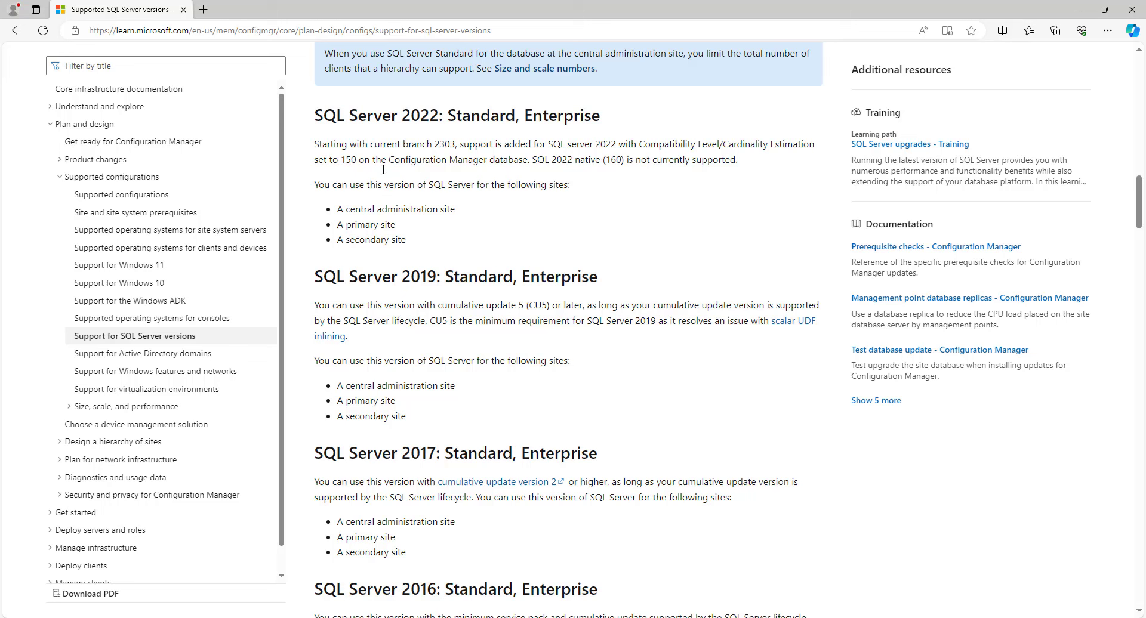
{"action": "left_click_drag", "start_coordinate": [315, 114], "coordinate": [446, 115]}
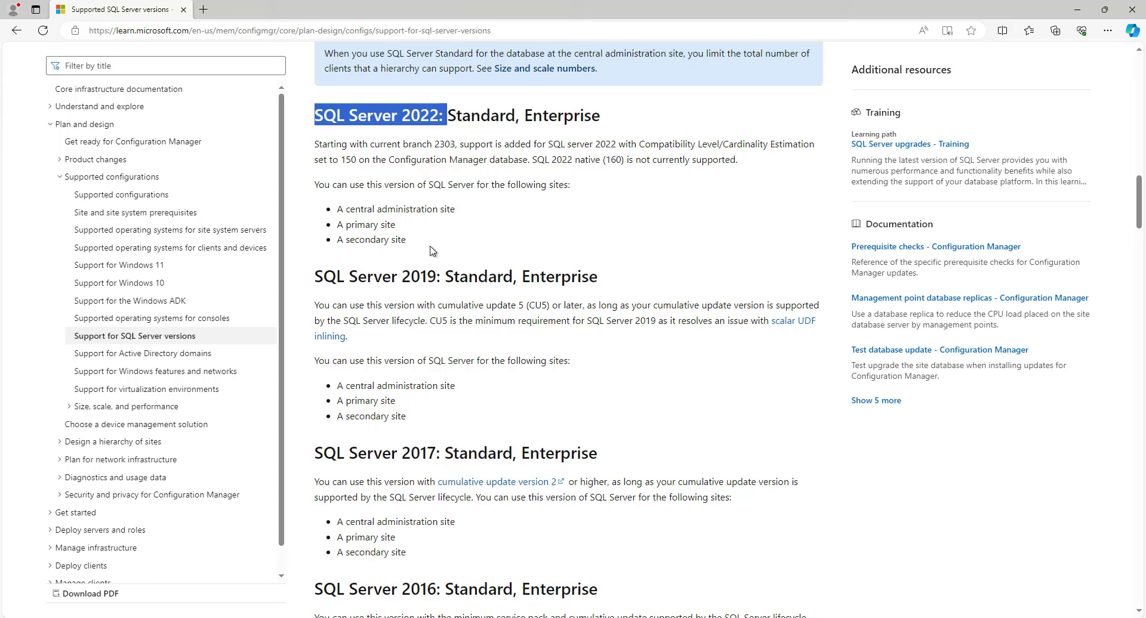
{"action": "left_click_drag", "start_coordinate": [342, 184], "coordinate": [397, 240]}
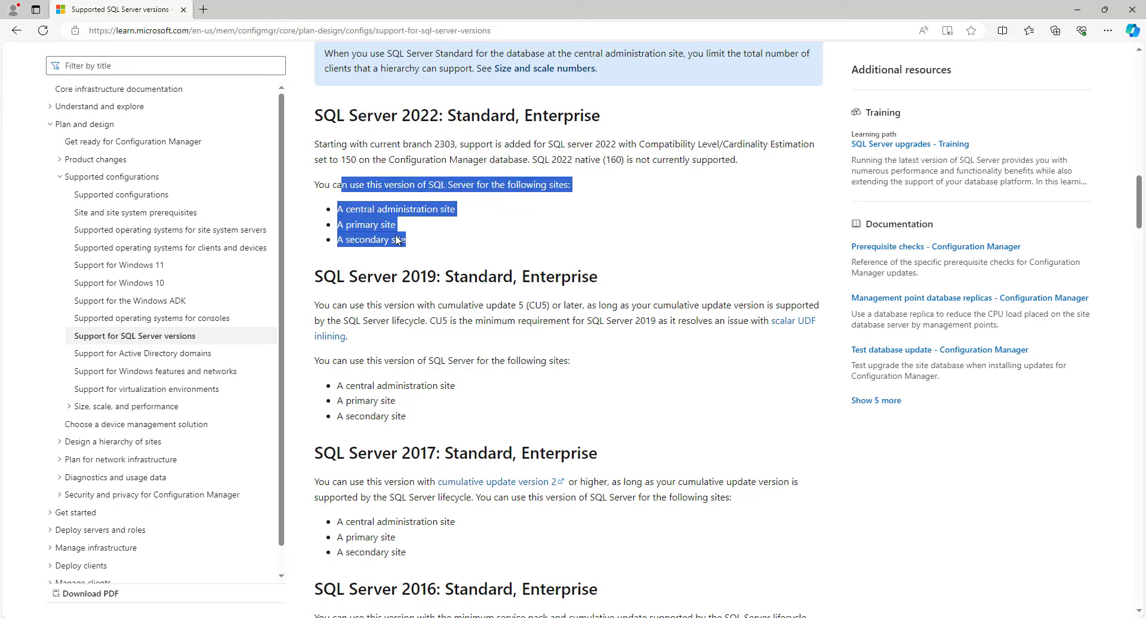
{"action": "left_click", "coordinate": [624, 256]}
{"action": "left_click", "coordinate": [1077, 9]}
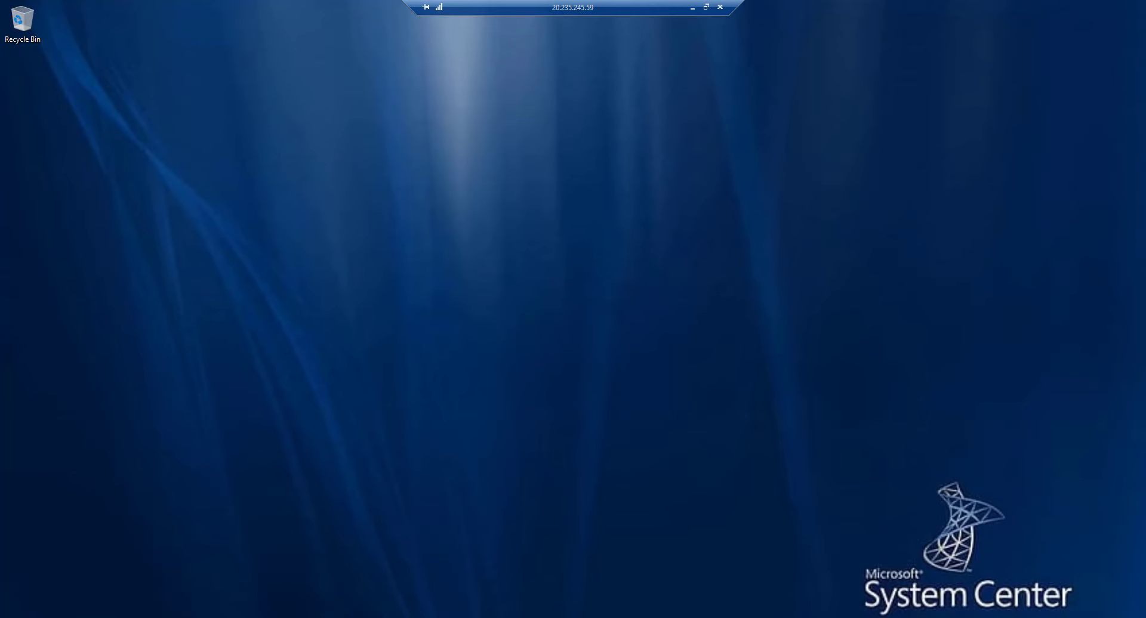
Run the SQL Server 2022 setup from the sql folder inside C:\SCCM and minimize the folder window.
{"action": "key", "text": "super+x"}
{"action": "left_click", "coordinate": [53, 539]}
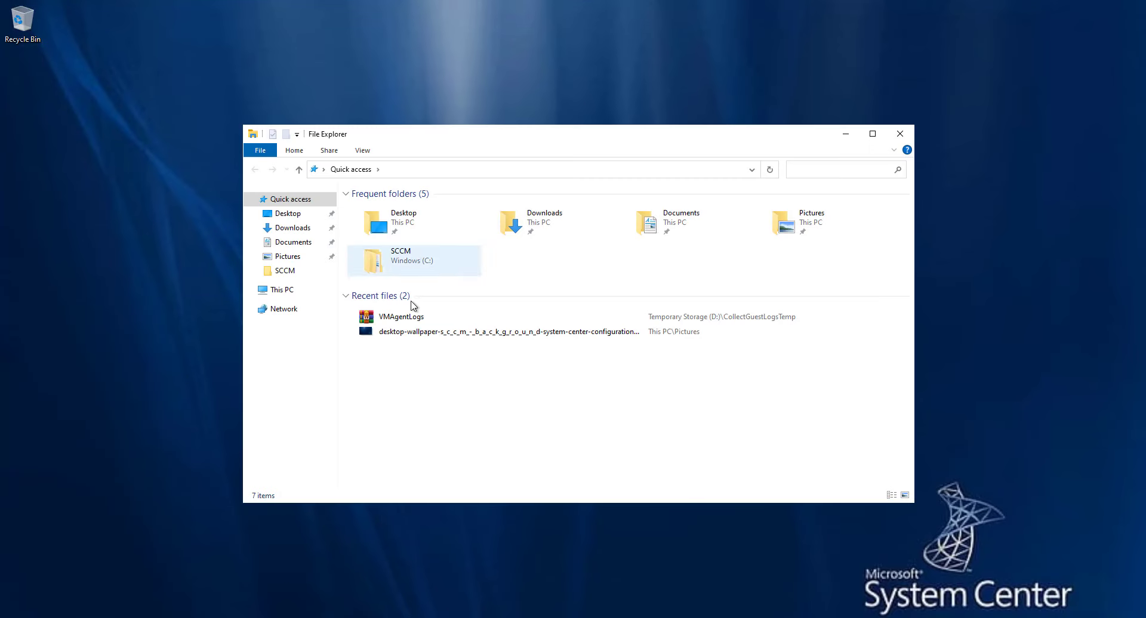
{"action": "left_click", "coordinate": [399, 257]}
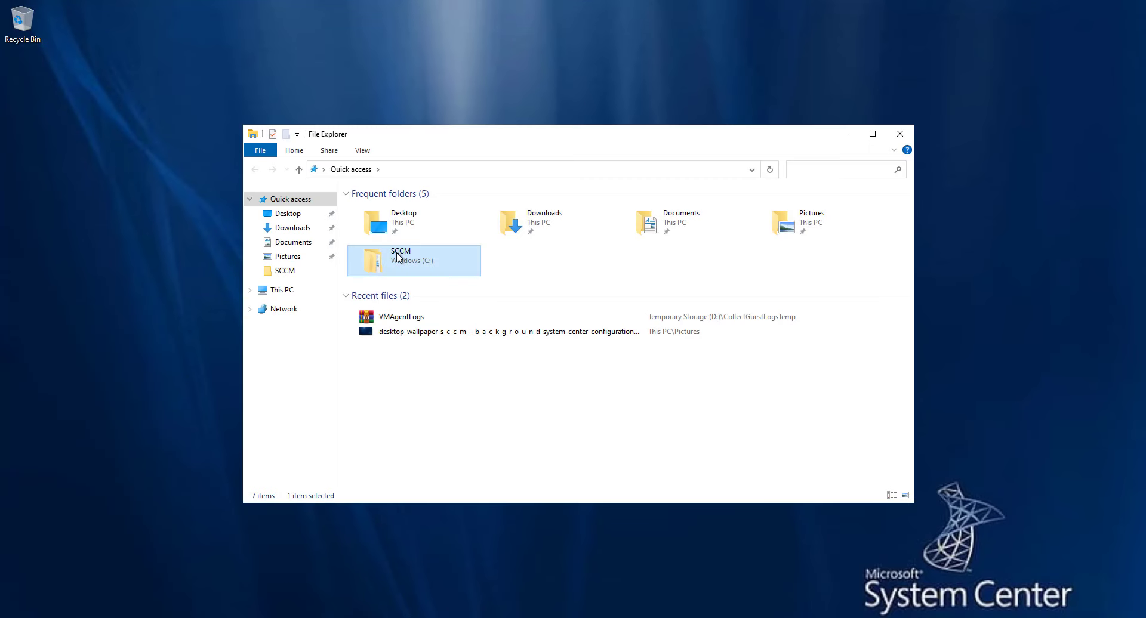
{"action": "double_click", "coordinate": [398, 257]}
{"action": "double_click", "coordinate": [373, 246]}
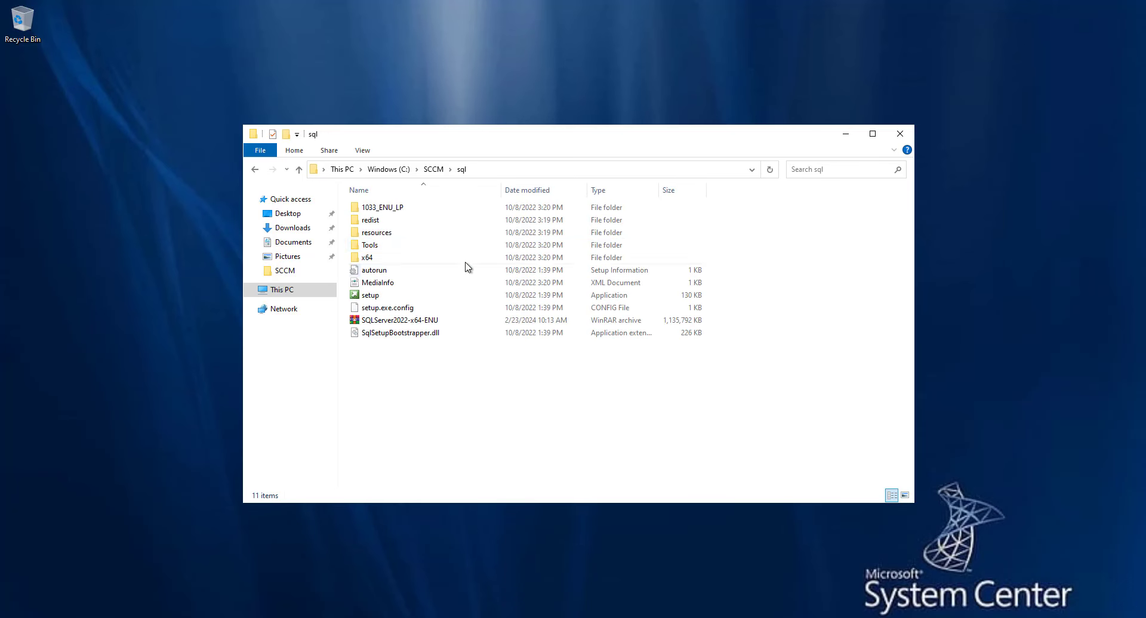
{"action": "double_click", "coordinate": [385, 296]}
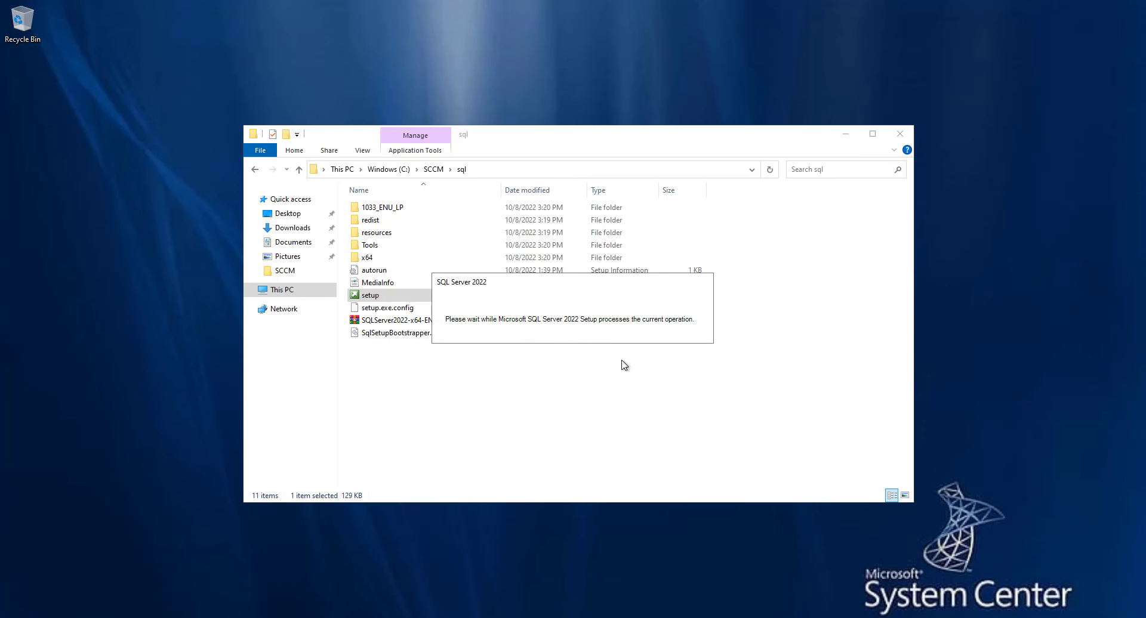
{"action": "left_click", "coordinate": [845, 135]}
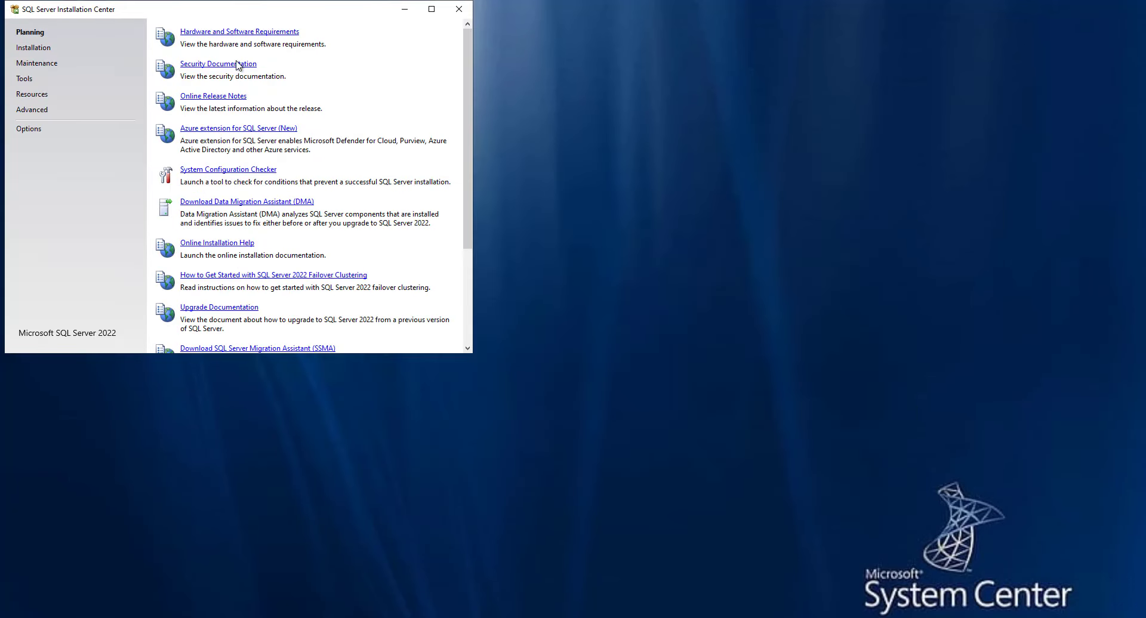
Start a new SQL Server standalone installation from the SQL Server Installation Center.
{"action": "left_click_drag", "start_coordinate": [294, 9], "coordinate": [444, 70]}
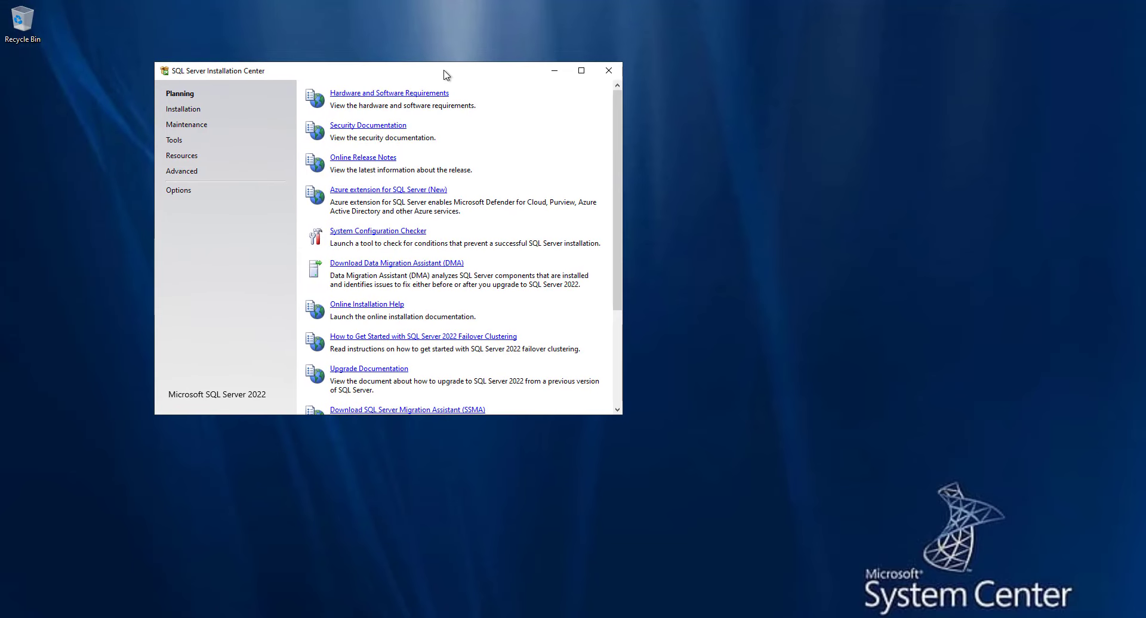
{"action": "left_click", "coordinate": [183, 109]}
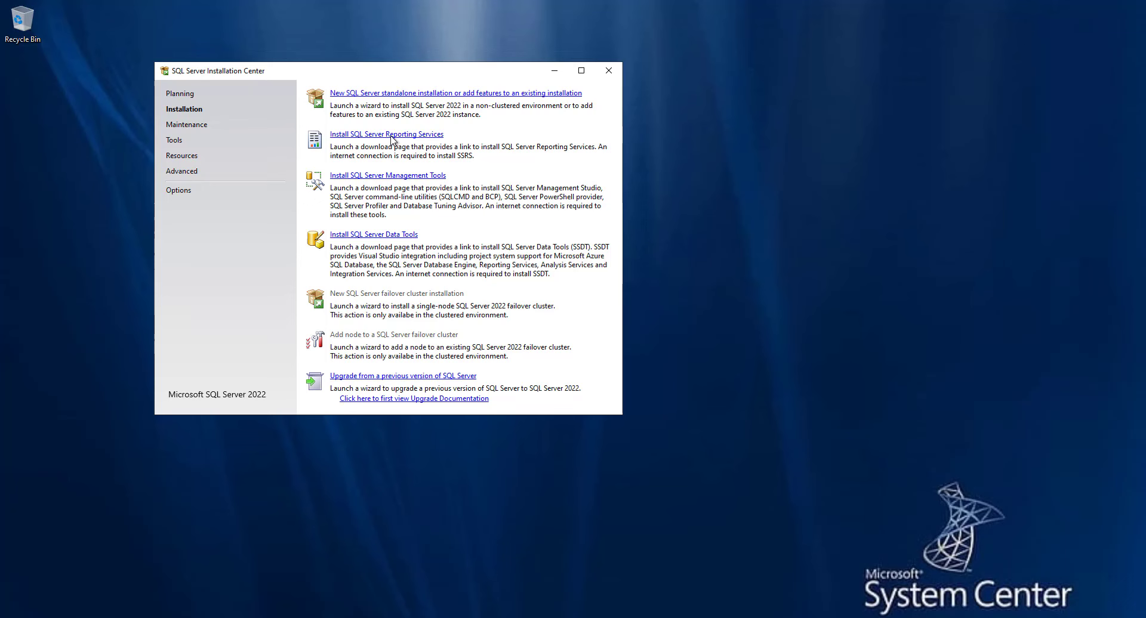
{"action": "left_click", "coordinate": [453, 93]}
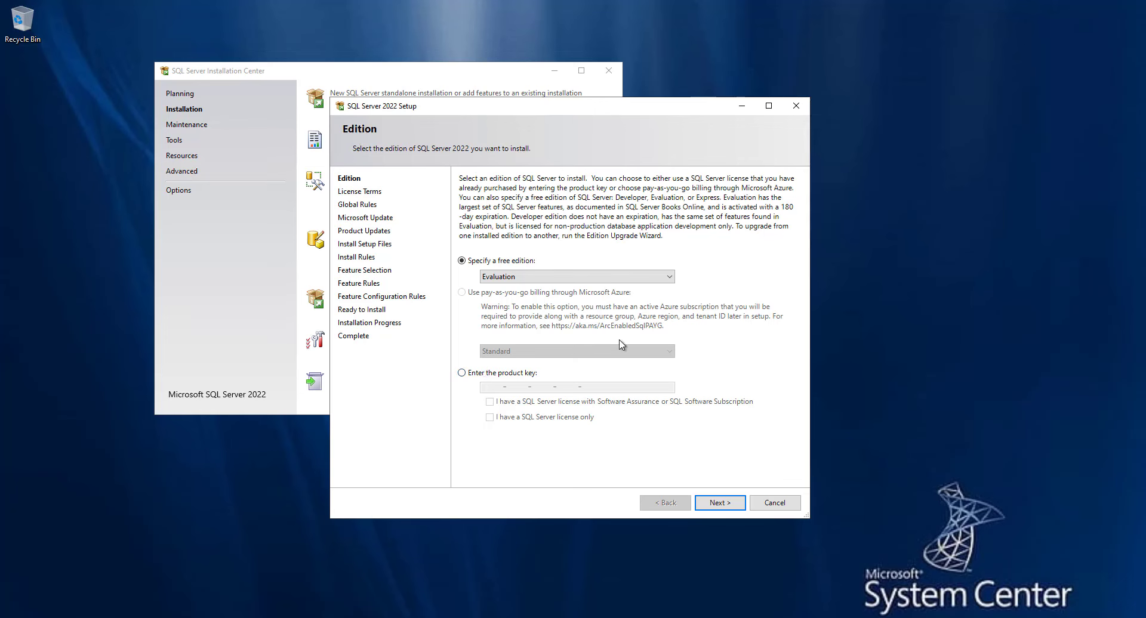
Keep the free Evaluation edition, accept the license terms and continue to the install rules without enabling Microsoft Update checks.
{"action": "left_click", "coordinate": [720, 504]}
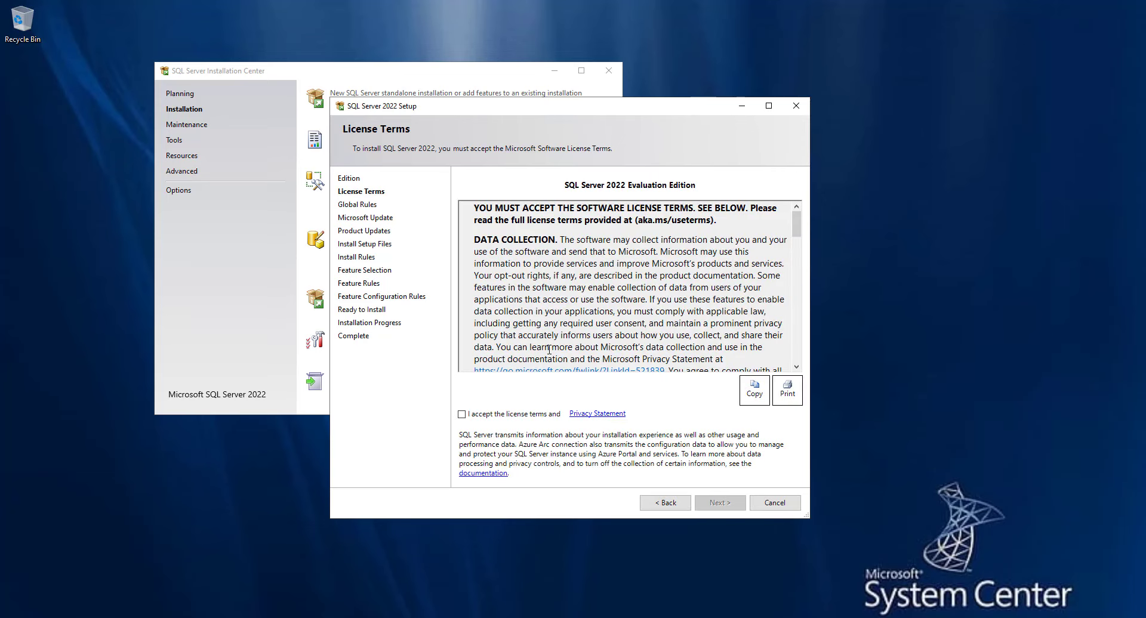
{"action": "left_click", "coordinate": [497, 415]}
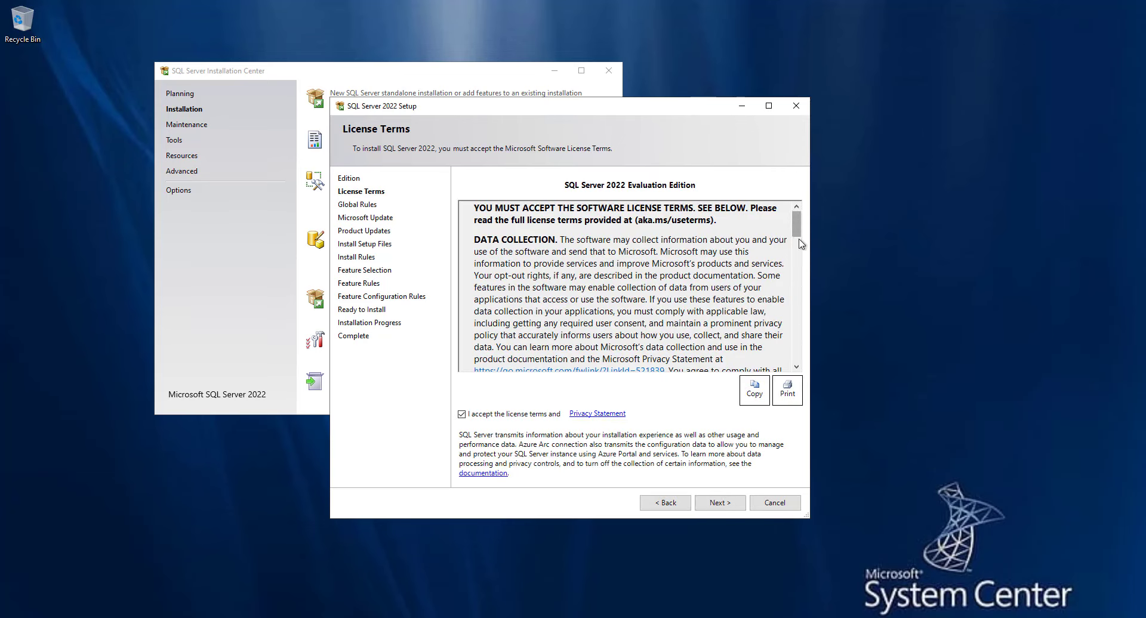
{"action": "left_click", "coordinate": [725, 504]}
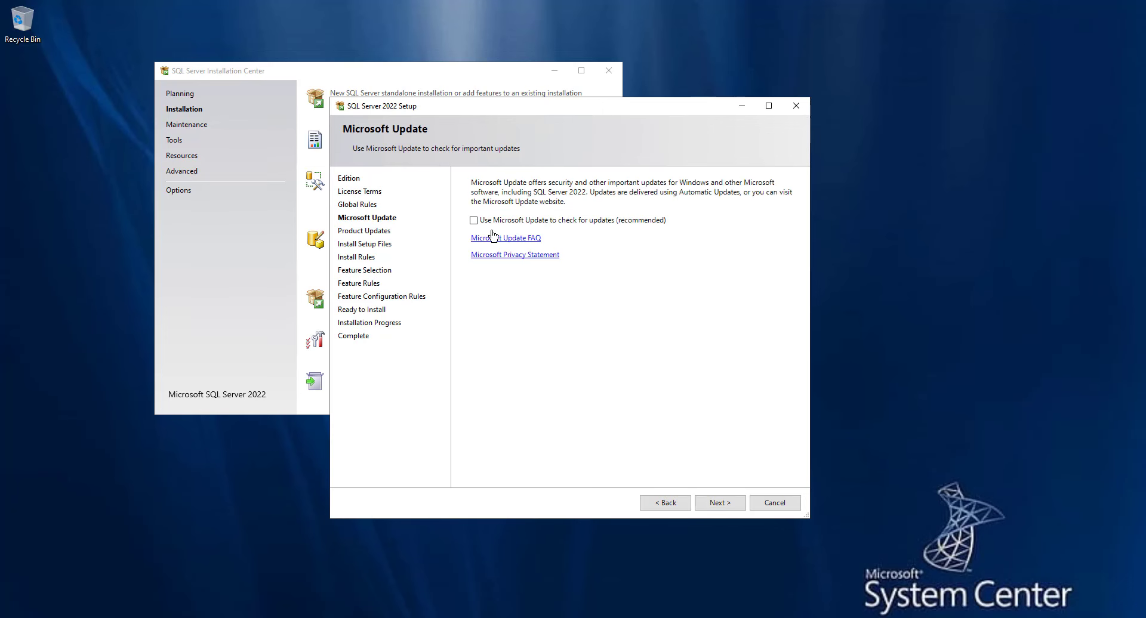
{"action": "left_click", "coordinate": [724, 512]}
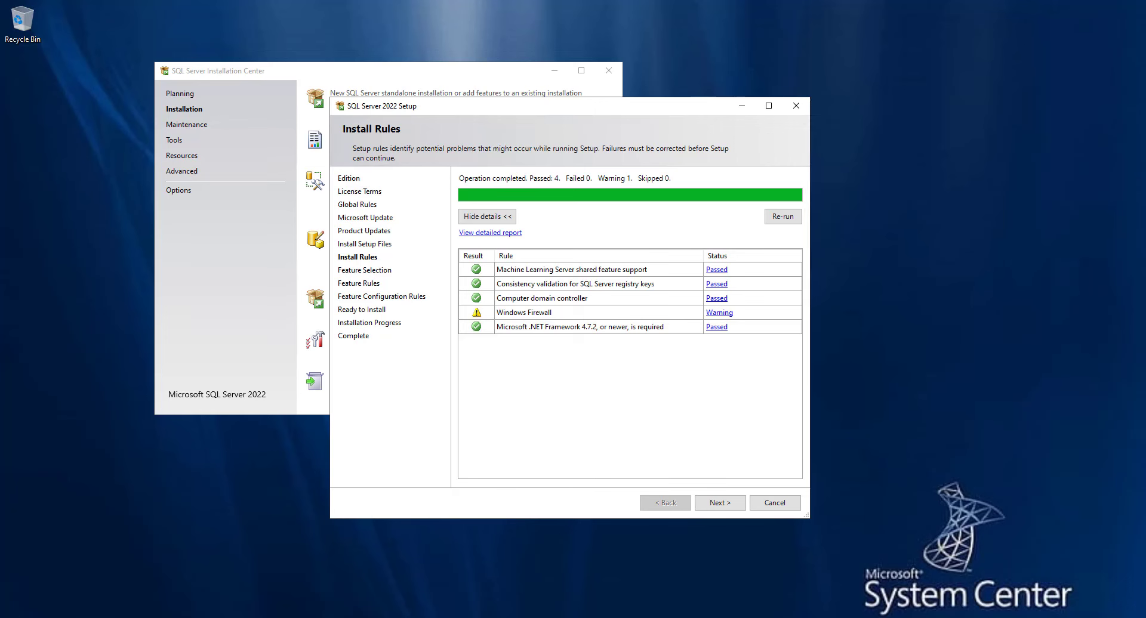
Open Windows Defender Firewall with Advanced Security by running wf.msc.
{"action": "key", "text": "super+x"}
{"action": "left_click", "coordinate": [65, 579]}
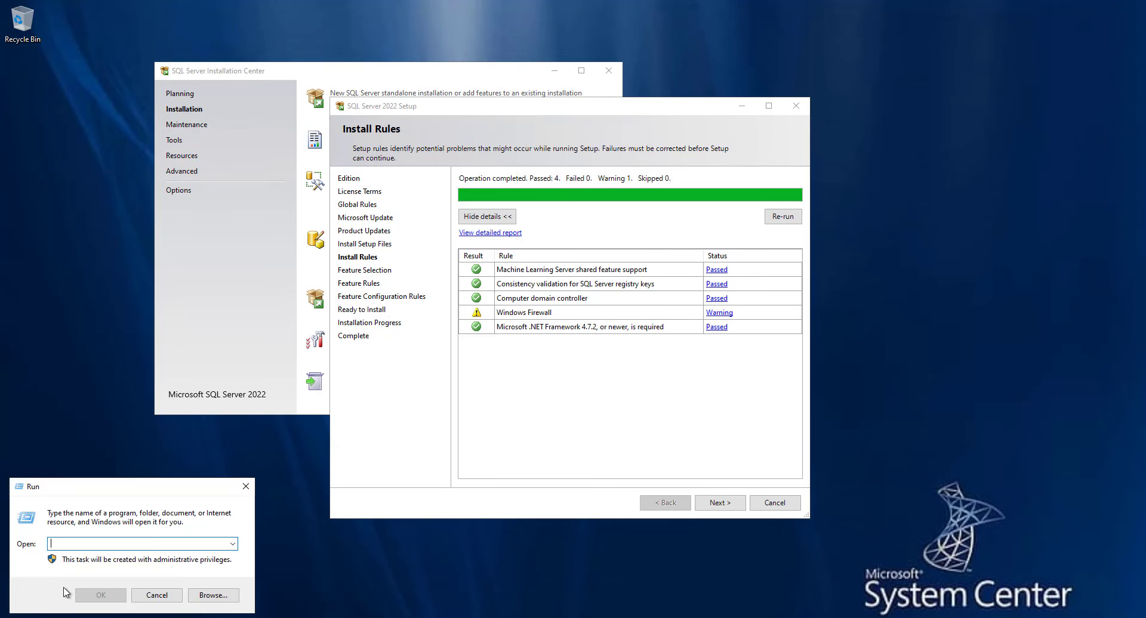
{"action": "type", "text": "wf.ms"}
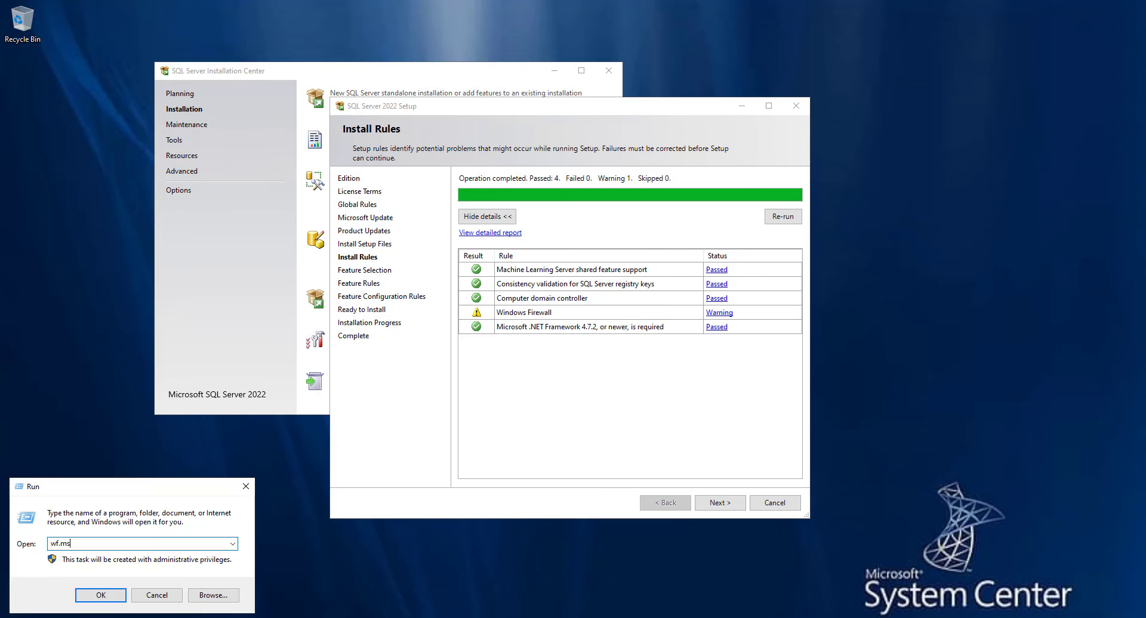
{"action": "type", "text": "c"}
{"action": "key", "text": "Return"}
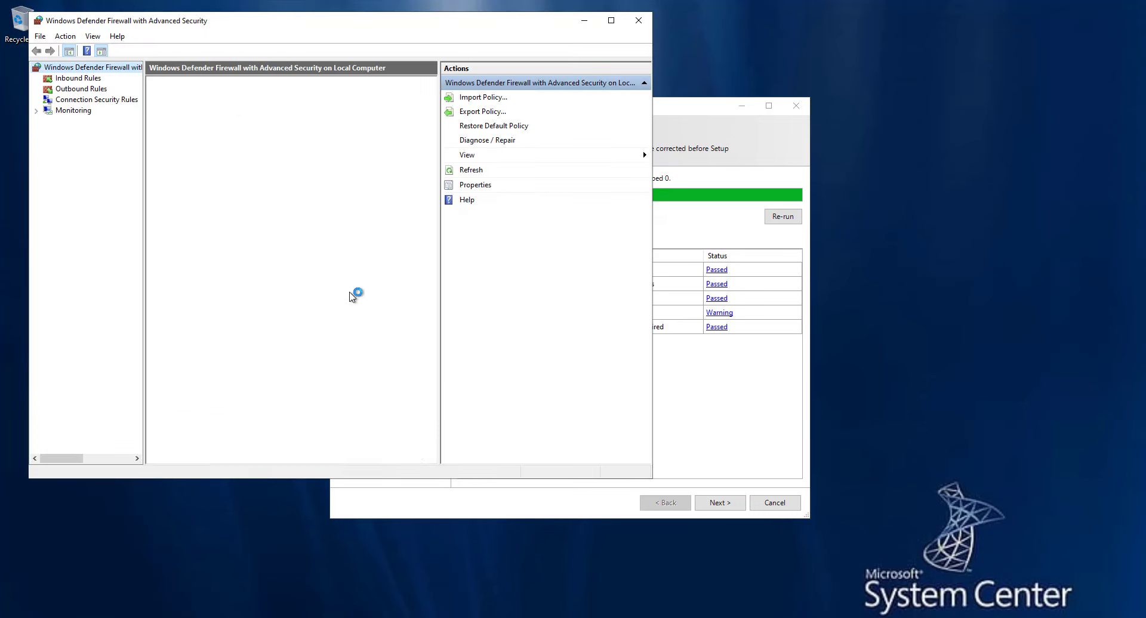
Set the firewall state to Off for the Domain and Public profiles in the Windows Defender Firewall properties.
{"action": "left_click", "coordinate": [471, 187]}
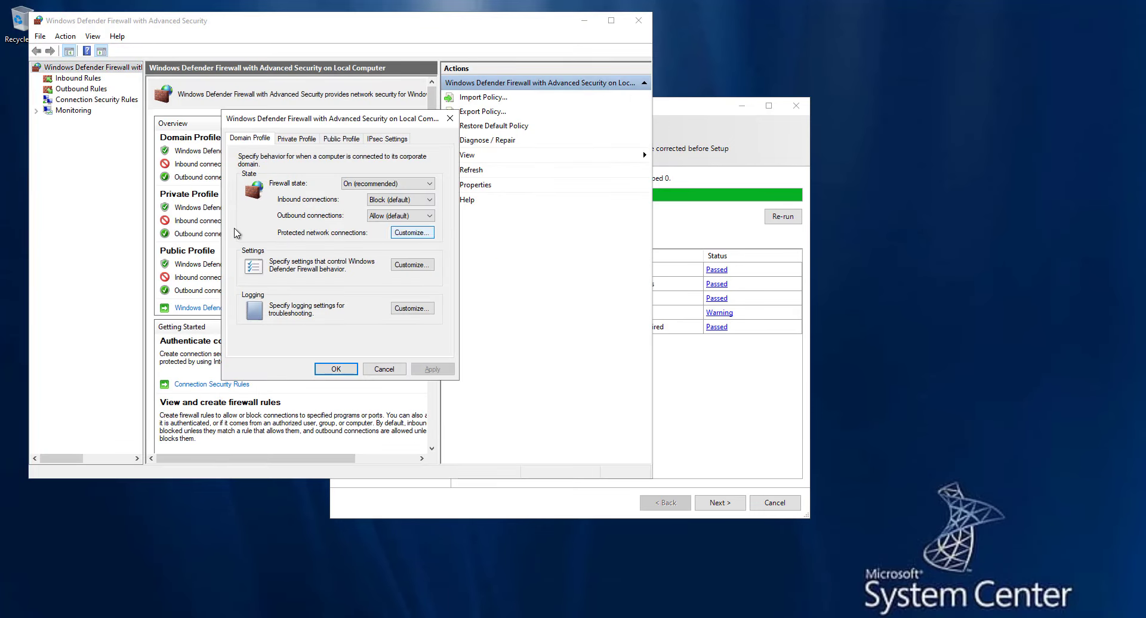
{"action": "left_click", "coordinate": [410, 190]}
{"action": "left_click", "coordinate": [369, 204]}
{"action": "left_click", "coordinate": [297, 138]}
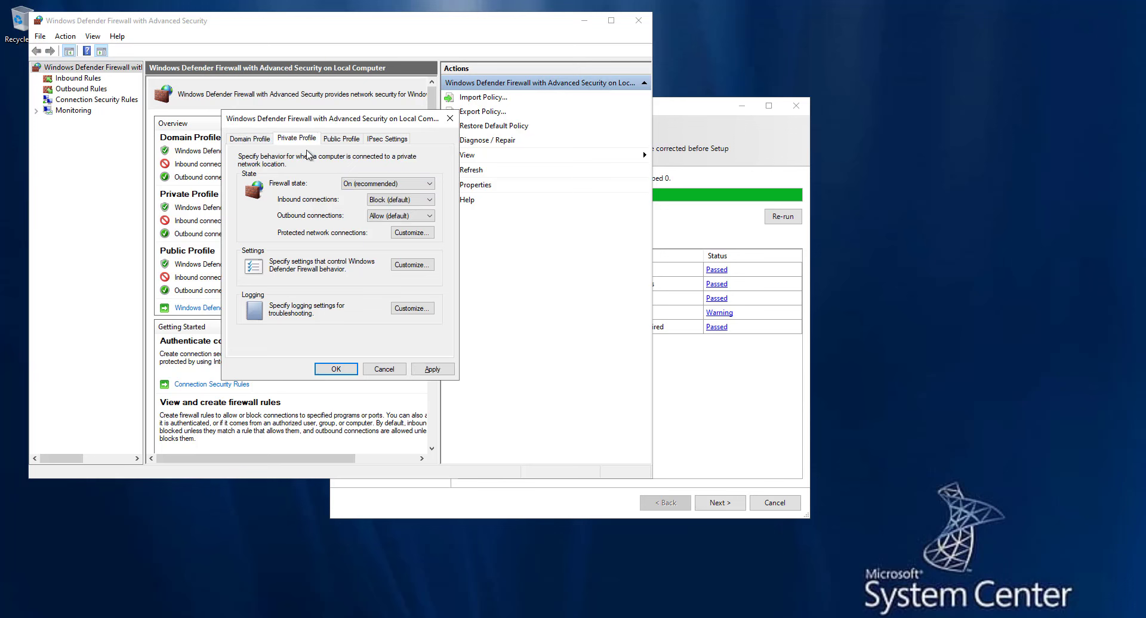
{"action": "left_click", "coordinate": [393, 187]}
{"action": "left_click", "coordinate": [366, 195]}
{"action": "left_click", "coordinate": [341, 138]}
{"action": "left_click", "coordinate": [382, 183]}
{"action": "left_click", "coordinate": [357, 205]}
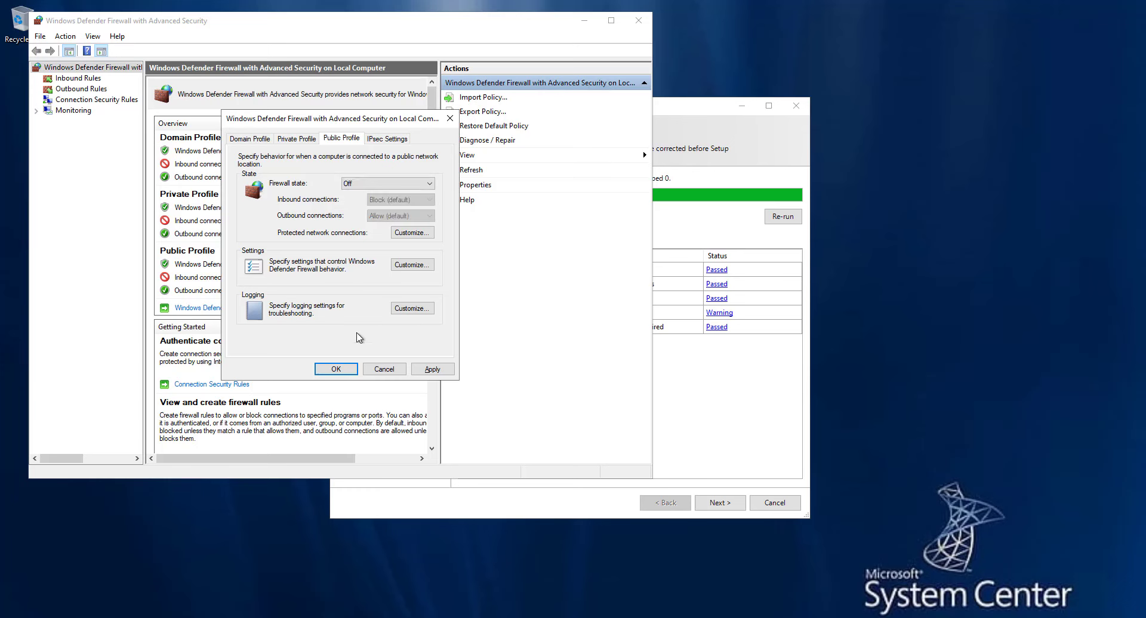
{"action": "left_click", "coordinate": [336, 369]}
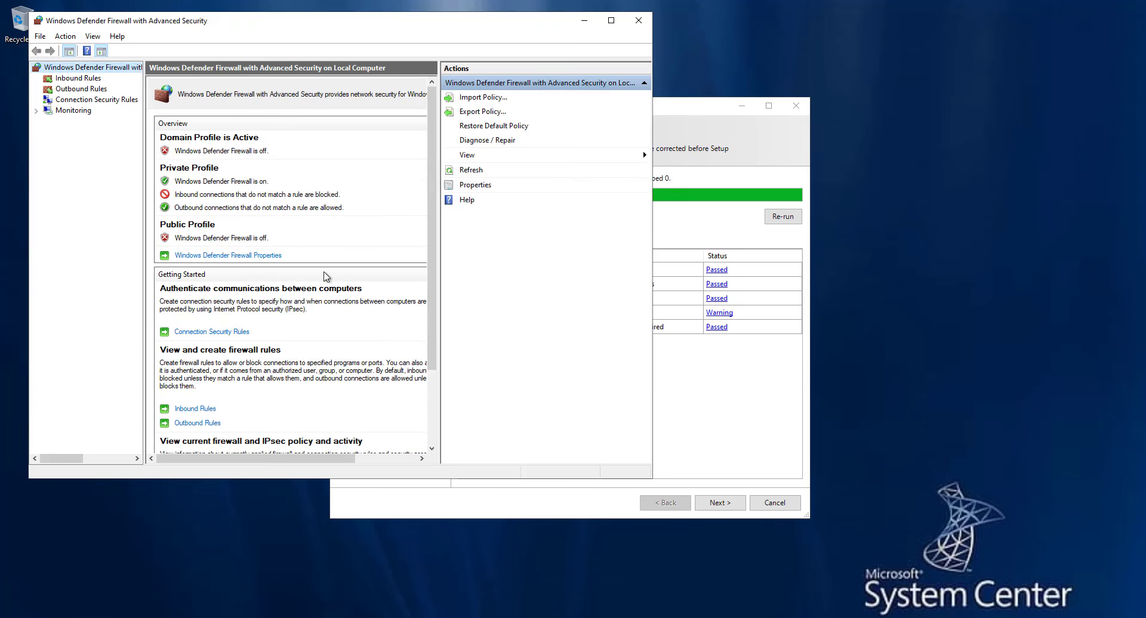
Set the firewall state to Off for the Private profile as well and apply the change.
{"action": "left_click", "coordinate": [476, 186]}
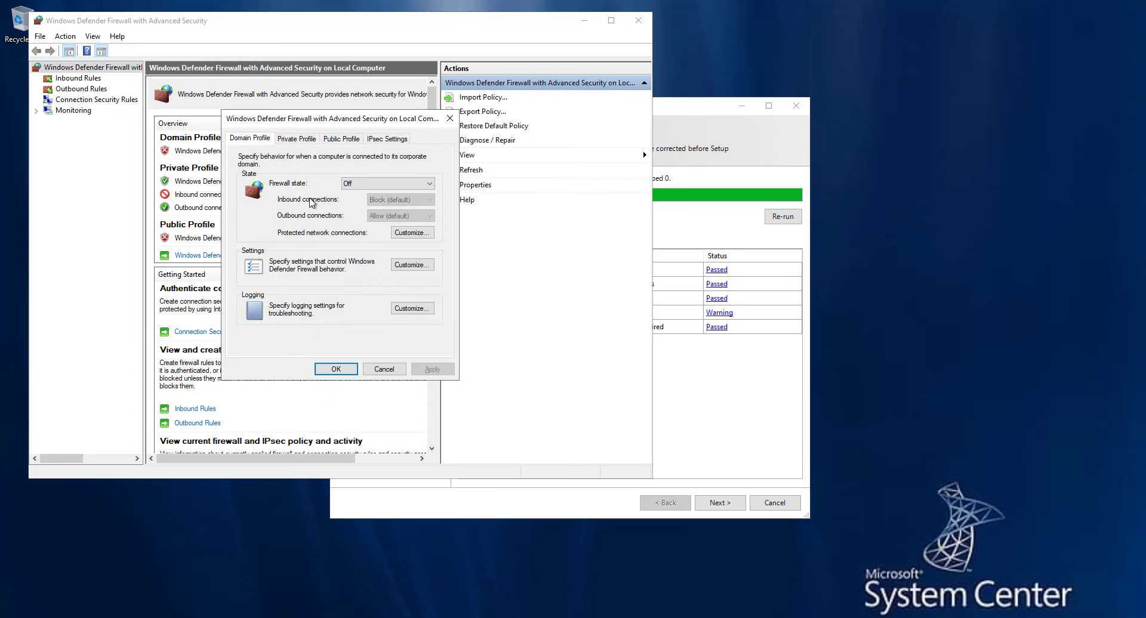
{"action": "left_click", "coordinate": [296, 139]}
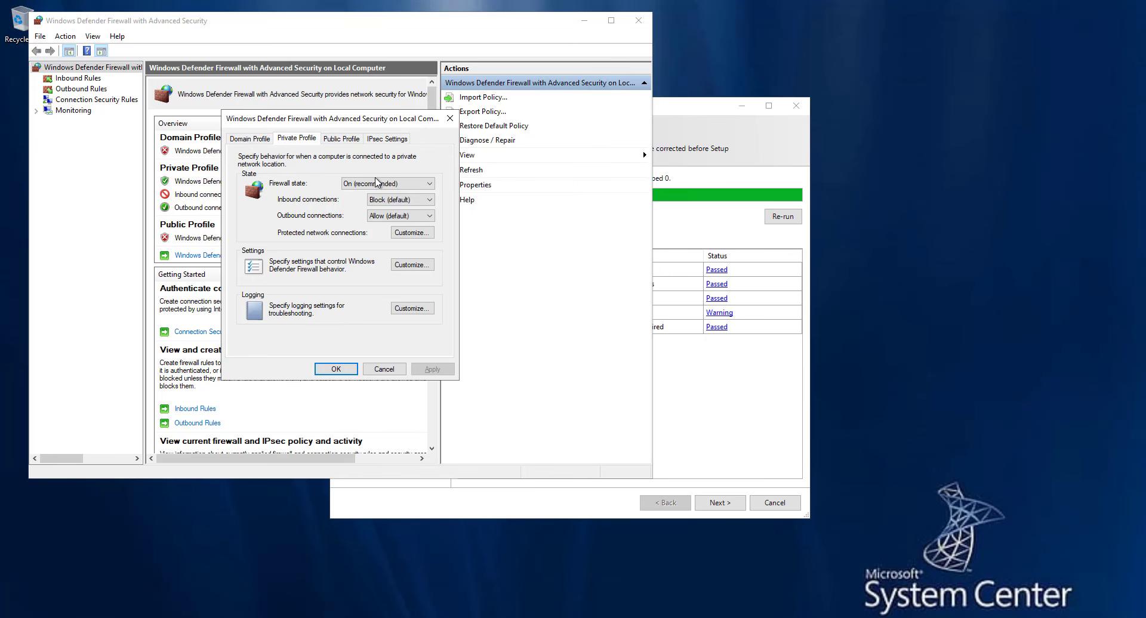
{"action": "left_click", "coordinate": [376, 183]}
{"action": "left_click", "coordinate": [358, 200]}
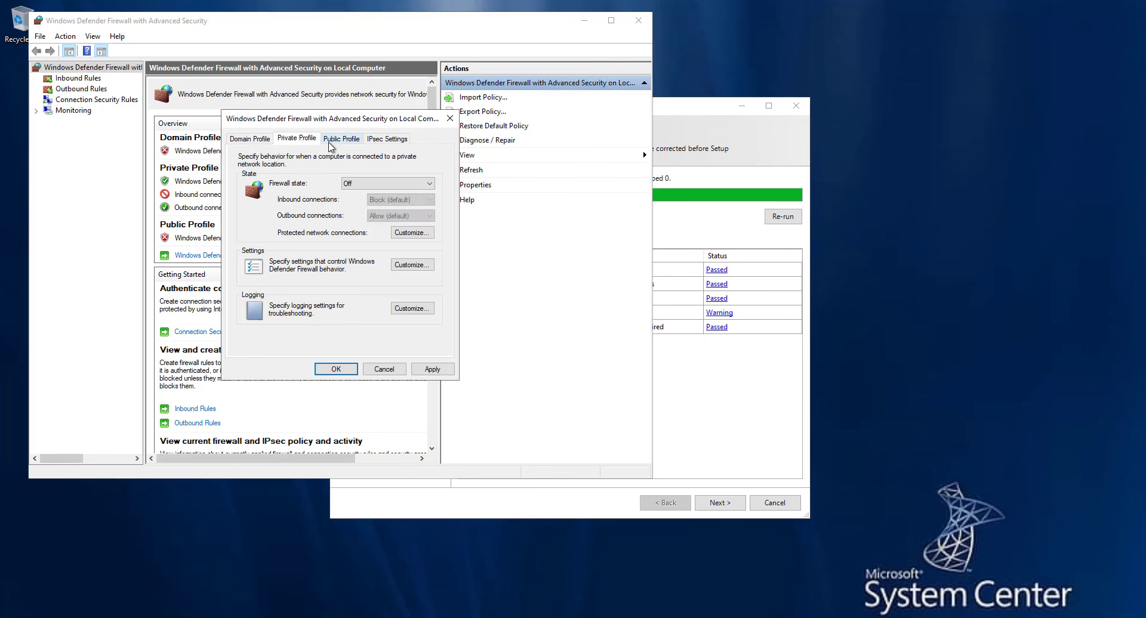
{"action": "left_click", "coordinate": [337, 140]}
{"action": "left_click", "coordinate": [299, 139]}
{"action": "left_click", "coordinate": [432, 369]}
{"action": "left_click", "coordinate": [336, 369]}
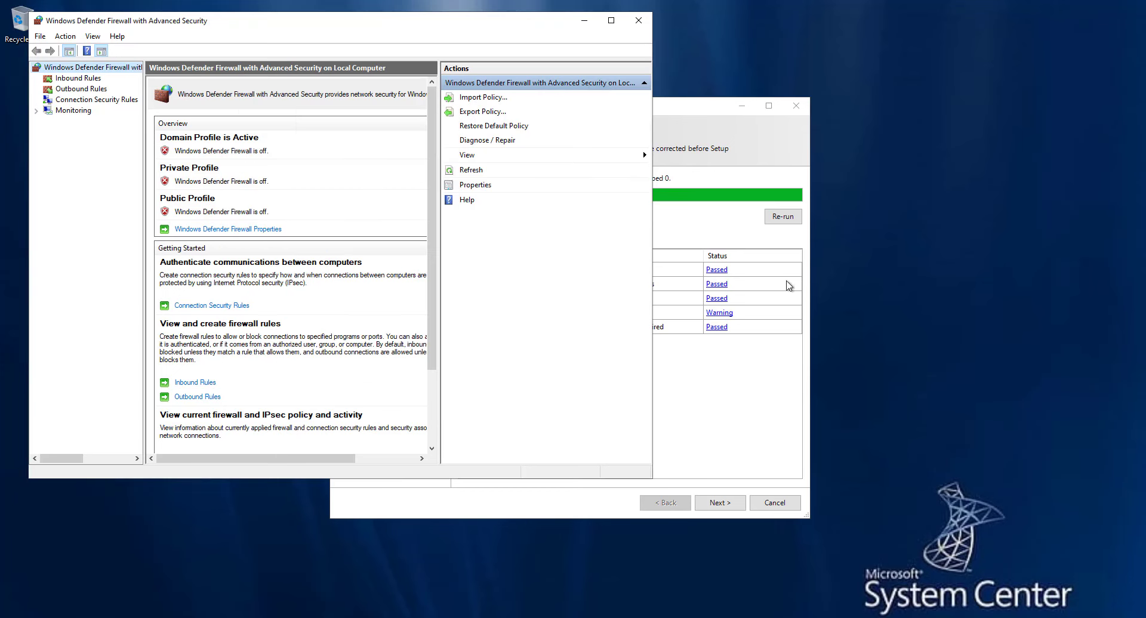
Re-run the SQL Server setup's install rules check and minimize the firewall window.
{"action": "left_click", "coordinate": [778, 218]}
{"action": "left_click", "coordinate": [584, 23]}
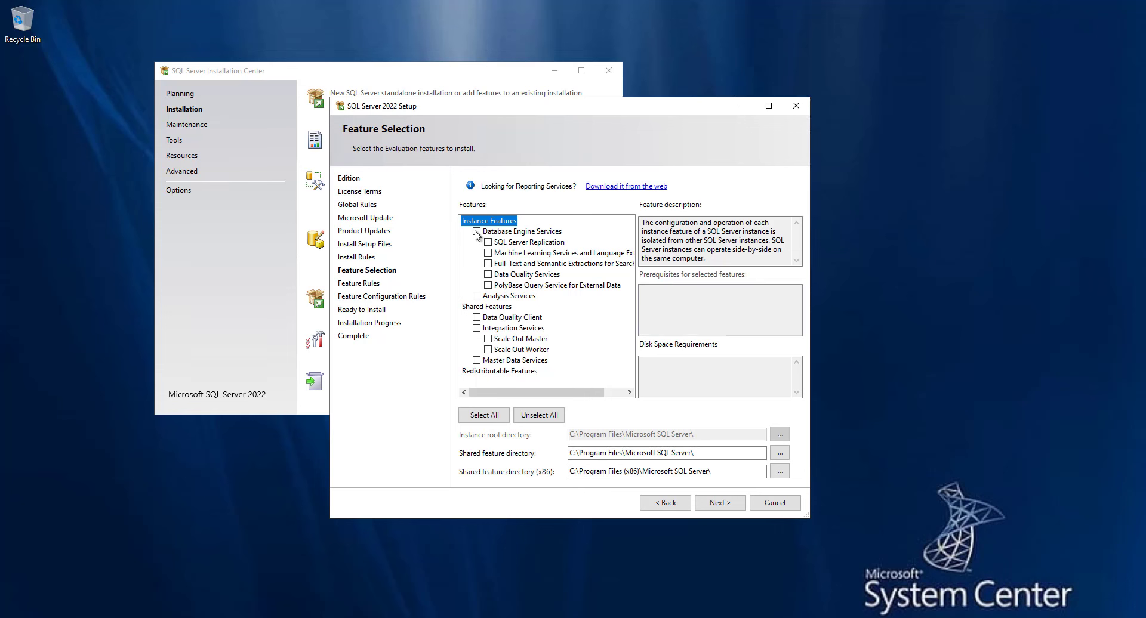
Select Database Engine Services as the feature to install, keep the default directories and continue to the instance configuration.
{"action": "left_click", "coordinate": [477, 232]}
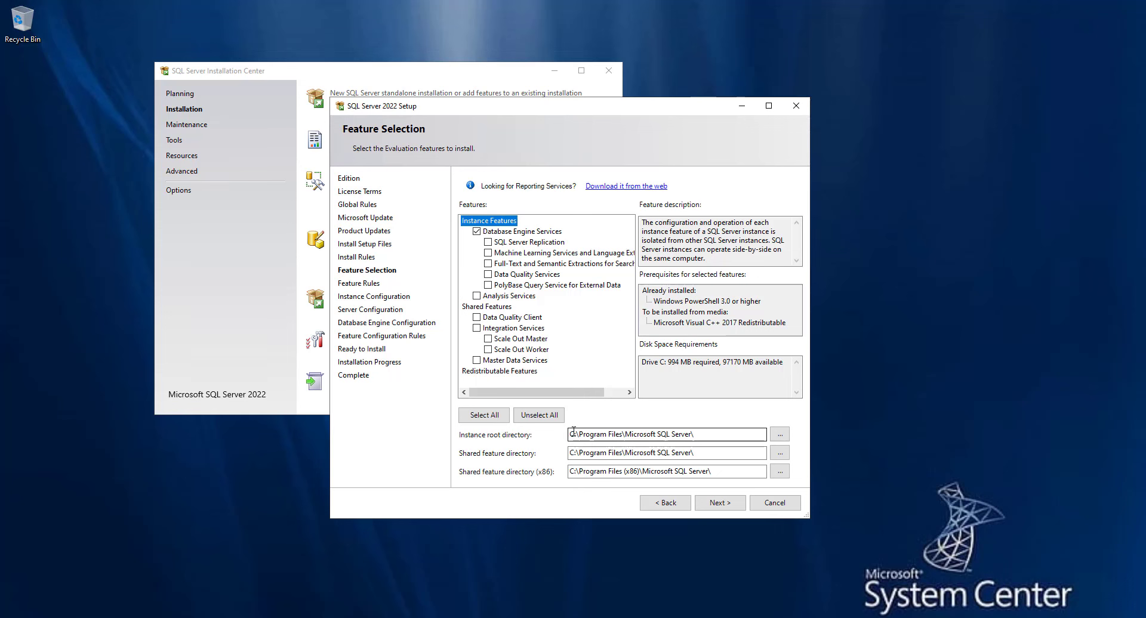
{"action": "left_click_drag", "start_coordinate": [573, 431], "coordinate": [722, 426]}
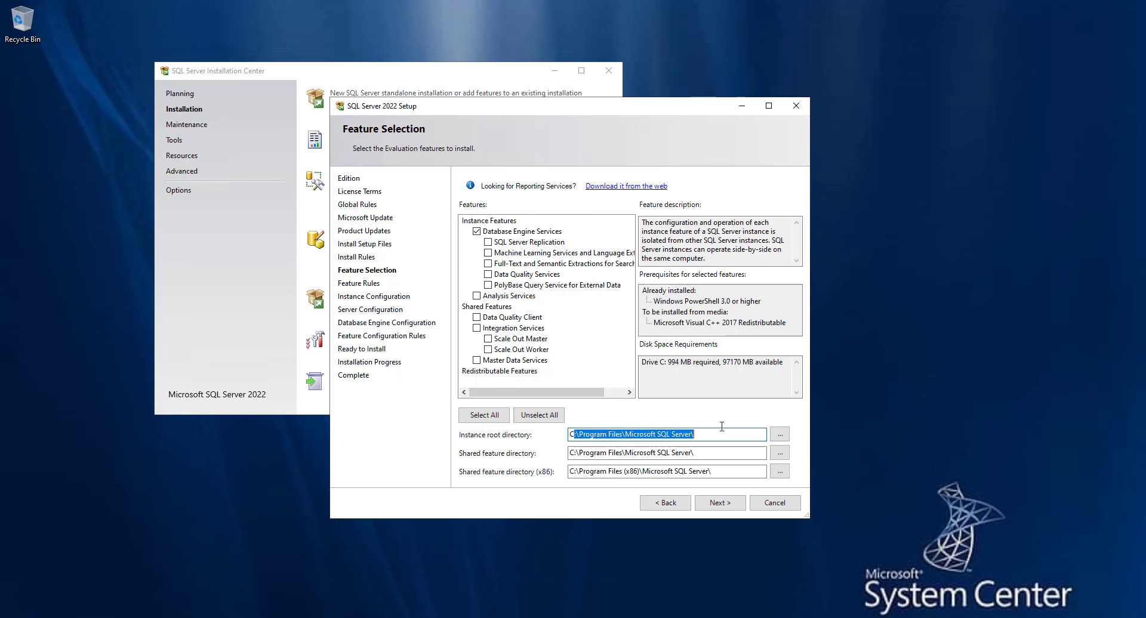
{"action": "left_click_drag", "start_coordinate": [575, 435], "coordinate": [544, 438]}
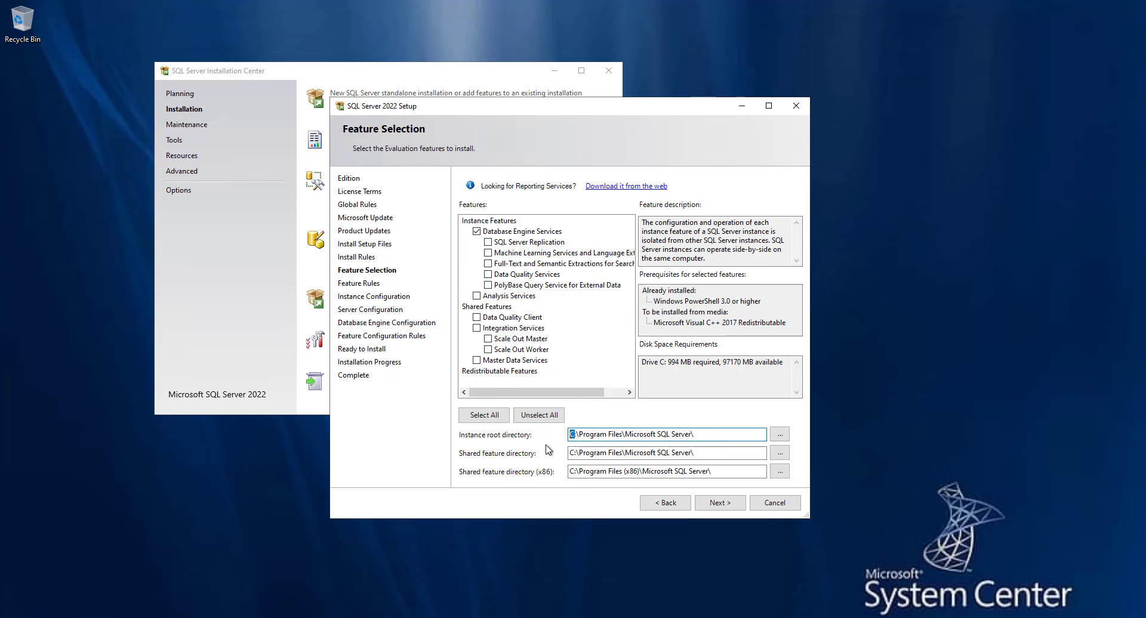
{"action": "left_click", "coordinate": [722, 435]}
{"action": "key", "text": "ctrl+a"}
{"action": "key", "text": "Tab"}
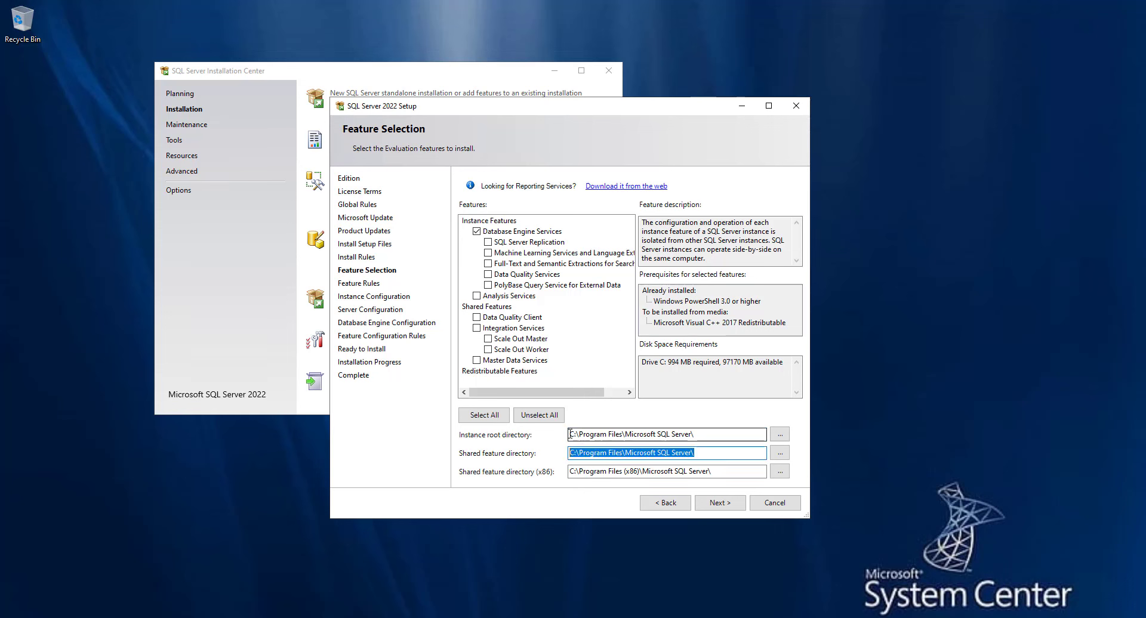
{"action": "left_click", "coordinate": [724, 503]}
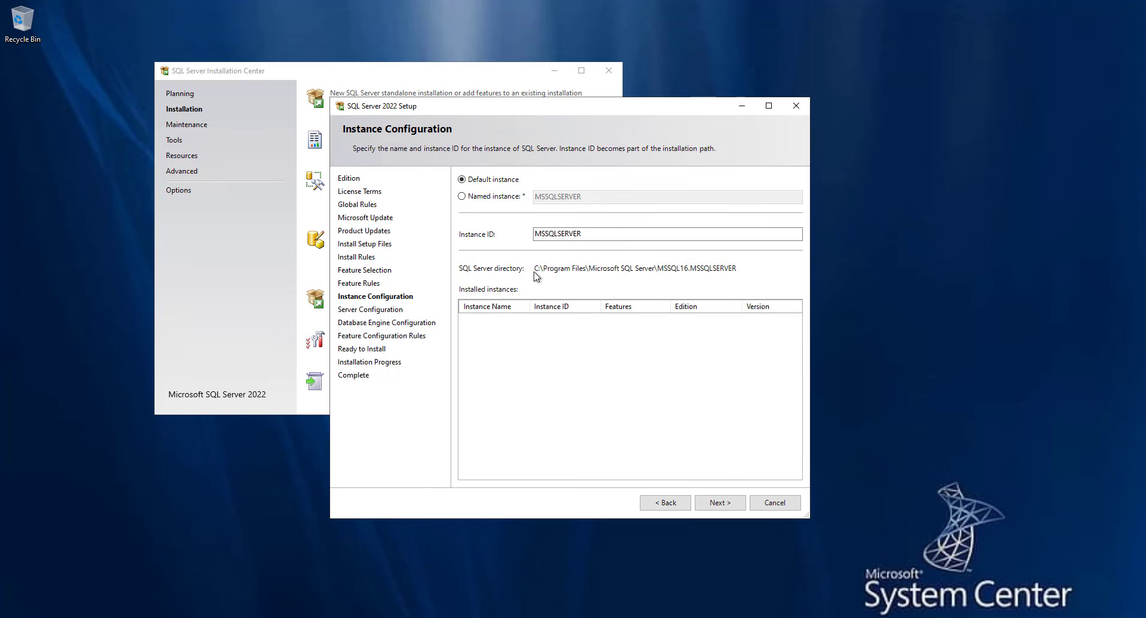
Keep the default instance MSSQLSERVER, the default service accounts and the SQL_Latin1_General_CP1_CI_AS collation, and continue to the database engine configuration.
{"action": "left_click_drag", "start_coordinate": [593, 236], "coordinate": [524, 241]}
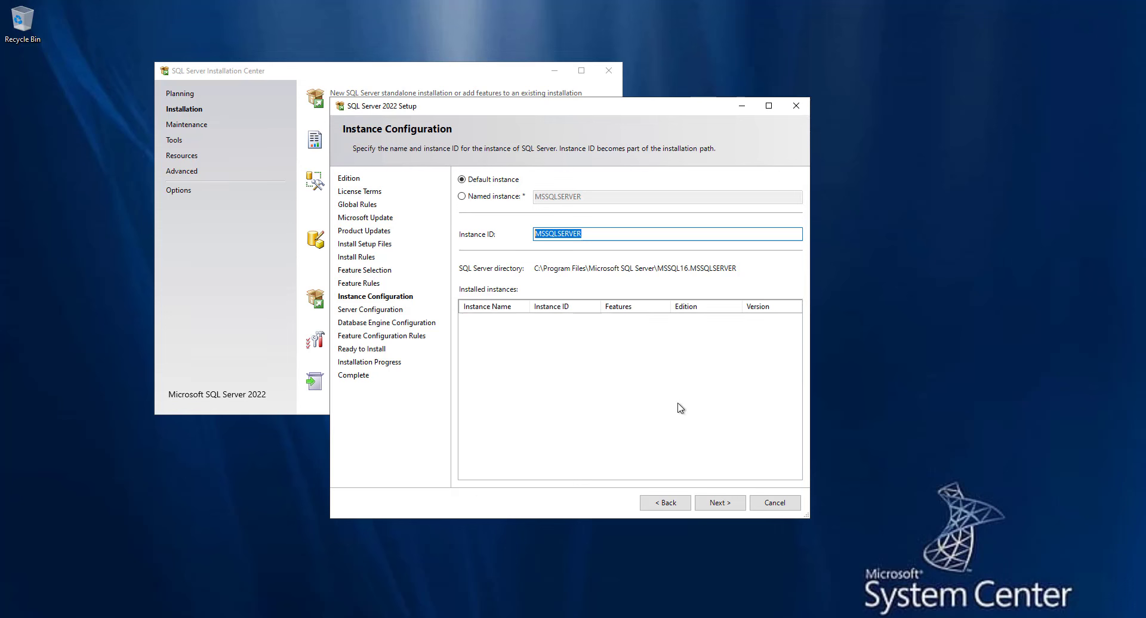
{"action": "left_click", "coordinate": [724, 506]}
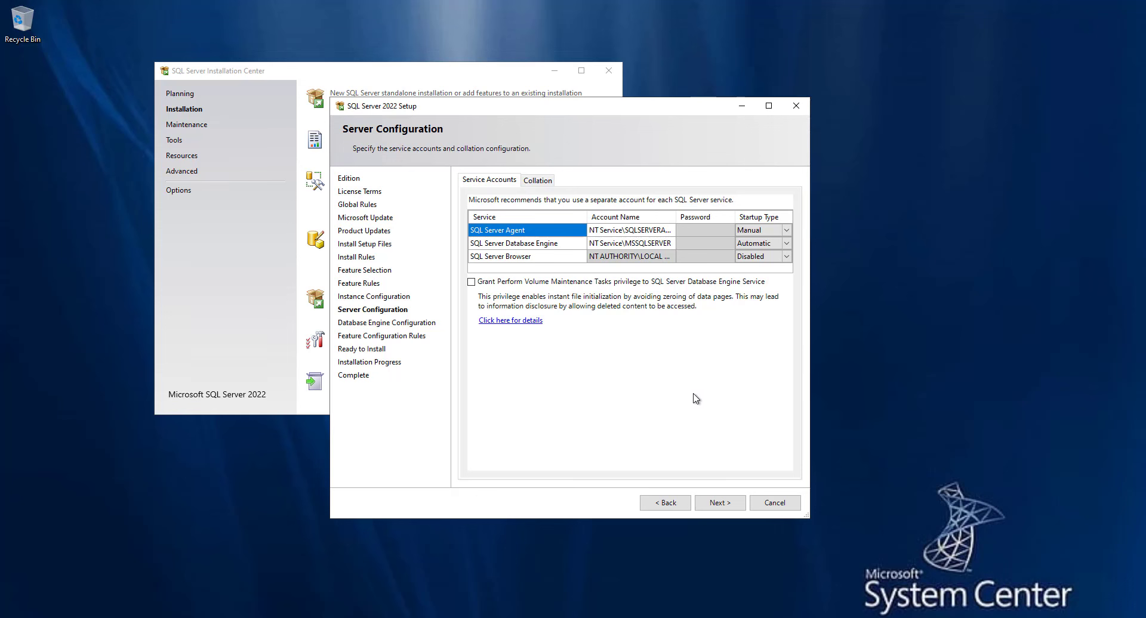
{"action": "left_click", "coordinate": [719, 503]}
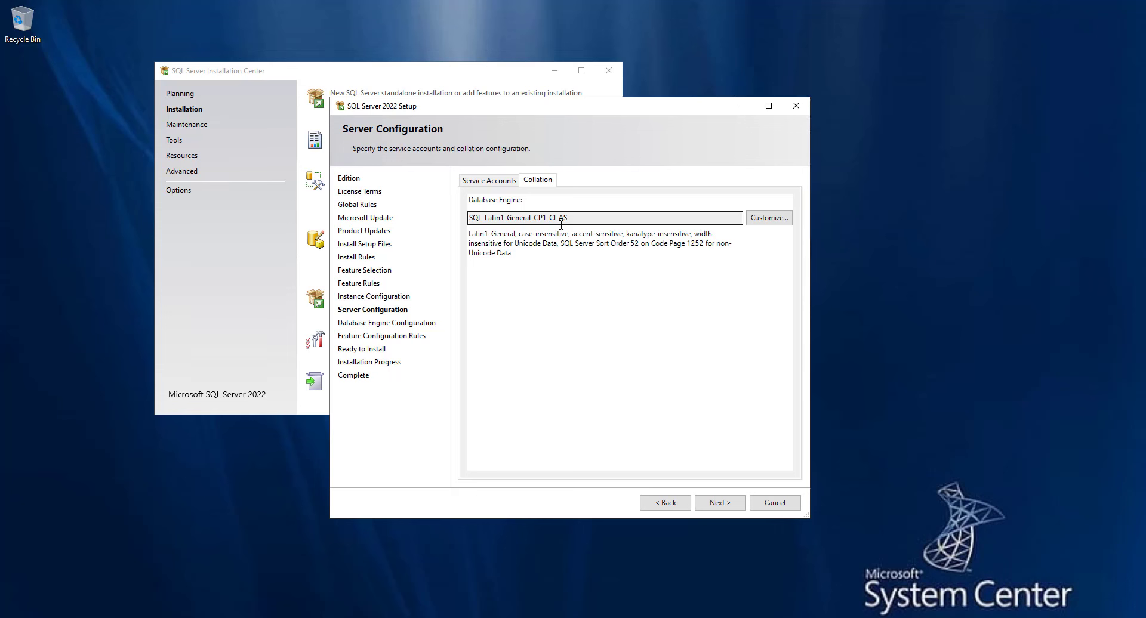
{"action": "left_click_drag", "start_coordinate": [575, 217], "coordinate": [546, 217]}
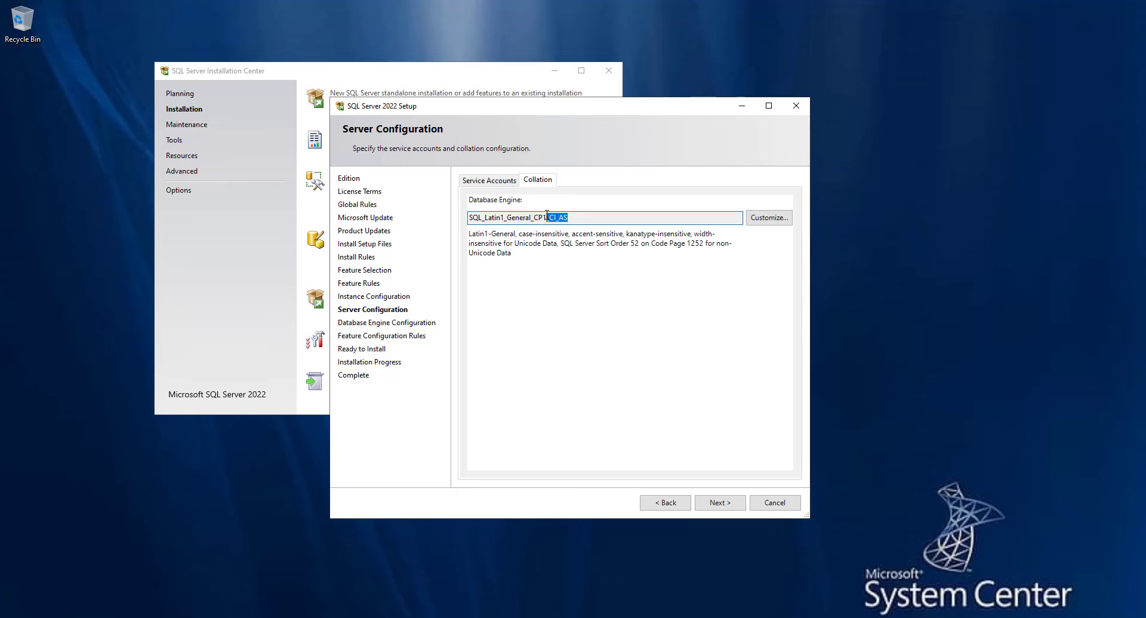
{"action": "left_click", "coordinate": [720, 504]}
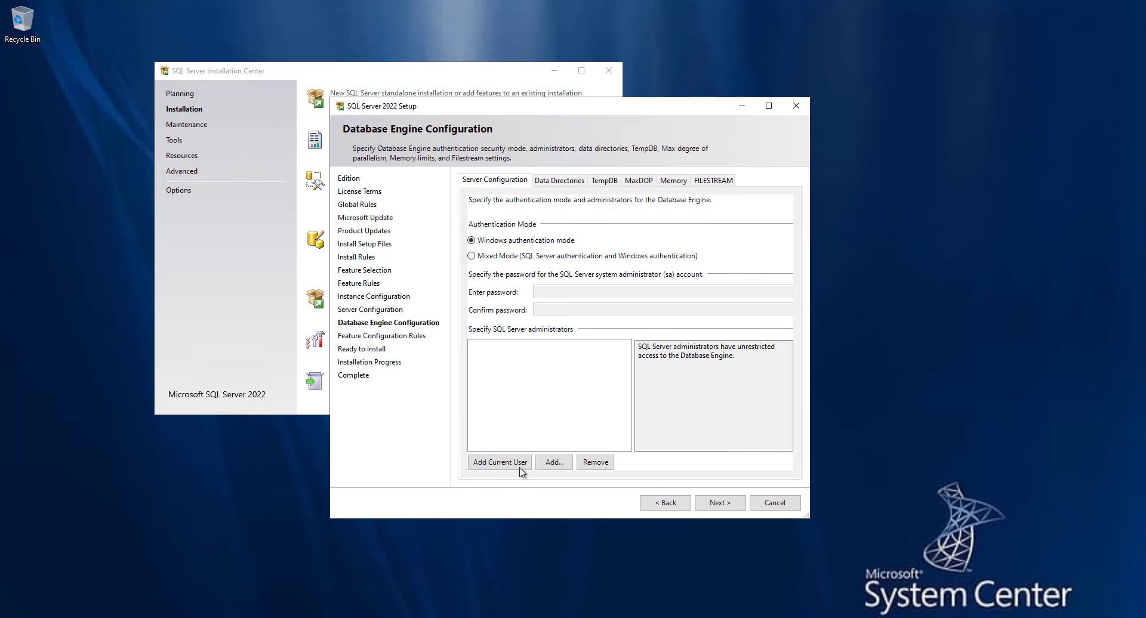
Add the SVC-SCCM-SQLService account and the current user as SQL Server administrators, keeping Windows authentication mode.
{"action": "left_click", "coordinate": [554, 463]}
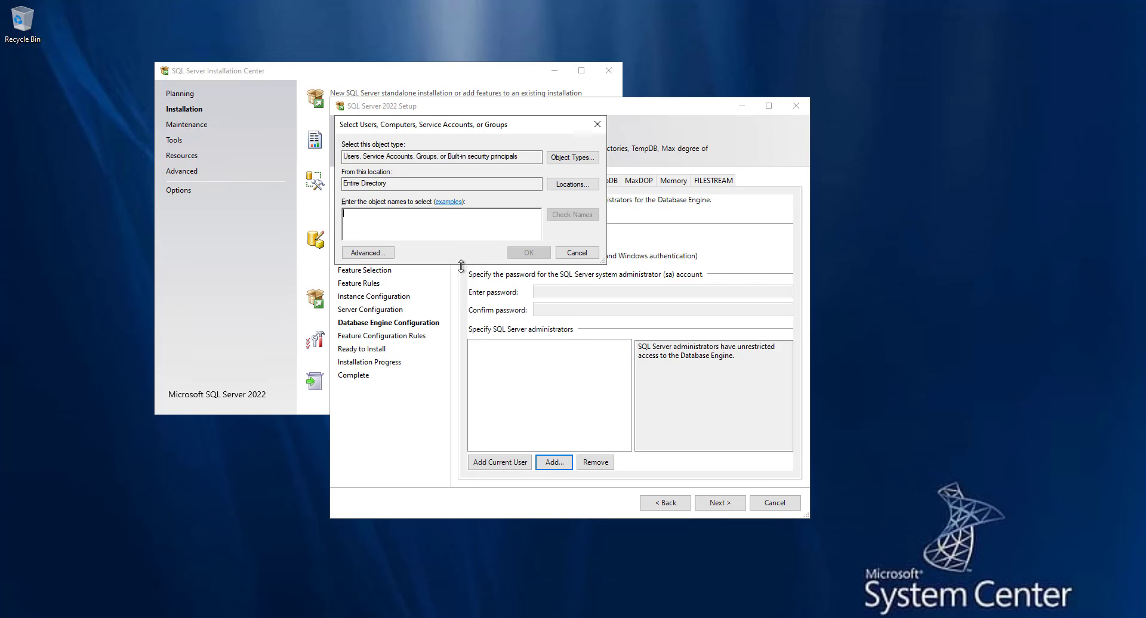
{"action": "type", "text": "svc-sccm"}
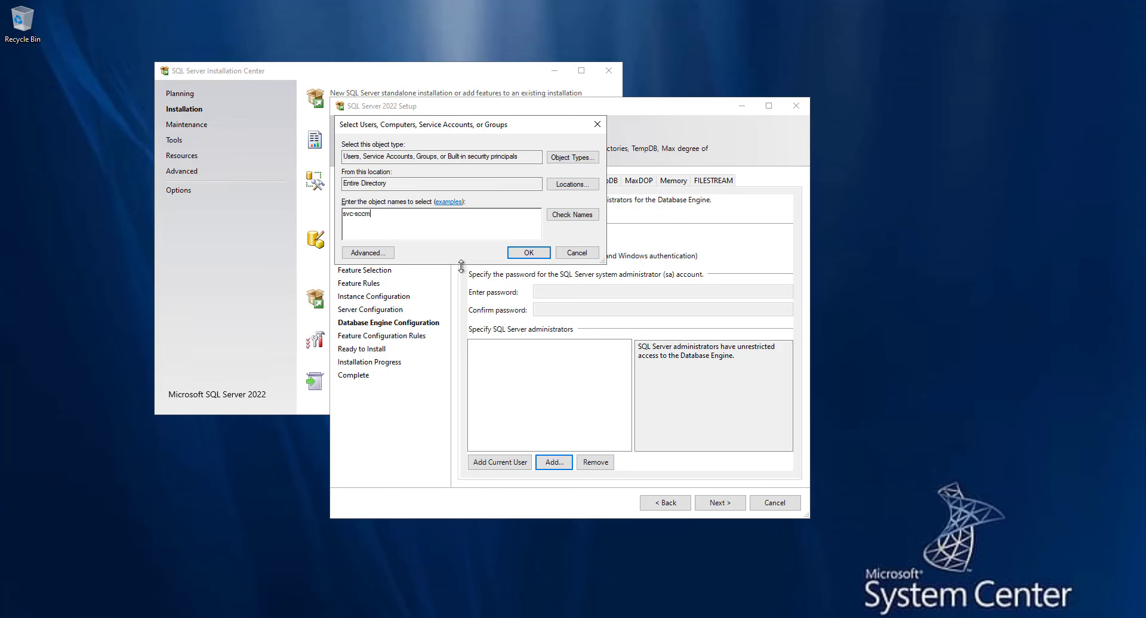
{"action": "key", "text": "Tab"}
{"action": "key", "text": "Return"}
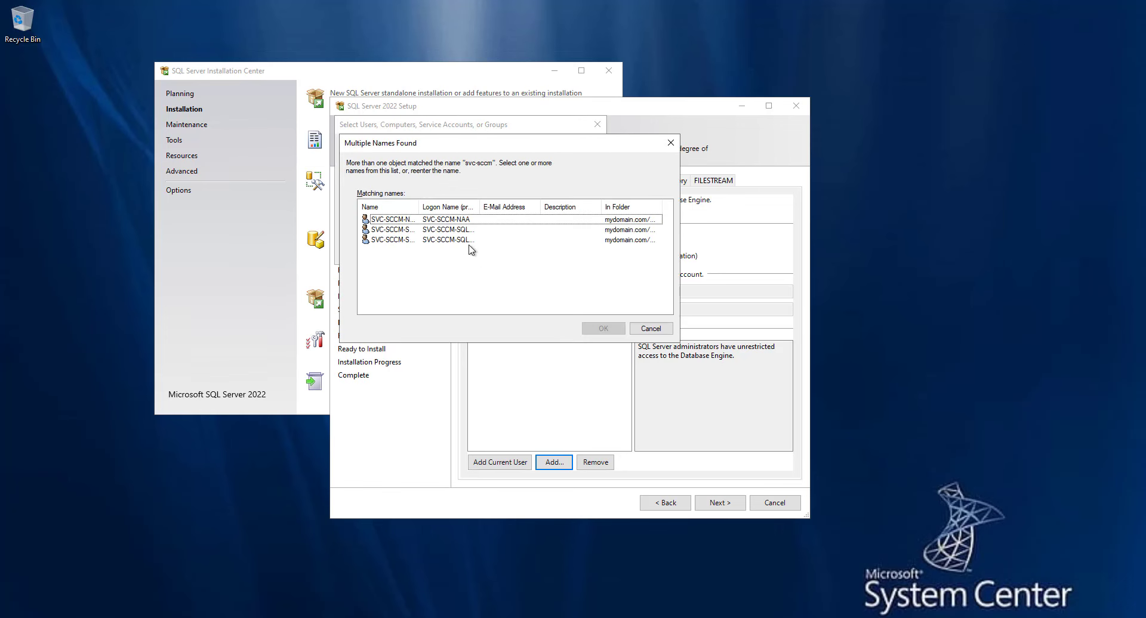
{"action": "left_click", "coordinate": [421, 231]}
{"action": "left_click_drag", "start_coordinate": [420, 206], "coordinate": [493, 206]}
{"action": "left_click", "coordinate": [442, 239]}
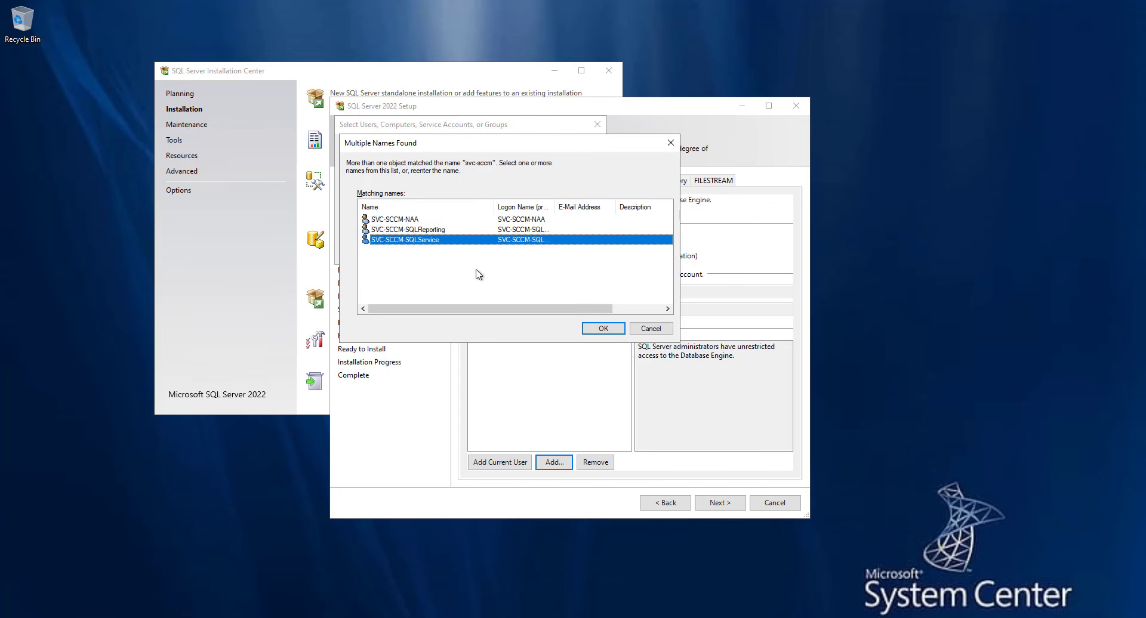
{"action": "left_click", "coordinate": [603, 328]}
{"action": "left_click", "coordinate": [540, 252]}
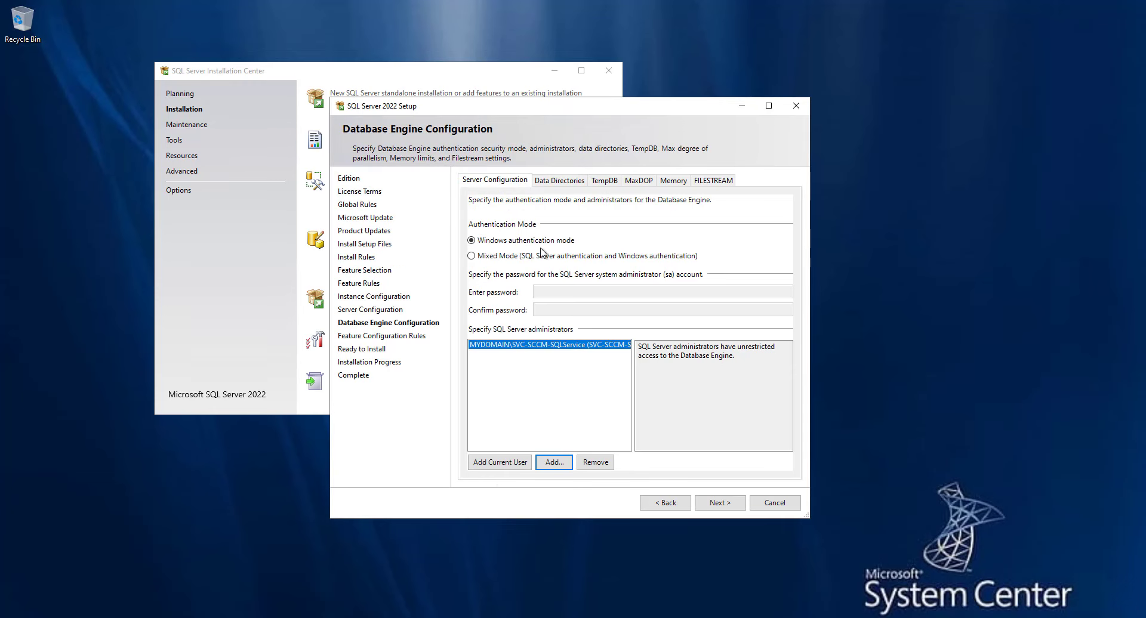
{"action": "left_click", "coordinate": [495, 464]}
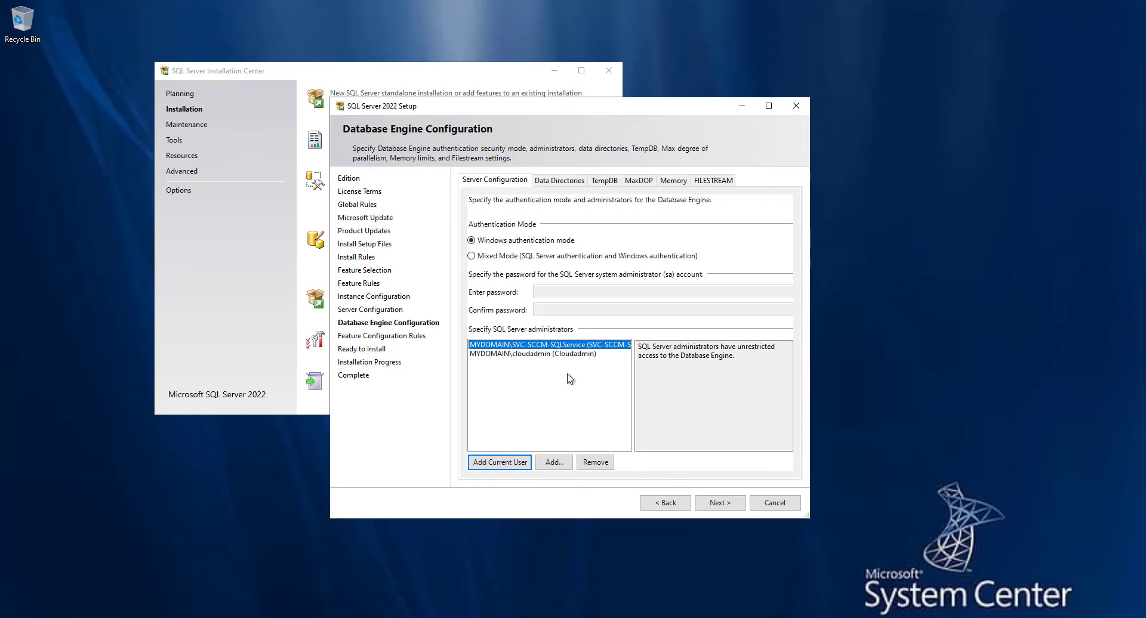
Review the data directories and TempDB settings in the database engine configuration.
{"action": "left_click", "coordinate": [729, 508]}
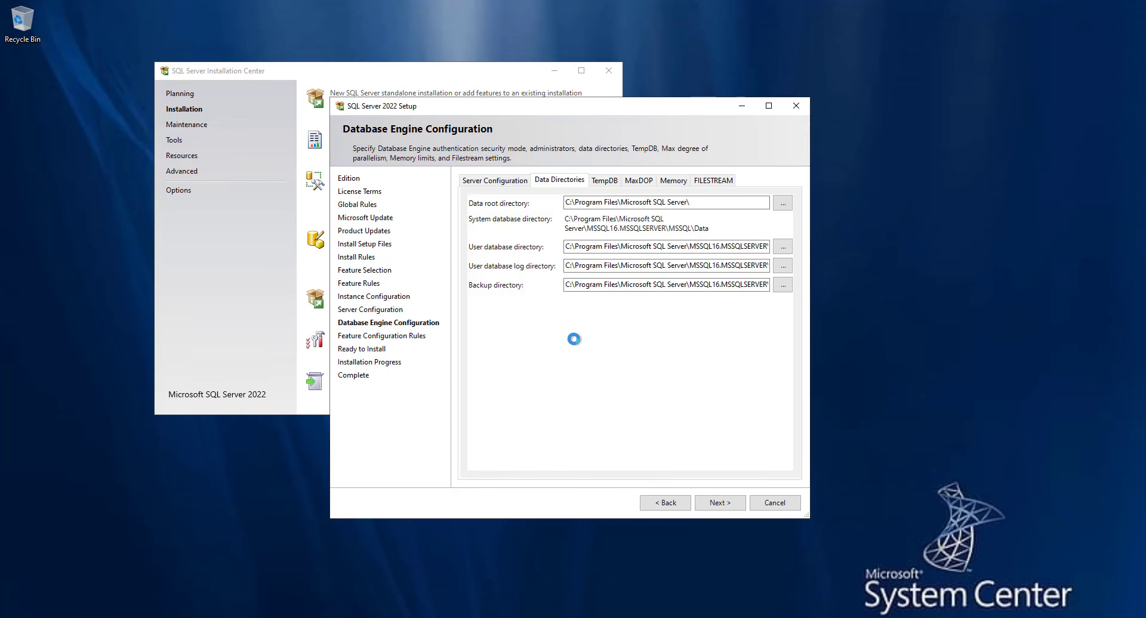
{"action": "left_click", "coordinate": [604, 181]}
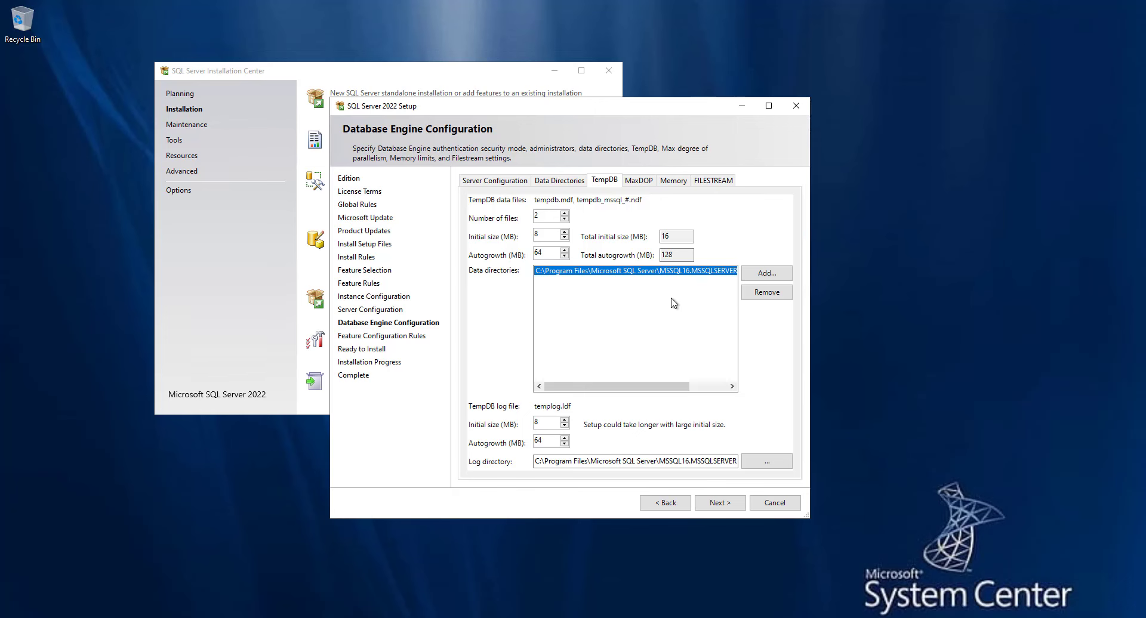
{"action": "left_click", "coordinate": [557, 180]}
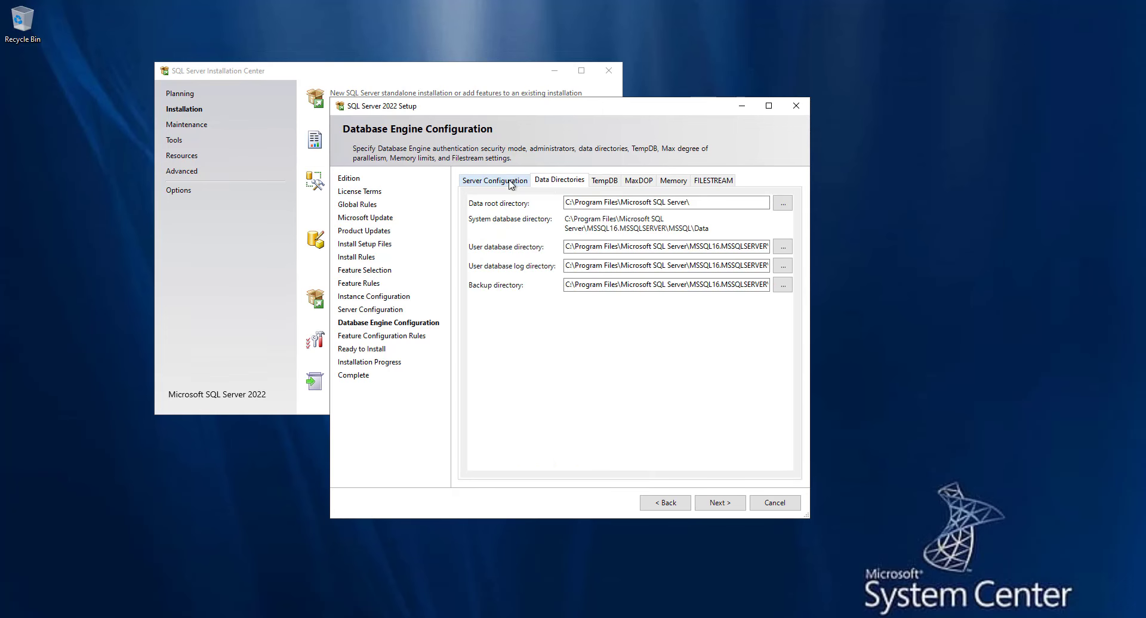
Accept the database engine configuration with Windows authentication mode, review the installation summary and start the SQL Server 2022 installation.
{"action": "left_click", "coordinate": [494, 180]}
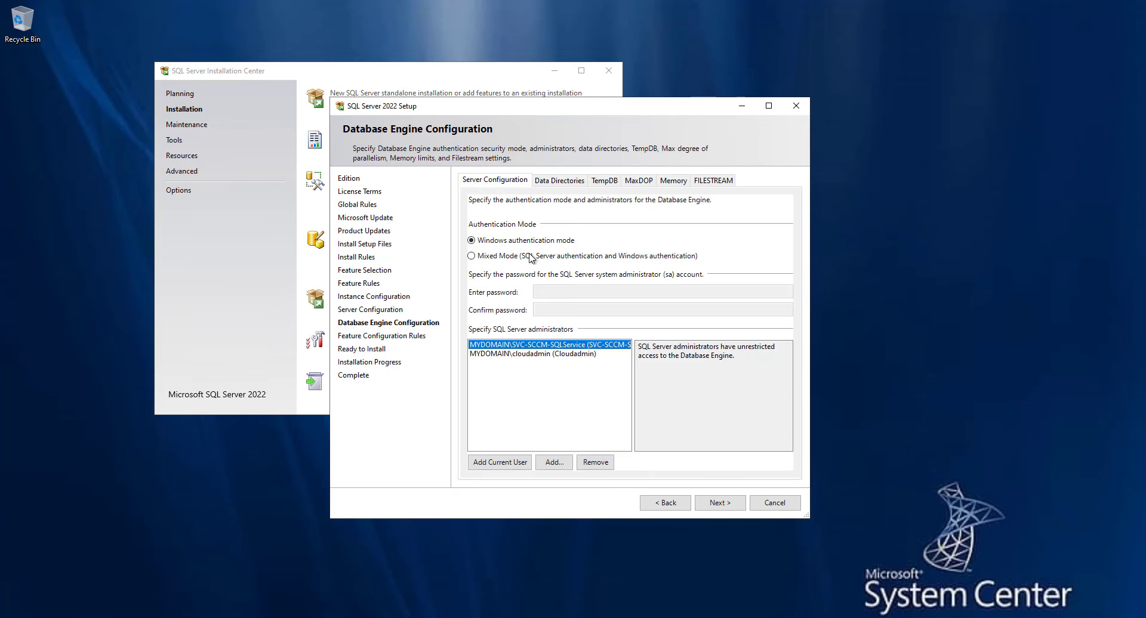
{"action": "left_click", "coordinate": [720, 503]}
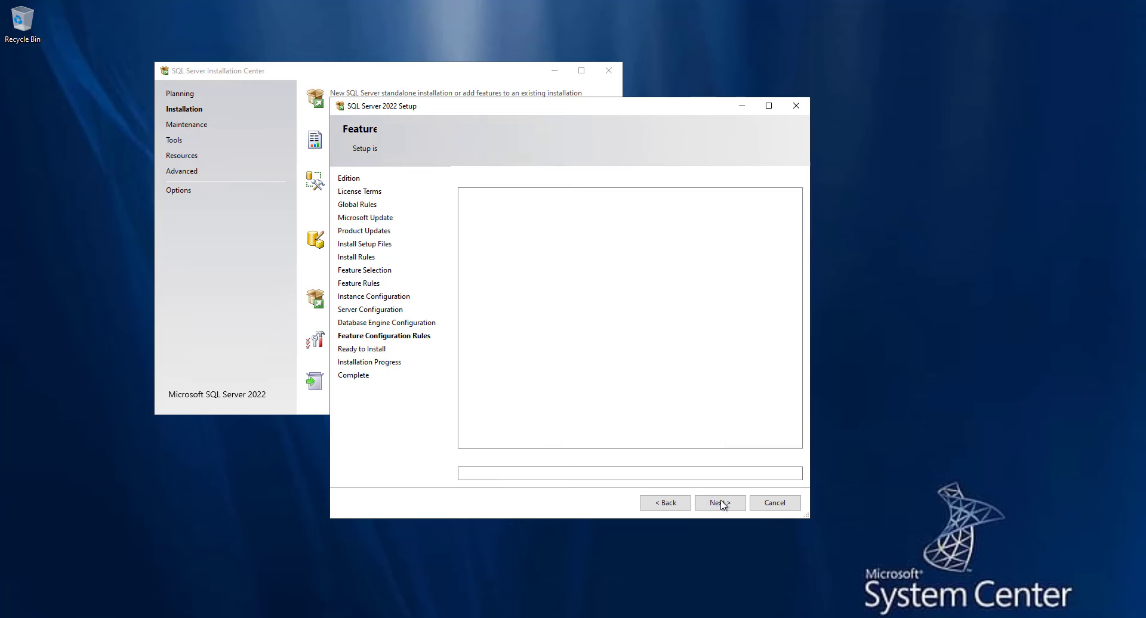
{"action": "scroll", "coordinate": [593, 353], "scroll_direction": "down", "scroll_amount": 5}
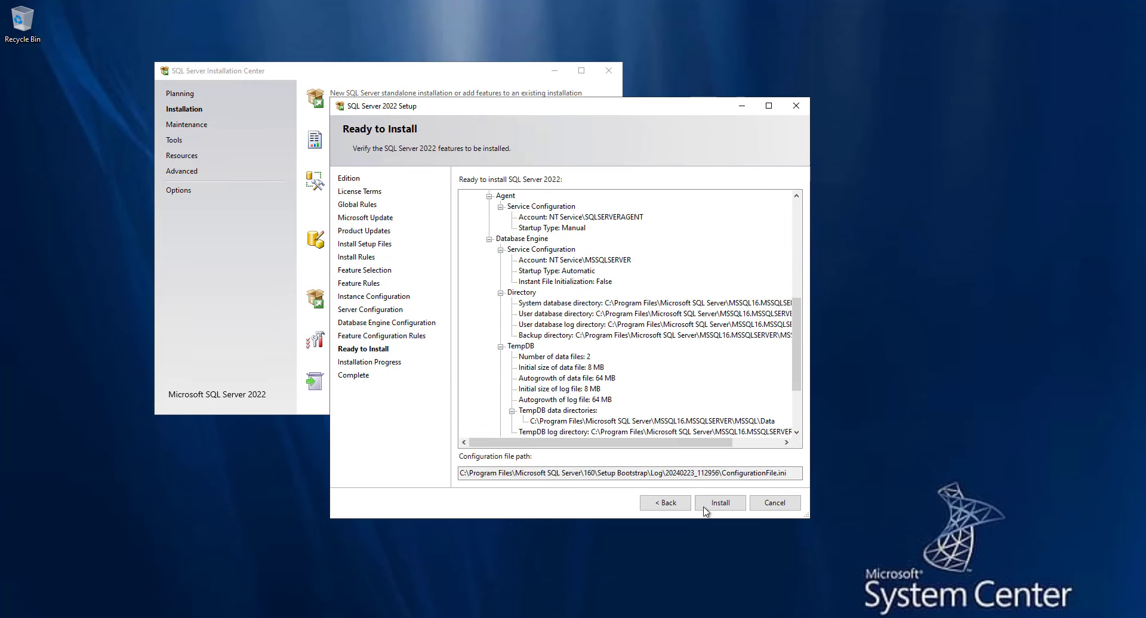
{"action": "left_click", "coordinate": [719, 503]}
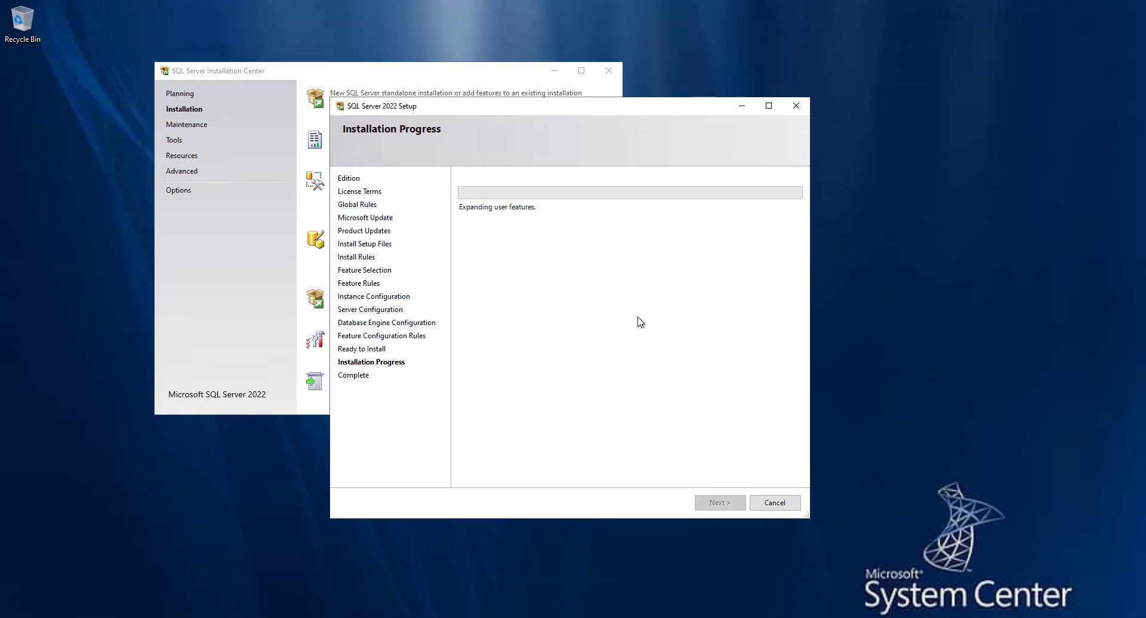
{"action": "mouse_move", "coordinate": [763, 1]}
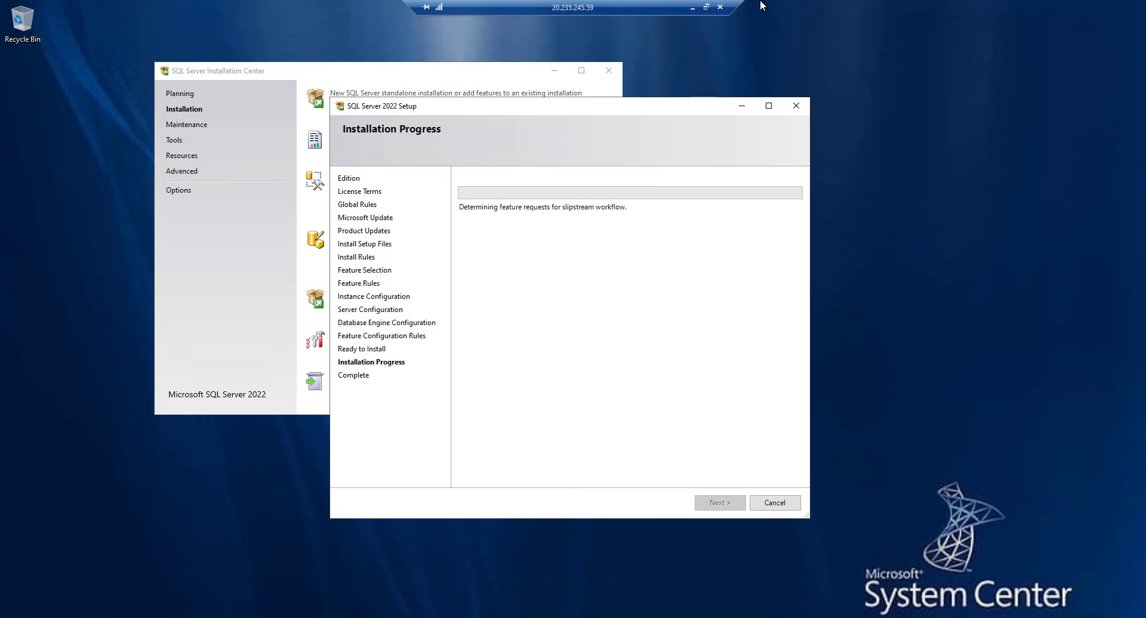
{"action": "left_click", "coordinate": [693, 7]}
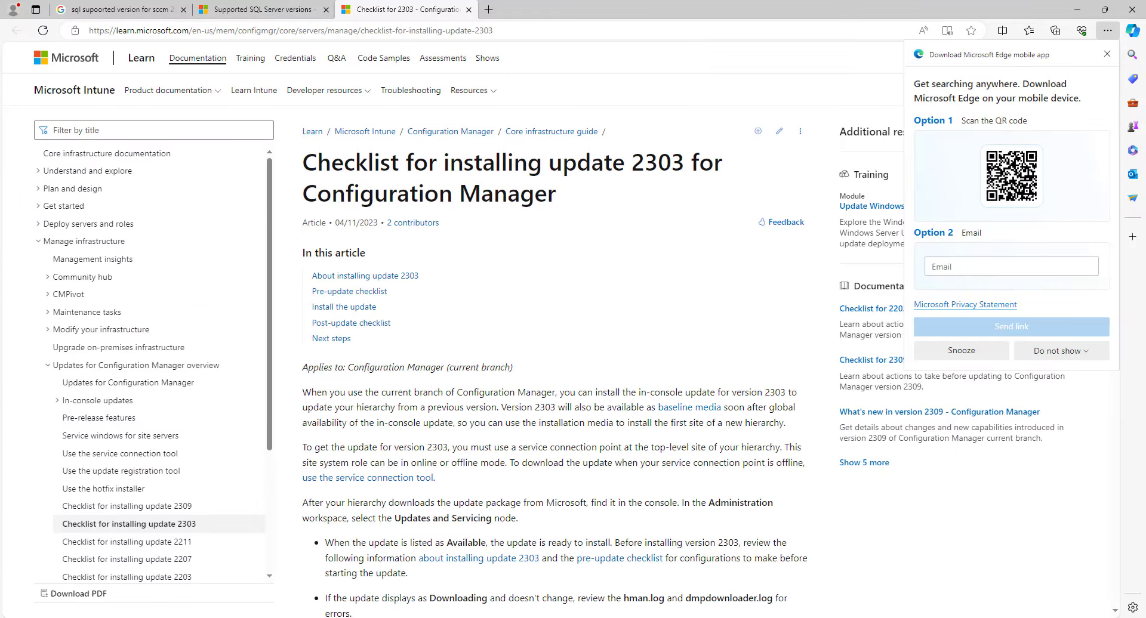
{"action": "left_click", "coordinate": [451, 617]}
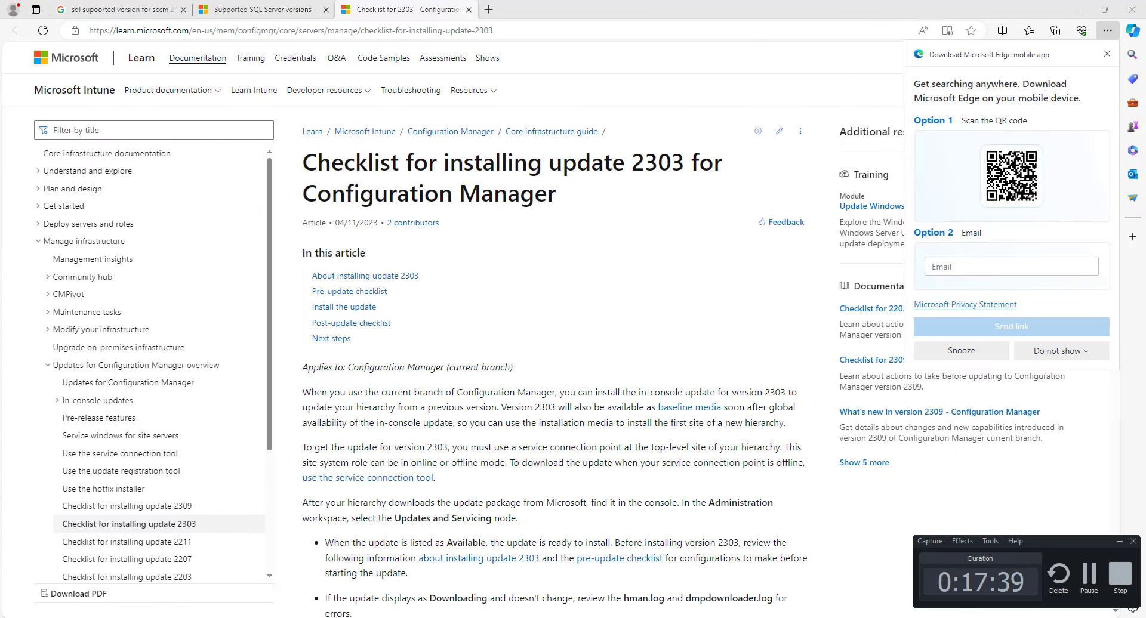
{"action": "mouse_move", "coordinate": [450, 615]}
{"action": "left_click", "coordinate": [449, 578]}
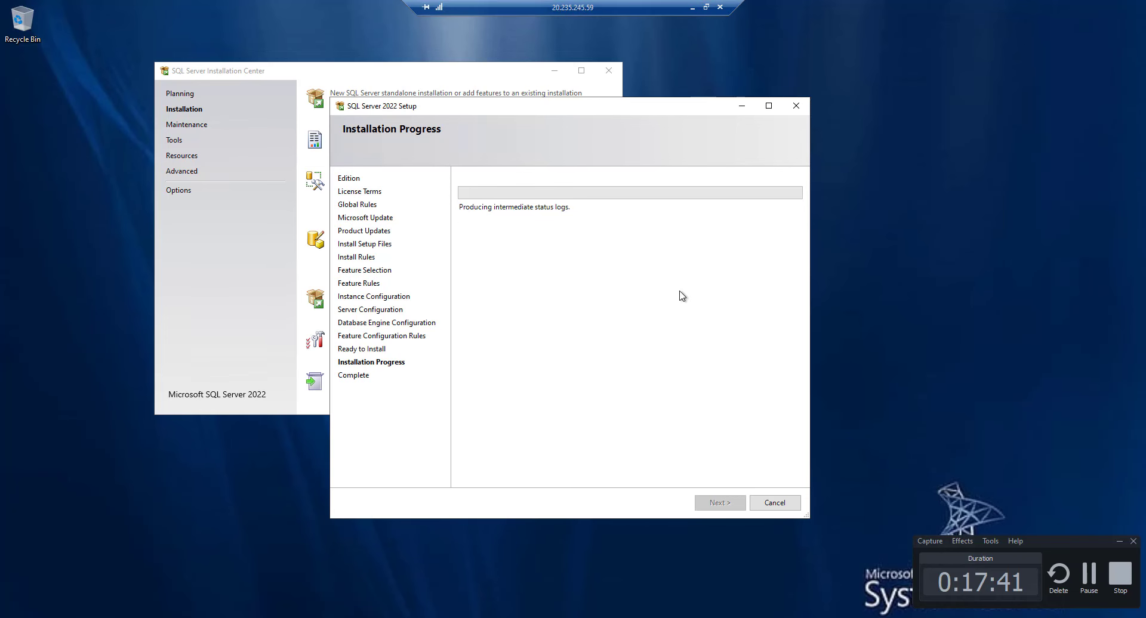
{"action": "left_click", "coordinate": [1120, 541]}
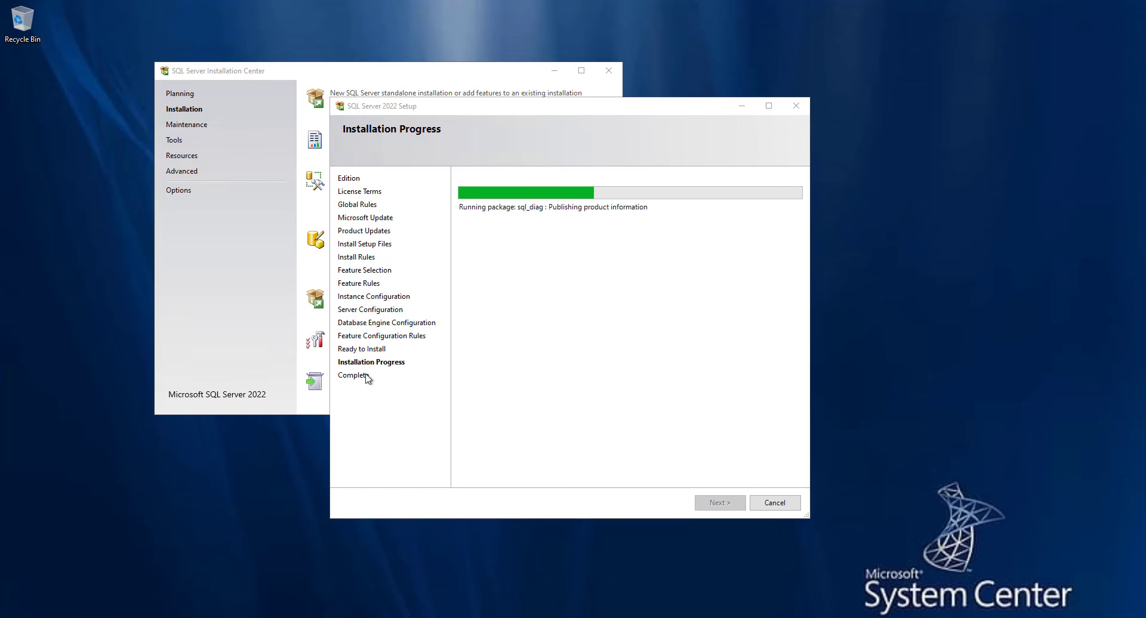
{"action": "left_click", "coordinate": [205, 282]}
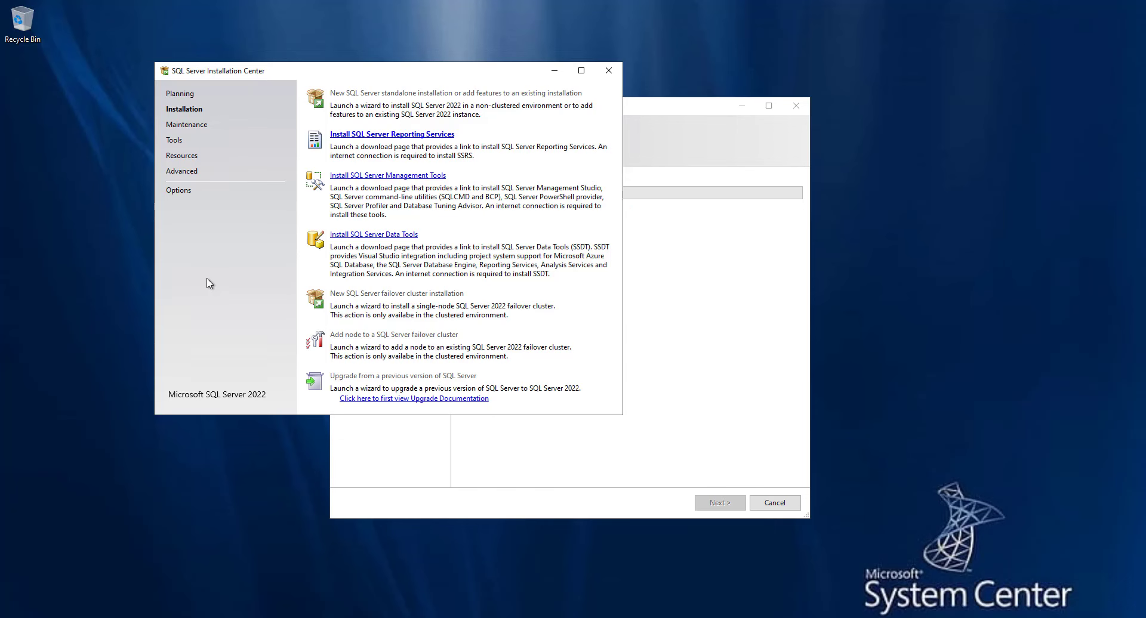
{"action": "left_click", "coordinate": [747, 362]}
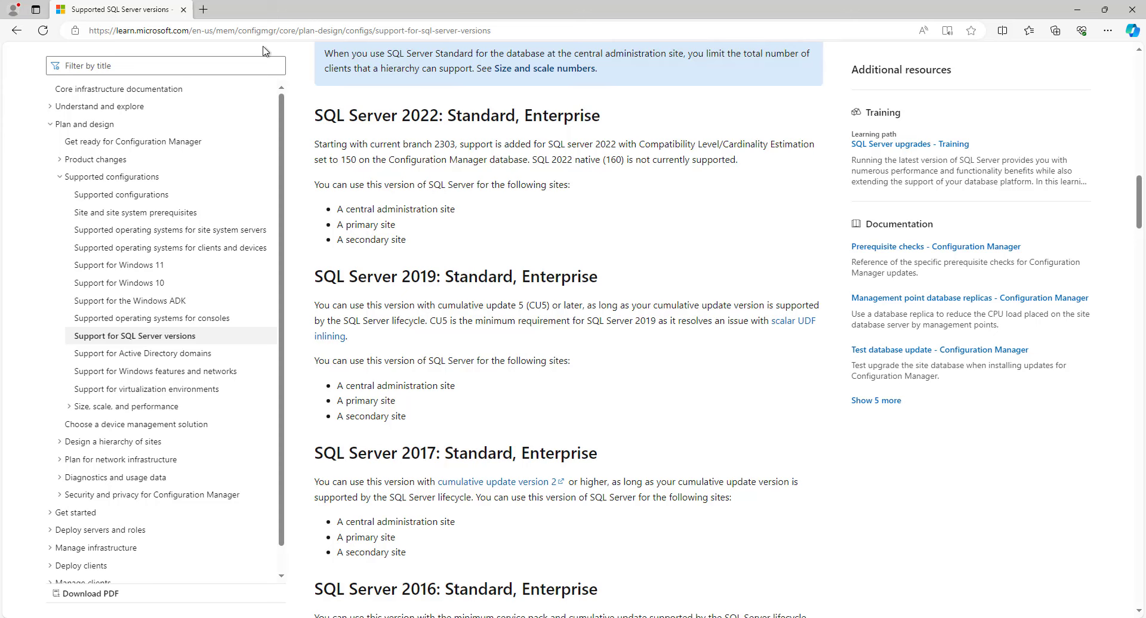
Open Google in a new Edge tab and search for "sql server management studio download".
{"action": "key", "text": "ctrl+t"}
{"action": "type", "text": "google.com"}
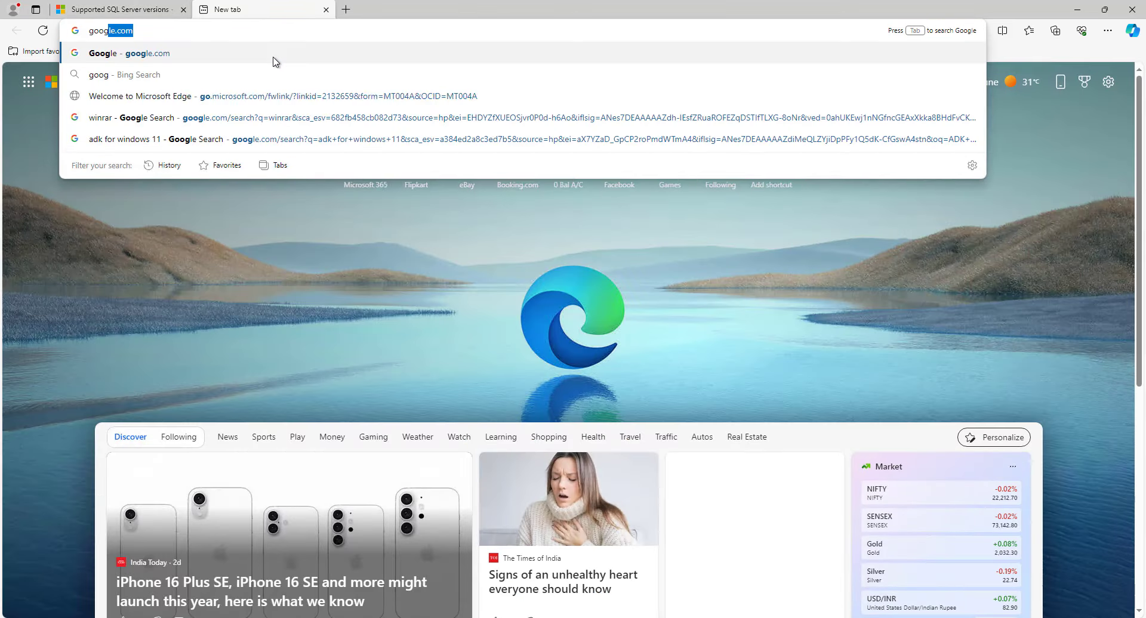
{"action": "key", "text": "Return"}
{"action": "type", "text": "sql"}
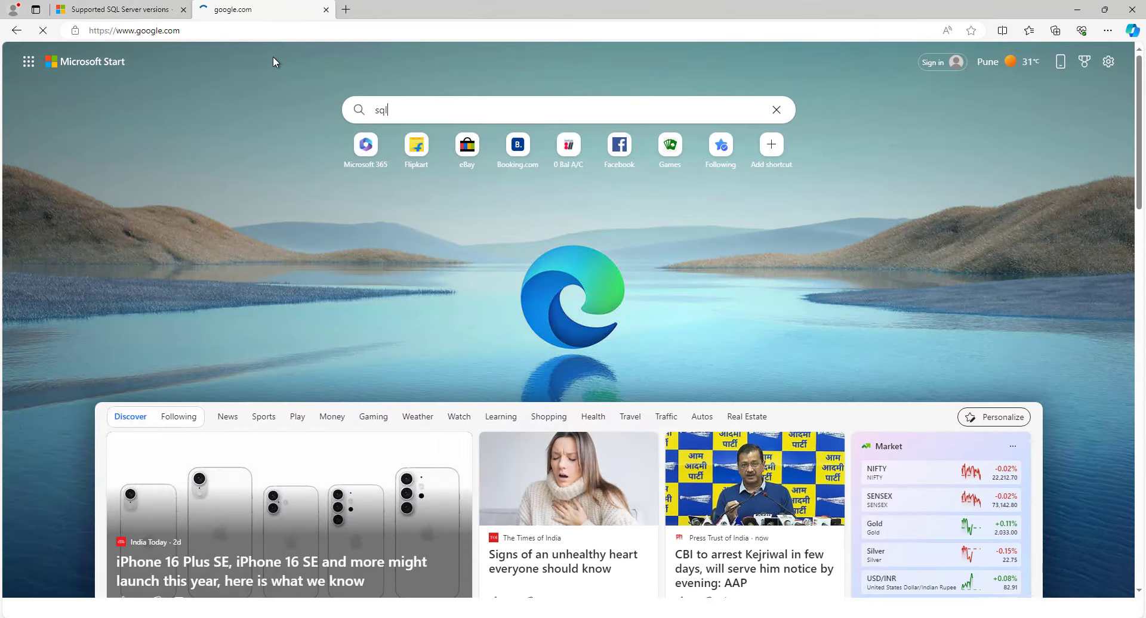
{"action": "type", "text": "erver"}
{"action": "key", "text": "BackSpace"}
{"action": "key", "text": "BackSpace"}
{"action": "key", "text": "BackSpace"}
{"action": "key", "text": "BackSpace"}
{"action": "key", "text": "BackSpace"}
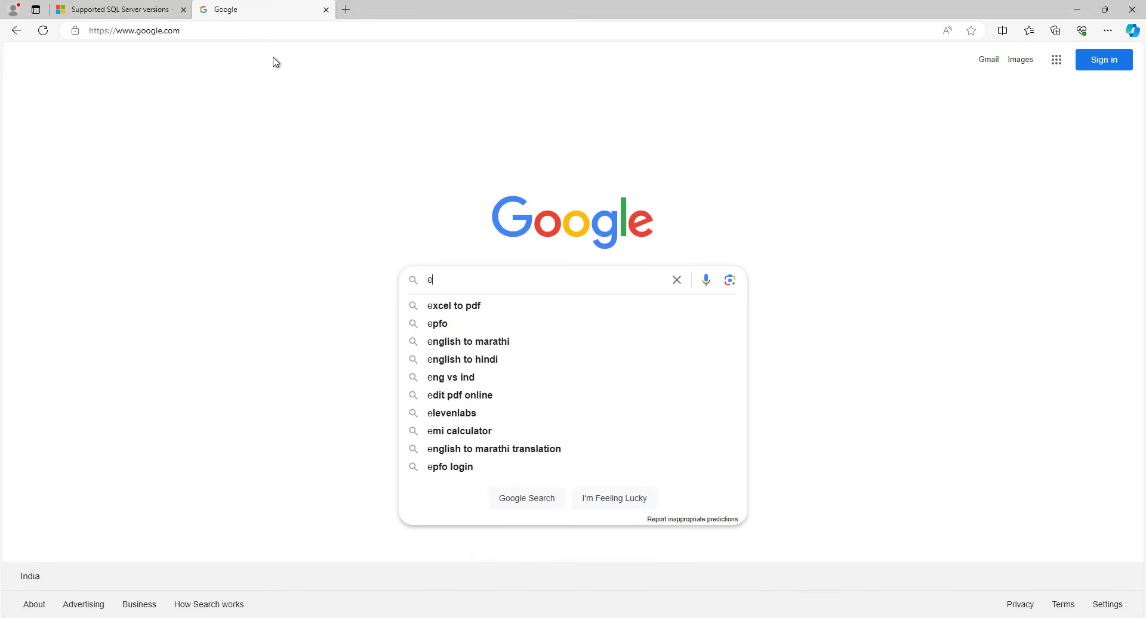
{"action": "type", "text": "sql s"}
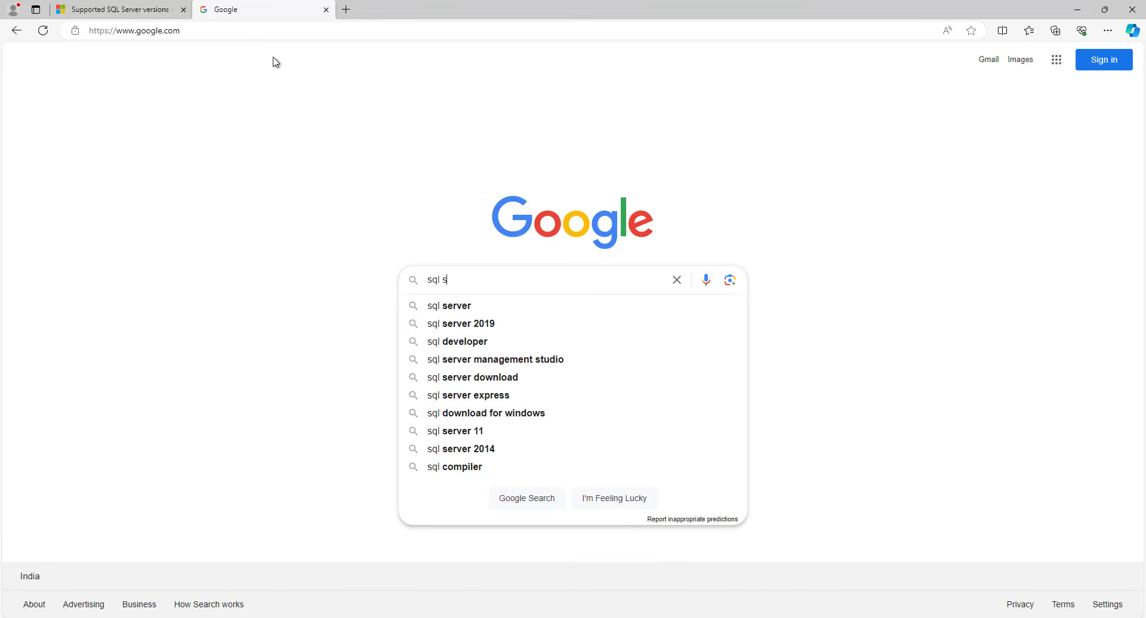
{"action": "type", "text": "erver ma"}
{"action": "type", "text": "nagme"}
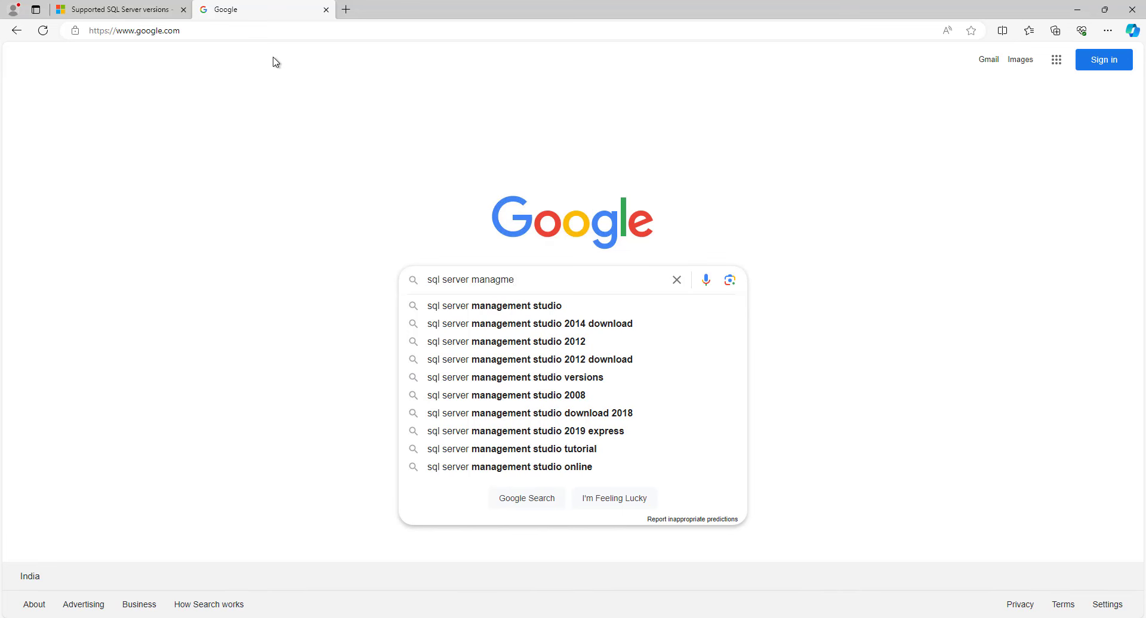
{"action": "key", "text": "Down"}
{"action": "type", "text": "do"}
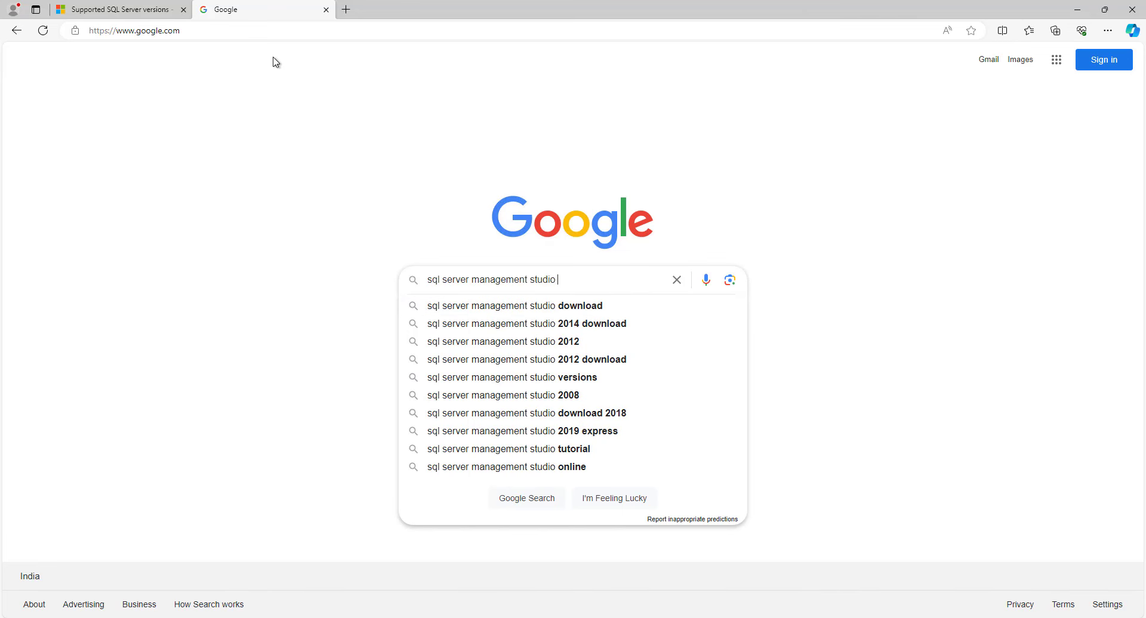
{"action": "key", "text": "Down"}
{"action": "key", "text": "Return"}
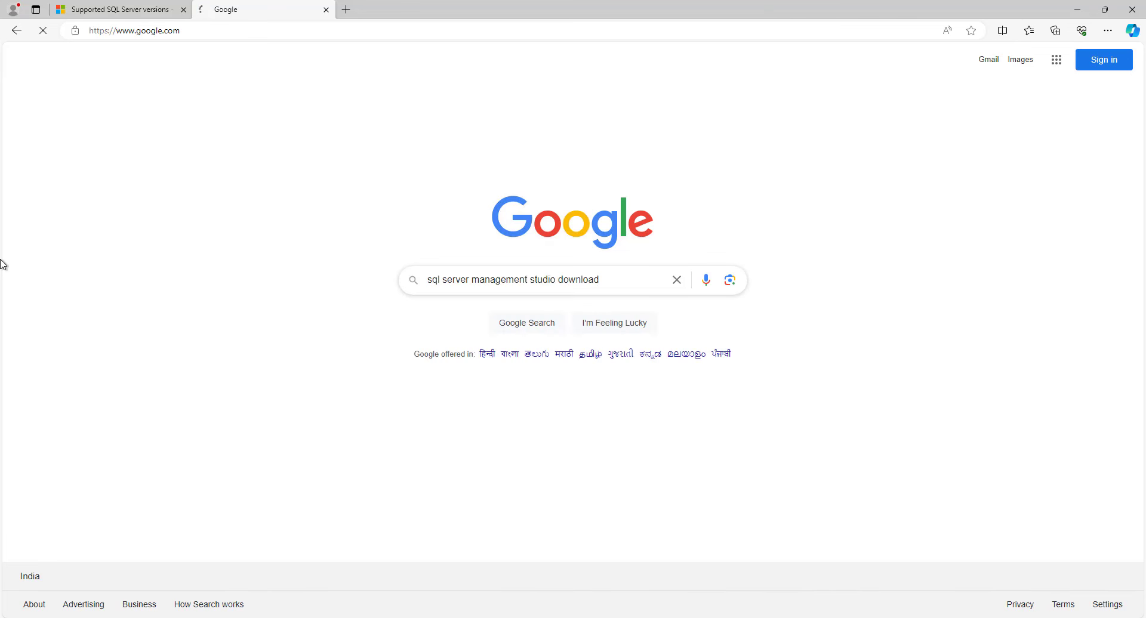
Open Microsoft's Download SQL Server Management Studio page and download the SSMS 19.3 installer.
{"action": "left_click", "coordinate": [290, 194]}
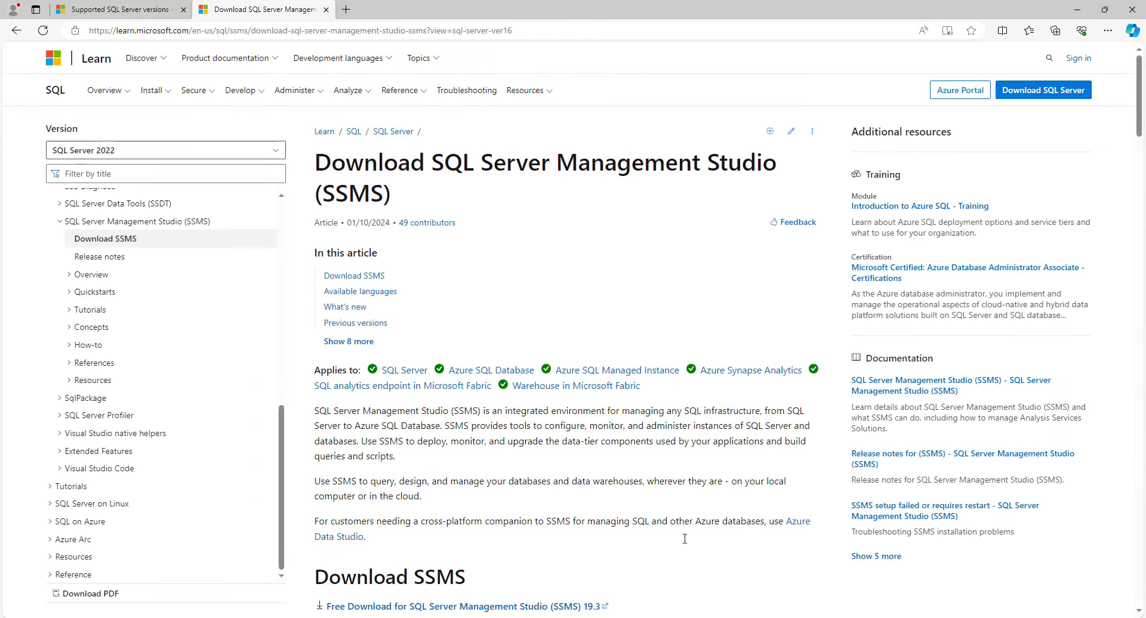
{"action": "scroll", "coordinate": [554, 341], "scroll_direction": "down", "scroll_amount": 10}
{"action": "scroll", "coordinate": [554, 342], "scroll_direction": "up", "scroll_amount": 5}
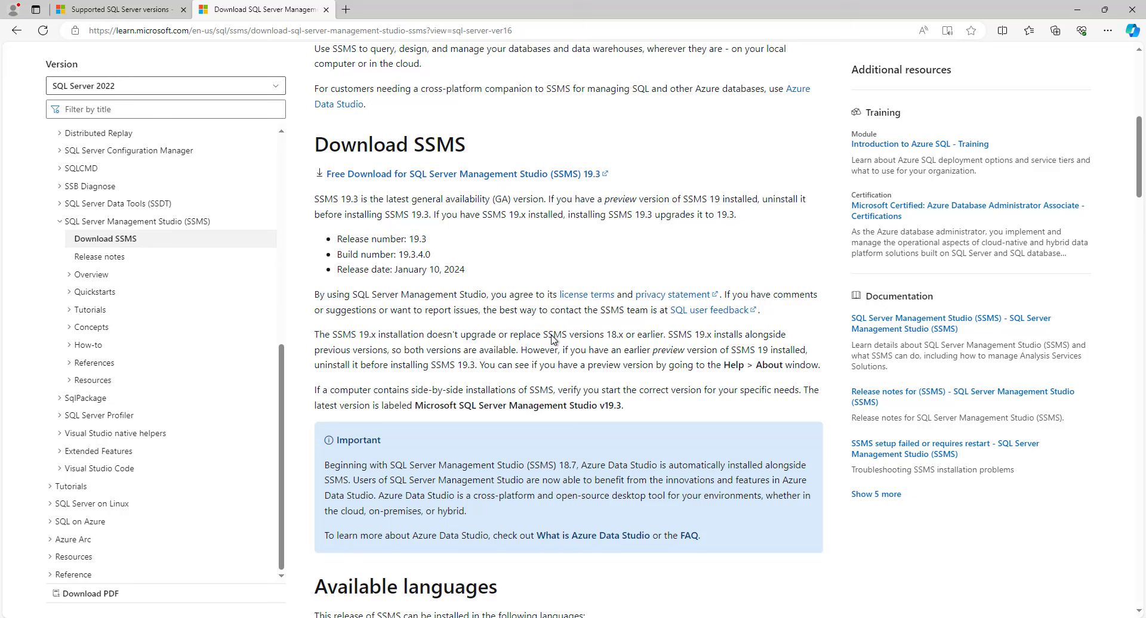
{"action": "left_click", "coordinate": [519, 174]}
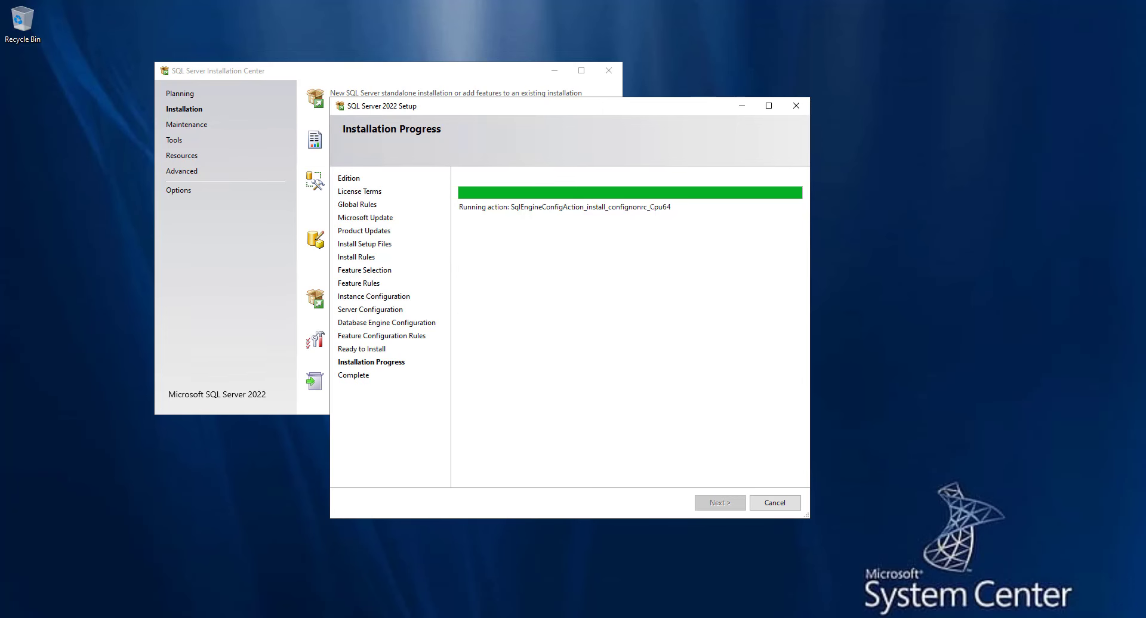
Close the Windows Defender Firewall console and the completed SQL Server 2022 setup wizard.
{"action": "left_click", "coordinate": [406, 617]}
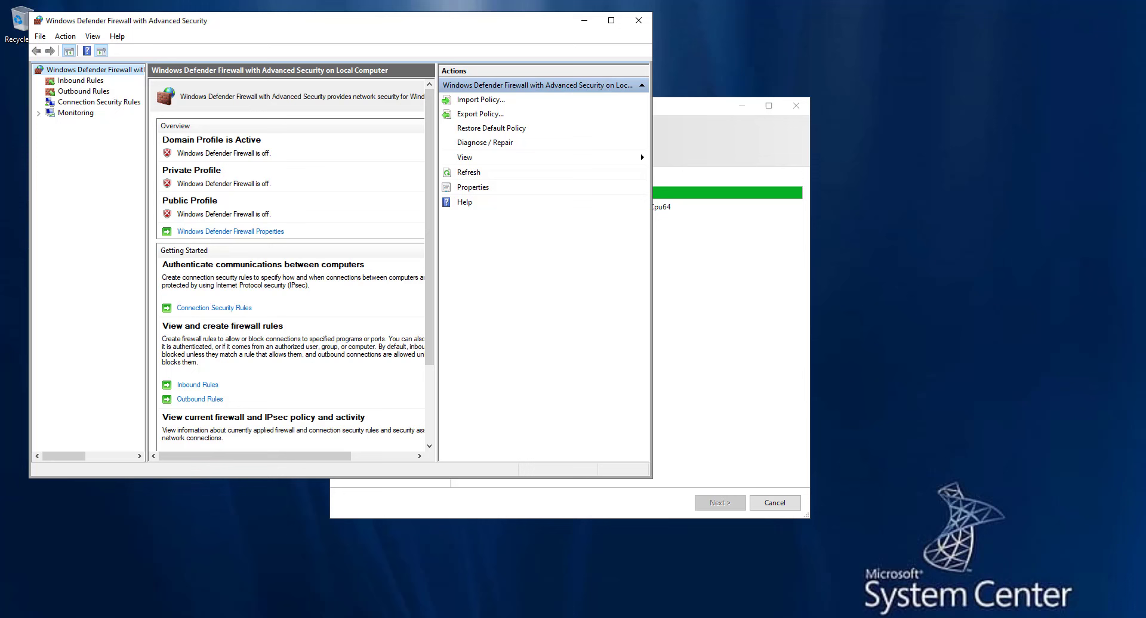
{"action": "left_click", "coordinate": [639, 21]}
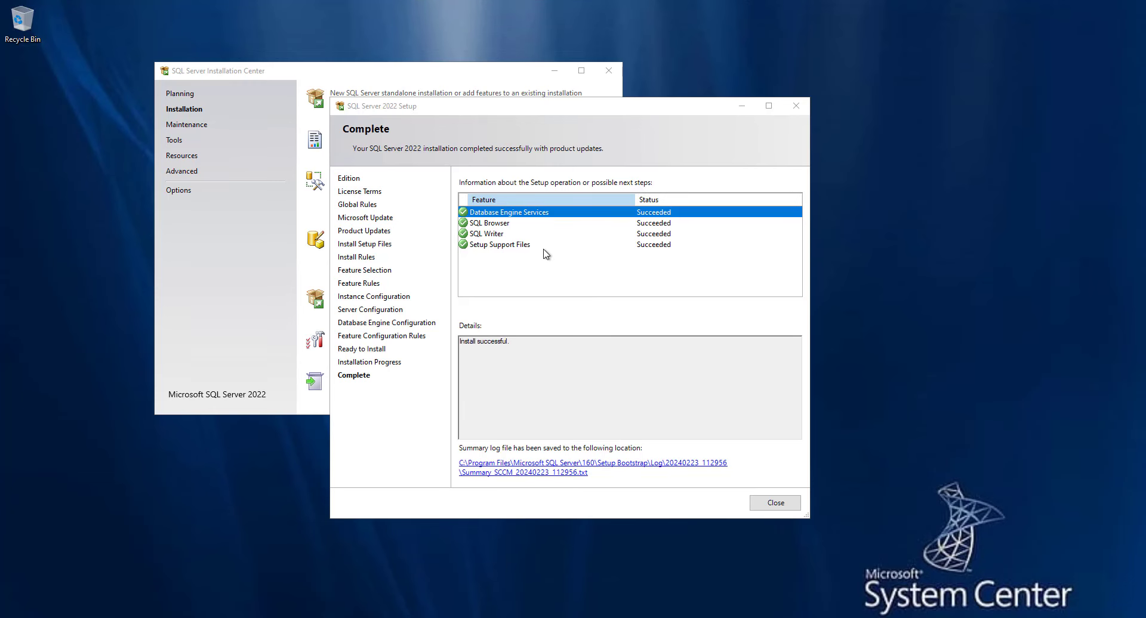
{"action": "left_click", "coordinate": [771, 502]}
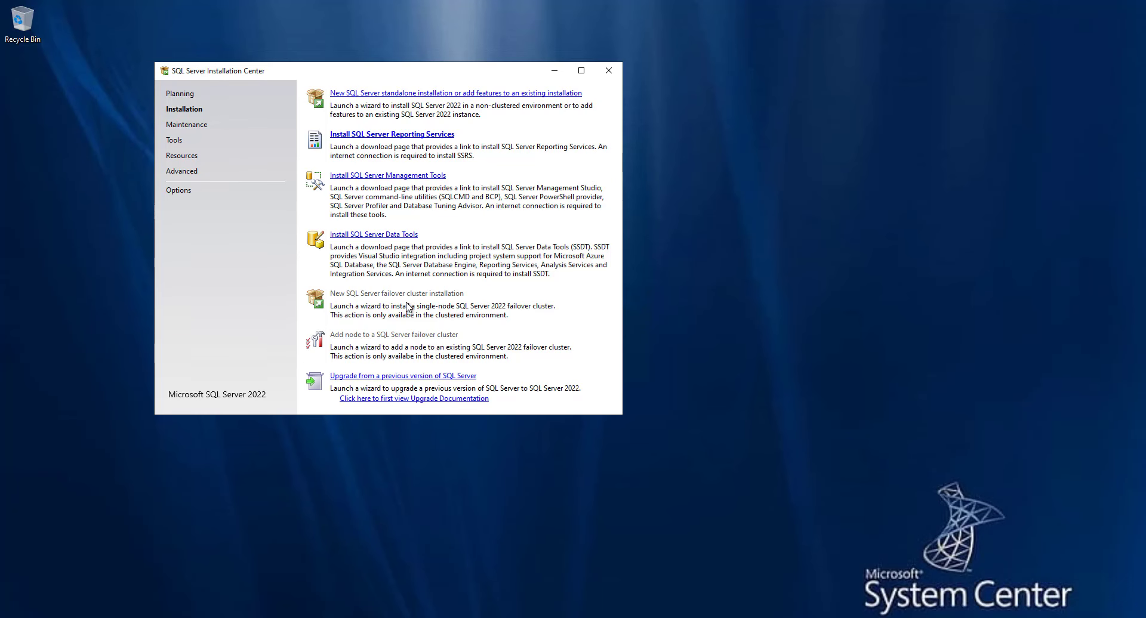
{"action": "left_click", "coordinate": [179, 93]}
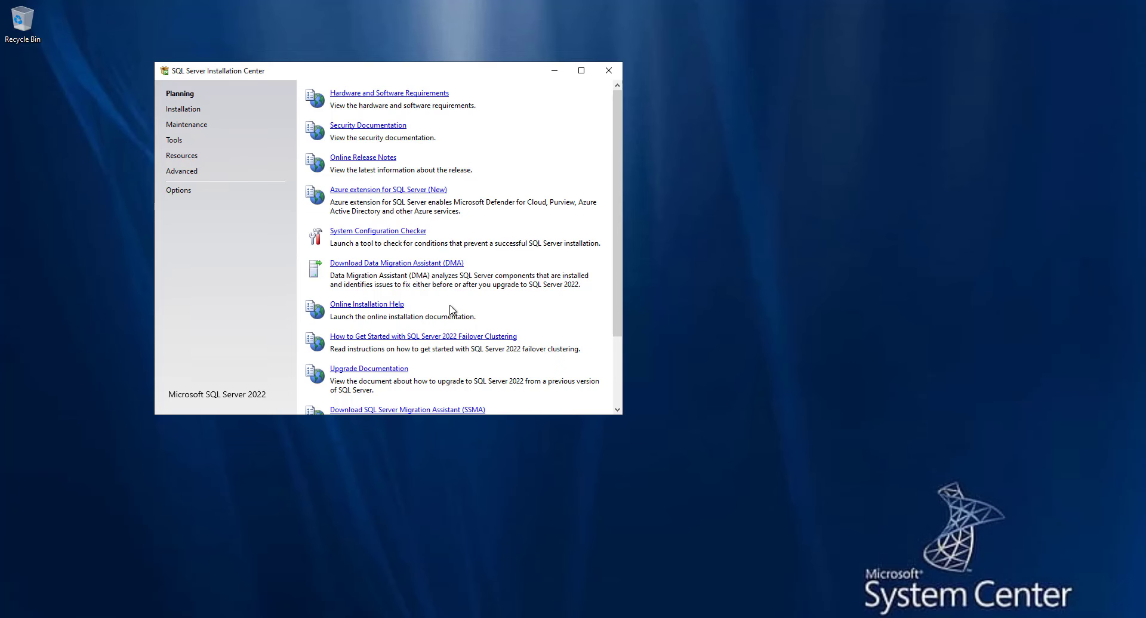
Run SSMS-Setup-ENU from the Downloads folder and install SQL Server Management Studio 19.3 in the default location.
{"action": "key", "text": "alt+Tab"}
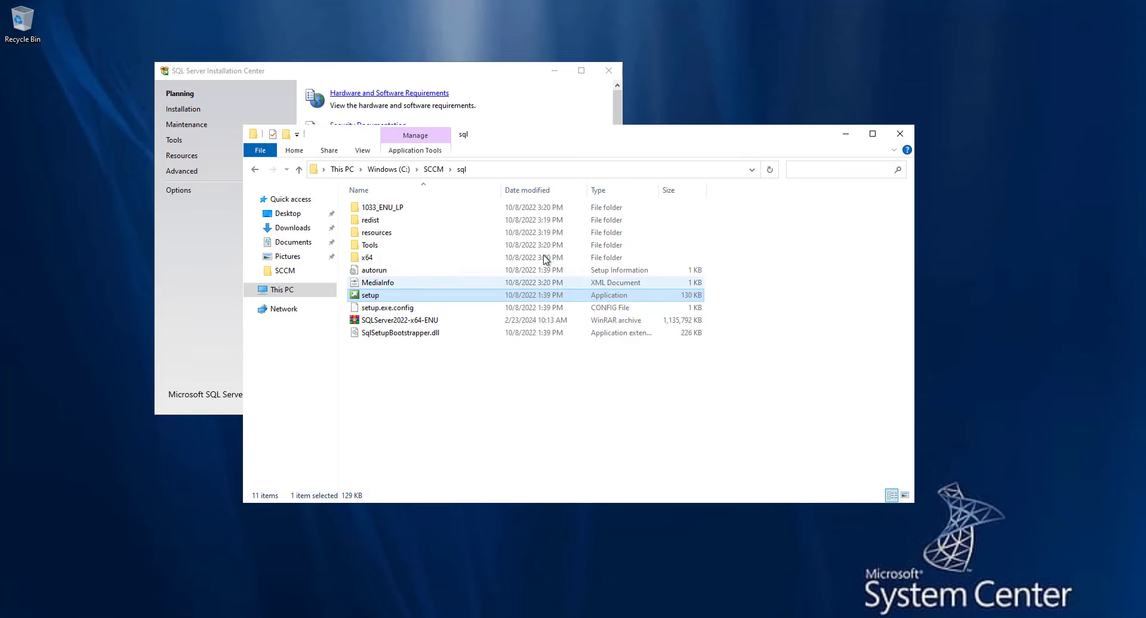
{"action": "left_click", "coordinate": [292, 228]}
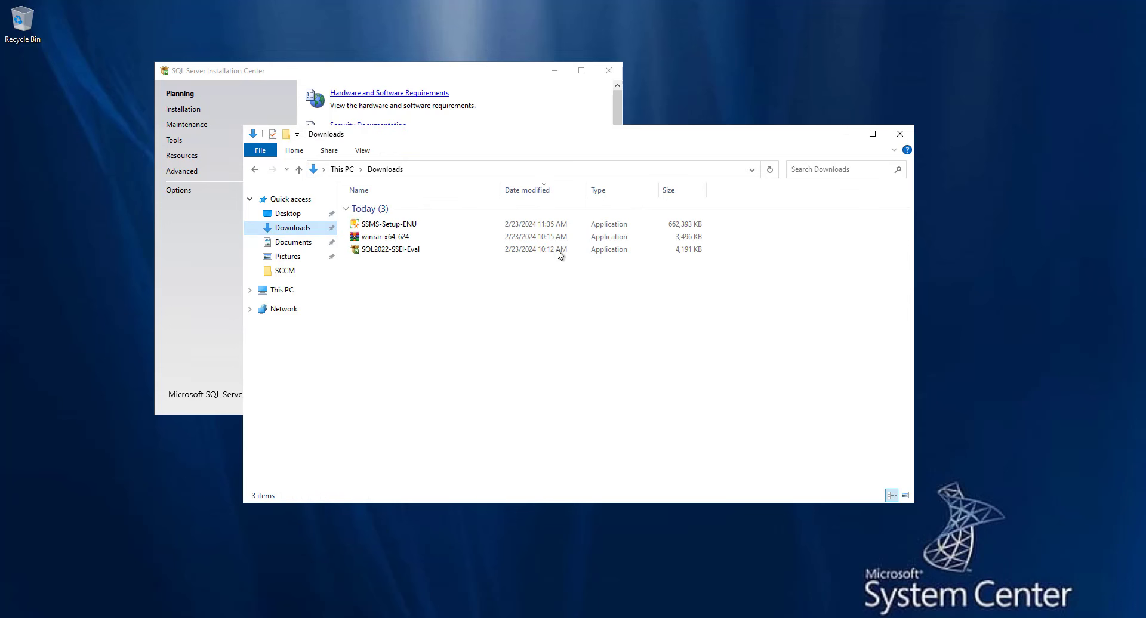
{"action": "double_click", "coordinate": [409, 226]}
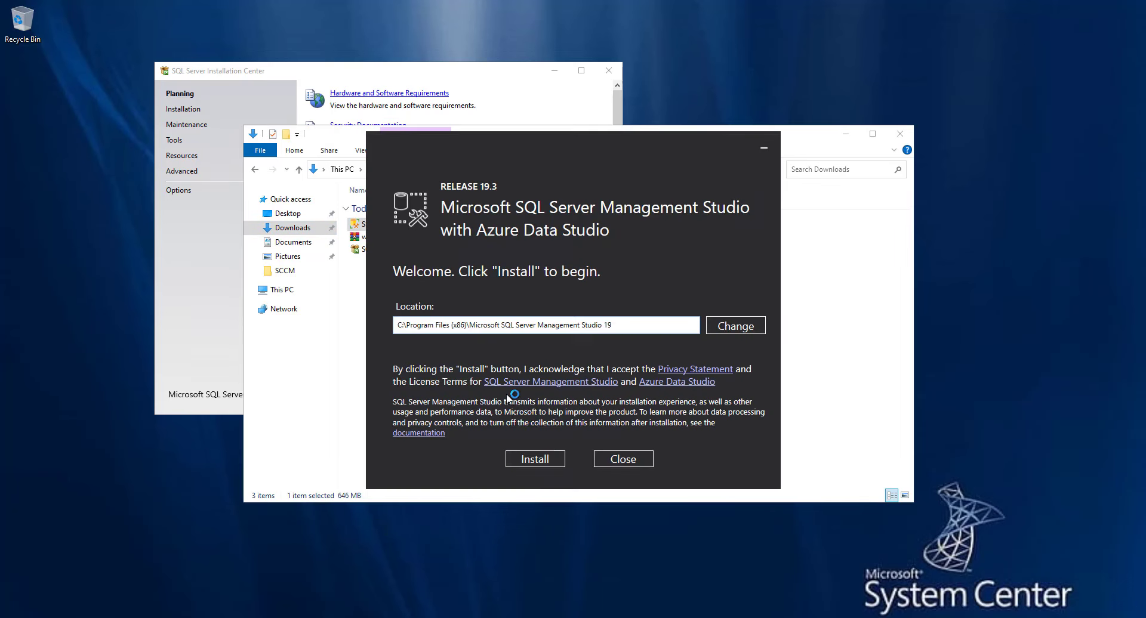
{"action": "left_click", "coordinate": [535, 463]}
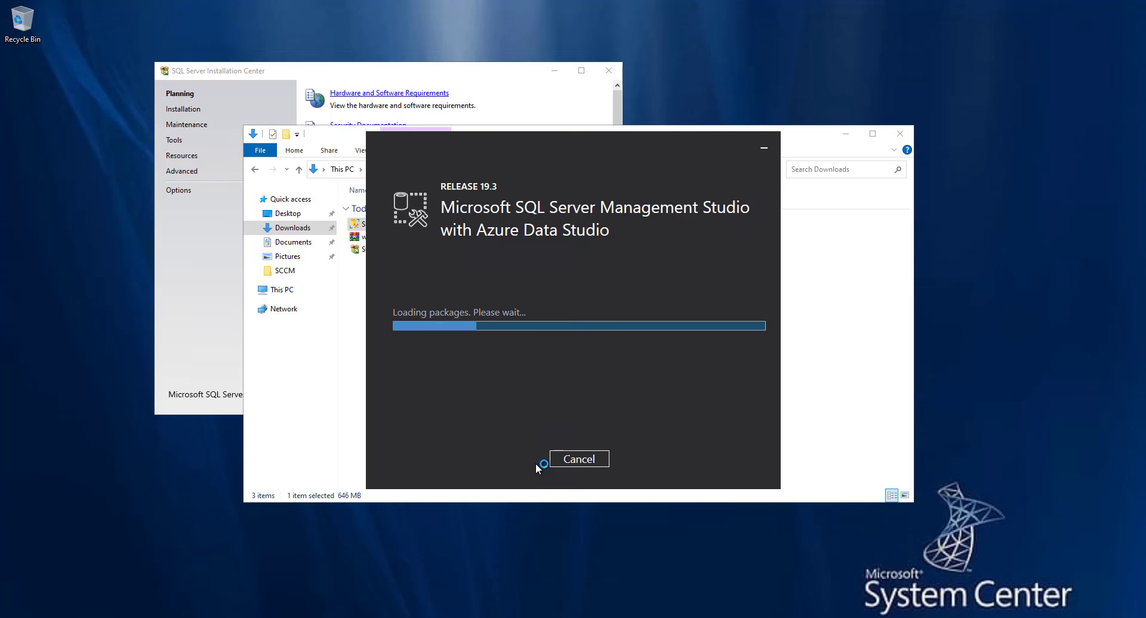
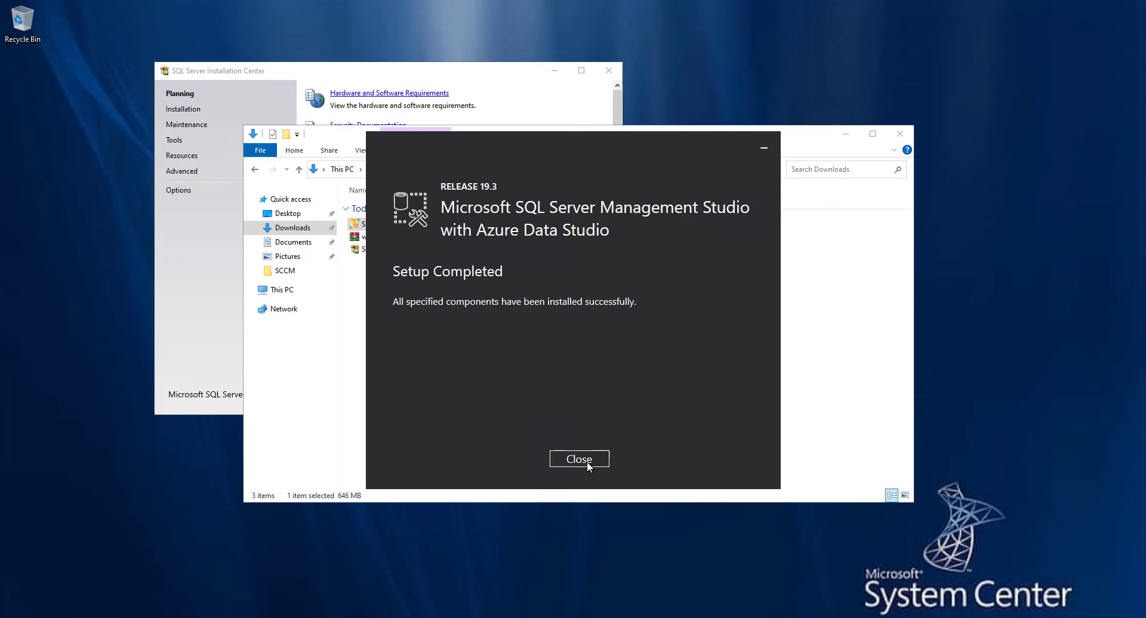
Close the Management Studio installer, the Downloads folder window and SQL Server Installation Center.
{"action": "left_click", "coordinate": [579, 459]}
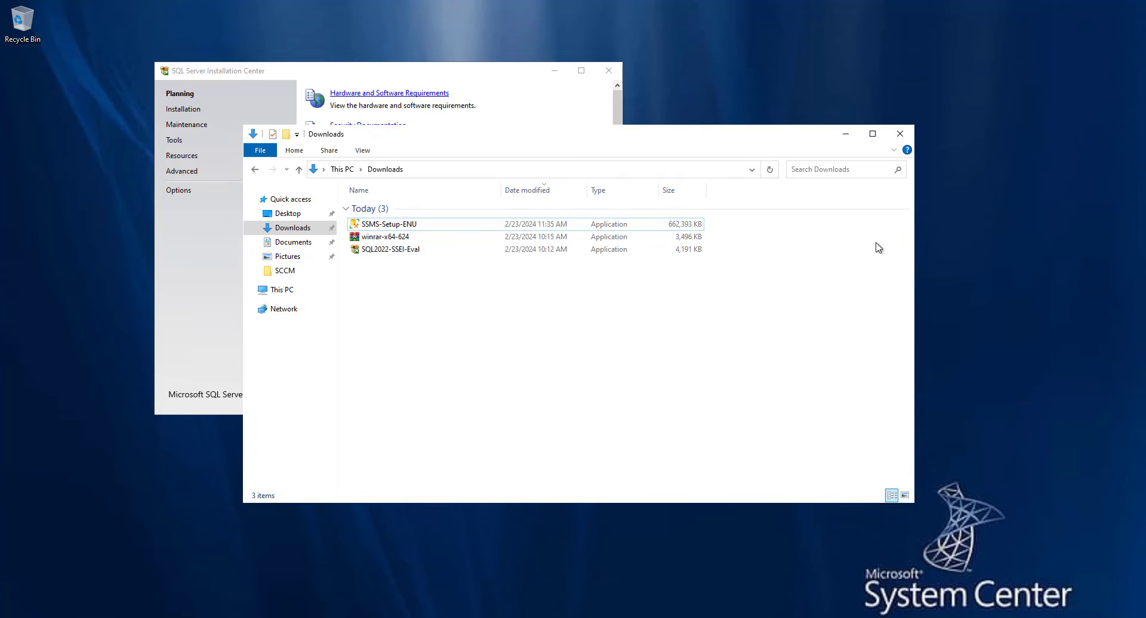
{"action": "left_click", "coordinate": [900, 134]}
{"action": "left_click", "coordinate": [609, 71]}
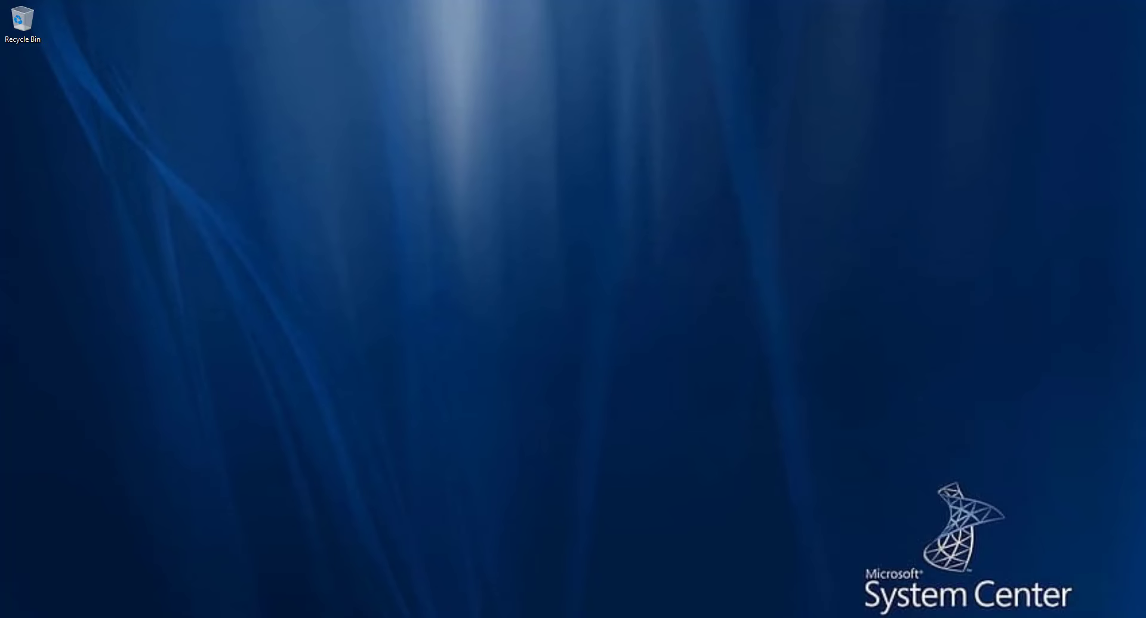
Open Server Manager and dismiss the Windows Admin Center and Azure Arc message.
{"action": "left_click", "coordinate": [14, 617]}
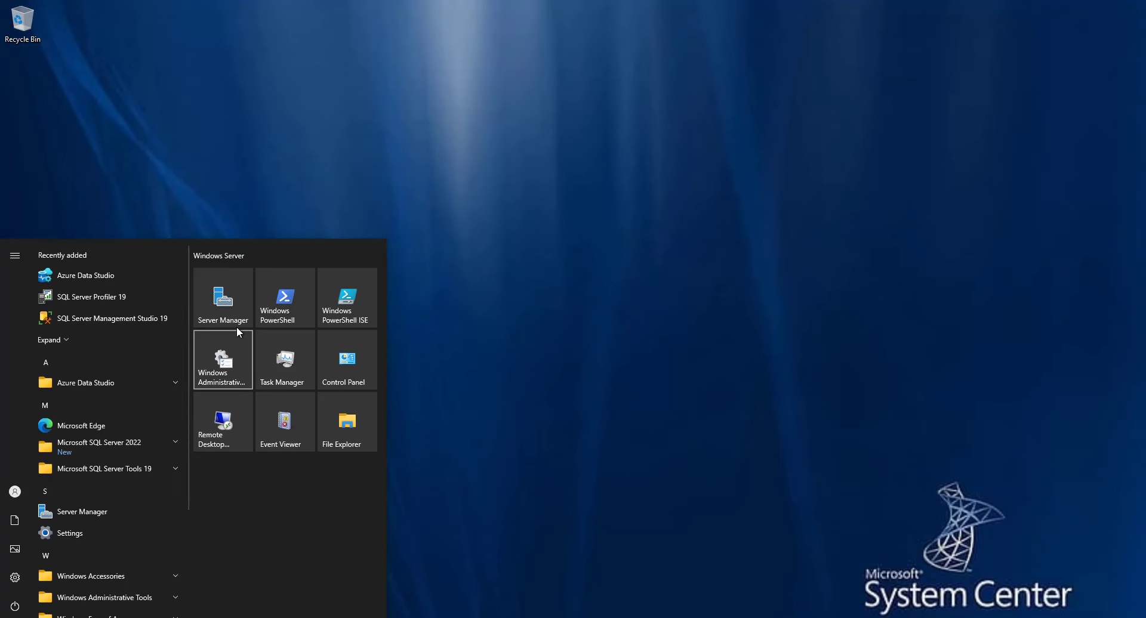
{"action": "left_click", "coordinate": [242, 306]}
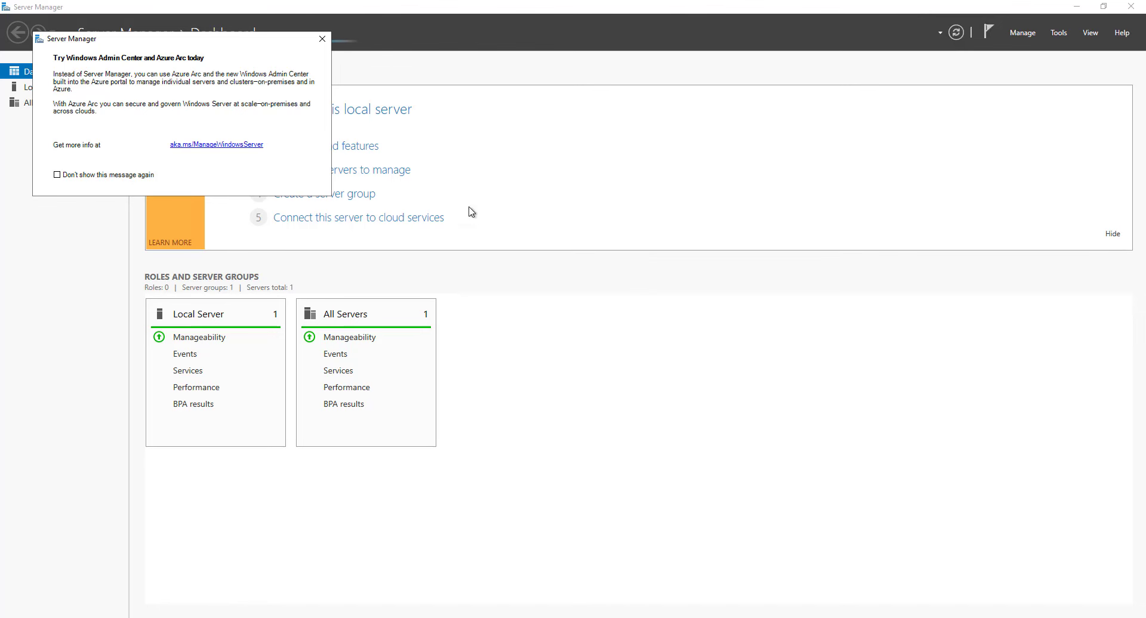
{"action": "left_click", "coordinate": [323, 39]}
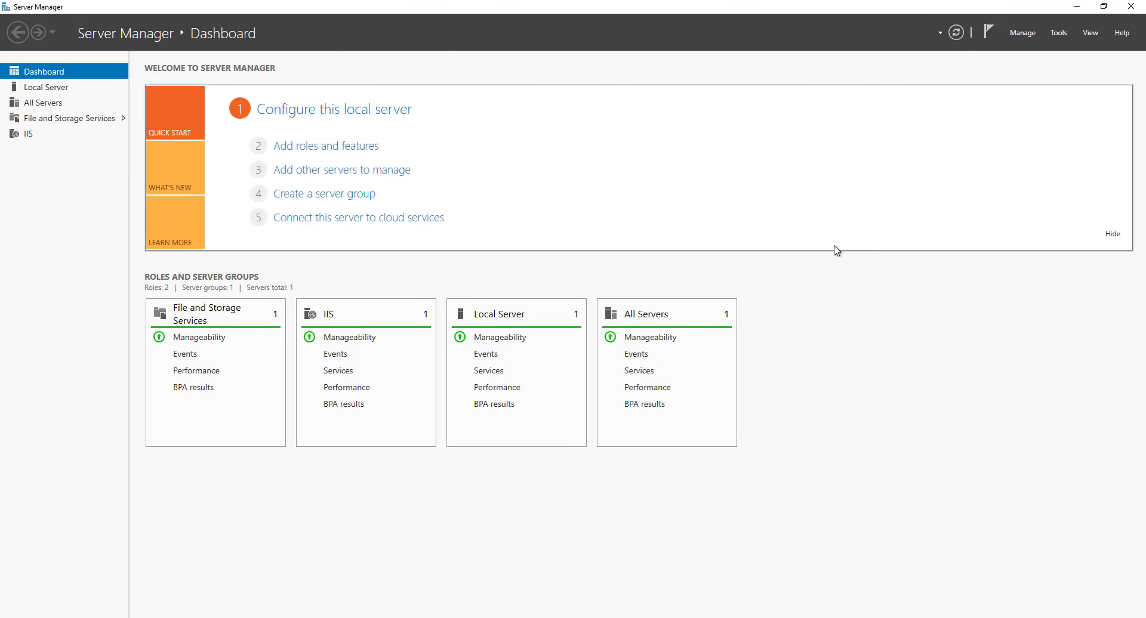
Start the Add Roles and Features wizard and choose a role-based or feature-based installation on the SCCM server.
{"action": "left_click", "coordinate": [1024, 32]}
{"action": "left_click", "coordinate": [1055, 54]}
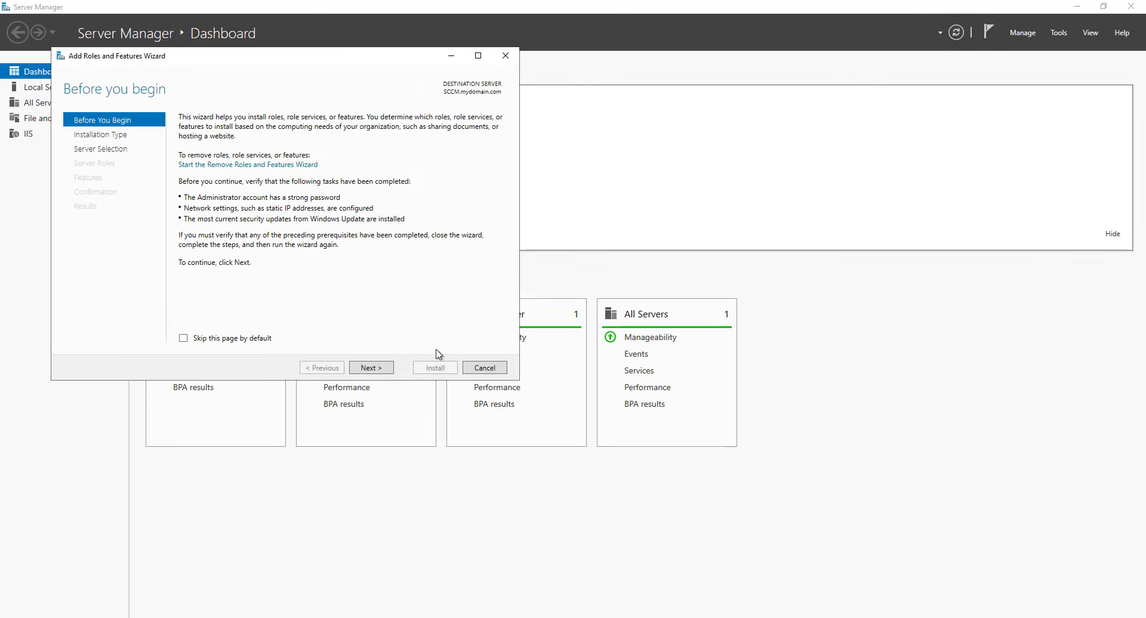
{"action": "left_click", "coordinate": [386, 369]}
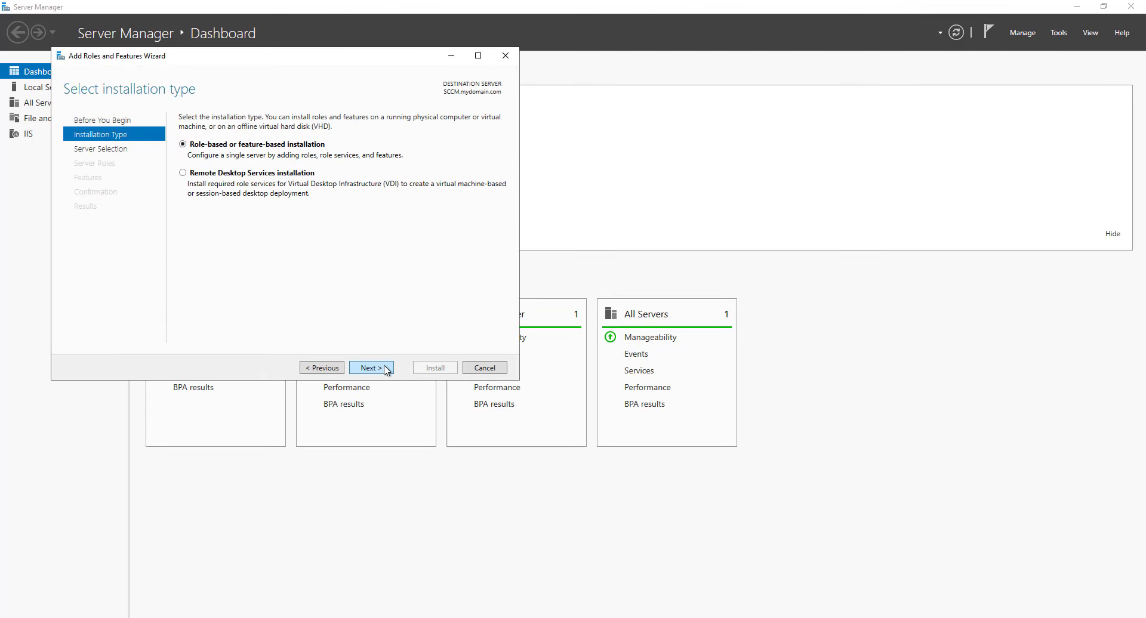
{"action": "left_click", "coordinate": [386, 369]}
{"action": "left_click", "coordinate": [386, 369]}
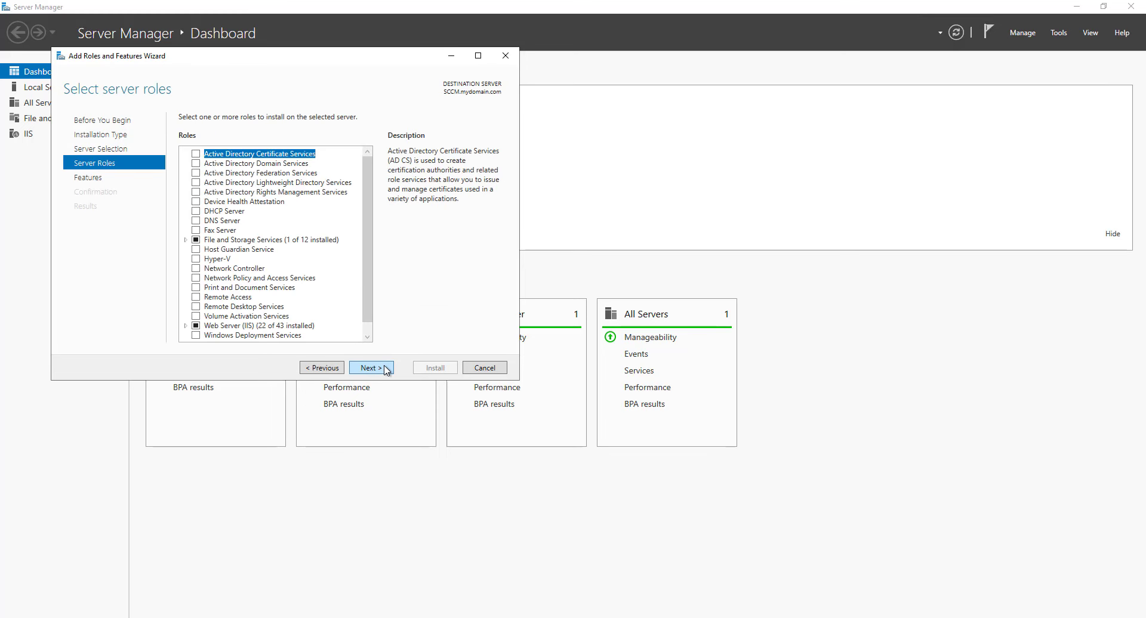
Select the Windows Server Update Services role with its required features and accept the default feature selection.
{"action": "scroll", "coordinate": [370, 285], "scroll_direction": "down", "scroll_amount": 1}
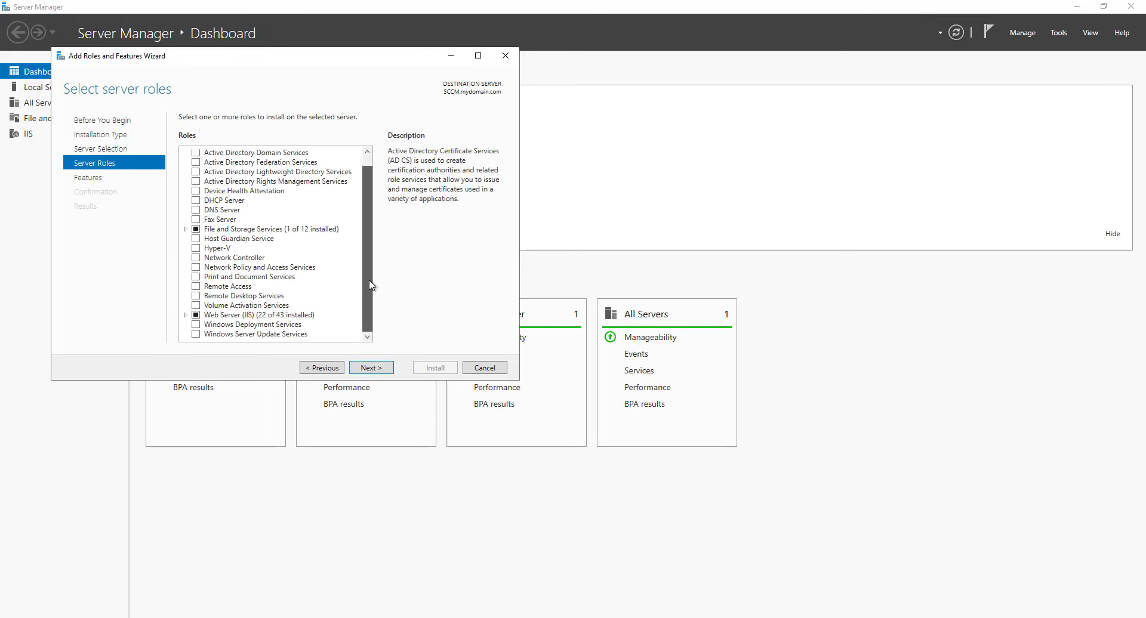
{"action": "left_click", "coordinate": [196, 334]}
{"action": "left_click", "coordinate": [333, 323]}
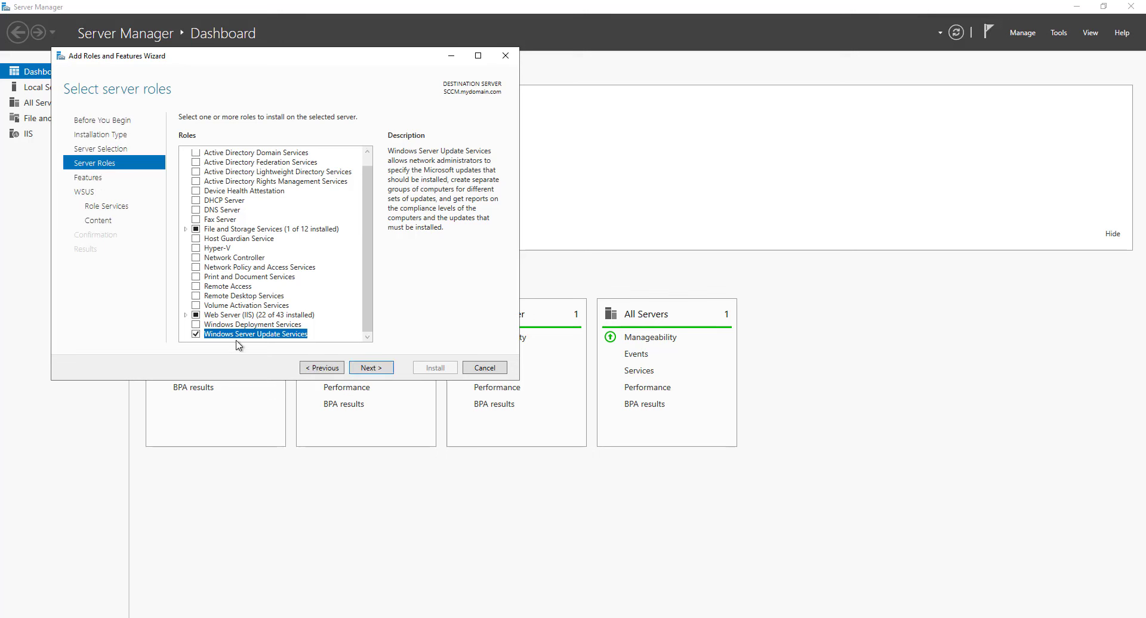
{"action": "left_click", "coordinate": [358, 367]}
{"action": "scroll", "coordinate": [302, 263], "scroll_direction": "down", "scroll_amount": 12}
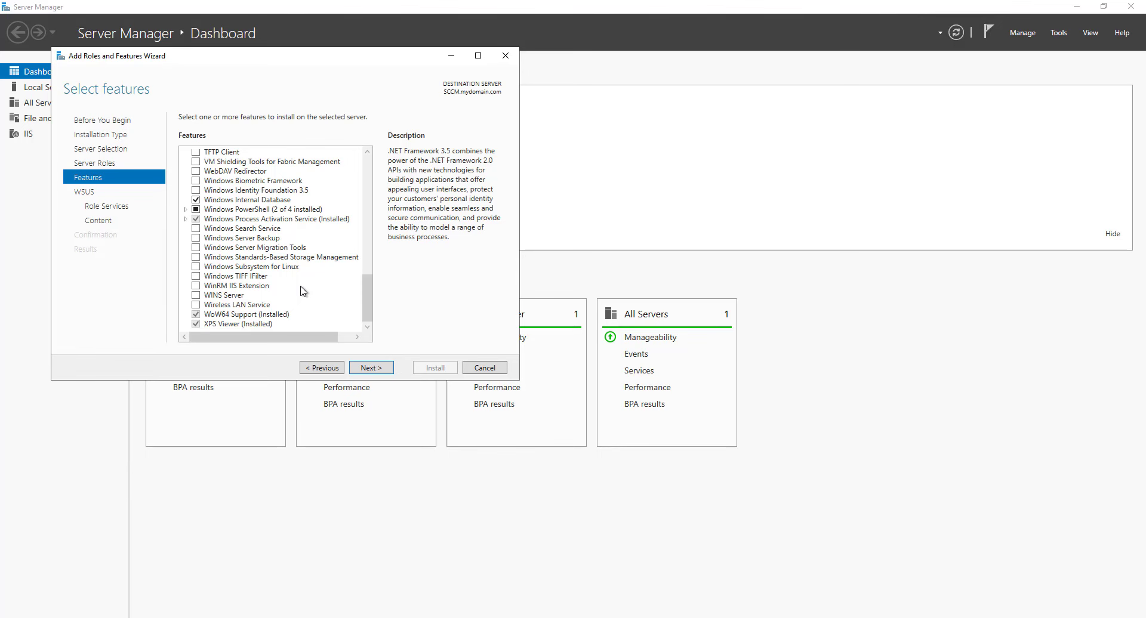
{"action": "left_click", "coordinate": [375, 368]}
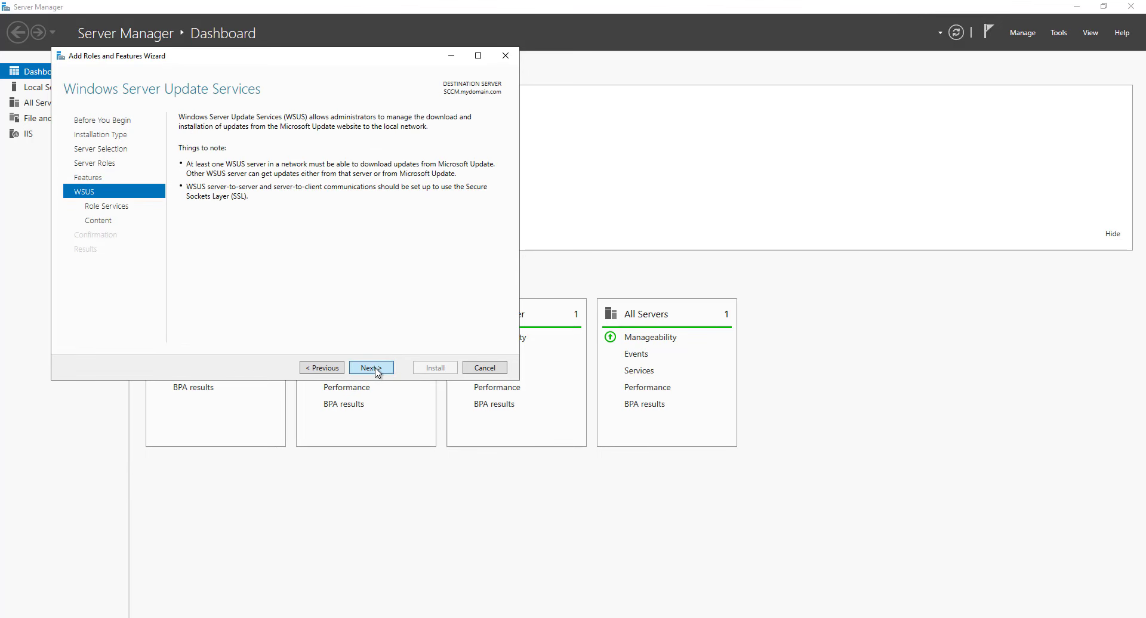
Choose WSUS Services and SQL Server Connectivity as the WSUS role services, leaving out WID Connectivity.
{"action": "left_click", "coordinate": [375, 368]}
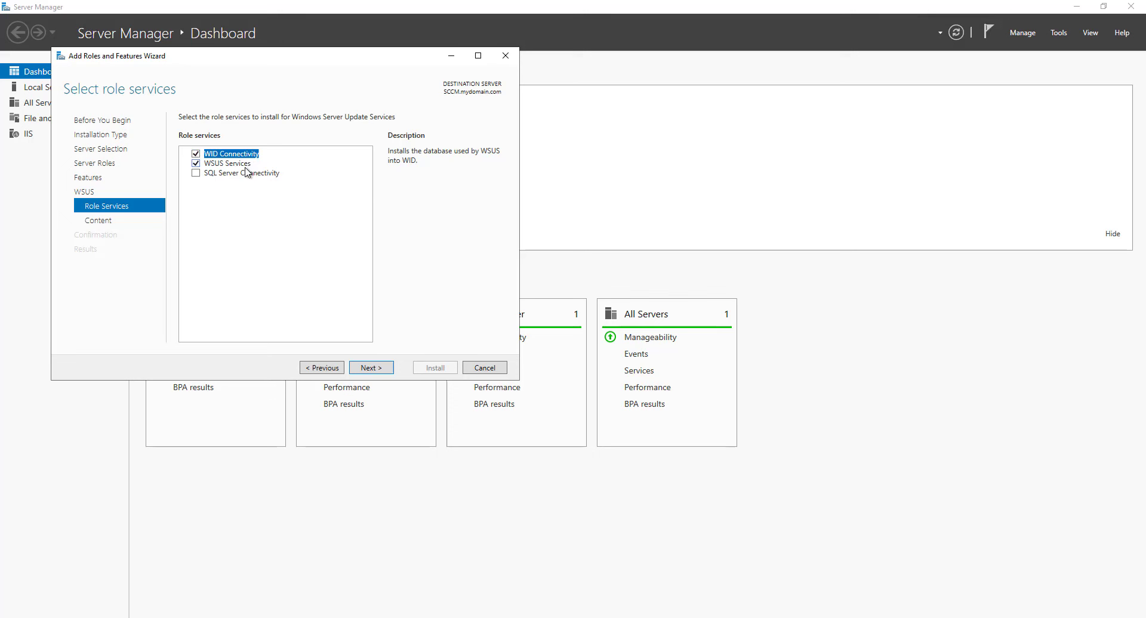
{"action": "left_click", "coordinate": [196, 174]}
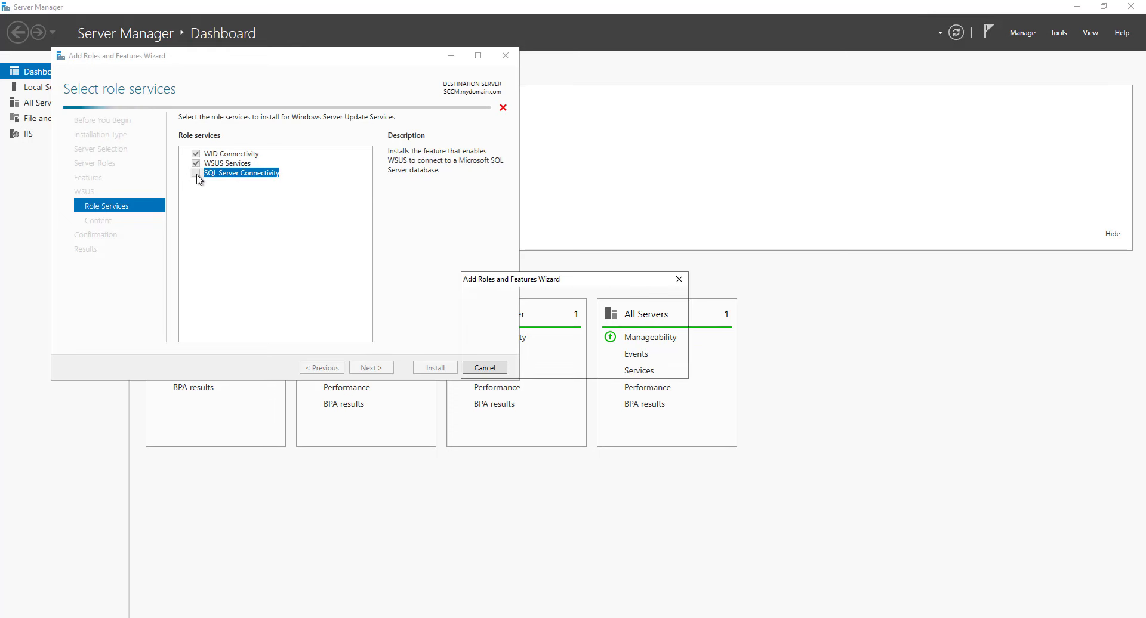
{"action": "left_click", "coordinate": [656, 365]}
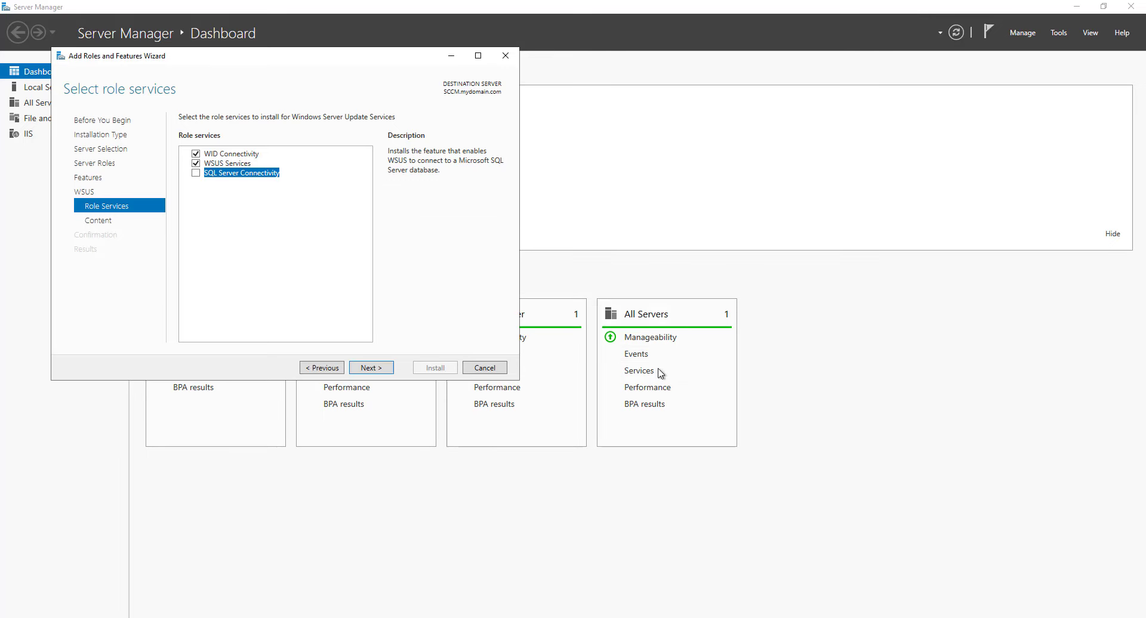
{"action": "left_click", "coordinate": [195, 154]}
{"action": "left_click", "coordinate": [196, 173]}
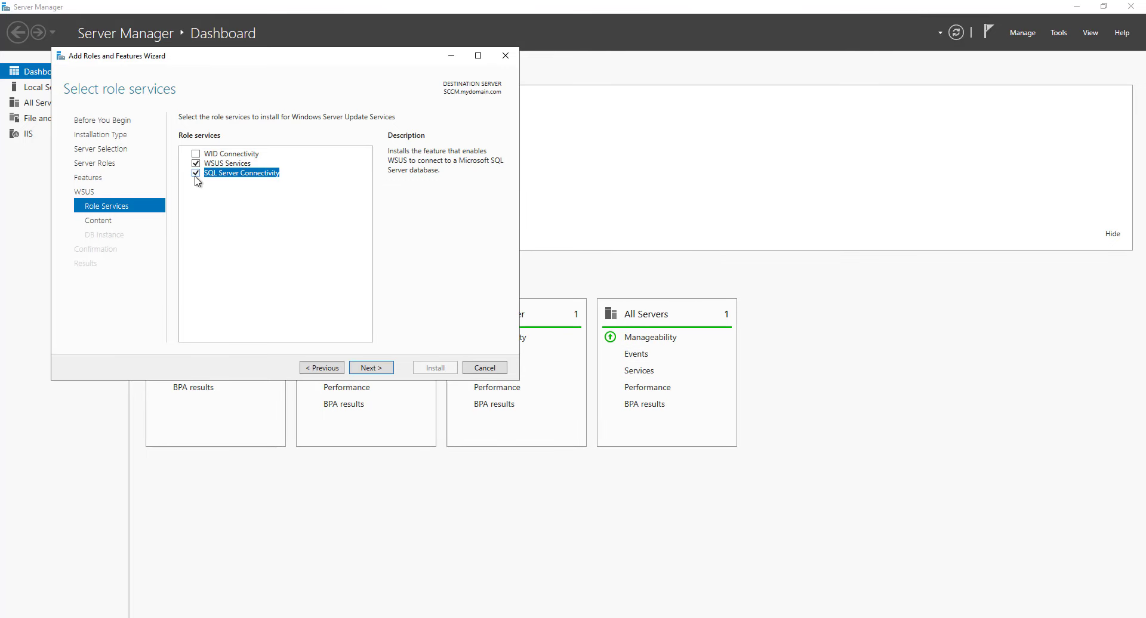
{"action": "left_click", "coordinate": [380, 370]}
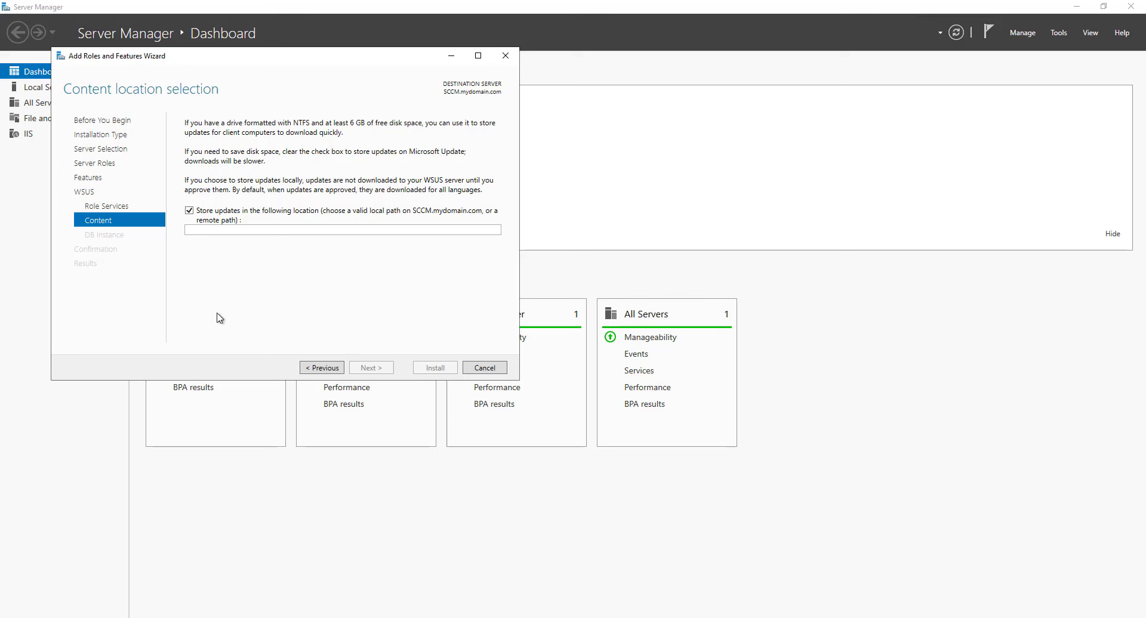
Set the WSUS update storage location to C:\Update\WSUS.
{"action": "left_click", "coordinate": [244, 231]}
{"action": "type", "text": "C:\\"}
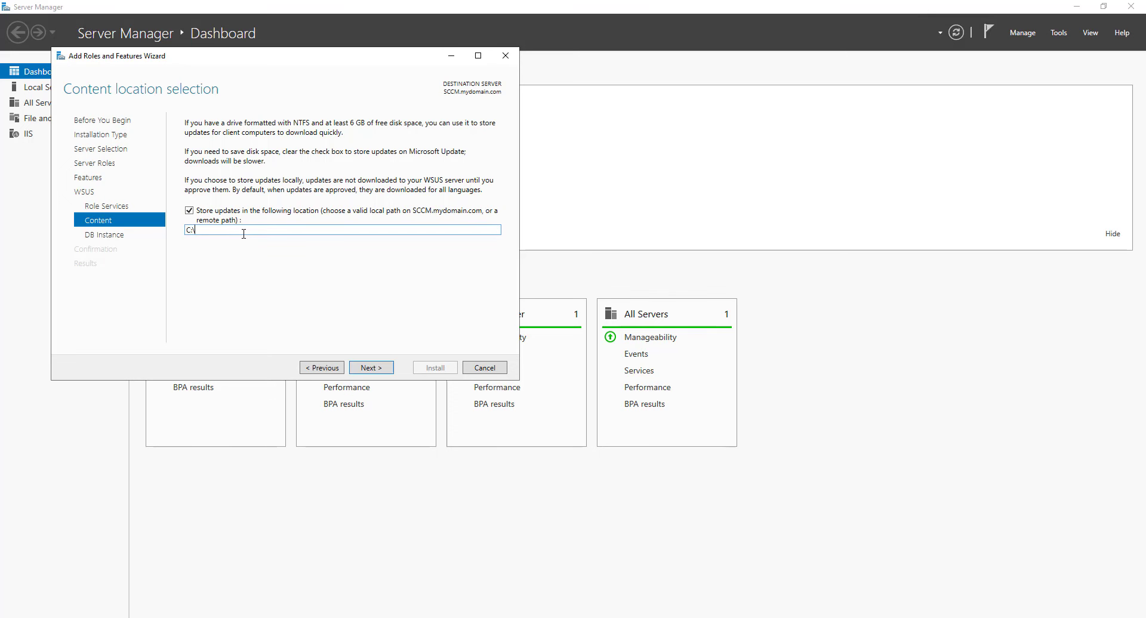
{"action": "type", "text": "Update"}
{"action": "type", "text": "s"}
{"action": "type", "text": "\\"}
{"action": "type", "text": "WSUS"}
Copy the Update\WSUS part of the storage path and create a folder named UpdateWSUS on the C: drive.
{"action": "left_click", "coordinate": [196, 231], "text": "shift"}
{"action": "right_click", "coordinate": [13, 617]}
{"action": "left_click", "coordinate": [73, 530]}
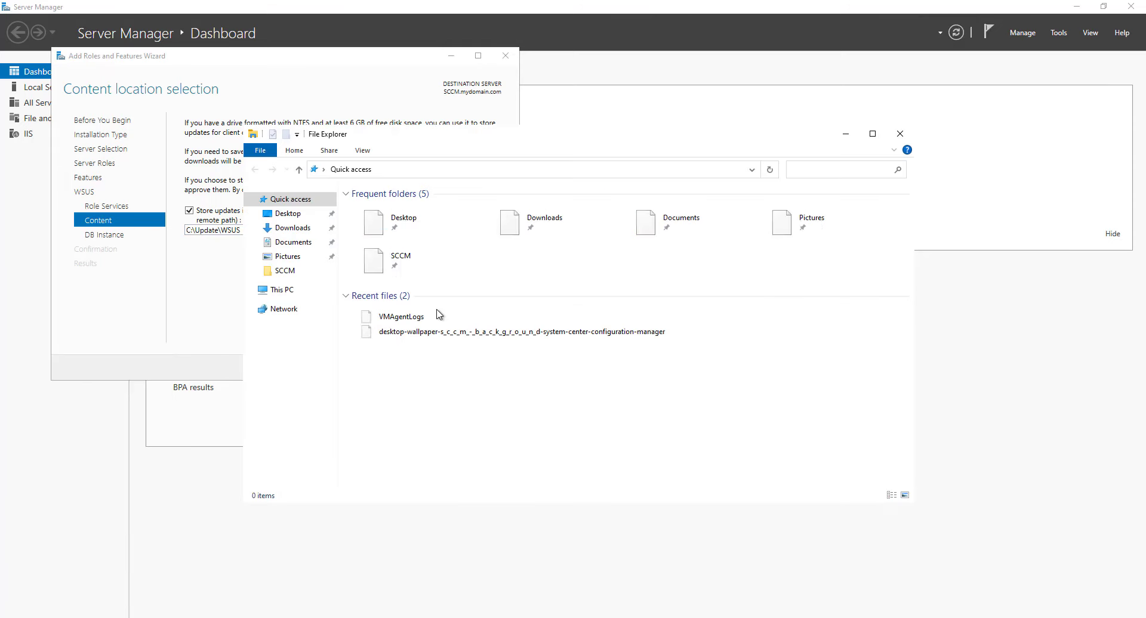
{"action": "left_click", "coordinate": [296, 294]}
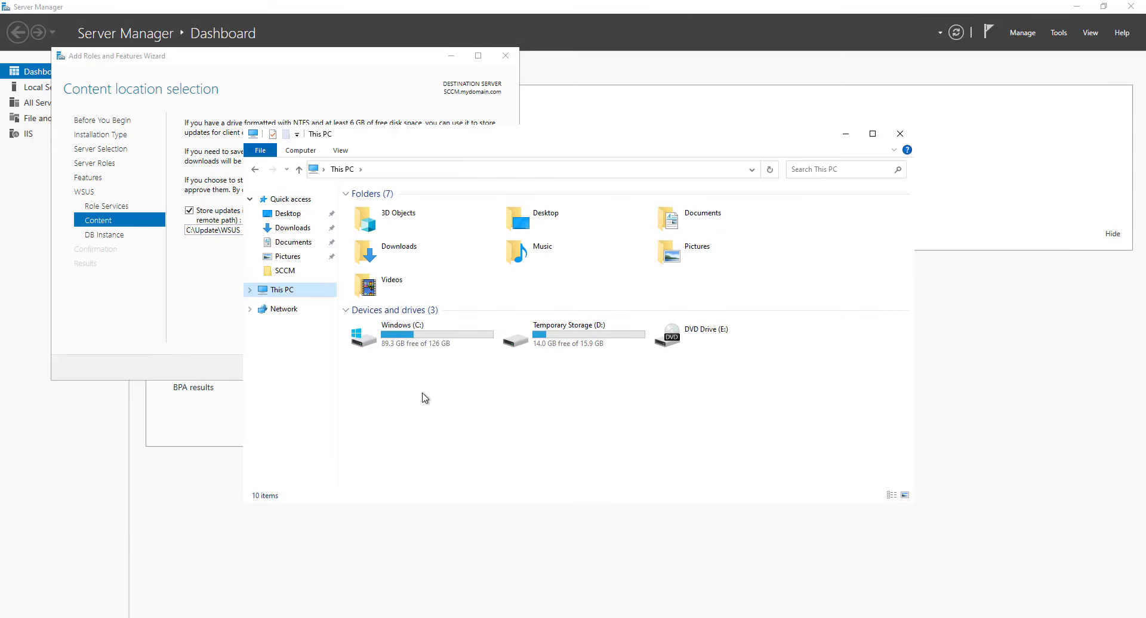
{"action": "double_click", "coordinate": [436, 343]}
{"action": "right_click", "coordinate": [428, 374]}
{"action": "mouse_move", "coordinate": [477, 485]}
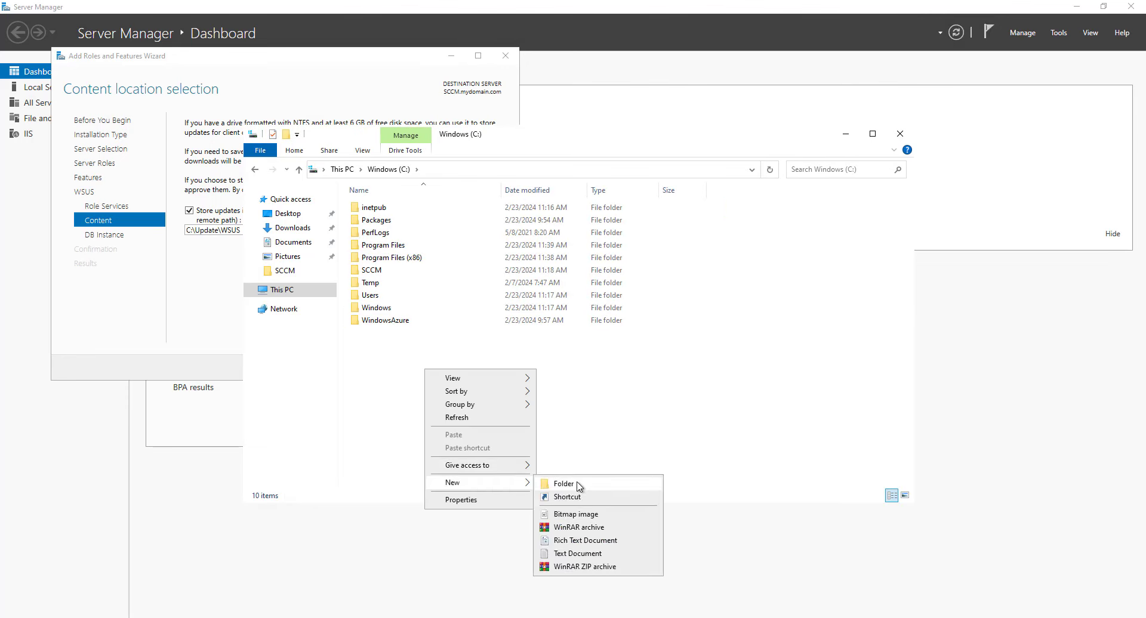
{"action": "left_click", "coordinate": [578, 485]}
{"action": "type", "text": "Update\\WSUS"}
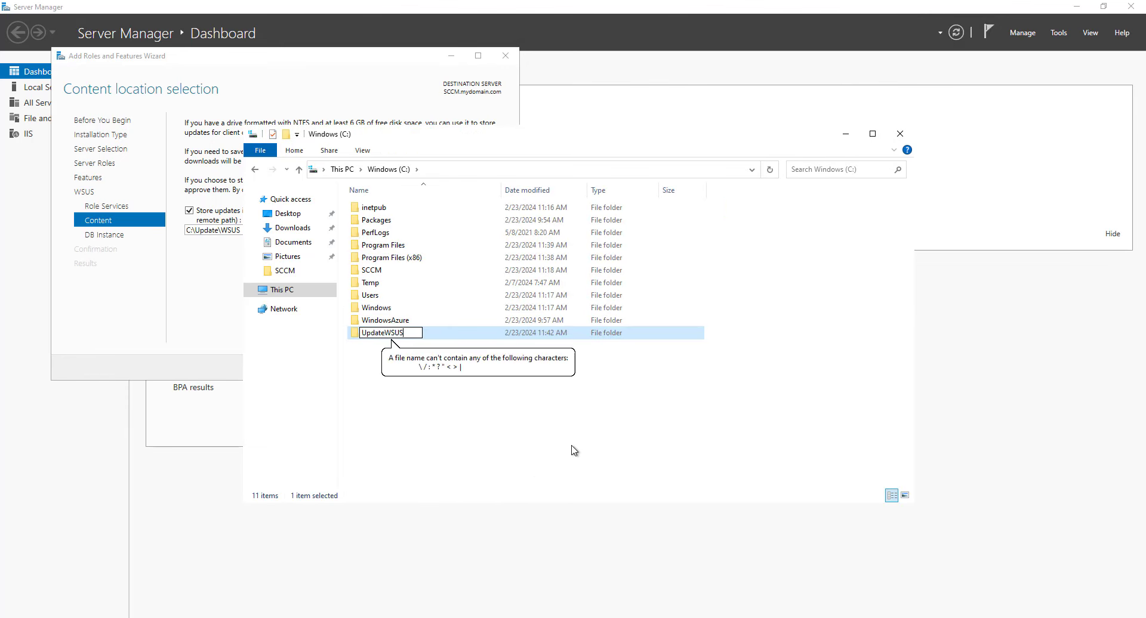
{"action": "key", "text": "Return"}
{"action": "left_click", "coordinate": [572, 450]}
Check the WSUS database server connection with the instance name left blank and start the role installation.
{"action": "left_click", "coordinate": [222, 292]}
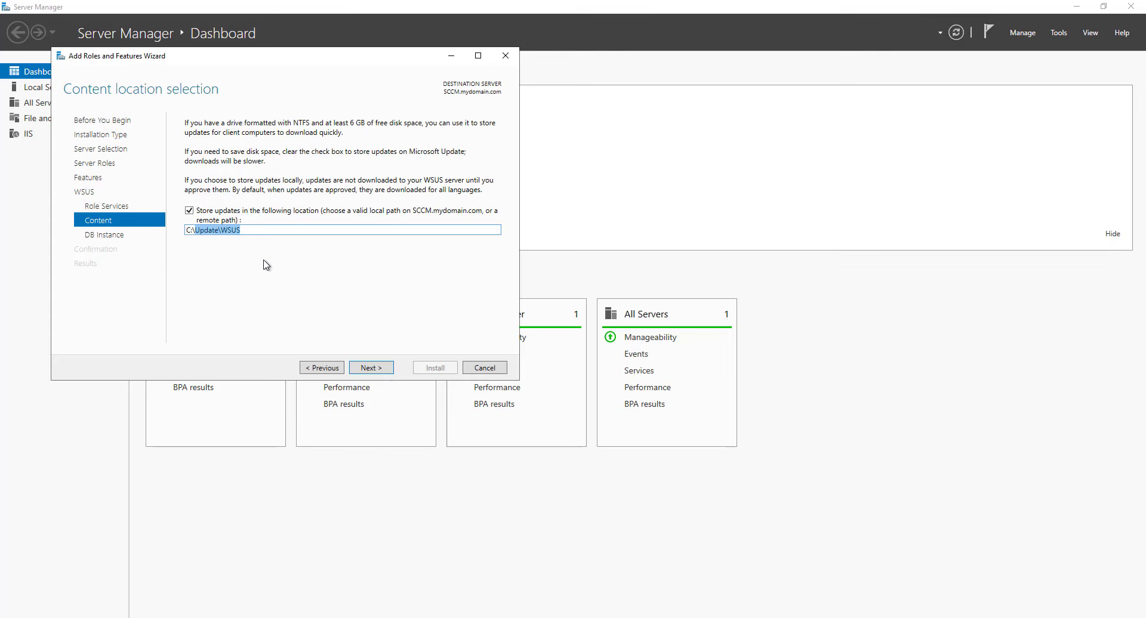
{"action": "left_click", "coordinate": [381, 369]}
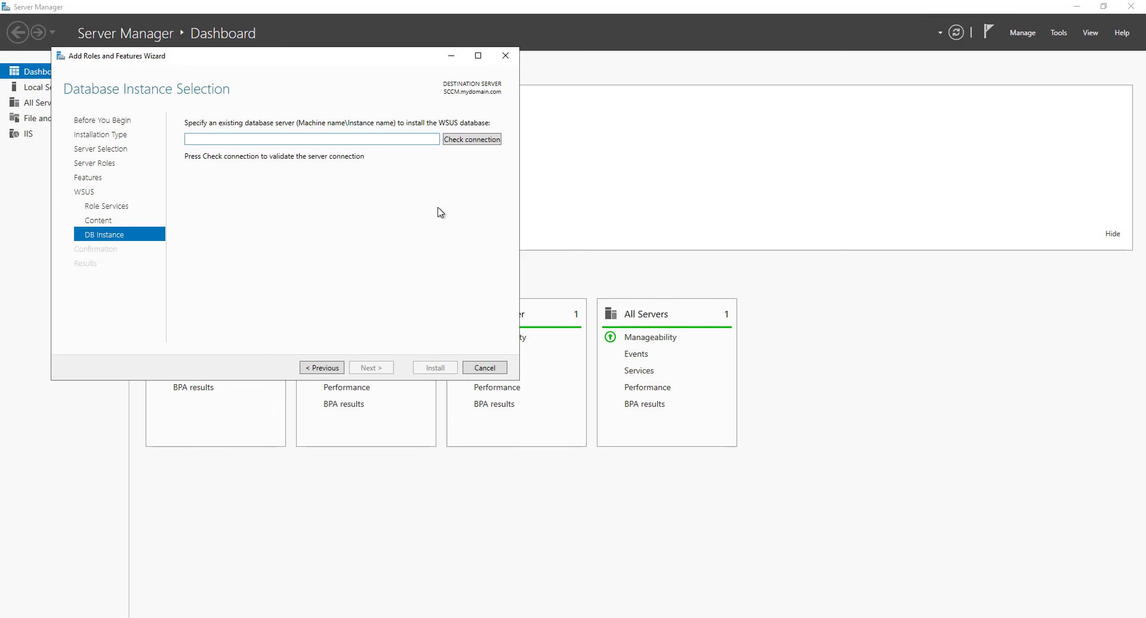
{"action": "left_click", "coordinate": [463, 141]}
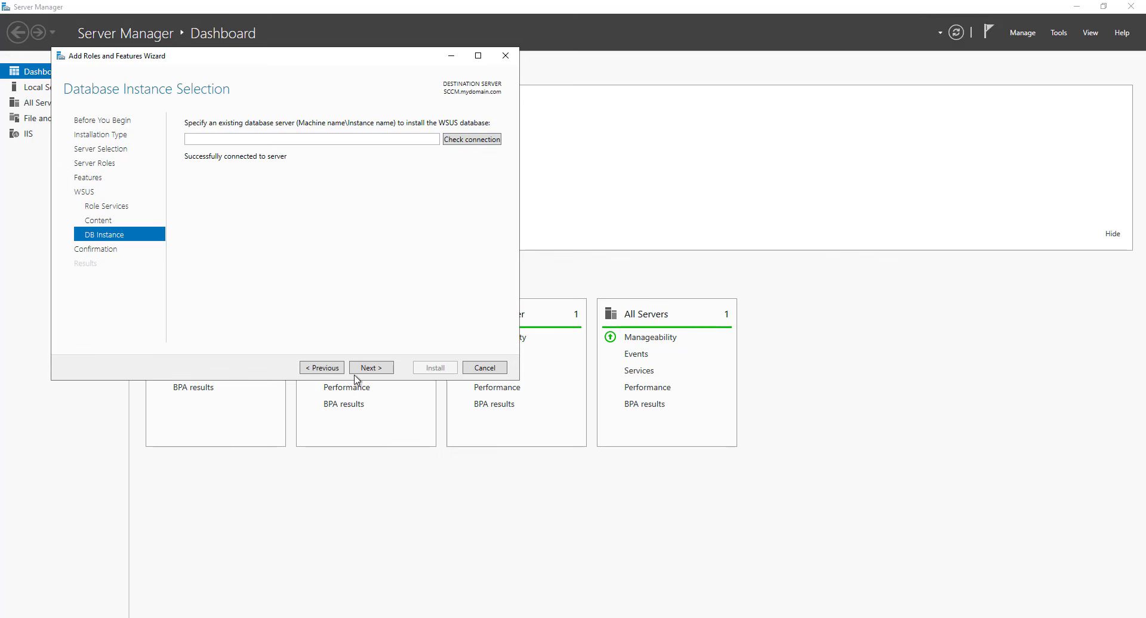
{"action": "left_click", "coordinate": [335, 139]}
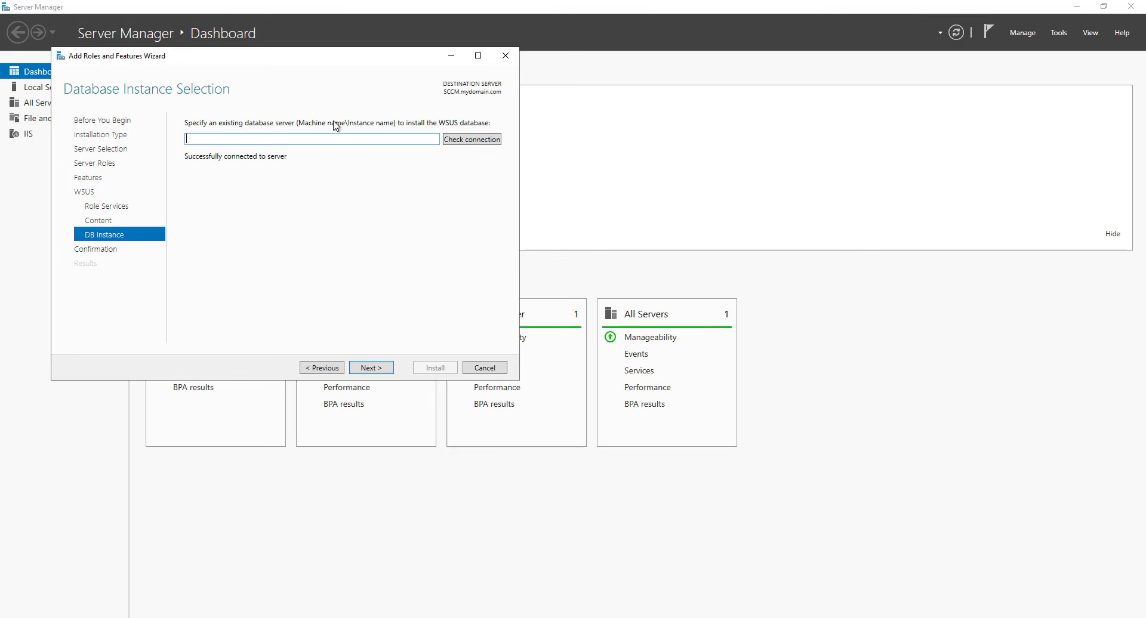
{"action": "left_click", "coordinate": [371, 367]}
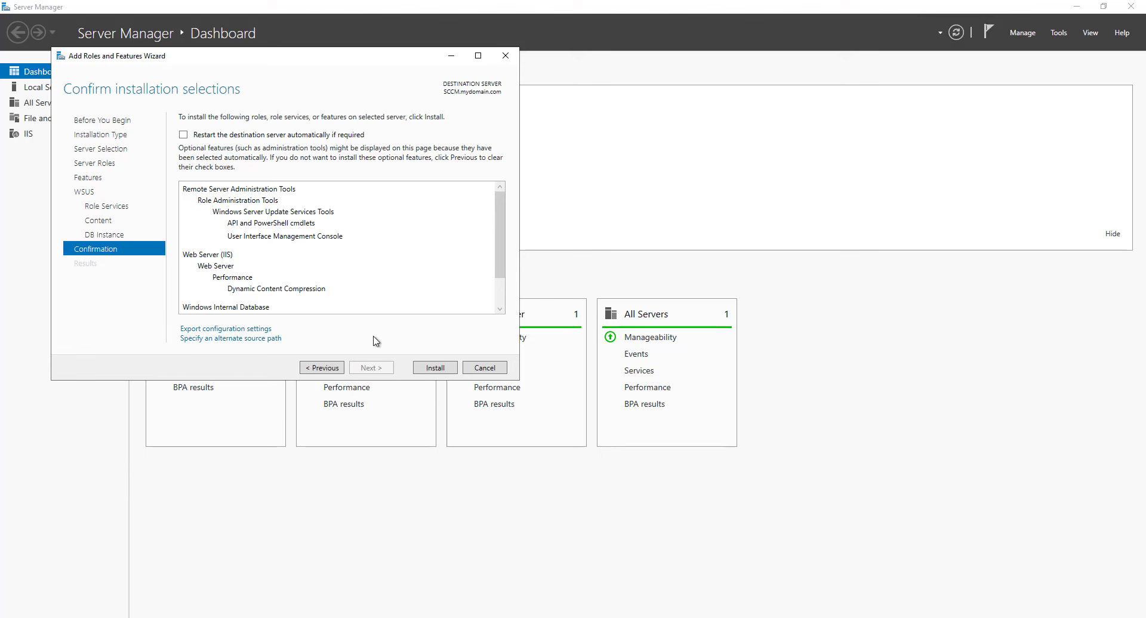
{"action": "left_click", "coordinate": [436, 369]}
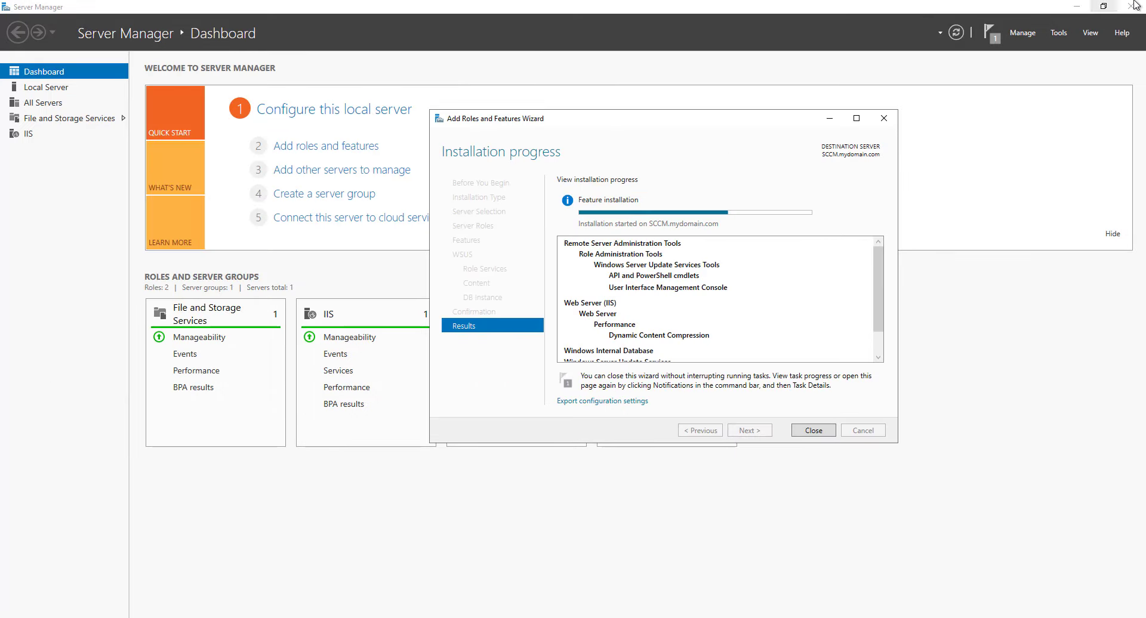
Close File Explorer and restart Server Manager, dismissing the Windows Admin Center and Azure Arc message beside the installation progress.
{"action": "left_click", "coordinate": [1131, 6]}
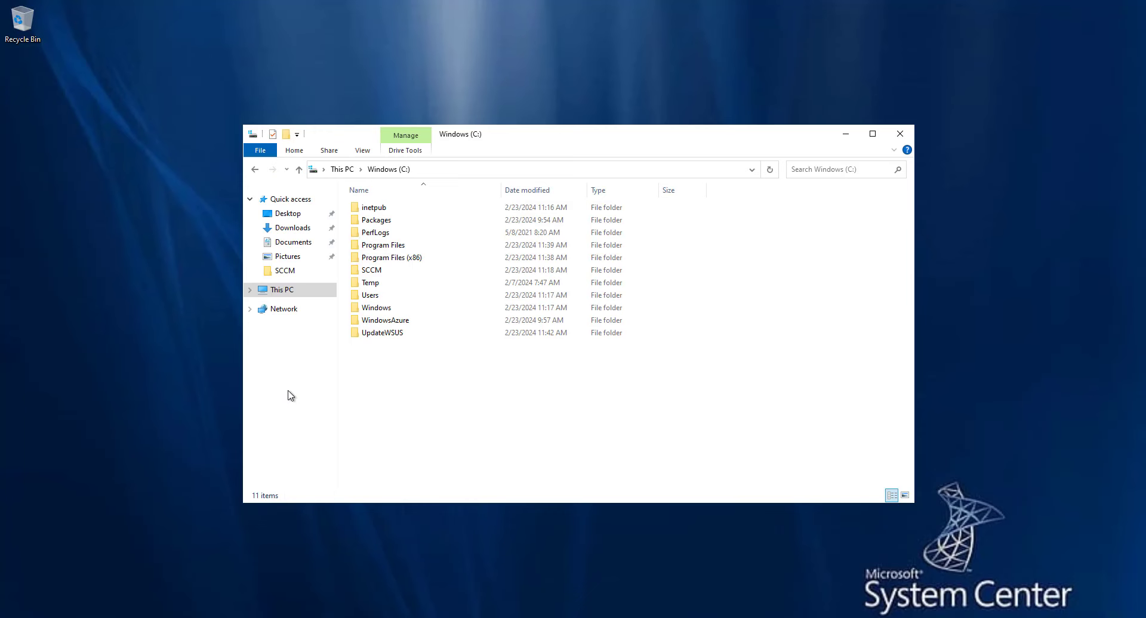
{"action": "left_click", "coordinate": [900, 133]}
{"action": "key", "text": "super"}
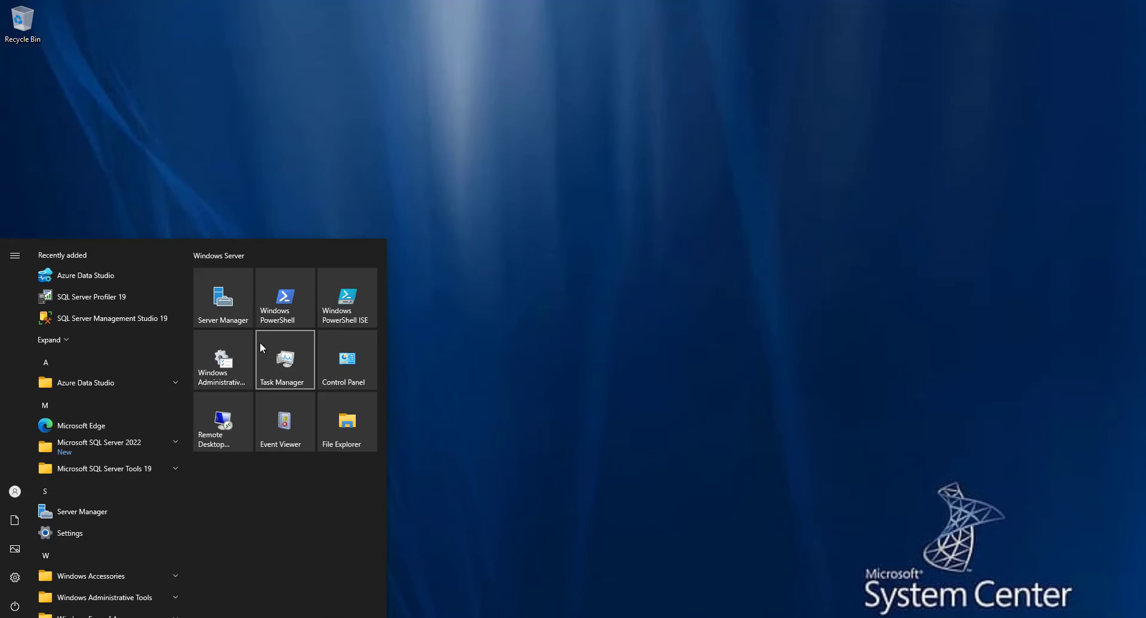
{"action": "left_click", "coordinate": [221, 310]}
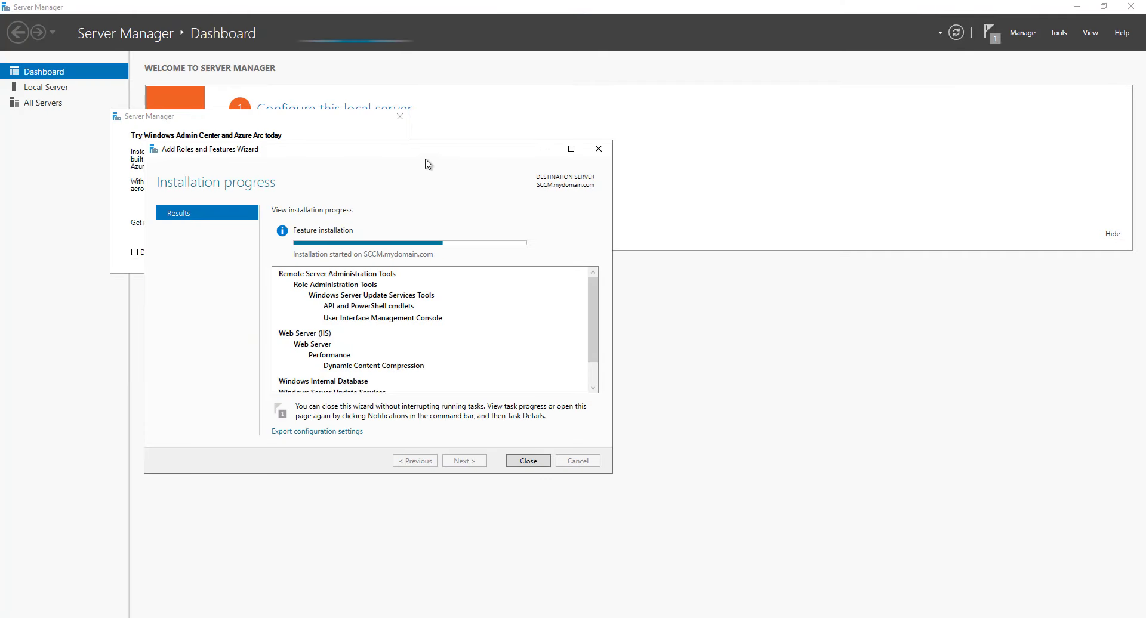
{"action": "left_click_drag", "start_coordinate": [427, 161], "coordinate": [777, 173]}
{"action": "left_click", "coordinate": [399, 117]}
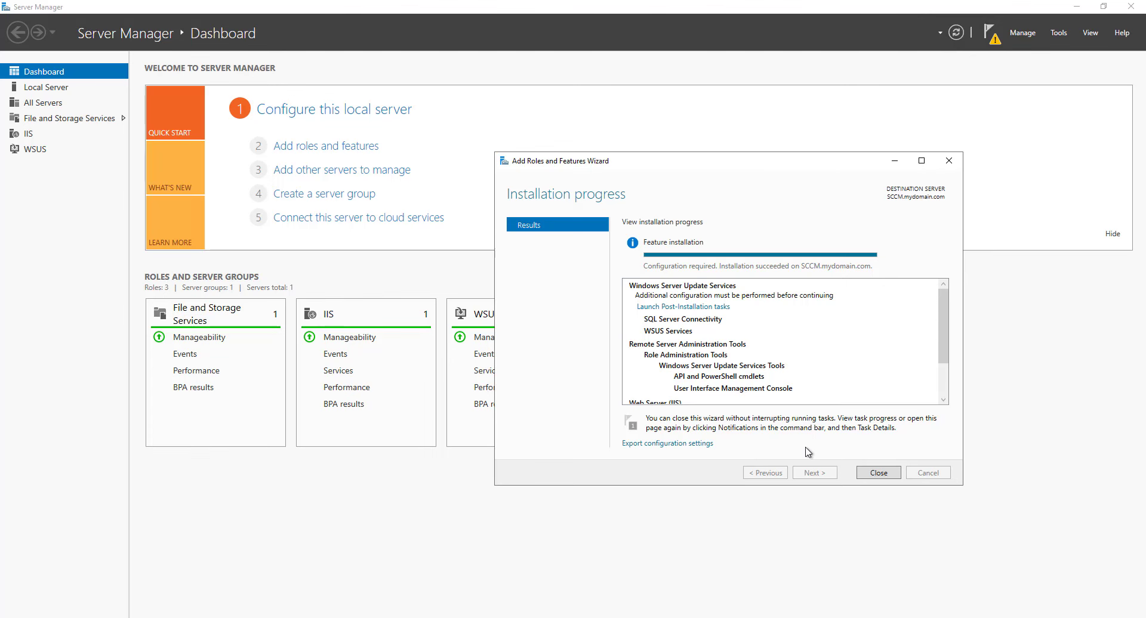
Close the finished Add Roles and Features wizard, view the post-deployment notifications and close Server Manager.
{"action": "left_click", "coordinate": [884, 474]}
{"action": "left_click", "coordinate": [994, 40]}
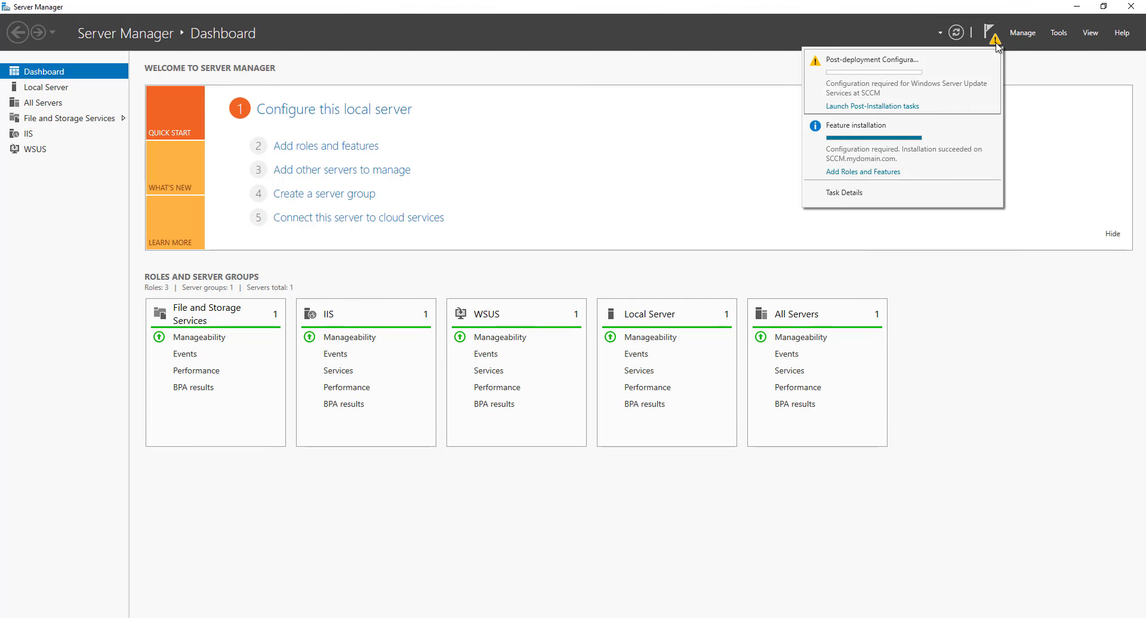
{"action": "left_click", "coordinate": [1136, 5]}
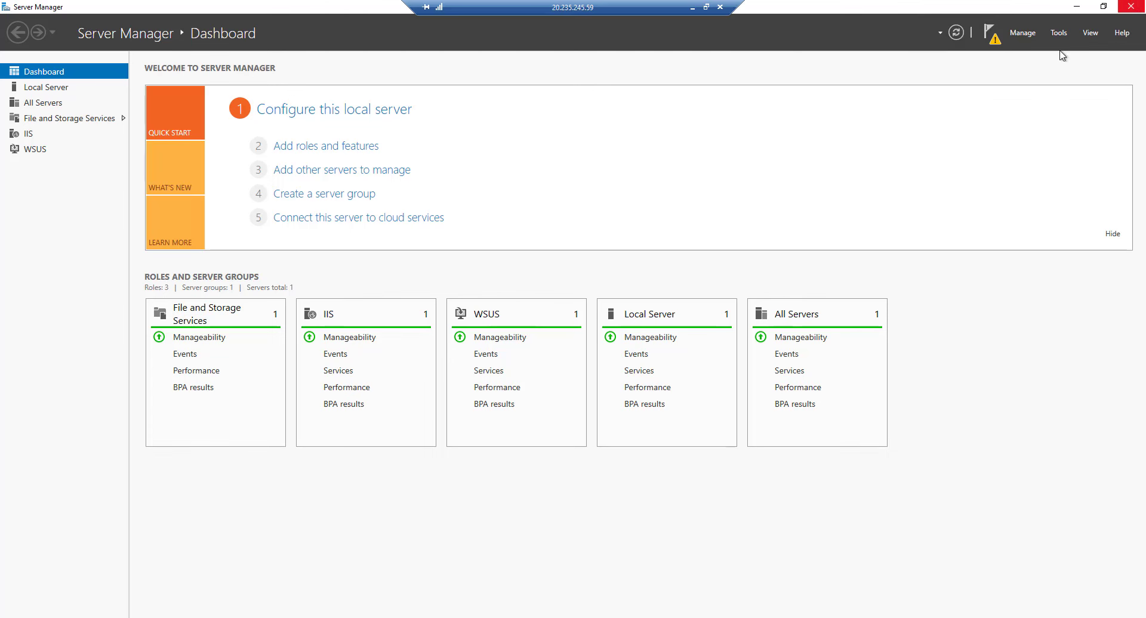
{"action": "left_click", "coordinate": [1131, 6]}
{"action": "left_click", "coordinate": [12, 617]}
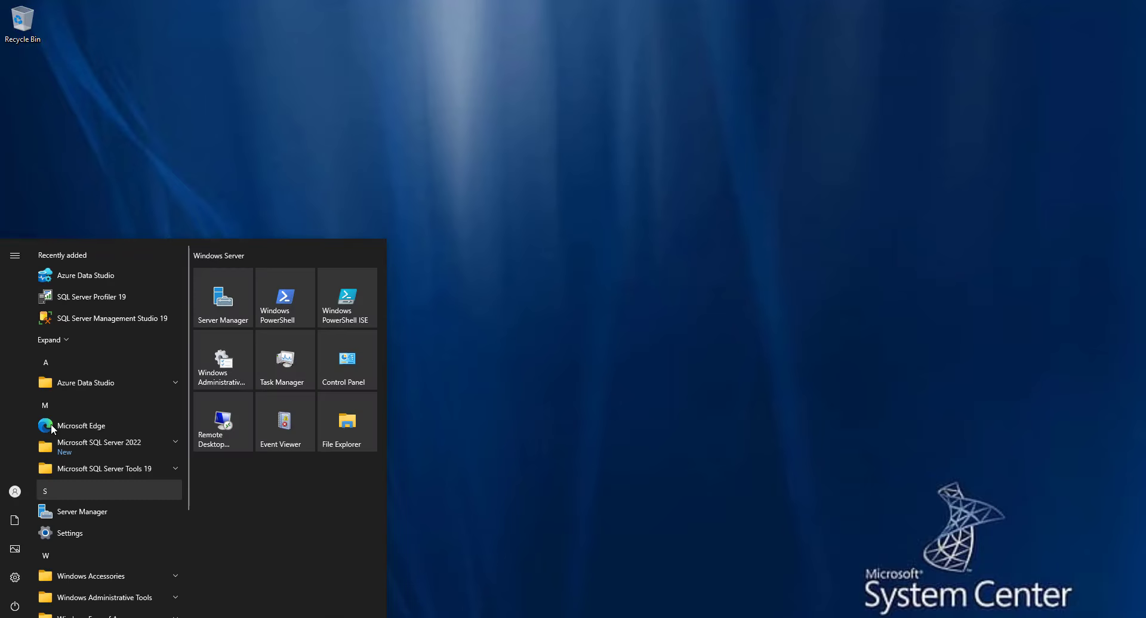
{"action": "left_click", "coordinate": [156, 432]}
{"action": "left_click", "coordinate": [12, 617]}
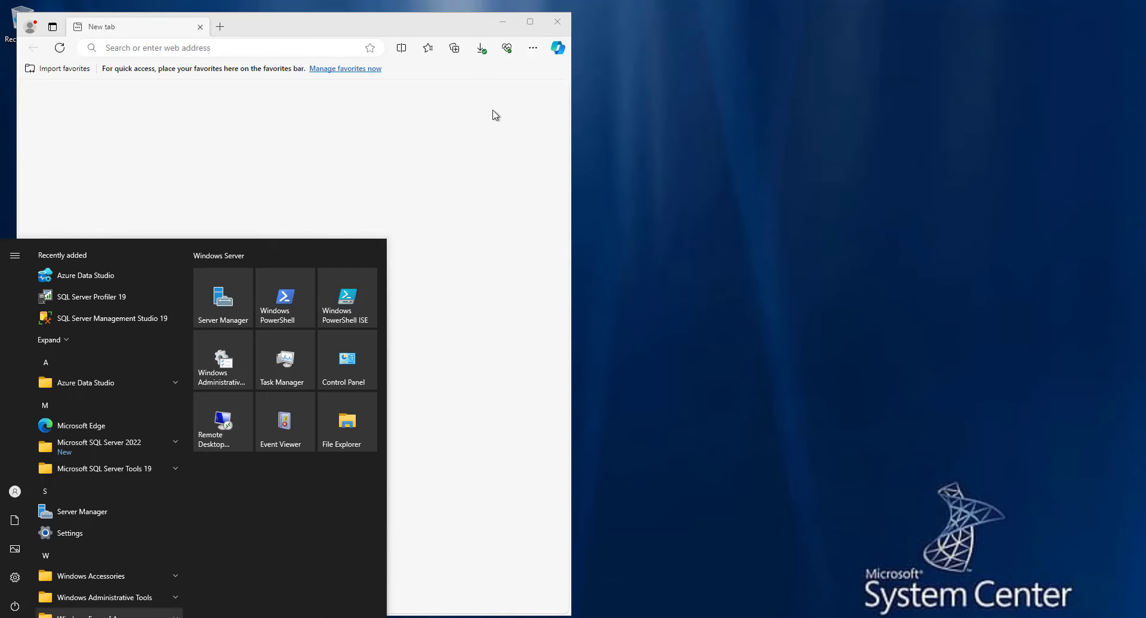
{"action": "left_click", "coordinate": [560, 24]}
Open SQL Server Management Studio 19, connect to the SCCM database engine with Windows Authentication and expand its Databases folder.
{"action": "left_click", "coordinate": [12, 617]}
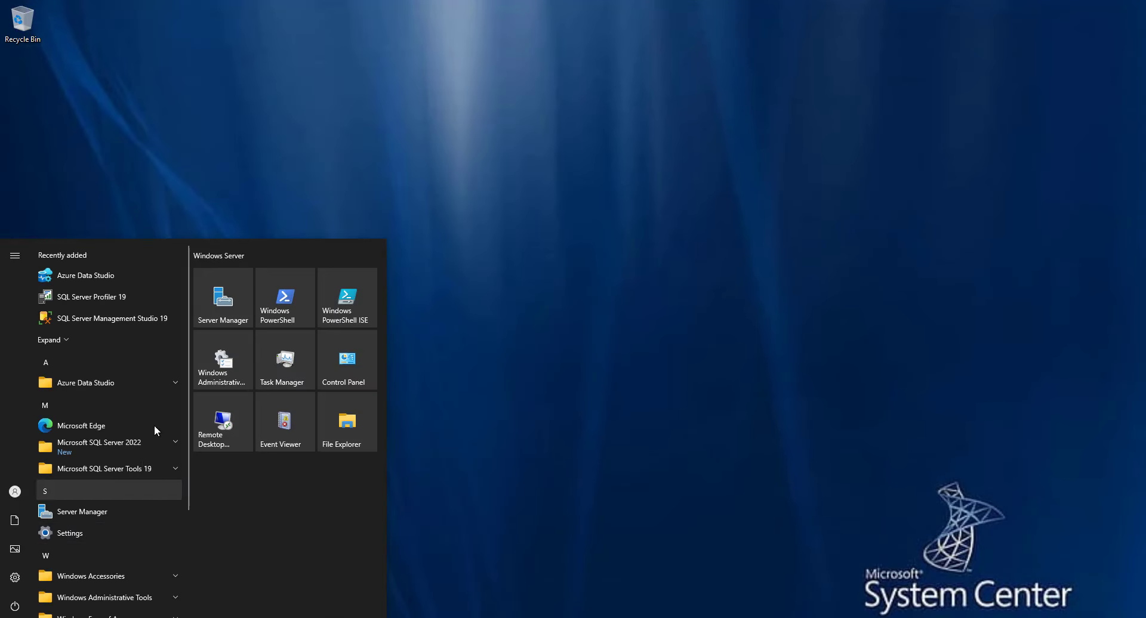
{"action": "left_click", "coordinate": [154, 311]}
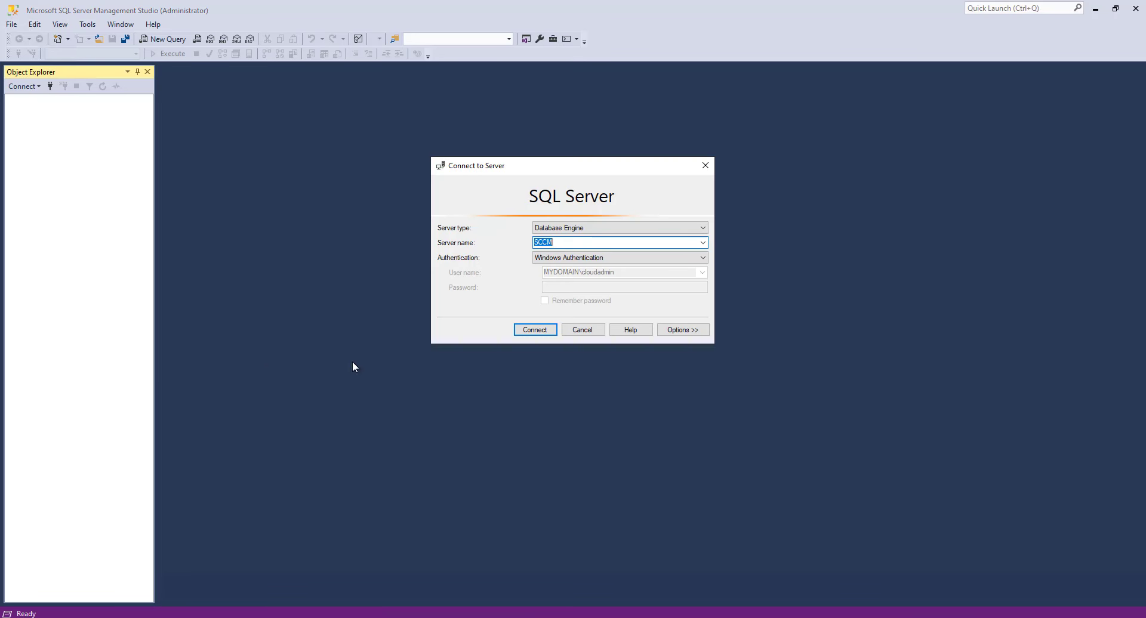
{"action": "left_click", "coordinate": [527, 331]}
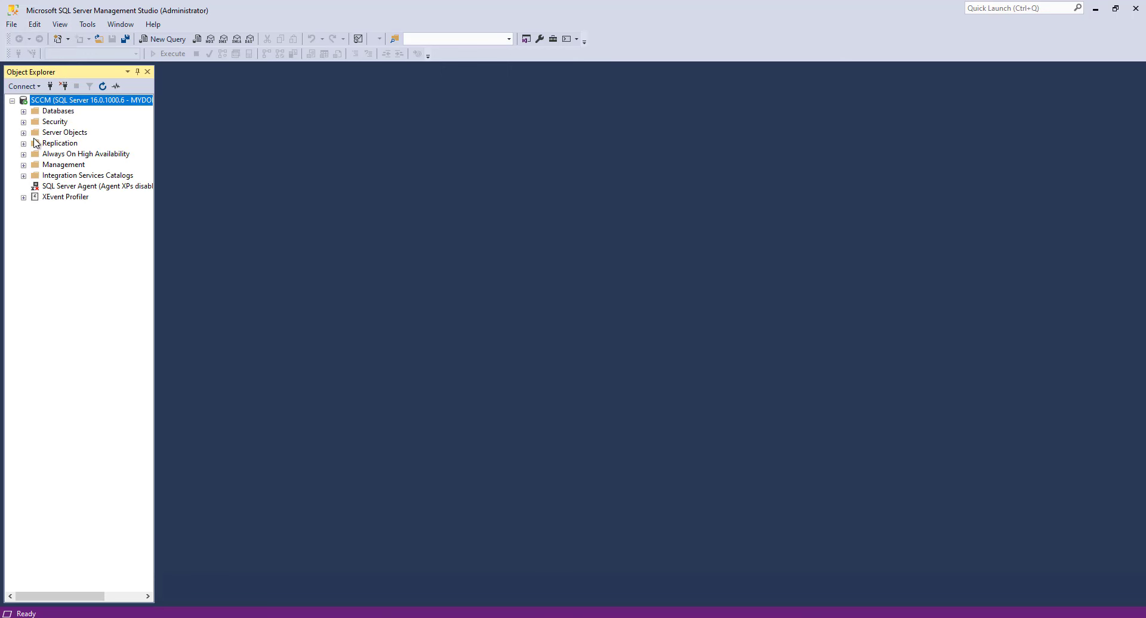
{"action": "left_click", "coordinate": [23, 112]}
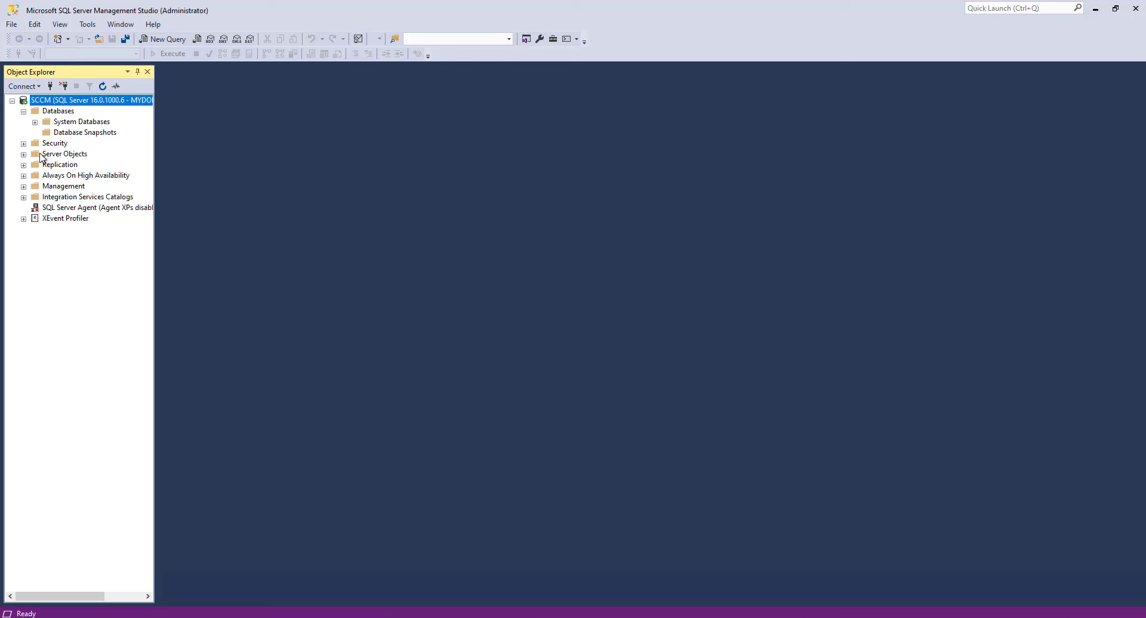
Inspect the system databases and the Database Snapshots folder, collapse the Databases tree and close Management Studio.
{"action": "left_click", "coordinate": [34, 123]}
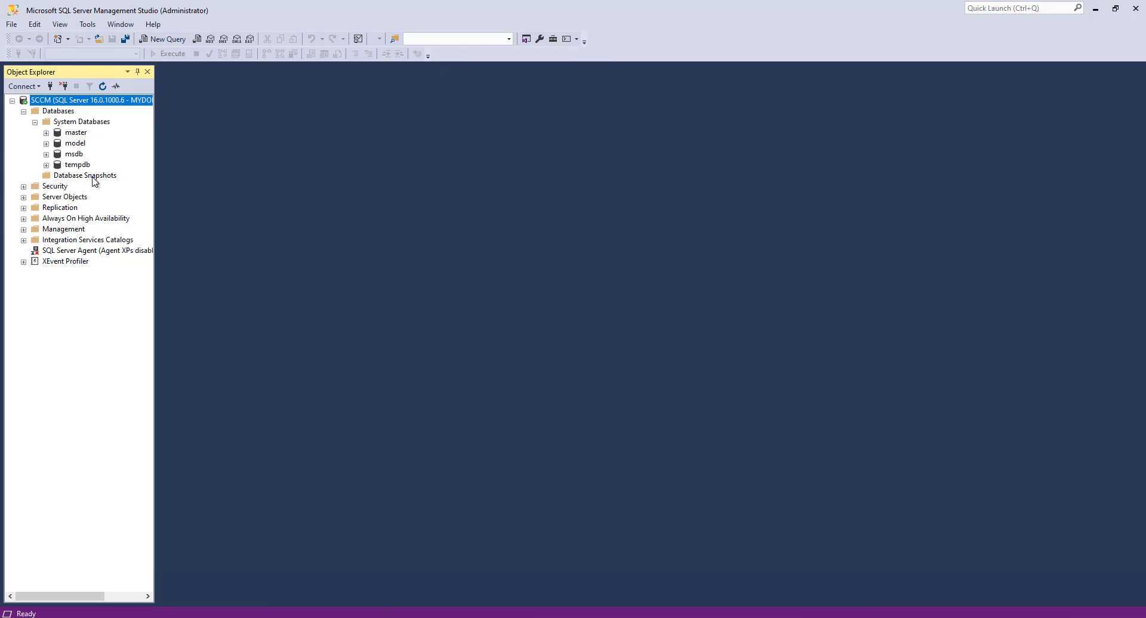
{"action": "left_click", "coordinate": [83, 144]}
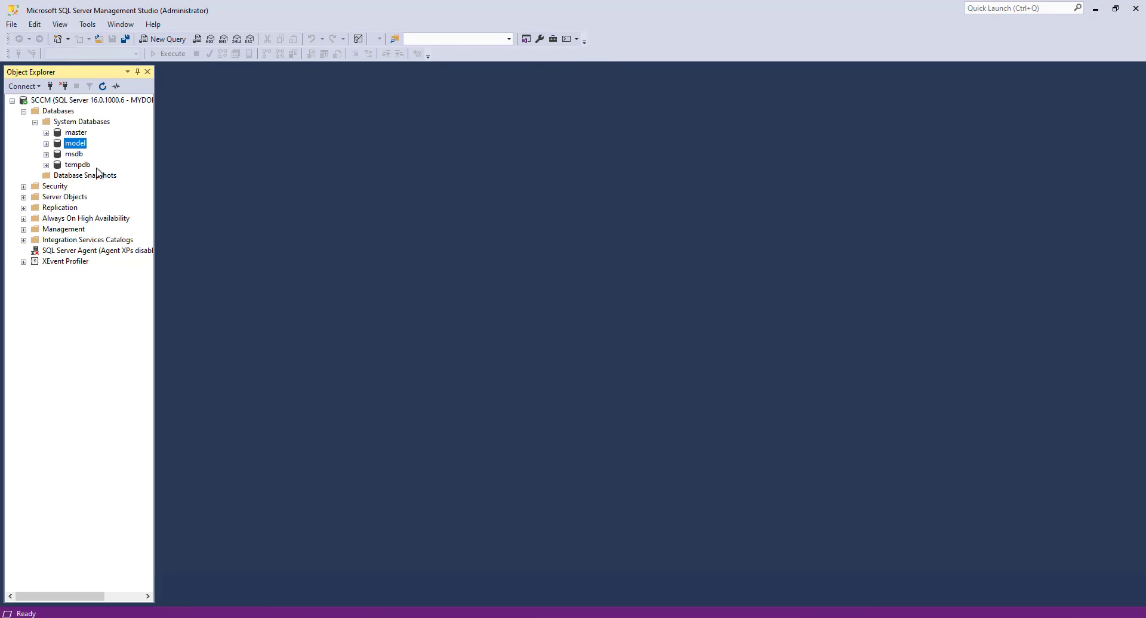
{"action": "left_click", "coordinate": [83, 134]}
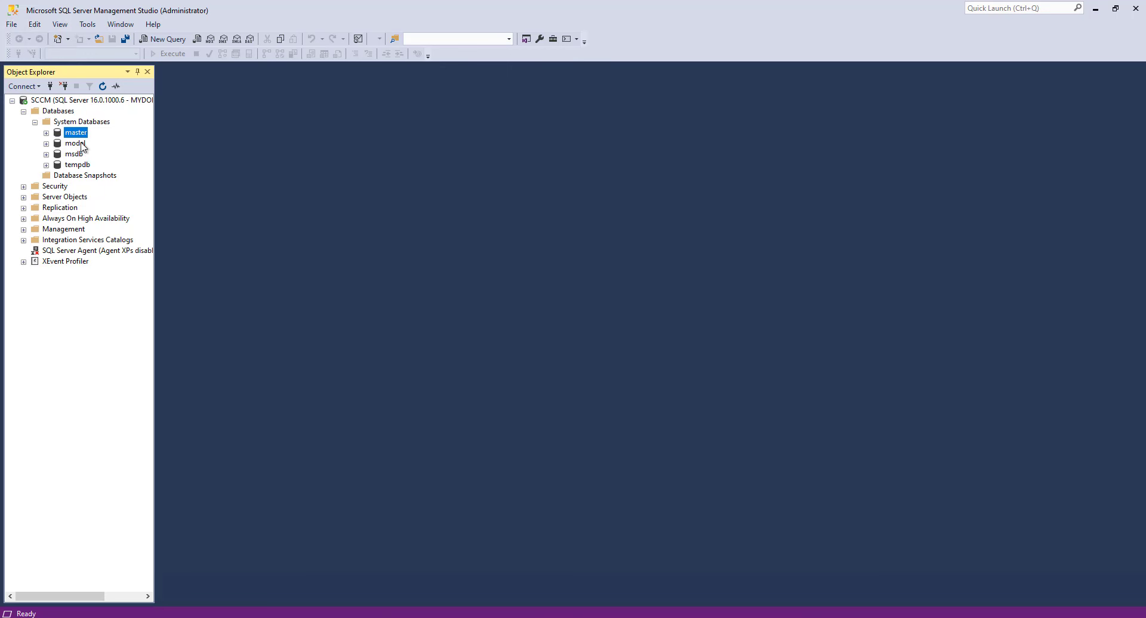
{"action": "left_click", "coordinate": [84, 145]}
{"action": "left_click", "coordinate": [84, 155]}
{"action": "left_click", "coordinate": [34, 123]}
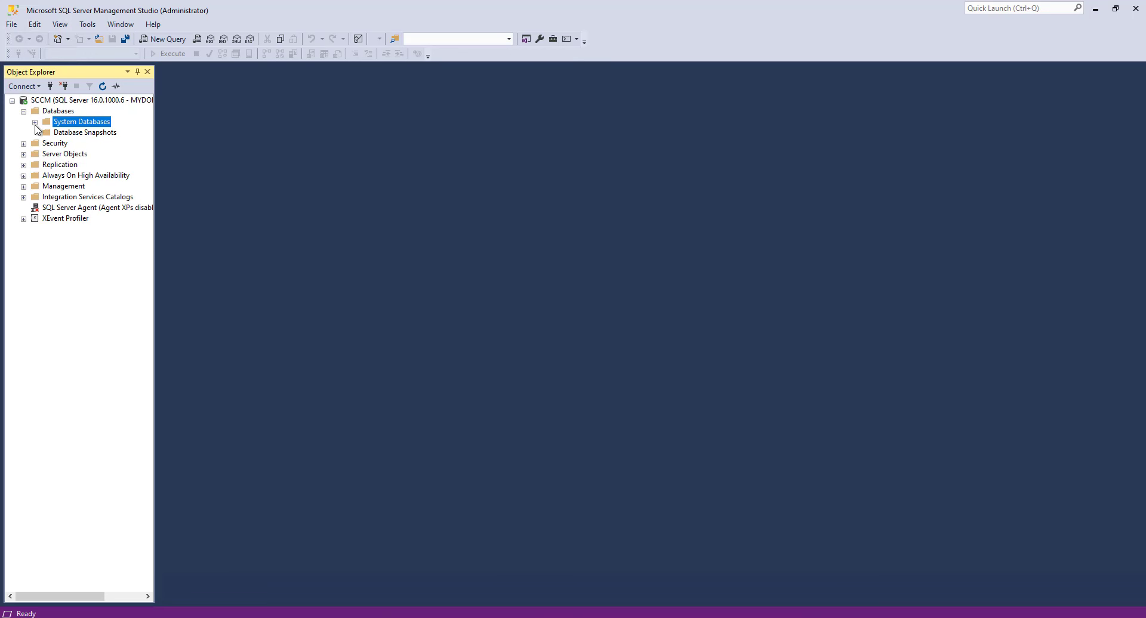
{"action": "left_click", "coordinate": [78, 132]}
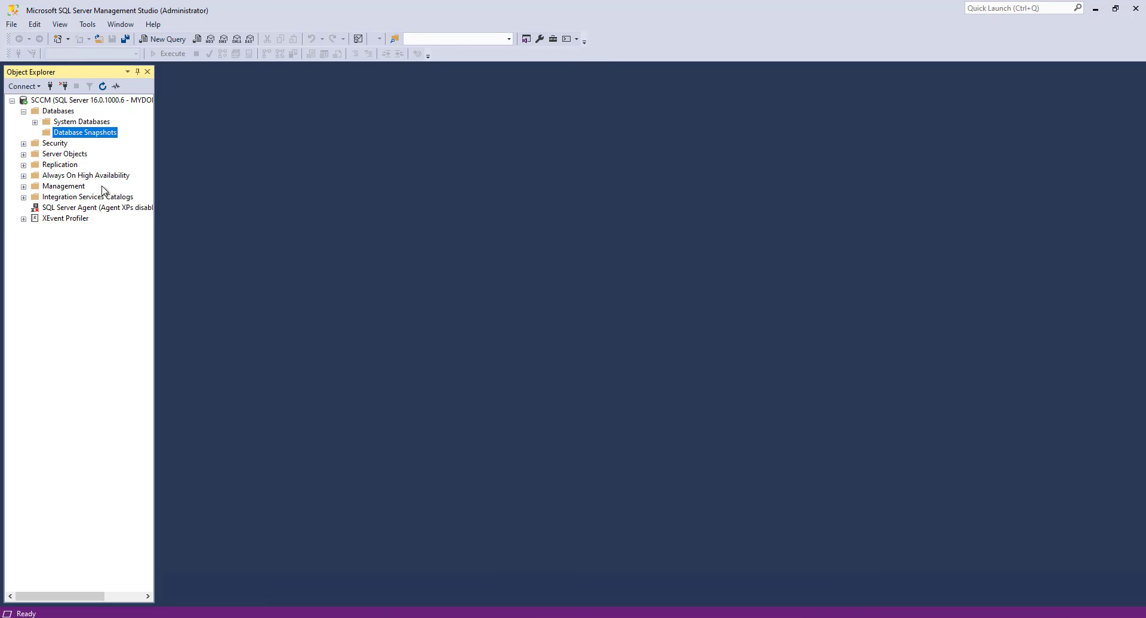
{"action": "left_click", "coordinate": [23, 112]}
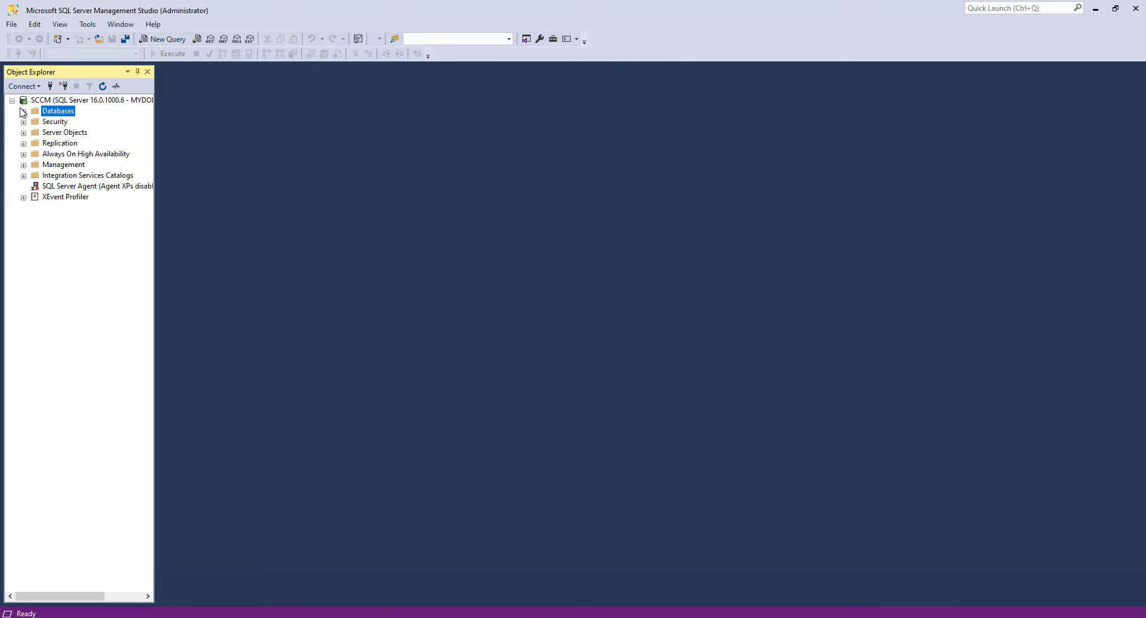
{"action": "left_click", "coordinate": [1135, 9]}
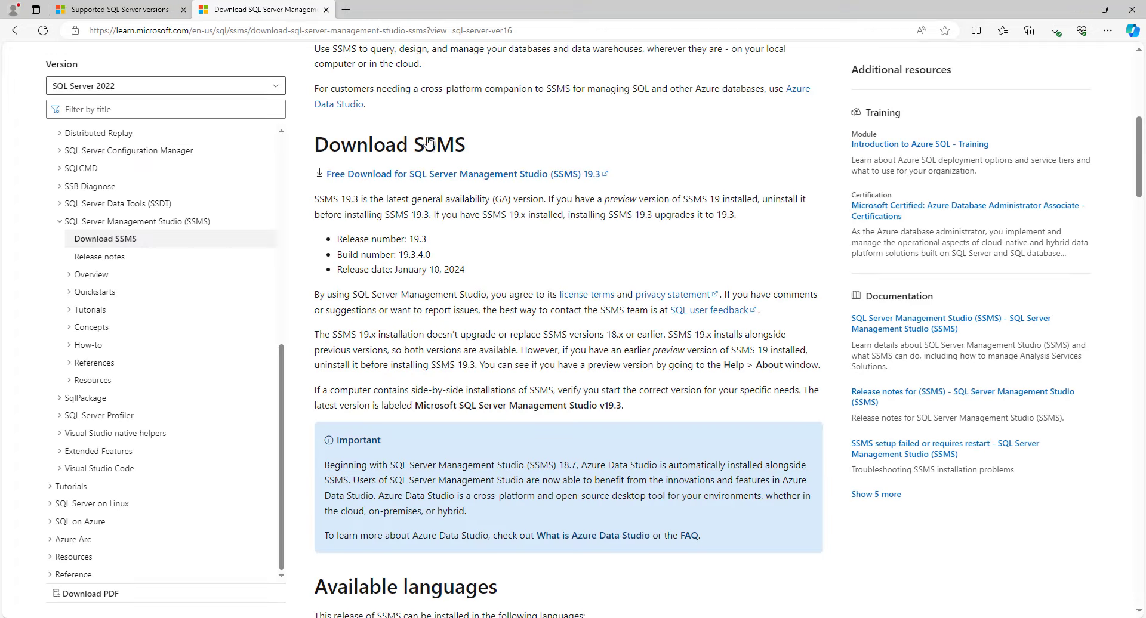
Search Google for SQL Server Reporting Services in a new browser tab and download the English Microsoft SQL Server 2019 Reporting Services installer.
{"action": "left_click", "coordinate": [346, 10]}
{"action": "type", "text": "goo"}
{"action": "key", "text": "Return"}
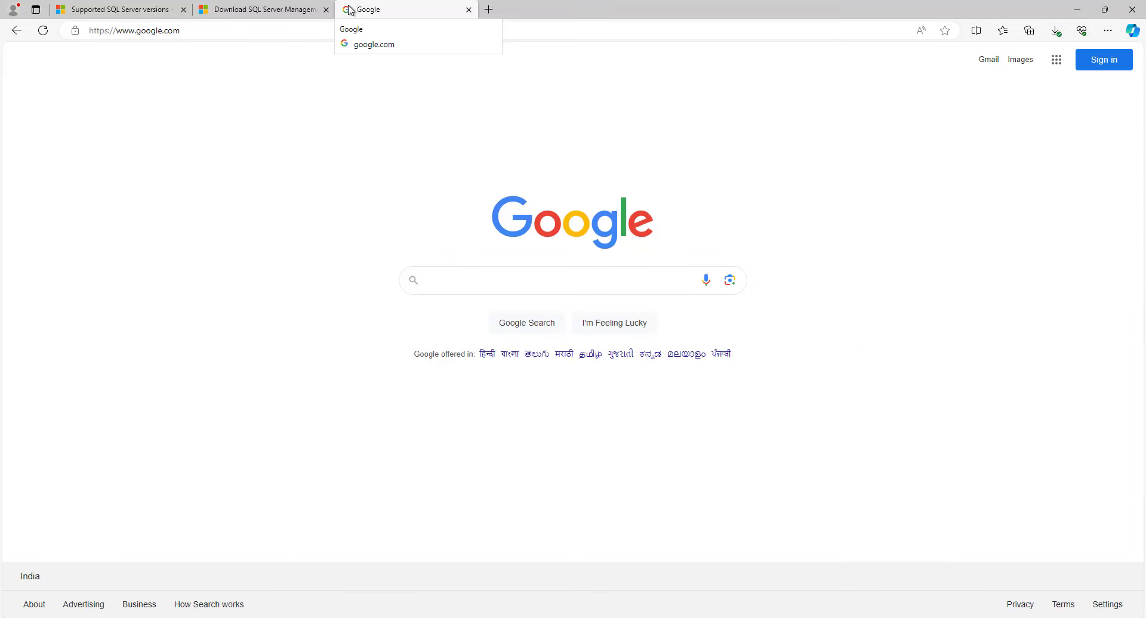
{"action": "type", "text": "sql server "}
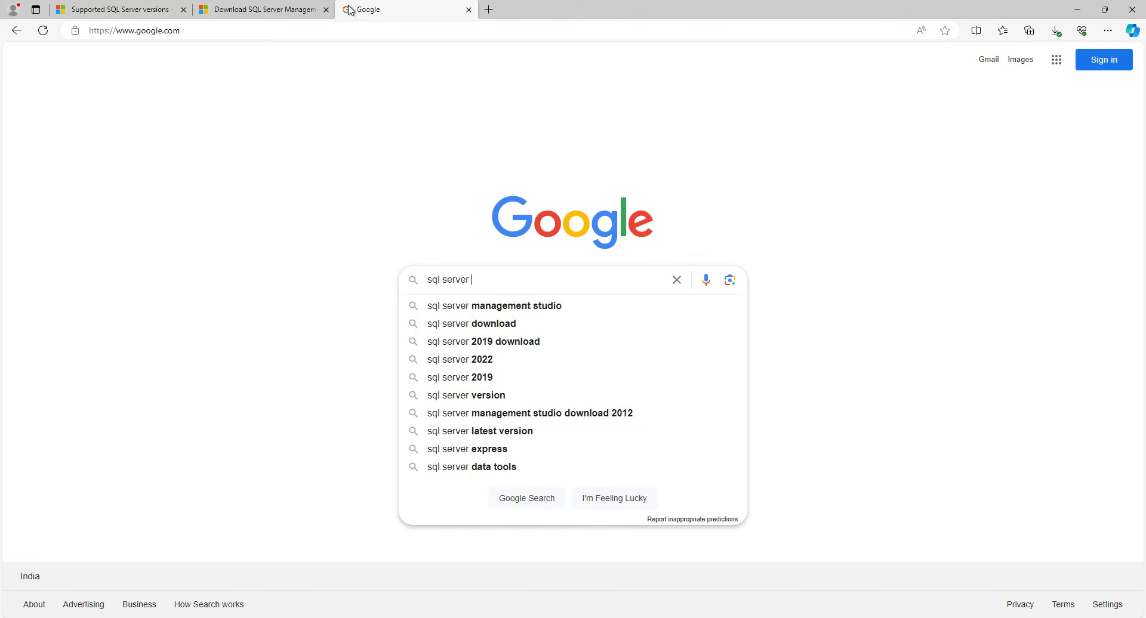
{"action": "type", "text": "repo"}
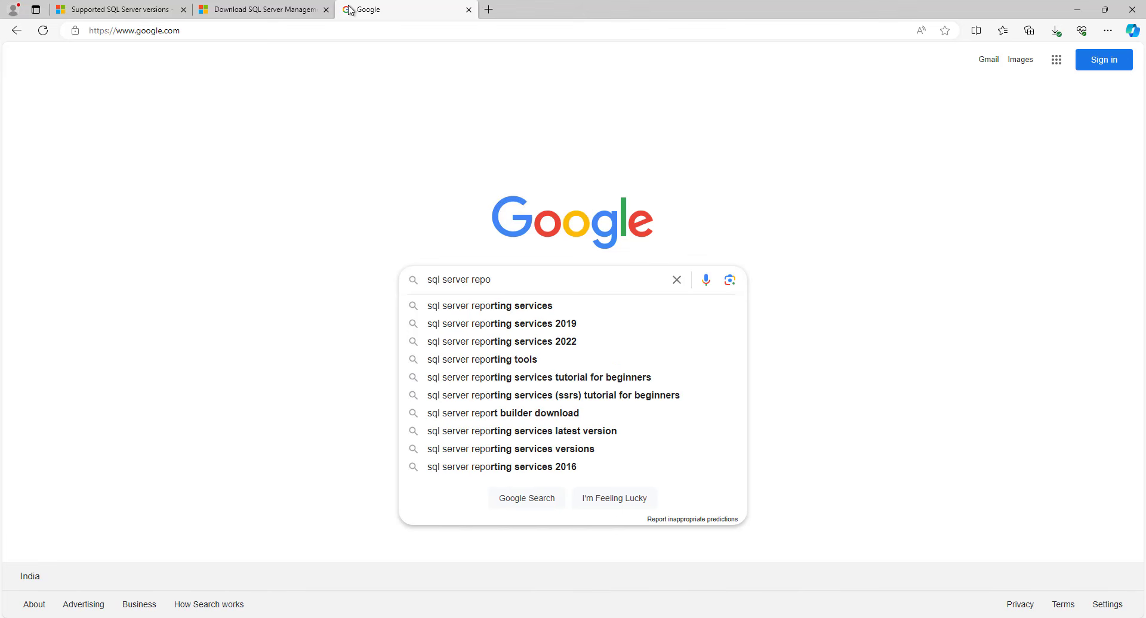
{"action": "key", "text": "Down"}
{"action": "key", "text": "Return"}
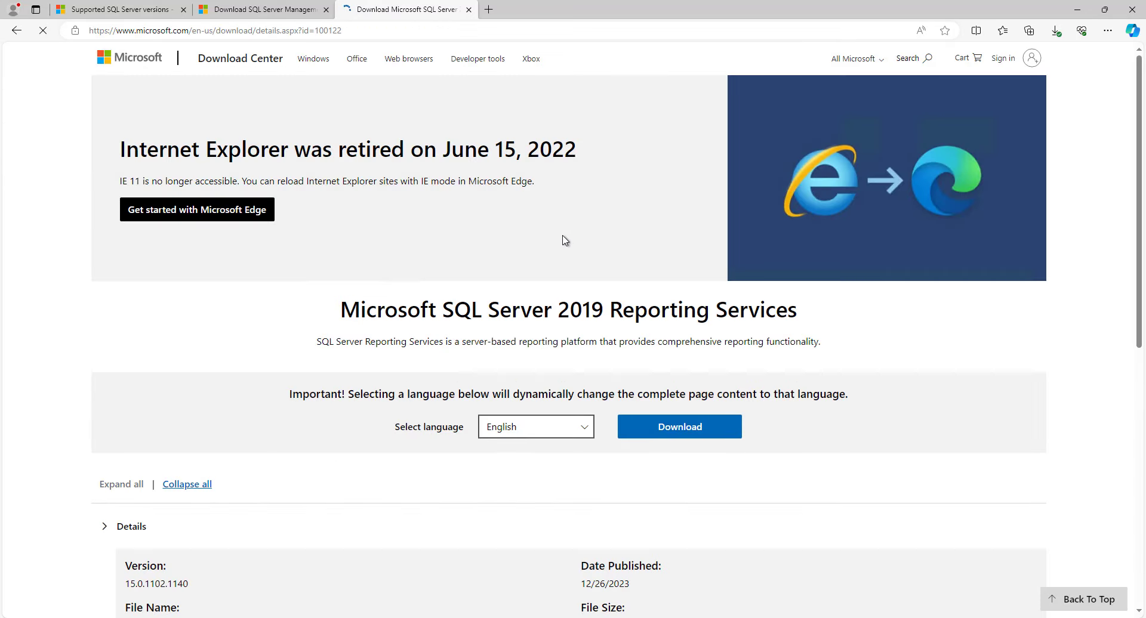
{"action": "left_click", "coordinate": [699, 428]}
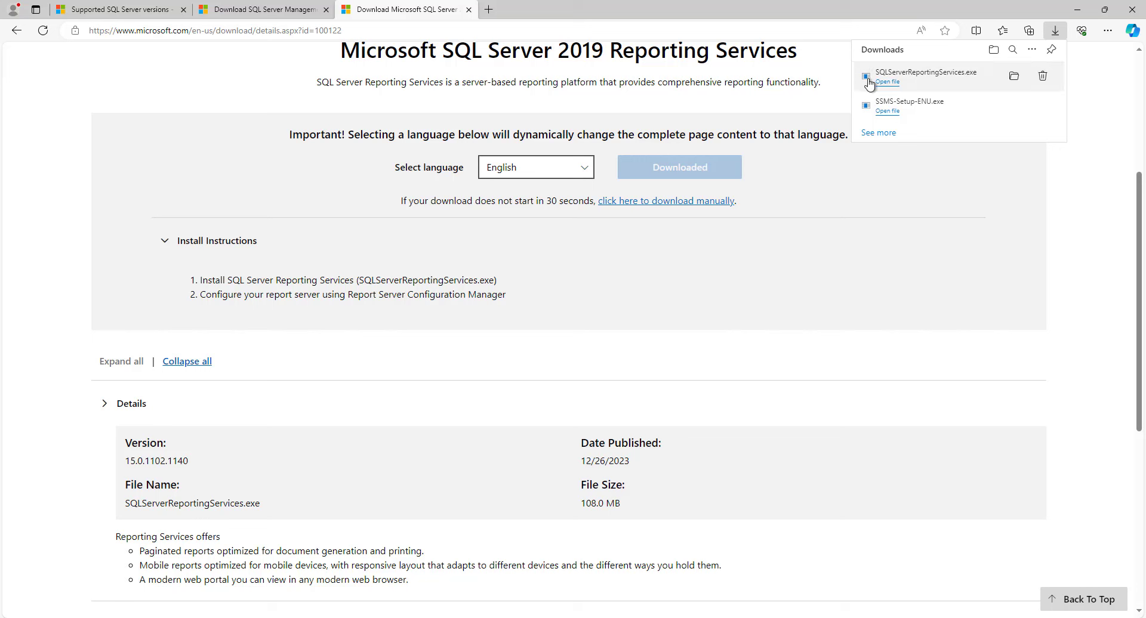
Launch SQLServerReportingServices from the Downloads folder and install Reporting Services only as the Evaluation edition, accepting the license terms.
{"action": "left_click", "coordinate": [1014, 76]}
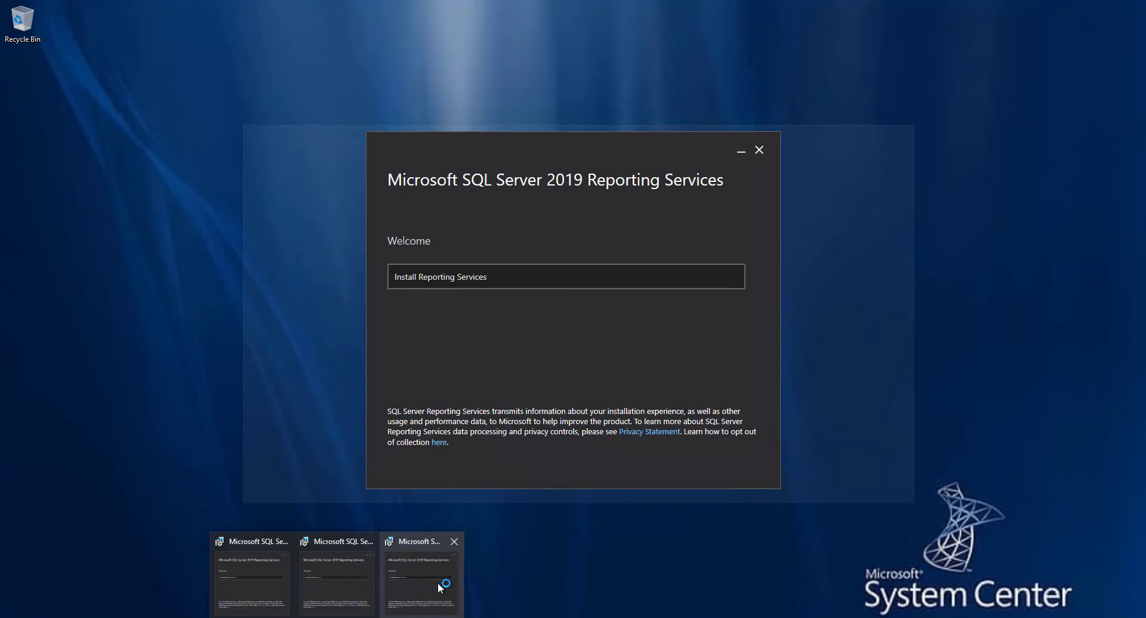
{"action": "left_click", "coordinate": [438, 583]}
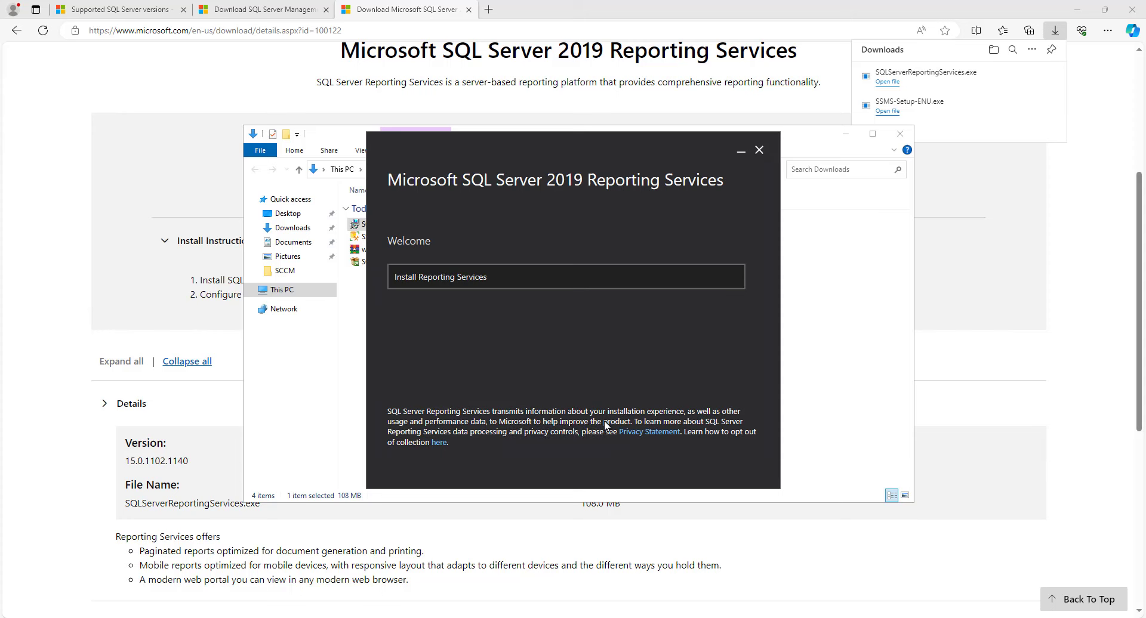
{"action": "left_click", "coordinate": [537, 274]}
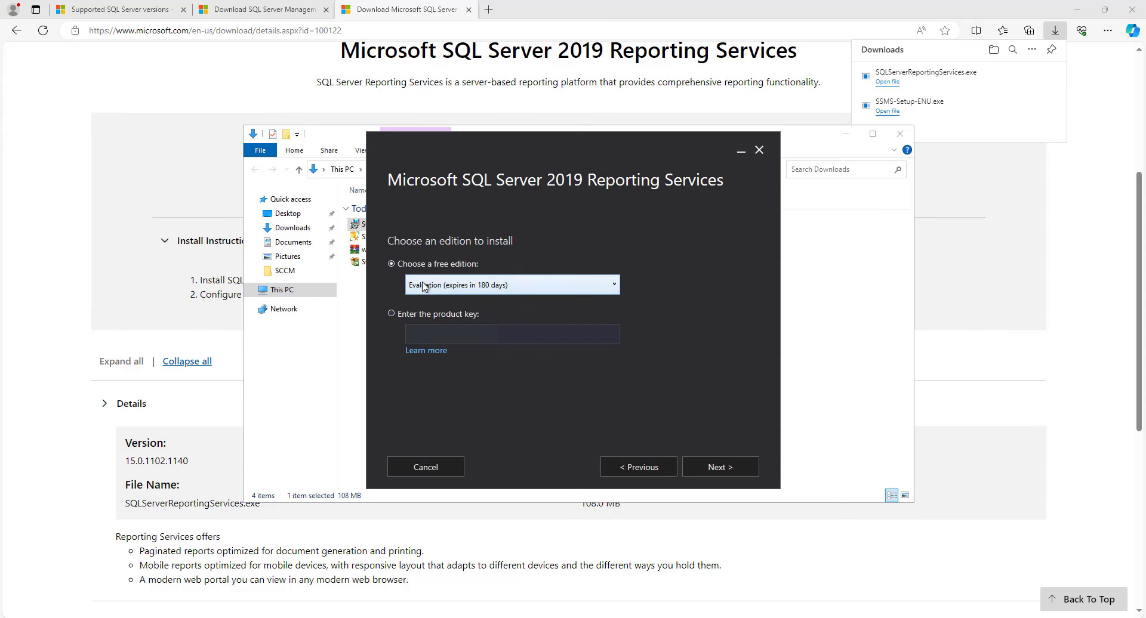
{"action": "left_click", "coordinate": [722, 472]}
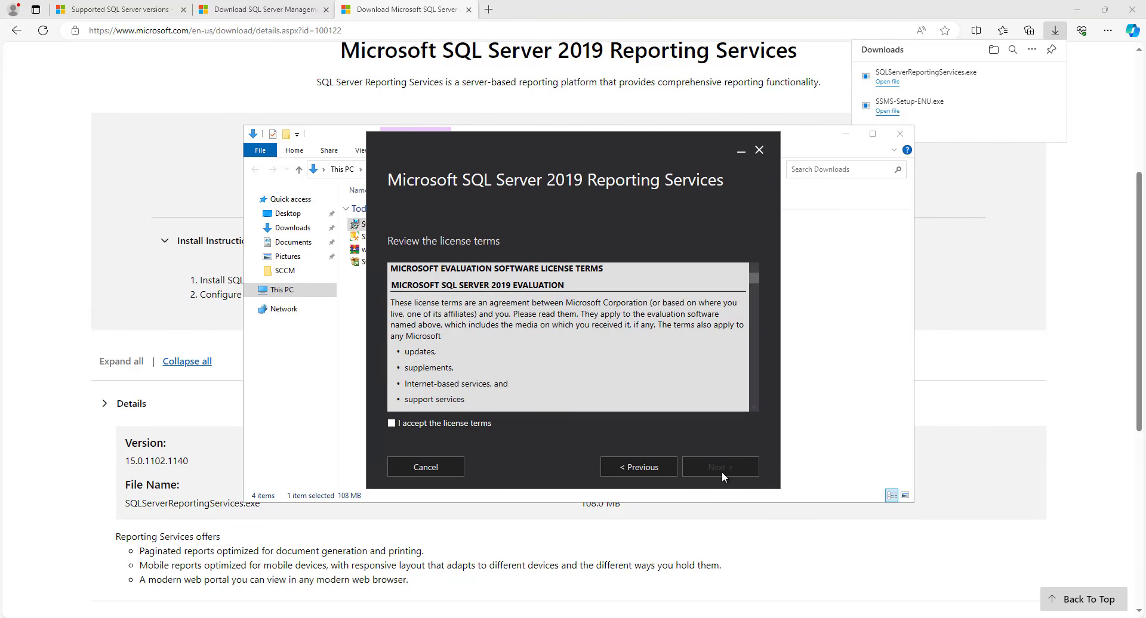
{"action": "left_click", "coordinate": [728, 475]}
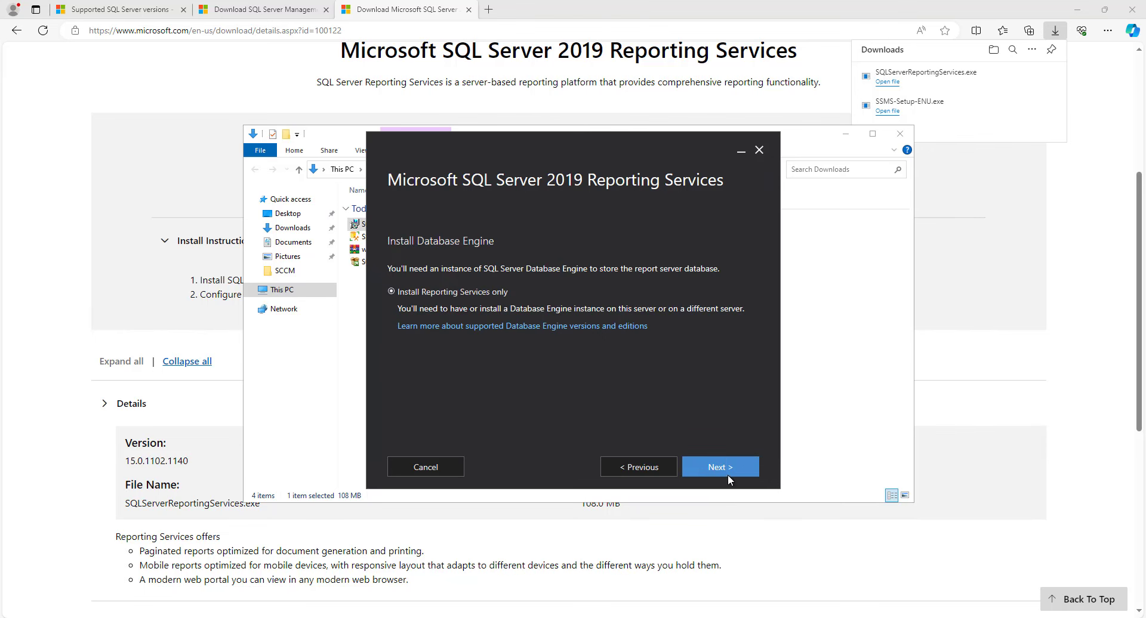
{"action": "left_click", "coordinate": [728, 475]}
{"action": "left_click", "coordinate": [729, 471]}
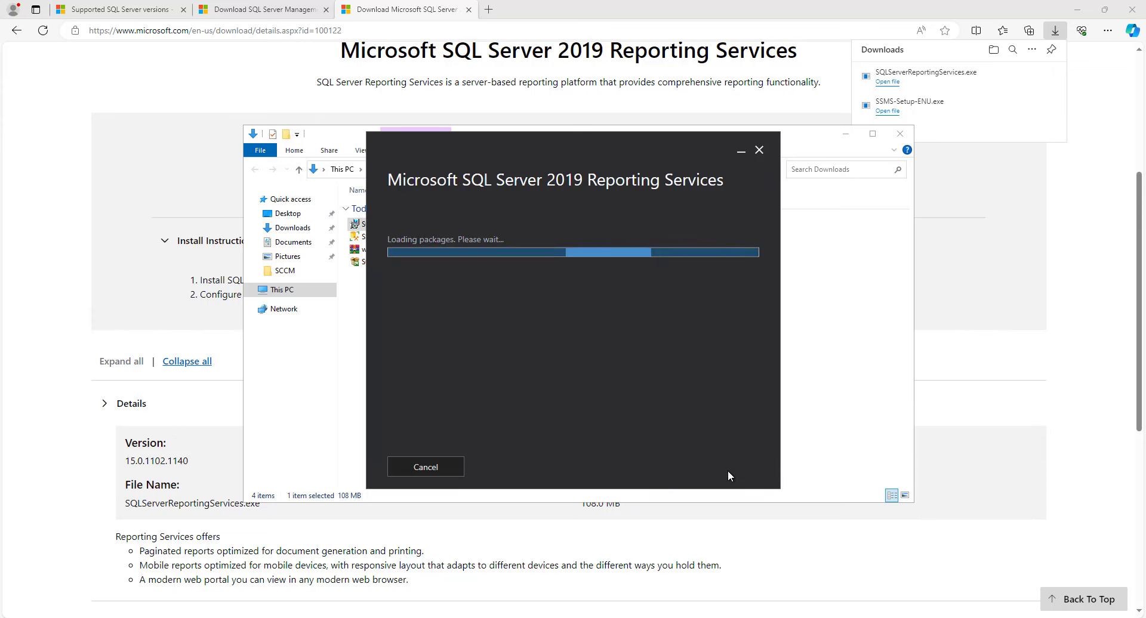
Close the web browser and the Downloads folder window while the Reporting Services installation runs.
{"action": "left_click", "coordinate": [1113, 3]}
{"action": "left_click", "coordinate": [1113, 6]}
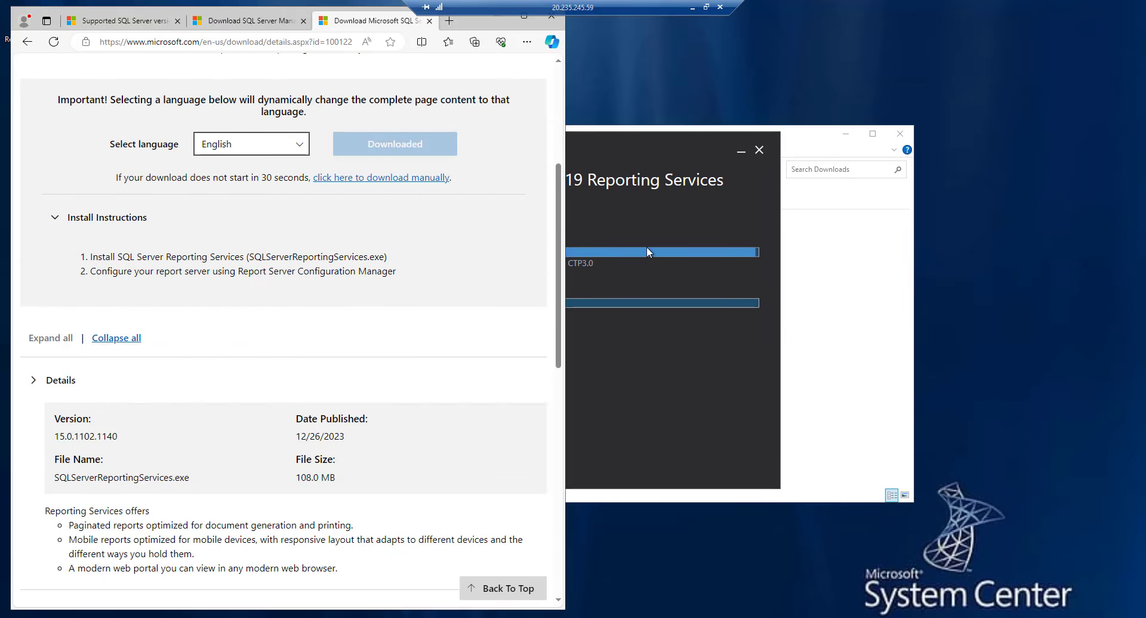
{"action": "left_click", "coordinate": [555, 19]}
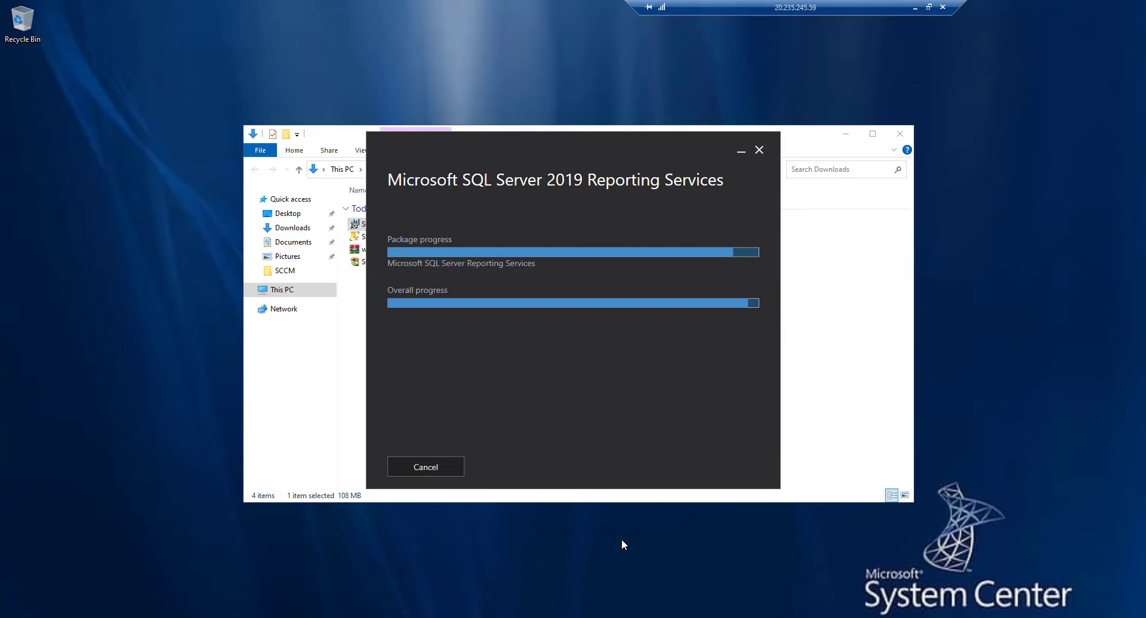
{"action": "left_click", "coordinate": [889, 256]}
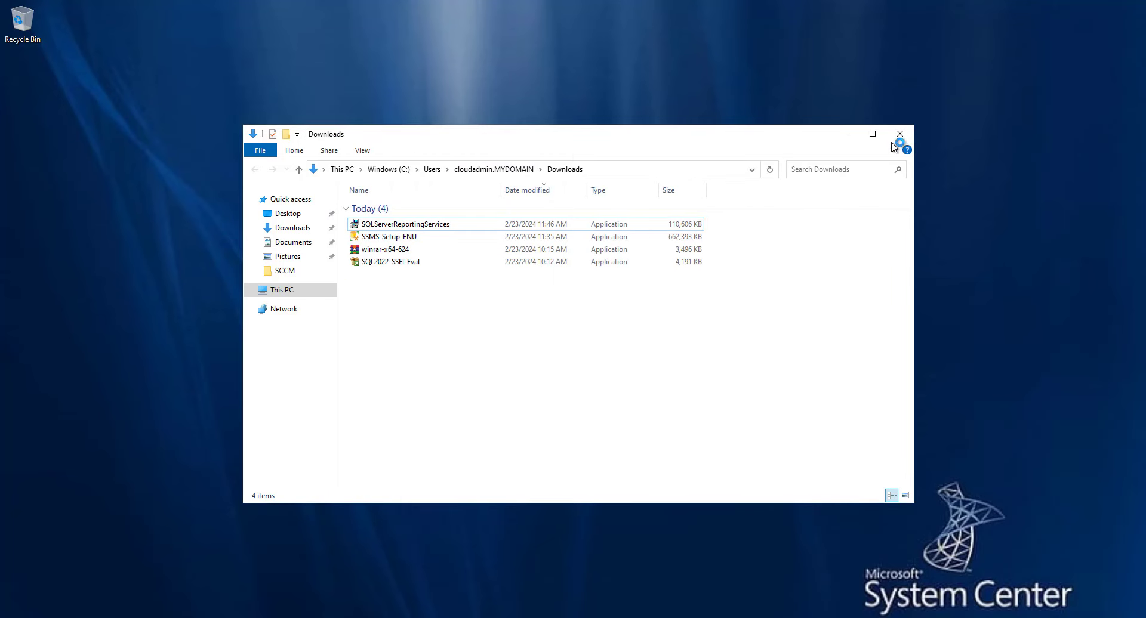
{"action": "left_click", "coordinate": [901, 134]}
Open File Explorer and browse to the sccm subfolder inside the SCCM folder on the Windows (C:) drive.
{"action": "right_click", "coordinate": [45, 617]}
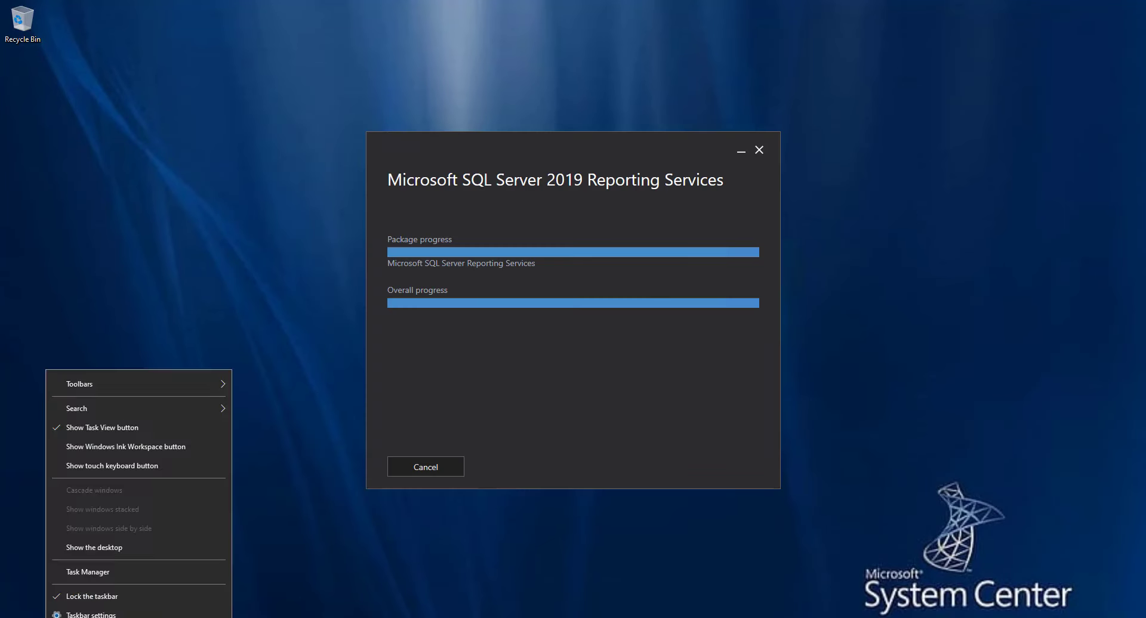
{"action": "right_click", "coordinate": [14, 617]}
{"action": "left_click", "coordinate": [75, 534]}
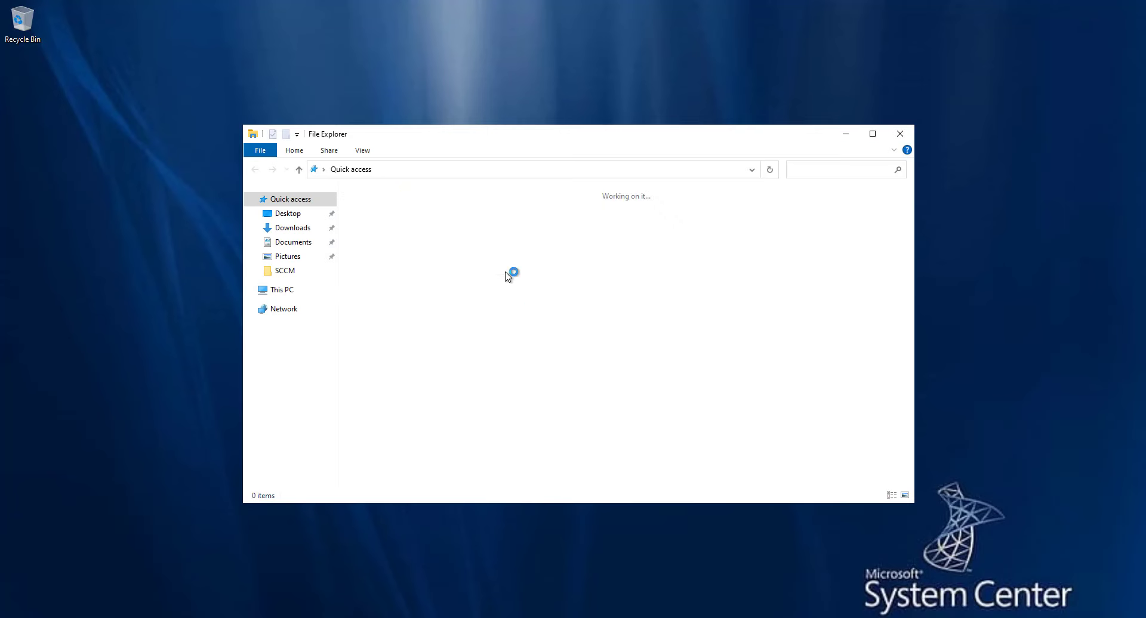
{"action": "left_click", "coordinate": [283, 291]}
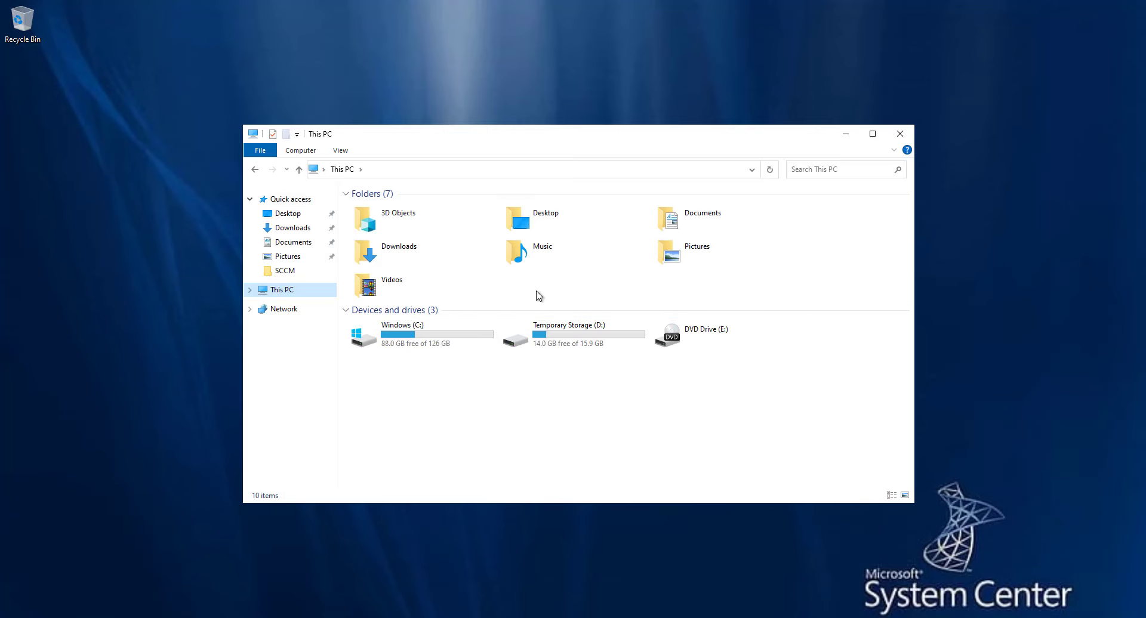
{"action": "double_click", "coordinate": [425, 326]}
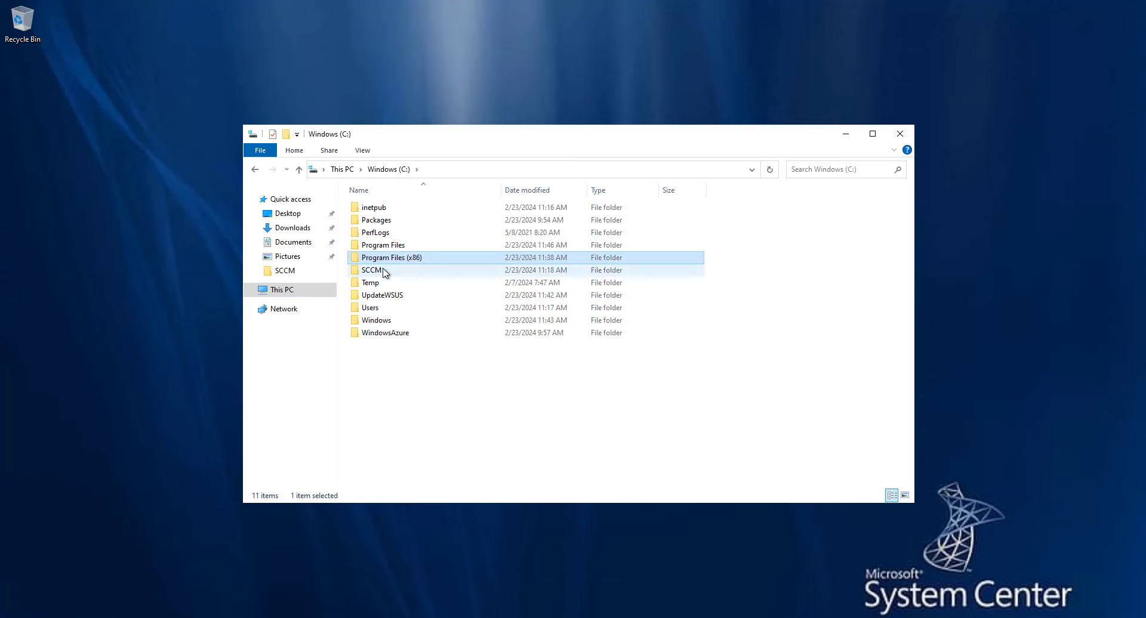
{"action": "double_click", "coordinate": [382, 270]}
{"action": "double_click", "coordinate": [375, 237]}
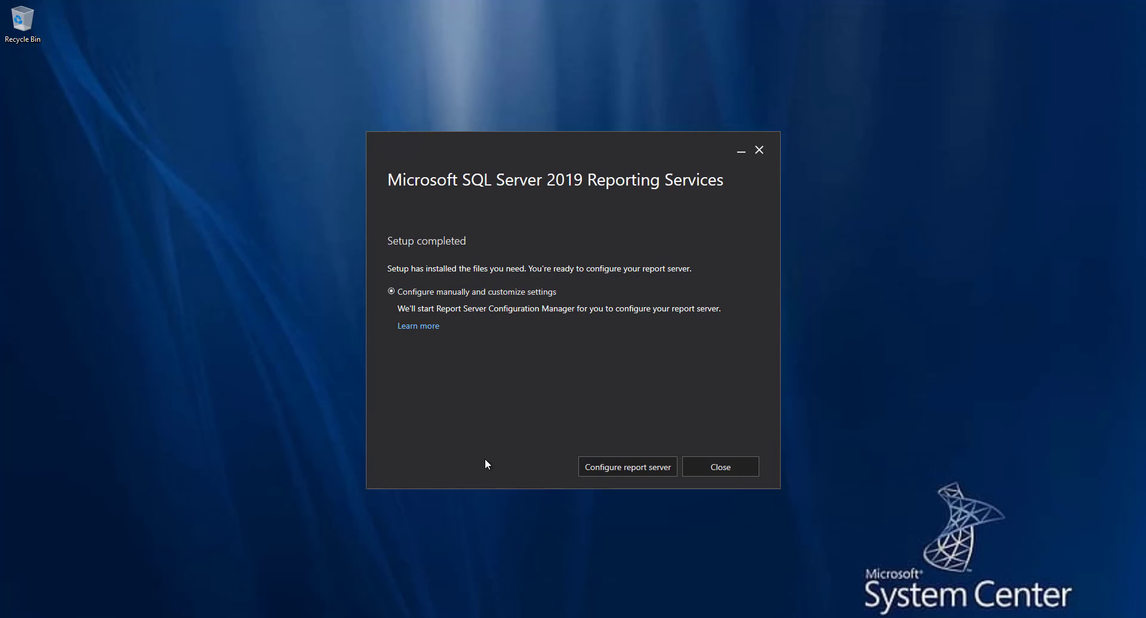
Close the completed Reporting Services setup, cancel the duplicate setup windows and close the sccm folder window.
{"action": "left_click", "coordinate": [729, 466]}
{"action": "left_click", "coordinate": [760, 150]}
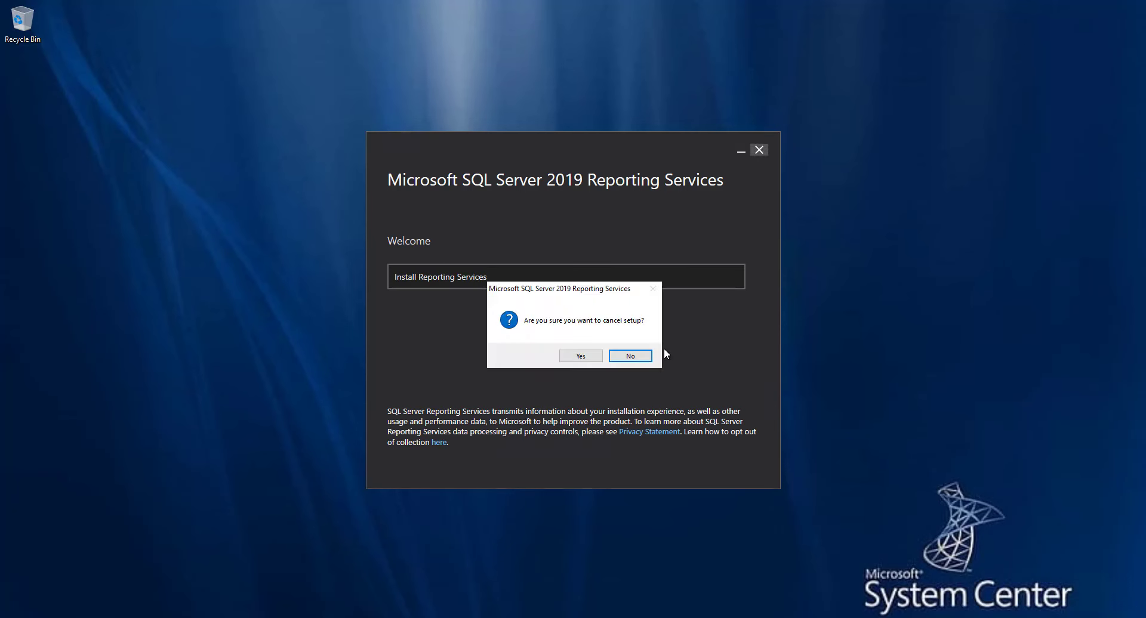
{"action": "left_click", "coordinate": [585, 357]}
{"action": "left_click", "coordinate": [760, 150]}
{"action": "left_click", "coordinate": [579, 357]}
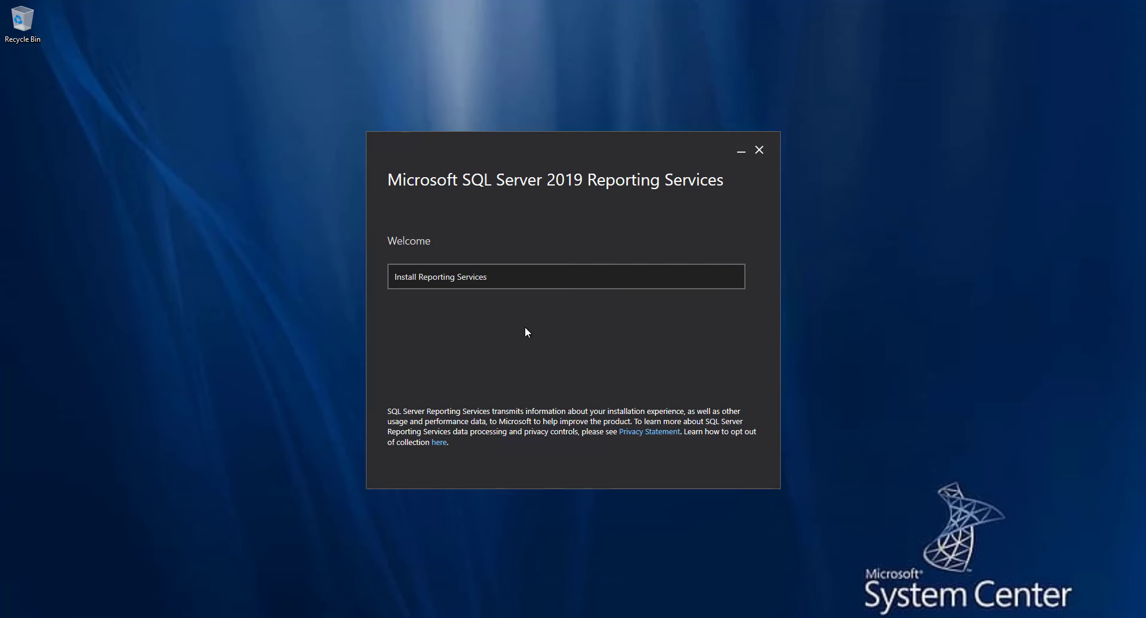
{"action": "left_click", "coordinate": [760, 150]}
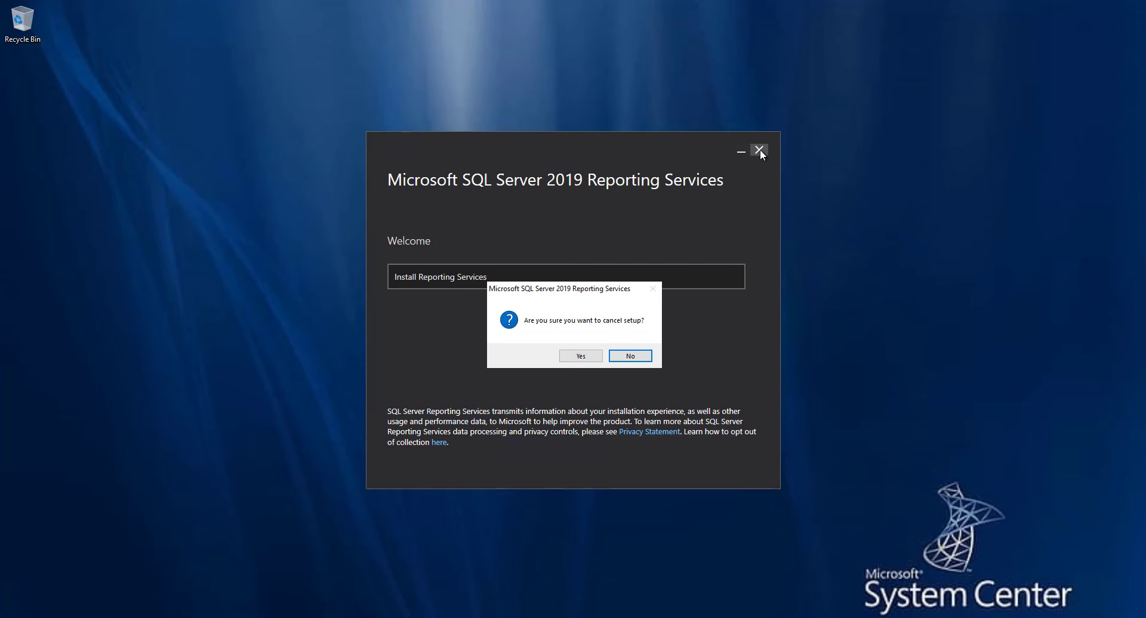
{"action": "left_click", "coordinate": [582, 357]}
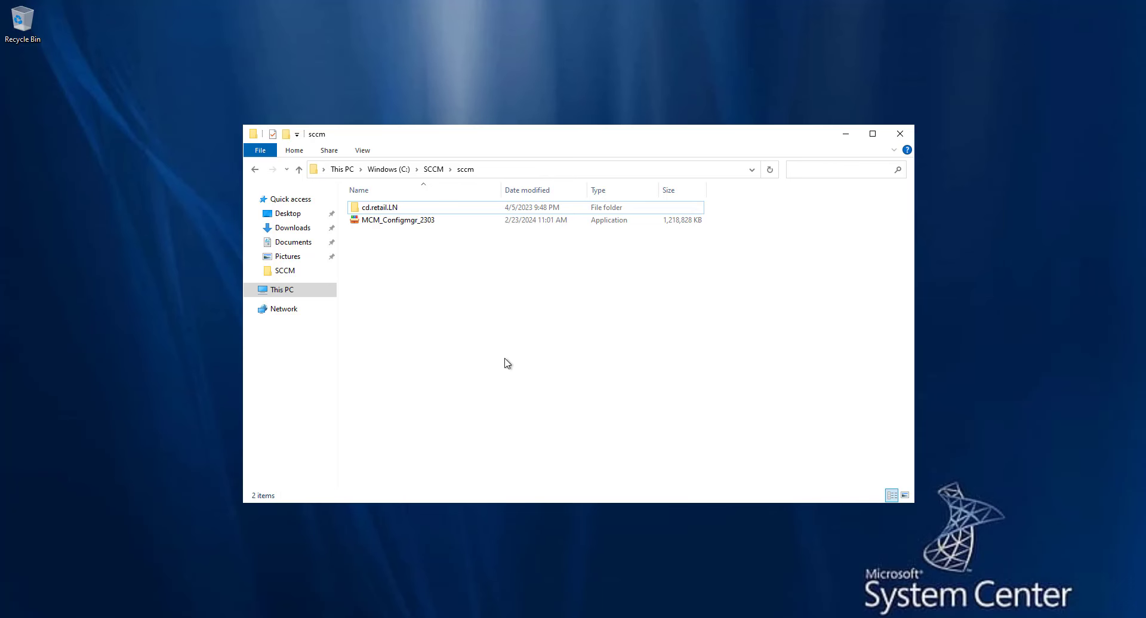
{"action": "left_click", "coordinate": [903, 132]}
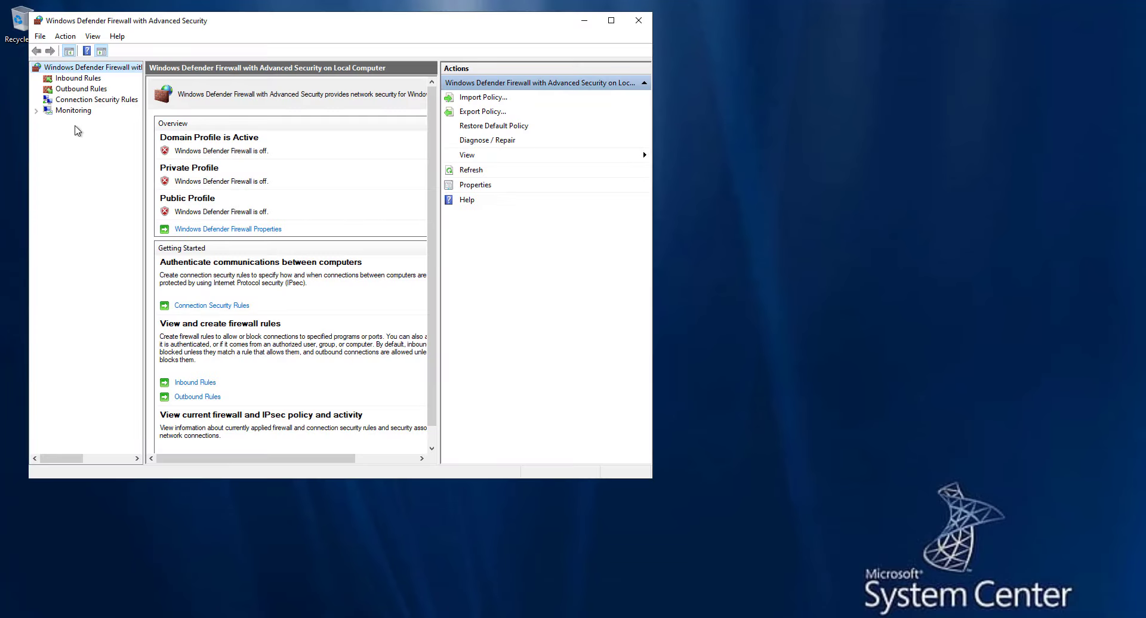
View the Windows Defender Firewall domain profile properties, cancel the dialog and decline importing a policy.
{"action": "left_click", "coordinate": [477, 186]}
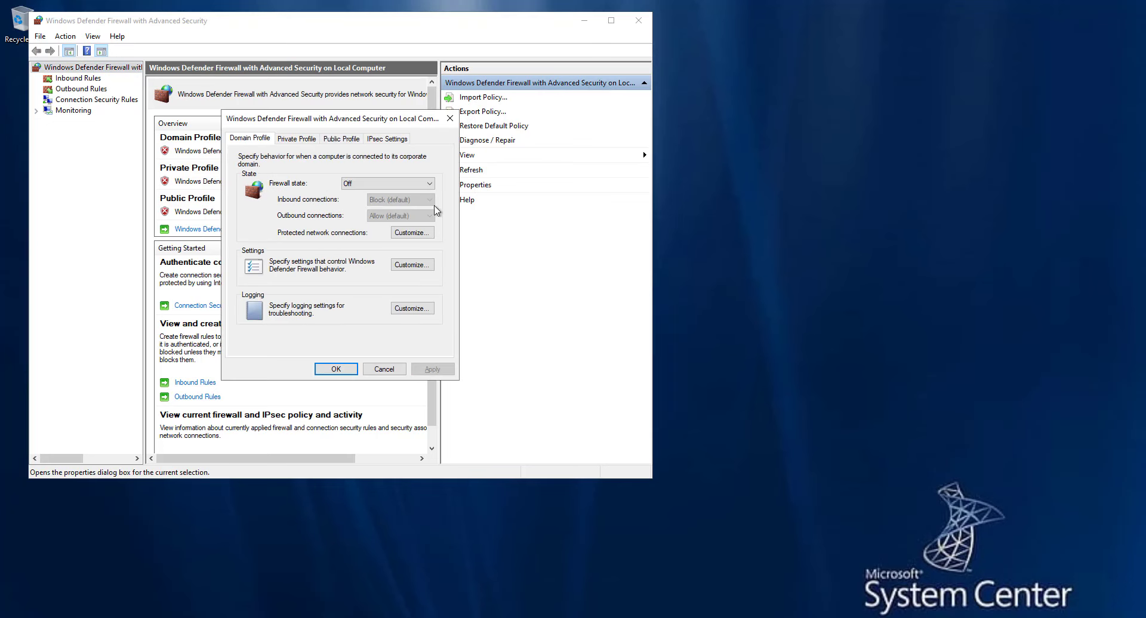
{"action": "left_click", "coordinate": [384, 373]}
{"action": "left_click", "coordinate": [486, 98]}
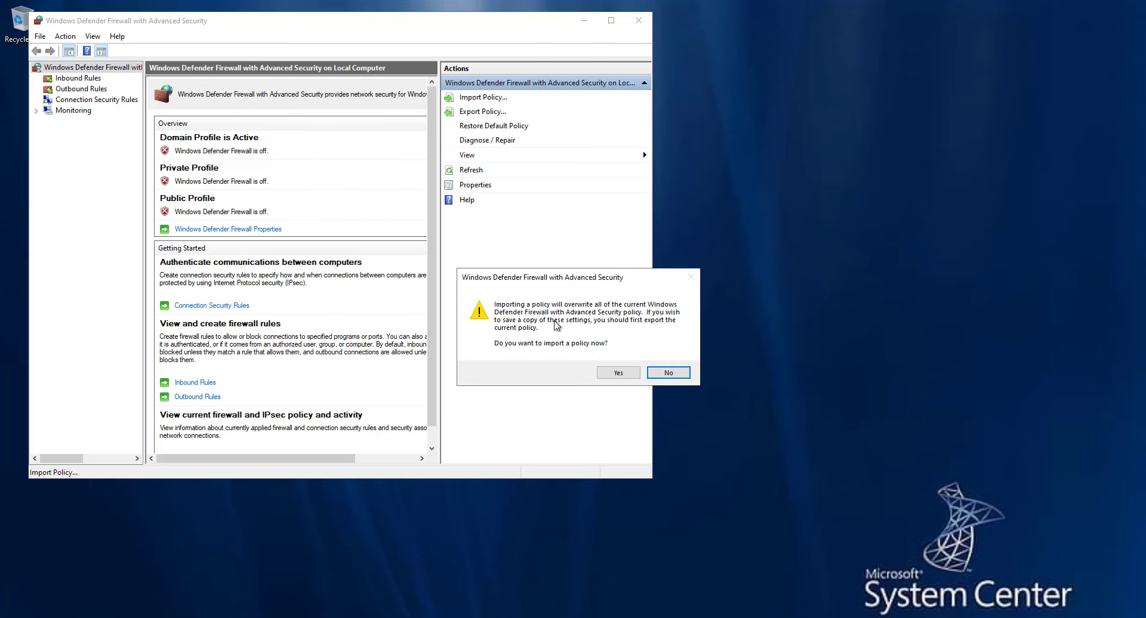
{"action": "left_click", "coordinate": [668, 372]}
Maximize the firewall window and start a new inbound rule using the predefined File and Printer Sharing group.
{"action": "left_click", "coordinate": [81, 78]}
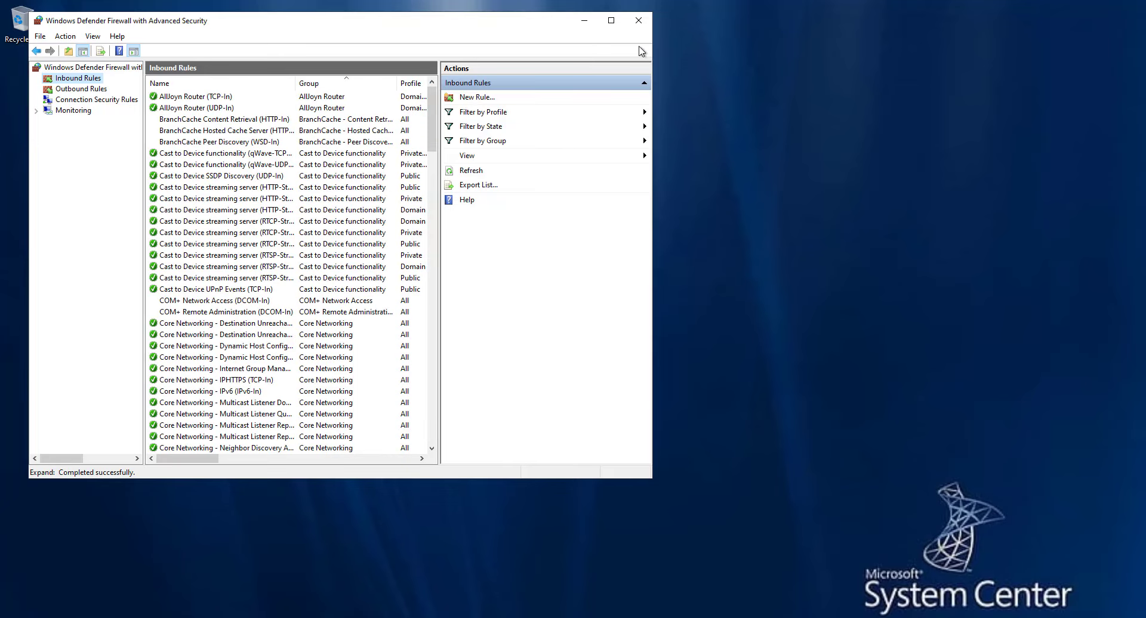
{"action": "left_click", "coordinate": [608, 21]}
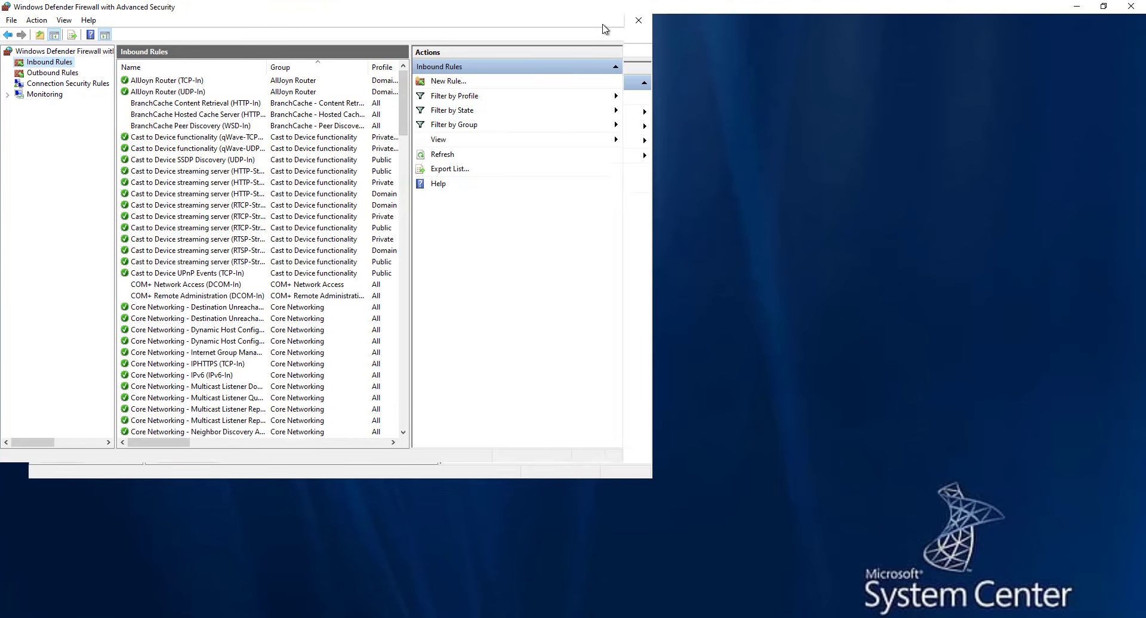
{"action": "right_click", "coordinate": [57, 64]}
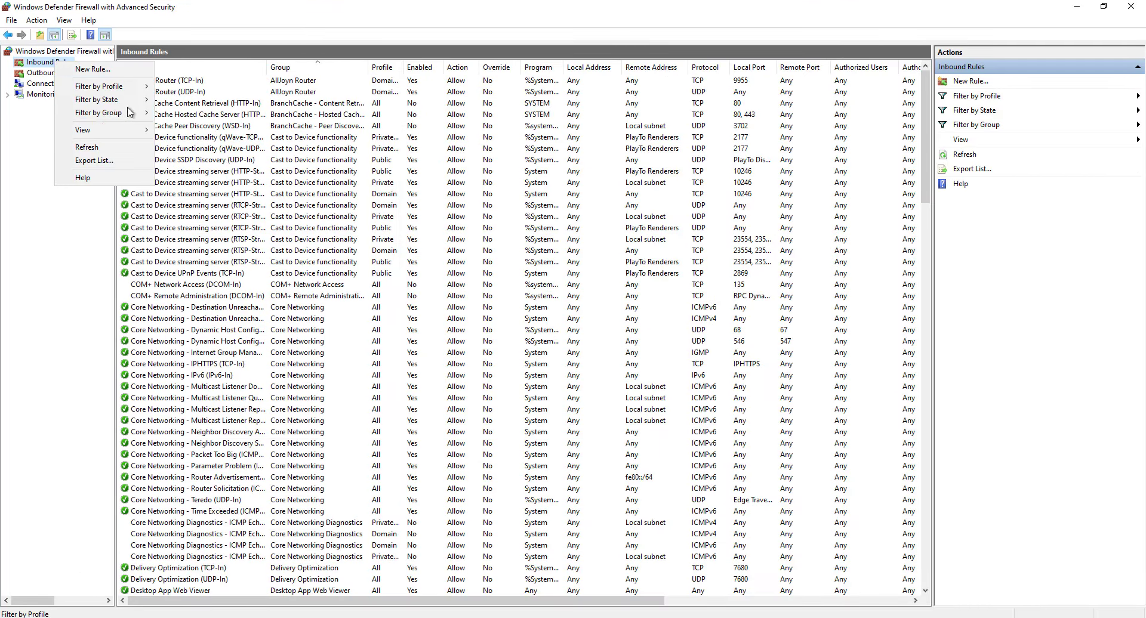
{"action": "left_click", "coordinate": [75, 68]}
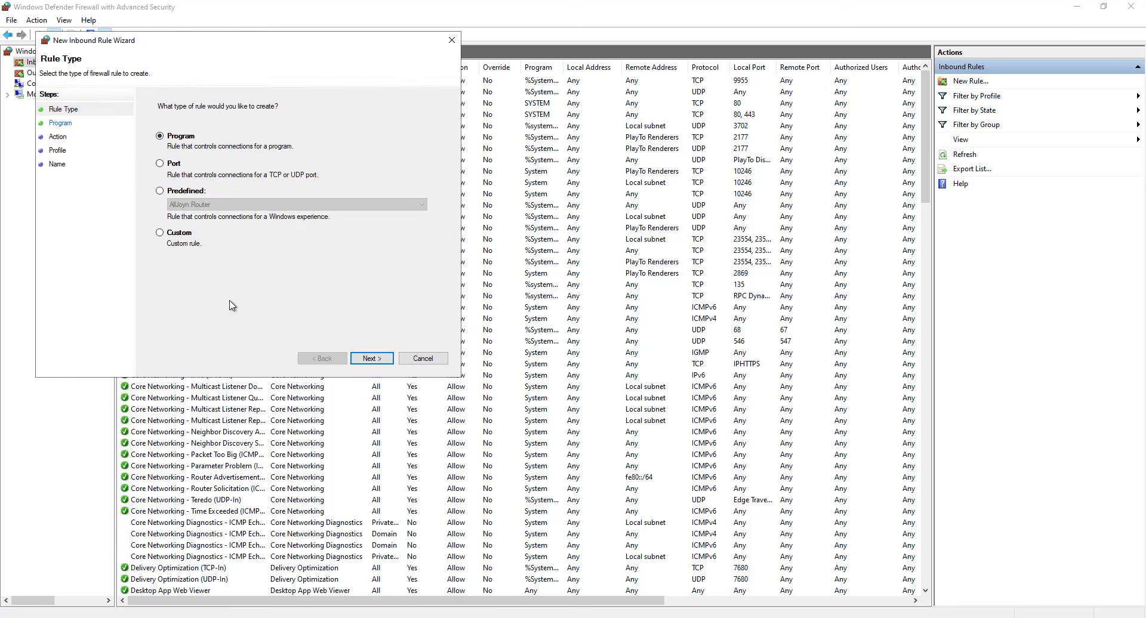
{"action": "left_click", "coordinate": [185, 191]}
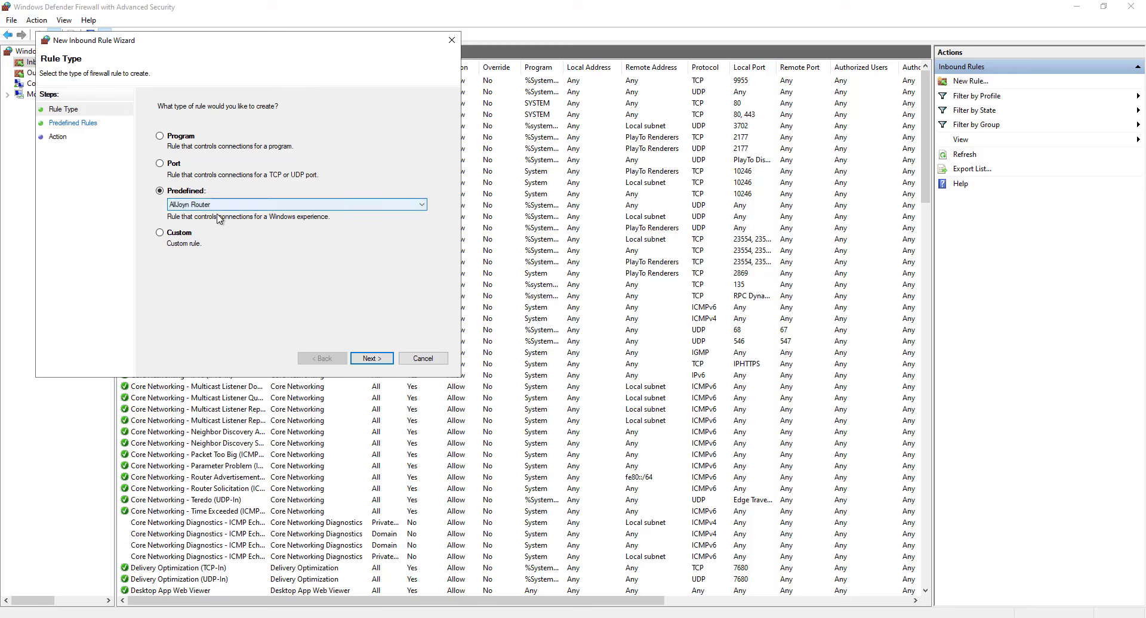
{"action": "left_click", "coordinate": [222, 206]}
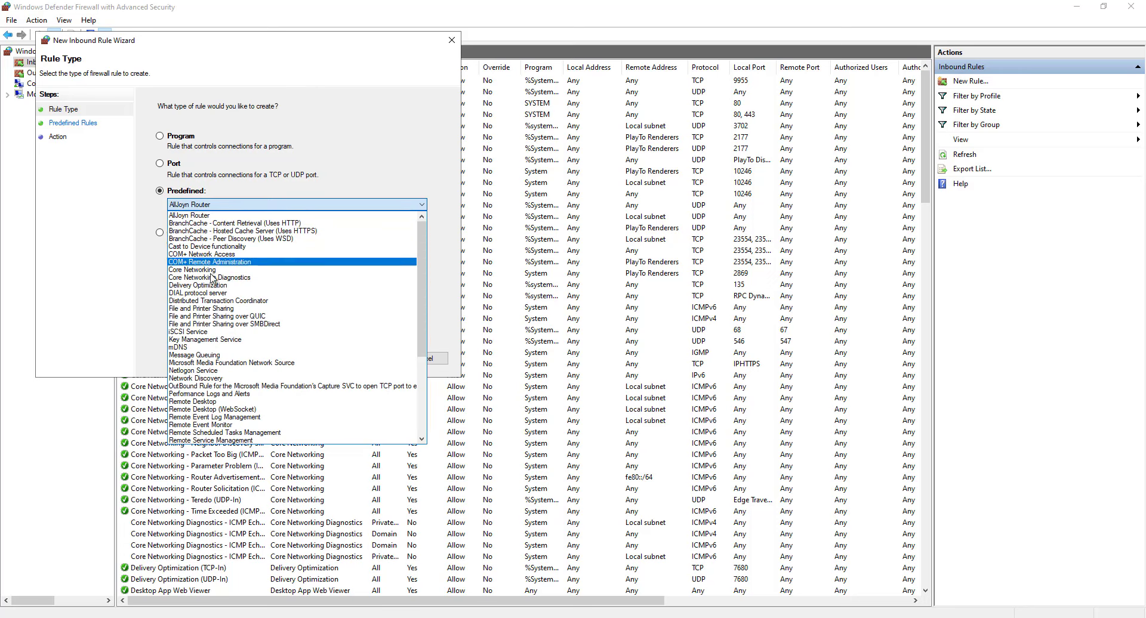
{"action": "key", "text": "f"}
{"action": "key", "text": "i"}
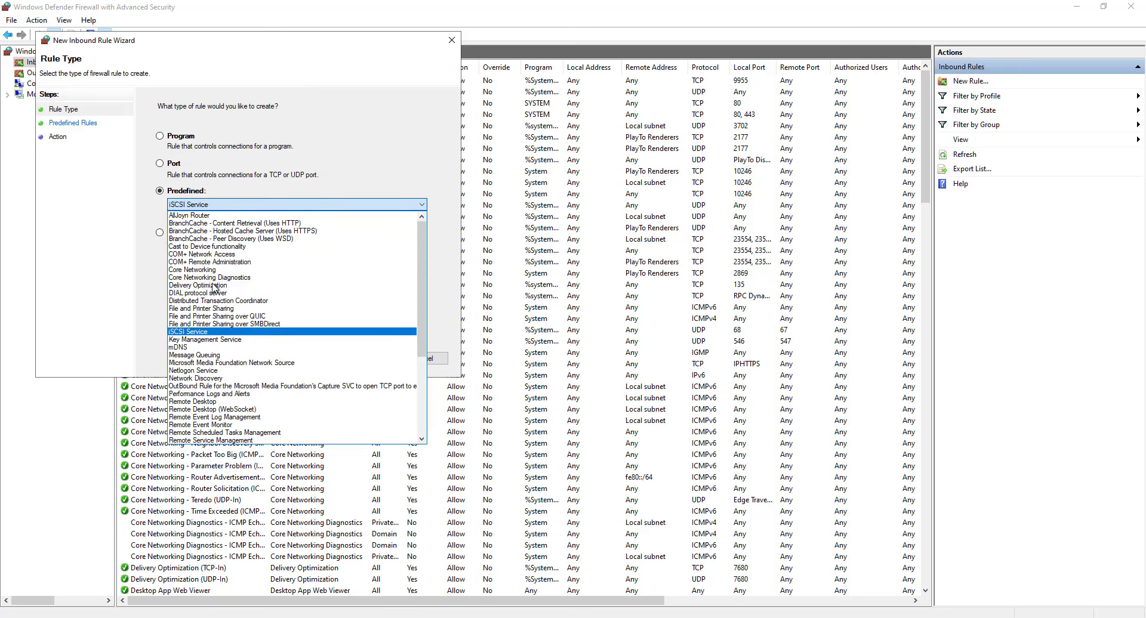
{"action": "left_click", "coordinate": [254, 309]}
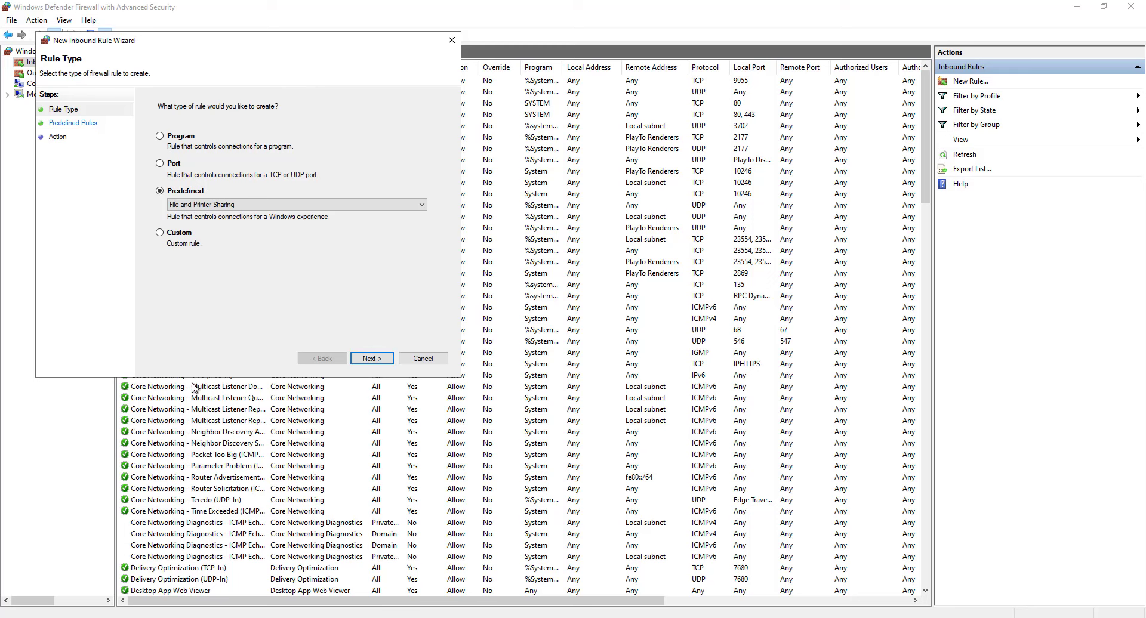
{"action": "left_click", "coordinate": [371, 358]}
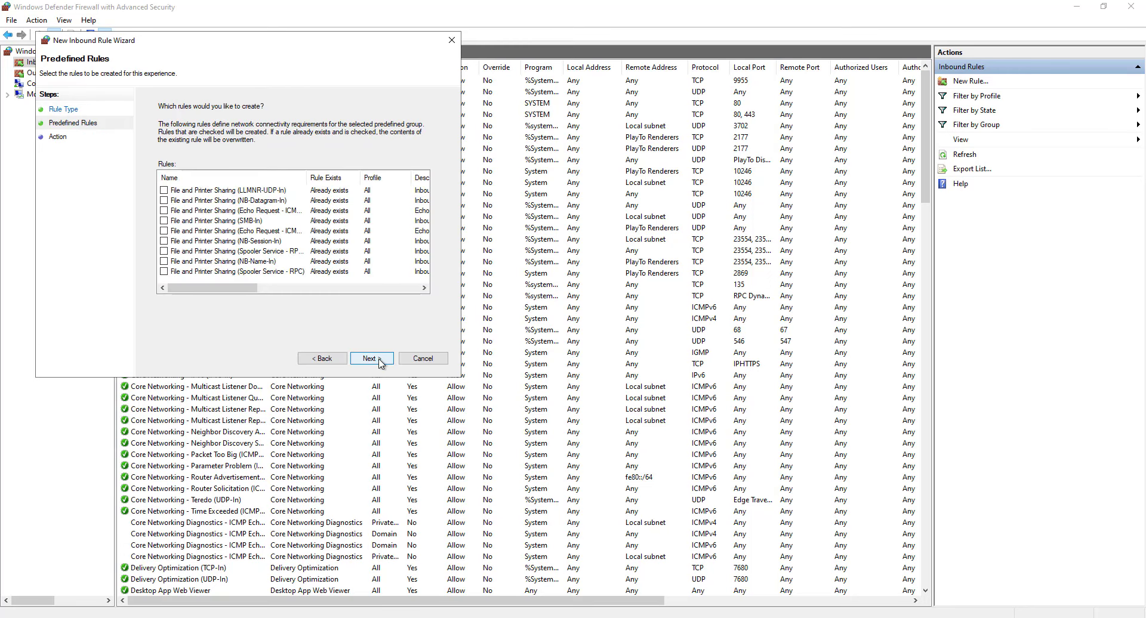
Include every listed File and Printer Sharing inbound rule, allow the connection and create the rules.
{"action": "left_click", "coordinate": [164, 189]}
{"action": "left_click", "coordinate": [163, 200]}
{"action": "left_click", "coordinate": [163, 210]}
{"action": "left_click", "coordinate": [164, 221]}
{"action": "left_click", "coordinate": [163, 231]}
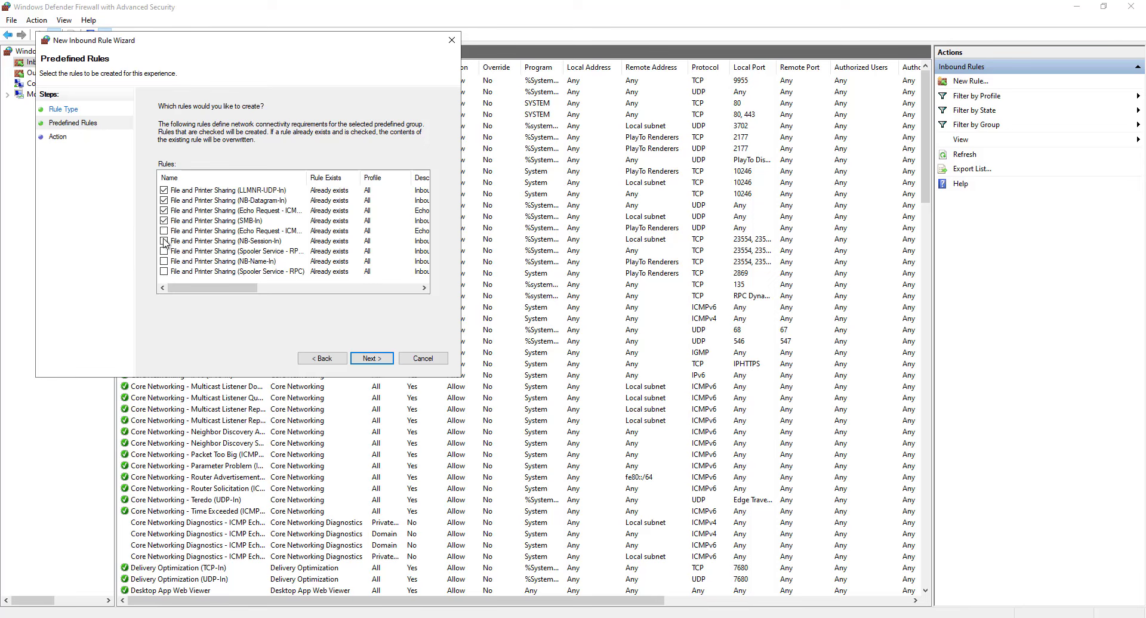
{"action": "left_click", "coordinate": [164, 241]}
{"action": "left_click", "coordinate": [164, 250]}
{"action": "left_click", "coordinate": [164, 261]}
{"action": "left_click", "coordinate": [164, 271]}
{"action": "left_click", "coordinate": [373, 359]}
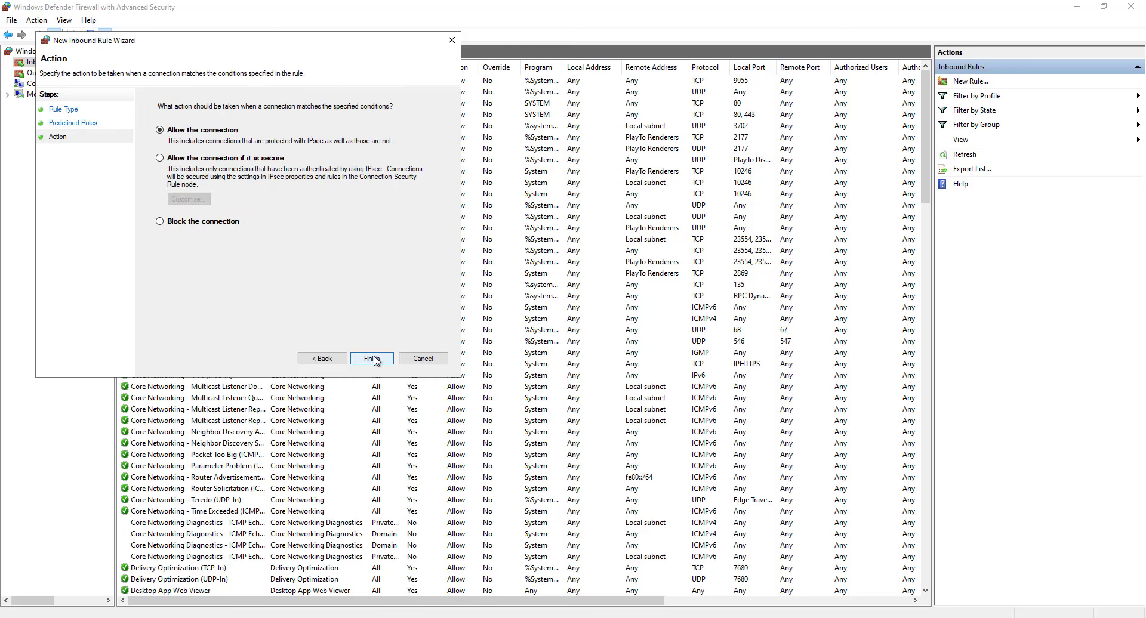
{"action": "left_click", "coordinate": [372, 358]}
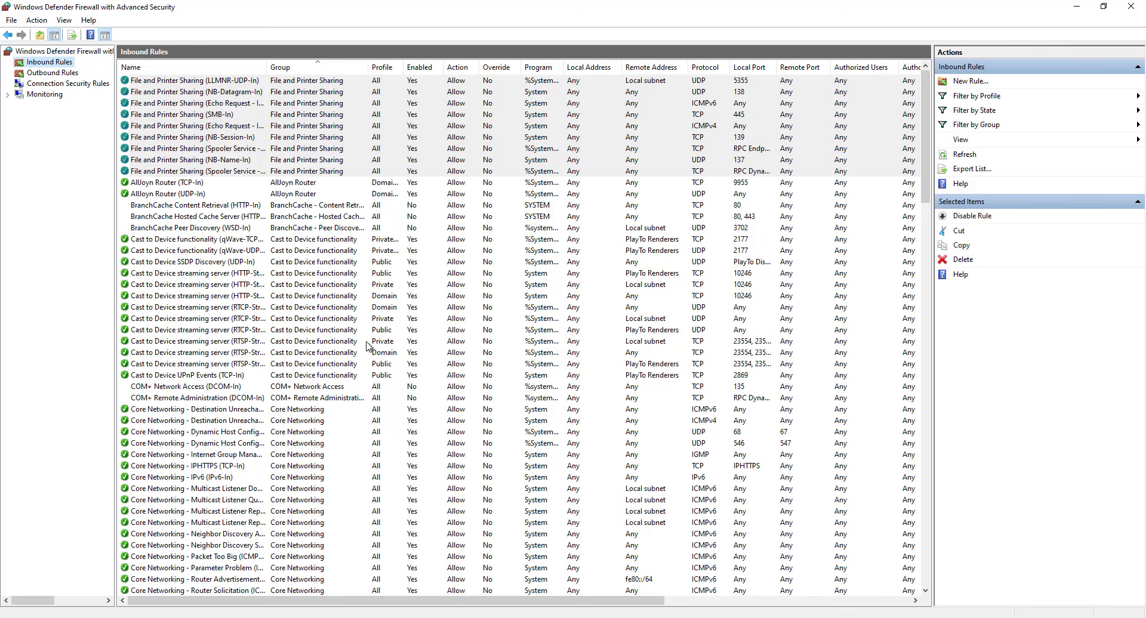
Start a new outbound firewall rule and set its rule type to Predefined.
{"action": "right_click", "coordinate": [64, 73]}
{"action": "left_click", "coordinate": [49, 177]}
{"action": "left_click", "coordinate": [75, 73]}
{"action": "right_click", "coordinate": [74, 72]}
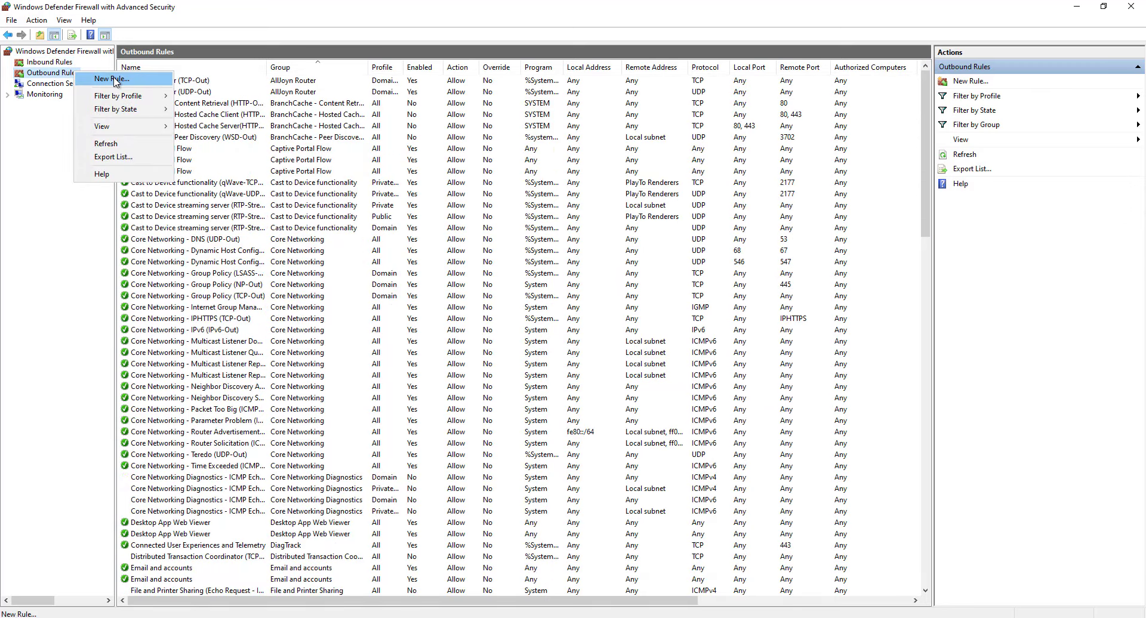
{"action": "left_click", "coordinate": [116, 81]}
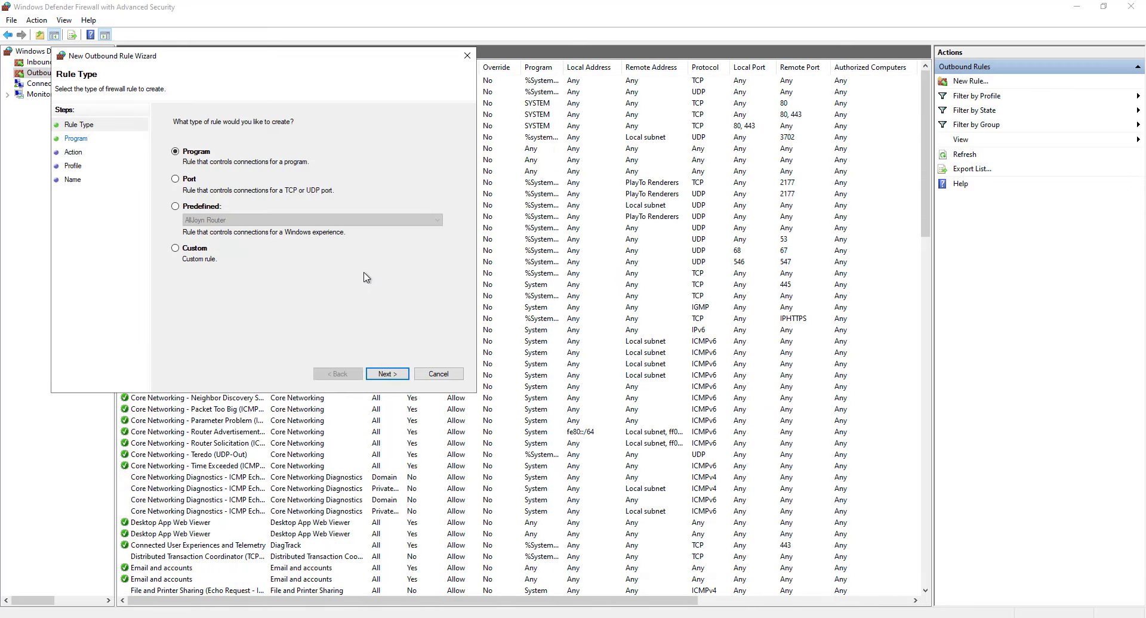
{"action": "left_click", "coordinate": [178, 206]}
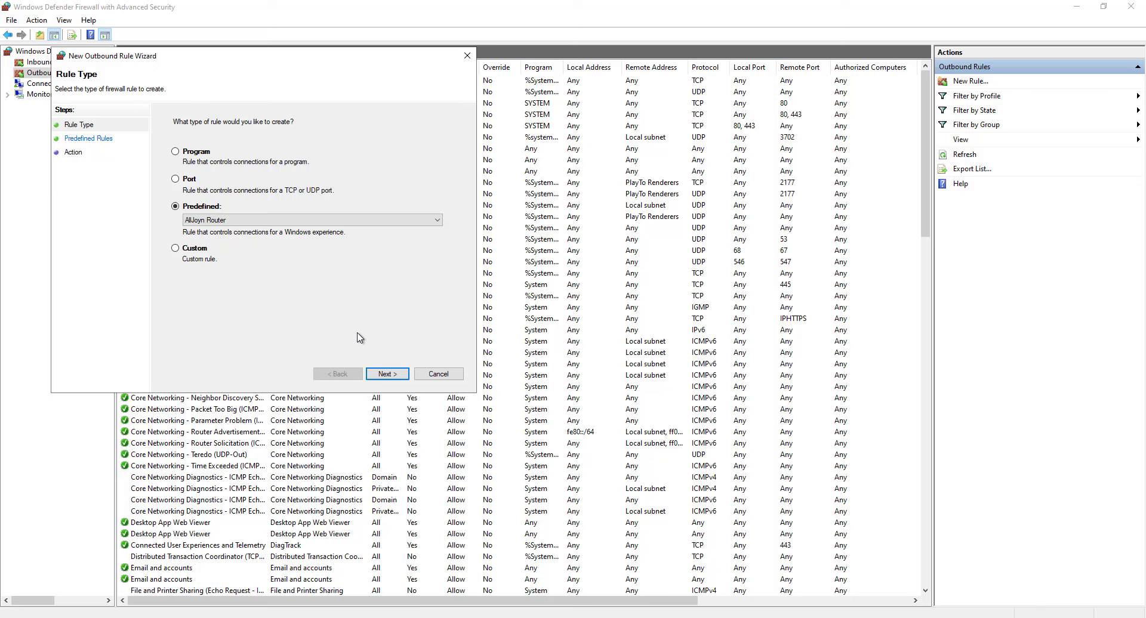
{"action": "left_click", "coordinate": [382, 375]}
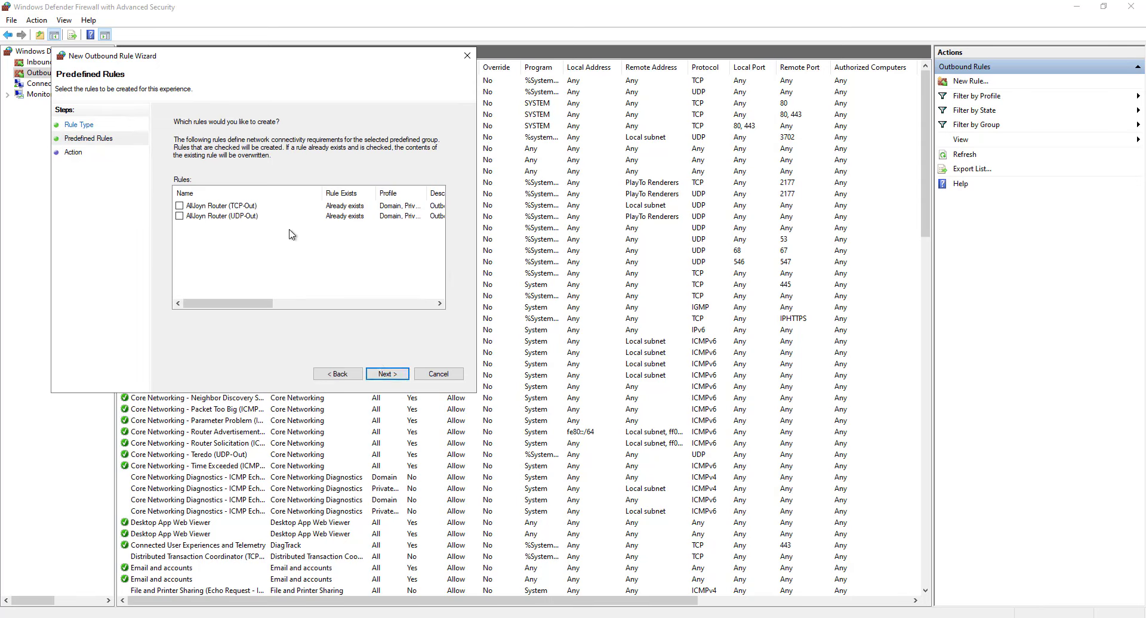
{"action": "left_click", "coordinate": [179, 206]}
{"action": "left_click", "coordinate": [337, 375]}
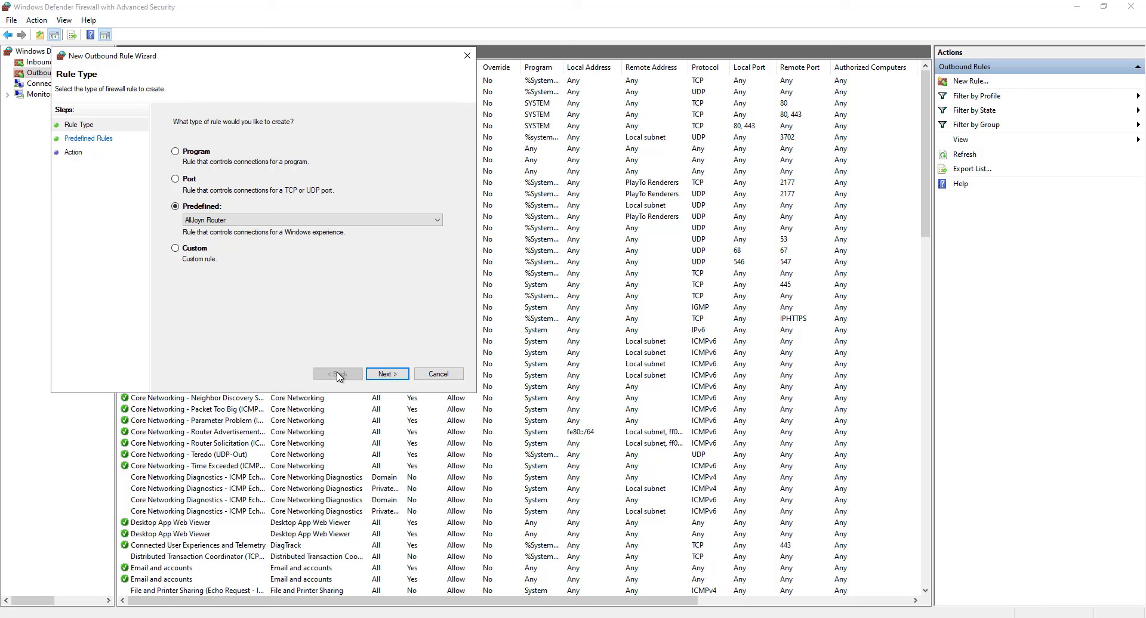
Choose File and Printer Sharing as the predefined group for the outbound rule and proceed to its rule list.
{"action": "left_click", "coordinate": [250, 221]}
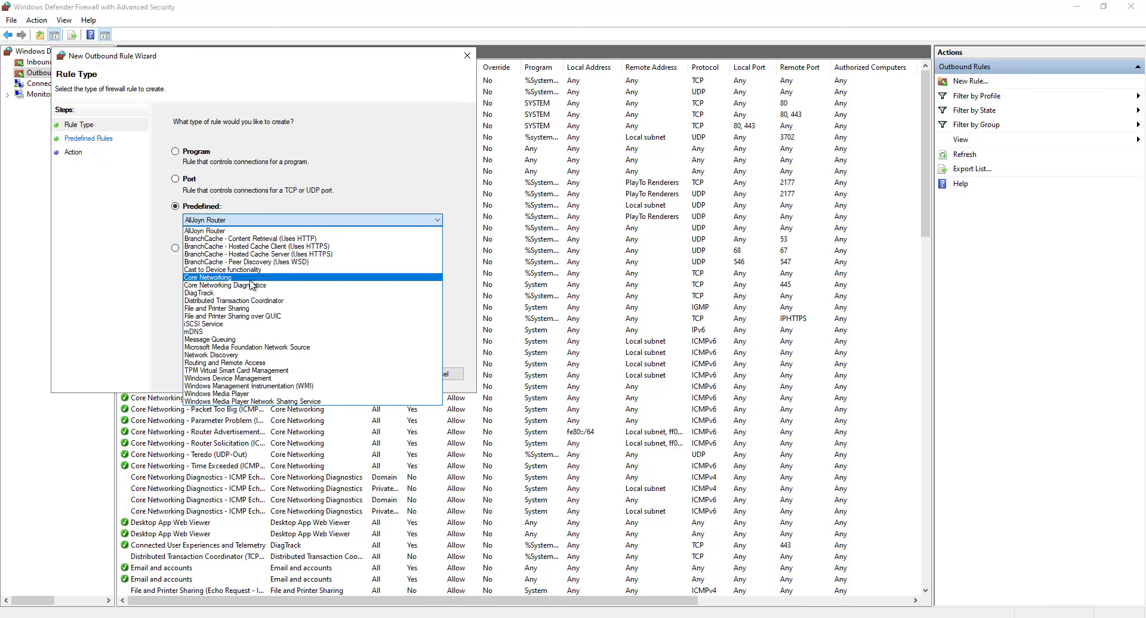
{"action": "key", "text": "i"}
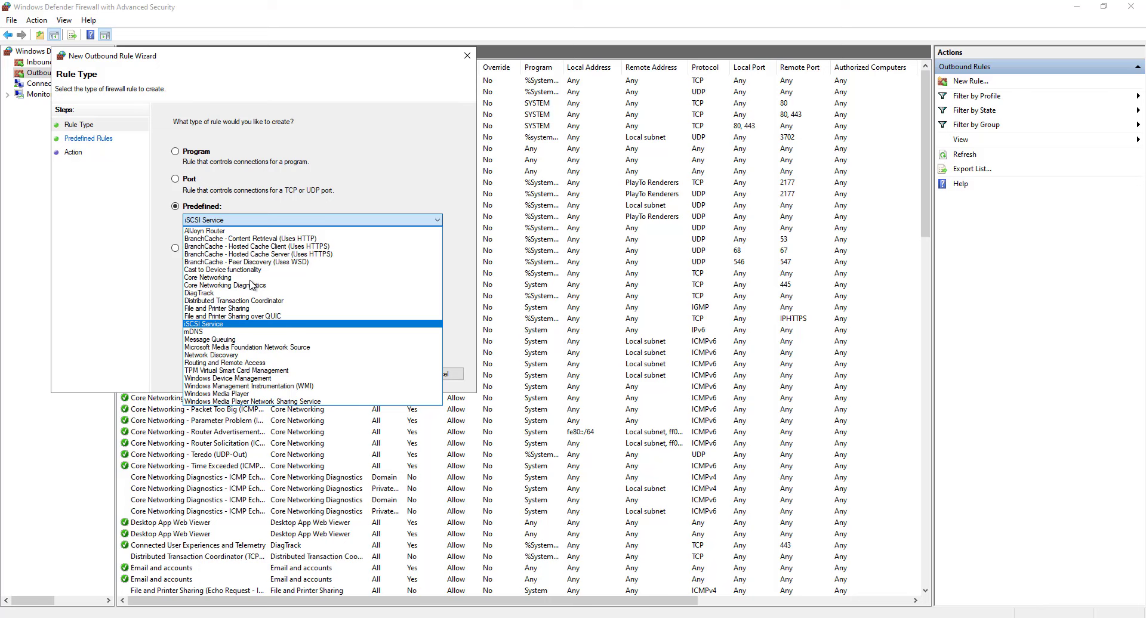
{"action": "left_click", "coordinate": [245, 309]}
{"action": "left_click", "coordinate": [389, 374]}
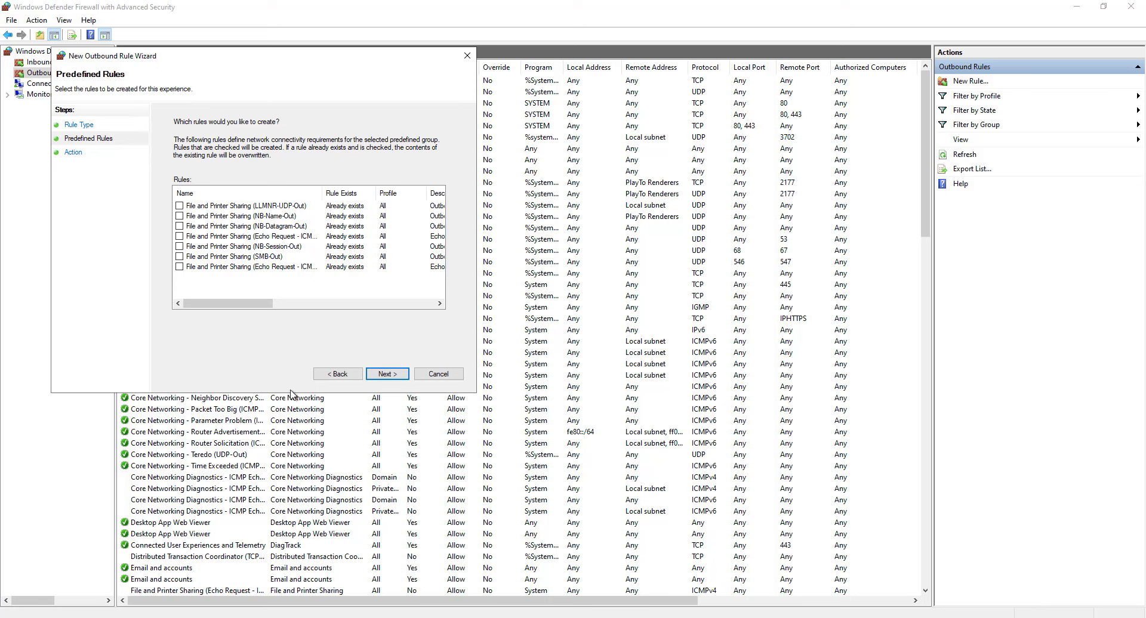
{"action": "left_click", "coordinate": [336, 375]}
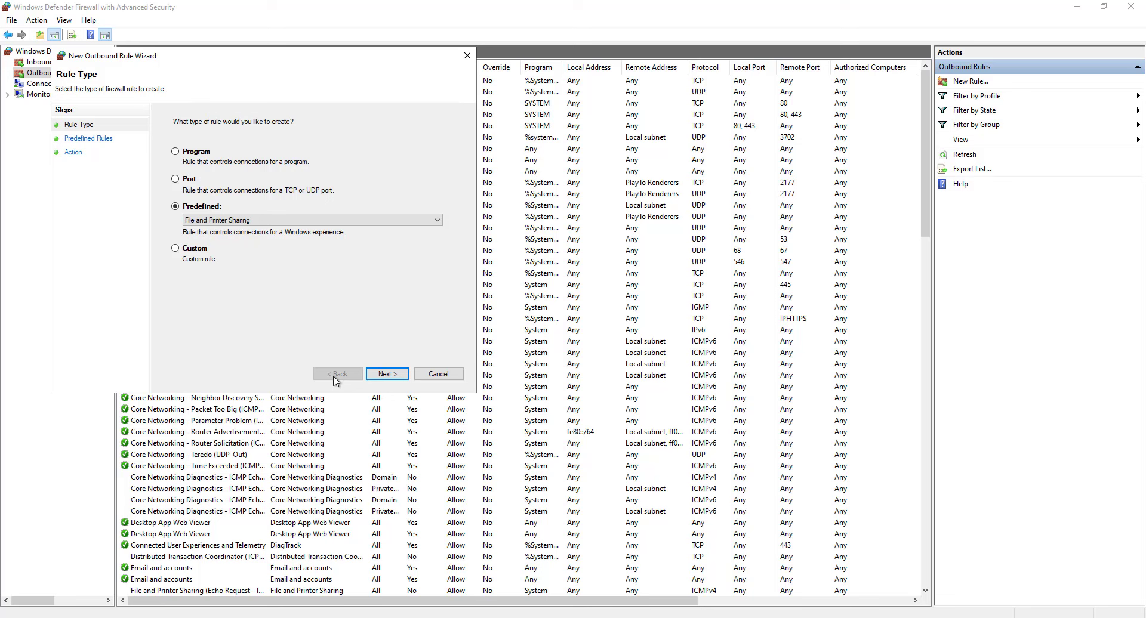
{"action": "left_click", "coordinate": [385, 376]}
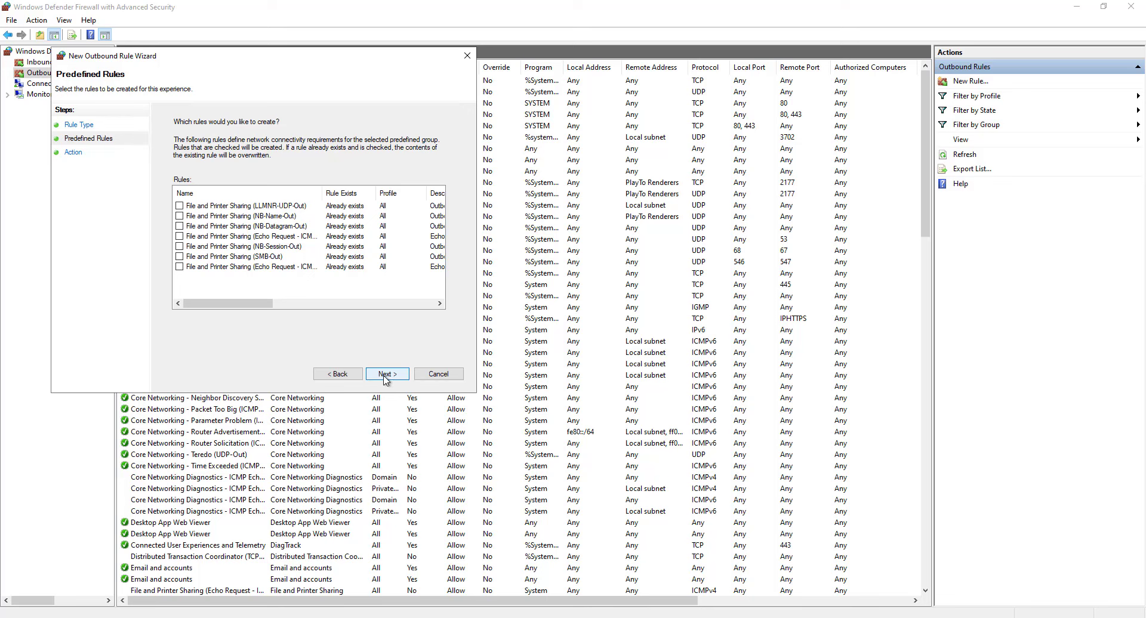
Include all the File and Printer Sharing outbound rules, allow the connection and create them.
{"action": "left_click", "coordinate": [179, 206]}
{"action": "left_click", "coordinate": [179, 216]}
{"action": "left_click", "coordinate": [189, 227]}
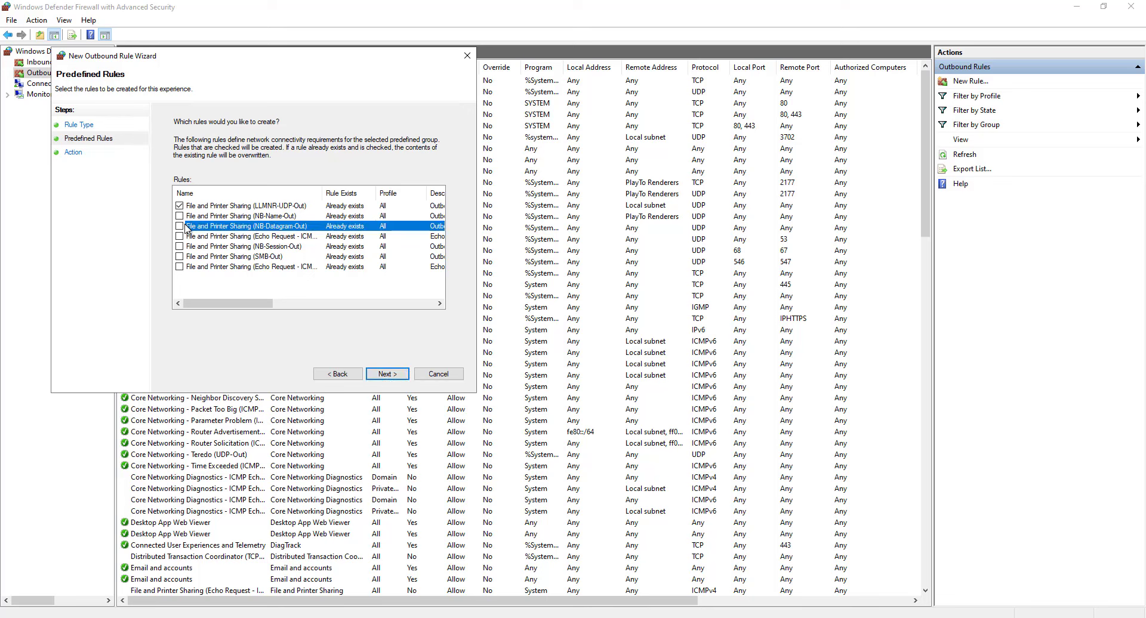
{"action": "left_click", "coordinate": [179, 226]}
{"action": "left_click", "coordinate": [179, 236]}
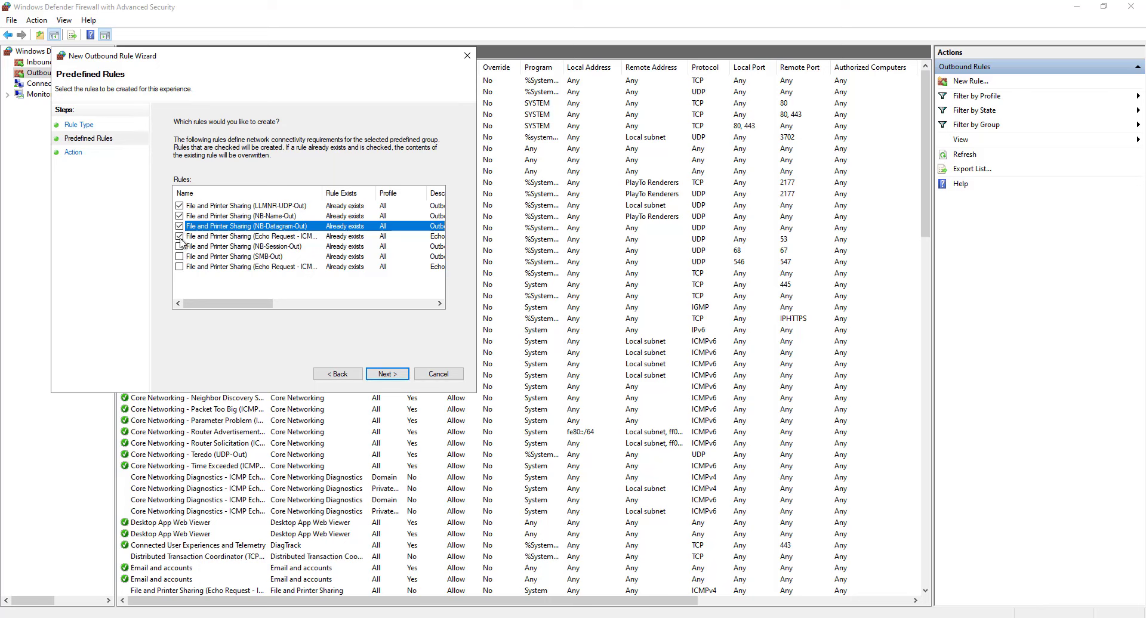
{"action": "left_click", "coordinate": [391, 375]}
{"action": "left_click", "coordinate": [222, 147]}
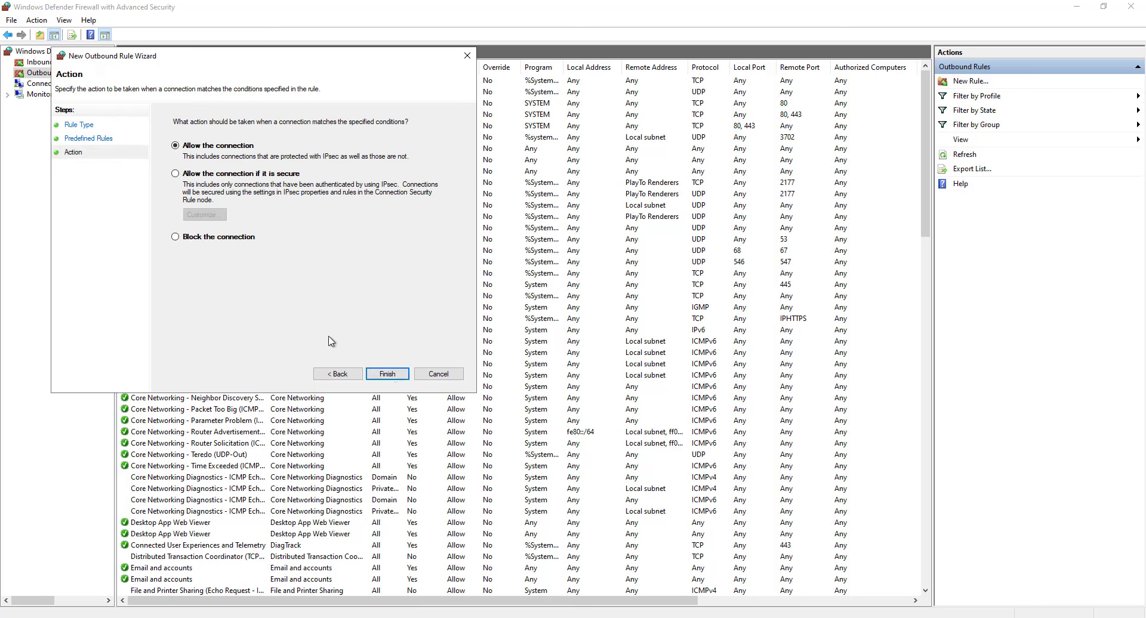
{"action": "left_click", "coordinate": [388, 374]}
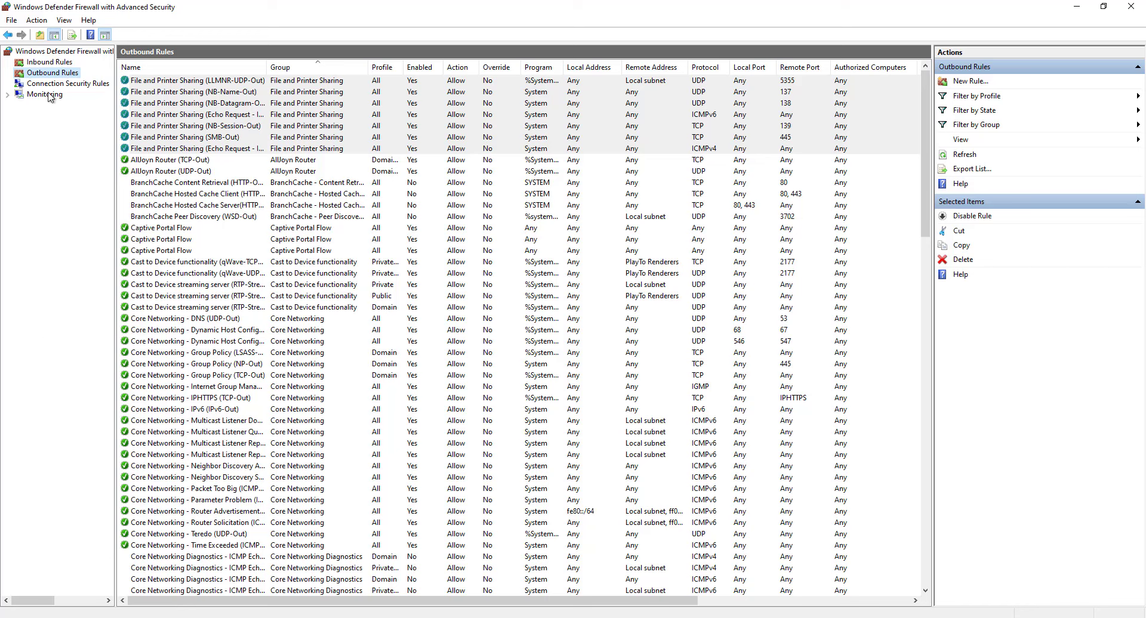
Start another outbound rule based on the predefined Windows Management Instrumentation (WMI) group and proceed to its rule list.
{"action": "right_click", "coordinate": [56, 72]}
{"action": "left_click", "coordinate": [96, 81]}
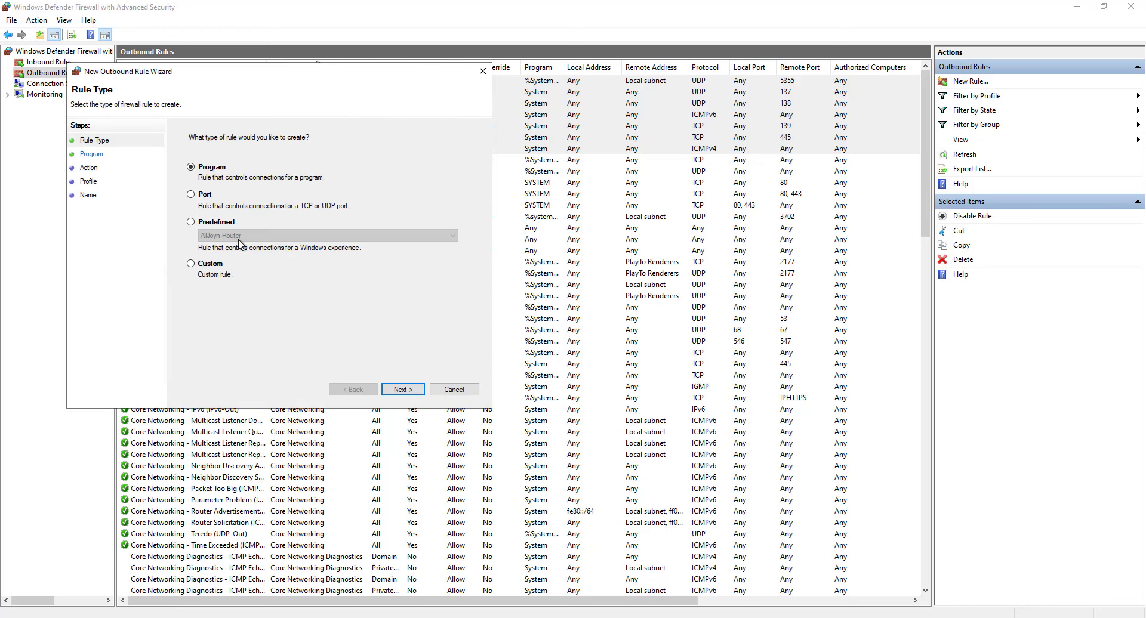
{"action": "left_click", "coordinate": [219, 222]}
{"action": "left_click", "coordinate": [247, 237]}
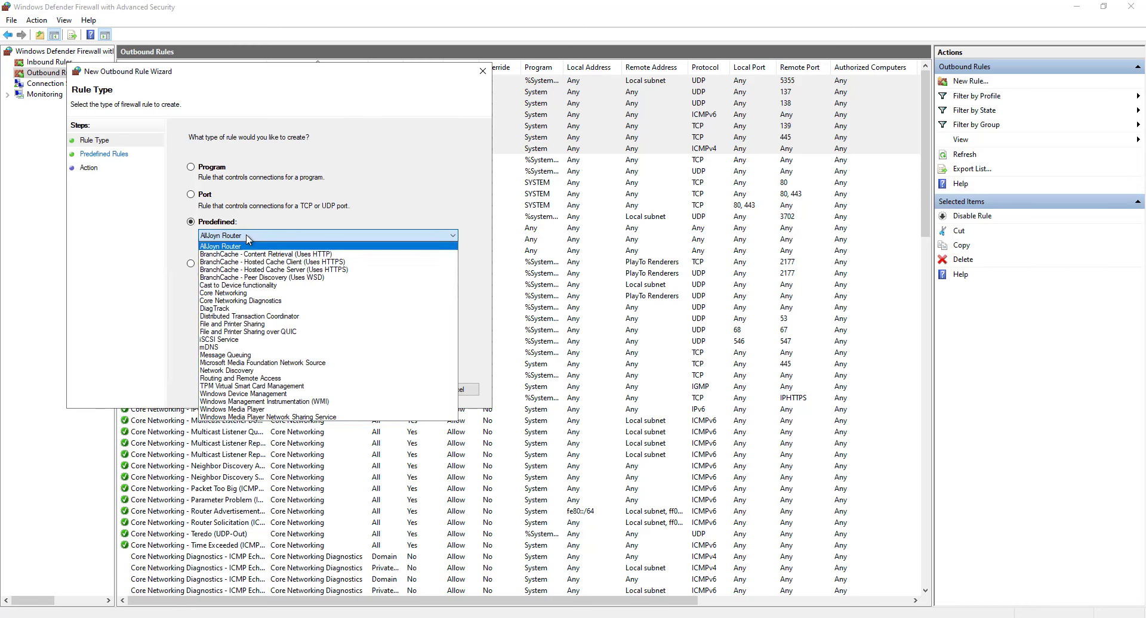
{"action": "key", "text": "w"}
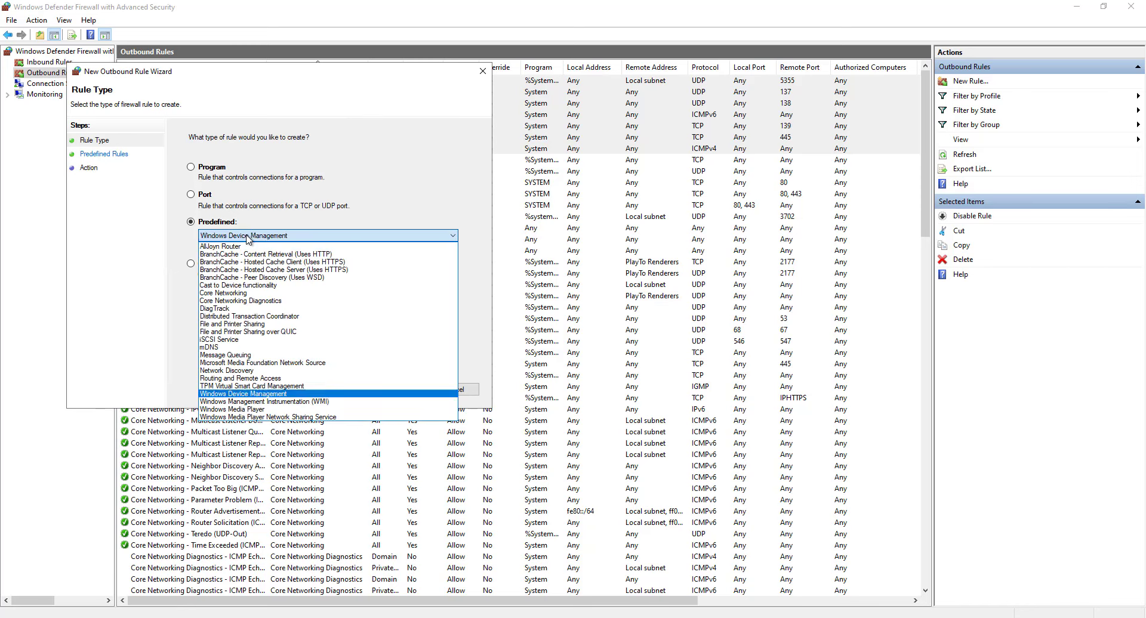
{"action": "key", "text": "i"}
{"action": "key", "text": "w"}
{"action": "left_click", "coordinate": [301, 403]}
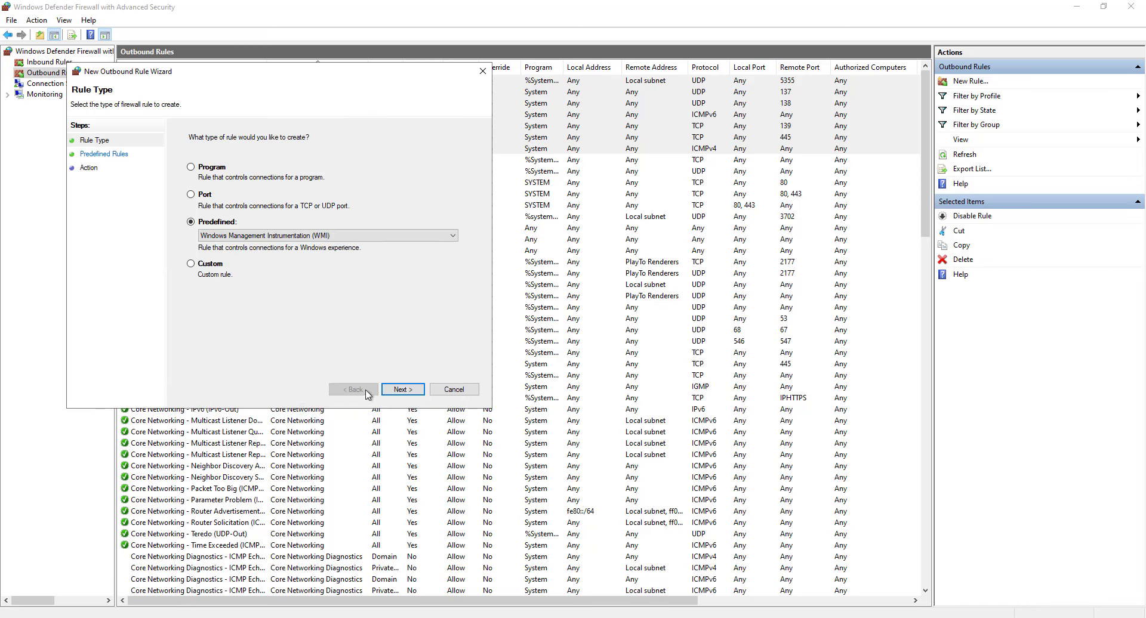
{"action": "left_click", "coordinate": [401, 389]}
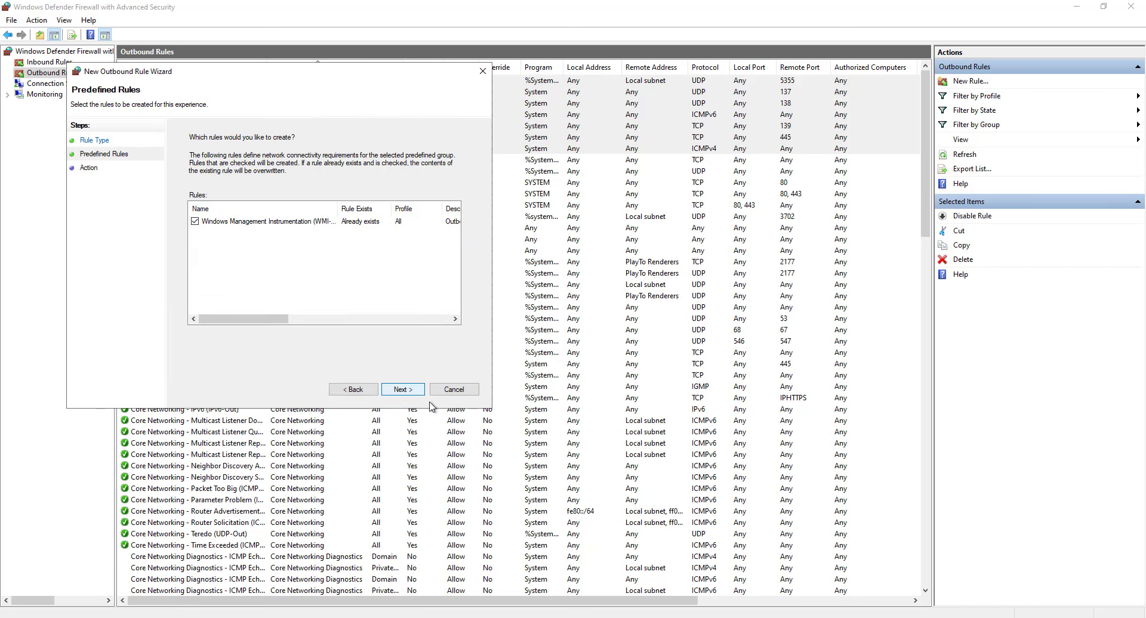
Keep the WMI outbound rule included, set its action to allow the connection and create it.
{"action": "left_click", "coordinate": [403, 390]}
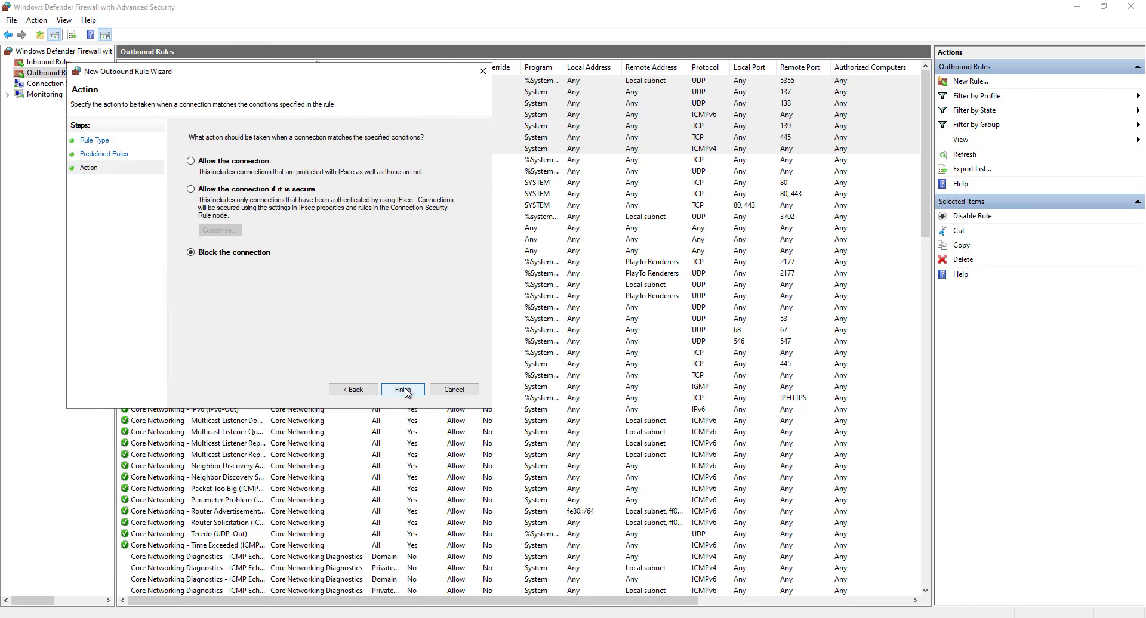
{"action": "left_click", "coordinate": [219, 163]}
{"action": "left_click", "coordinate": [402, 390]}
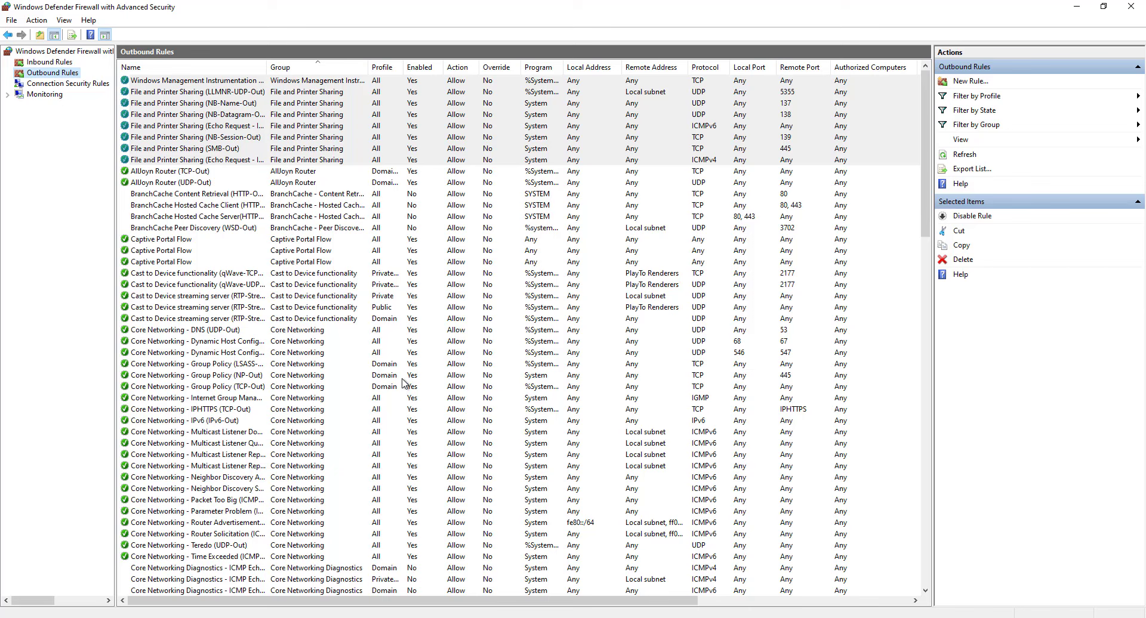
Start a new inbound port rule for TCP with the specific local port 1433 and proceed to its action.
{"action": "left_click", "coordinate": [60, 62]}
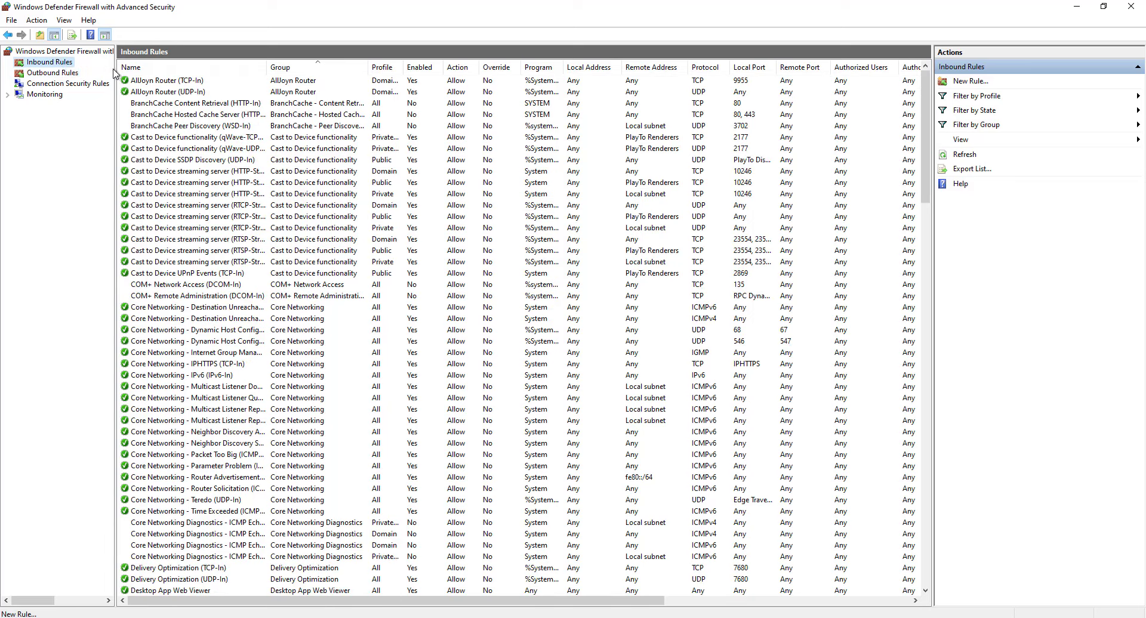
{"action": "right_click", "coordinate": [58, 61]}
{"action": "left_click", "coordinate": [83, 68]}
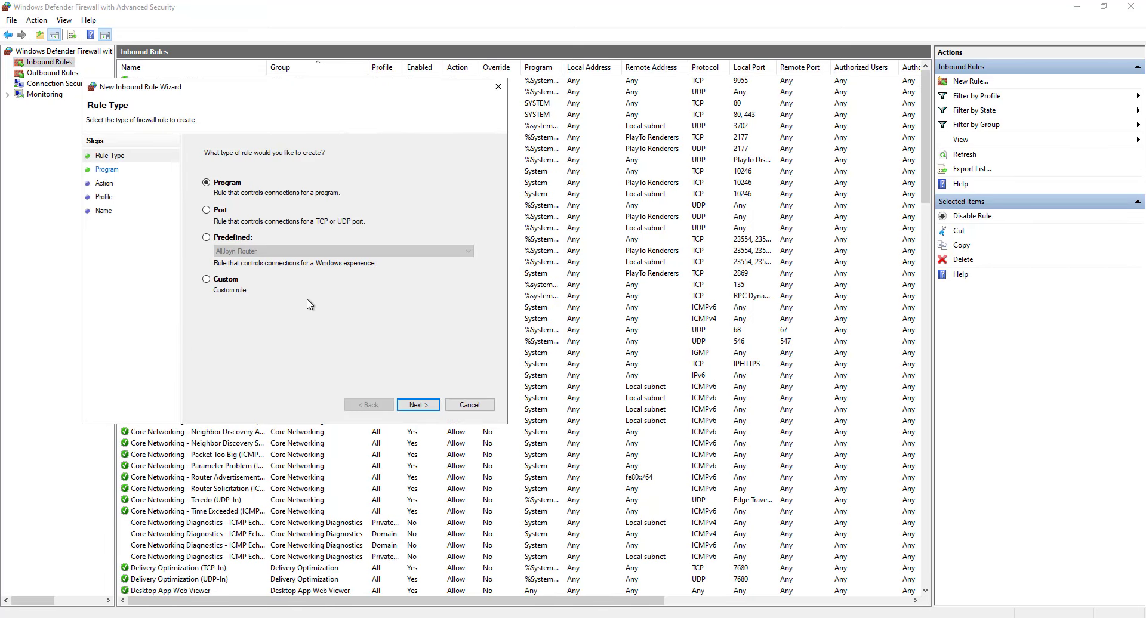
{"action": "left_click", "coordinate": [219, 213]}
{"action": "left_click", "coordinate": [416, 406]}
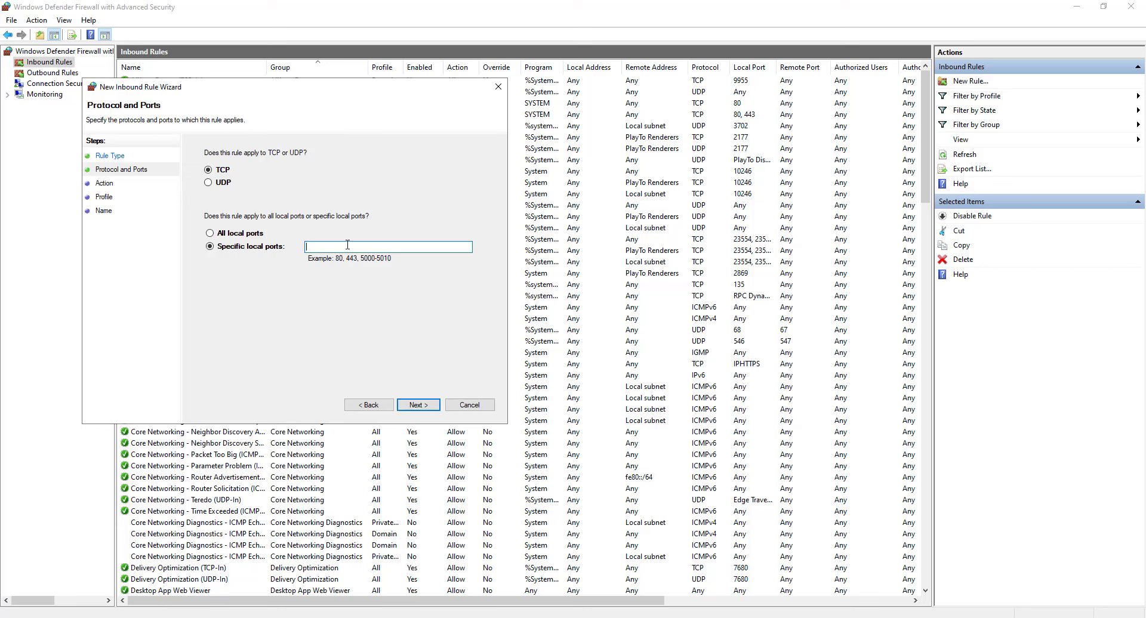
{"action": "type", "text": "1433"}
{"action": "left_click", "coordinate": [424, 410]}
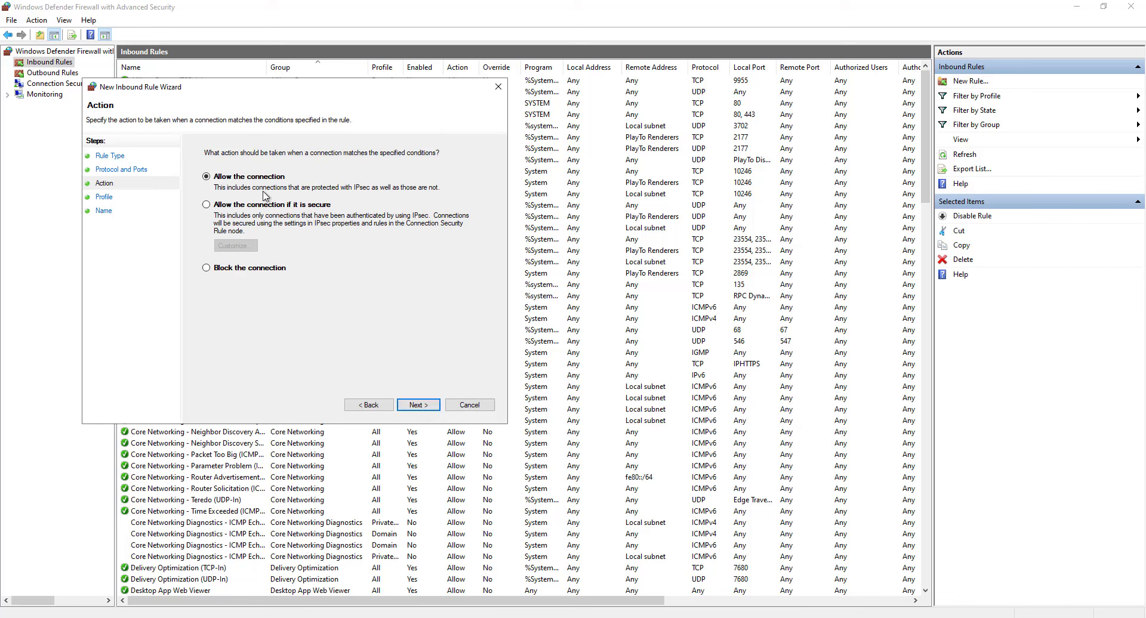
Allow the connection for the port 1433 rule on all profiles, name it TCP Indound 1433 and create it.
{"action": "left_click", "coordinate": [416, 405]}
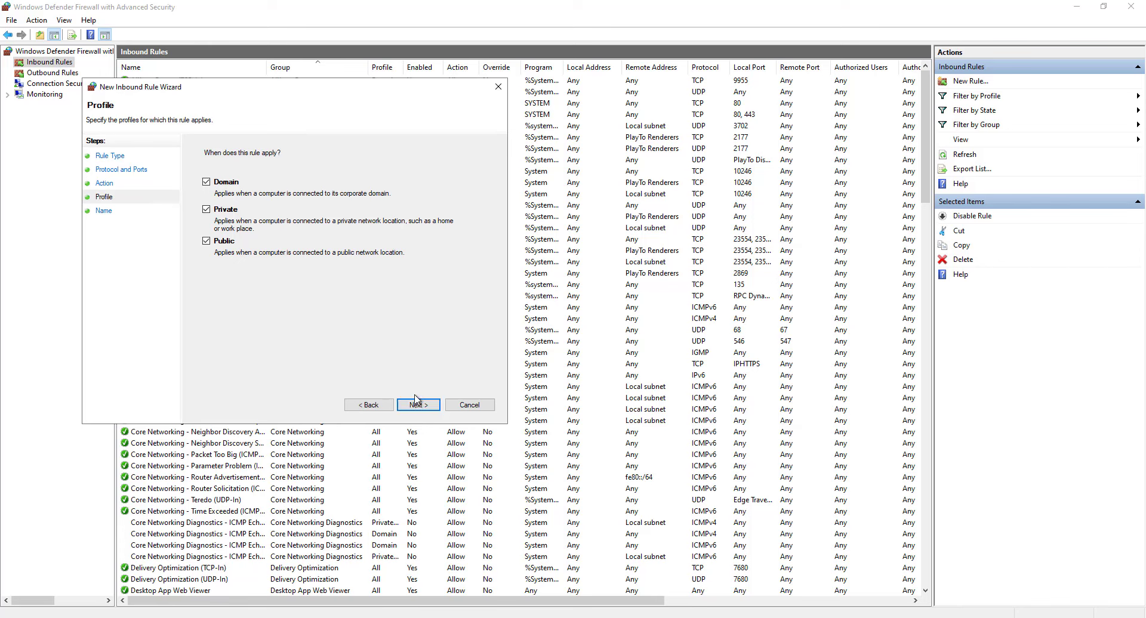
{"action": "left_click", "coordinate": [418, 406]}
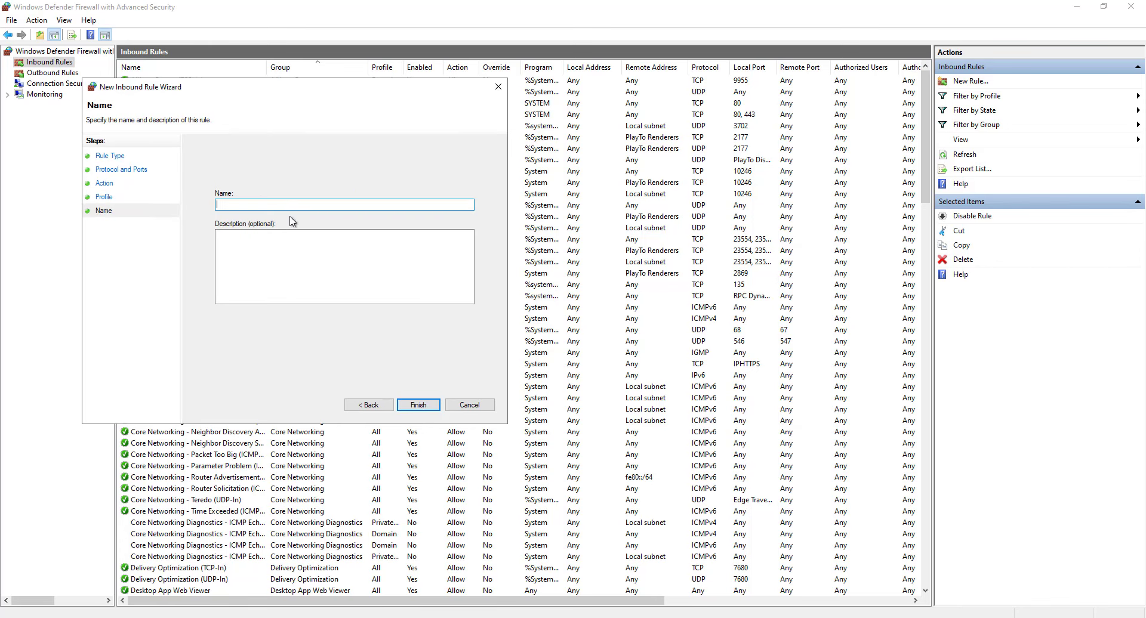
{"action": "type", "text": "TCP Indound 1433"}
{"action": "left_click", "coordinate": [418, 405]}
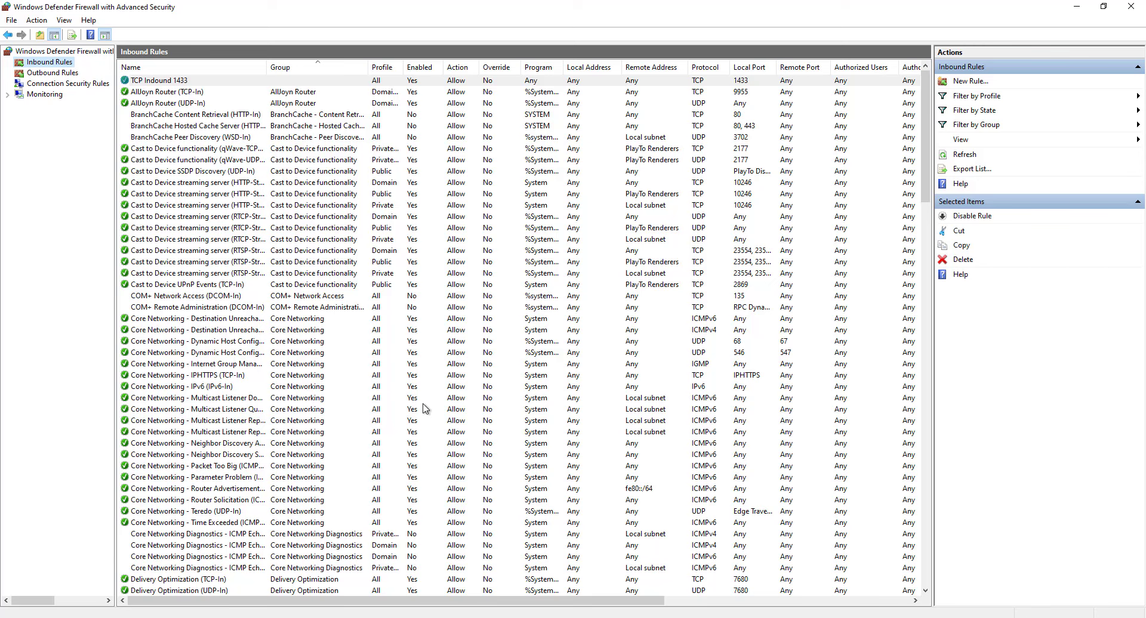
Start another inbound port rule for TCP with the specific local port 4022 and proceed to its action.
{"action": "right_click", "coordinate": [56, 64]}
{"action": "left_click", "coordinate": [116, 80]}
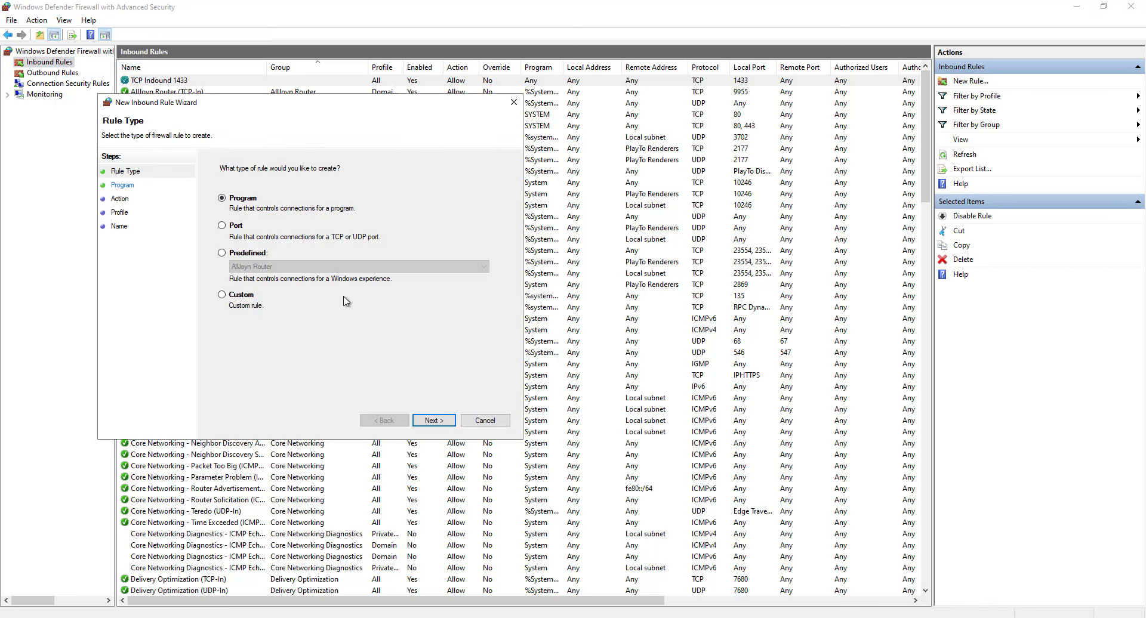
{"action": "left_click", "coordinate": [242, 229]}
{"action": "left_click", "coordinate": [436, 421]}
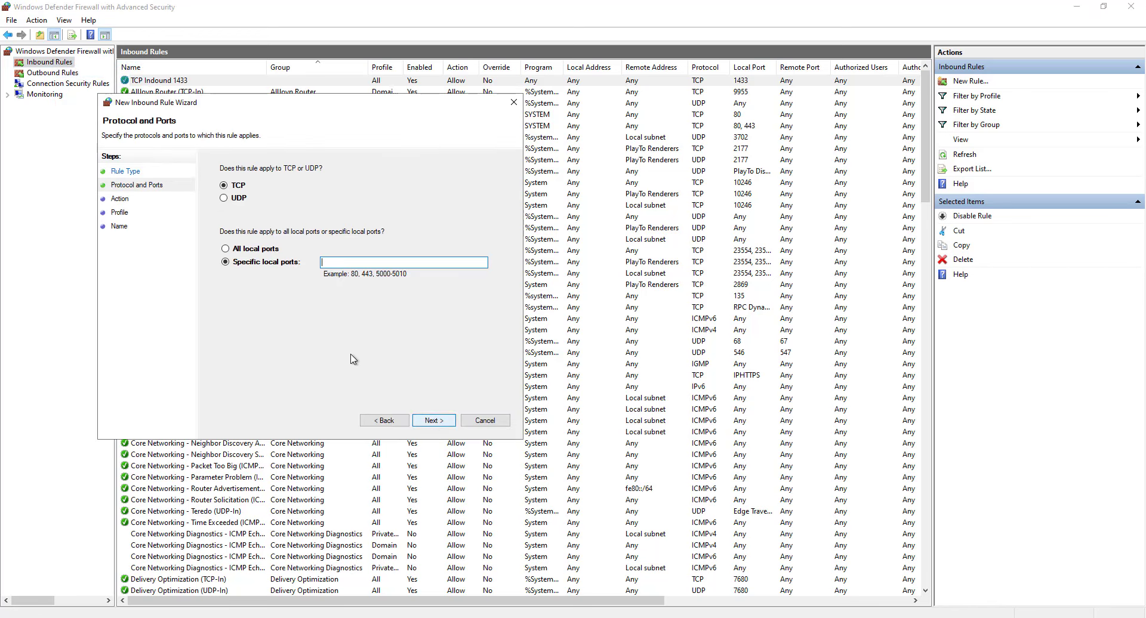
{"action": "type", "text": "4022"}
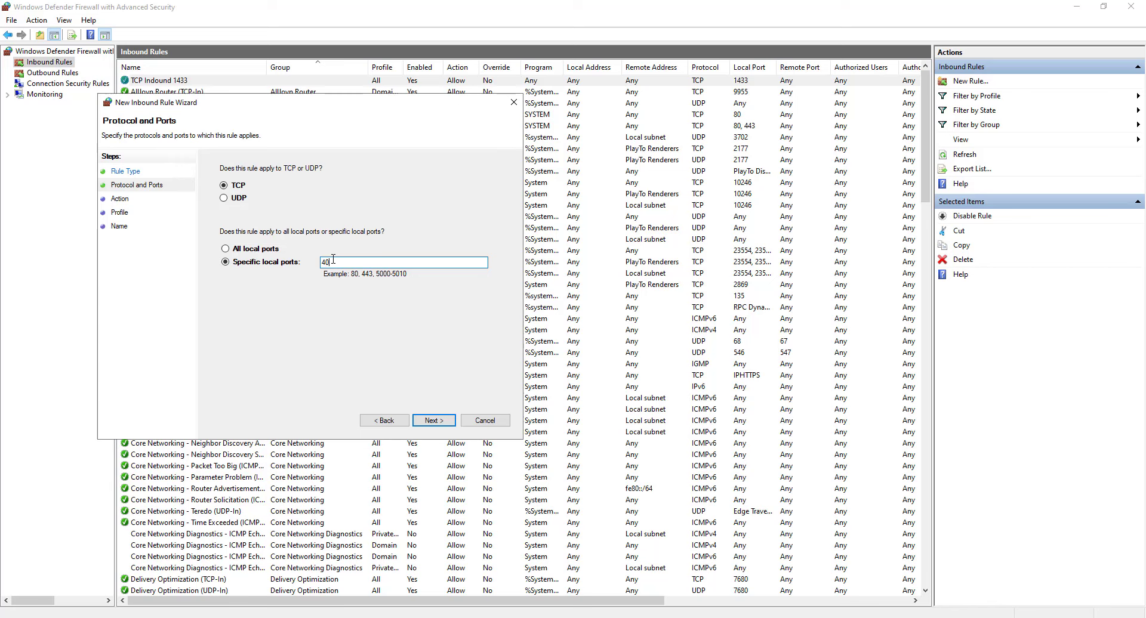
{"action": "left_click", "coordinate": [435, 421]}
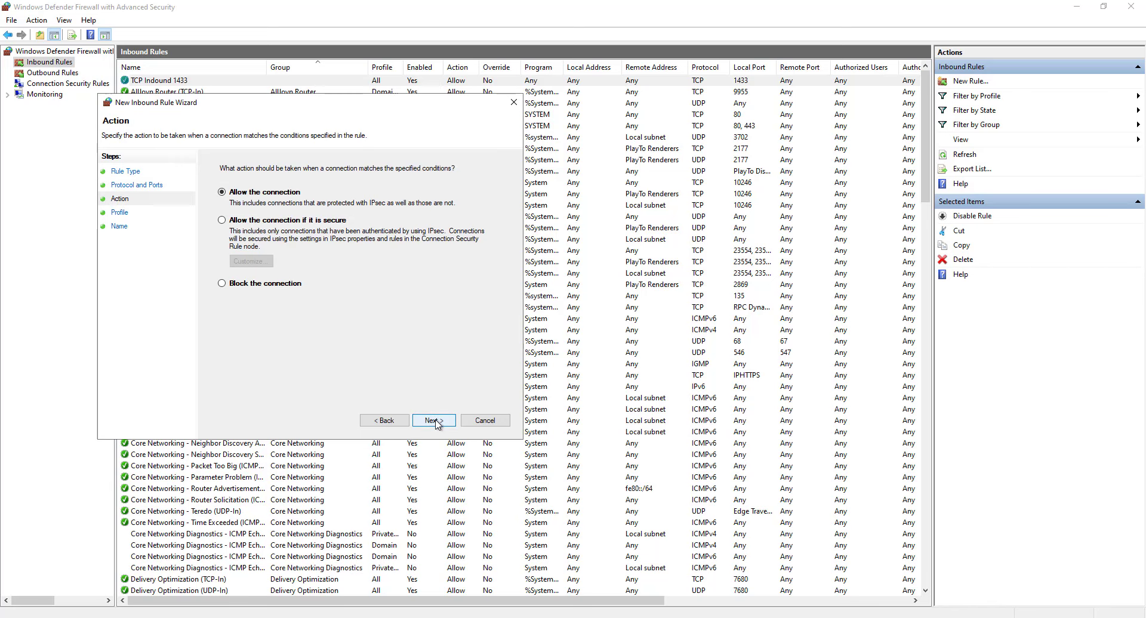
Allow the connection for the port 4022 rule on all profiles, name it TCP inbound 4022 and create it.
{"action": "left_click", "coordinate": [435, 420]}
{"action": "left_click", "coordinate": [437, 421]}
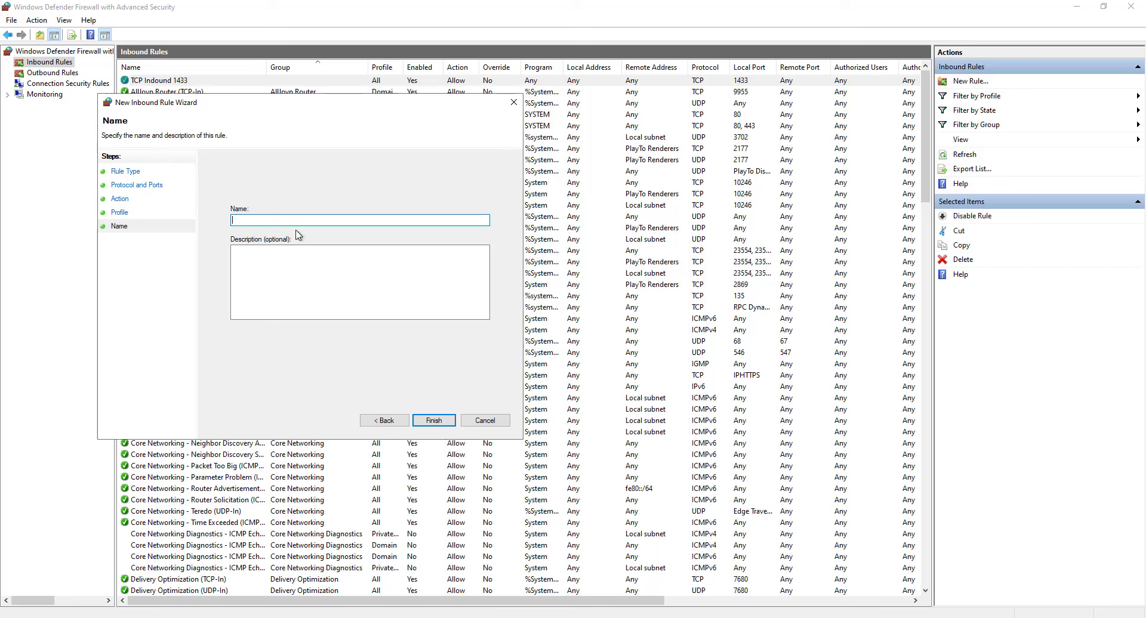
{"action": "type", "text": "TCP Inbound 4022"}
{"action": "left_click", "coordinate": [434, 422]}
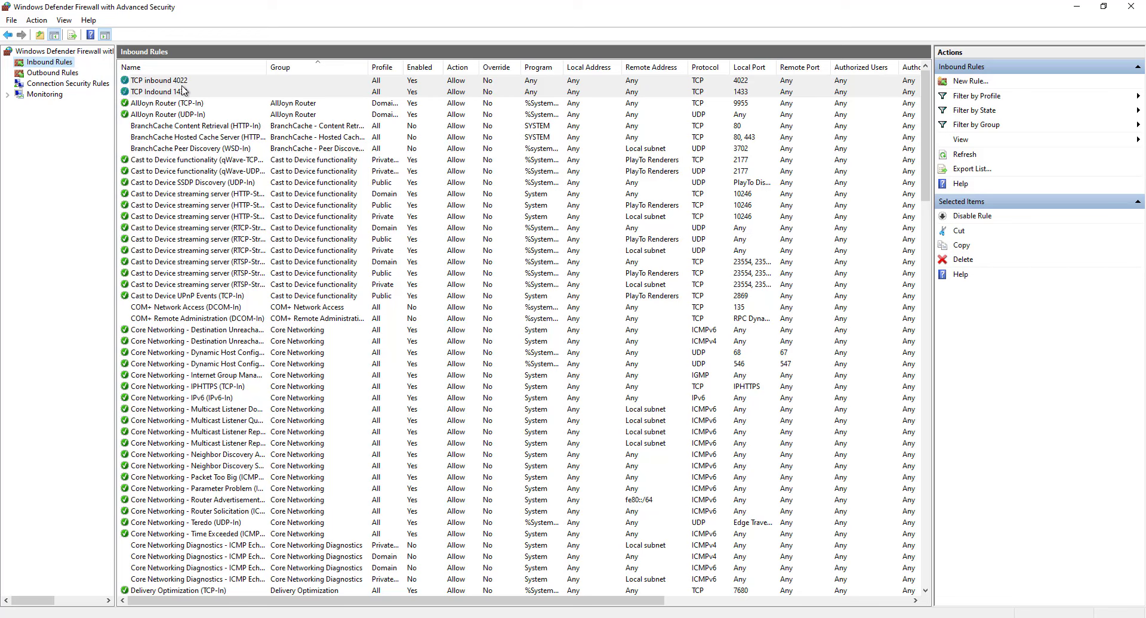
Switch to File Explorer and launch the splash application from C:\SCCM\sccm\cd.retail.LN, leaving only the Configuration Manager installer in view.
{"action": "left_click", "coordinate": [1076, 7]}
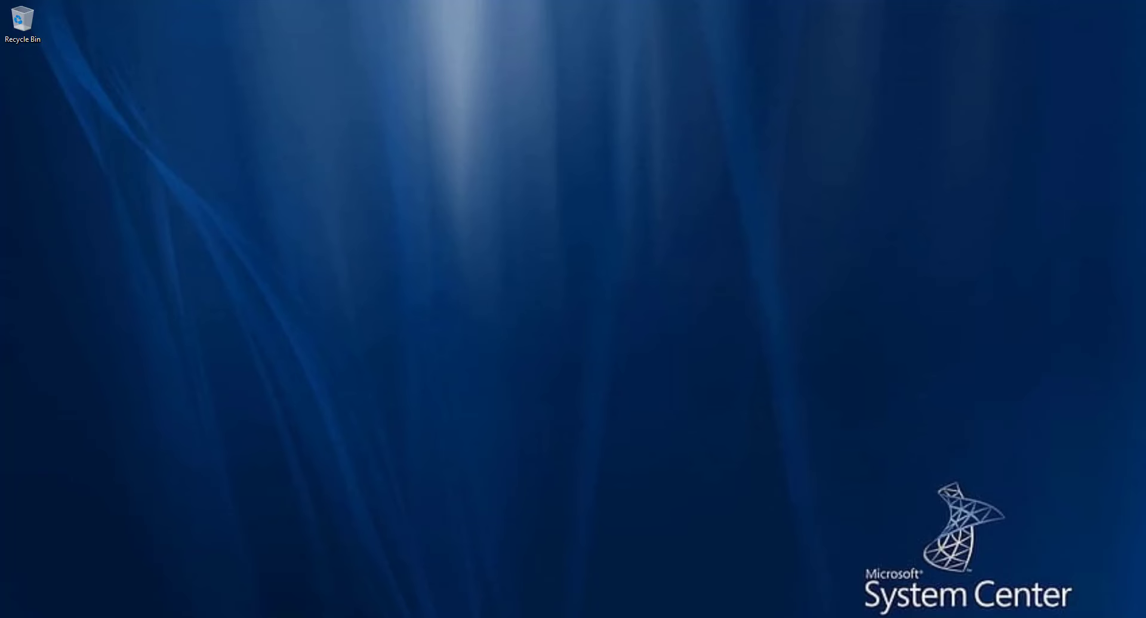
{"action": "key", "text": "super+x"}
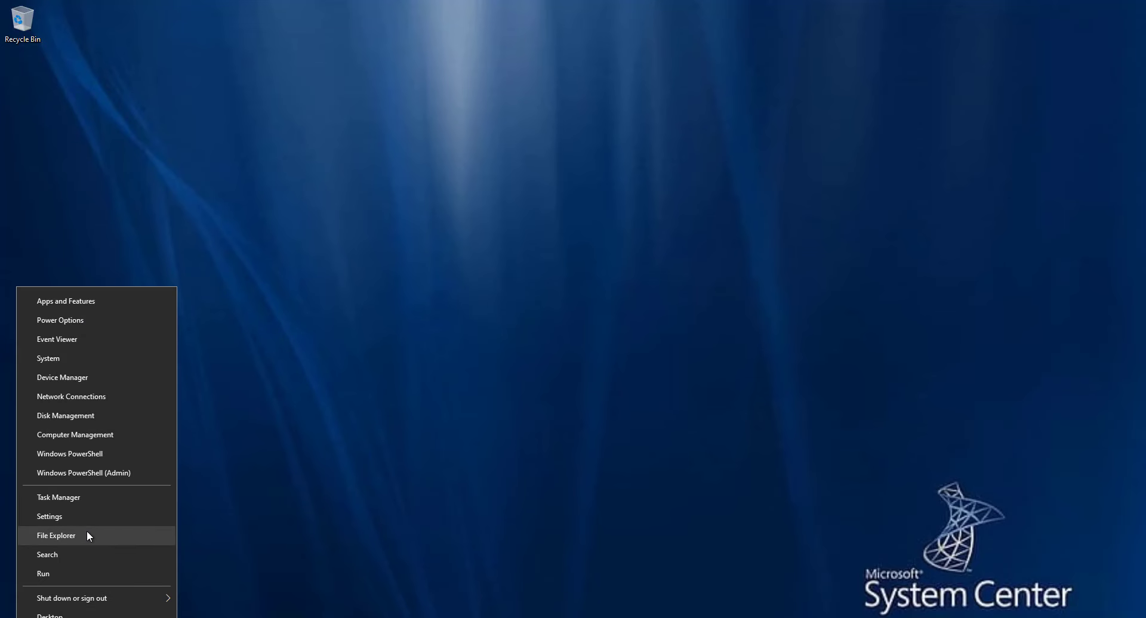
{"action": "left_click", "coordinate": [88, 534]}
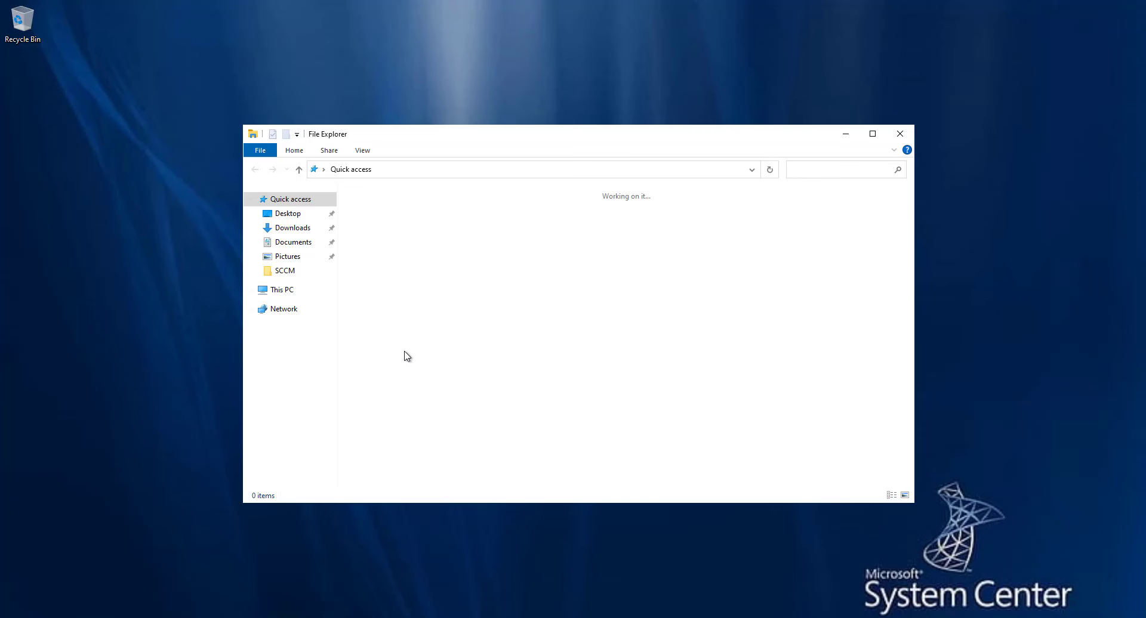
{"action": "left_click", "coordinate": [284, 271]}
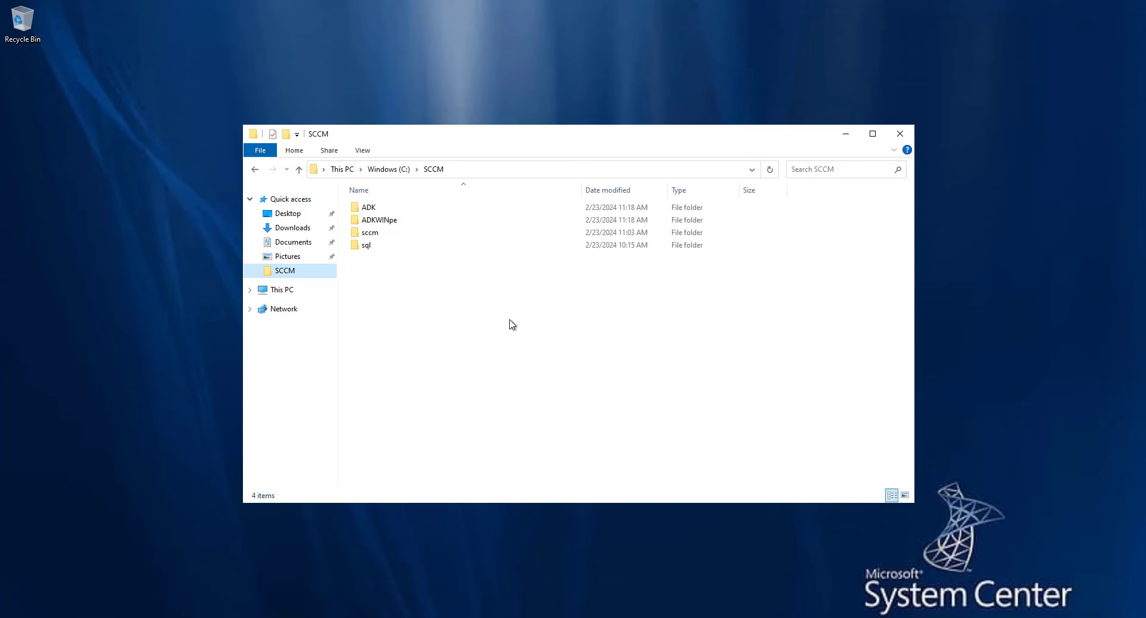
{"action": "double_click", "coordinate": [394, 234]}
{"action": "double_click", "coordinate": [391, 209]}
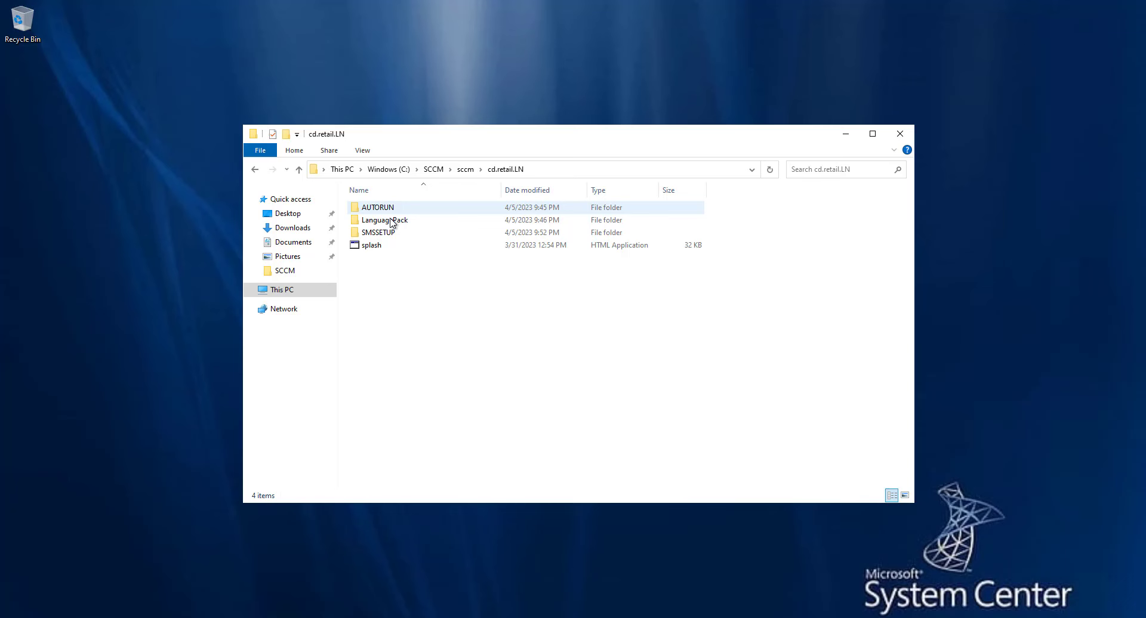
{"action": "double_click", "coordinate": [371, 247]}
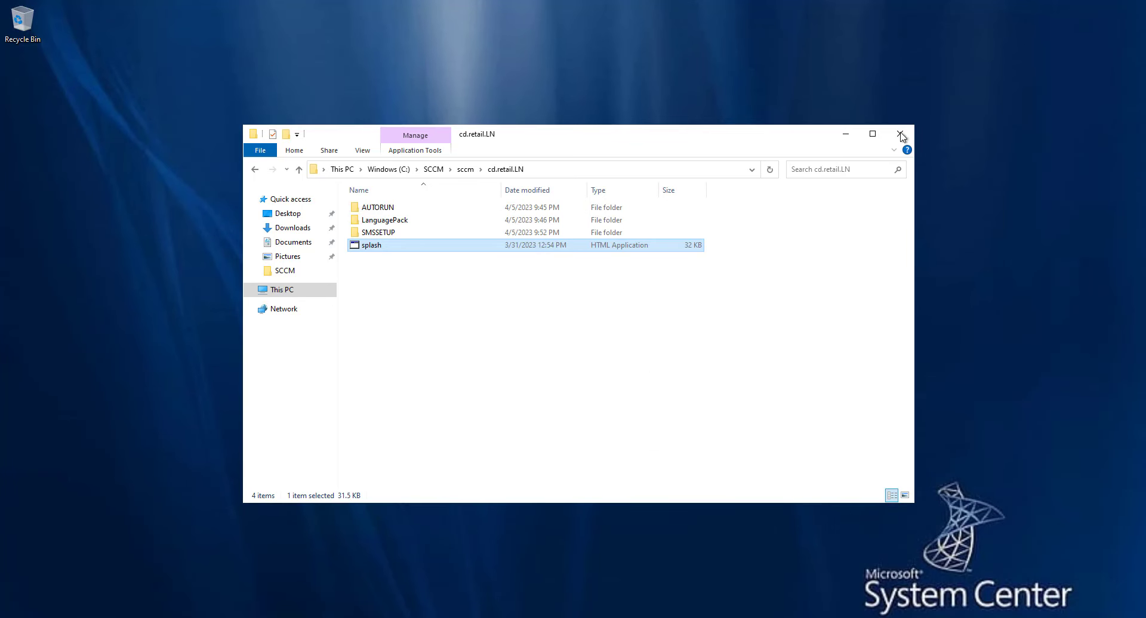
{"action": "left_click", "coordinate": [845, 134]}
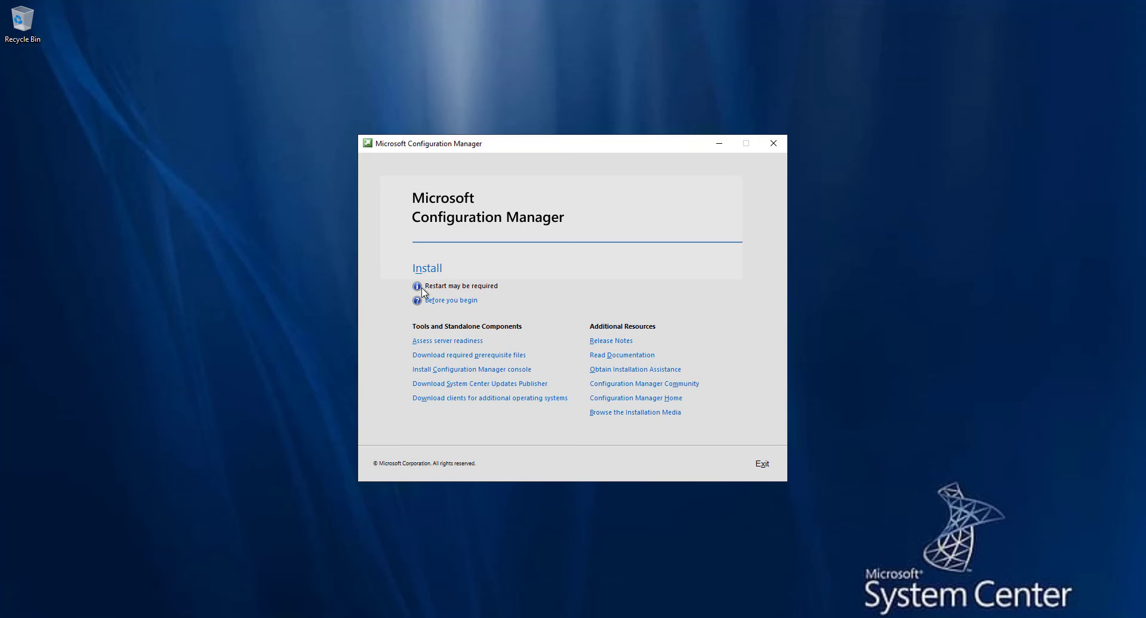
Start the Configuration Manager installation as a primary site with typical stand-alone options and accept the stand-alone site confirmation.
{"action": "left_click", "coordinate": [434, 269]}
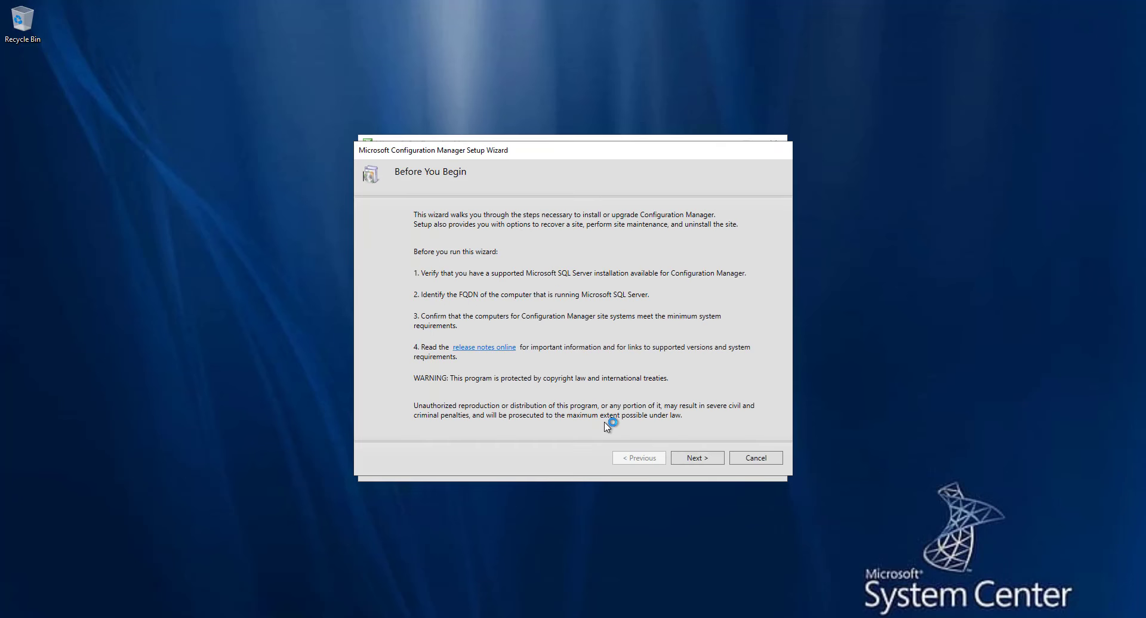
{"action": "left_click", "coordinate": [695, 460]}
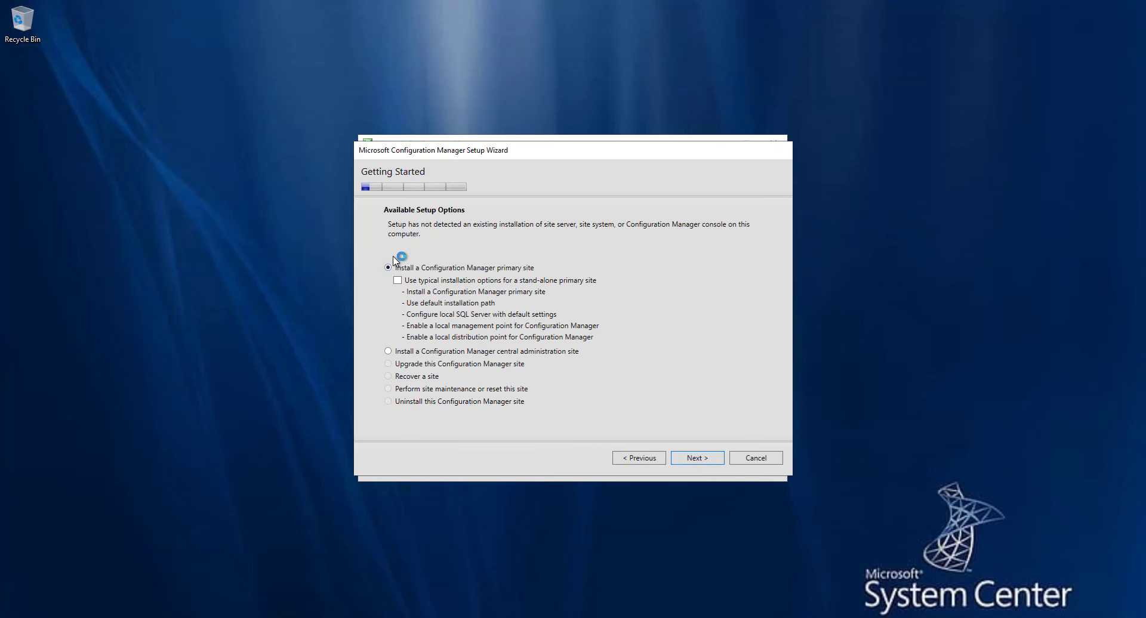
{"action": "left_click", "coordinate": [479, 285]}
{"action": "left_click", "coordinate": [695, 456]}
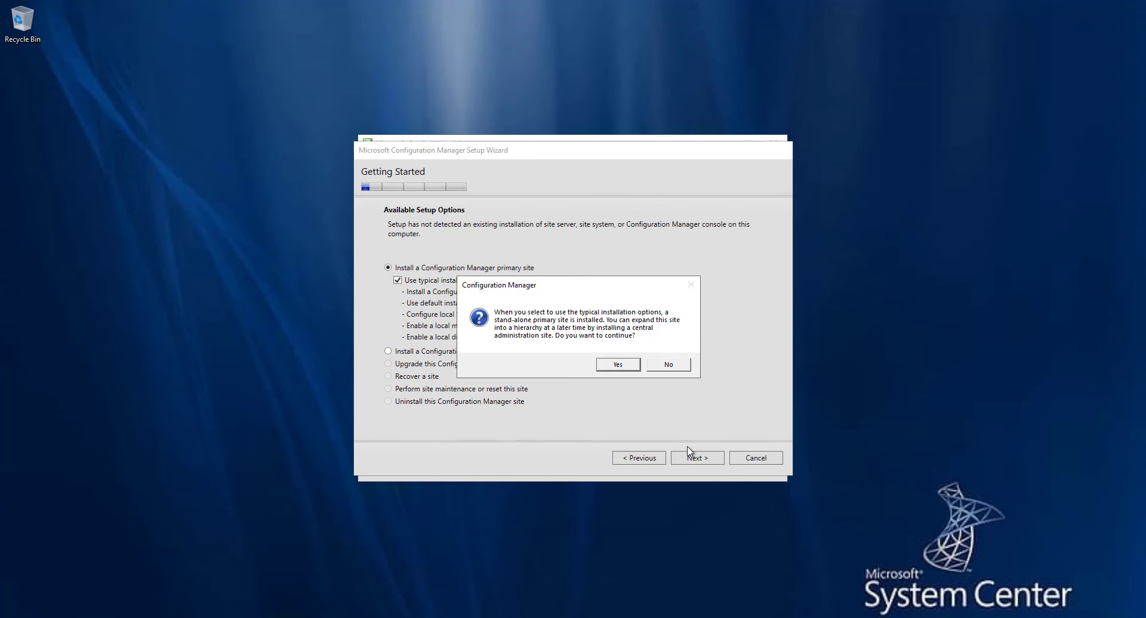
{"action": "left_click", "coordinate": [613, 366]}
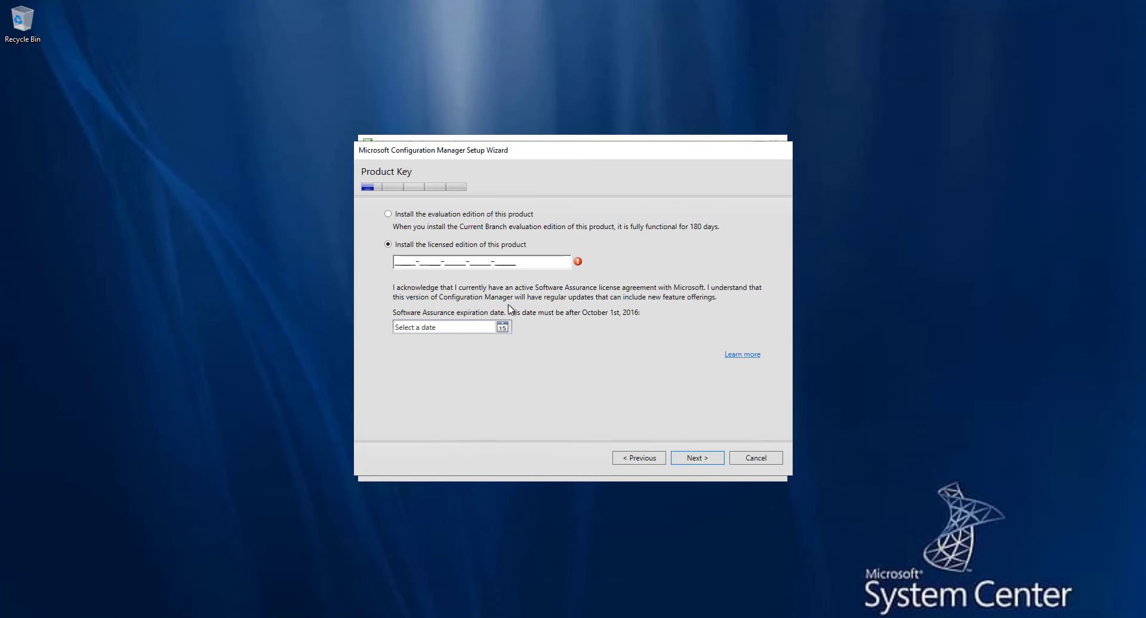
Choose the evaluation edition and accept the product, SQL Server Express and SQL Server Native Client license terms.
{"action": "left_click", "coordinate": [389, 214]}
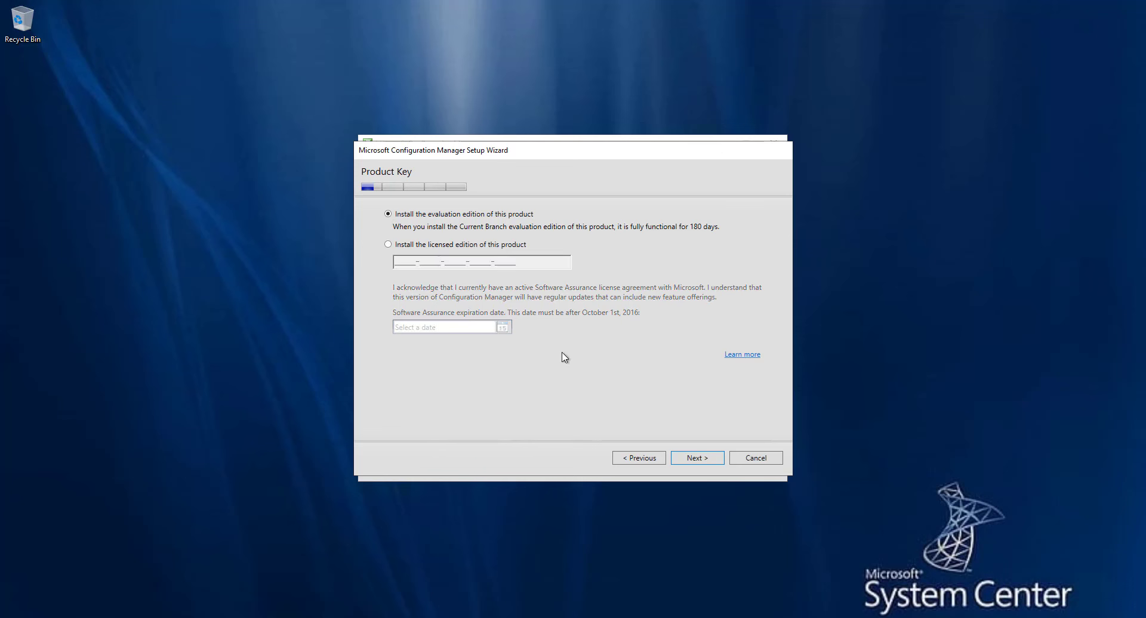
{"action": "left_click", "coordinate": [693, 462]}
{"action": "left_click", "coordinate": [397, 252]}
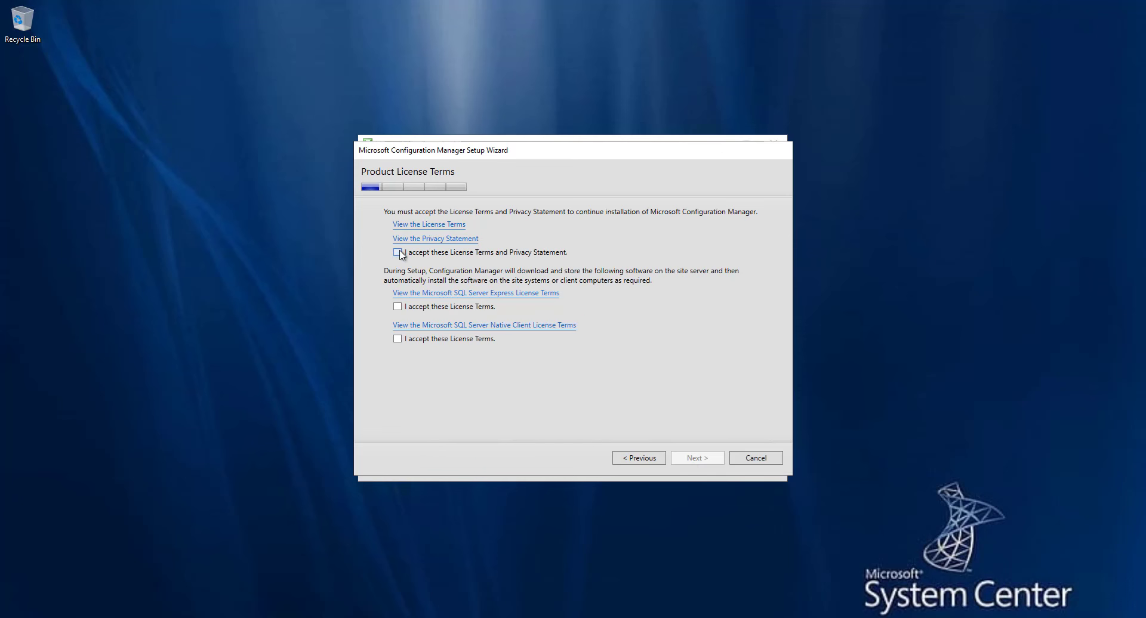
{"action": "left_click", "coordinate": [397, 307]}
{"action": "left_click", "coordinate": [397, 338]}
{"action": "left_click", "coordinate": [693, 462]}
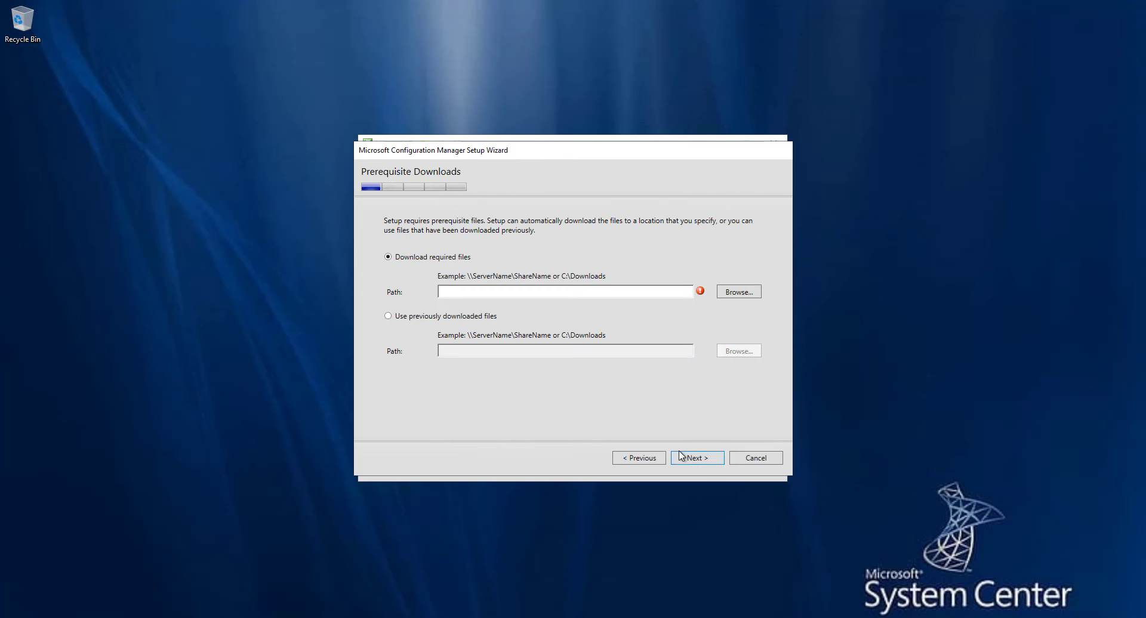
Set C:\Temp as the download folder for the required prerequisite files and start the download.
{"action": "left_click", "coordinate": [743, 294]}
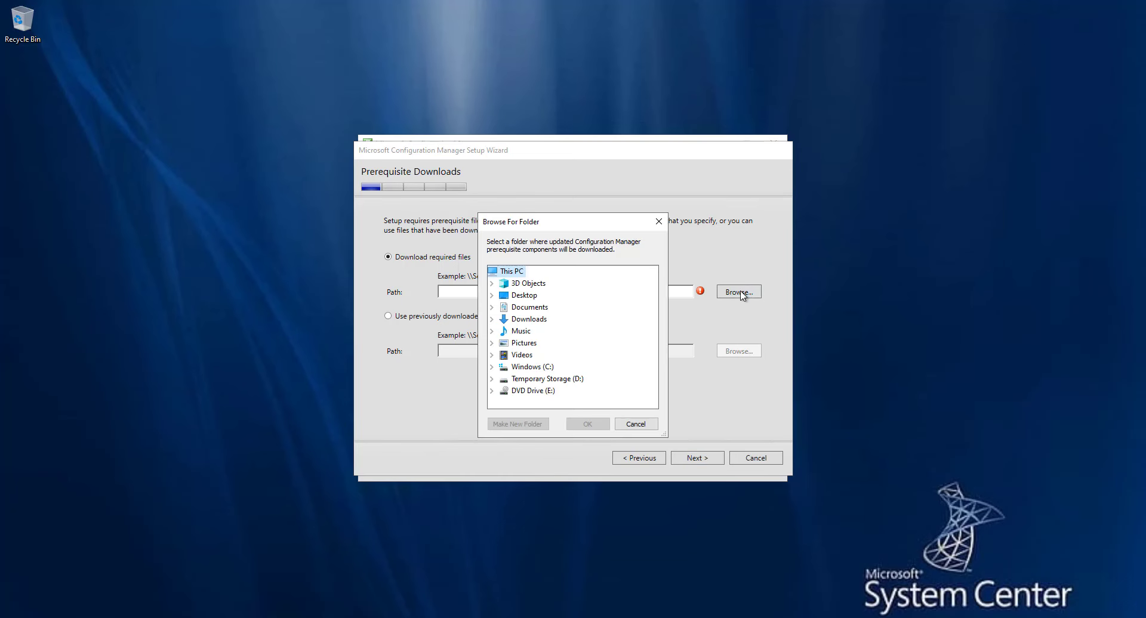
{"action": "double_click", "coordinate": [536, 368]}
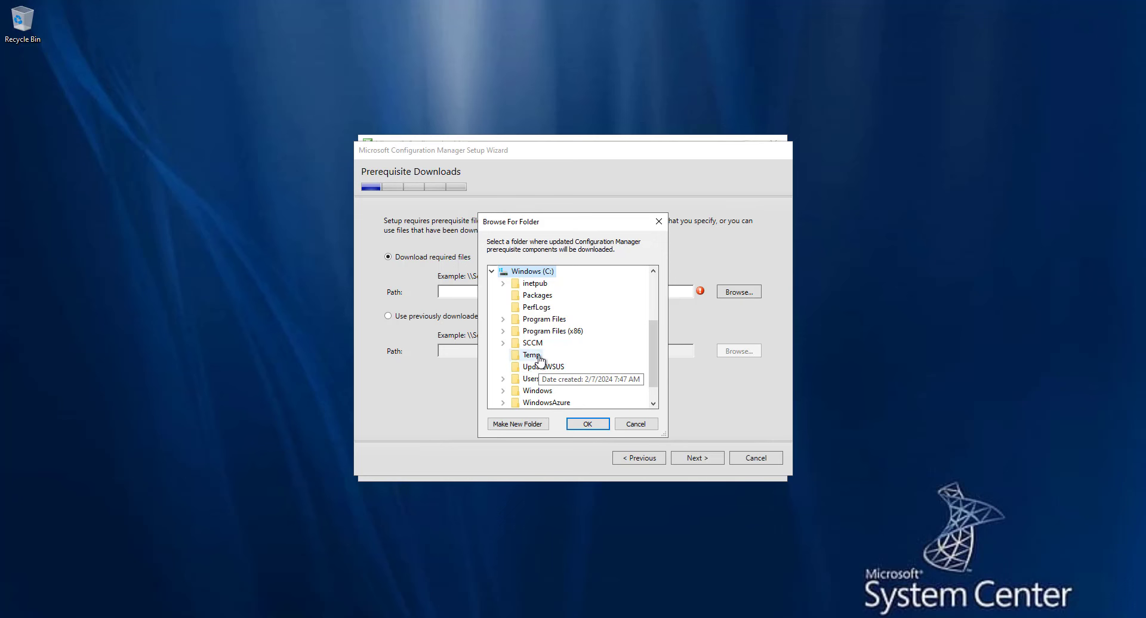
{"action": "left_click", "coordinate": [532, 355]}
{"action": "left_click", "coordinate": [588, 425]}
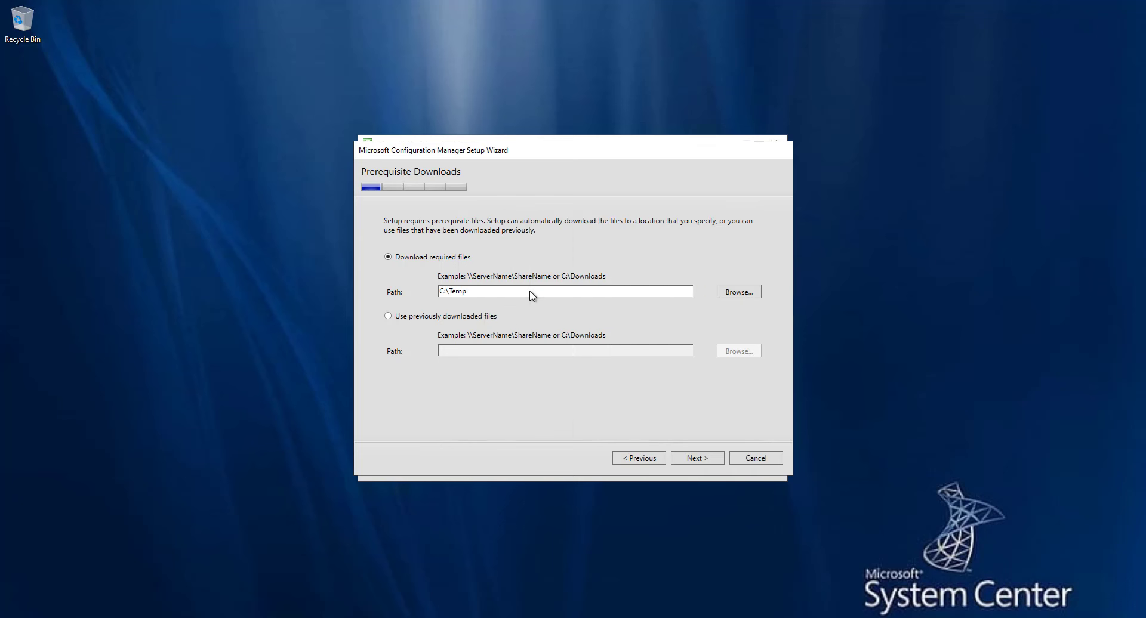
{"action": "left_click", "coordinate": [694, 459]}
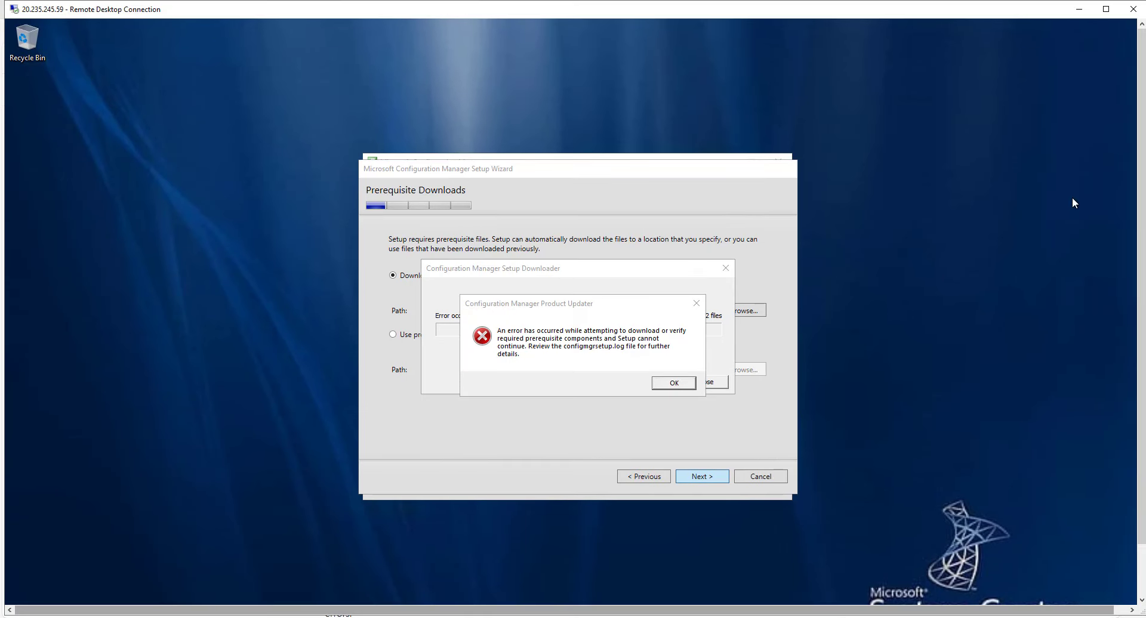
{"action": "left_click", "coordinate": [466, 617]}
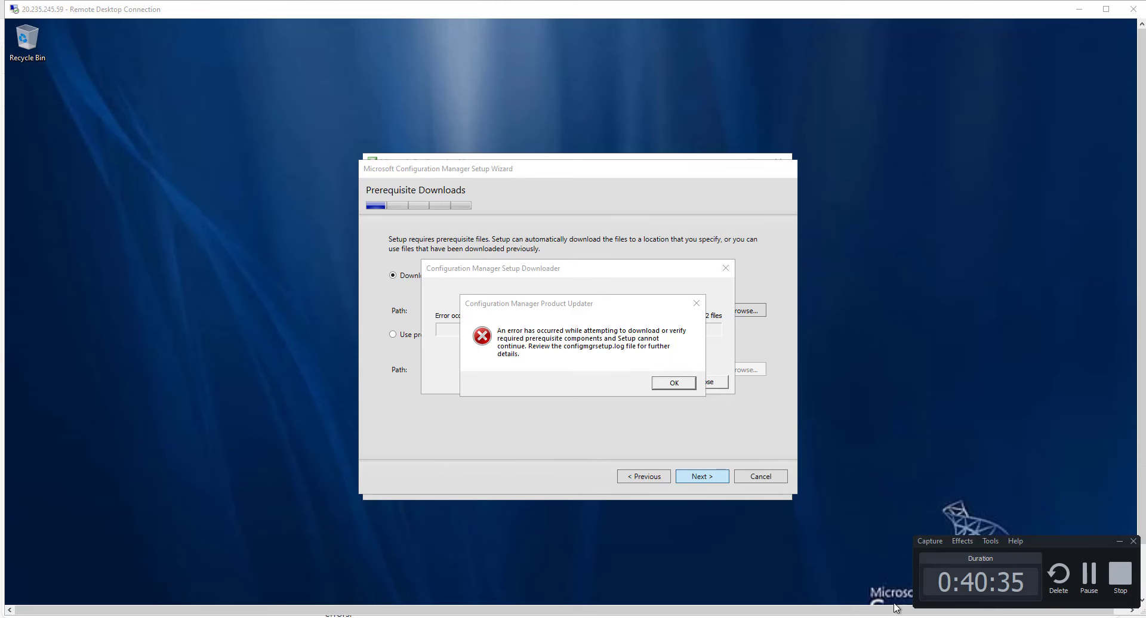
{"action": "left_click", "coordinate": [1117, 121]}
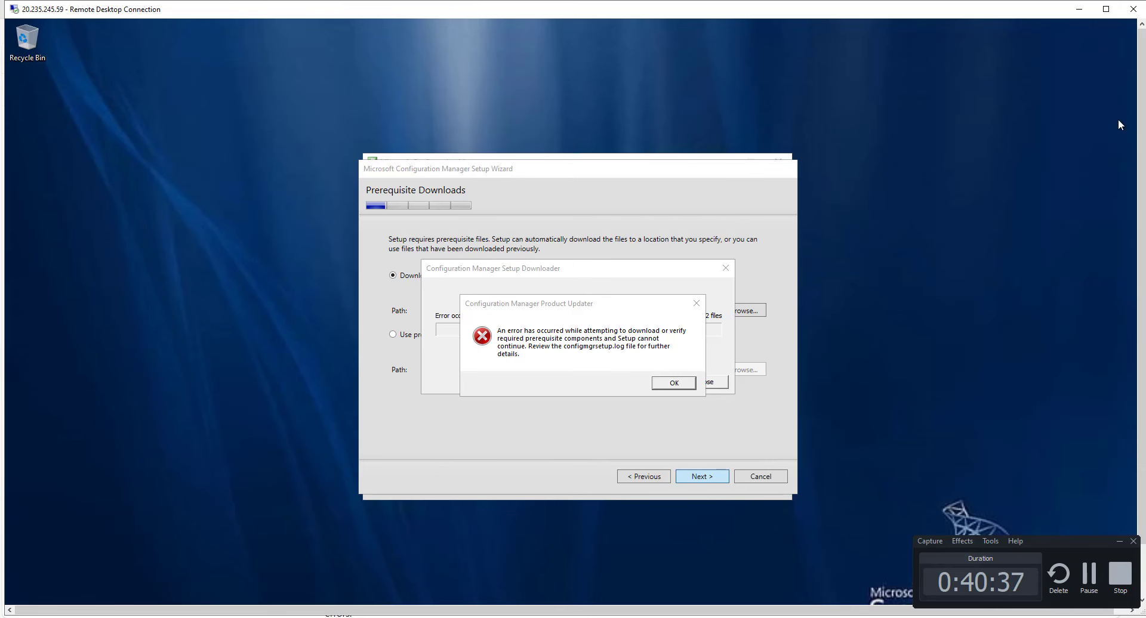
{"action": "left_click", "coordinate": [1105, 17]}
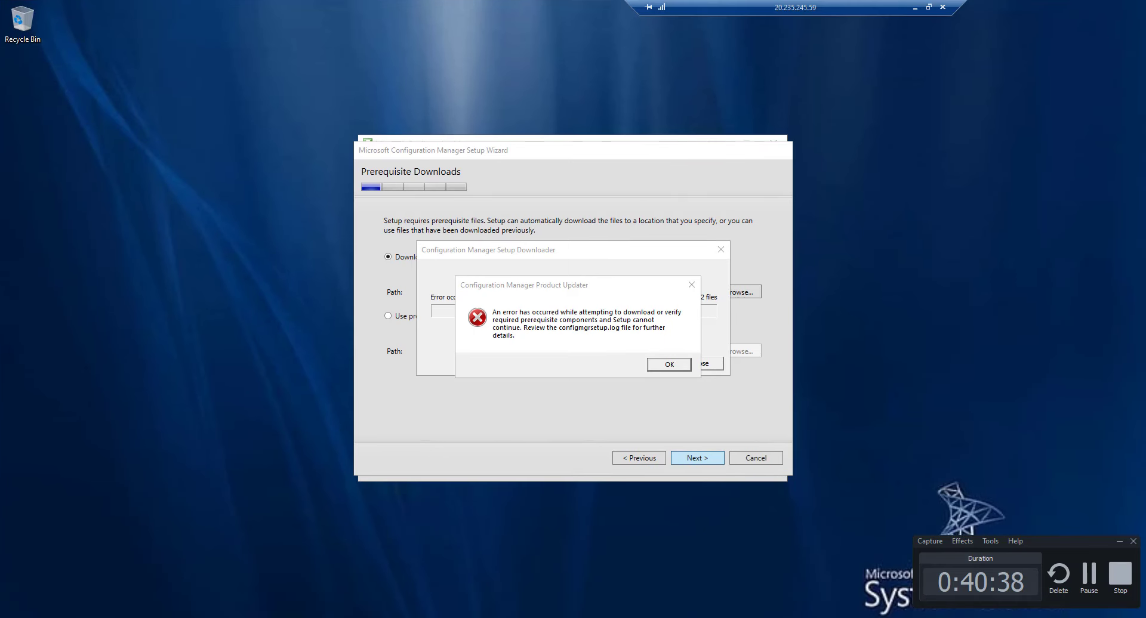
{"action": "left_click", "coordinate": [1120, 544]}
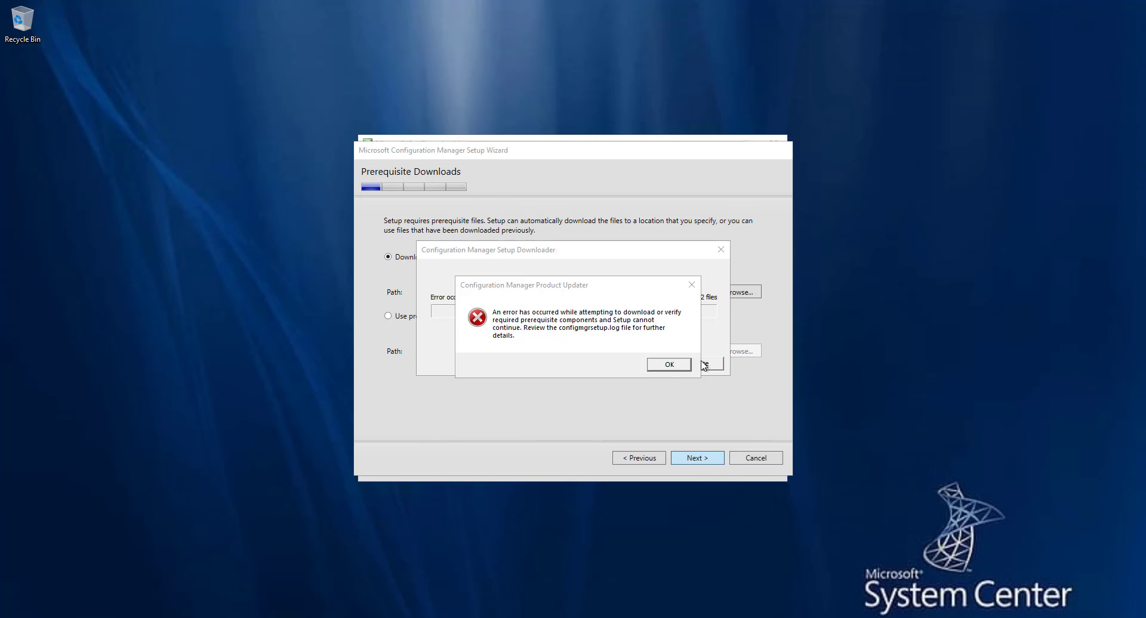
{"action": "left_click", "coordinate": [669, 364]}
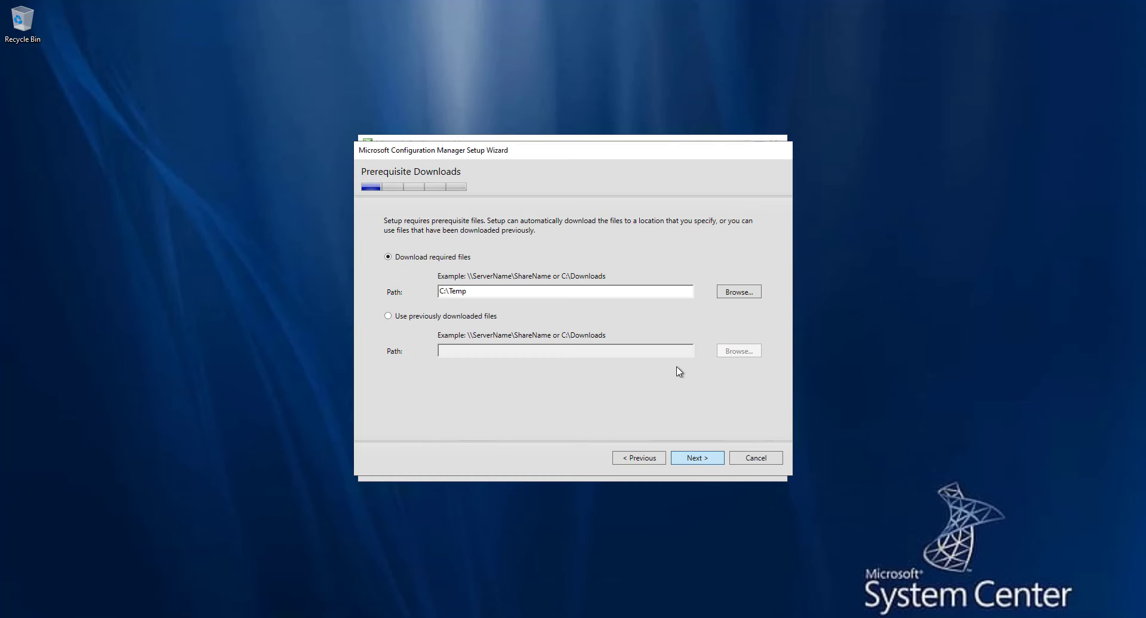
{"action": "left_click", "coordinate": [700, 461]}
{"action": "left_click", "coordinate": [701, 363]}
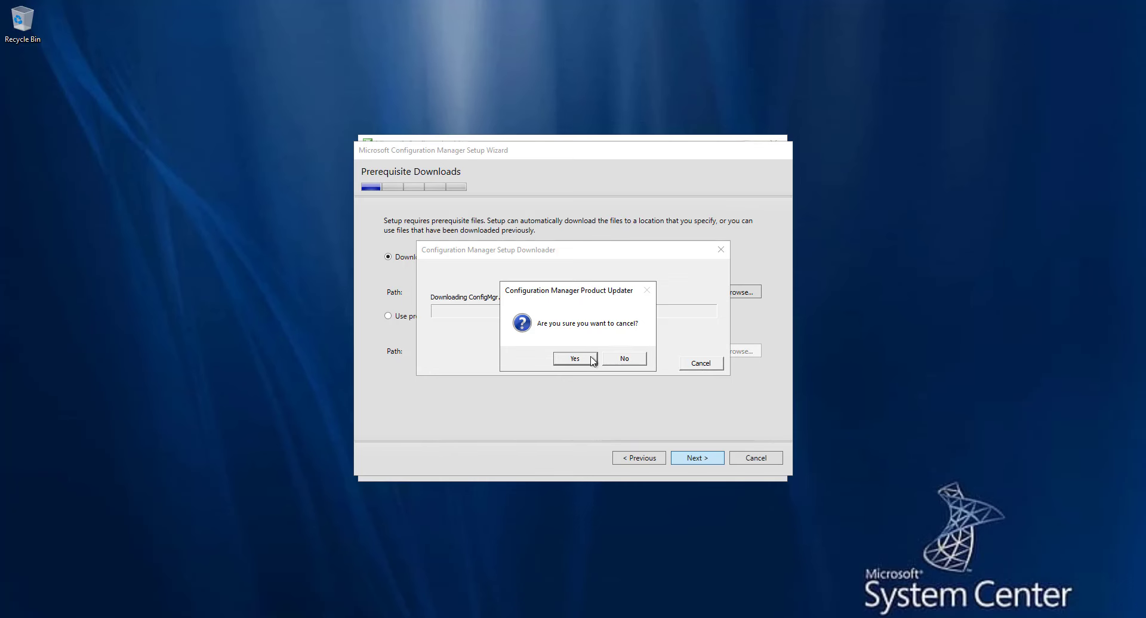
{"action": "left_click", "coordinate": [593, 361]}
{"action": "left_click", "coordinate": [701, 363]}
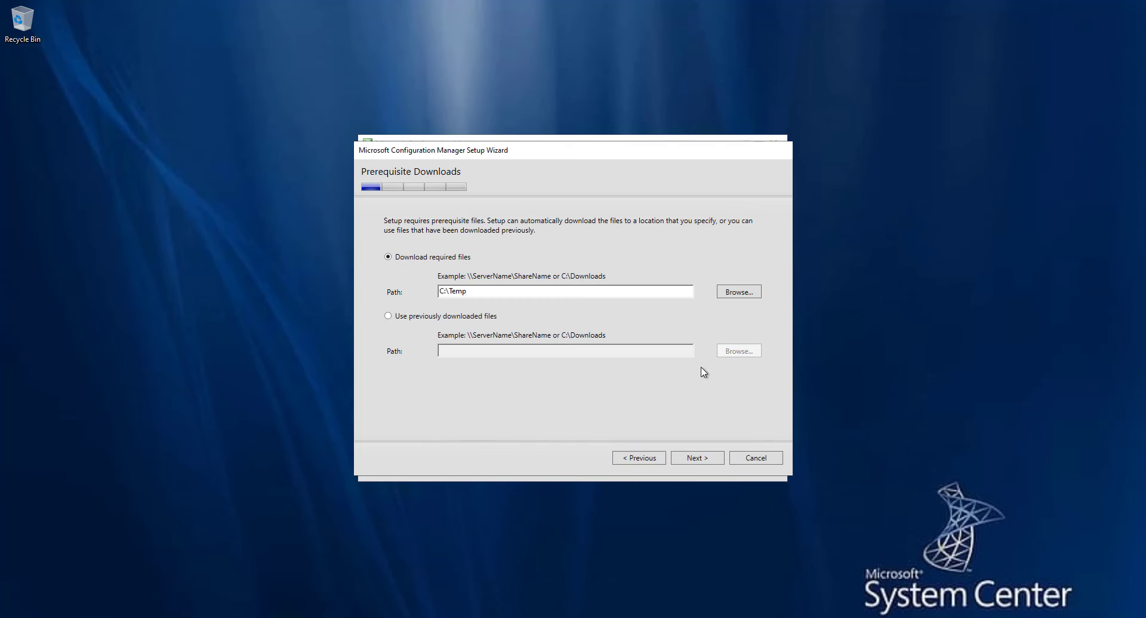
Create an Updates folder inside C:\SCCM, set it as the download location for the prerequisite files, and start the download.
{"action": "left_click", "coordinate": [741, 297]}
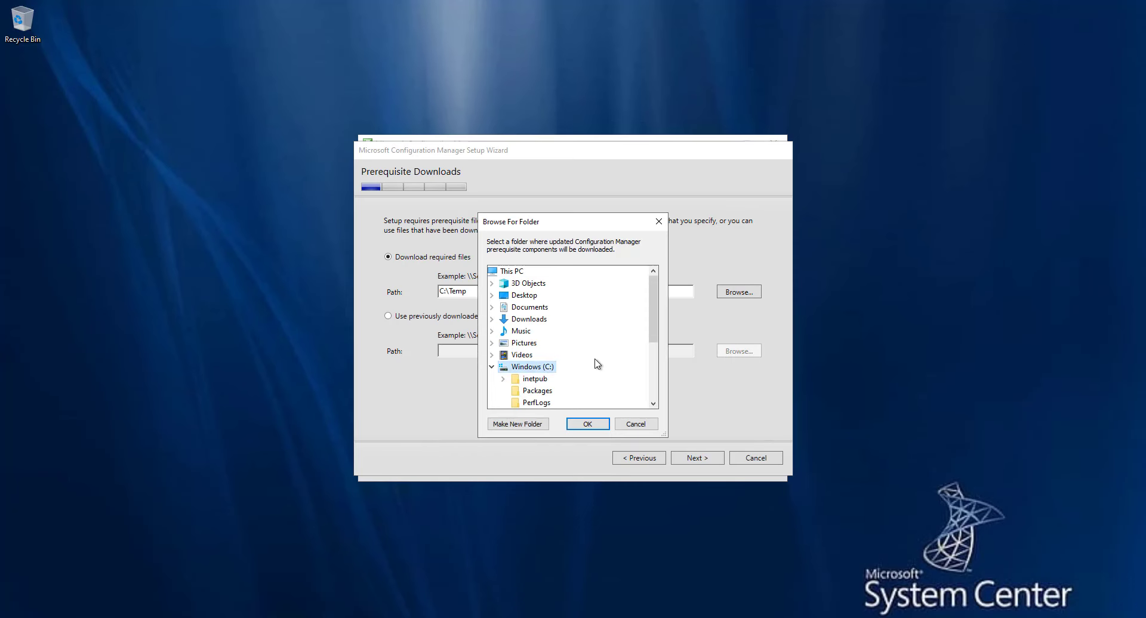
{"action": "scroll", "coordinate": [588, 334], "scroll_direction": "down", "scroll_amount": 4}
{"action": "double_click", "coordinate": [544, 321]}
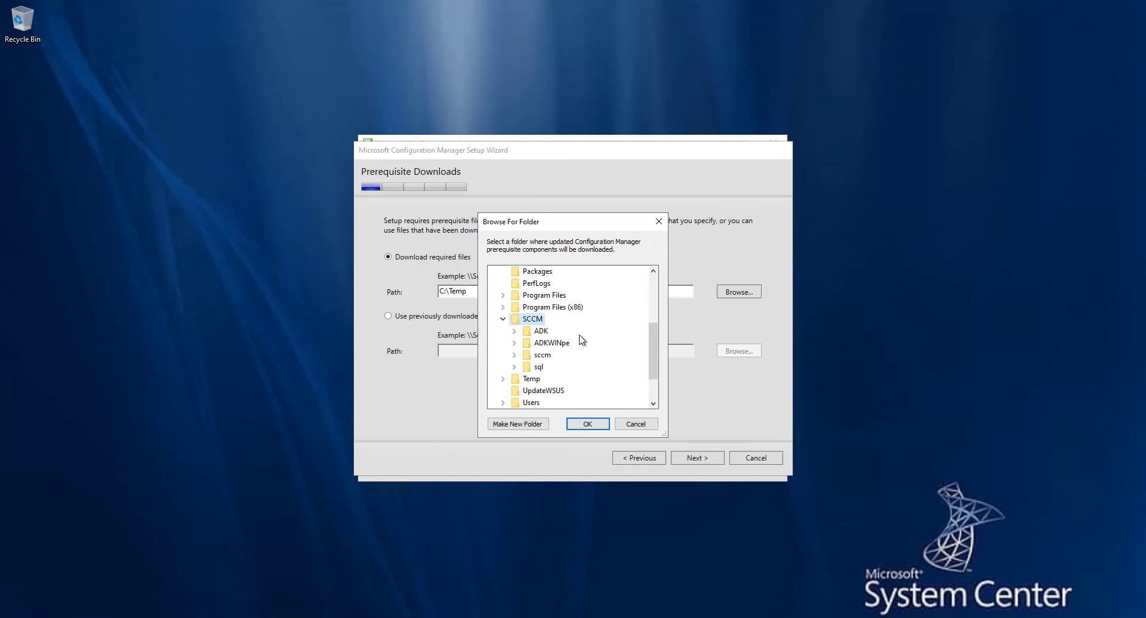
{"action": "right_click", "coordinate": [533, 320]}
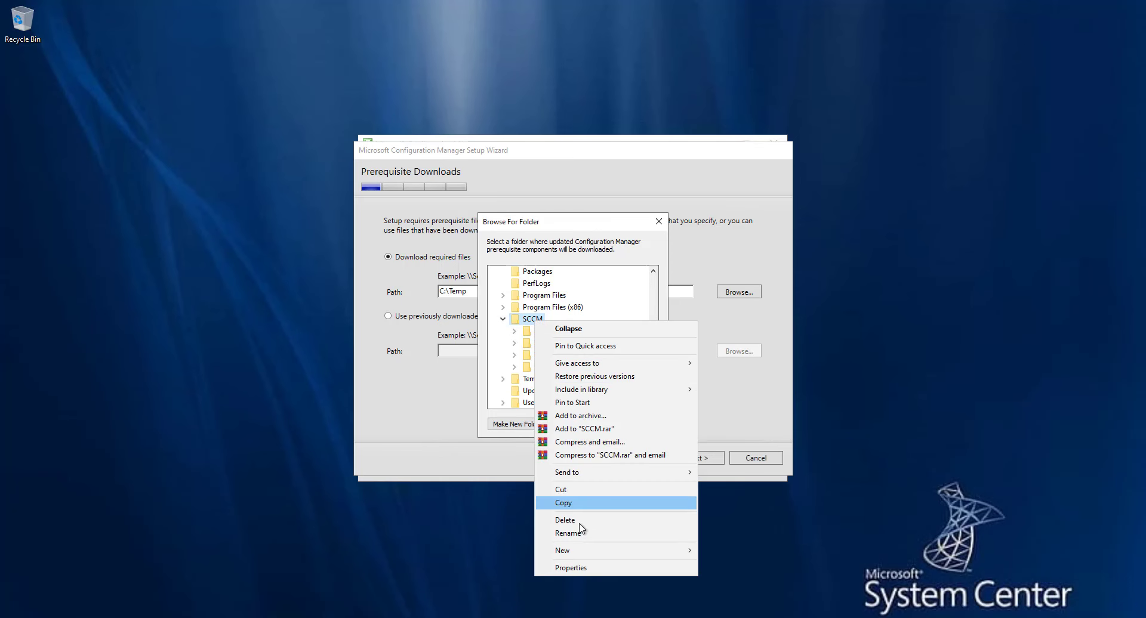
{"action": "mouse_move", "coordinate": [580, 552]}
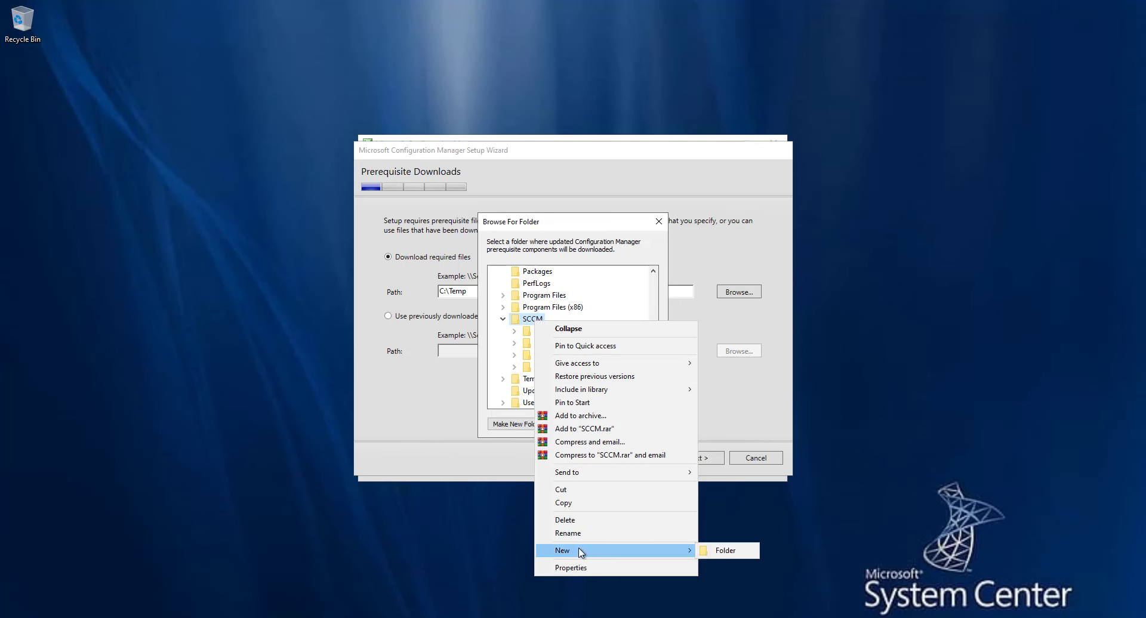
{"action": "left_click", "coordinate": [746, 555]}
{"action": "type", "text": "Updates"}
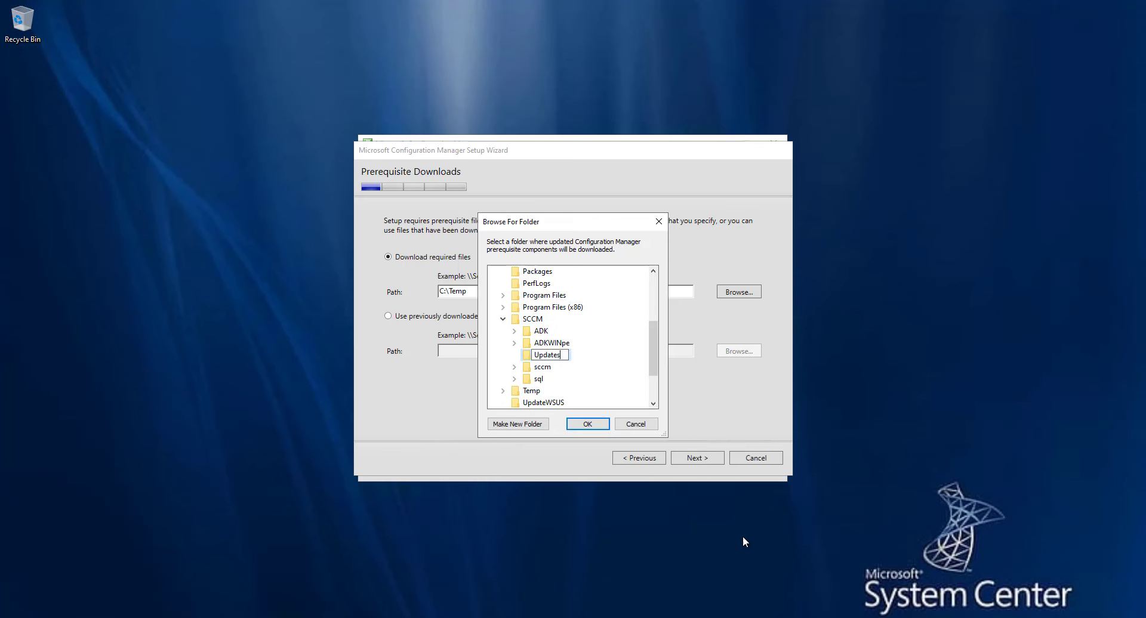
{"action": "key", "text": "Return"}
{"action": "left_click", "coordinate": [590, 423]}
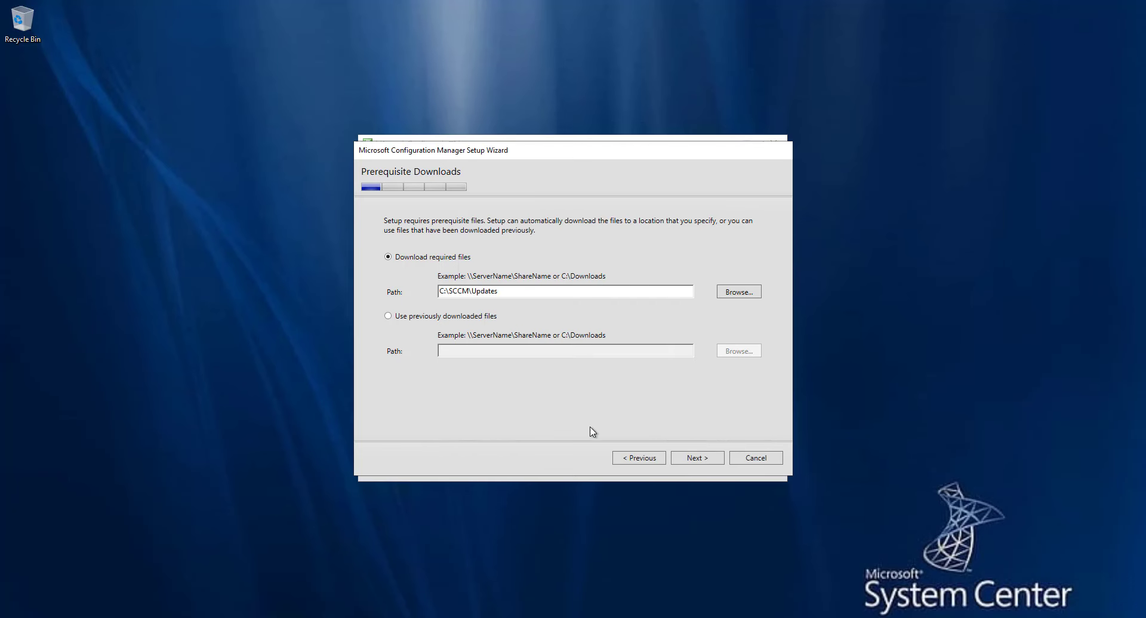
{"action": "left_click", "coordinate": [693, 463]}
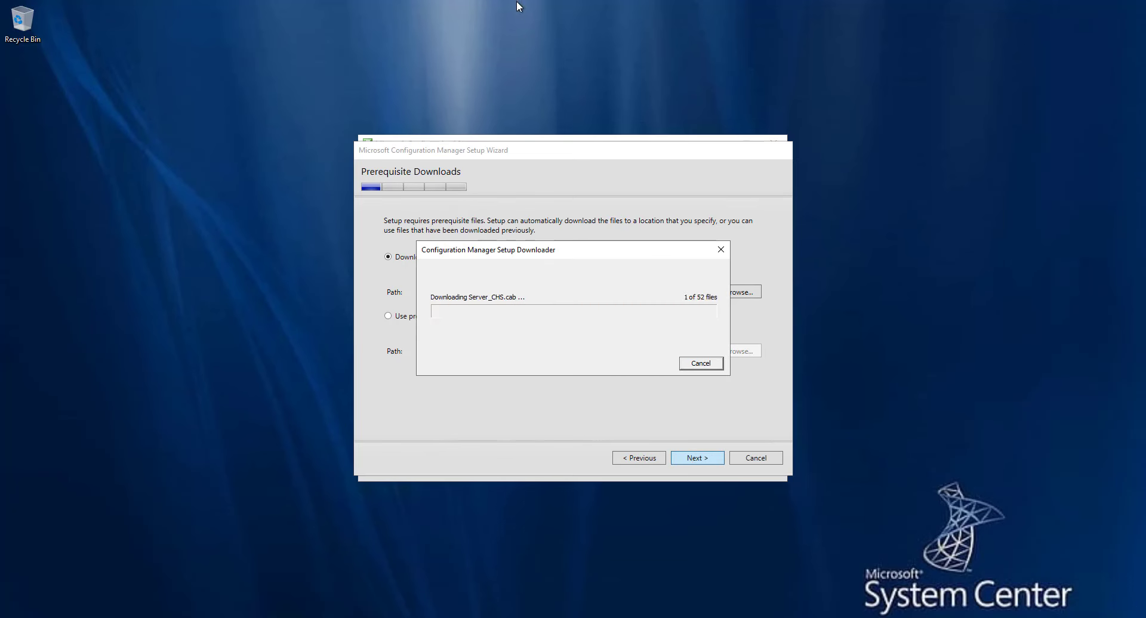
{"action": "mouse_move", "coordinate": [781, 12]}
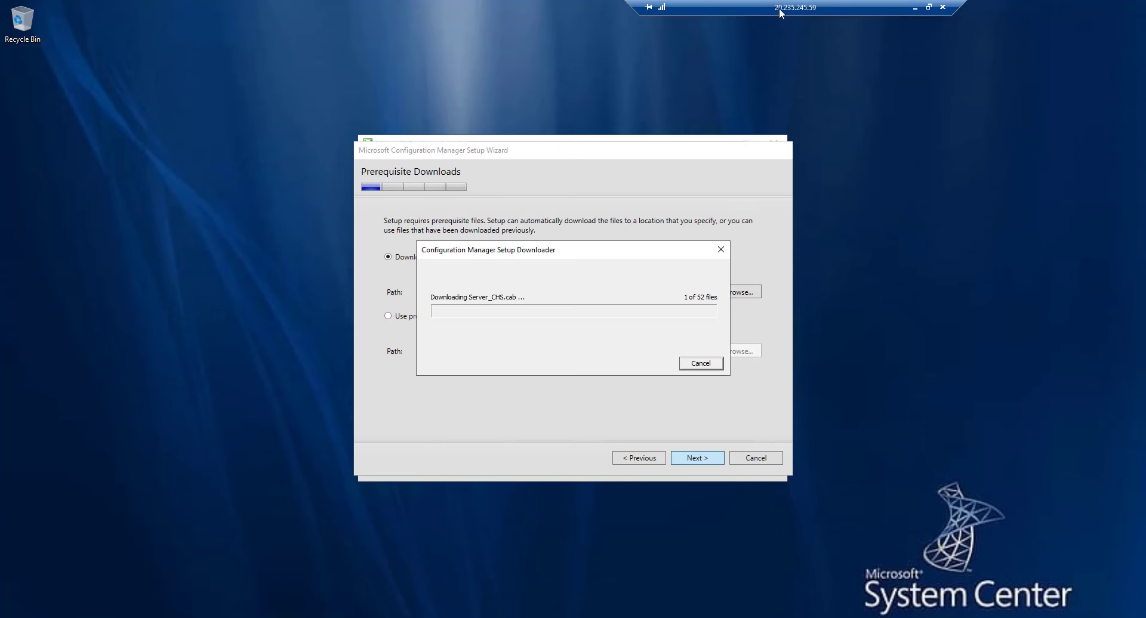
{"action": "left_click", "coordinate": [928, 7]}
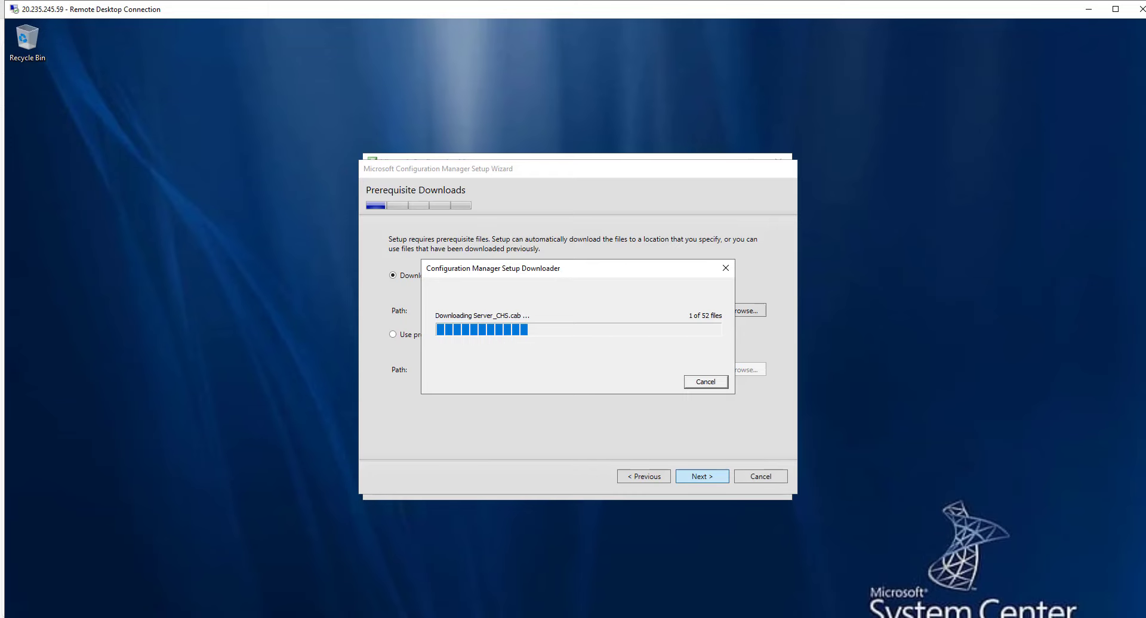
{"action": "left_click", "coordinate": [985, 617]}
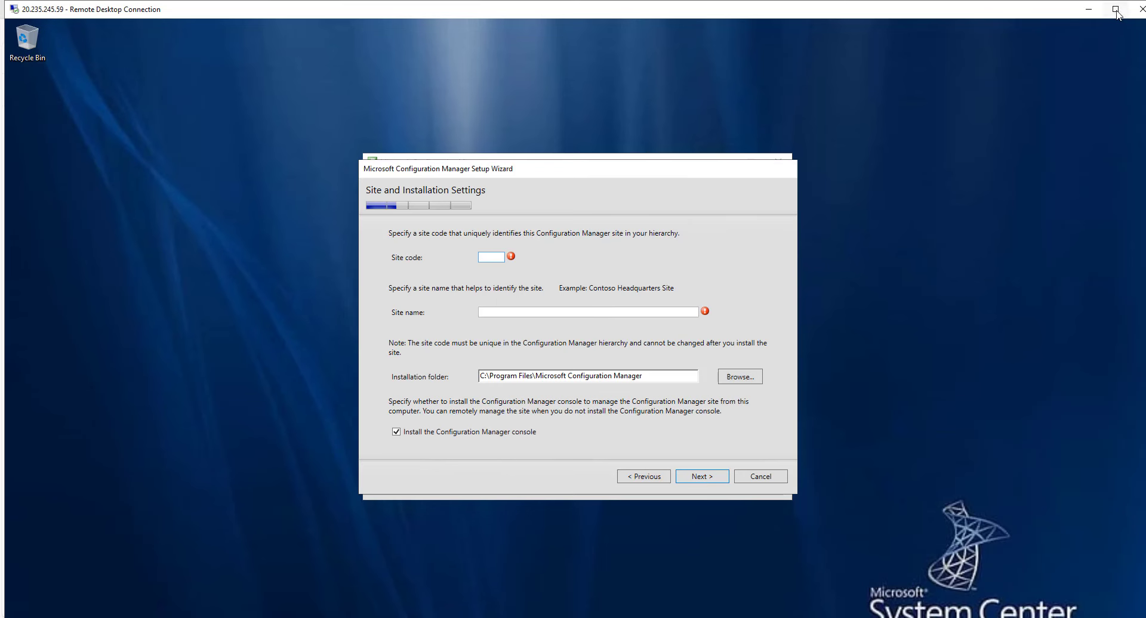
{"action": "left_click", "coordinate": [1115, 9]}
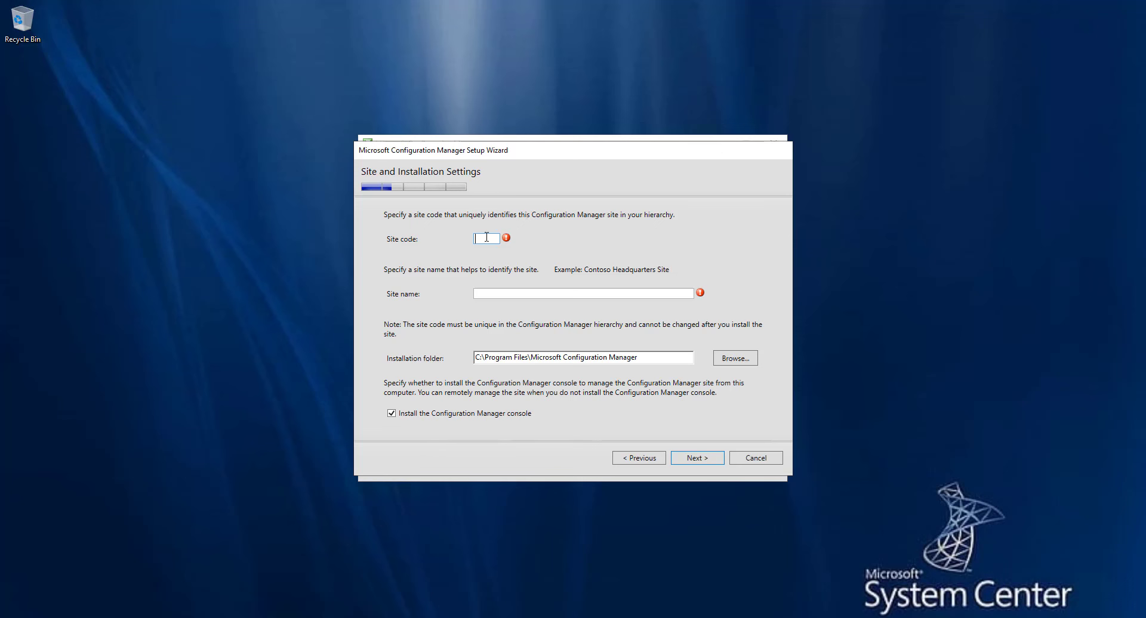
Set the site code to P01 and the site name to london site, keeping the default installation folder and console option.
{"action": "type", "text": "1"}
{"action": "key", "text": "BackSpace"}
{"action": "key", "text": "BackSpace"}
{"action": "key", "text": "BackSpace"}
{"action": "type", "text": "P01"}
{"action": "left_click", "coordinate": [505, 292]}
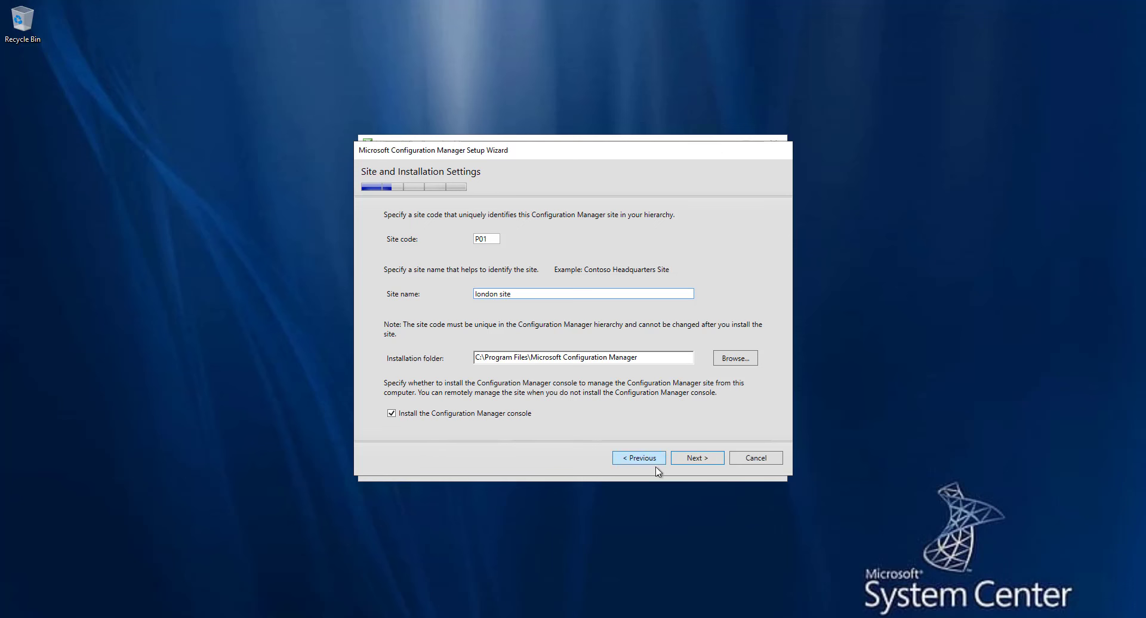
{"action": "left_click", "coordinate": [696, 460]}
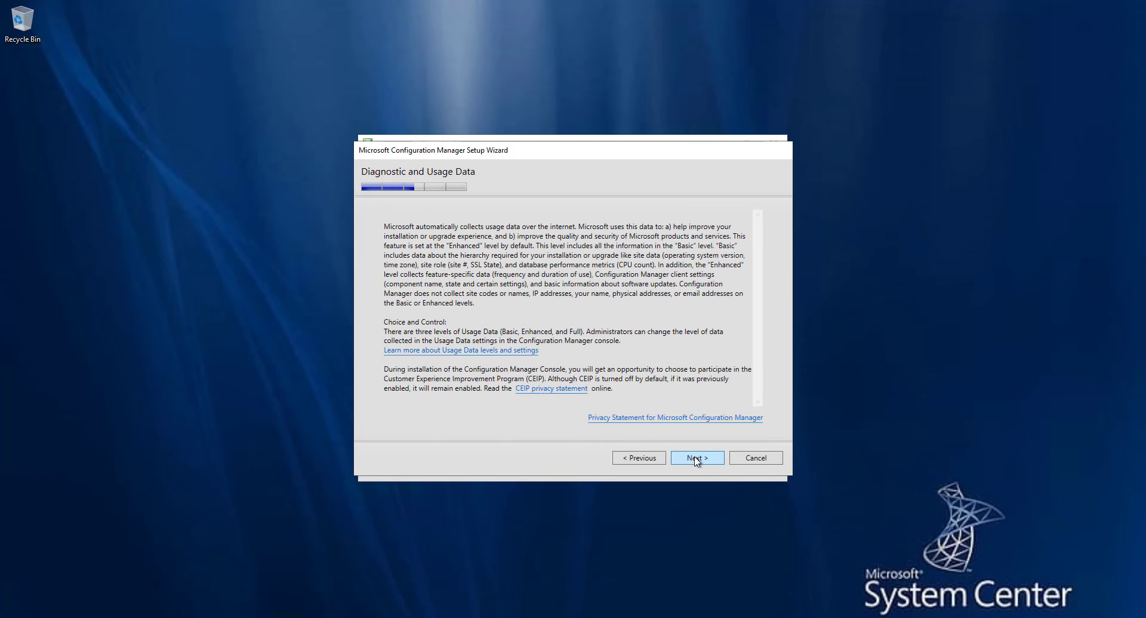
Accept the usage data notice and the default service connection point, and run the prerequisite check from the settings summary.
{"action": "left_click", "coordinate": [696, 460]}
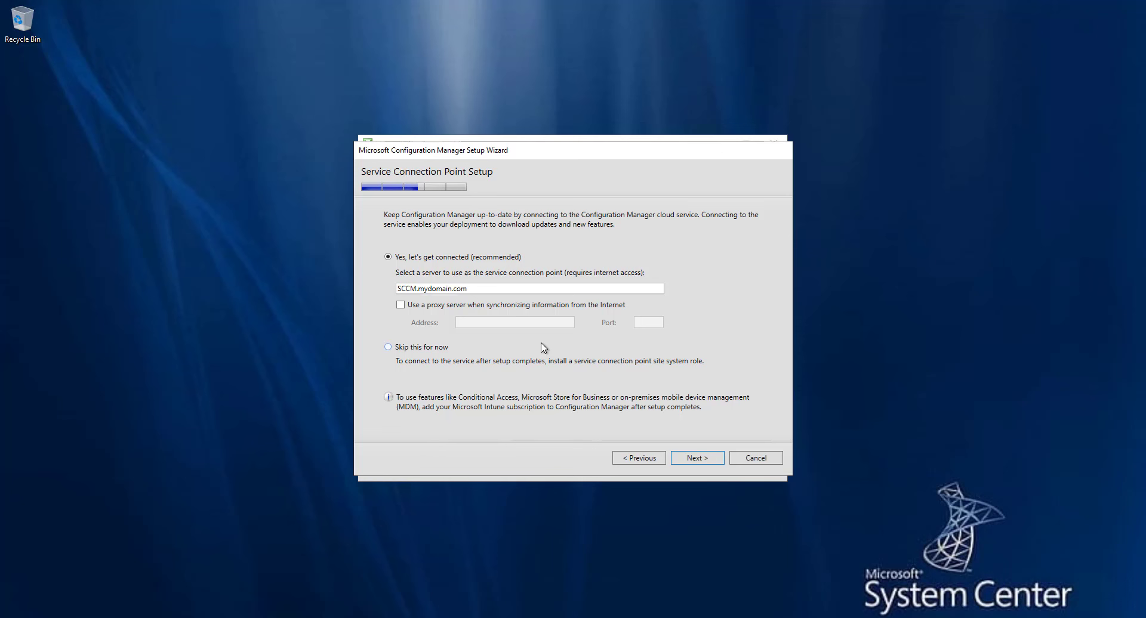
{"action": "left_click", "coordinate": [710, 465]}
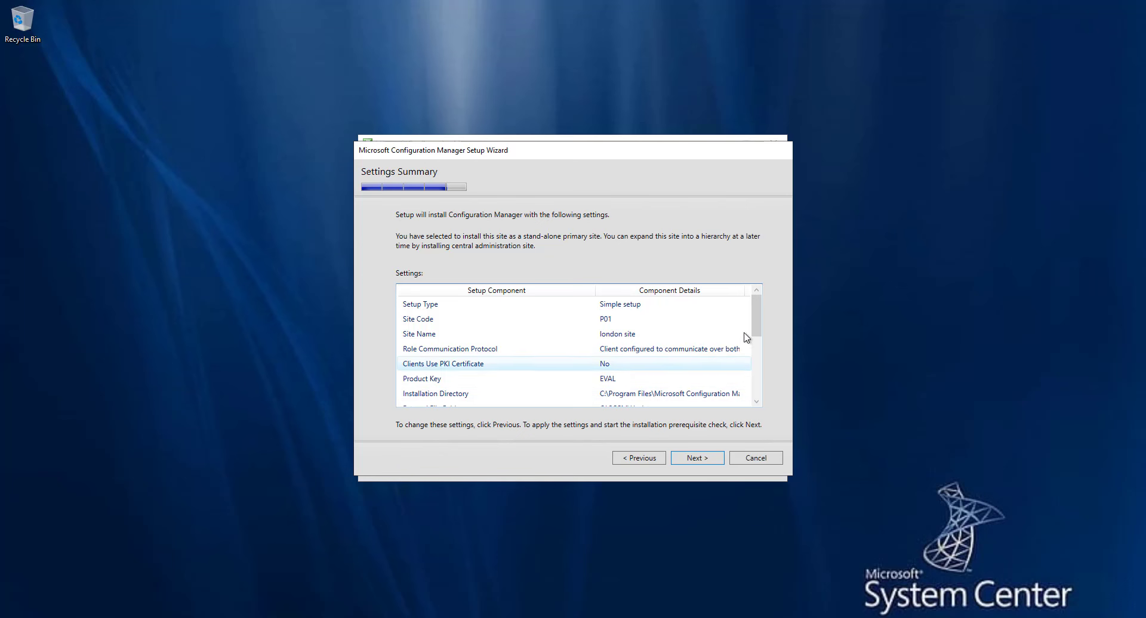
{"action": "mouse_move", "coordinate": [757, 313]}
{"action": "left_mouse_down"}
{"action": "mouse_move", "coordinate": [757, 392]}
{"action": "mouse_move", "coordinate": [753, 299]}
{"action": "left_mouse_up"}
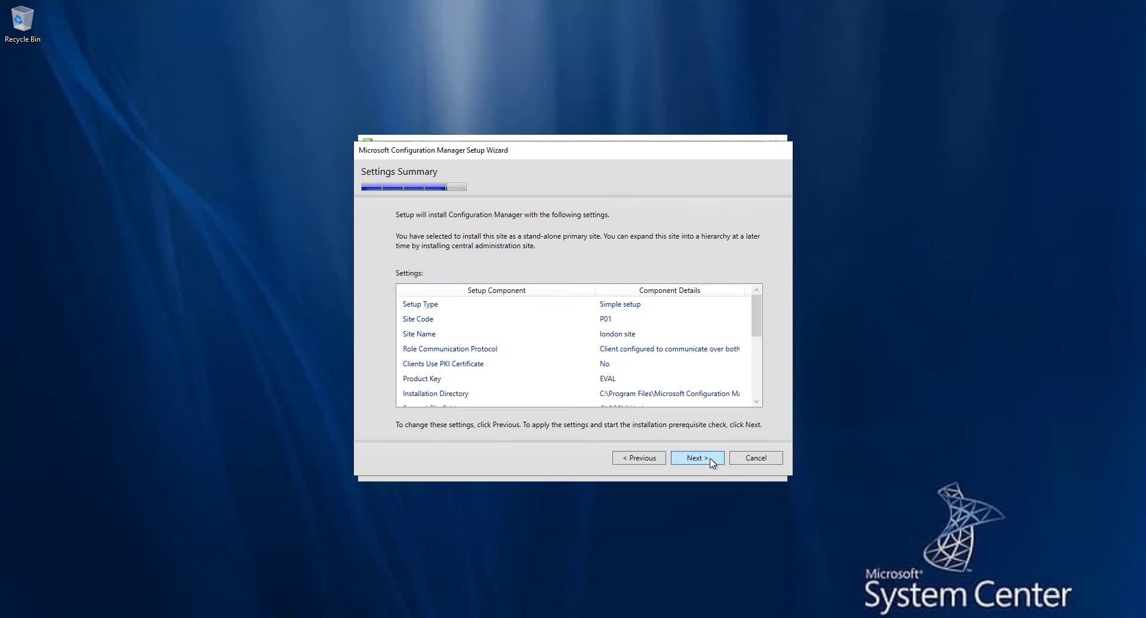
{"action": "left_click", "coordinate": [712, 463]}
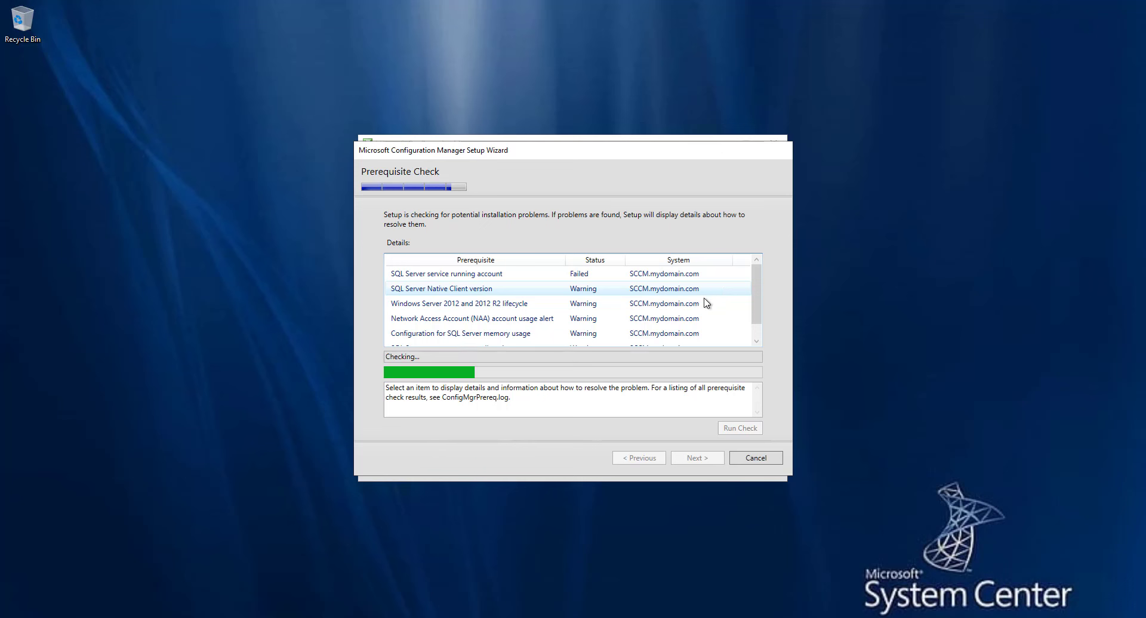
Review the prerequisite check results and inspect the log-on account of the SQL Server (MSSQLSERVER) service in Services.
{"action": "scroll", "coordinate": [585, 287], "scroll_direction": "down", "scroll_amount": 1}
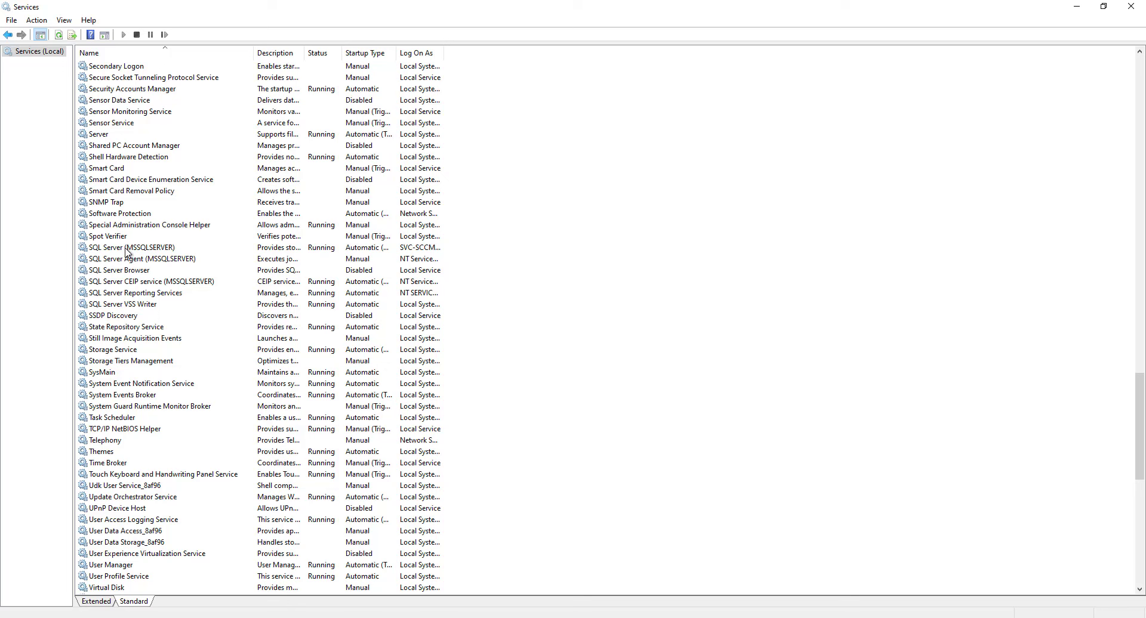
{"action": "left_click", "coordinate": [146, 248]}
{"action": "right_click", "coordinate": [408, 249]}
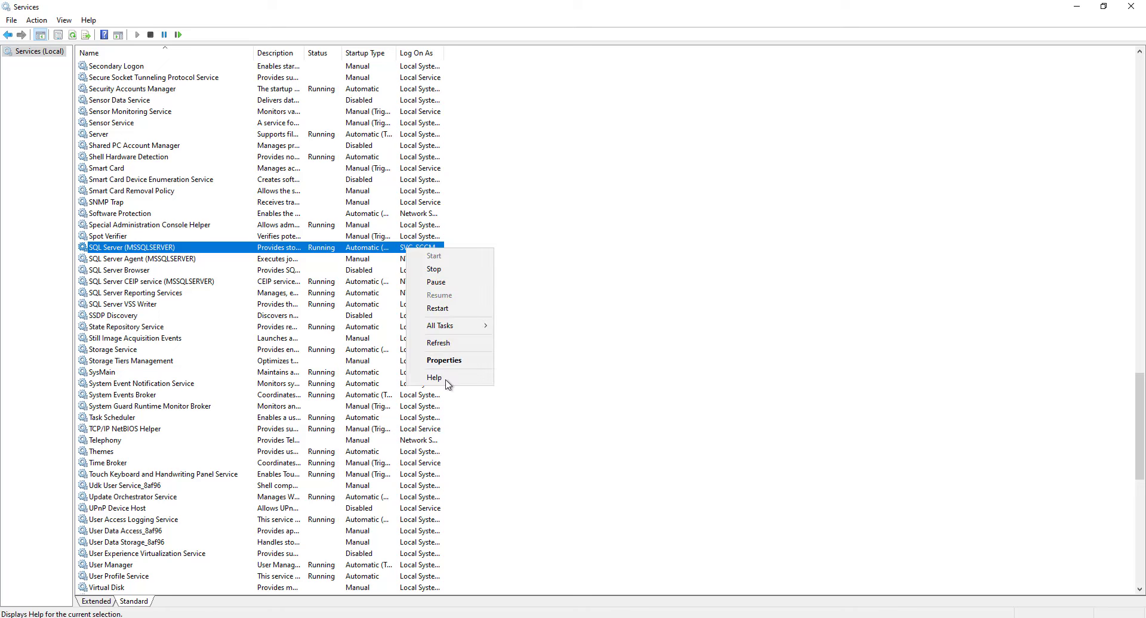
{"action": "left_click", "coordinate": [446, 360]}
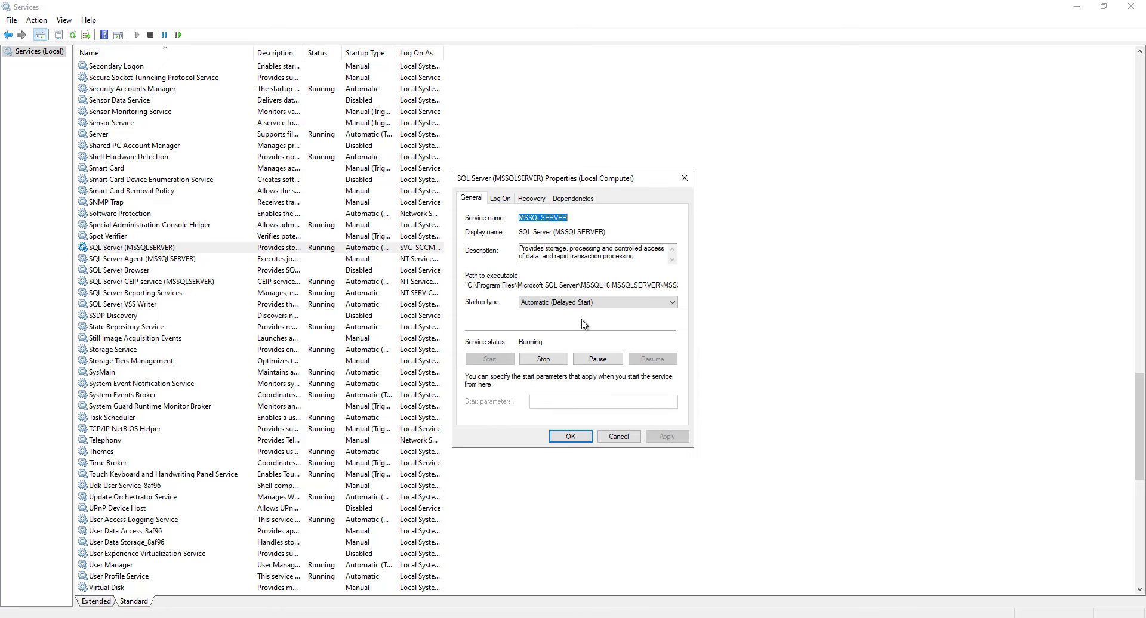
{"action": "left_click", "coordinate": [502, 199]}
{"action": "left_click_drag", "start_coordinate": [539, 259], "coordinate": [599, 260]}
{"action": "left_click", "coordinate": [621, 440]}
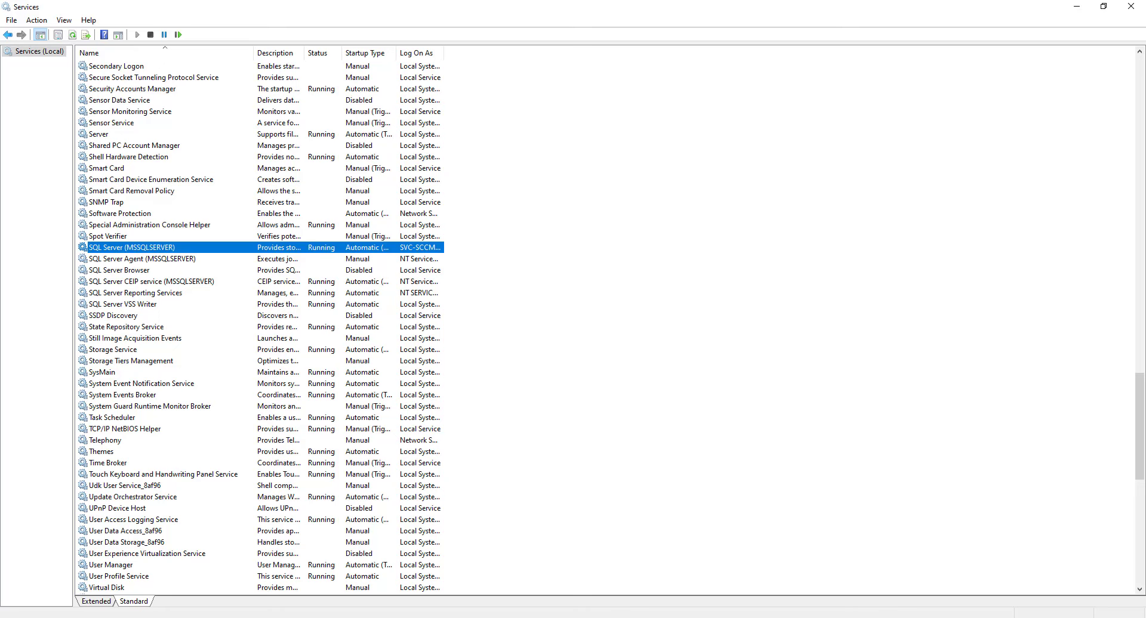
Return to the Configuration Manager setup wizard and begin the site installation.
{"action": "key", "text": "alt+Tab"}
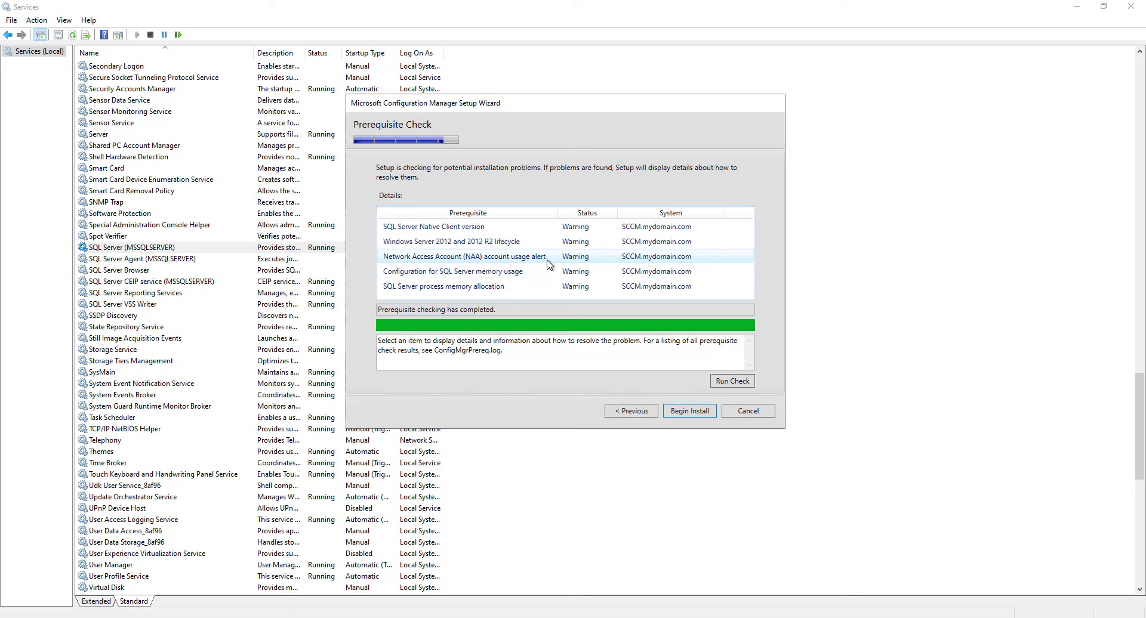
{"action": "left_click", "coordinate": [707, 417]}
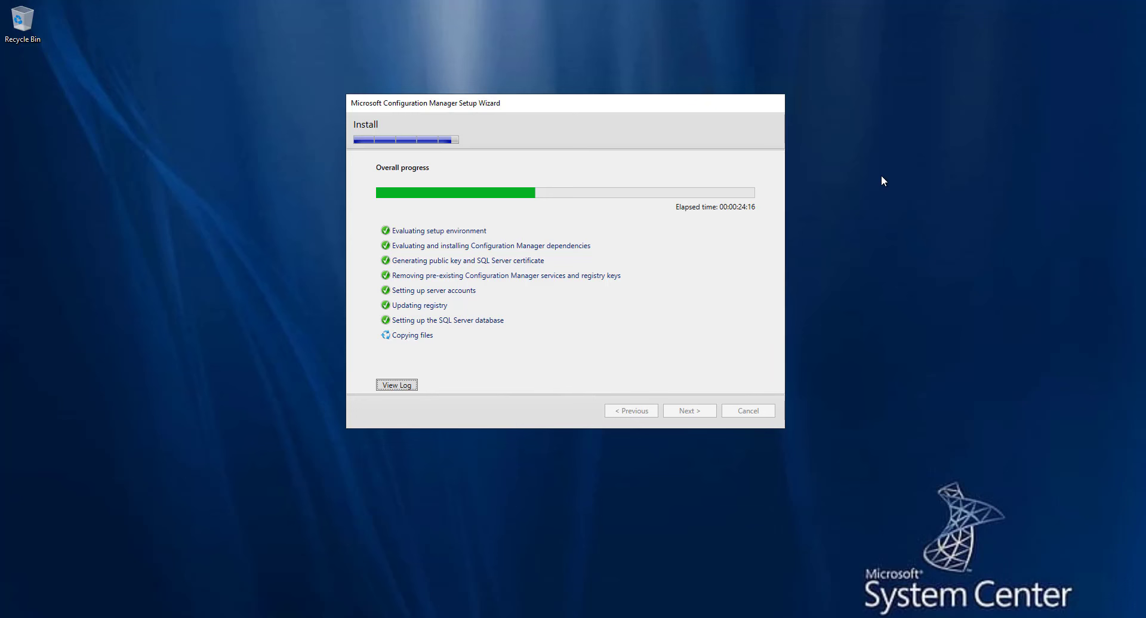
{"action": "mouse_move", "coordinate": [795, 5]}
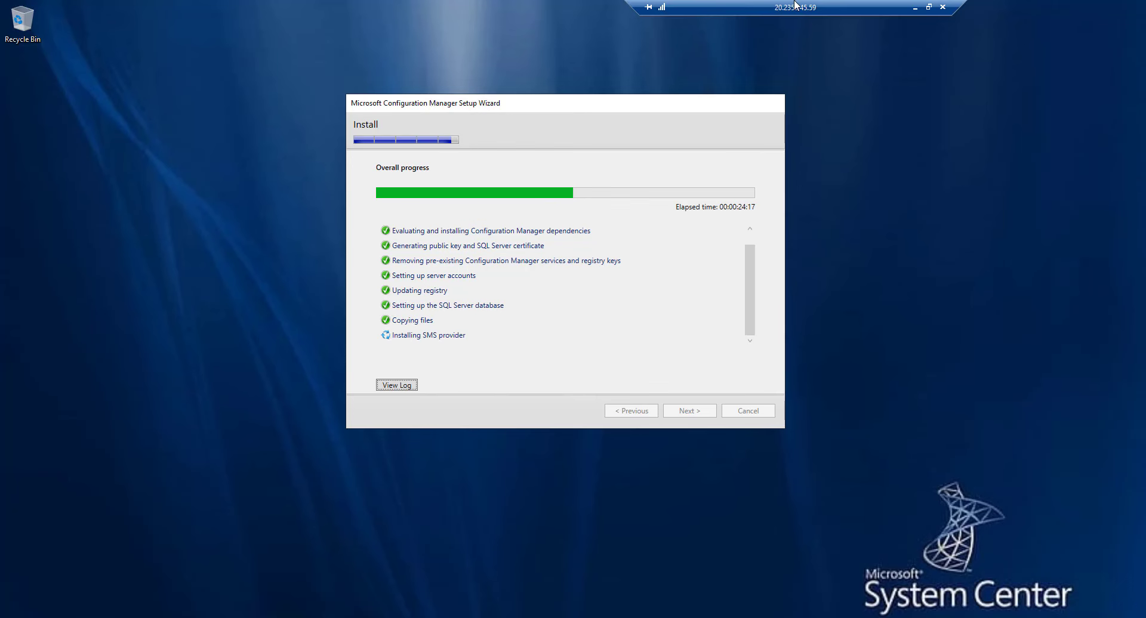
{"action": "left_click", "coordinate": [929, 6]}
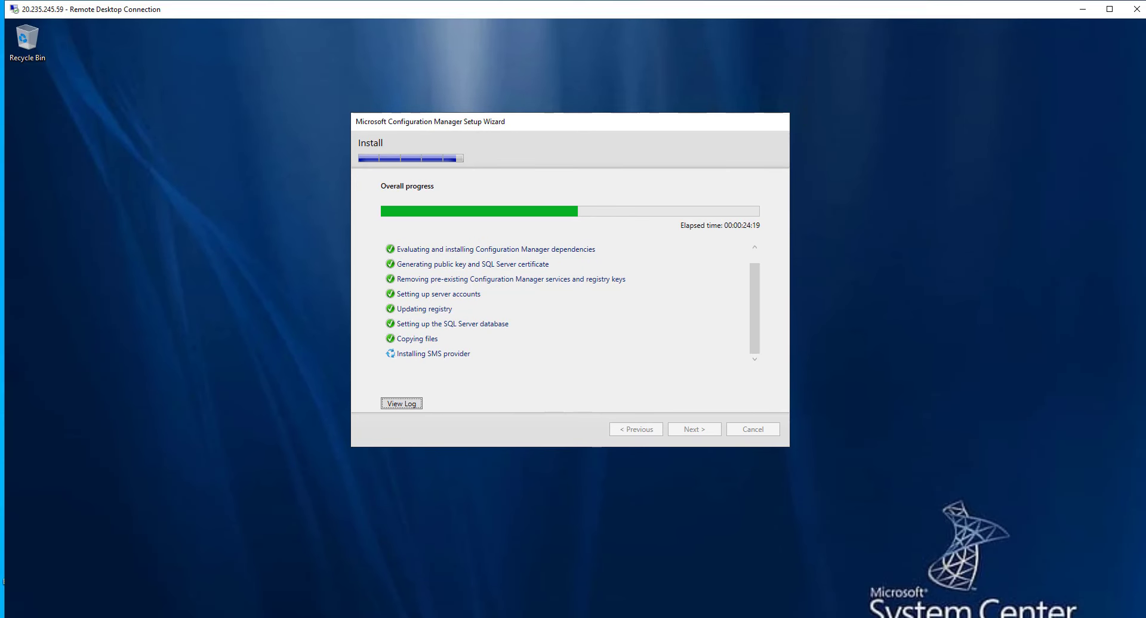
{"action": "left_click", "coordinate": [573, 617]}
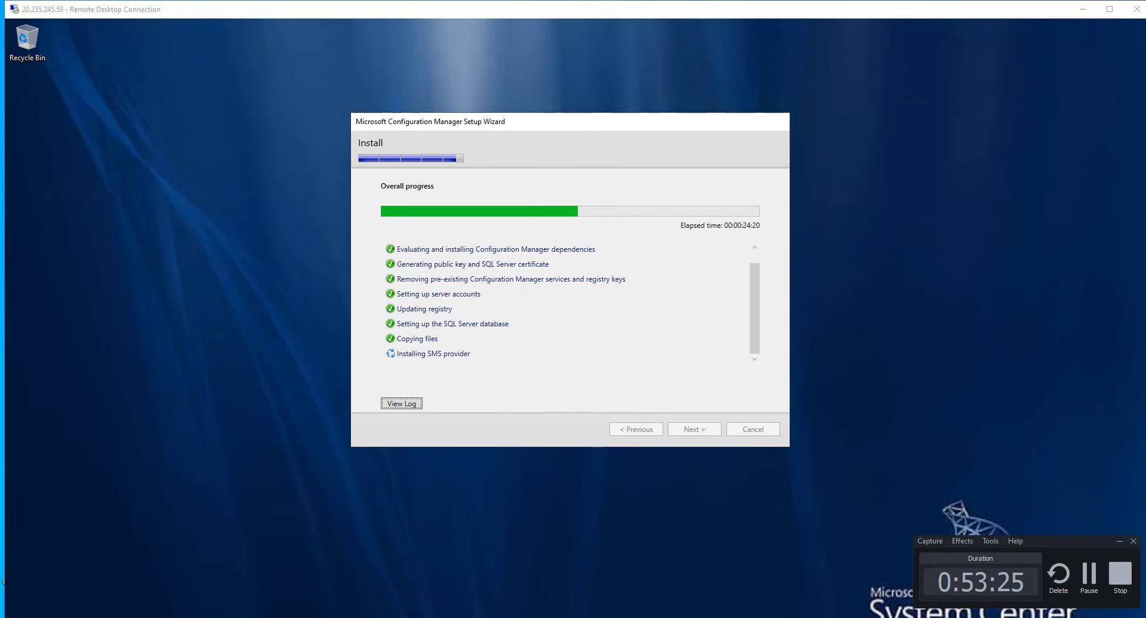
{"action": "left_click", "coordinate": [1095, 578]}
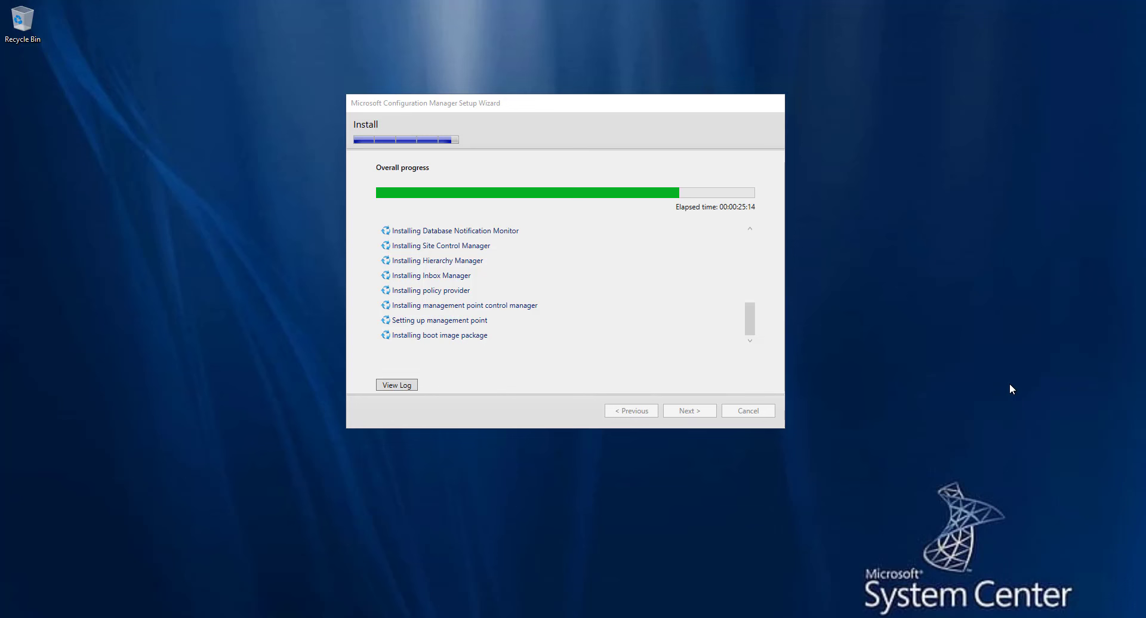
Examine the last entries in the list of components being installed to follow the setup progress.
{"action": "mouse_move", "coordinate": [750, 320]}
{"action": "left_mouse_down"}
{"action": "mouse_move", "coordinate": [757, 217]}
{"action": "mouse_move", "coordinate": [734, 336]}
{"action": "left_mouse_up"}
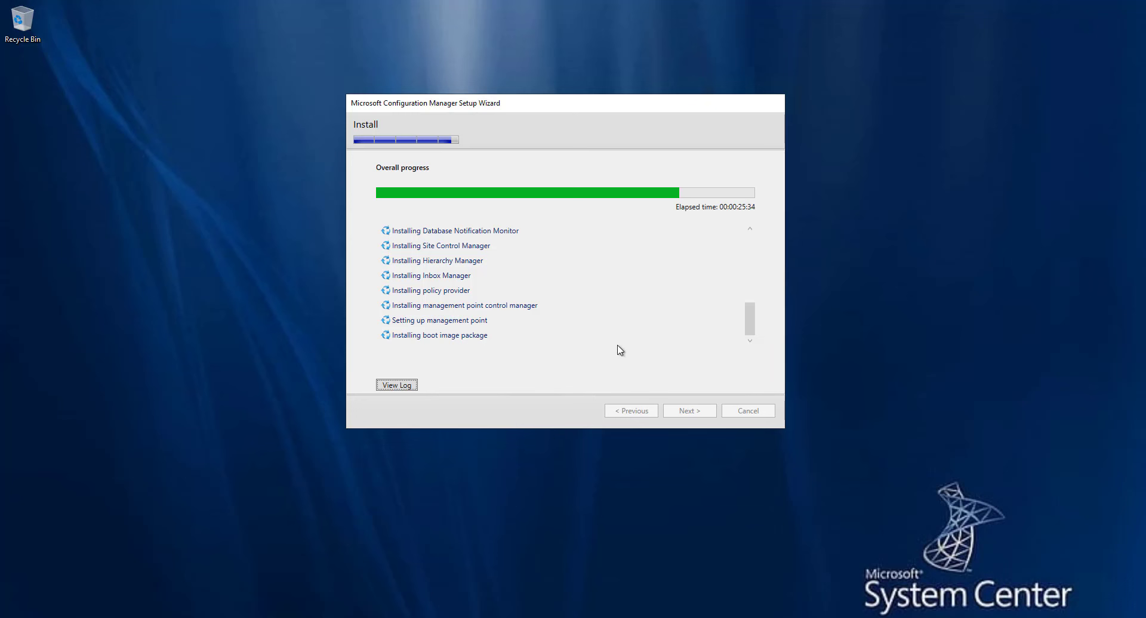
{"action": "left_click_drag", "start_coordinate": [751, 321], "coordinate": [751, 321]}
{"action": "left_click_drag", "start_coordinate": [750, 303], "coordinate": [749, 358]}
{"action": "mouse_move", "coordinate": [777, 4]}
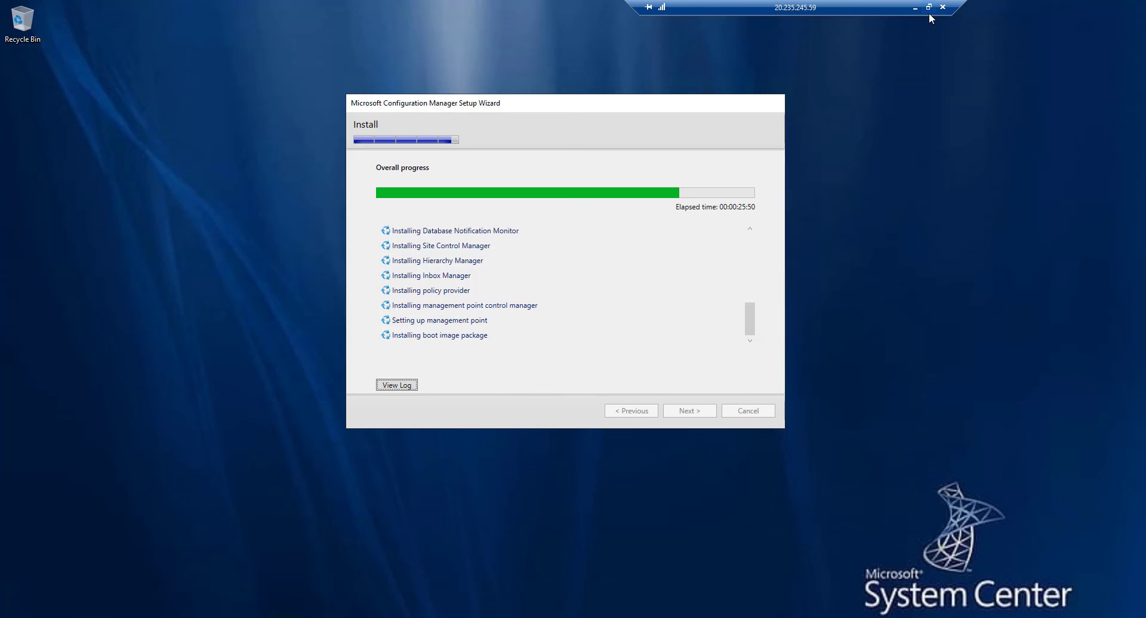
{"action": "left_click_drag", "start_coordinate": [750, 320], "coordinate": [738, 354]}
{"action": "mouse_move", "coordinate": [735, 4]}
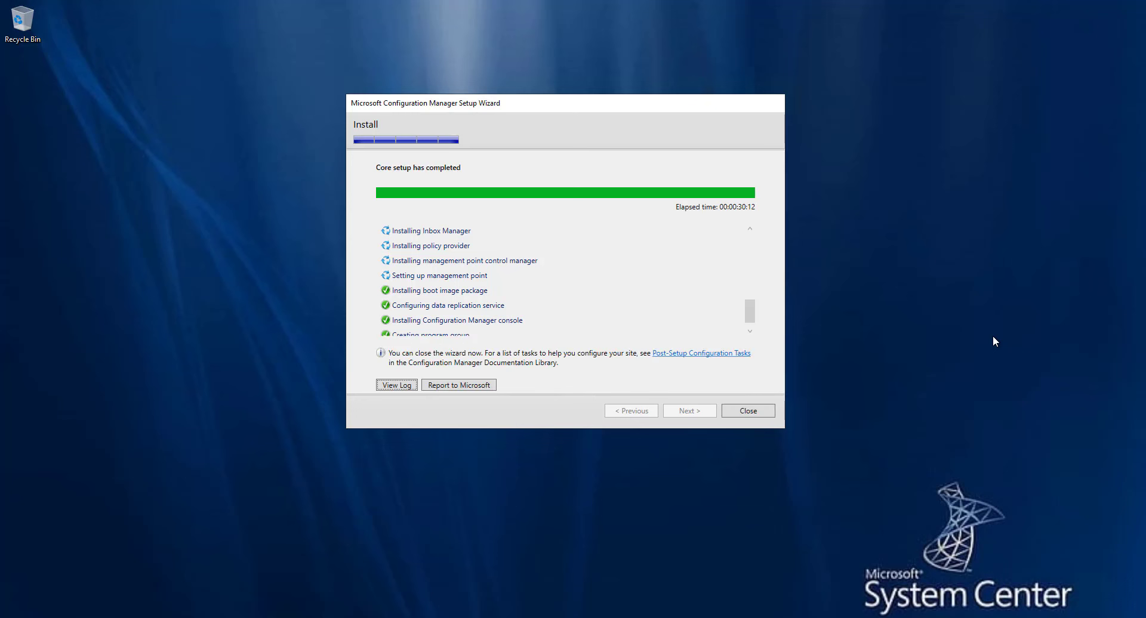
Check the end of the installed component list and close the setup wizard.
{"action": "left_click", "coordinate": [749, 331]}
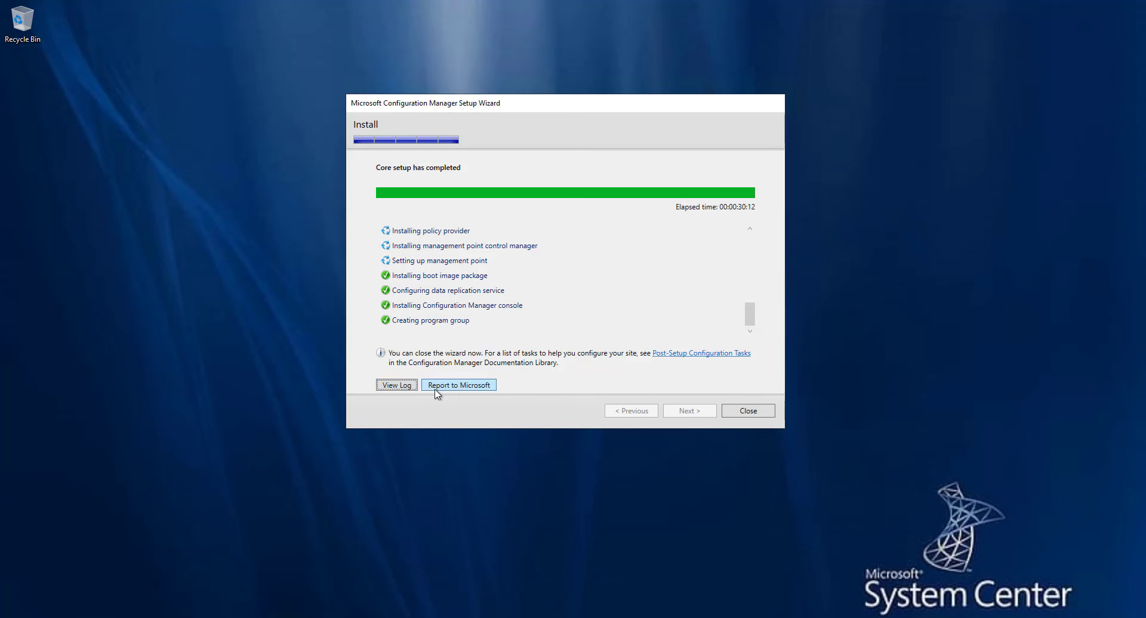
{"action": "left_click", "coordinate": [753, 414]}
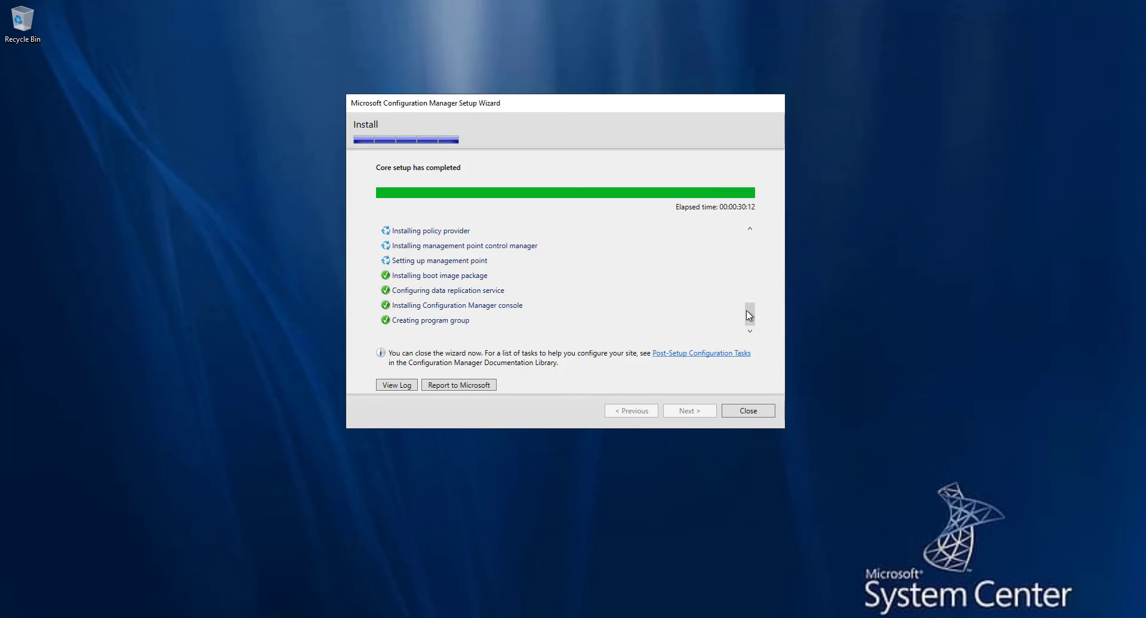
{"action": "left_click", "coordinate": [756, 413]}
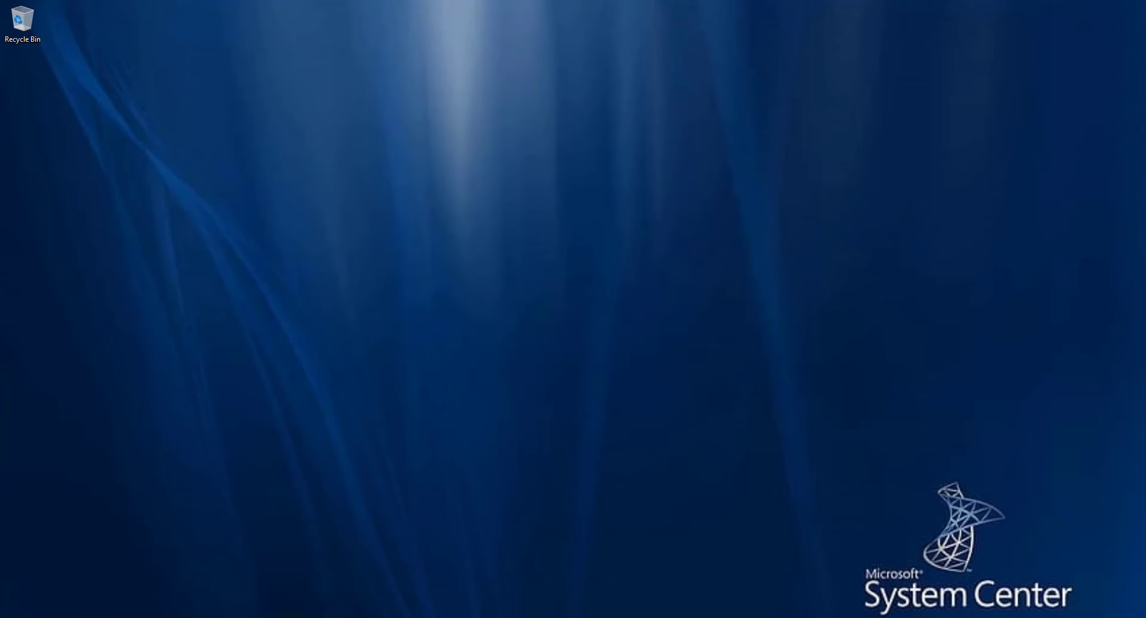
Launch the newly installed Configuration Manager Console.
{"action": "left_click", "coordinate": [774, 145]}
{"action": "key", "text": "super"}
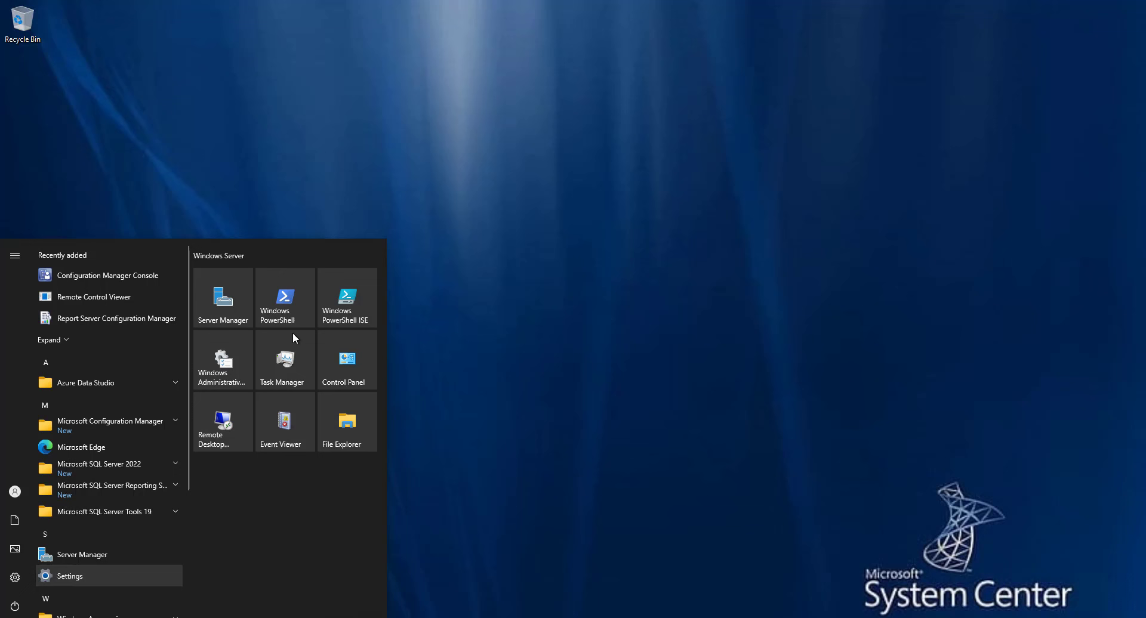
{"action": "left_click", "coordinate": [135, 275]}
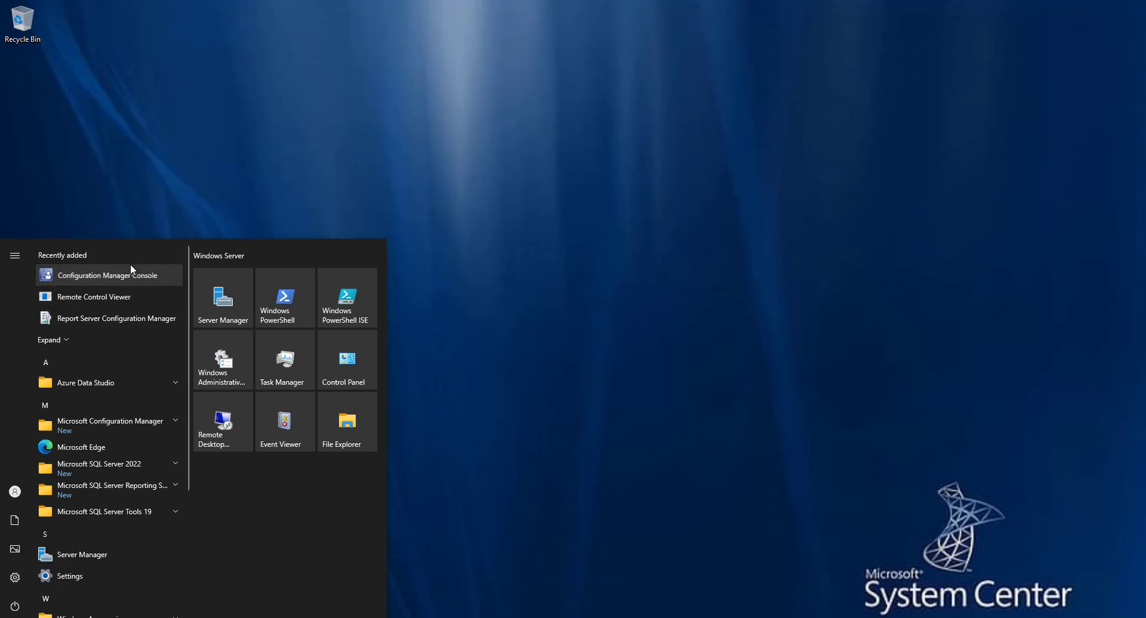